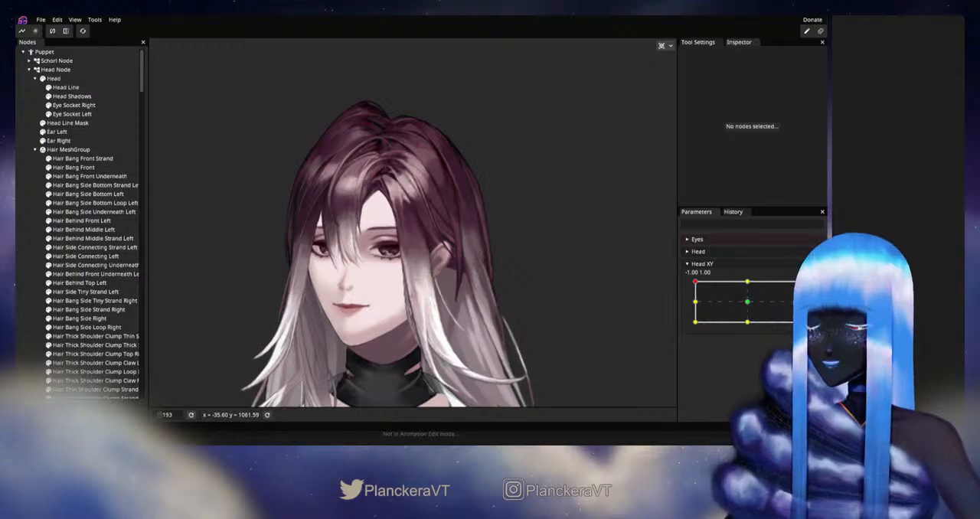
Step: Preview the Head XY turn from the -1.00, 1.00 pose to around 1.00, 0.00 and examine the front bangs and crown
{"action": "scroll", "coordinate": [533, 328], "scroll_direction": "up", "scroll_amount": 5}
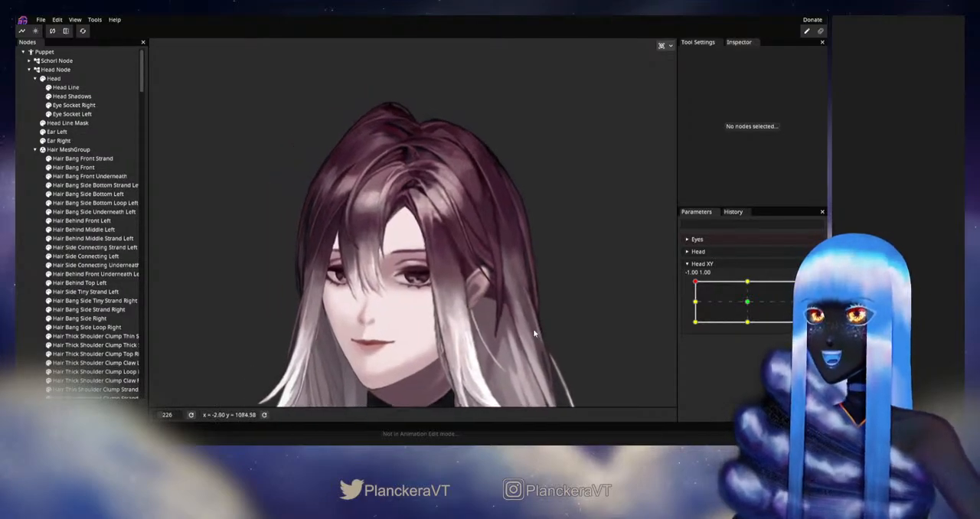
{"action": "left_click_drag", "start_coordinate": [697, 282], "coordinate": [795, 301]}
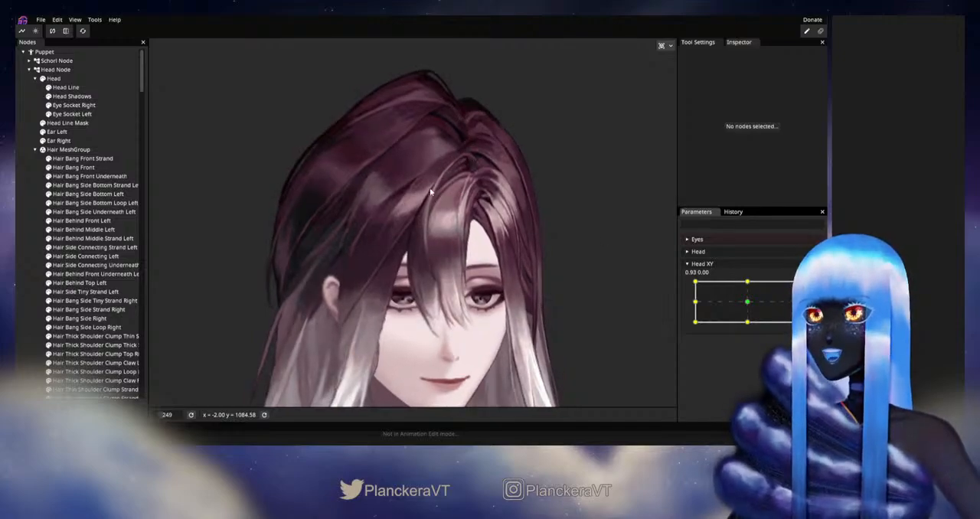
{"action": "scroll", "coordinate": [527, 237], "scroll_direction": "up", "scroll_amount": 3}
{"action": "left_click_drag", "start_coordinate": [560, 234], "coordinate": [504, 296]}
{"action": "left_click_drag", "start_coordinate": [796, 302], "coordinate": [786, 305]}
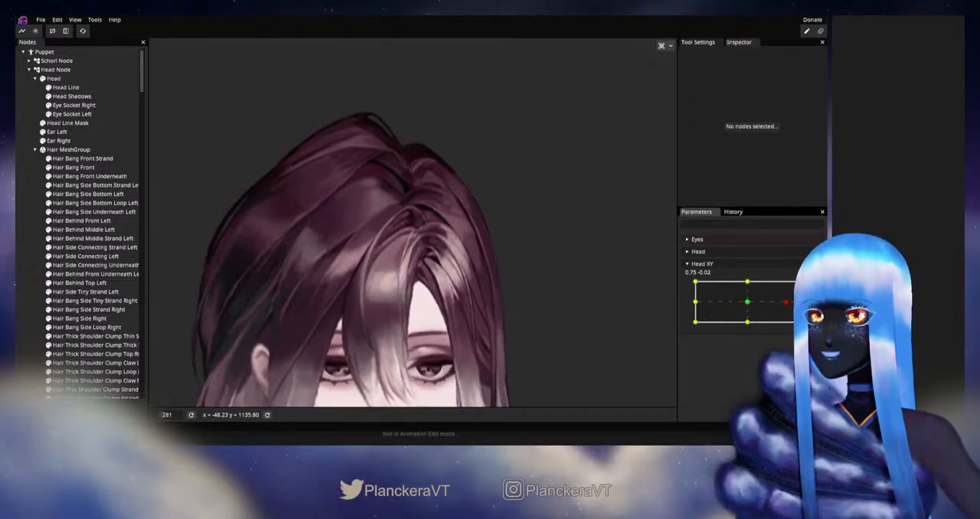
{"action": "left_click_drag", "start_coordinate": [448, 316], "coordinate": [472, 277]}
{"action": "mouse_move", "coordinate": [790, 305]}
{"action": "left_mouse_down"}
{"action": "mouse_move", "coordinate": [752, 307]}
{"action": "mouse_move", "coordinate": [800, 300]}
{"action": "left_mouse_up"}
Step: Arm Head XY for editing at the 1.00, 0.00 keypoint and adjust the upper mesh vertices of Hair Bang Front Strand
{"action": "left_click", "coordinate": [814, 288]}
{"action": "scroll", "coordinate": [428, 260], "scroll_direction": "up", "scroll_amount": 4}
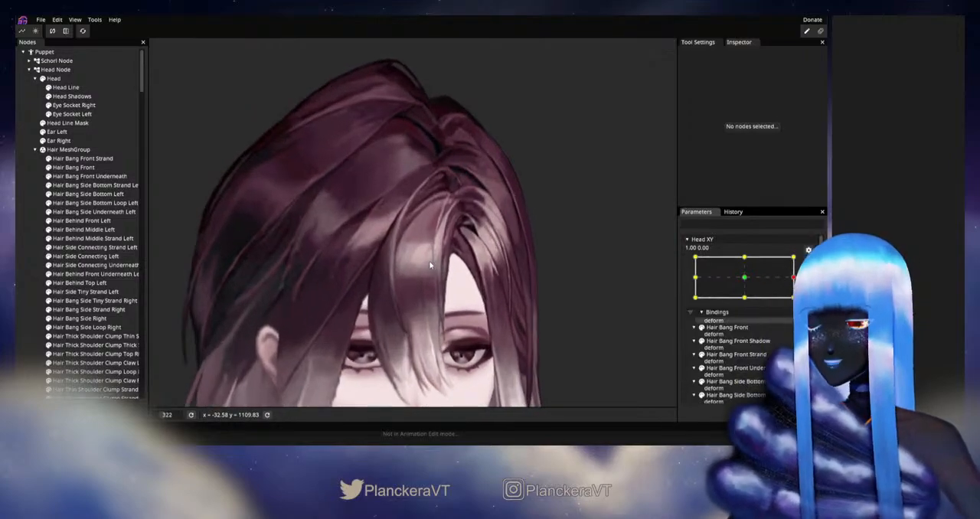
{"action": "left_click_drag", "start_coordinate": [434, 202], "coordinate": [375, 313]}
{"action": "scroll", "coordinate": [379, 313], "scroll_direction": "up", "scroll_amount": 2}
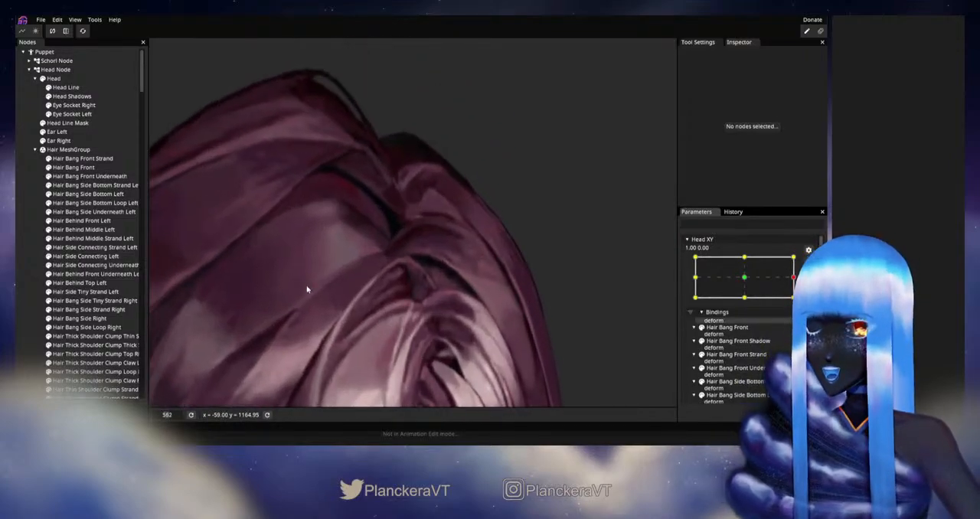
{"action": "left_click", "coordinate": [76, 159]}
{"action": "scroll", "coordinate": [345, 281], "scroll_direction": "up", "scroll_amount": 1}
{"action": "scroll", "coordinate": [345, 283], "scroll_direction": "up", "scroll_amount": 2}
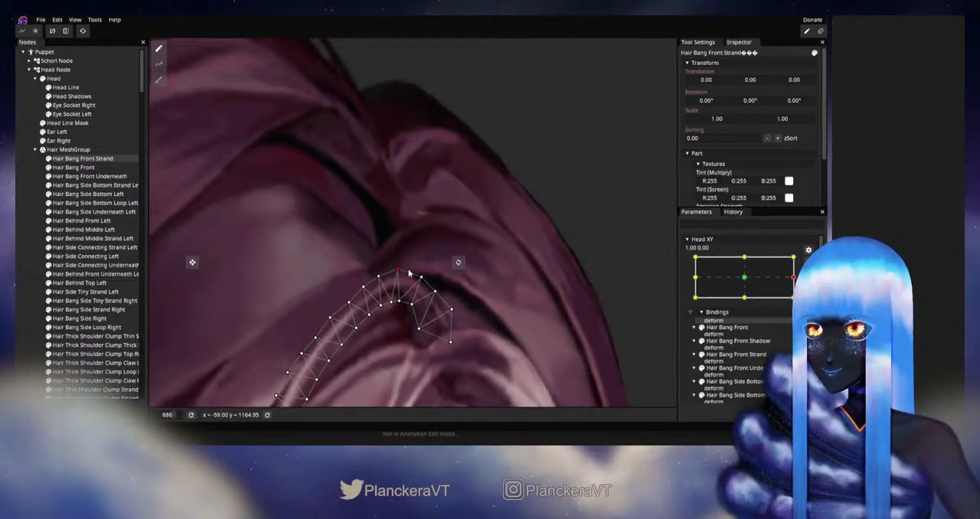
{"action": "left_click_drag", "start_coordinate": [411, 271], "coordinate": [412, 269]}
{"action": "left_click", "coordinate": [400, 304]}
{"action": "left_click_drag", "start_coordinate": [421, 278], "coordinate": [421, 283]}
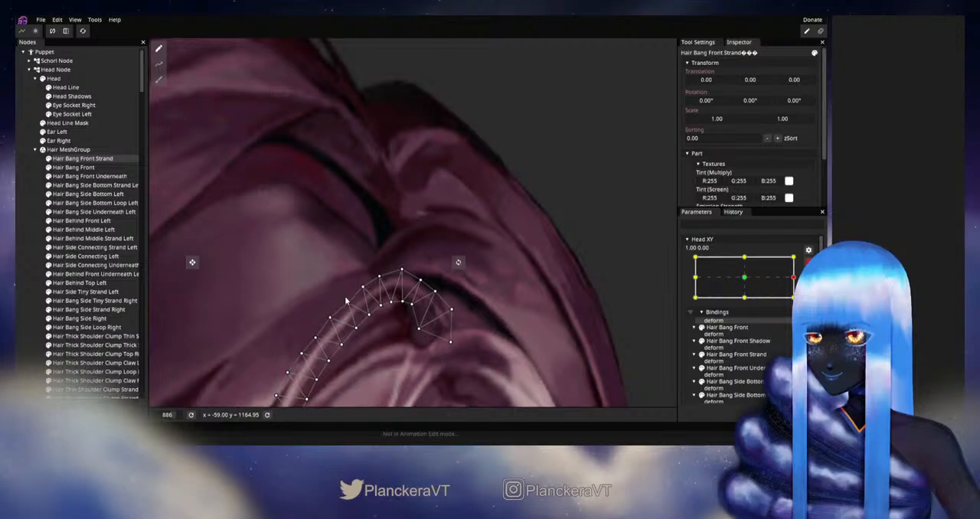
{"action": "left_click_drag", "start_coordinate": [346, 303], "coordinate": [380, 266]}
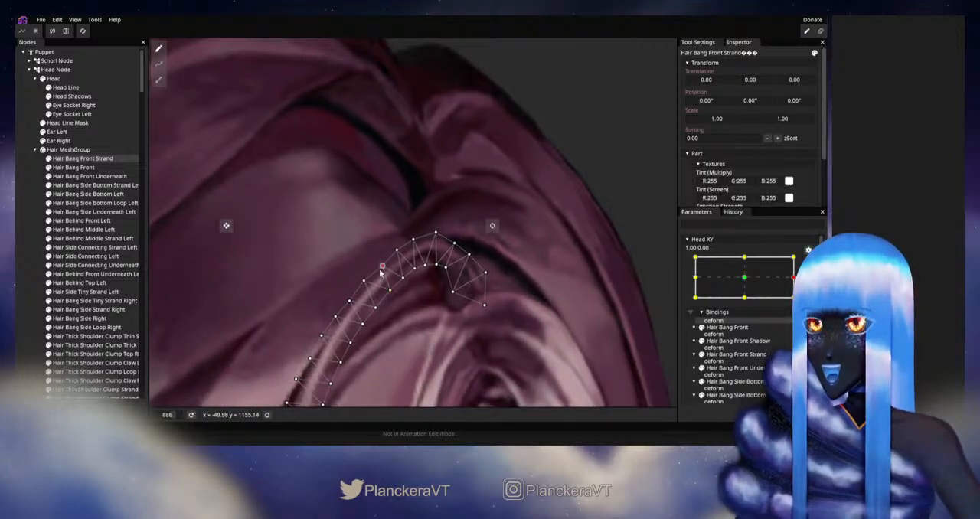
Step: Deselect the strand, disarm Head XY and examine the hair in poses around the 1.00, 0.00 keypoint
{"action": "left_click", "coordinate": [39, 238]}
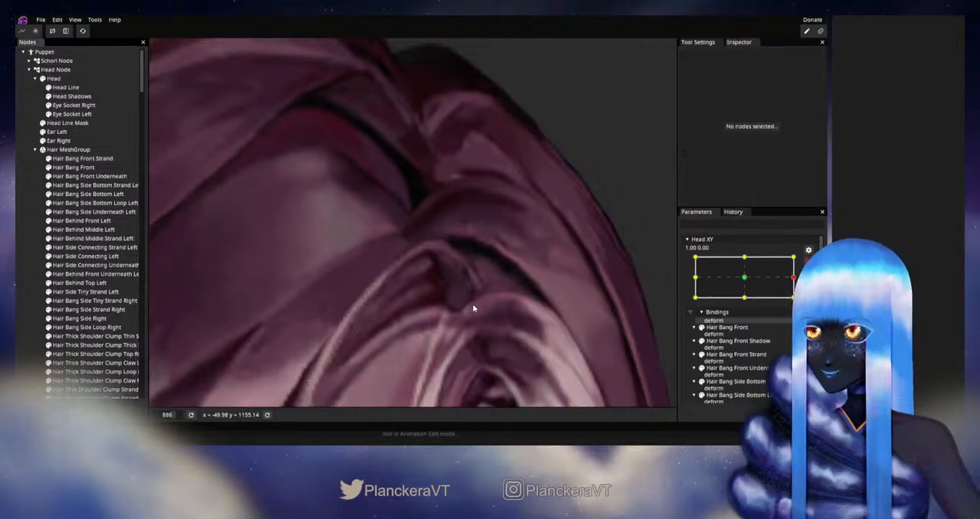
{"action": "scroll", "coordinate": [498, 305], "scroll_direction": "down", "scroll_amount": 3}
{"action": "scroll", "coordinate": [499, 309], "scroll_direction": "down", "scroll_amount": 4}
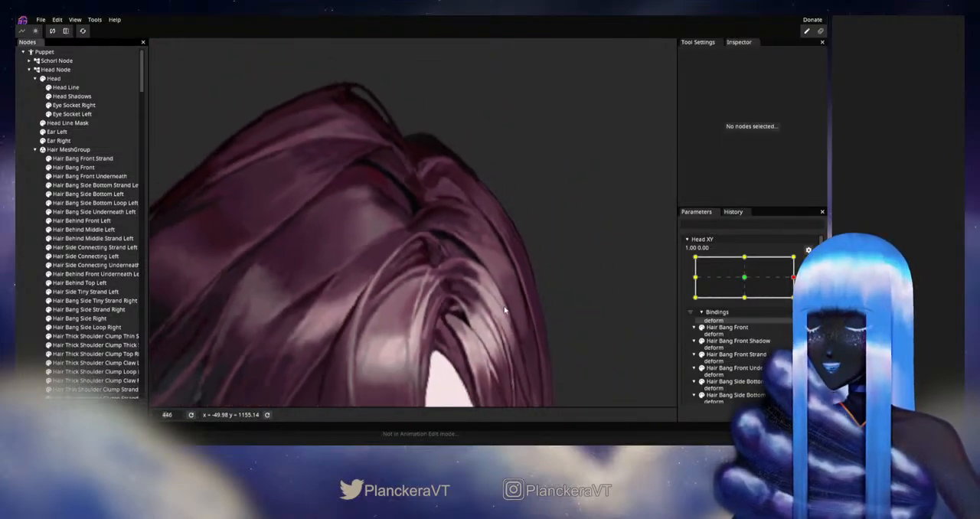
{"action": "scroll", "coordinate": [511, 309], "scroll_direction": "down", "scroll_amount": 4}
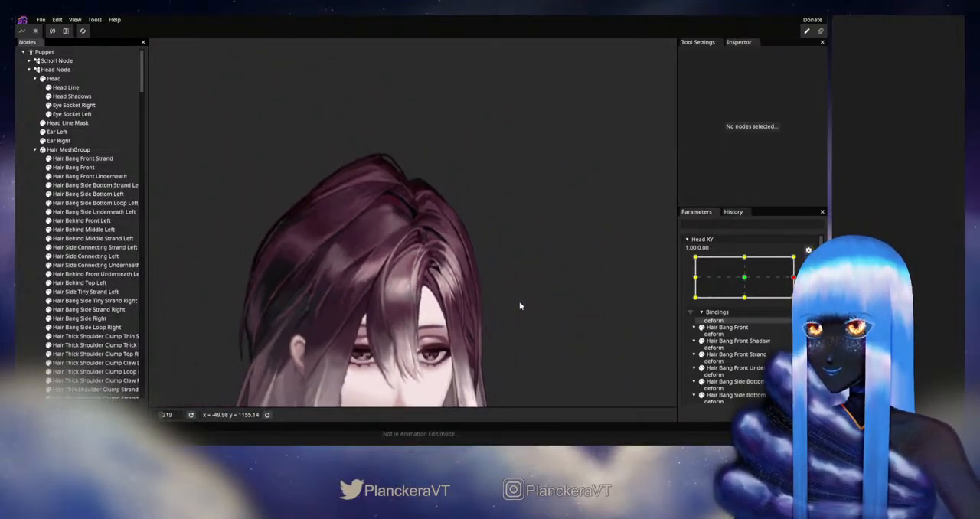
{"action": "left_click", "coordinate": [808, 263]}
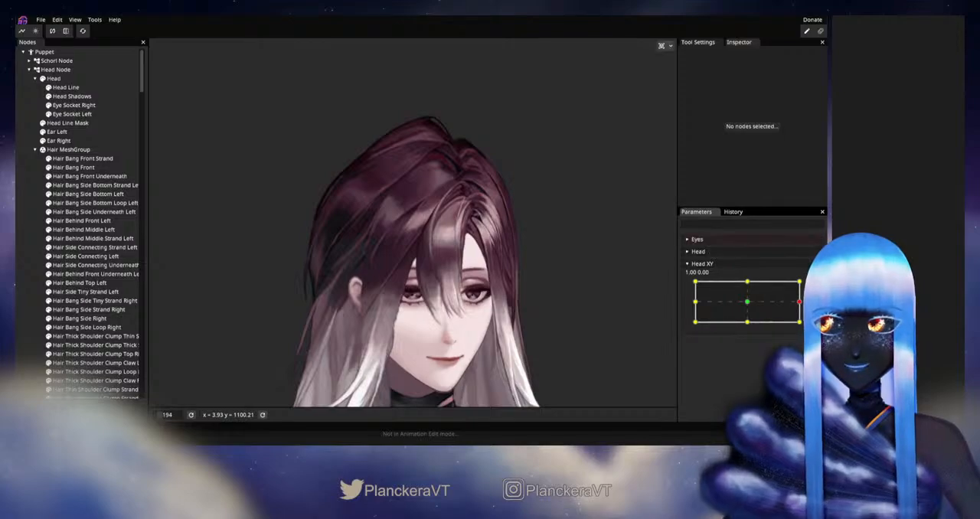
{"action": "left_click_drag", "start_coordinate": [799, 302], "coordinate": [799, 303]}
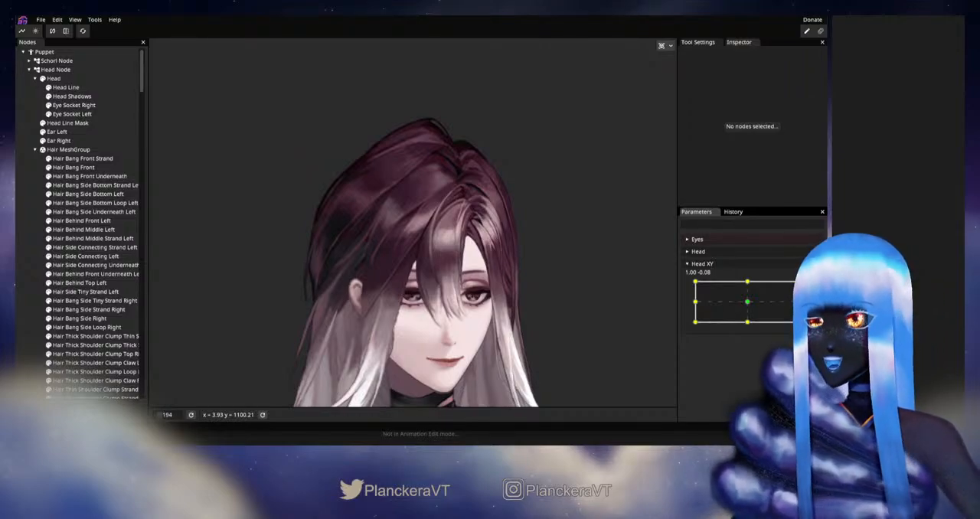
Step: Arm Head XY at the 0.00, -1.00 keypoint, adjust the lower tip of Hair Bang Front Strand and save the puppet
{"action": "left_click_drag", "start_coordinate": [800, 303], "coordinate": [747, 327]}
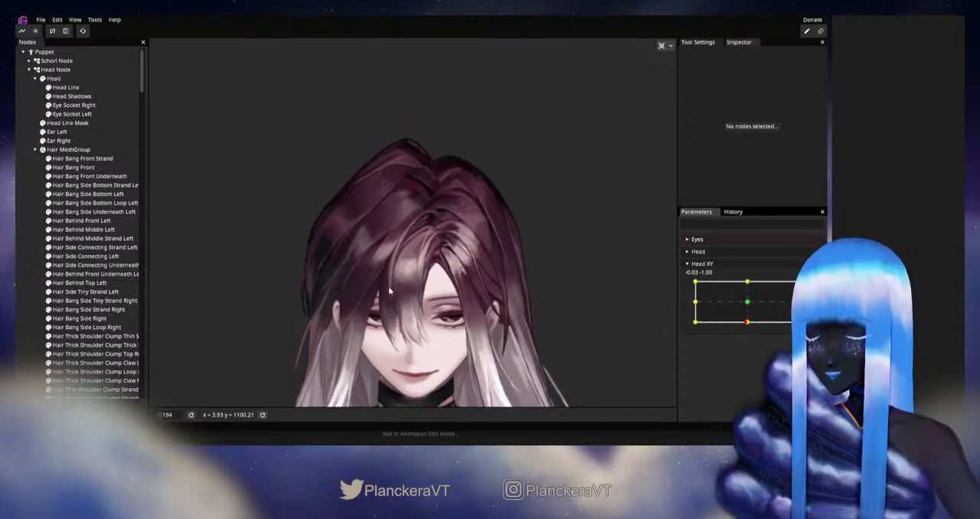
{"action": "scroll", "coordinate": [388, 286], "scroll_direction": "up", "scroll_amount": 4}
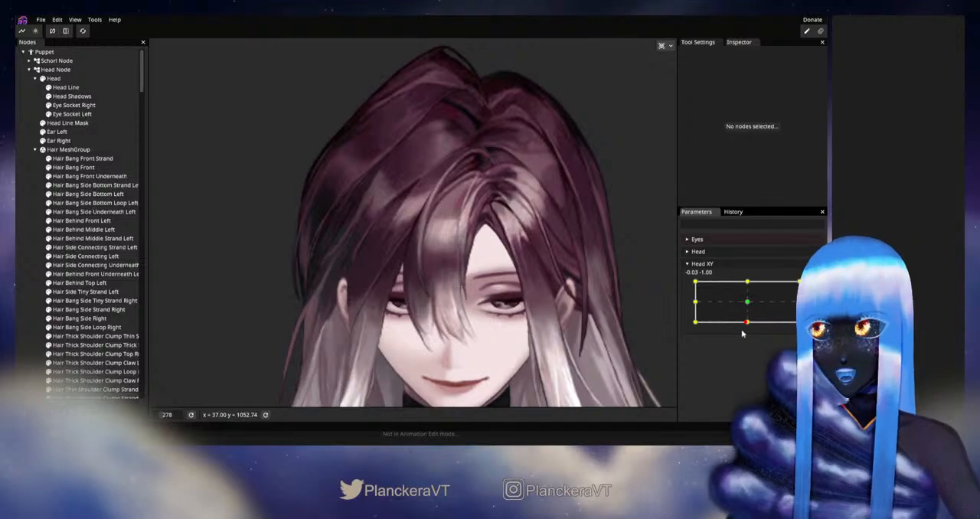
{"action": "mouse_move", "coordinate": [746, 323]}
{"action": "left_mouse_down"}
{"action": "mouse_move", "coordinate": [748, 306]}
{"action": "mouse_move", "coordinate": [748, 329]}
{"action": "left_mouse_up"}
{"action": "scroll", "coordinate": [416, 328], "scroll_direction": "up", "scroll_amount": 2}
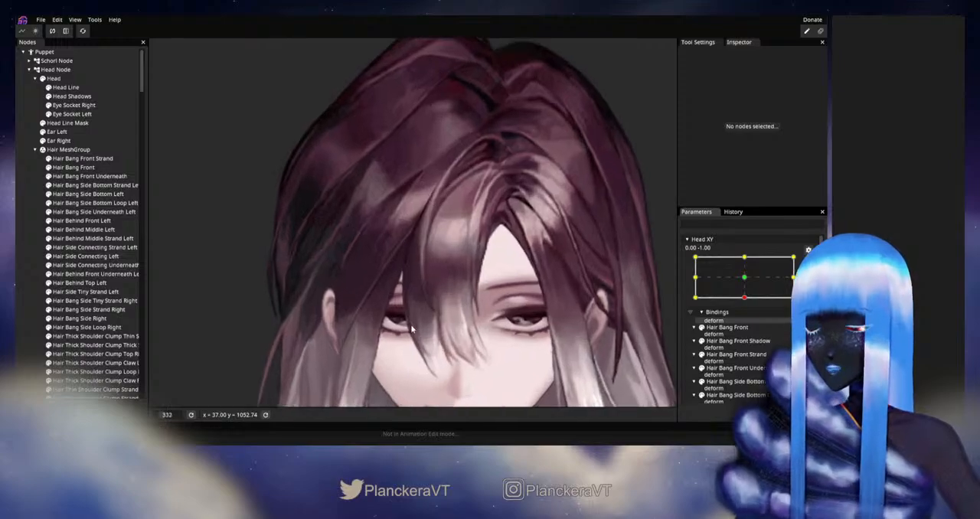
{"action": "left_click", "coordinate": [77, 159]}
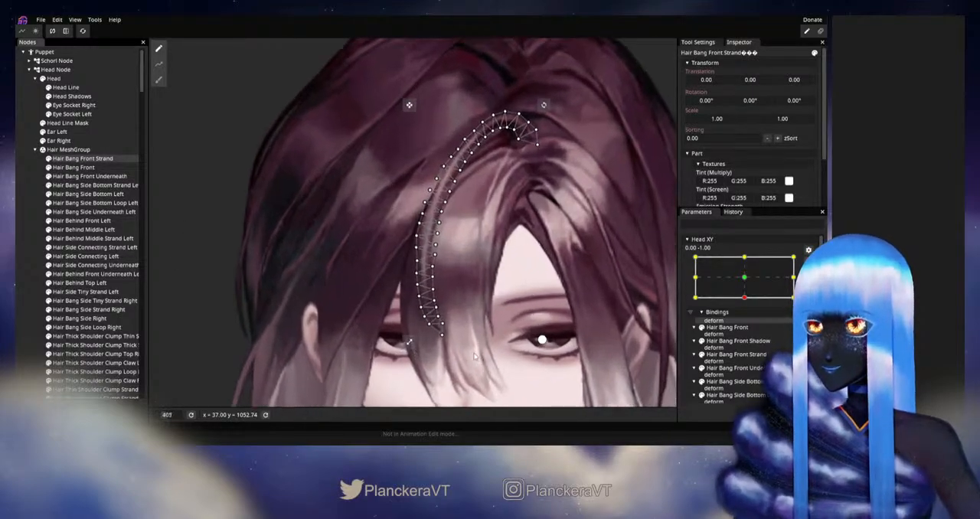
{"action": "scroll", "coordinate": [454, 290], "scroll_direction": "up", "scroll_amount": 3}
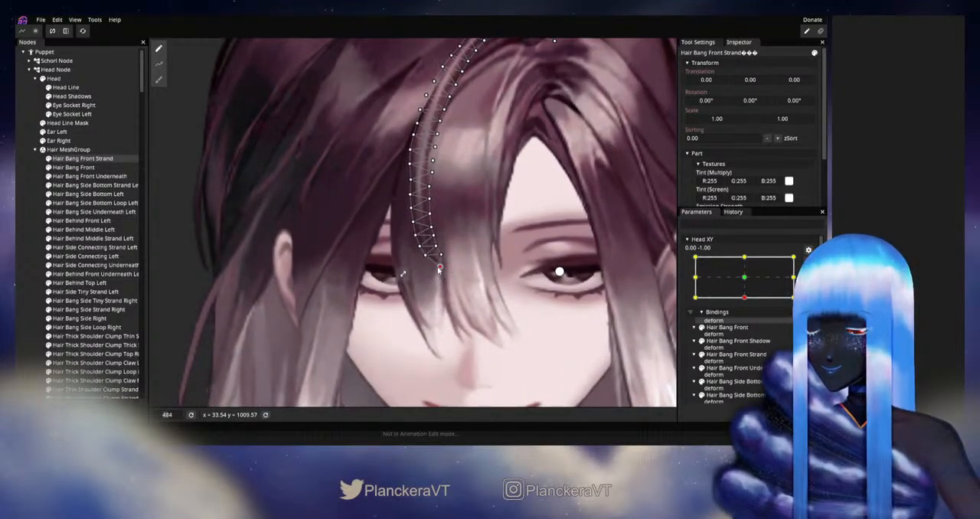
{"action": "key", "text": "ctrl+s"}
{"action": "left_click_drag", "start_coordinate": [511, 244], "coordinate": [521, 312]}
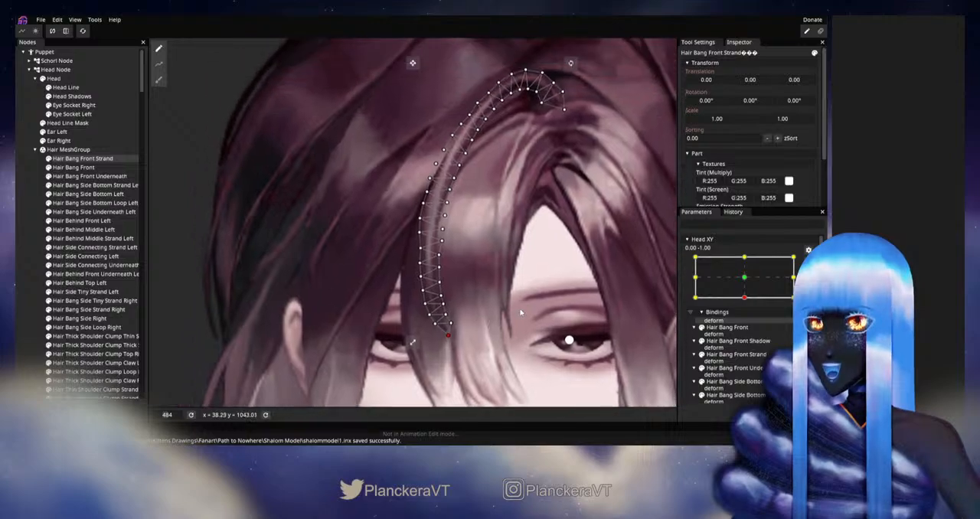
Step: Deselect the strand, disarm Head XY and check the bangs in poses around 0.00, -1.00
{"action": "left_click", "coordinate": [33, 271]}
{"action": "scroll", "coordinate": [552, 316], "scroll_direction": "down", "scroll_amount": 2}
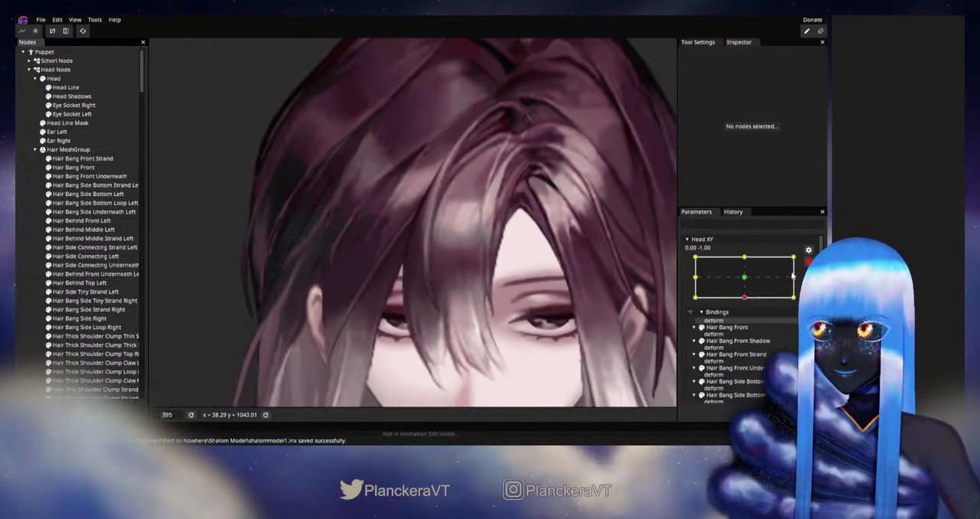
{"action": "left_click", "coordinate": [808, 262]}
{"action": "mouse_move", "coordinate": [750, 326]}
{"action": "left_mouse_down"}
{"action": "mouse_move", "coordinate": [748, 307]}
{"action": "mouse_move", "coordinate": [747, 326]}
{"action": "left_mouse_up"}
Step: Re-arm Head XY at 0.00, -1.00 and touch up the tip of Hair Bang Front Strand with the size 24.00 Circle Brush
{"action": "left_click", "coordinate": [808, 287]}
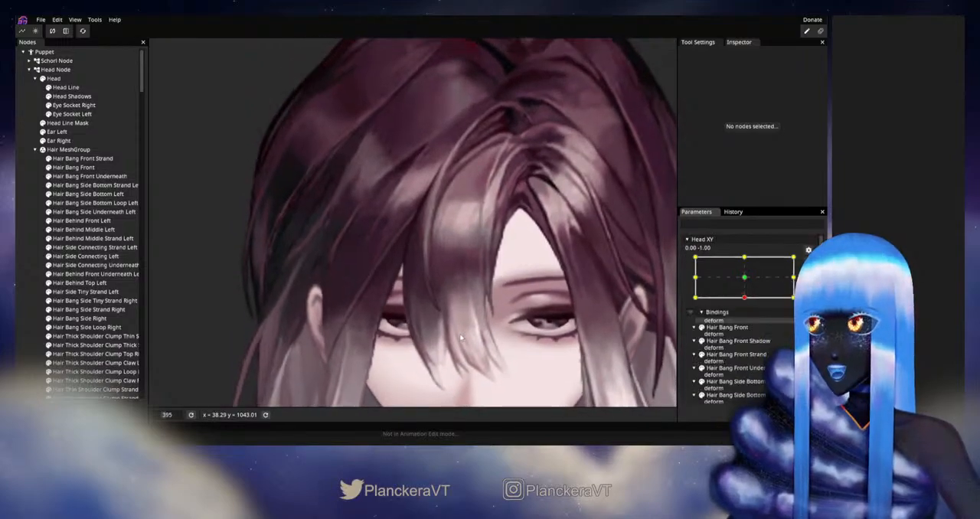
{"action": "left_click_drag", "start_coordinate": [462, 333], "coordinate": [458, 300]}
{"action": "scroll", "coordinate": [458, 301], "scroll_direction": "up", "scroll_amount": 2}
{"action": "left_click", "coordinate": [83, 158]}
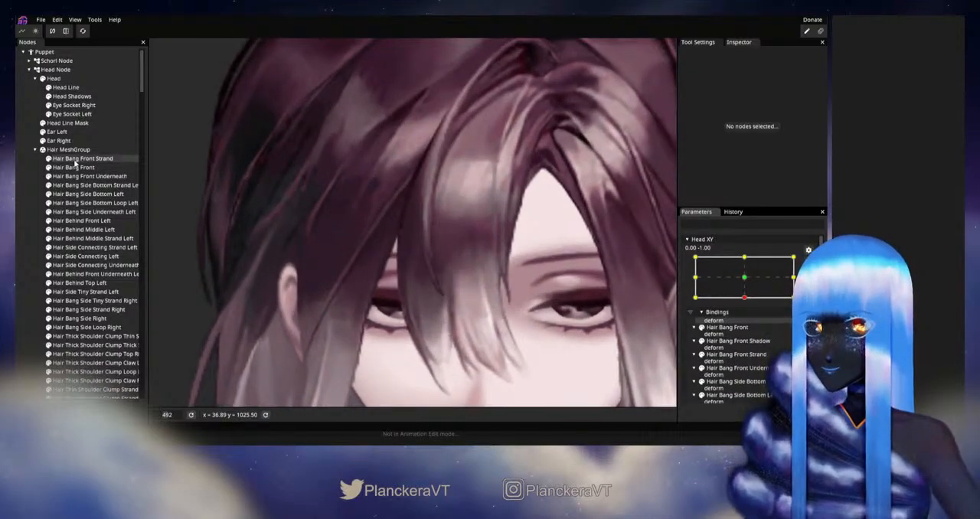
{"action": "scroll", "coordinate": [470, 377], "scroll_direction": "up", "scroll_amount": 1}
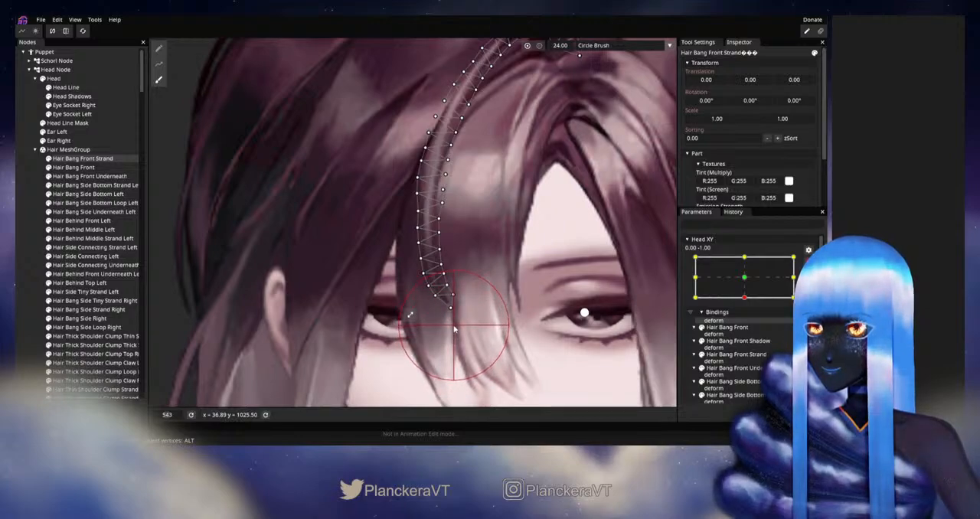
{"action": "left_click", "coordinate": [27, 220]}
Step: Disarm Head XY and examine how the front strand follows the bangs in the downward head pose
{"action": "scroll", "coordinate": [560, 281], "scroll_direction": "down", "scroll_amount": 1}
{"action": "scroll", "coordinate": [560, 281], "scroll_direction": "down", "scroll_amount": 1}
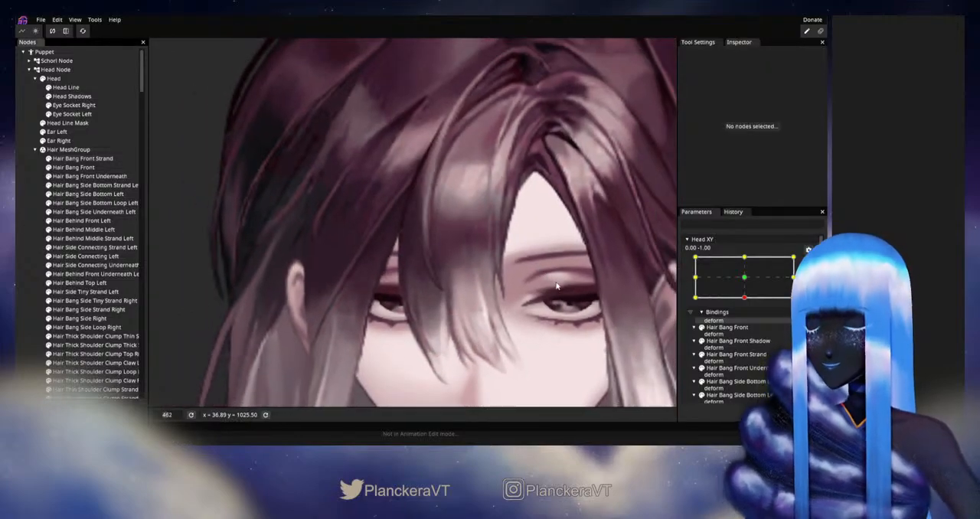
{"action": "scroll", "coordinate": [556, 297], "scroll_direction": "down", "scroll_amount": 4}
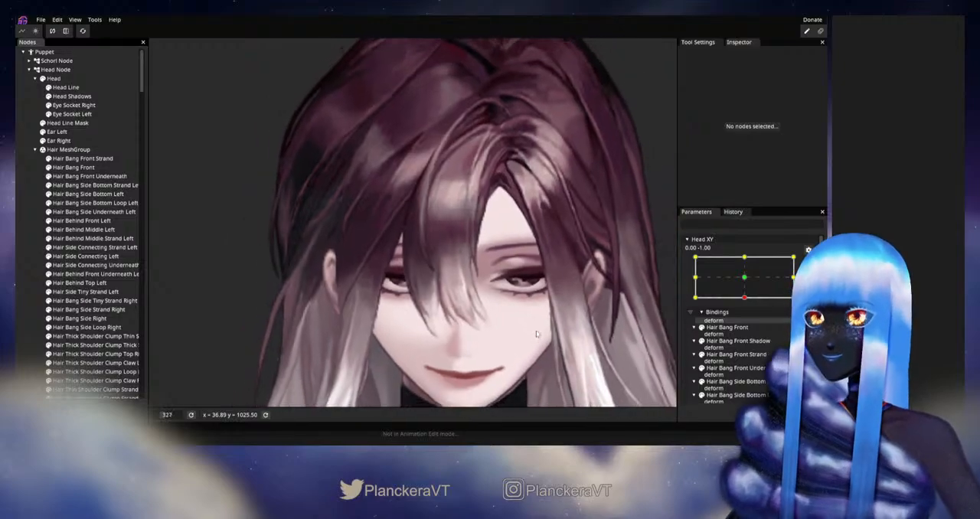
{"action": "left_click", "coordinate": [808, 262]}
{"action": "mouse_move", "coordinate": [748, 324]}
{"action": "left_mouse_down"}
{"action": "mouse_move", "coordinate": [748, 310]}
{"action": "mouse_move", "coordinate": [748, 325]}
{"action": "left_mouse_up"}
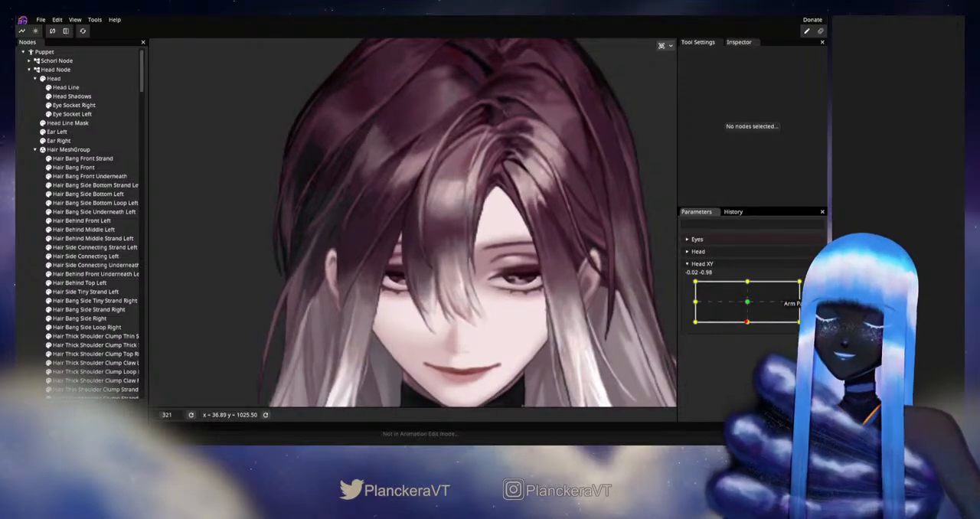
Step: Select Hair Bang Front Strand and adjust its lowest tip vertices at the Head XY 0.00, -1.00 keypoint
{"action": "left_click", "coordinate": [86, 159]}
{"action": "scroll", "coordinate": [507, 336], "scroll_direction": "up", "scroll_amount": 5}
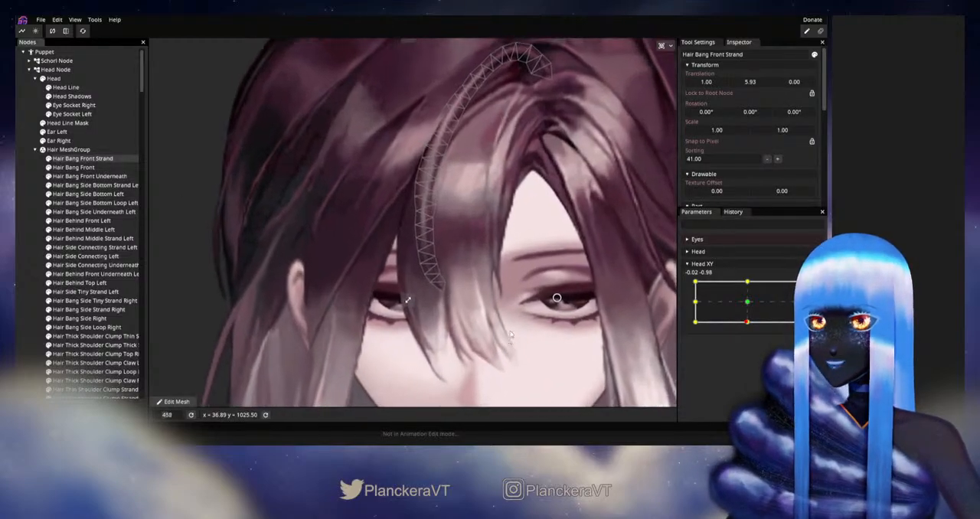
{"action": "scroll", "coordinate": [567, 325], "scroll_direction": "up", "scroll_amount": 2}
{"action": "mouse_move", "coordinate": [748, 324]}
{"action": "left_mouse_down"}
{"action": "mouse_move", "coordinate": [747, 303]}
{"action": "mouse_move", "coordinate": [738, 321]}
{"action": "mouse_move", "coordinate": [747, 304]}
{"action": "mouse_move", "coordinate": [747, 328]}
{"action": "left_mouse_up"}
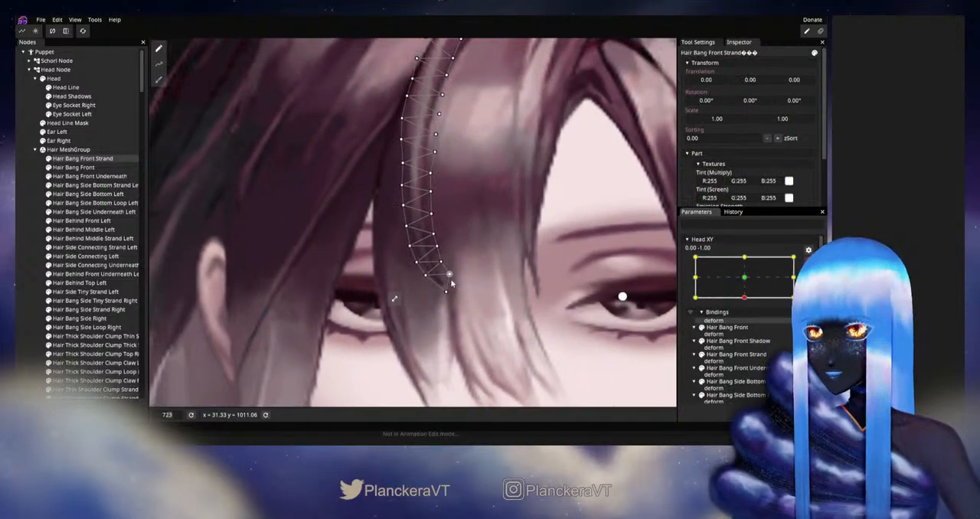
{"action": "left_click", "coordinate": [448, 276]}
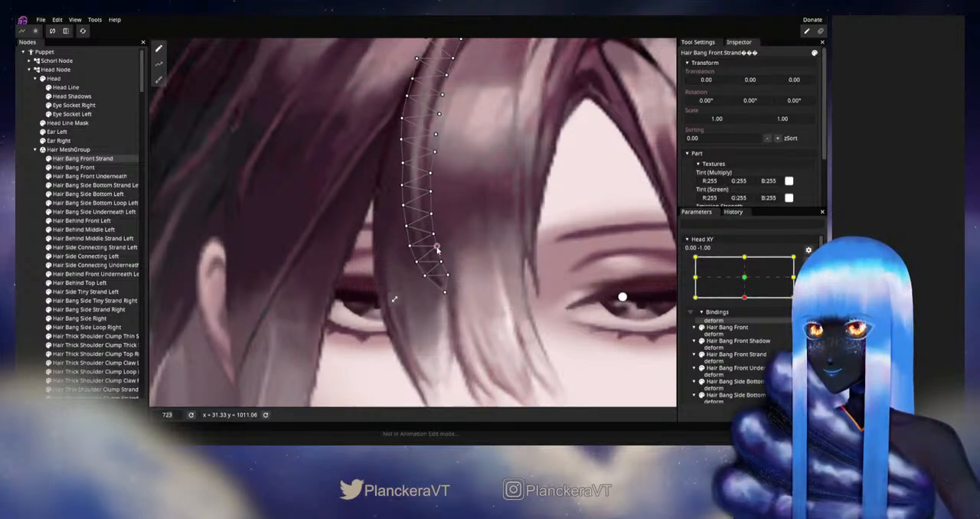
{"action": "left_click", "coordinate": [445, 292]}
{"action": "left_click", "coordinate": [808, 265]}
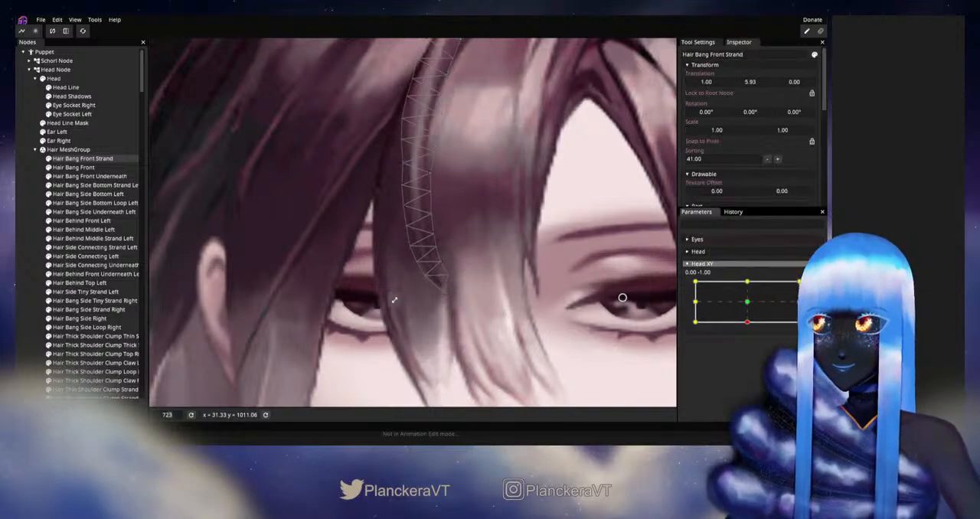
Step: Test the downward pose, then re-arm Head XY at 0.00, -1.00 and refine the strand tip's inner vertex
{"action": "mouse_move", "coordinate": [749, 324]}
{"action": "left_mouse_down"}
{"action": "mouse_move", "coordinate": [749, 311]}
{"action": "mouse_move", "coordinate": [747, 321]}
{"action": "left_mouse_up"}
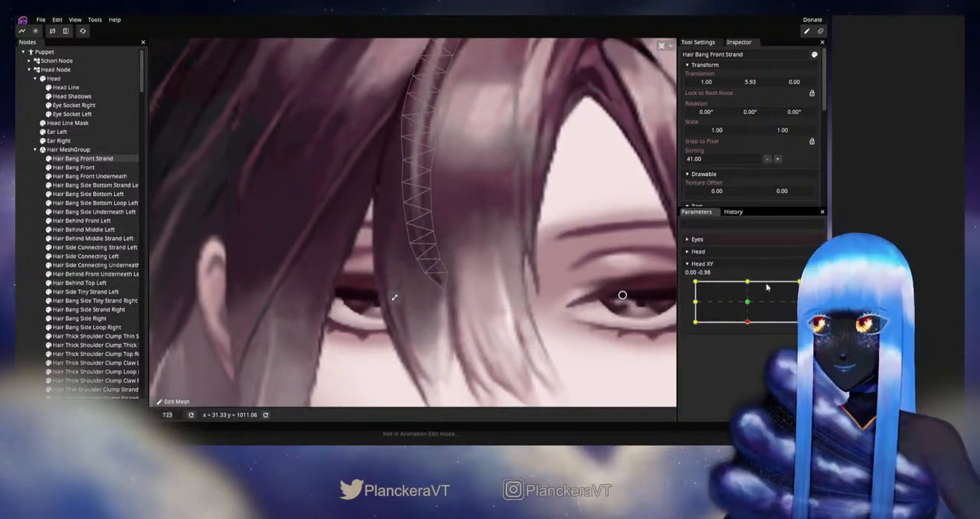
{"action": "left_click", "coordinate": [814, 287]}
{"action": "left_click", "coordinate": [448, 276]}
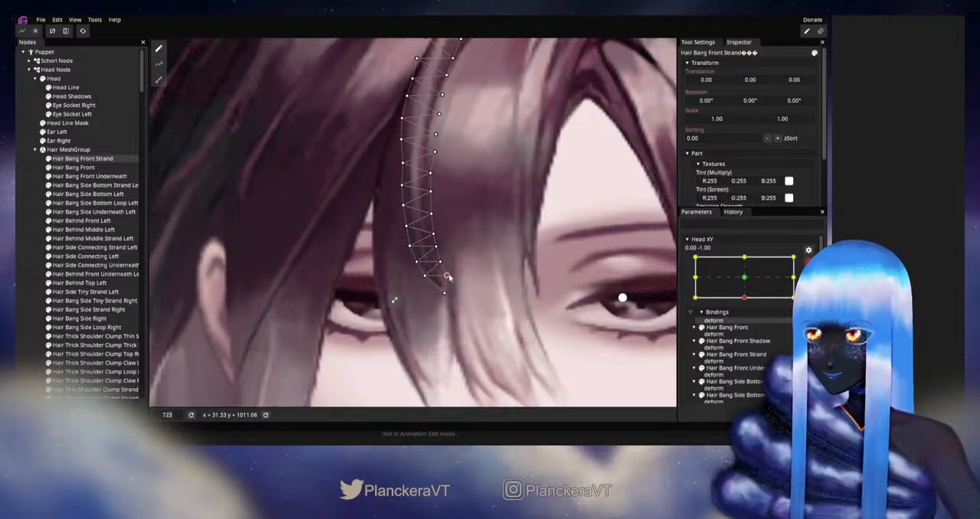
{"action": "left_click", "coordinate": [18, 271]}
{"action": "scroll", "coordinate": [413, 288], "scroll_direction": "down", "scroll_amount": 2}
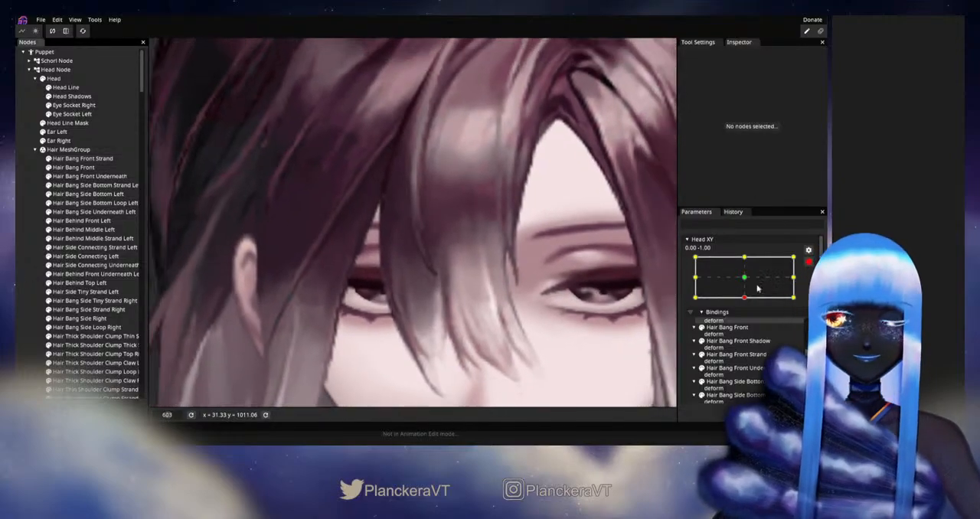
Step: Disarm Head XY and inspect the whole fringe in the downward head pose
{"action": "left_click", "coordinate": [808, 262]}
{"action": "mouse_move", "coordinate": [746, 322]}
{"action": "left_mouse_down"}
{"action": "mouse_move", "coordinate": [748, 306]}
{"action": "mouse_move", "coordinate": [746, 321]}
{"action": "left_mouse_up"}
{"action": "scroll", "coordinate": [530, 228], "scroll_direction": "down", "scroll_amount": 2}
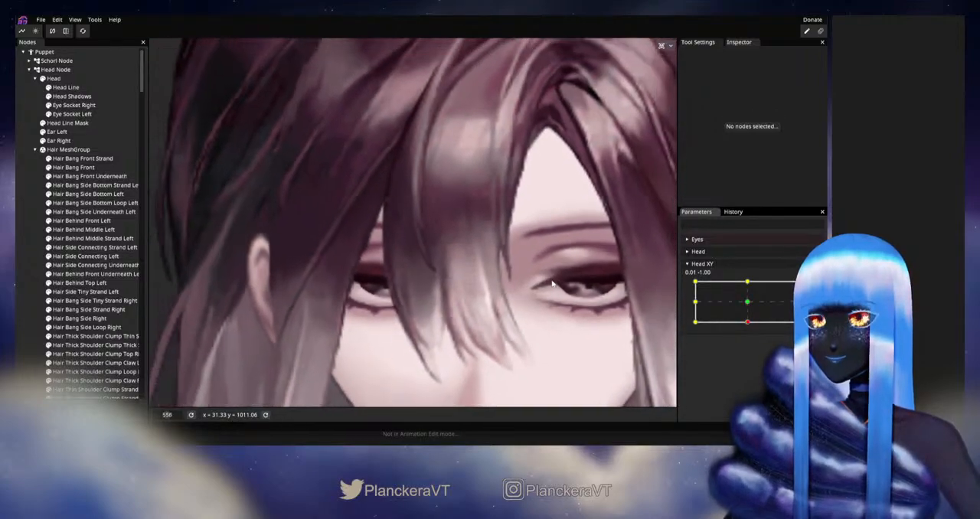
{"action": "scroll", "coordinate": [530, 229], "scroll_direction": "down", "scroll_amount": 2}
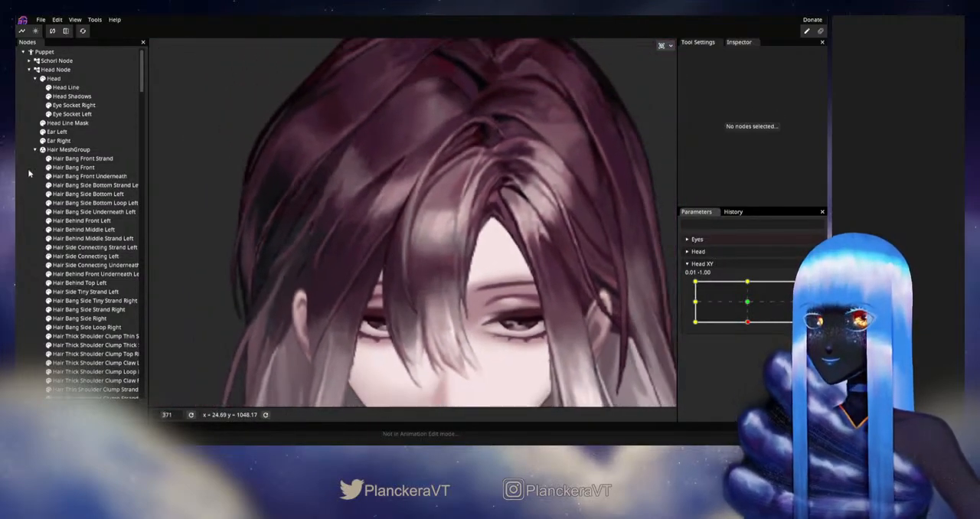
Step: Select Hair Bang Front Strand and examine its mesh as Head XY moves between the neutral and downward poses
{"action": "left_click", "coordinate": [71, 159]}
{"action": "scroll", "coordinate": [408, 222], "scroll_direction": "up", "scroll_amount": 2}
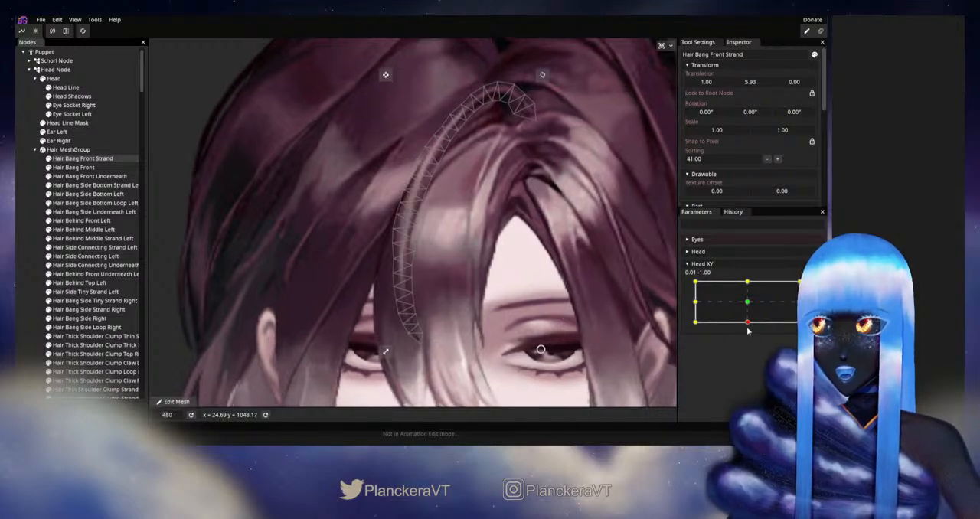
{"action": "left_click", "coordinate": [748, 324]}
{"action": "left_click_drag", "start_coordinate": [749, 326], "coordinate": [747, 306]}
{"action": "scroll", "coordinate": [379, 291], "scroll_direction": "up", "scroll_amount": 2}
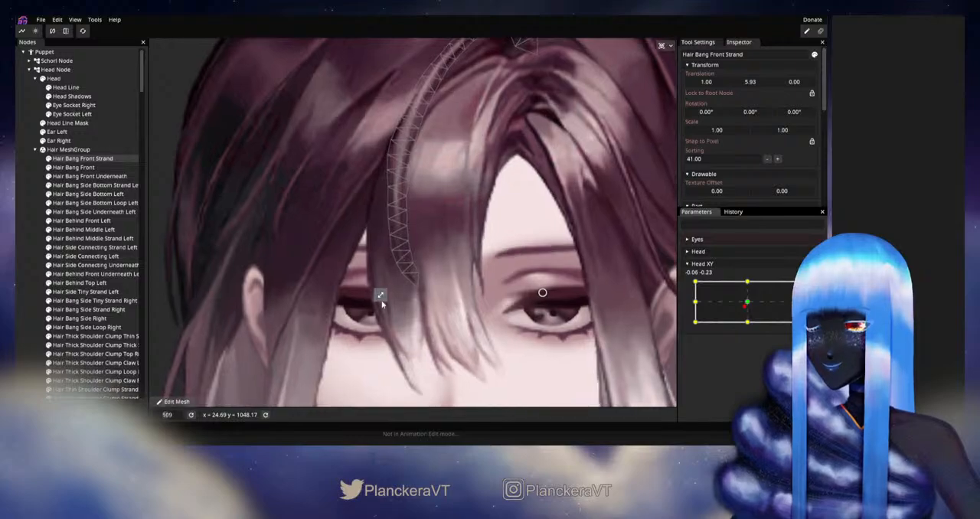
{"action": "scroll", "coordinate": [420, 308], "scroll_direction": "up", "scroll_amount": 3}
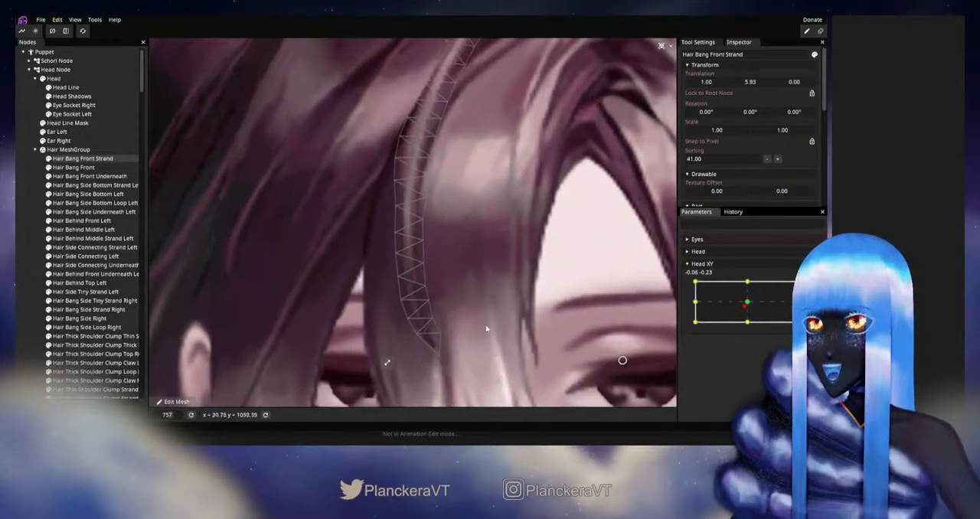
{"action": "left_click_drag", "start_coordinate": [742, 308], "coordinate": [749, 327]}
Step: Adjust the strand's outer-edge vertices beside the bangs at Head XY 0.00, -1.00, and disarm to test the downward pose
{"action": "left_click", "coordinate": [809, 287]}
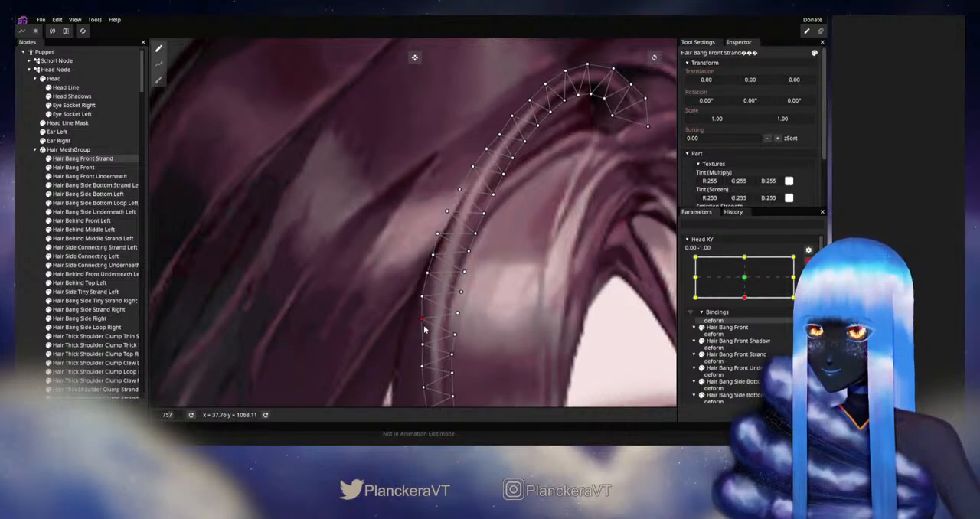
{"action": "left_click_drag", "start_coordinate": [592, 354], "coordinate": [598, 318]}
{"action": "left_click", "coordinate": [808, 262]}
{"action": "mouse_move", "coordinate": [750, 327]}
{"action": "left_mouse_down"}
{"action": "mouse_move", "coordinate": [748, 305]}
{"action": "mouse_move", "coordinate": [747, 322]}
{"action": "left_mouse_up"}
Step: Re-arm Head XY at 0.00, -1.00 and refine the outer-edge vertices along the strand's lower half
{"action": "left_click", "coordinate": [809, 287]}
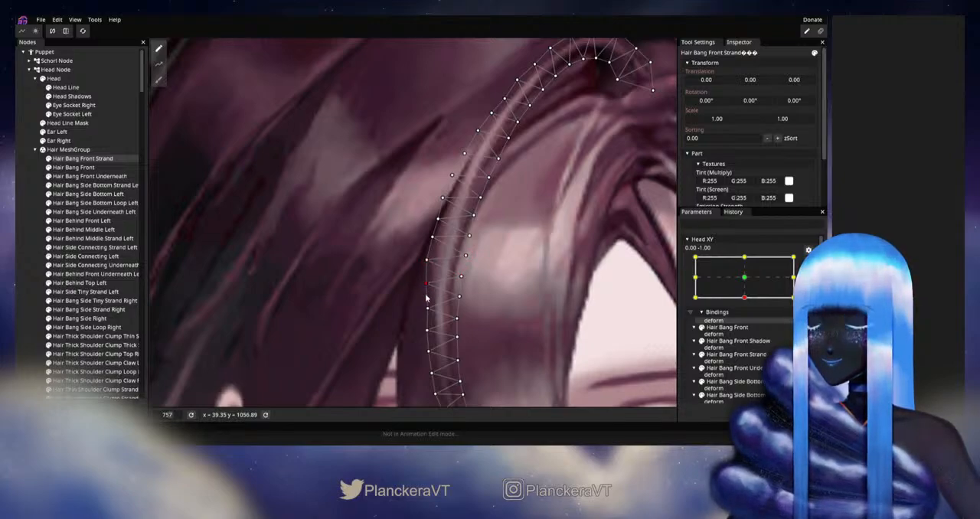
{"action": "left_click_drag", "start_coordinate": [462, 324], "coordinate": [484, 262]}
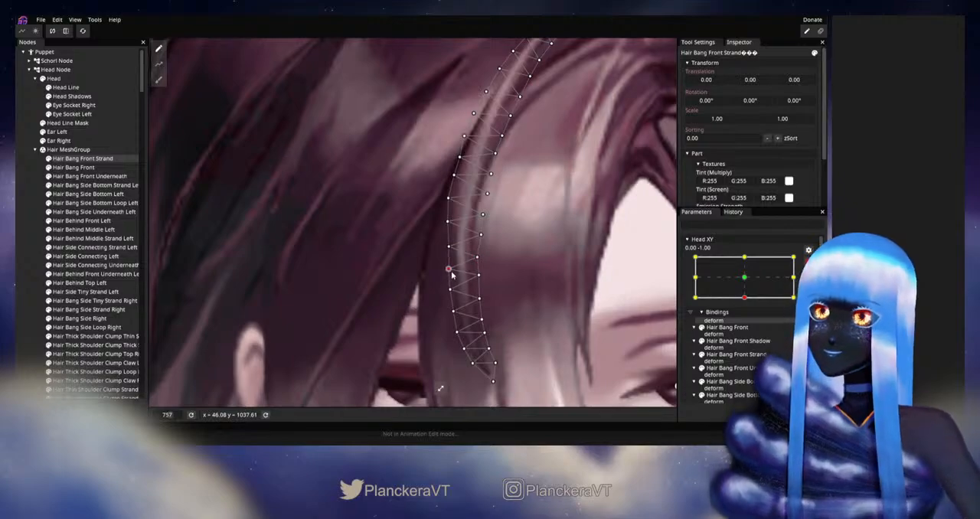
{"action": "scroll", "coordinate": [537, 295], "scroll_direction": "down", "scroll_amount": 3}
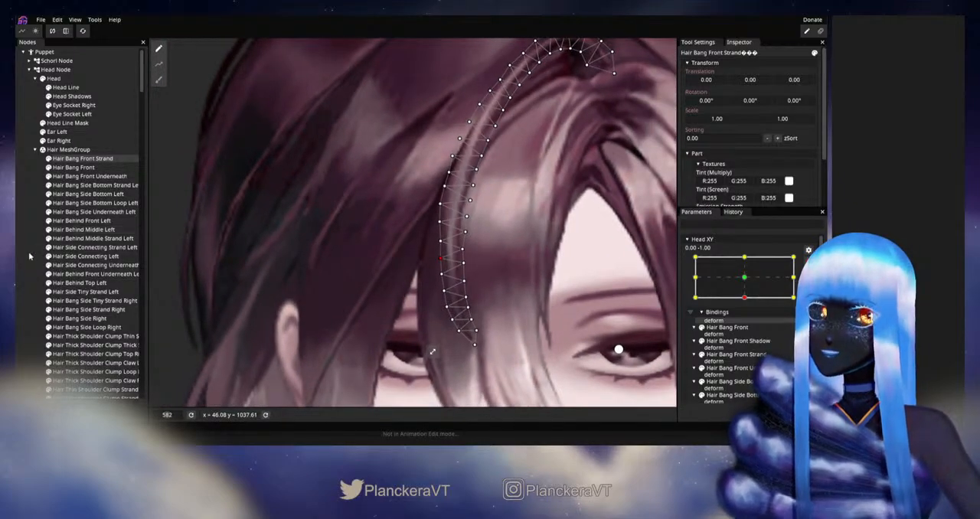
Step: Deselect the strand, disarm Head XY and check the fringe's movement around the downward pose
{"action": "left_click", "coordinate": [30, 256]}
{"action": "scroll", "coordinate": [520, 306], "scroll_direction": "down", "scroll_amount": 1}
{"action": "scroll", "coordinate": [520, 307], "scroll_direction": "down", "scroll_amount": 3}
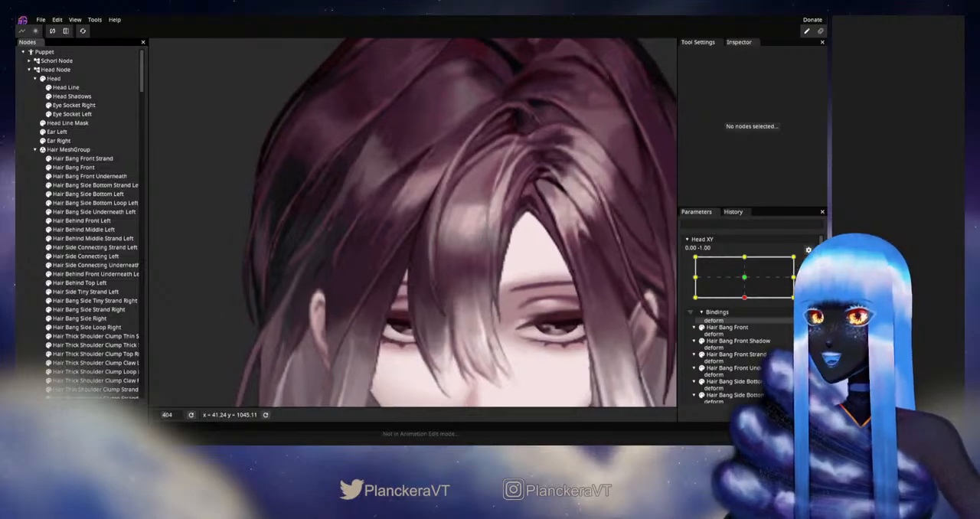
{"action": "scroll", "coordinate": [761, 312], "scroll_direction": "up", "scroll_amount": 1}
{"action": "left_click_drag", "start_coordinate": [749, 325], "coordinate": [727, 318]}
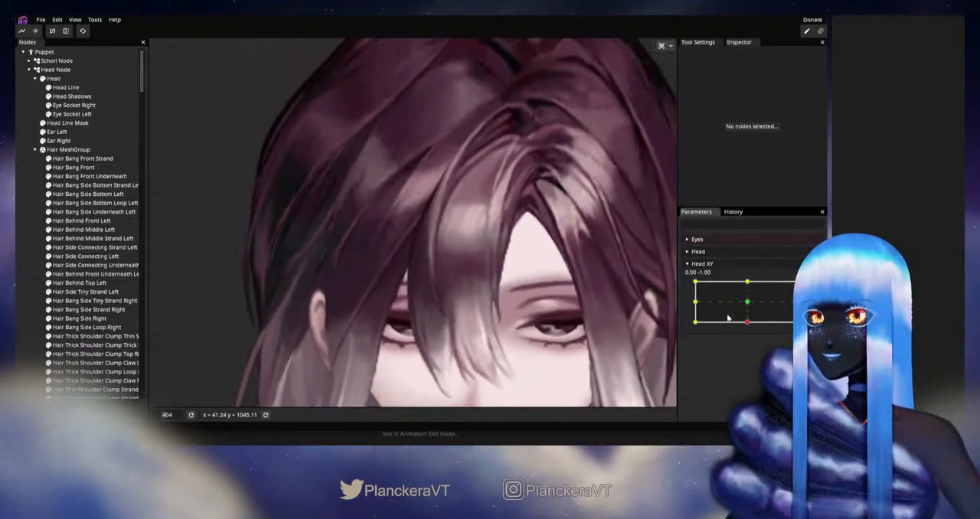
Step: Reselect Hair Bang Front Strand and smooth its lower outer-edge vertices one by one at the Head XY 0.00, -1.00 keypoint
{"action": "left_click", "coordinate": [77, 159]}
{"action": "scroll", "coordinate": [542, 283], "scroll_direction": "up", "scroll_amount": 2}
{"action": "scroll", "coordinate": [542, 284], "scroll_direction": "up", "scroll_amount": 3}
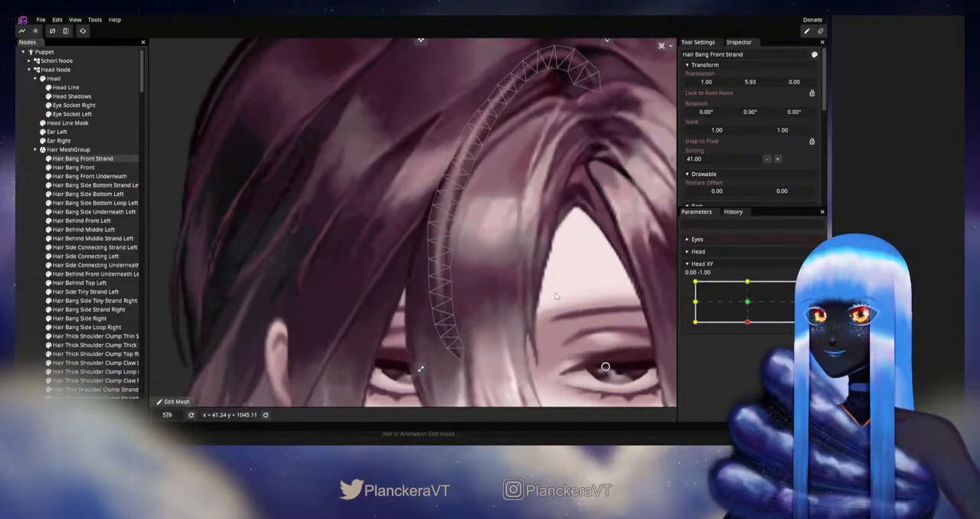
{"action": "mouse_move", "coordinate": [751, 327]}
{"action": "left_mouse_down"}
{"action": "mouse_move", "coordinate": [749, 303]}
{"action": "mouse_move", "coordinate": [747, 324]}
{"action": "left_mouse_up"}
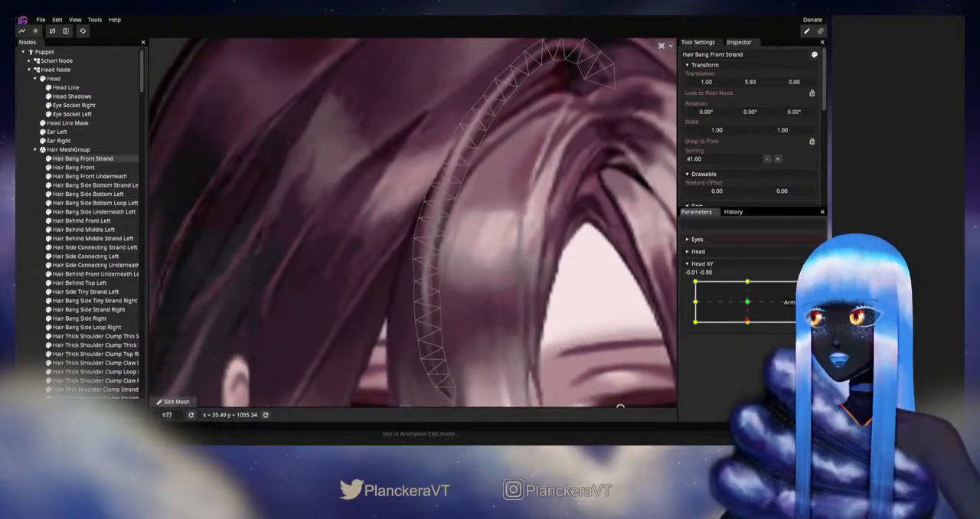
{"action": "left_click", "coordinate": [808, 288]}
{"action": "left_click_drag", "start_coordinate": [411, 253], "coordinate": [429, 193]}
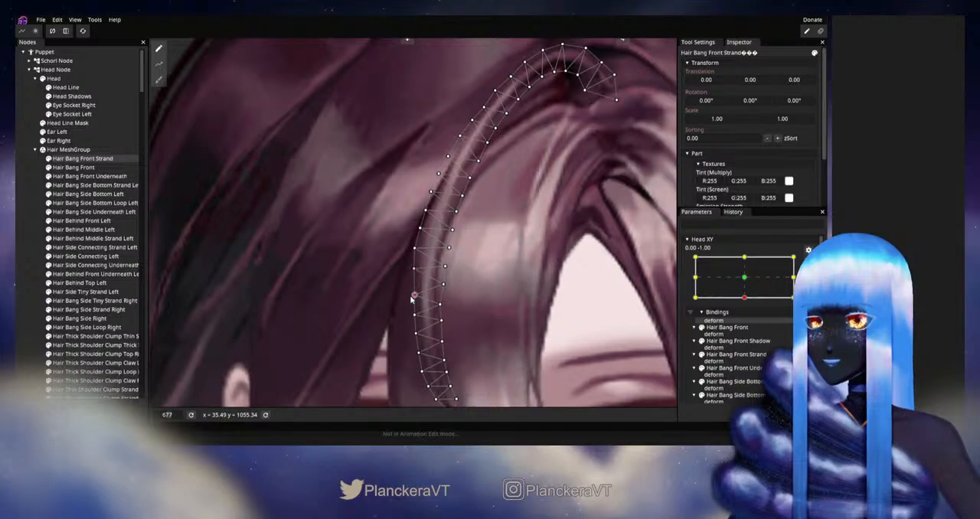
{"action": "left_click_drag", "start_coordinate": [412, 313], "coordinate": [412, 309]}
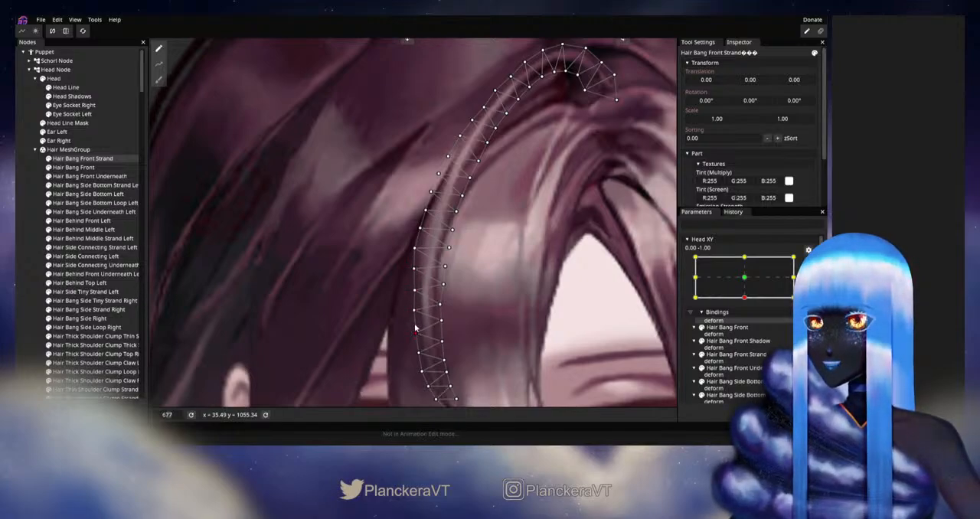
{"action": "left_click_drag", "start_coordinate": [416, 326], "coordinate": [415, 323]}
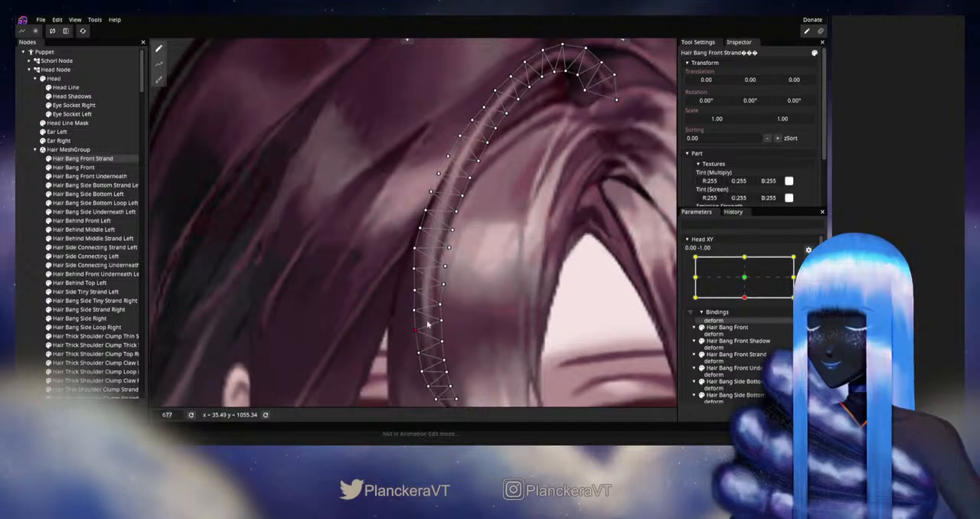
{"action": "scroll", "coordinate": [416, 319], "scroll_direction": "down", "scroll_amount": 2}
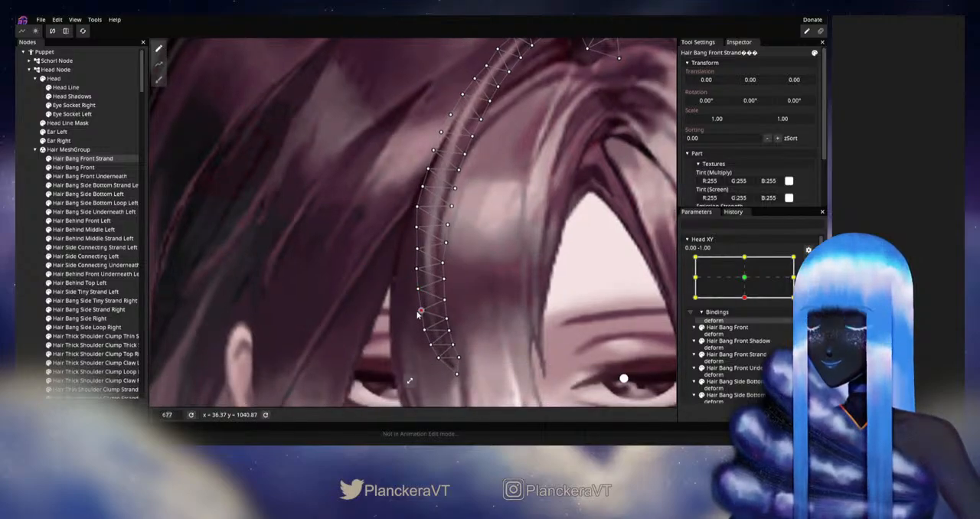
{"action": "scroll", "coordinate": [488, 287], "scroll_direction": "down", "scroll_amount": 3}
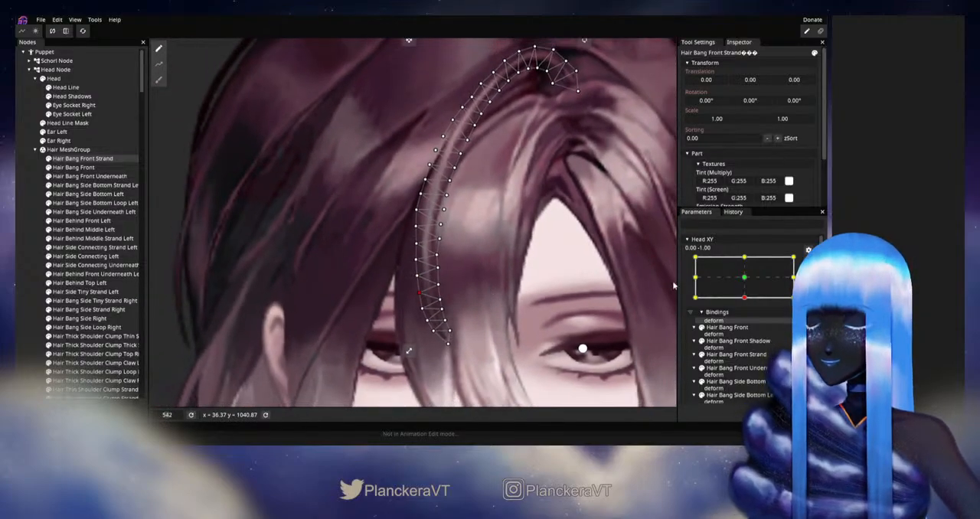
Step: Deselect the strand and test the smoothed outer curve in the downward pose with Head XY disarmed
{"action": "left_click", "coordinate": [253, 280]}
{"action": "scroll", "coordinate": [535, 294], "scroll_direction": "down", "scroll_amount": 4}
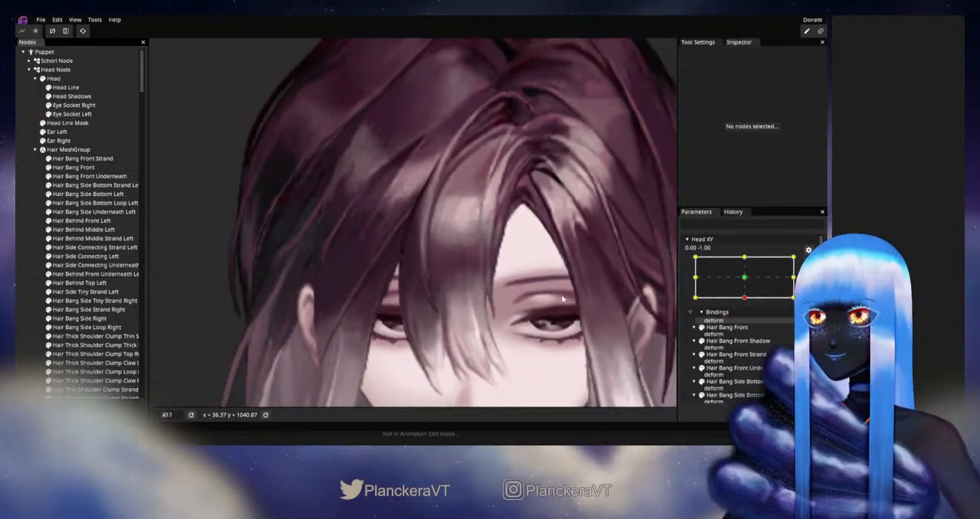
{"action": "scroll", "coordinate": [535, 294], "scroll_direction": "down", "scroll_amount": 1}
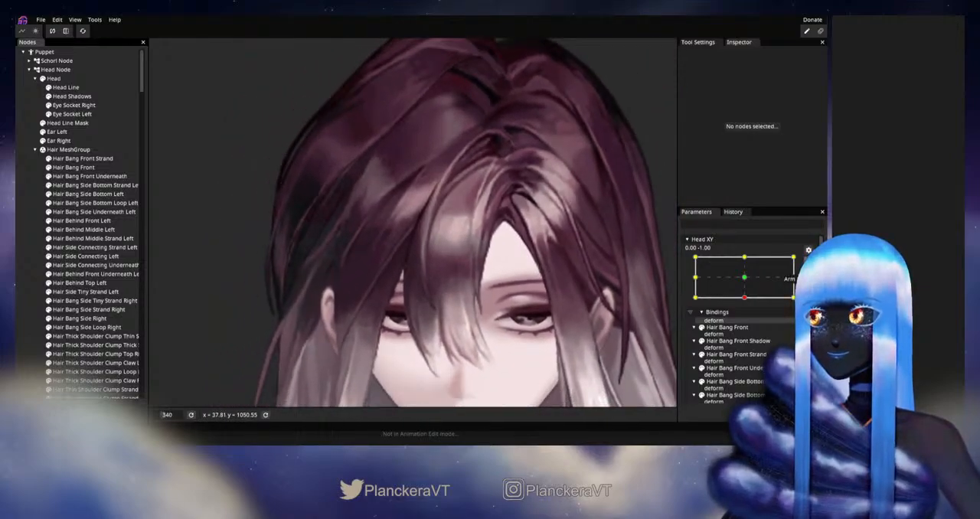
{"action": "left_click", "coordinate": [809, 264]}
{"action": "mouse_move", "coordinate": [748, 325]}
{"action": "left_mouse_down"}
{"action": "mouse_move", "coordinate": [748, 302]}
{"action": "mouse_move", "coordinate": [748, 321]}
{"action": "left_mouse_up"}
Step: Arm Head XY at 0.00, -1.00 and reposition the inner-edge vertices midway along Hair Bang Front Strand
{"action": "scroll", "coordinate": [425, 290], "scroll_direction": "up", "scroll_amount": 2}
{"action": "scroll", "coordinate": [437, 288], "scroll_direction": "up", "scroll_amount": 2}
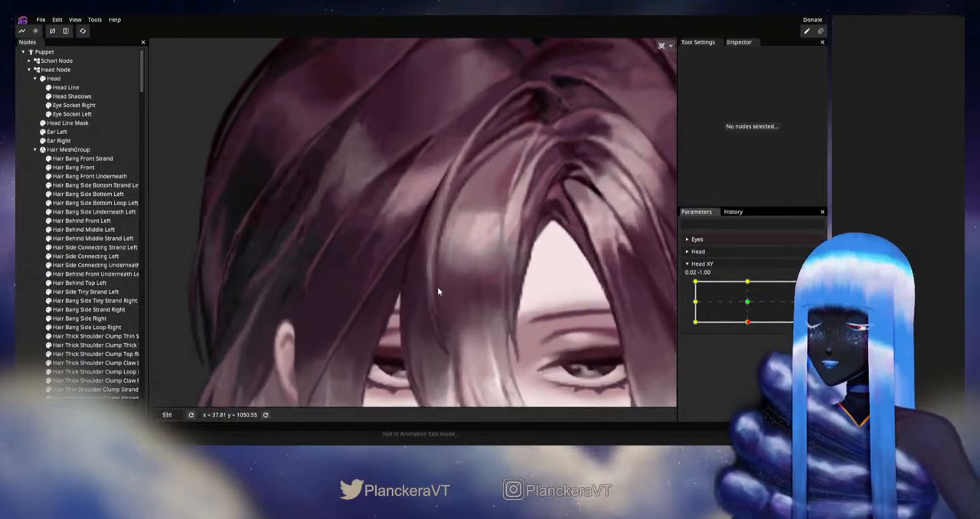
{"action": "left_click", "coordinate": [808, 288]}
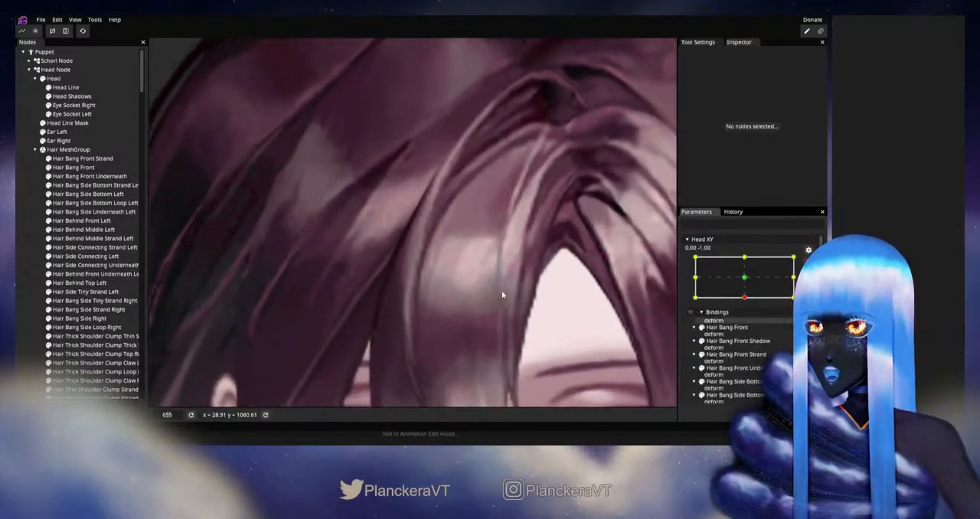
{"action": "left_click", "coordinate": [90, 160]}
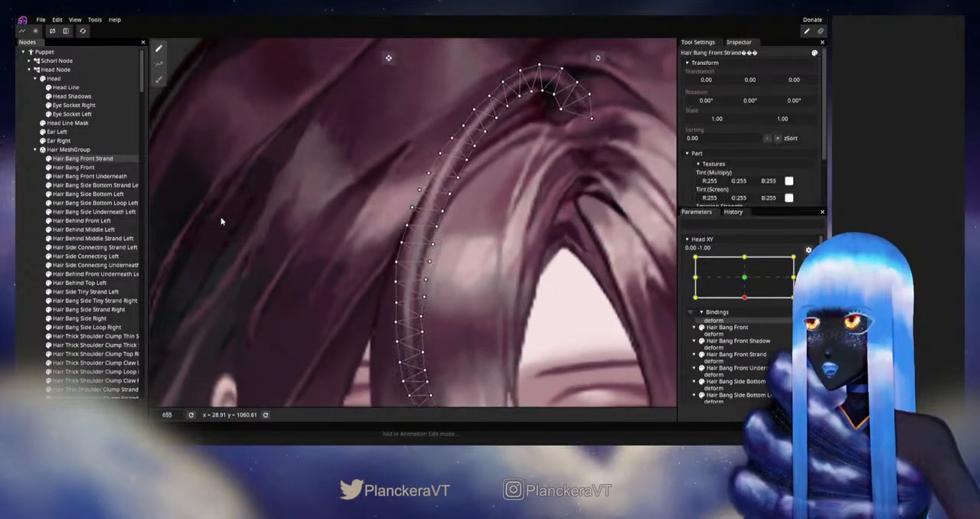
{"action": "scroll", "coordinate": [398, 276], "scroll_direction": "up", "scroll_amount": 1}
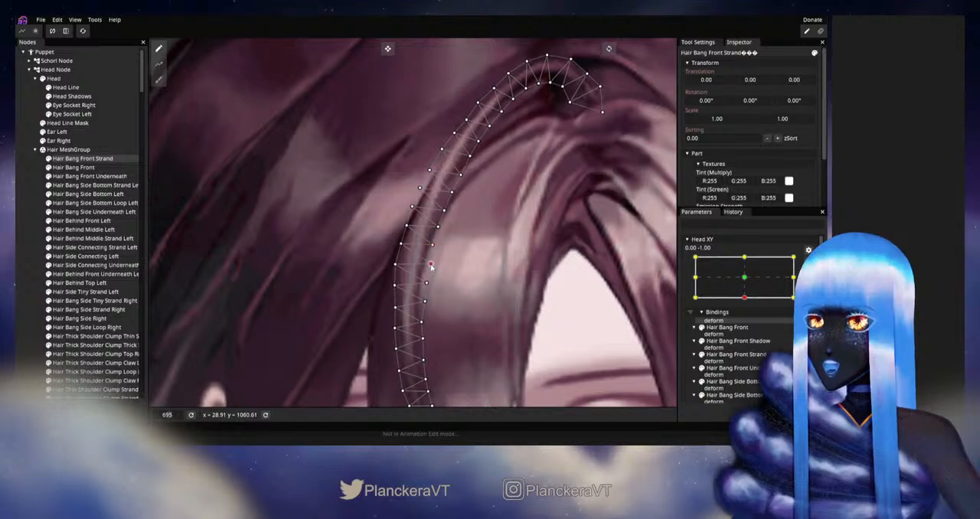
{"action": "left_click", "coordinate": [428, 265]}
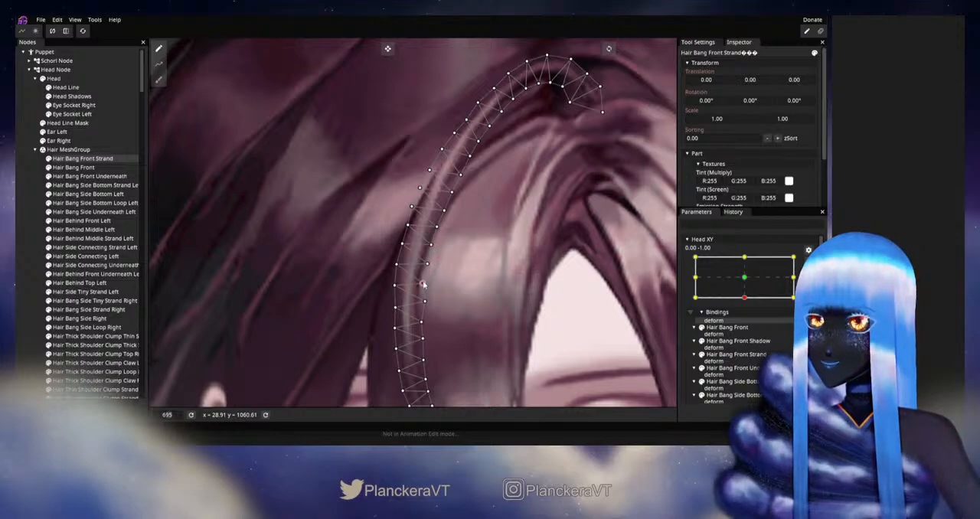
{"action": "left_click_drag", "start_coordinate": [428, 290], "coordinate": [451, 251]}
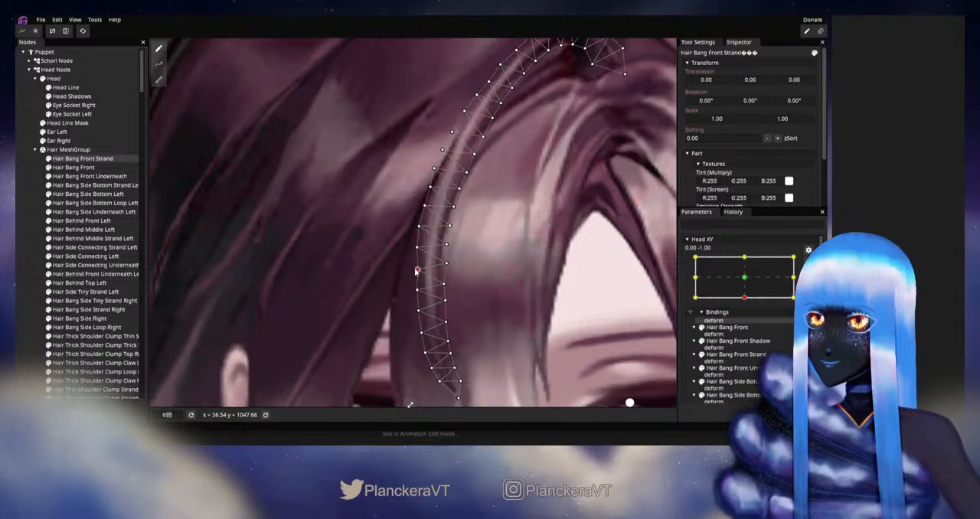
Step: Deselect the strand, disarm Head XY and inspect the whole head of hair in the downward pose
{"action": "left_click", "coordinate": [22, 258]}
{"action": "scroll", "coordinate": [487, 283], "scroll_direction": "down", "scroll_amount": 5}
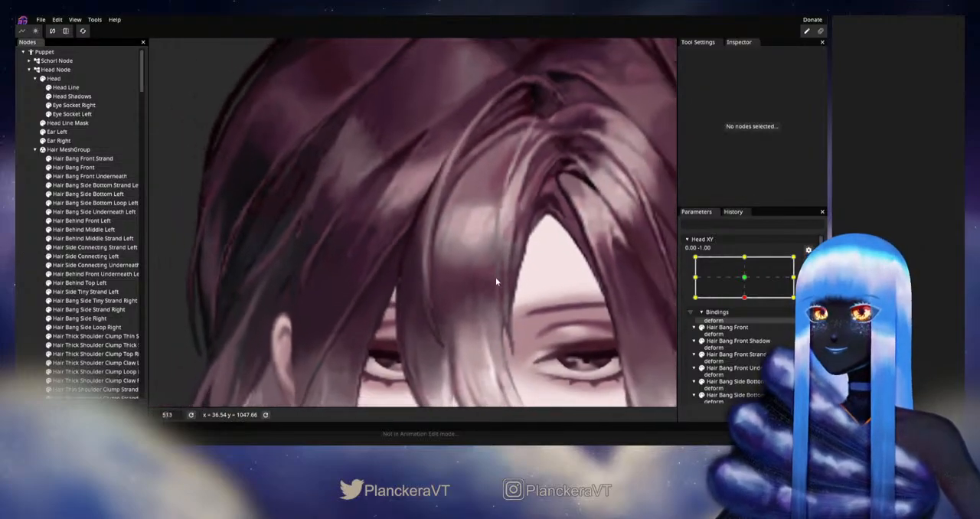
{"action": "scroll", "coordinate": [499, 277], "scroll_direction": "down", "scroll_amount": 5}
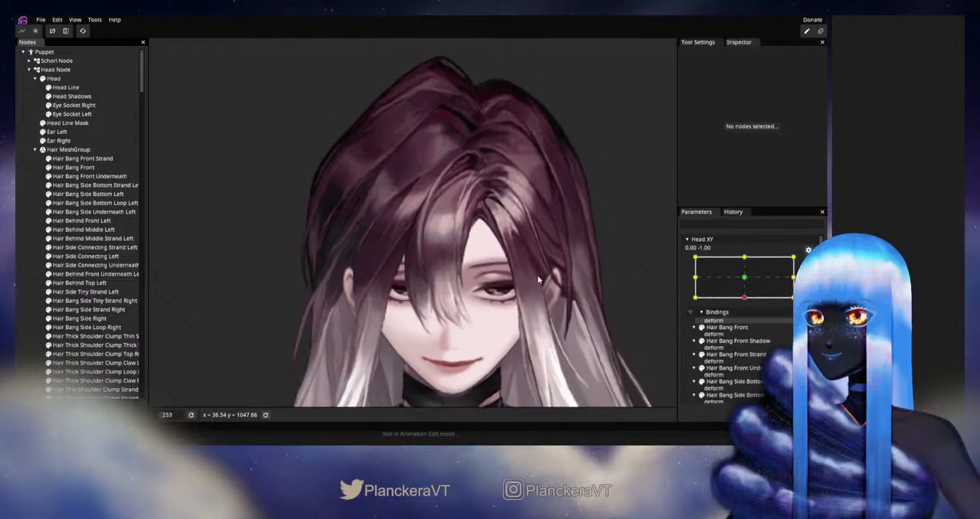
{"action": "left_click", "coordinate": [809, 261]}
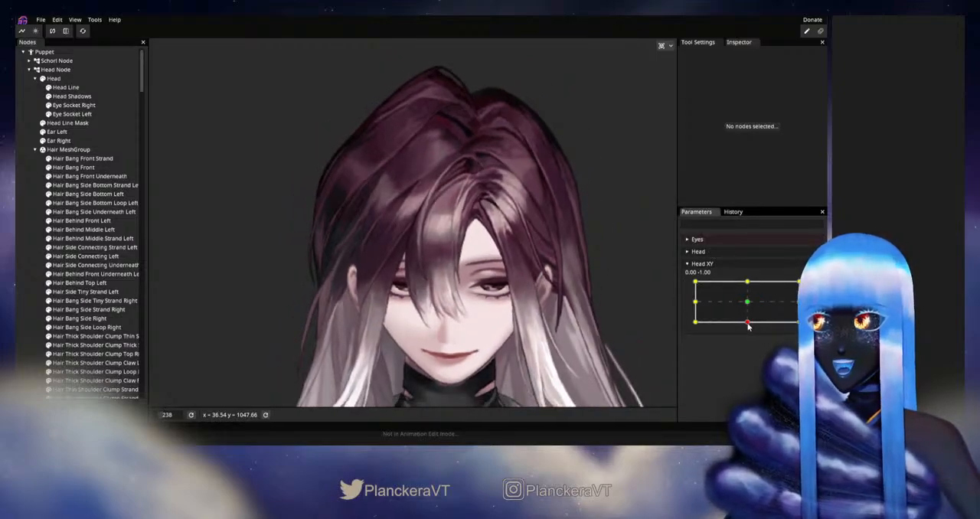
{"action": "mouse_move", "coordinate": [748, 325]}
{"action": "left_mouse_down"}
{"action": "mouse_move", "coordinate": [748, 305]}
{"action": "mouse_move", "coordinate": [748, 322]}
{"action": "left_mouse_up"}
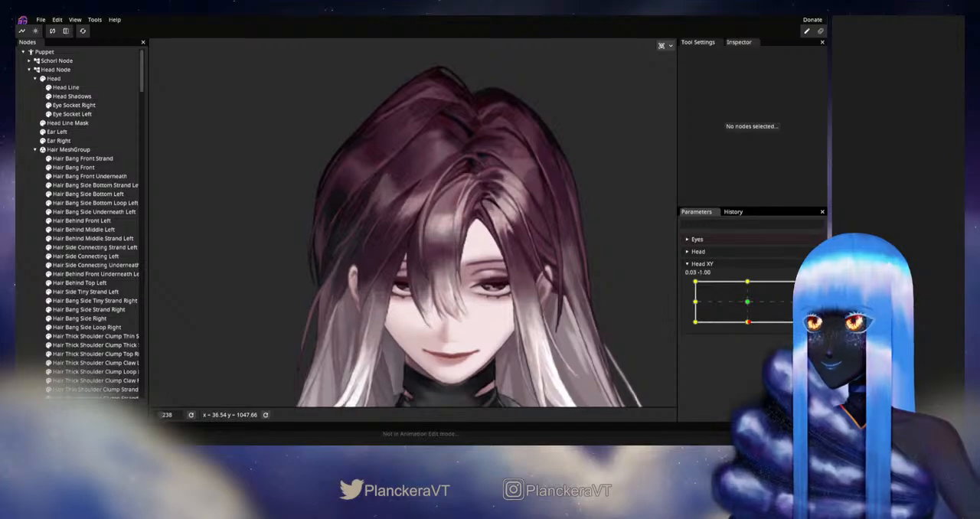
Step: Adjust the inner vertex near Hair Bang Front Strand's root with the Vertex Tool at Head XY 0.00, -1.00
{"action": "left_click", "coordinate": [809, 287]}
{"action": "scroll", "coordinate": [468, 178], "scroll_direction": "up", "scroll_amount": 2}
{"action": "left_click_drag", "start_coordinate": [468, 178], "coordinate": [420, 288]}
{"action": "scroll", "coordinate": [420, 287], "scroll_direction": "up", "scroll_amount": 2}
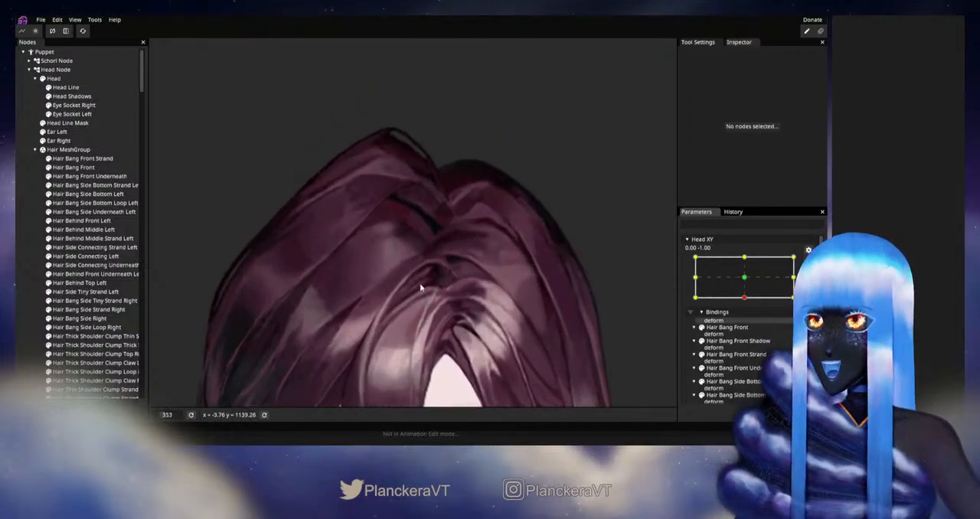
{"action": "scroll", "coordinate": [420, 288], "scroll_direction": "up", "scroll_amount": 1}
{"action": "left_click", "coordinate": [82, 158]}
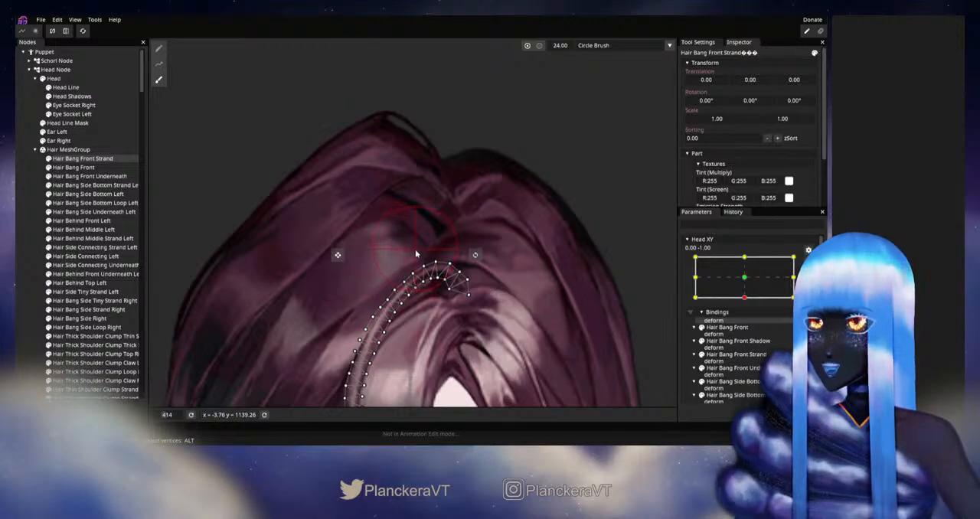
{"action": "left_click", "coordinate": [159, 49]}
{"action": "scroll", "coordinate": [439, 297], "scroll_direction": "up", "scroll_amount": 2}
{"action": "left_click", "coordinate": [440, 293]}
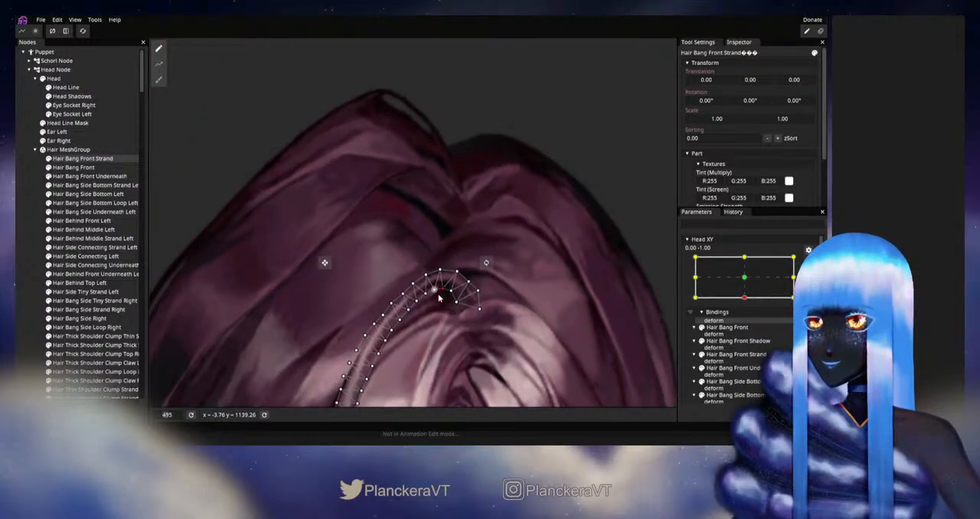
Step: Deselect the strand, disarm Head XY and check the hair root and fringe around the downward pose
{"action": "left_click", "coordinate": [20, 289]}
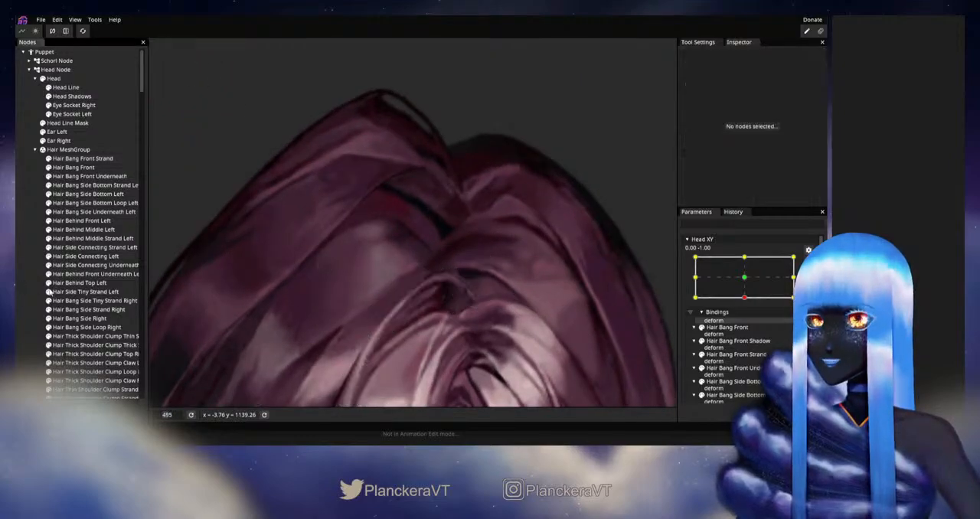
{"action": "scroll", "coordinate": [466, 328], "scroll_direction": "down", "scroll_amount": 5}
{"action": "scroll", "coordinate": [467, 328], "scroll_direction": "down", "scroll_amount": 2}
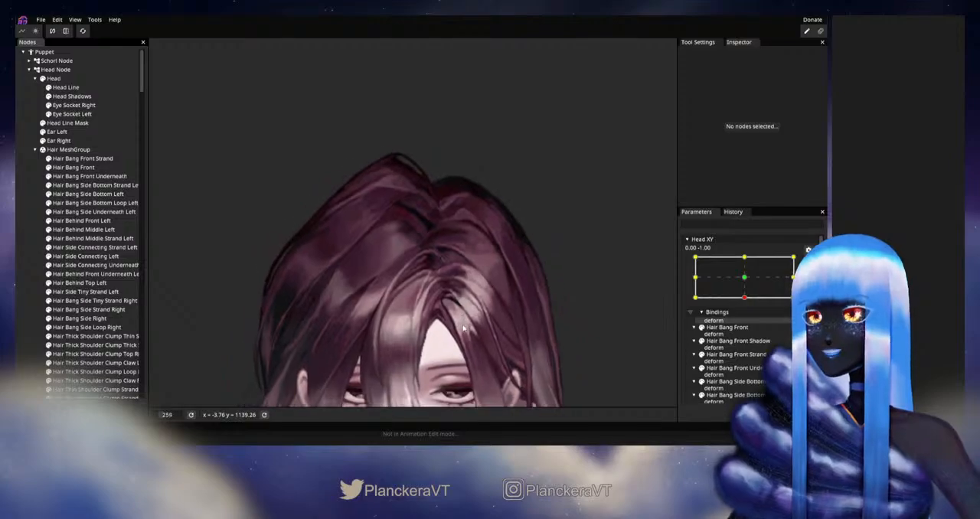
{"action": "left_click_drag", "start_coordinate": [467, 331], "coordinate": [506, 264]}
{"action": "scroll", "coordinate": [747, 324], "scroll_direction": "up", "scroll_amount": 1}
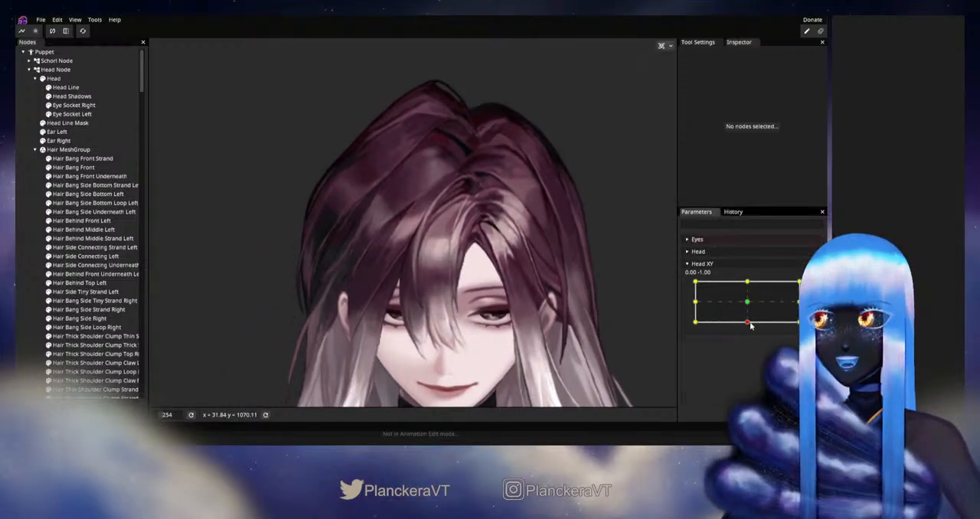
{"action": "mouse_move", "coordinate": [747, 323]}
{"action": "left_mouse_down"}
{"action": "mouse_move", "coordinate": [748, 303]}
{"action": "mouse_move", "coordinate": [749, 325]}
{"action": "left_mouse_up"}
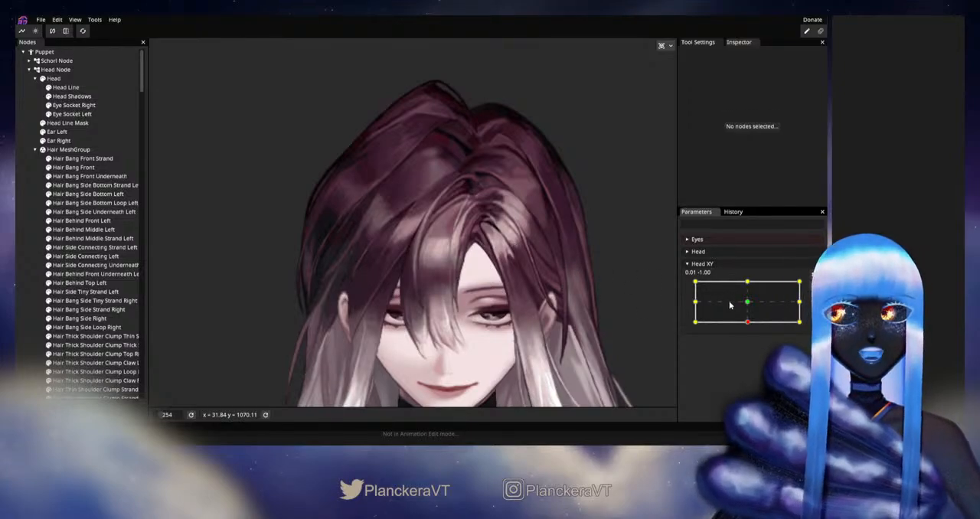
Step: Preview Head XY around the downward pose and inspect the hair root up close
{"action": "left_click", "coordinate": [747, 325]}
{"action": "mouse_move", "coordinate": [748, 324]}
{"action": "left_mouse_down"}
{"action": "mouse_move", "coordinate": [748, 304]}
{"action": "mouse_move", "coordinate": [746, 323]}
{"action": "left_mouse_up"}
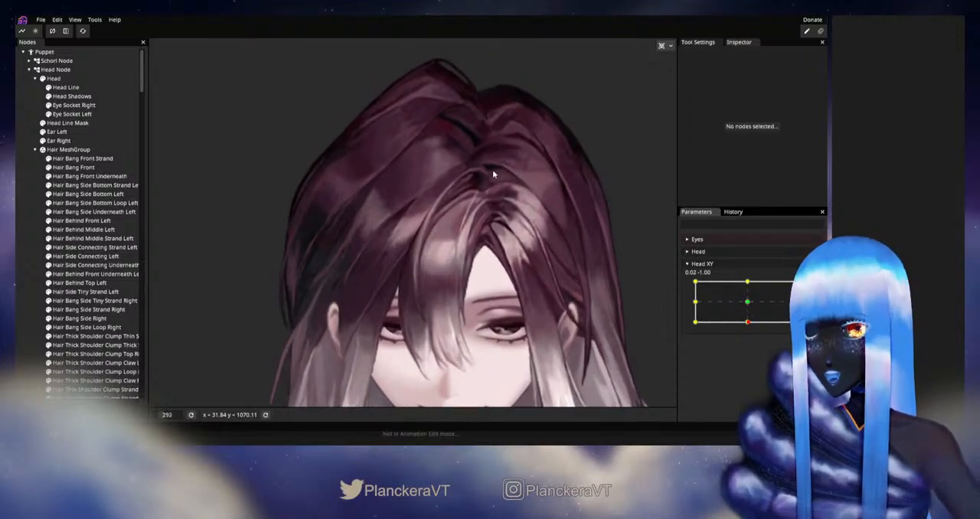
{"action": "scroll", "coordinate": [495, 215], "scroll_direction": "up", "scroll_amount": 5}
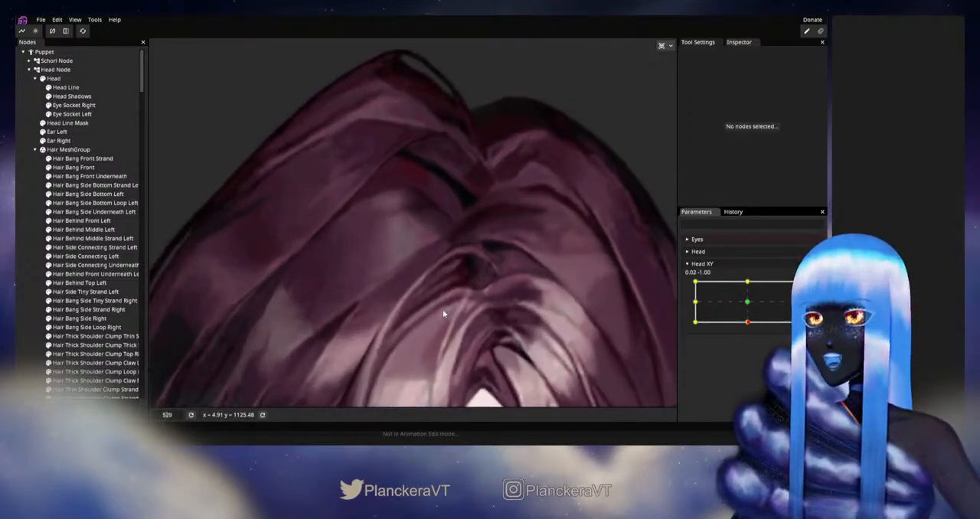
Step: Arm Head XY at 0.00, -1.00, adjust the upper-edge vertices of Hair Behind Front Underneath Left, and deselect the part
{"action": "left_click", "coordinate": [814, 287]}
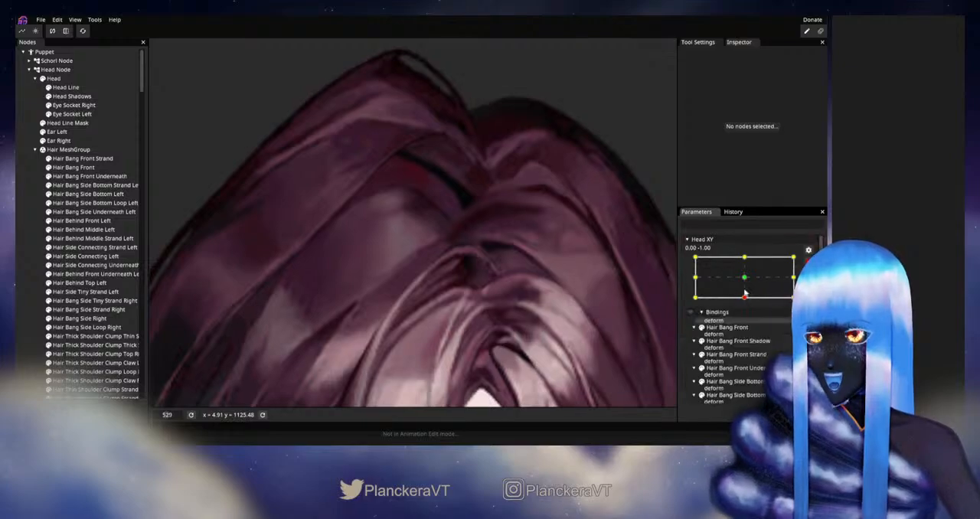
{"action": "left_click", "coordinate": [92, 273]}
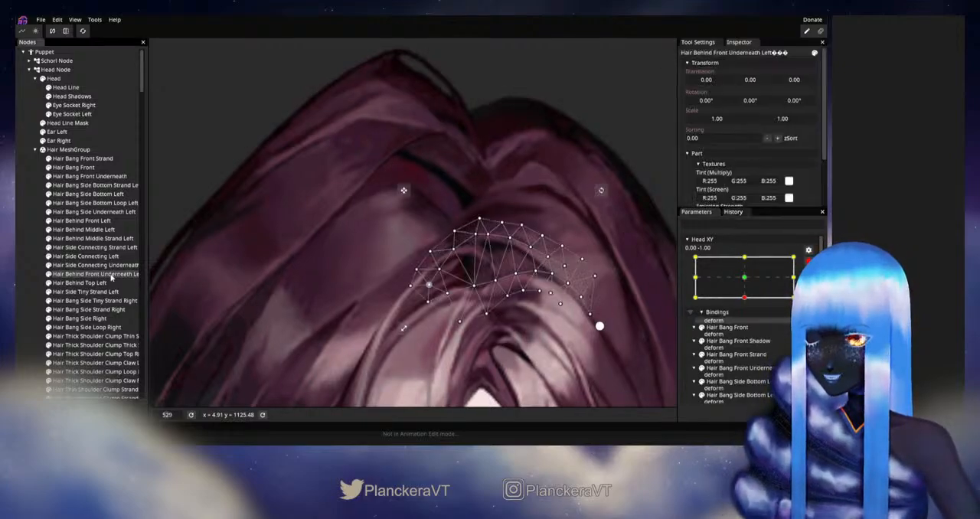
{"action": "scroll", "coordinate": [421, 287], "scroll_direction": "up", "scroll_amount": 1}
{"action": "scroll", "coordinate": [421, 288], "scroll_direction": "up", "scroll_amount": 1}
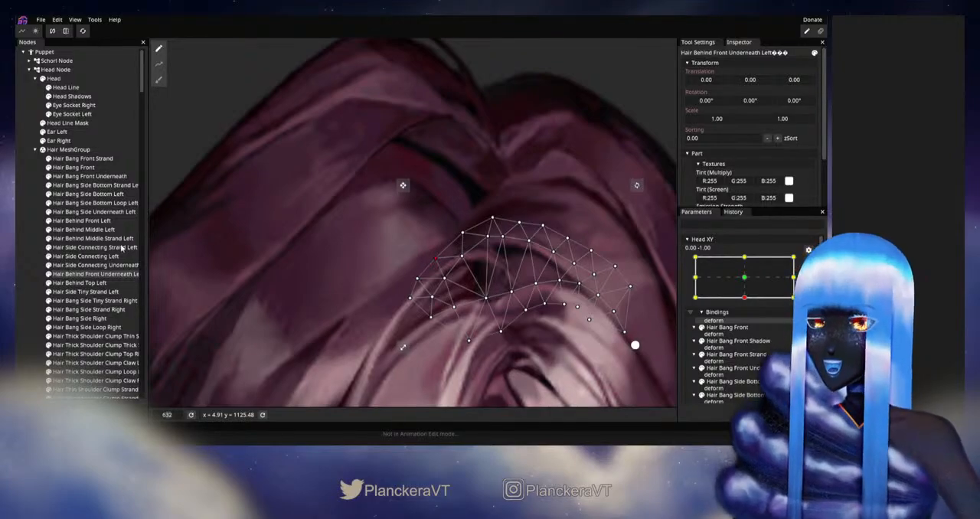
{"action": "left_click", "coordinate": [22, 271]}
Step: Disarm Head XY and check how the hair parting moves around the downward pose
{"action": "scroll", "coordinate": [534, 297], "scroll_direction": "down", "scroll_amount": 3}
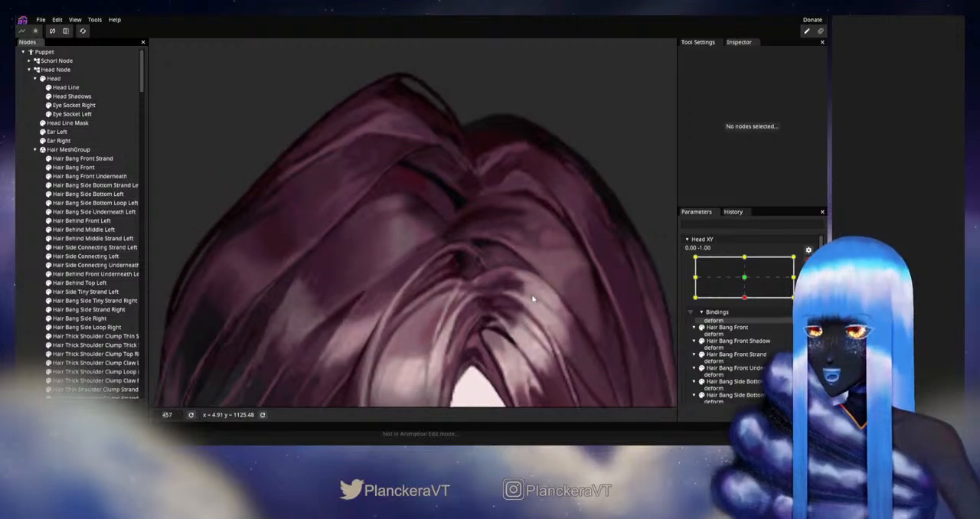
{"action": "scroll", "coordinate": [534, 297], "scroll_direction": "down", "scroll_amount": 3}
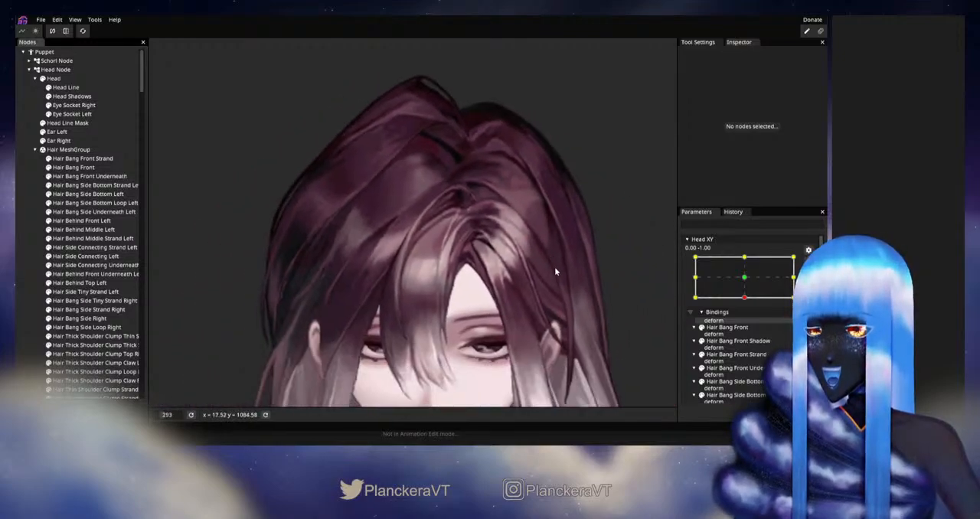
{"action": "left_click", "coordinate": [809, 261]}
{"action": "mouse_move", "coordinate": [747, 323]}
{"action": "left_mouse_down"}
{"action": "mouse_move", "coordinate": [749, 305]}
{"action": "mouse_move", "coordinate": [746, 324]}
{"action": "left_mouse_up"}
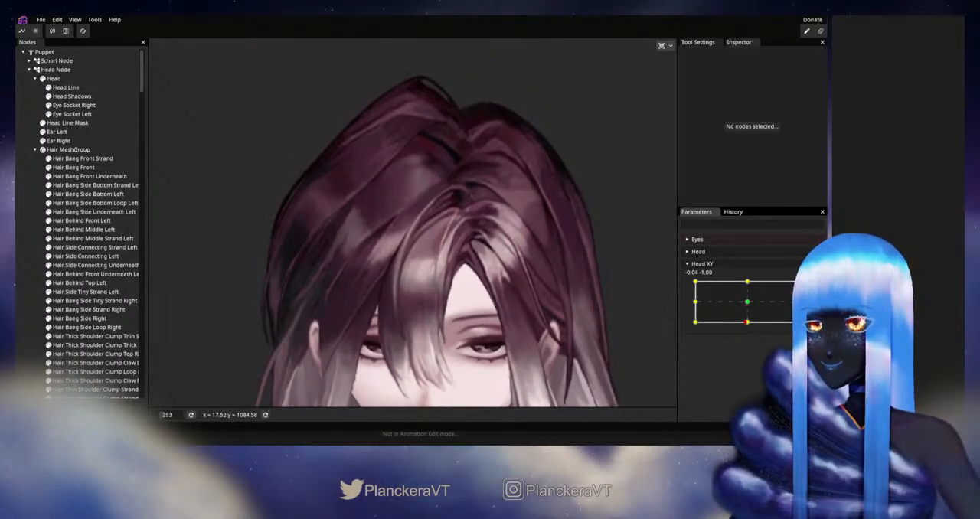
Step: Arm Head XY at 0.00, -1.00 and raise the outer vertices slightly at the top of Hair Bang Front Strand's arch
{"action": "left_click", "coordinate": [809, 285]}
{"action": "scroll", "coordinate": [450, 260], "scroll_direction": "up", "scroll_amount": 5}
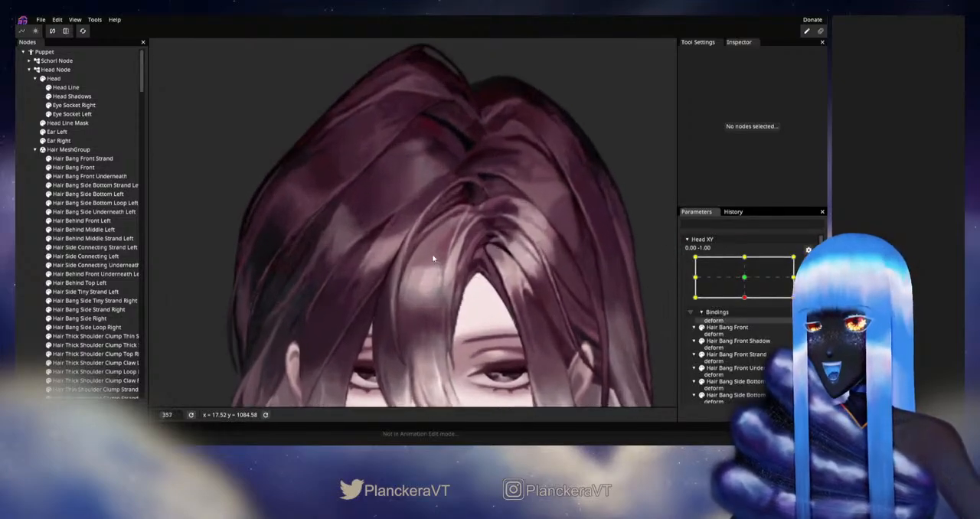
{"action": "scroll", "coordinate": [449, 260], "scroll_direction": "up", "scroll_amount": 4}
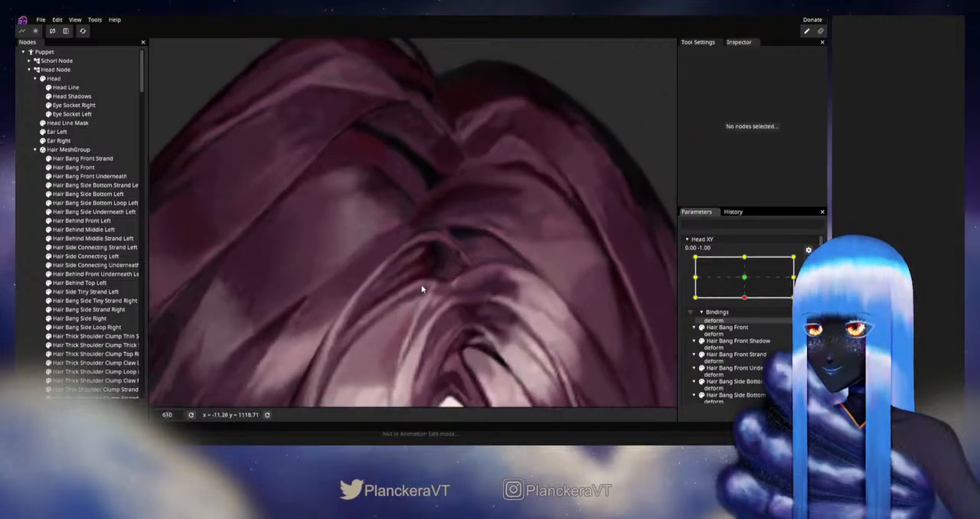
{"action": "left_click", "coordinate": [85, 159]}
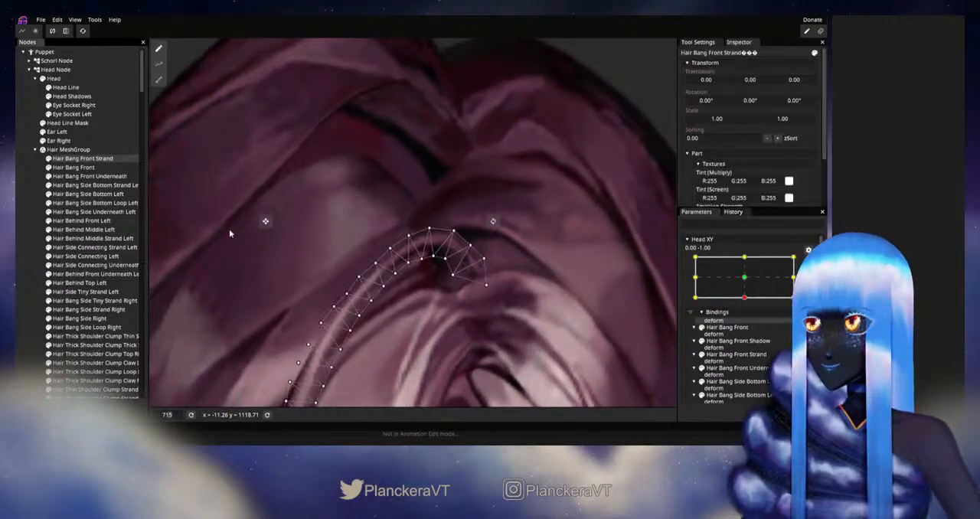
{"action": "scroll", "coordinate": [442, 279], "scroll_direction": "up", "scroll_amount": 3}
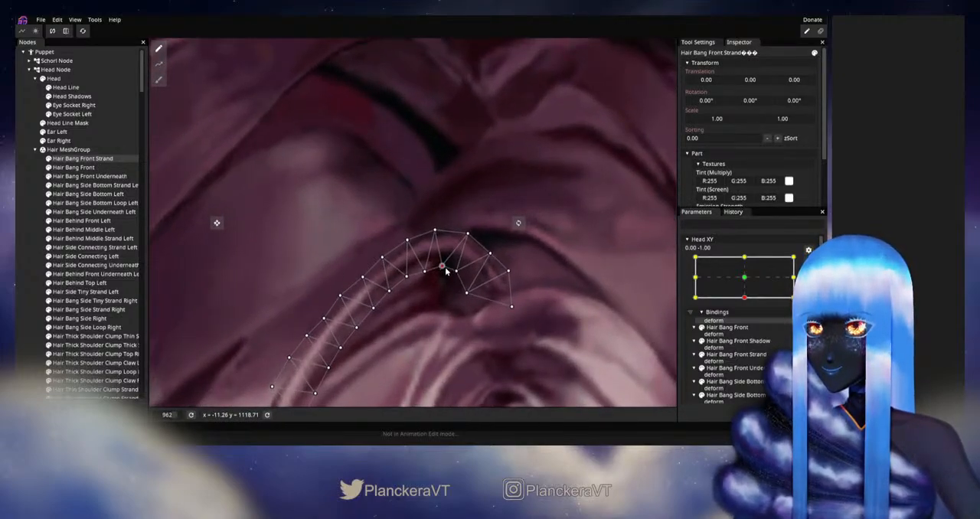
{"action": "left_click_drag", "start_coordinate": [435, 229], "coordinate": [436, 226]}
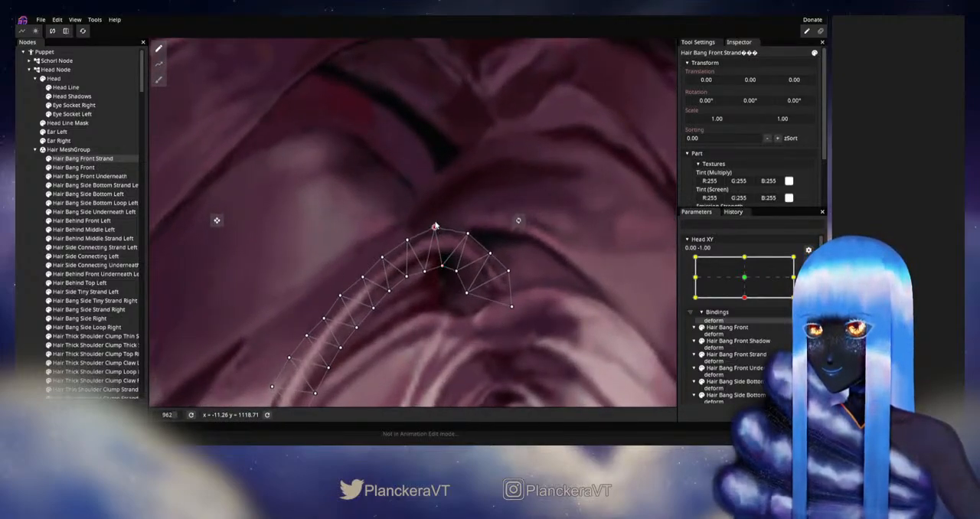
Step: Reposition the inner- and outer-edge vertices along Hair Bang Front Strand's upper curve, and deselect the strand
{"action": "left_click_drag", "start_coordinate": [452, 280], "coordinate": [501, 270]}
{"action": "left_click", "coordinate": [456, 268]}
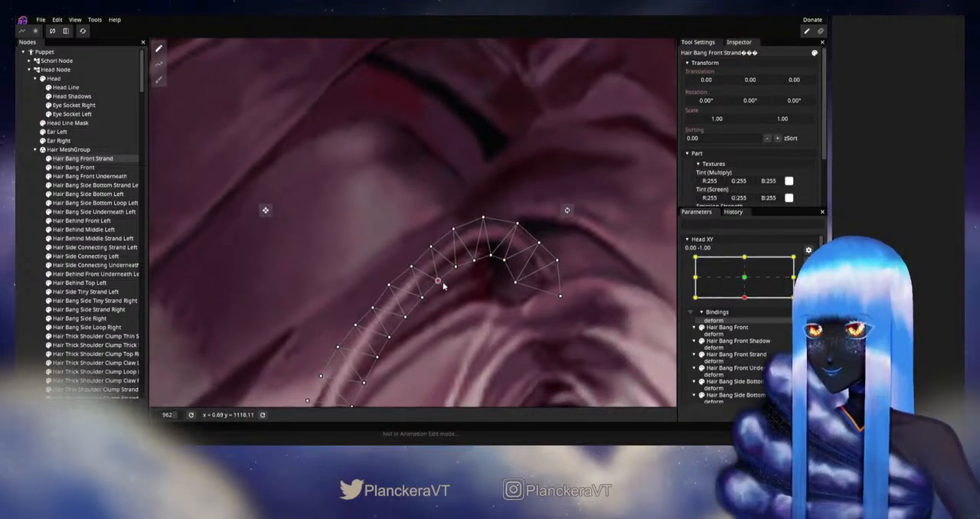
{"action": "left_click_drag", "start_coordinate": [409, 267], "coordinate": [457, 240]}
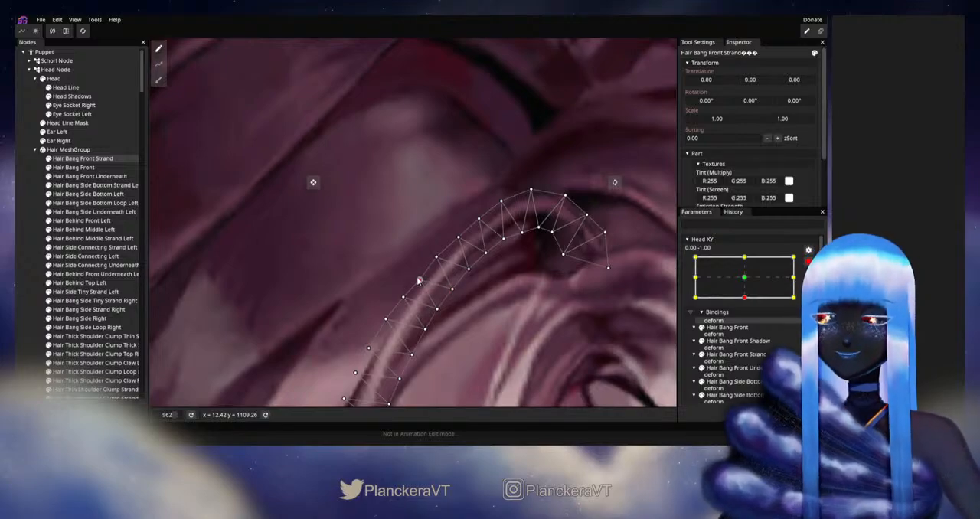
{"action": "scroll", "coordinate": [478, 282], "scroll_direction": "down", "scroll_amount": 3}
{"action": "scroll", "coordinate": [463, 282], "scroll_direction": "up", "scroll_amount": 3}
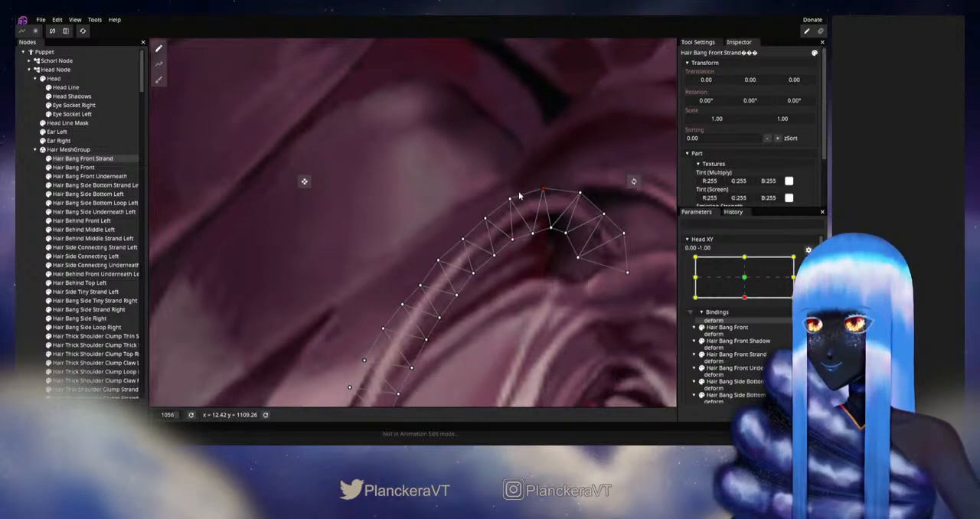
{"action": "left_click", "coordinate": [27, 285]}
{"action": "scroll", "coordinate": [475, 305], "scroll_direction": "down", "scroll_amount": 5}
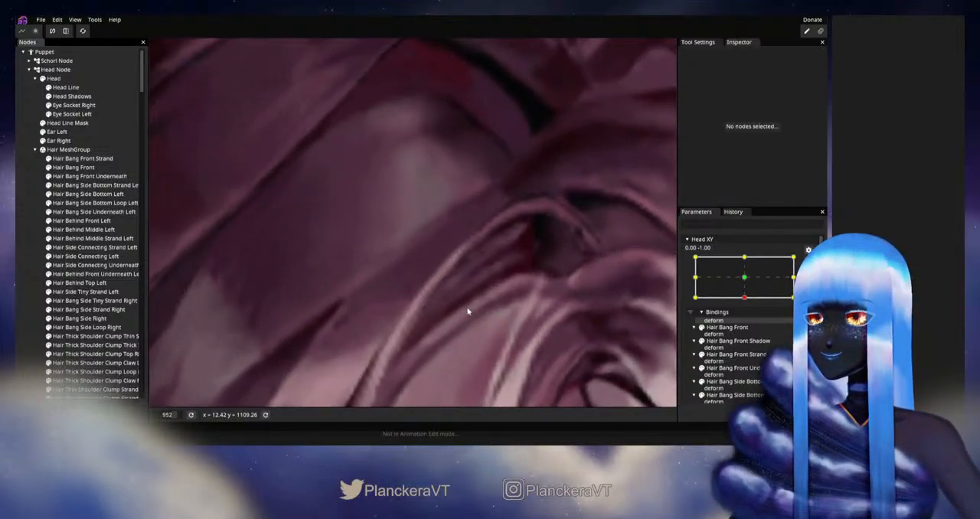
Step: Select Hair Bang Front Strand again, fine-tune the edge vertices just below its arch, and deselect it
{"action": "scroll", "coordinate": [472, 308], "scroll_direction": "up", "scroll_amount": 2}
{"action": "left_click", "coordinate": [82, 158]}
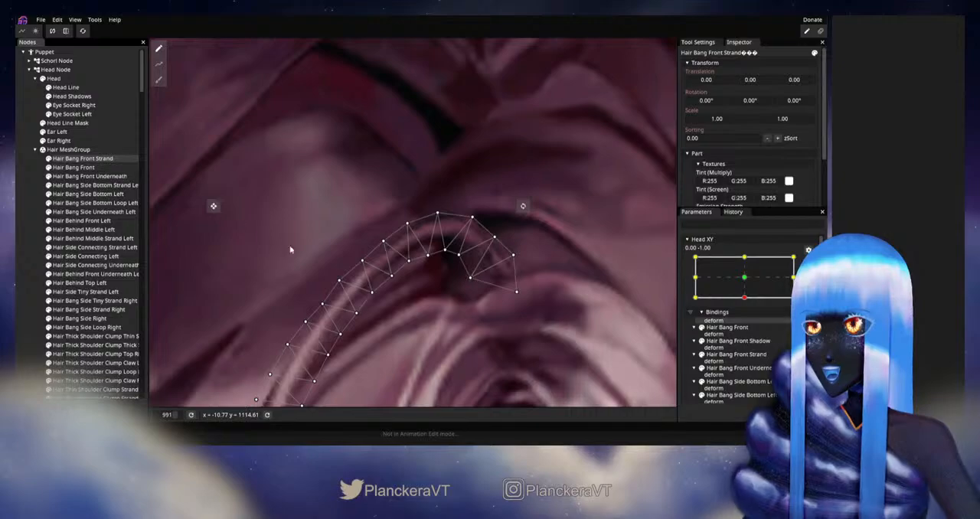
{"action": "scroll", "coordinate": [267, 237], "scroll_direction": "up", "scroll_amount": 2}
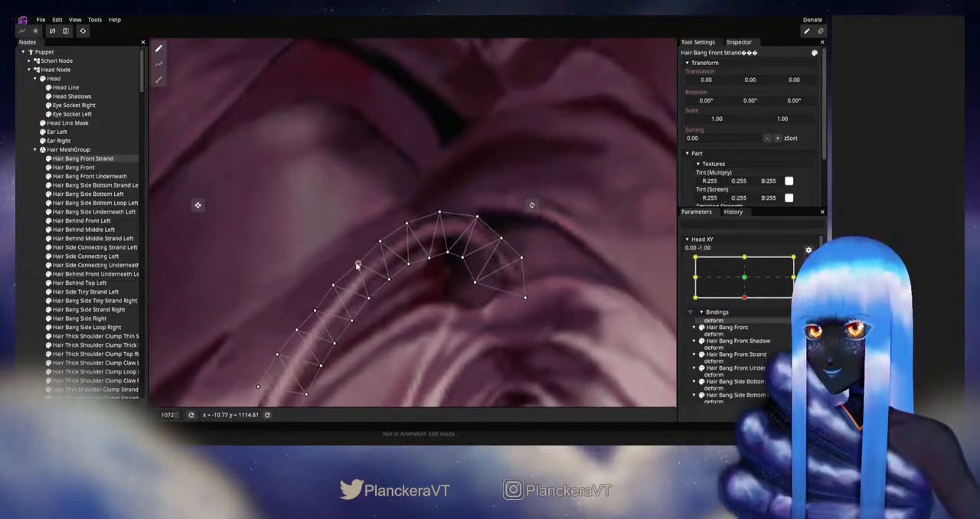
{"action": "left_click_drag", "start_coordinate": [360, 298], "coordinate": [424, 268]}
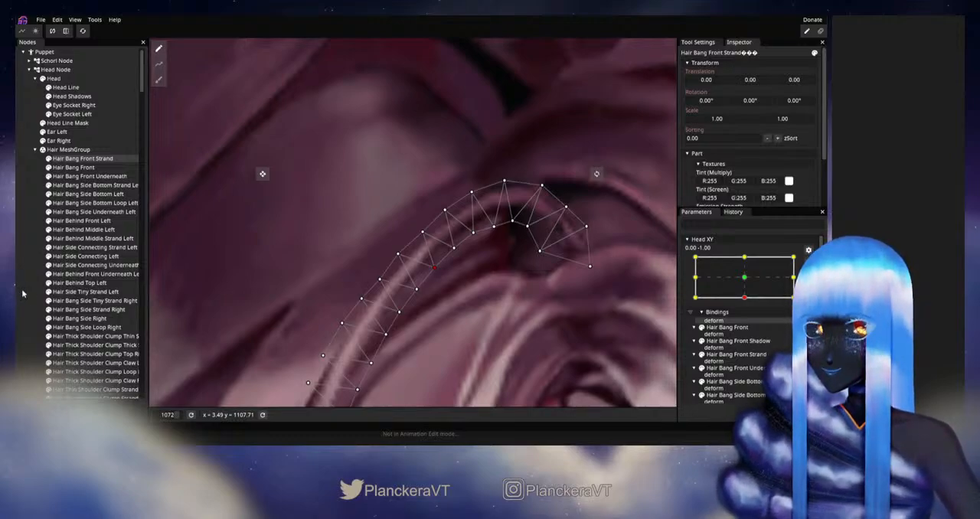
{"action": "left_click", "coordinate": [514, 329]}
Step: Inspect the whole head, disarm Head XY, and sweep it between the downward and centre poses to check the hair's motion
{"action": "scroll", "coordinate": [518, 323], "scroll_direction": "down", "scroll_amount": 5}
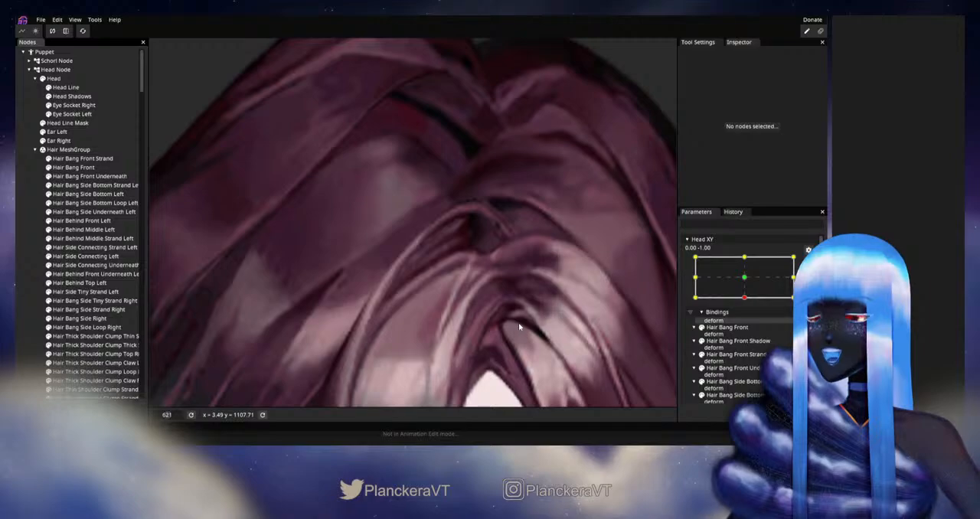
{"action": "scroll", "coordinate": [521, 326], "scroll_direction": "down", "scroll_amount": 5}
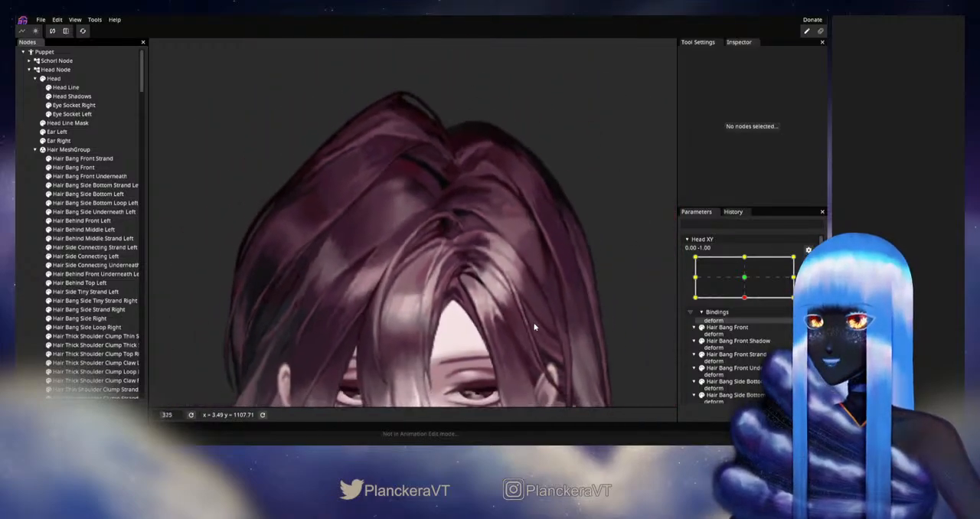
{"action": "scroll", "coordinate": [536, 321], "scroll_direction": "down", "scroll_amount": 5}
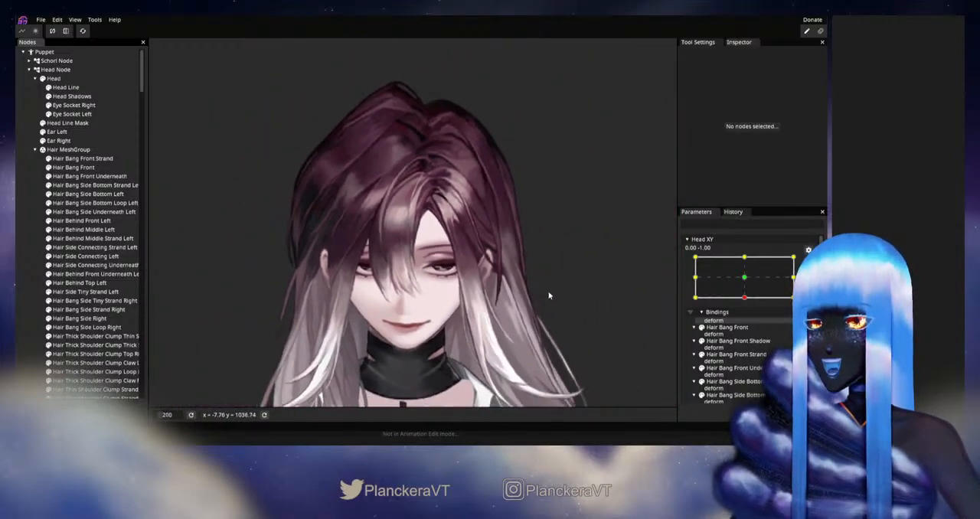
{"action": "scroll", "coordinate": [548, 295], "scroll_direction": "down", "scroll_amount": 1}
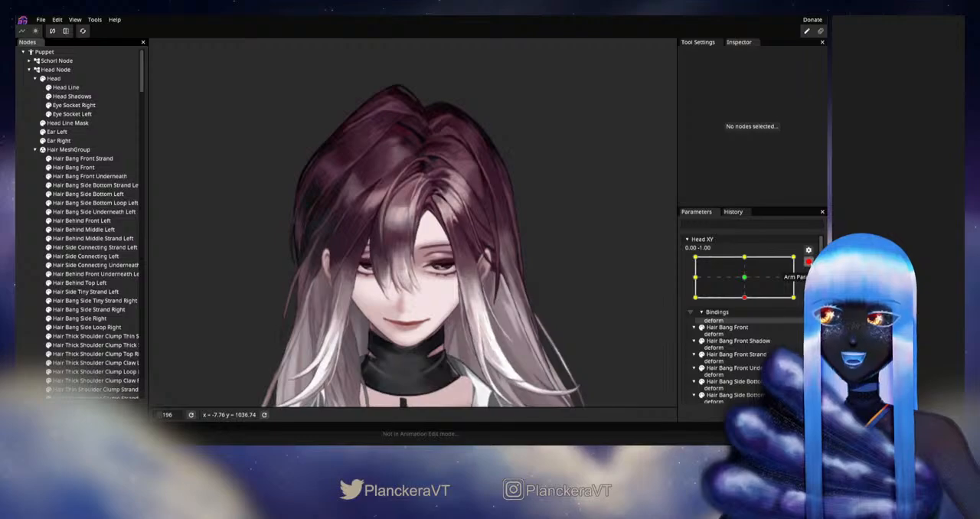
{"action": "left_click", "coordinate": [809, 262]}
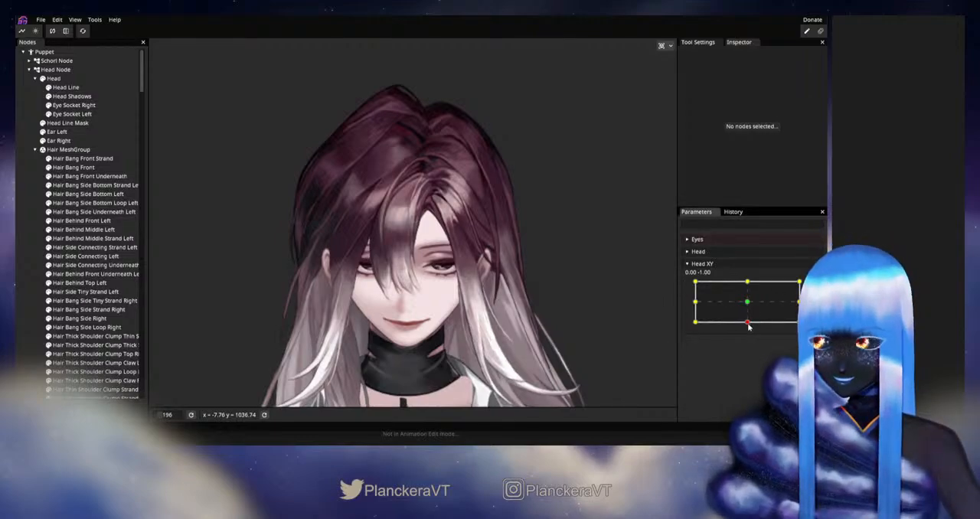
{"action": "mouse_move", "coordinate": [748, 327]}
{"action": "left_mouse_down"}
{"action": "mouse_move", "coordinate": [749, 304]}
{"action": "mouse_move", "coordinate": [748, 325]}
{"action": "left_mouse_up"}
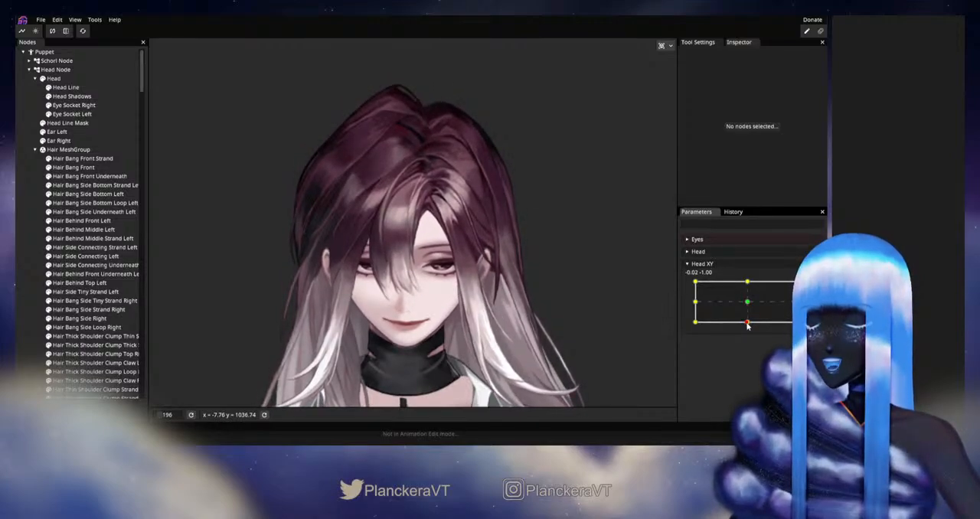
{"action": "left_click_drag", "start_coordinate": [748, 326], "coordinate": [748, 304]}
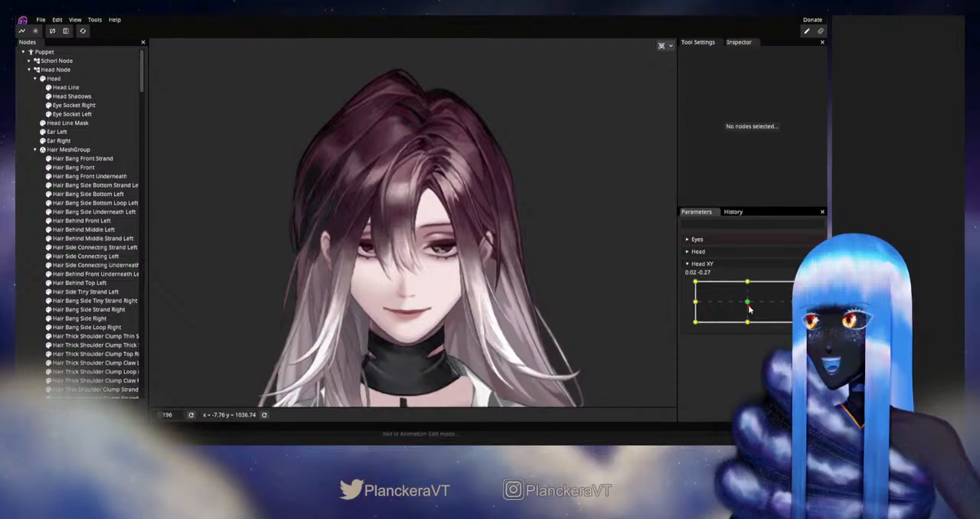
{"action": "mouse_move", "coordinate": [748, 304]}
{"action": "left_mouse_down"}
{"action": "mouse_move", "coordinate": [749, 324]}
{"action": "mouse_move", "coordinate": [748, 305]}
{"action": "left_mouse_up"}
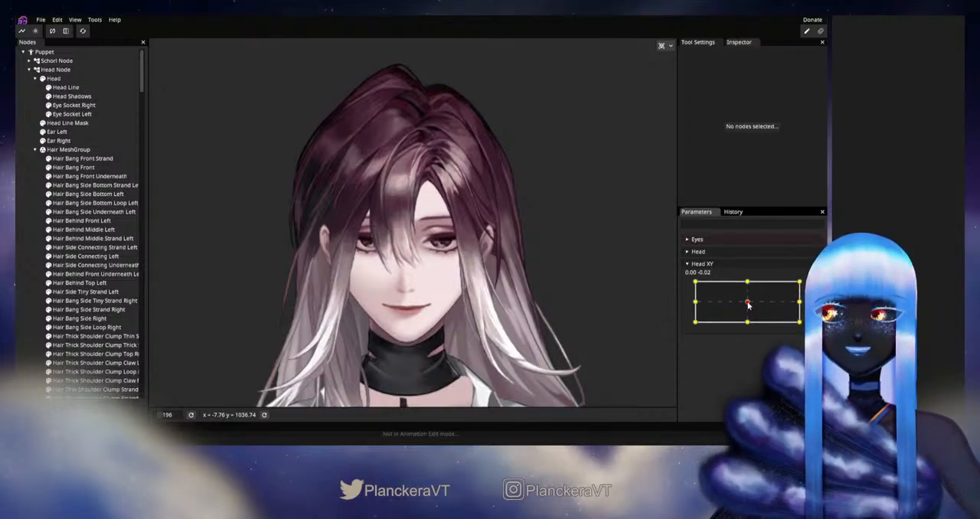
{"action": "left_click_drag", "start_coordinate": [749, 305], "coordinate": [749, 306]}
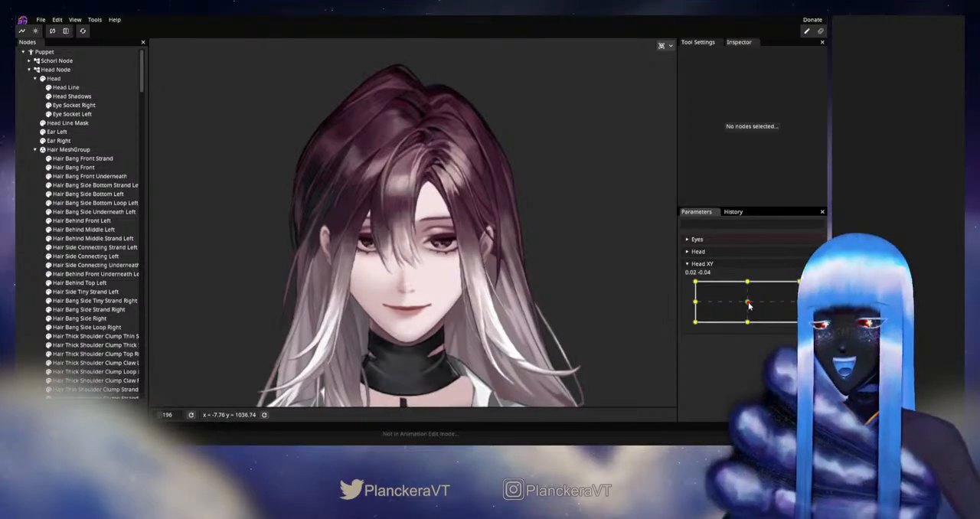
{"action": "left_click_drag", "start_coordinate": [748, 305], "coordinate": [748, 323]}
Step: Arm Head XY at 0.00, -1.00, nudge the vertices just inside Hair Behind Front Underneath Left's upper edge, and deselect the part
{"action": "left_click", "coordinate": [809, 288]}
{"action": "scroll", "coordinate": [445, 236], "scroll_direction": "up", "scroll_amount": 5}
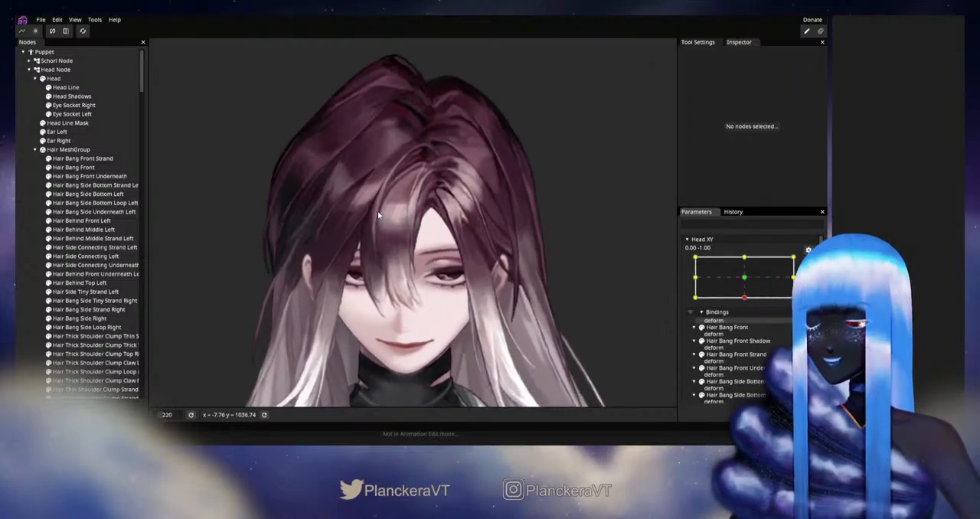
{"action": "scroll", "coordinate": [445, 236], "scroll_direction": "up", "scroll_amount": 4}
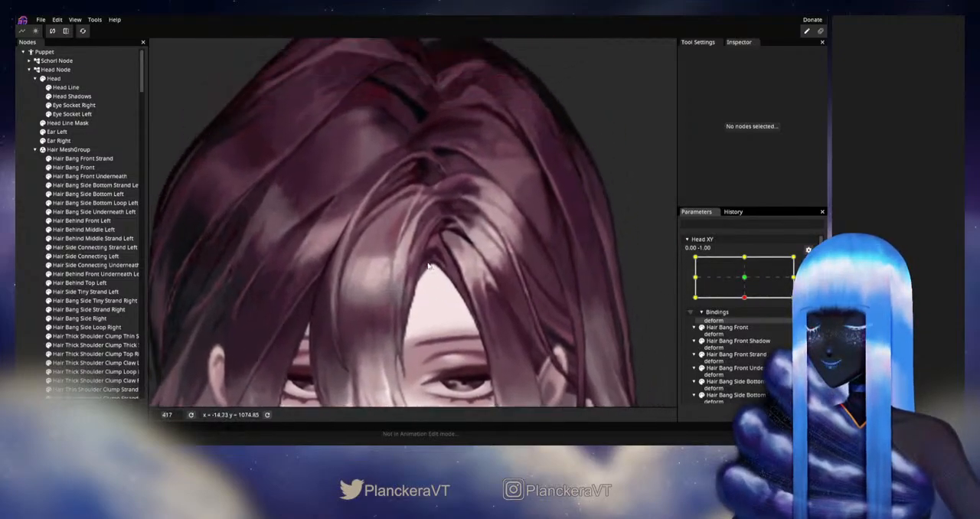
{"action": "scroll", "coordinate": [396, 317], "scroll_direction": "up", "scroll_amount": 4}
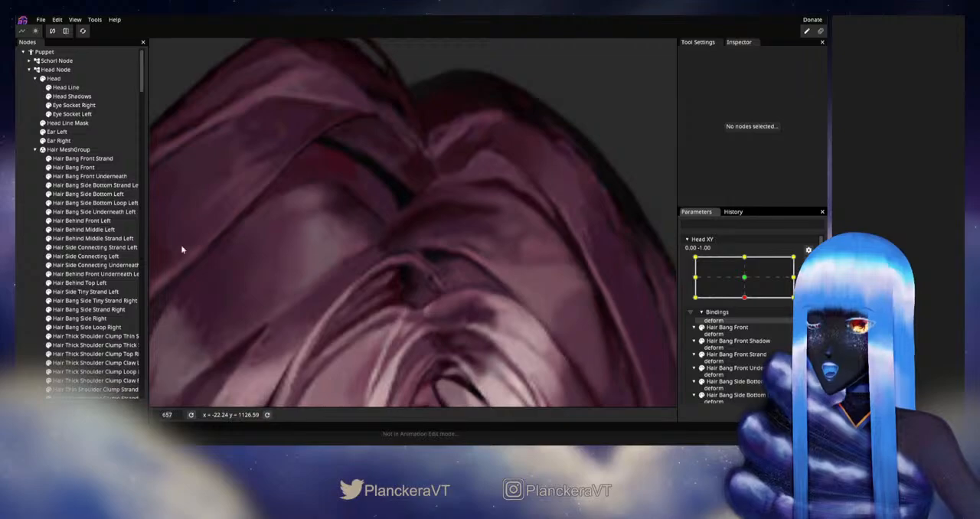
{"action": "left_click", "coordinate": [103, 274]}
{"action": "scroll", "coordinate": [431, 272], "scroll_direction": "up", "scroll_amount": 1}
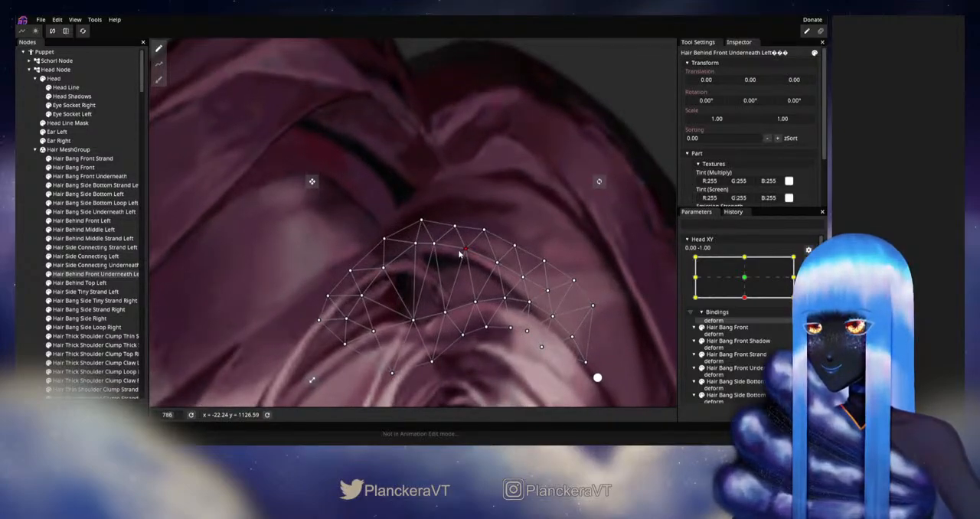
{"action": "left_click_drag", "start_coordinate": [434, 247], "coordinate": [429, 248]}
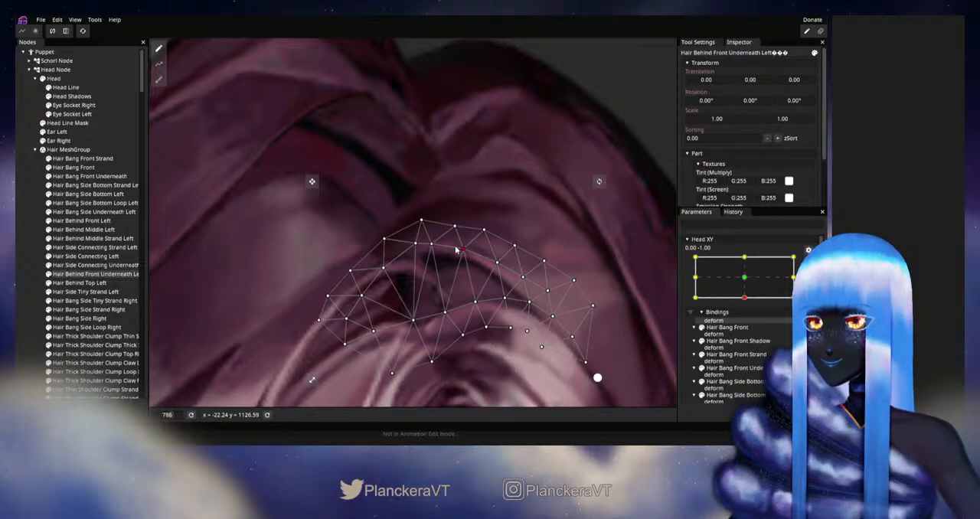
{"action": "left_click", "coordinate": [21, 261]}
{"action": "scroll", "coordinate": [505, 286], "scroll_direction": "down", "scroll_amount": 5}
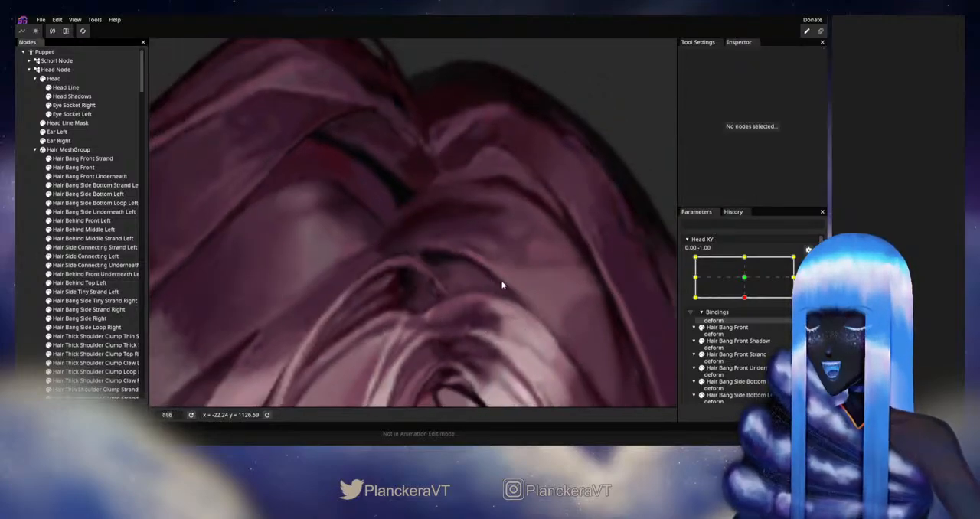
Step: Inspect the whole head, disarm Head XY, and sweep it around the downward pose to check how the parting hair moves
{"action": "scroll", "coordinate": [516, 289], "scroll_direction": "down", "scroll_amount": 5}
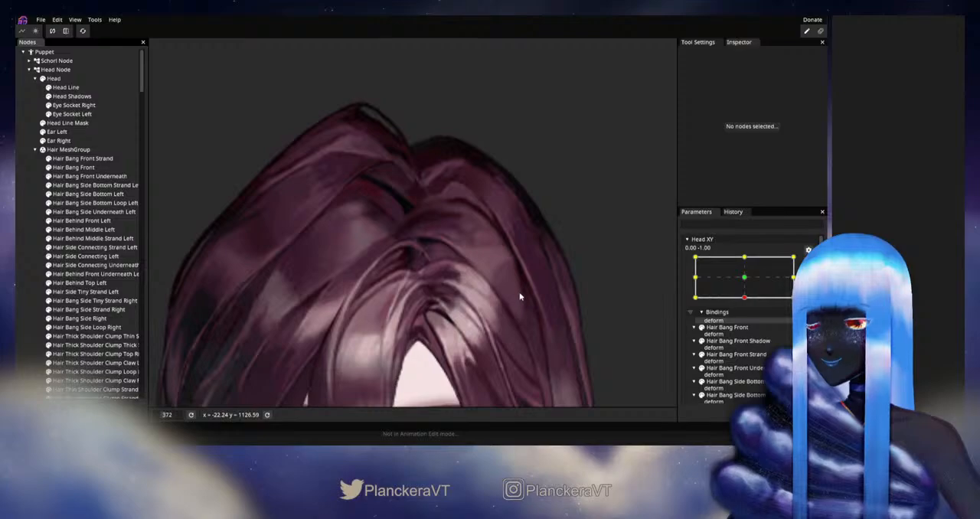
{"action": "scroll", "coordinate": [522, 287], "scroll_direction": "down", "scroll_amount": 3}
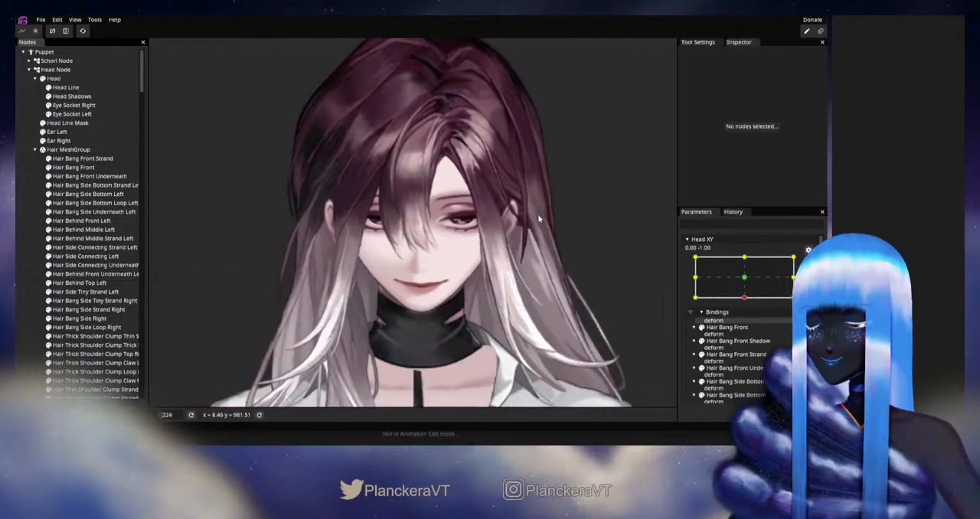
{"action": "left_click_drag", "start_coordinate": [545, 220], "coordinate": [560, 266]}
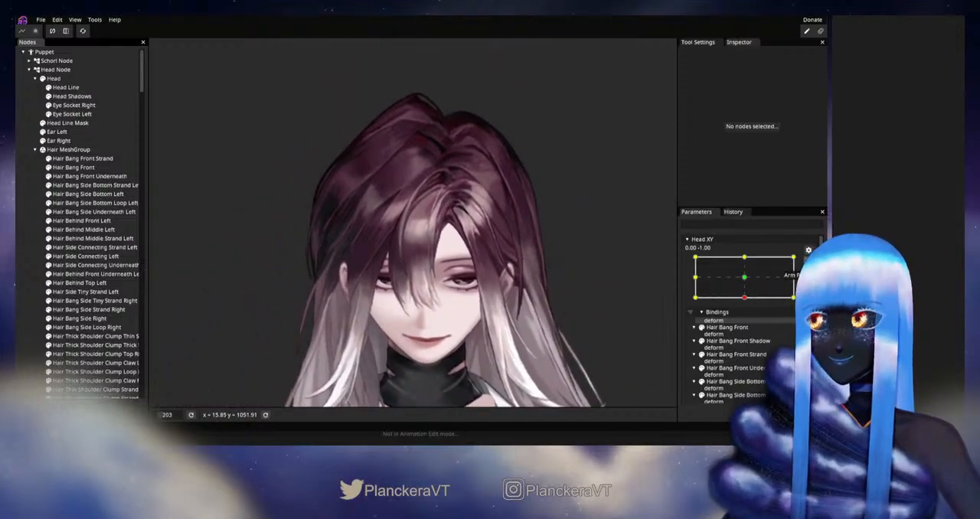
{"action": "left_click", "coordinate": [809, 263]}
{"action": "mouse_move", "coordinate": [750, 326]}
{"action": "left_mouse_down"}
{"action": "mouse_move", "coordinate": [747, 304]}
{"action": "mouse_move", "coordinate": [748, 321]}
{"action": "left_mouse_up"}
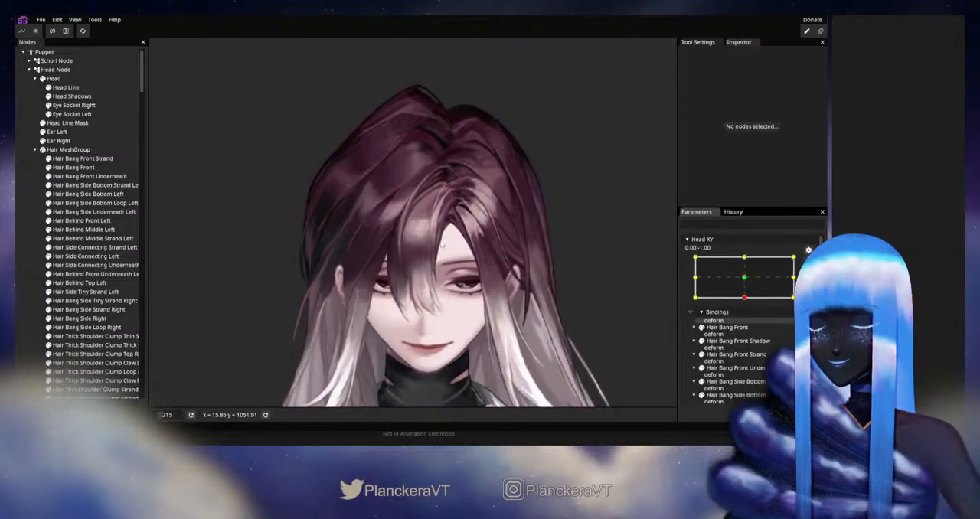
Step: With Head XY armed at 0.00, -1.00, nudge the outer-edge vertex near Hair Bang Front Strand's upper end, and deselect the strand
{"action": "scroll", "coordinate": [471, 235], "scroll_direction": "up", "scroll_amount": 5}
{"action": "scroll", "coordinate": [471, 235], "scroll_direction": "up", "scroll_amount": 5}
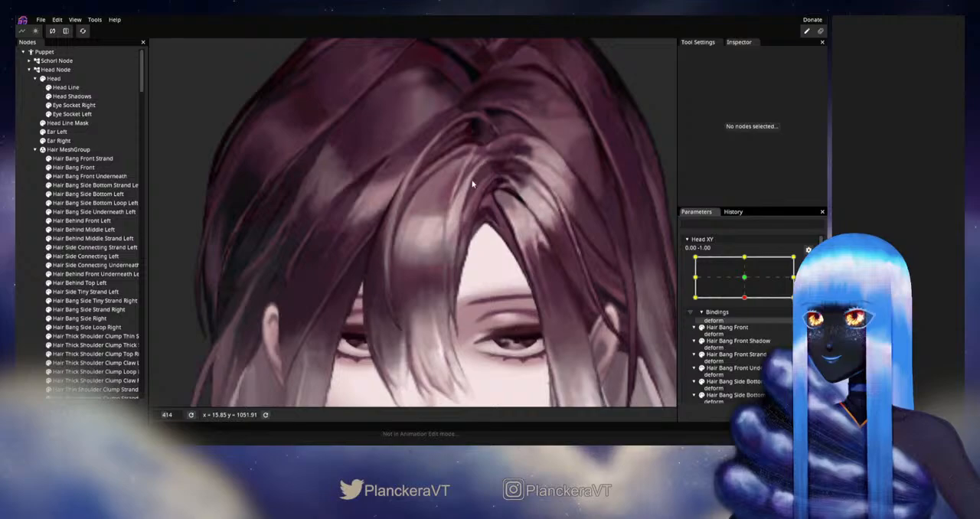
{"action": "scroll", "coordinate": [418, 323], "scroll_direction": "up", "scroll_amount": 2}
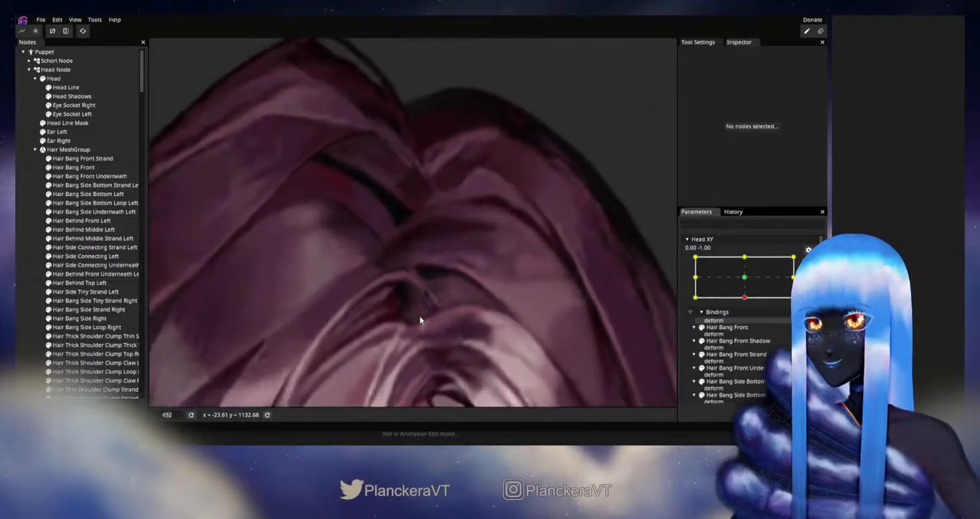
{"action": "left_click", "coordinate": [420, 321]}
{"action": "scroll", "coordinate": [432, 333], "scroll_direction": "up", "scroll_amount": 2}
{"action": "scroll", "coordinate": [432, 333], "scroll_direction": "up", "scroll_amount": 2}
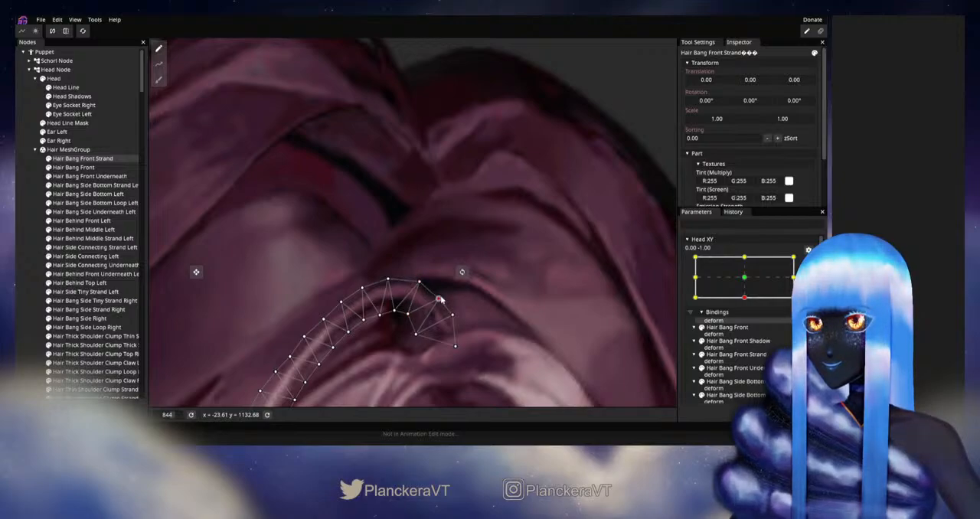
{"action": "left_click", "coordinate": [32, 257]}
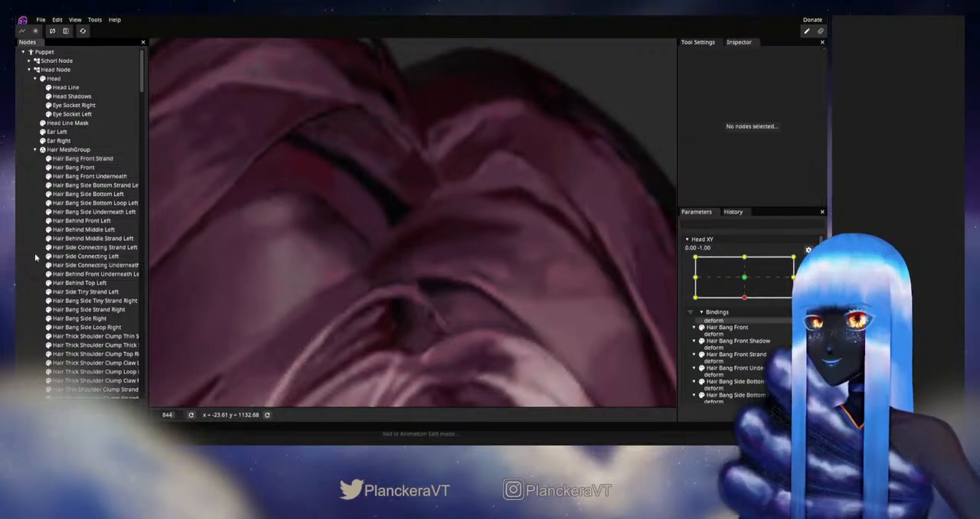
Step: View the whole head, disarm Head XY, and move it through the downward pose to check the adjusted strand
{"action": "scroll", "coordinate": [455, 316], "scroll_direction": "down", "scroll_amount": 5}
{"action": "scroll", "coordinate": [462, 316], "scroll_direction": "down", "scroll_amount": 5}
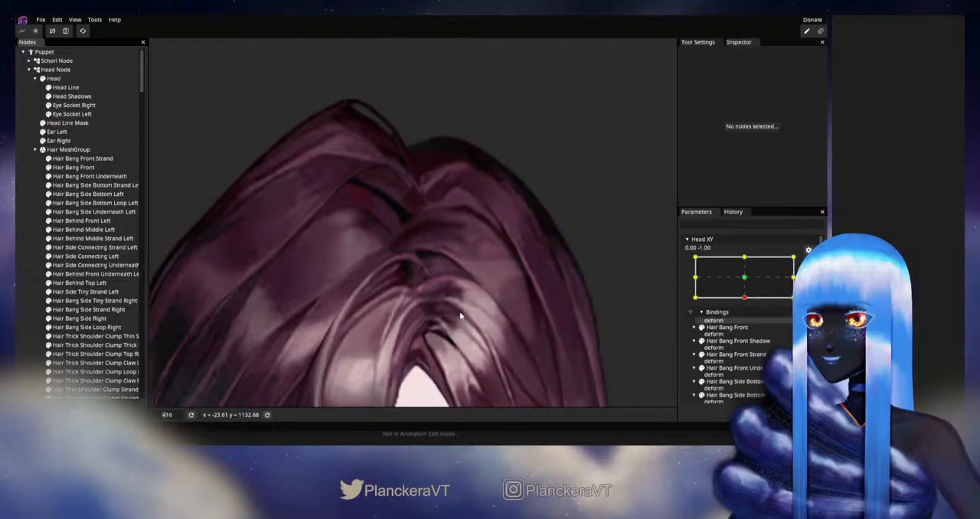
{"action": "scroll", "coordinate": [464, 314], "scroll_direction": "down", "scroll_amount": 3}
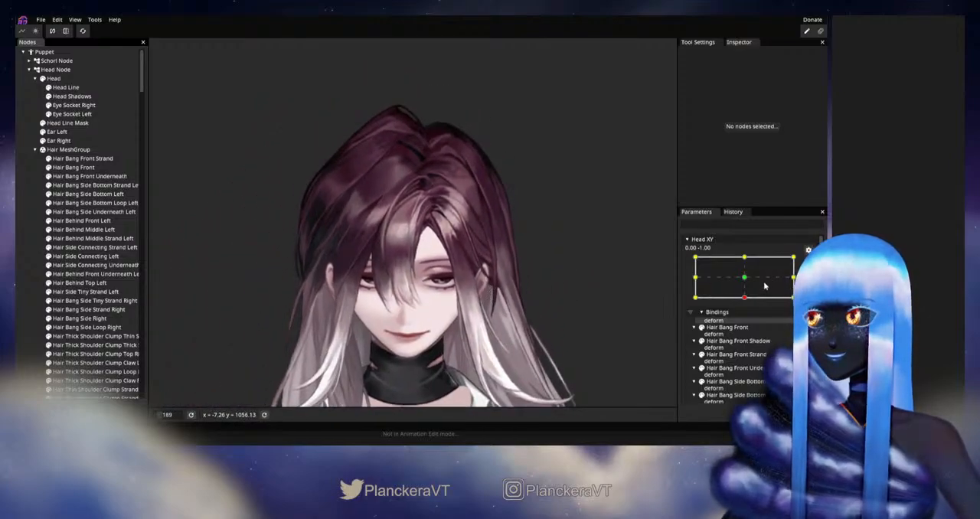
{"action": "left_click", "coordinate": [808, 263]}
{"action": "mouse_move", "coordinate": [748, 323]}
{"action": "left_mouse_down"}
{"action": "mouse_move", "coordinate": [748, 289]}
{"action": "mouse_move", "coordinate": [748, 328]}
{"action": "left_mouse_up"}
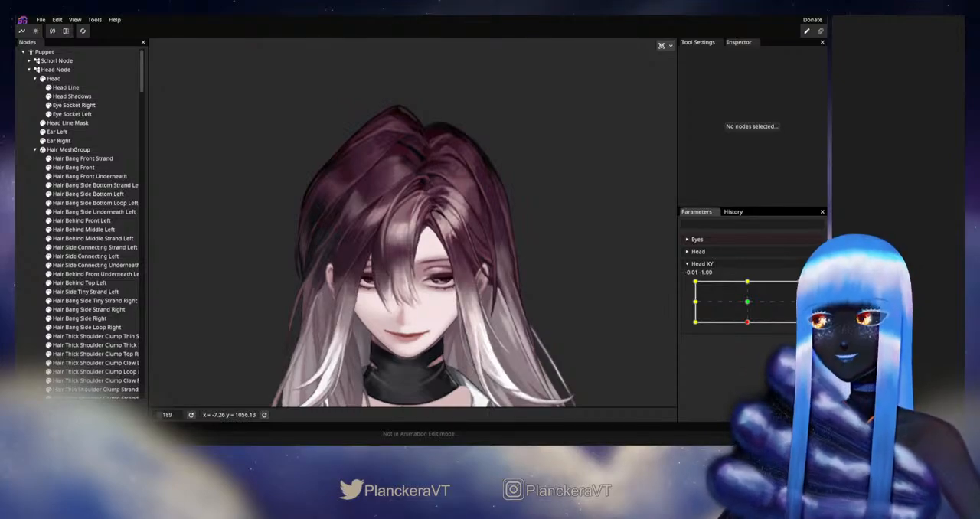
Step: At Head XY 0.00, -1.00, reposition the inner and end vertices at Hair Bang Front Strand's upper tip, and deselect the strand
{"action": "scroll", "coordinate": [481, 249], "scroll_direction": "up", "scroll_amount": 5}
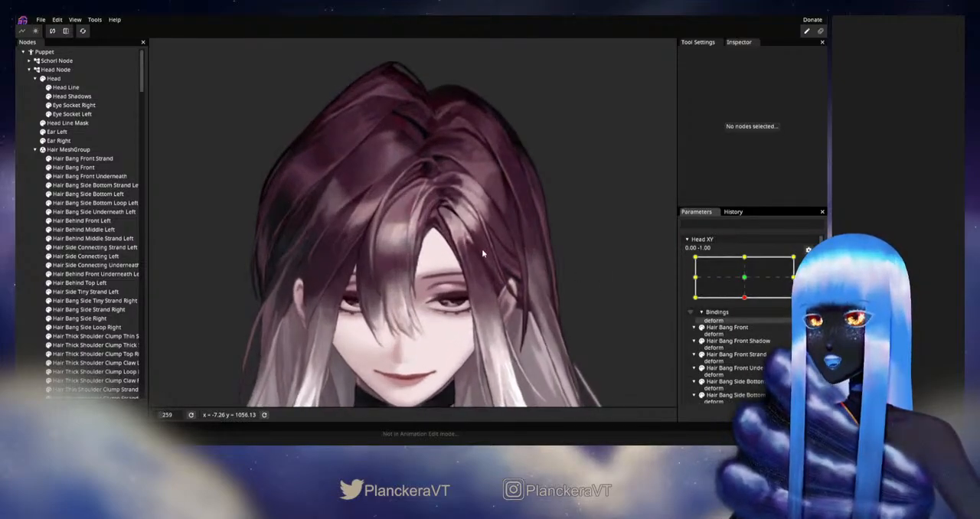
{"action": "scroll", "coordinate": [482, 253], "scroll_direction": "up", "scroll_amount": 6}
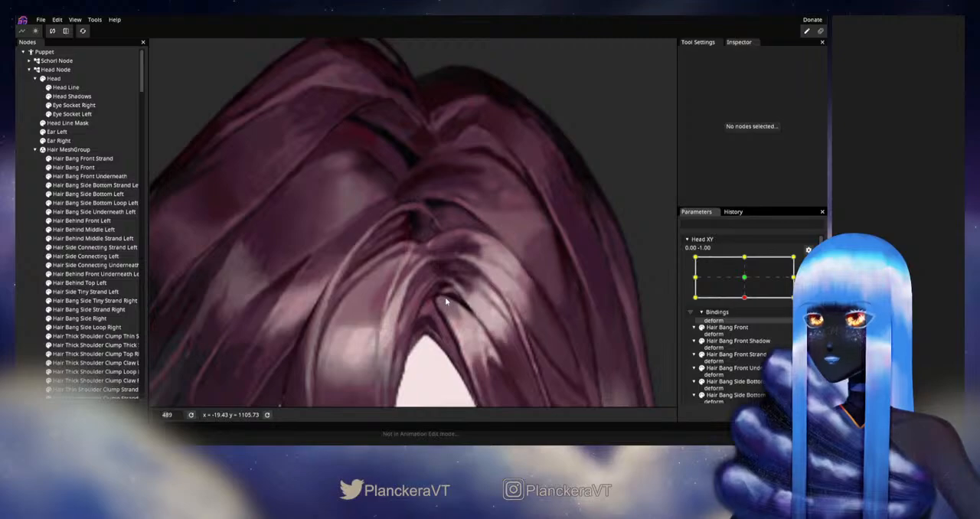
{"action": "scroll", "coordinate": [445, 293], "scroll_direction": "up", "scroll_amount": 2}
{"action": "left_click", "coordinate": [83, 159]}
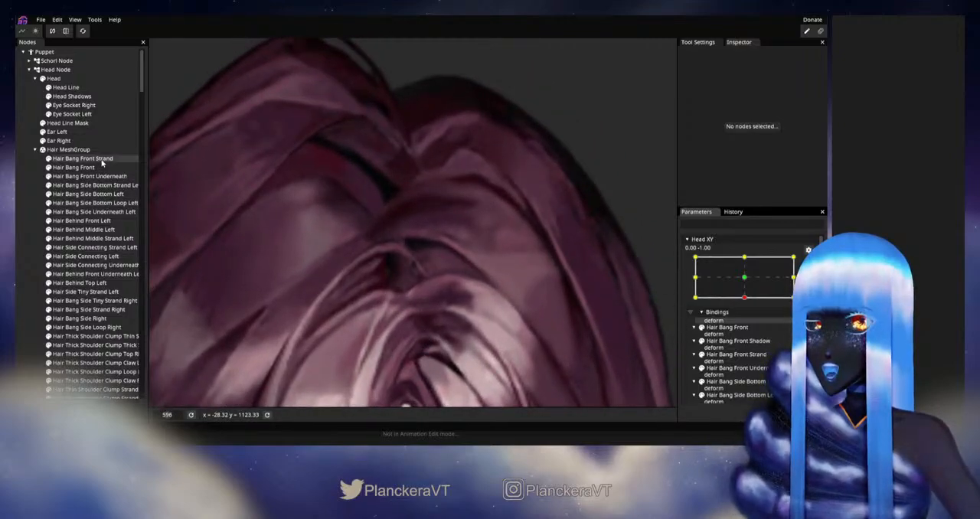
{"action": "scroll", "coordinate": [389, 291], "scroll_direction": "down", "scroll_amount": 1}
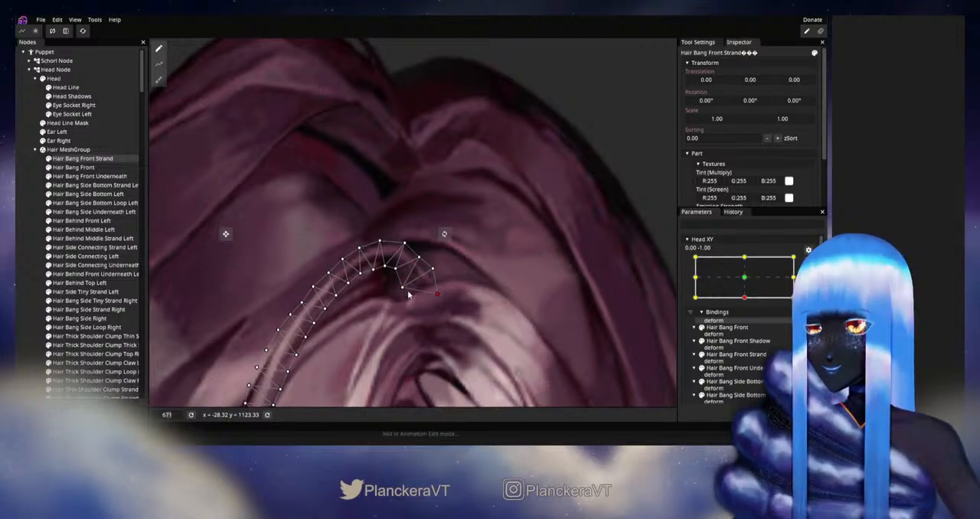
{"action": "left_click_drag", "start_coordinate": [403, 295], "coordinate": [405, 294]}
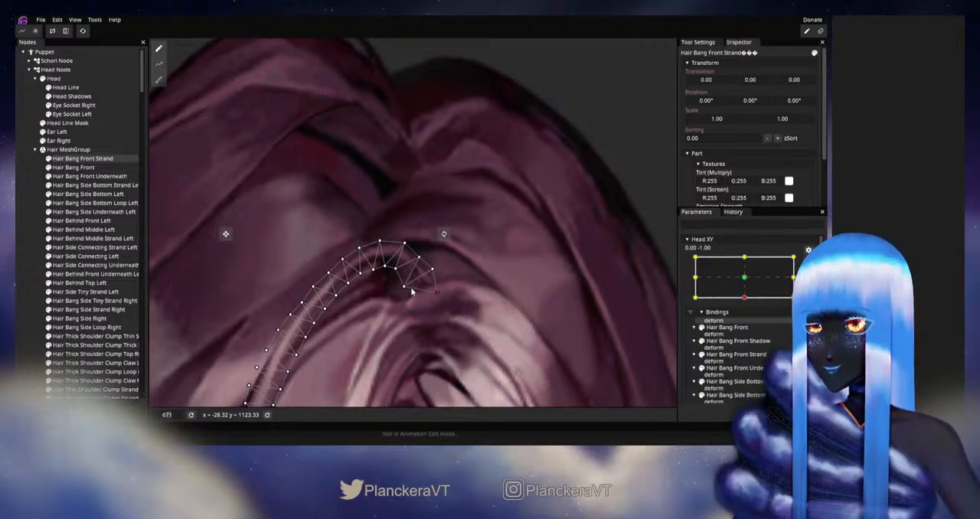
{"action": "left_click_drag", "start_coordinate": [409, 295], "coordinate": [409, 296]}
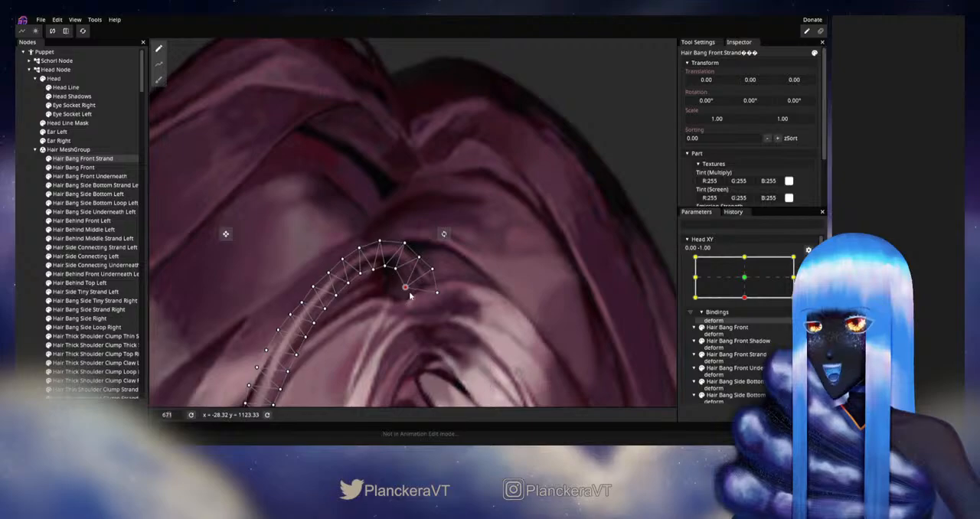
{"action": "scroll", "coordinate": [457, 278], "scroll_direction": "down", "scroll_amount": 1}
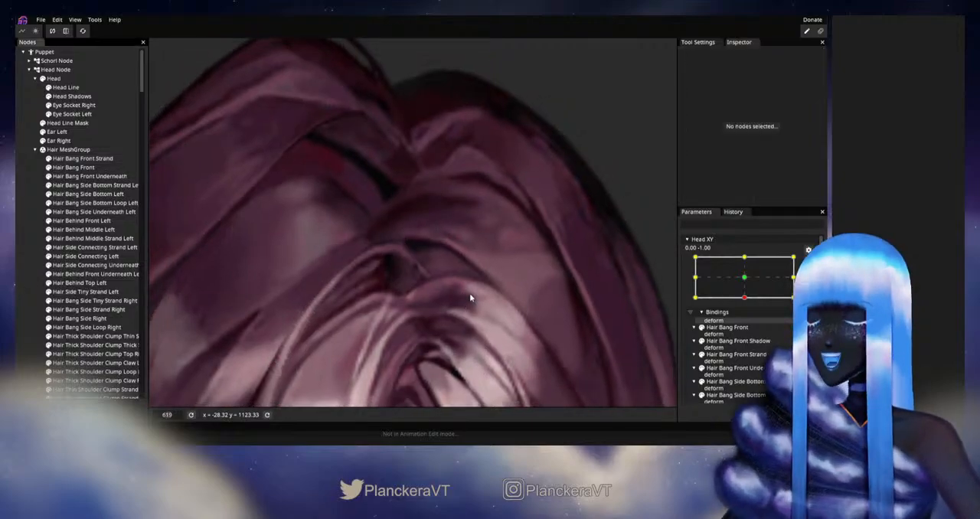
Step: Disarm Head XY and sweep the head near its downward pose to recheck the tip of Hair Bang Front Strand
{"action": "scroll", "coordinate": [471, 297], "scroll_direction": "down", "scroll_amount": 8}
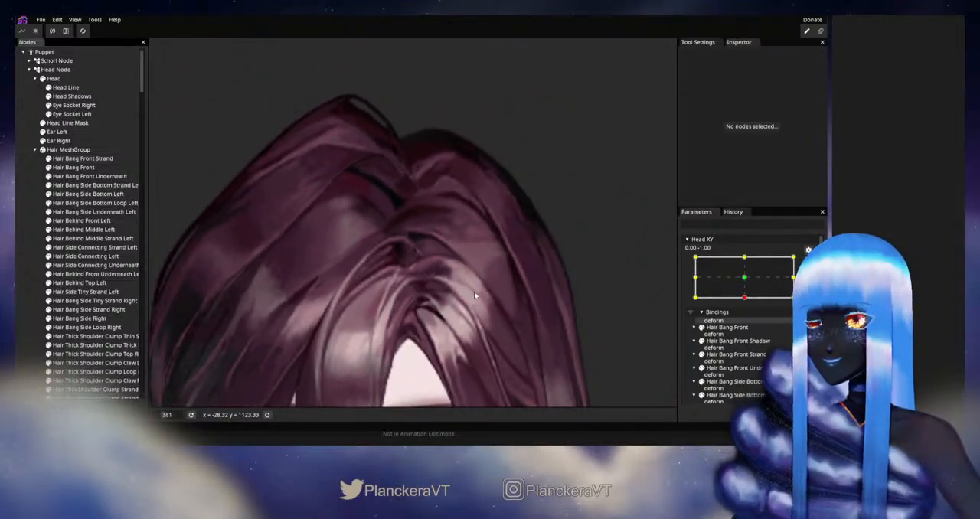
{"action": "scroll", "coordinate": [495, 259], "scroll_direction": "down", "scroll_amount": 3}
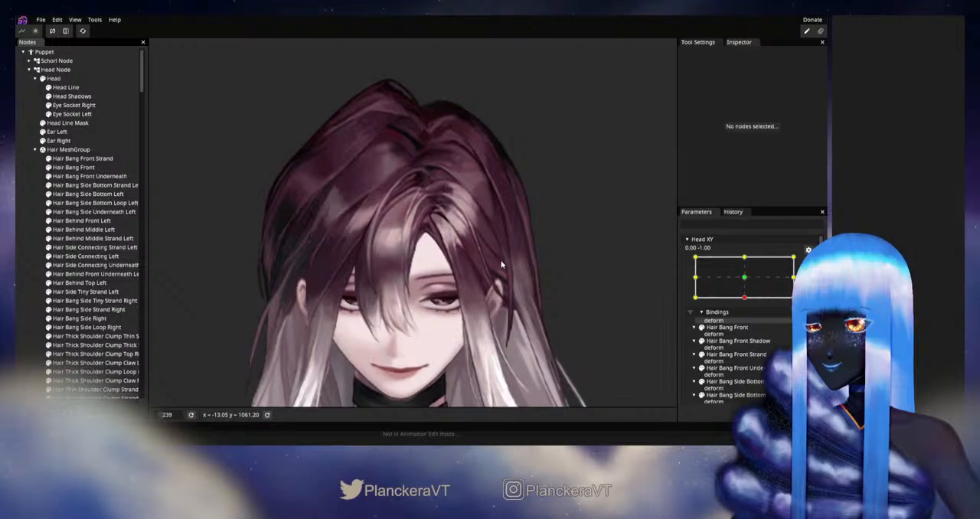
{"action": "left_click", "coordinate": [808, 263]}
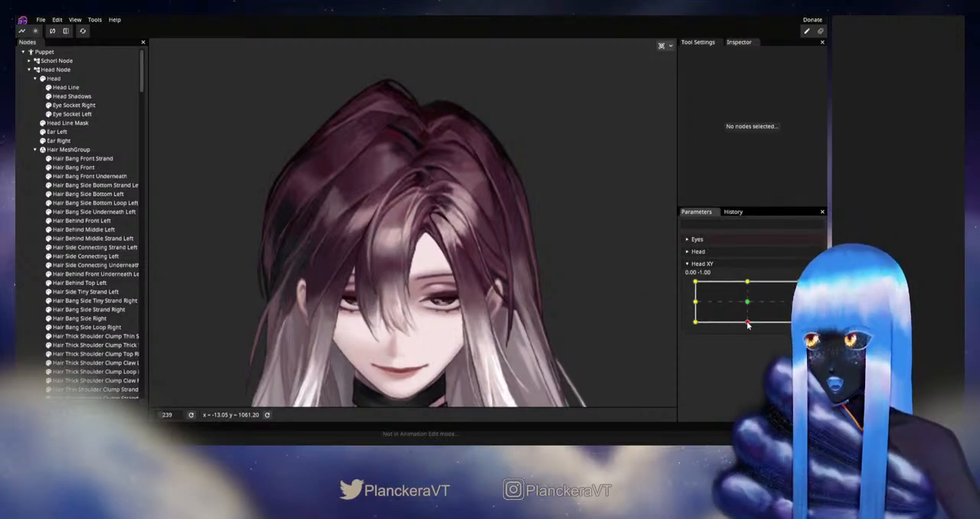
{"action": "mouse_move", "coordinate": [749, 325]}
{"action": "left_mouse_down"}
{"action": "mouse_move", "coordinate": [748, 304]}
{"action": "mouse_move", "coordinate": [744, 321]}
{"action": "left_mouse_up"}
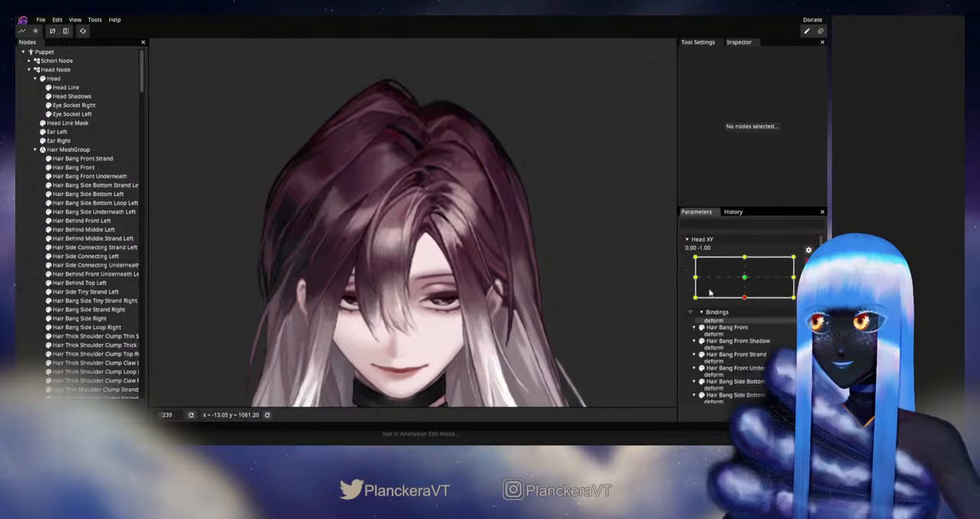
Step: Select Hair Bang Front Strand at Head XY 0.00, -1.00, fine-tune the outer vertices at its upper tip, and deselect it
{"action": "scroll", "coordinate": [505, 236], "scroll_direction": "up", "scroll_amount": 6}
{"action": "scroll", "coordinate": [449, 230], "scroll_direction": "up", "scroll_amount": 4}
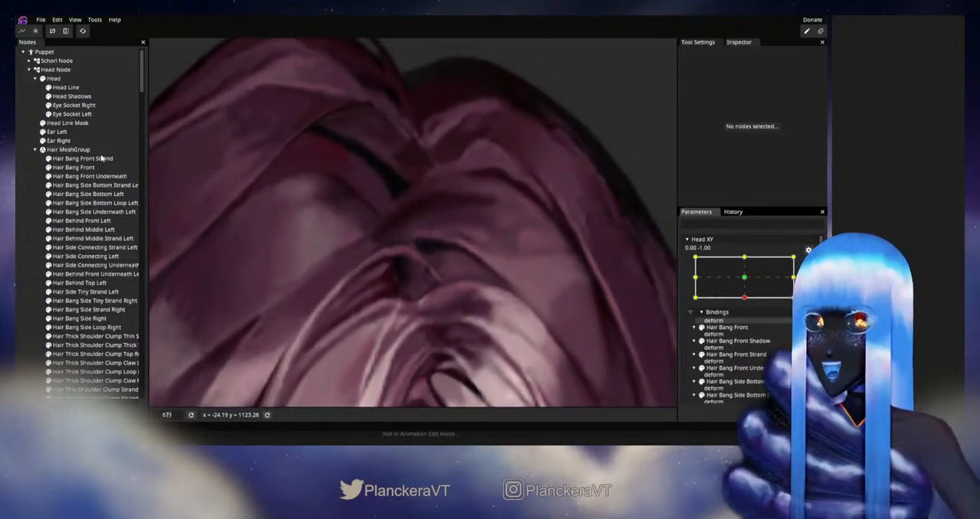
{"action": "left_click", "coordinate": [84, 159]}
{"action": "scroll", "coordinate": [465, 310], "scroll_direction": "up", "scroll_amount": 1}
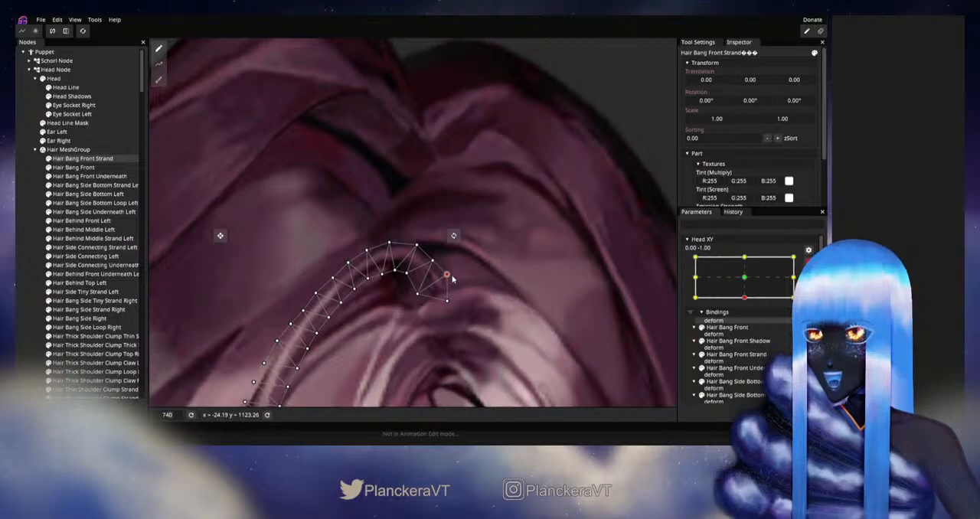
{"action": "left_click", "coordinate": [20, 272]}
Step: Disarm Head XY and sweep the whole head from the downward pose to both sideways extremes to check the hair
{"action": "scroll", "coordinate": [493, 280], "scroll_direction": "down", "scroll_amount": 7}
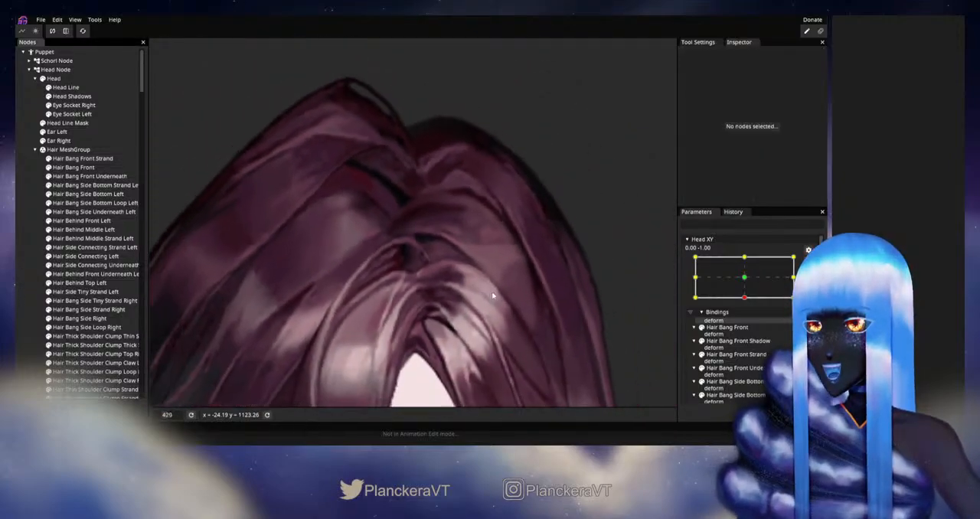
{"action": "scroll", "coordinate": [493, 295], "scroll_direction": "down", "scroll_amount": 10}
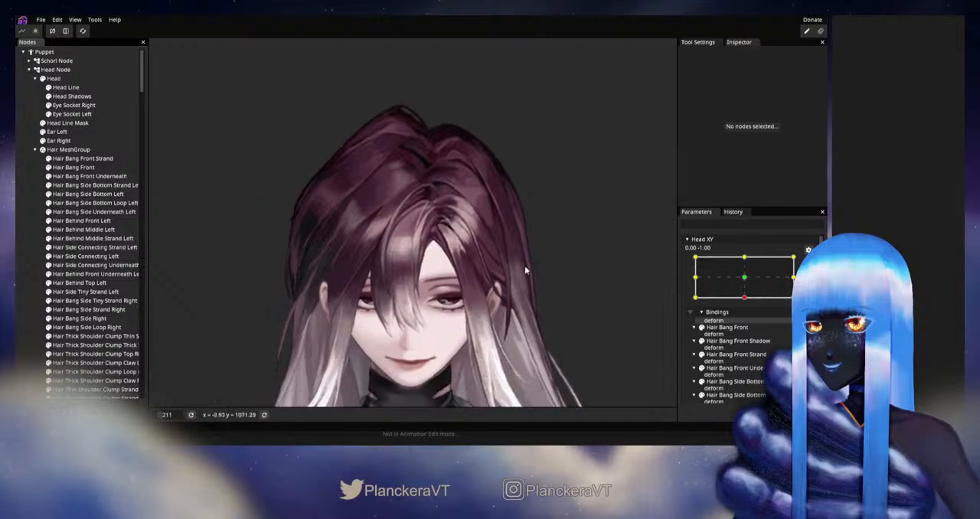
{"action": "scroll", "coordinate": [534, 258], "scroll_direction": "down", "scroll_amount": 1}
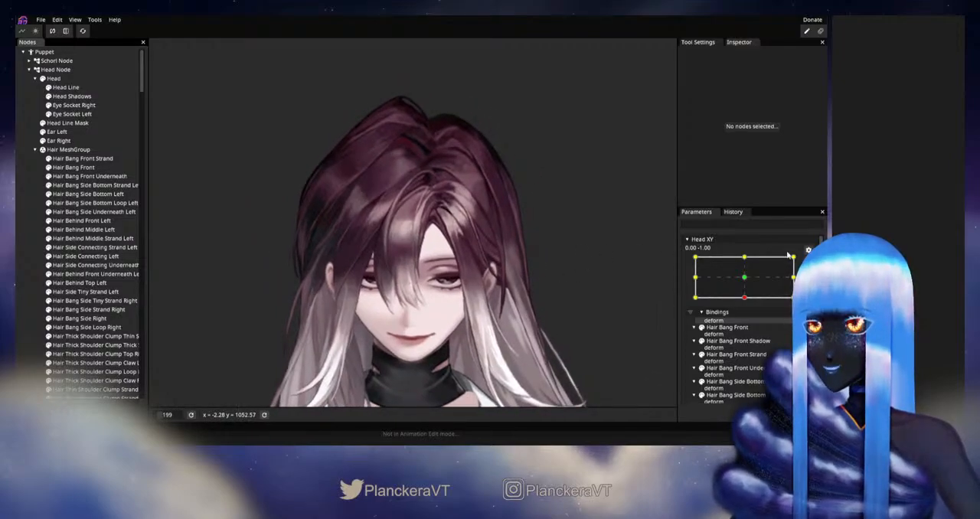
{"action": "left_click", "coordinate": [808, 262]}
{"action": "left_click_drag", "start_coordinate": [749, 327], "coordinate": [766, 304]}
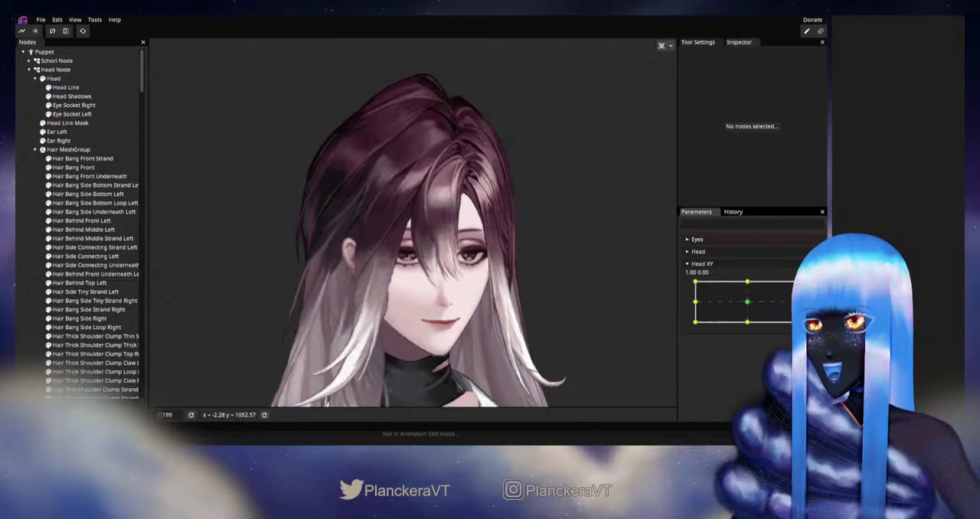
{"action": "left_click_drag", "start_coordinate": [796, 304], "coordinate": [698, 303]}
Step: Arm Head XY at -1.00, 0.00, reshape Hair Bang Front Strand's lower vertices with the Circle Brush at size 27.00, and deselect it
{"action": "scroll", "coordinate": [345, 282], "scroll_direction": "up", "scroll_amount": 3}
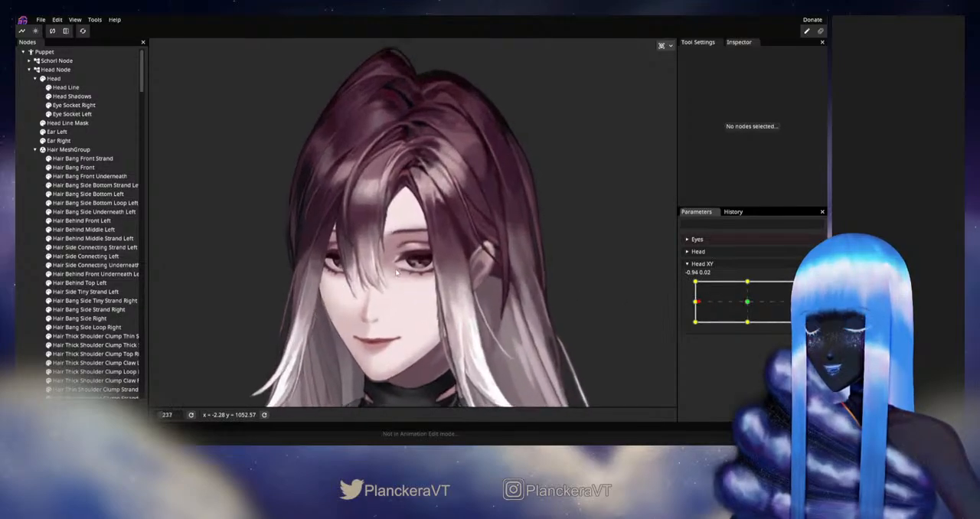
{"action": "scroll", "coordinate": [391, 288], "scroll_direction": "up", "scroll_amount": 4}
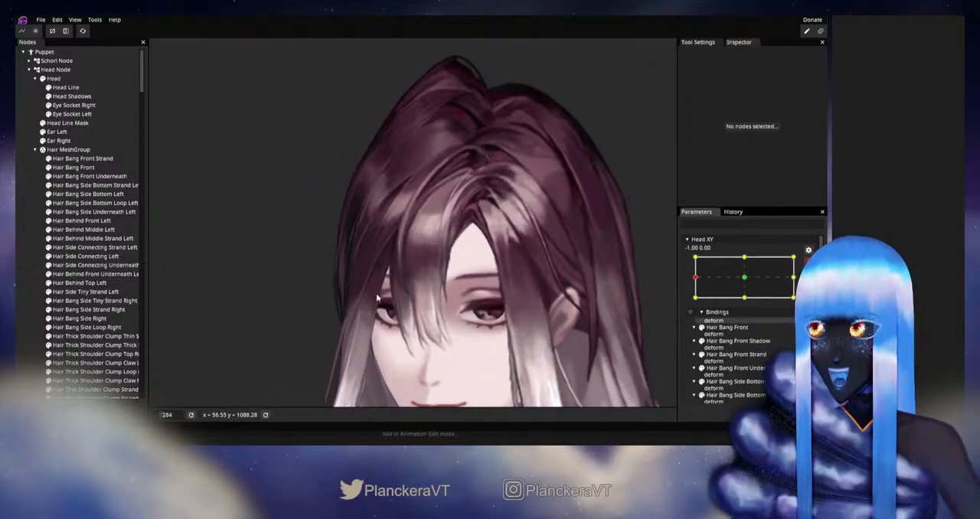
{"action": "left_click", "coordinate": [111, 159]}
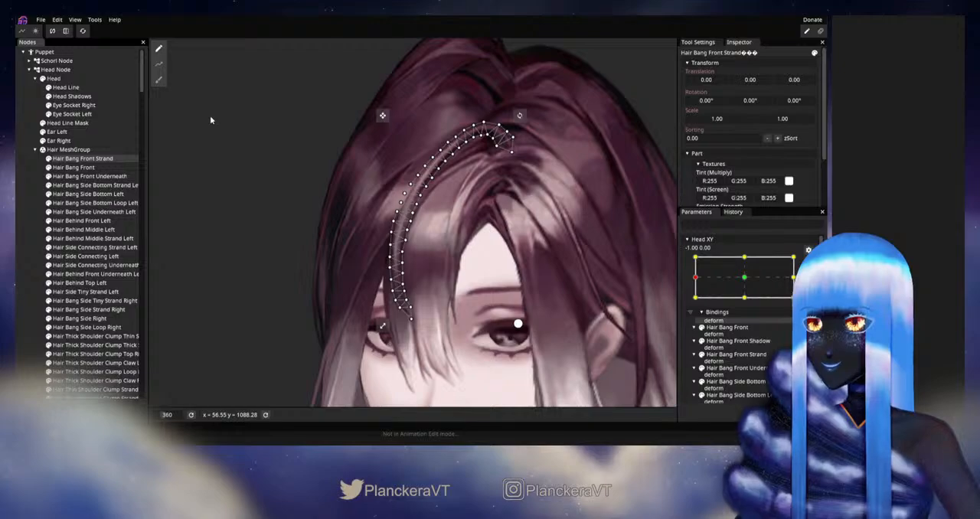
{"action": "scroll", "coordinate": [210, 121], "scroll_direction": "up", "scroll_amount": 4}
{"action": "left_click", "coordinate": [159, 79]}
{"action": "scroll", "coordinate": [460, 222], "scroll_direction": "up", "scroll_amount": 1}
{"action": "left_click_drag", "start_coordinate": [577, 201], "coordinate": [486, 203]}
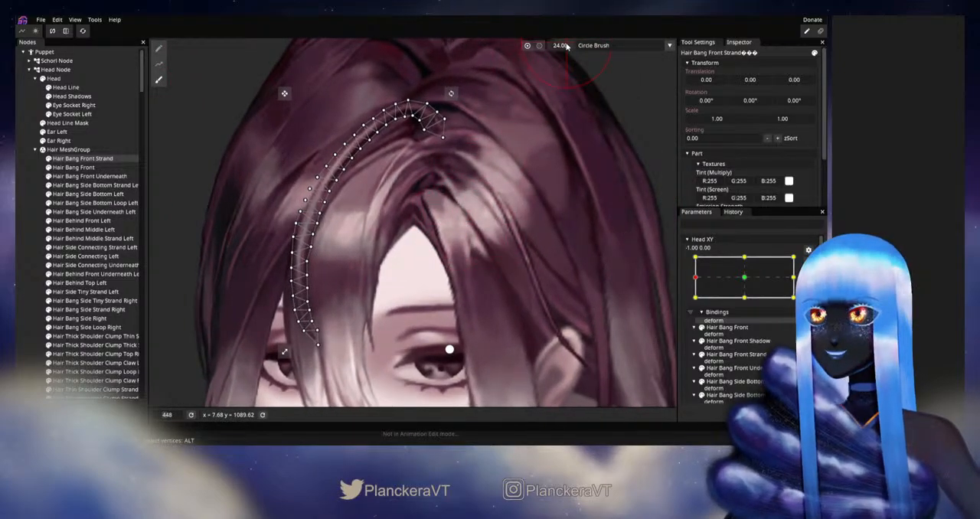
{"action": "left_click_drag", "start_coordinate": [529, 256], "coordinate": [597, 204]}
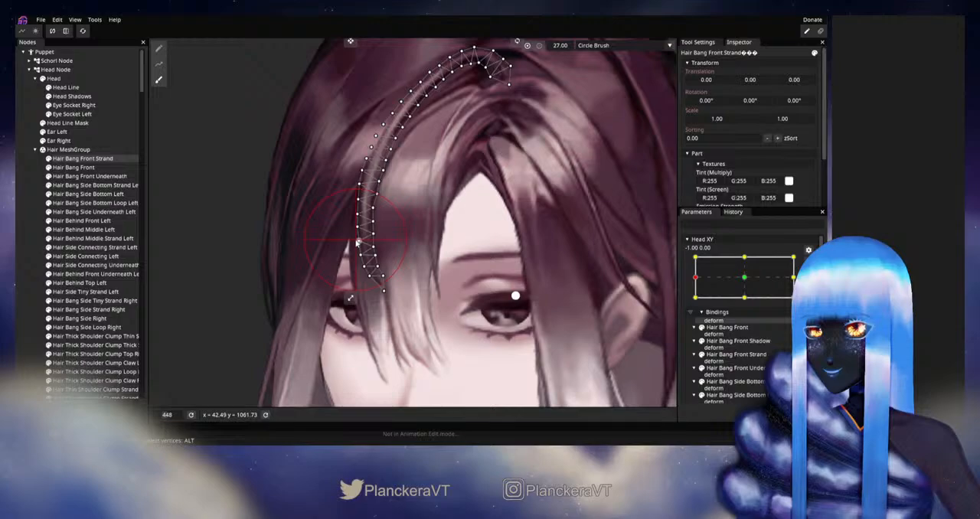
{"action": "left_click", "coordinate": [34, 242]}
Step: Disarm Head XY and move the head around its -1.00, 0.00 sideways pose to check Hair Bang Front Strand
{"action": "scroll", "coordinate": [503, 308], "scroll_direction": "down", "scroll_amount": 8}
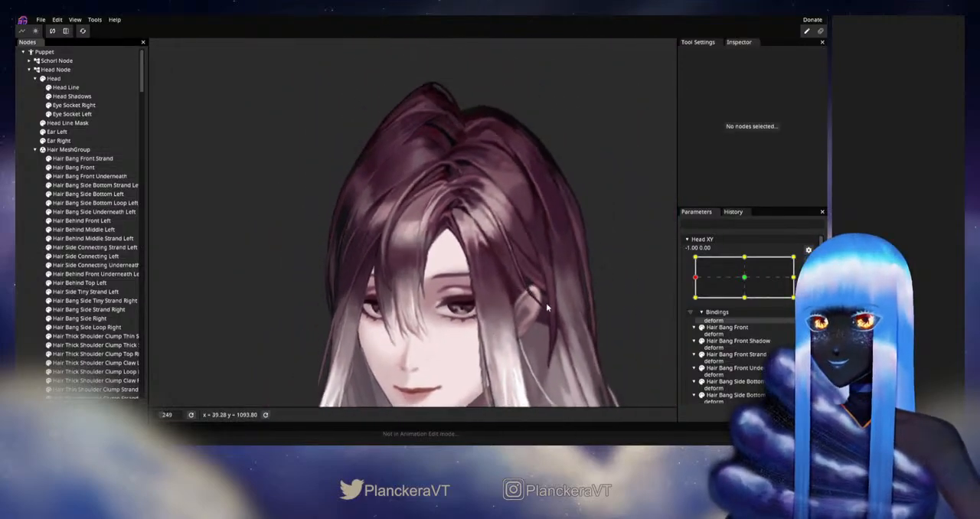
{"action": "scroll", "coordinate": [531, 264], "scroll_direction": "down", "scroll_amount": 3}
{"action": "left_click", "coordinate": [808, 262]}
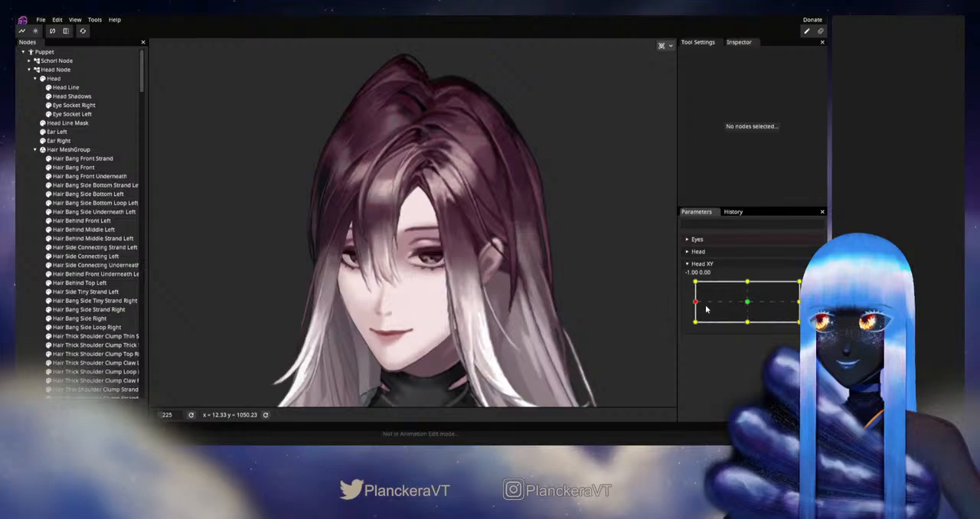
{"action": "mouse_move", "coordinate": [696, 303]}
{"action": "left_mouse_down"}
{"action": "mouse_move", "coordinate": [749, 304]}
{"action": "mouse_move", "coordinate": [694, 303]}
{"action": "left_mouse_up"}
Step: Arm Head XY at -1.00, 0.00, fine-tune the vertices at Hair Bang Front Strand's lower tip, and deselect it
{"action": "left_click", "coordinate": [814, 286]}
{"action": "scroll", "coordinate": [386, 308], "scroll_direction": "up", "scroll_amount": 5}
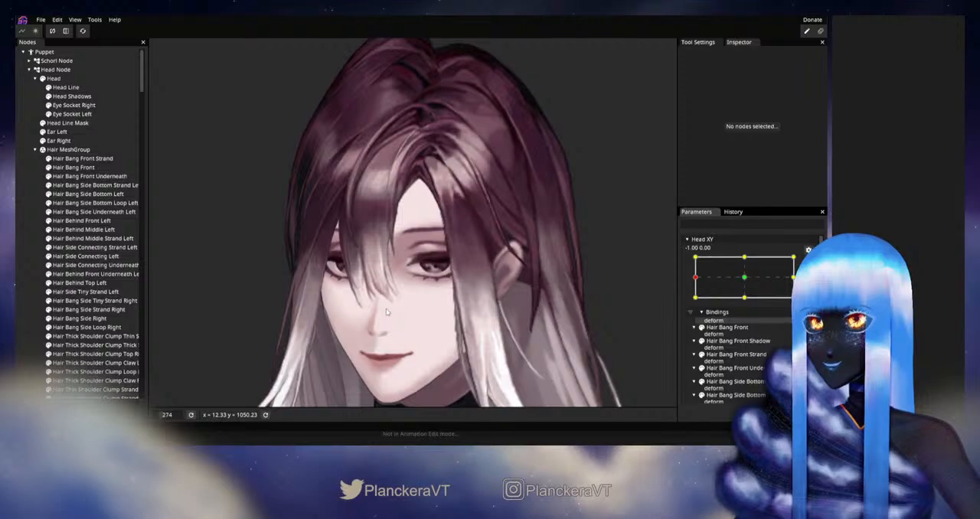
{"action": "left_click_drag", "start_coordinate": [362, 305], "coordinate": [419, 304]}
{"action": "scroll", "coordinate": [420, 303], "scroll_direction": "up", "scroll_amount": 5}
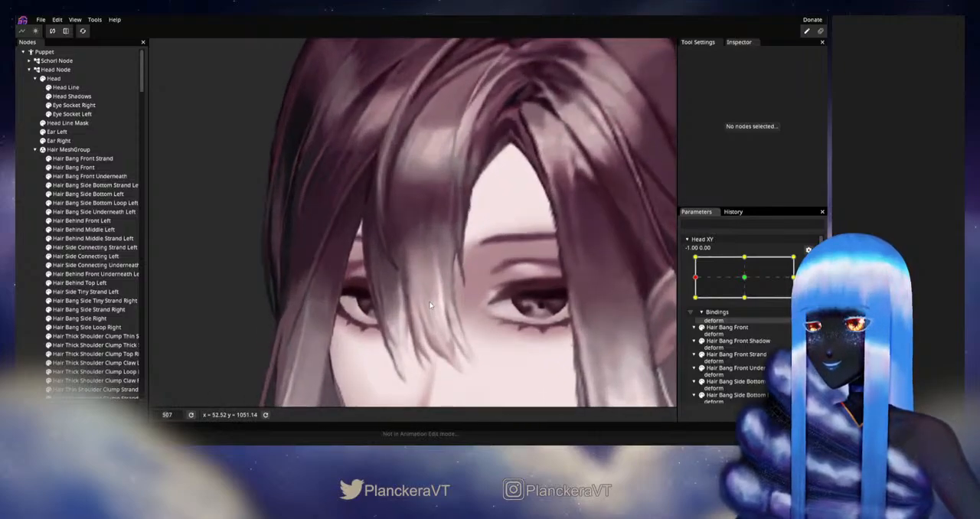
{"action": "left_click", "coordinate": [107, 158]}
{"action": "scroll", "coordinate": [419, 298], "scroll_direction": "up", "scroll_amount": 1}
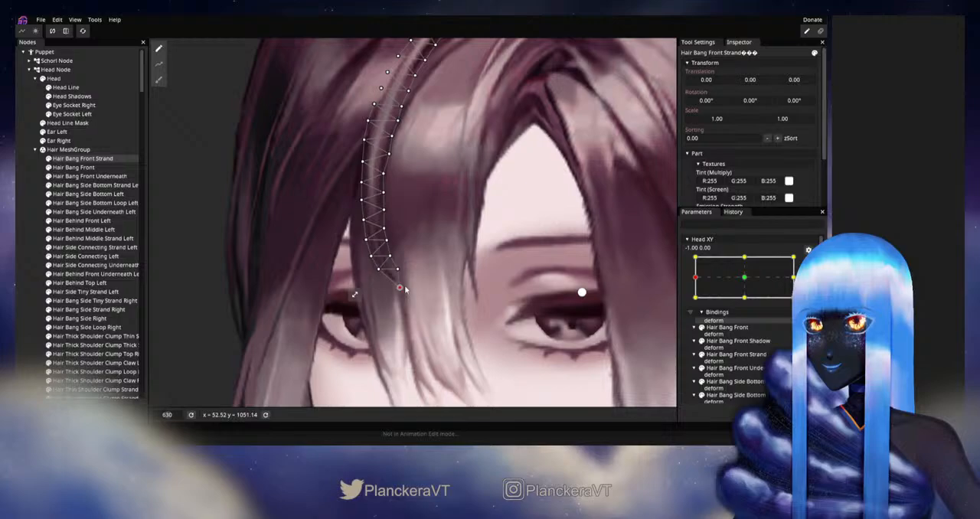
{"action": "left_click", "coordinate": [36, 245]}
Step: Disarm Head XY and sweep the whole head from the sideways pose to the downward pose to check the bangs
{"action": "scroll", "coordinate": [467, 290], "scroll_direction": "down", "scroll_amount": 5}
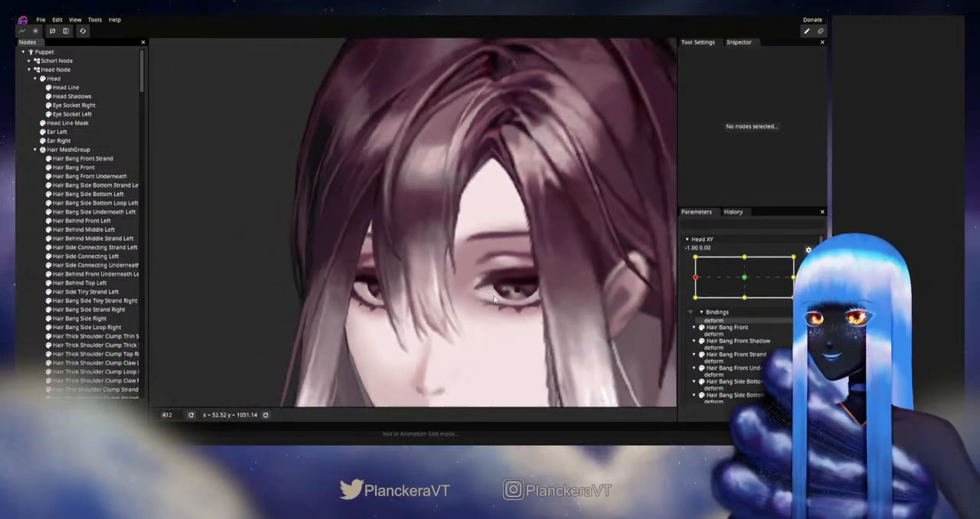
{"action": "scroll", "coordinate": [497, 297], "scroll_direction": "down", "scroll_amount": 4}
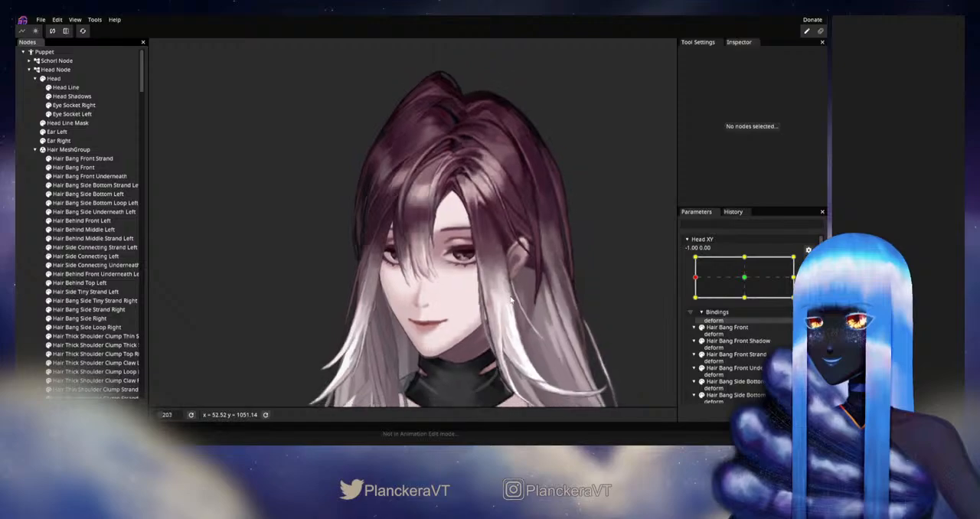
{"action": "left_click", "coordinate": [808, 265]}
{"action": "left_click_drag", "start_coordinate": [694, 304], "coordinate": [748, 324]}
Step: Arm Head XY at 0.00, -1.00, reshape Hair Bang Front Strand's middle and lower part with the Circle Brush at size 21.00, and deselect it
{"action": "left_click", "coordinate": [813, 287]}
{"action": "scroll", "coordinate": [426, 290], "scroll_direction": "up", "scroll_amount": 6}
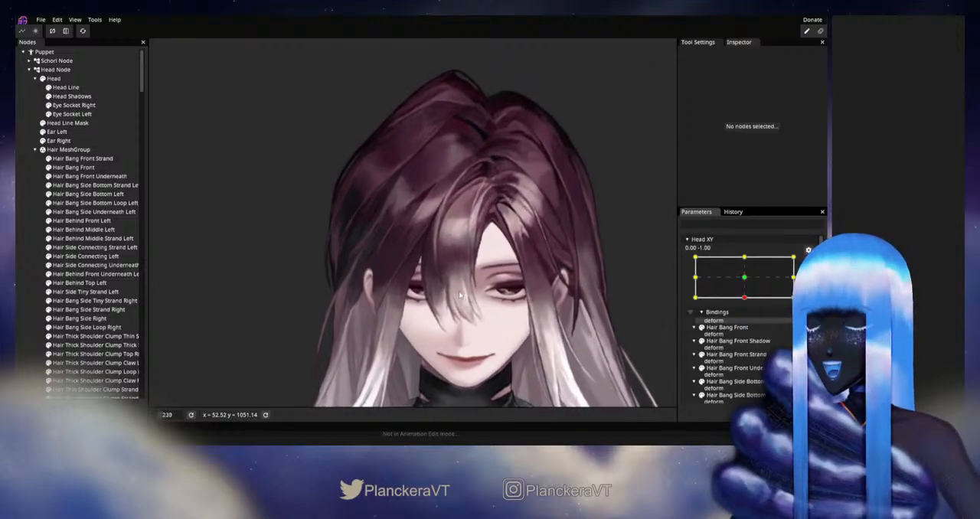
{"action": "scroll", "coordinate": [426, 290], "scroll_direction": "up", "scroll_amount": 3}
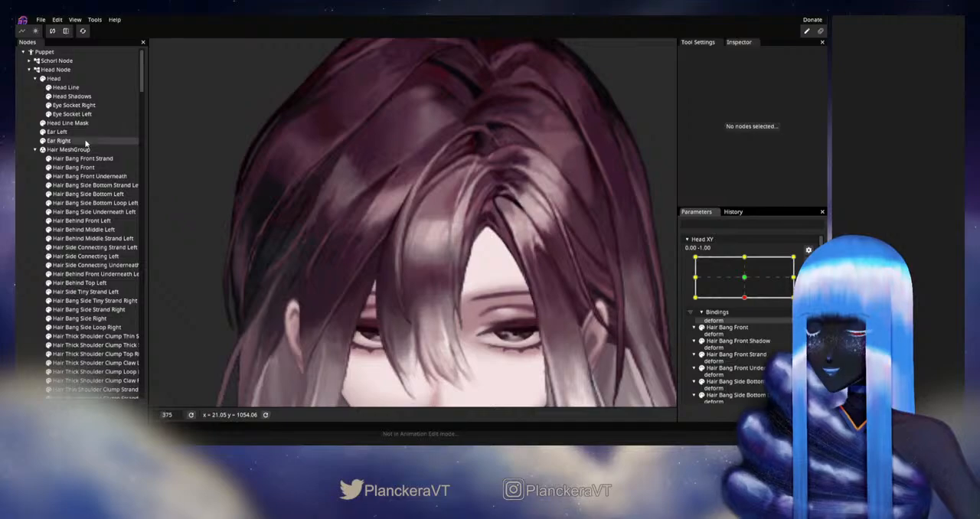
{"action": "left_click", "coordinate": [82, 158]}
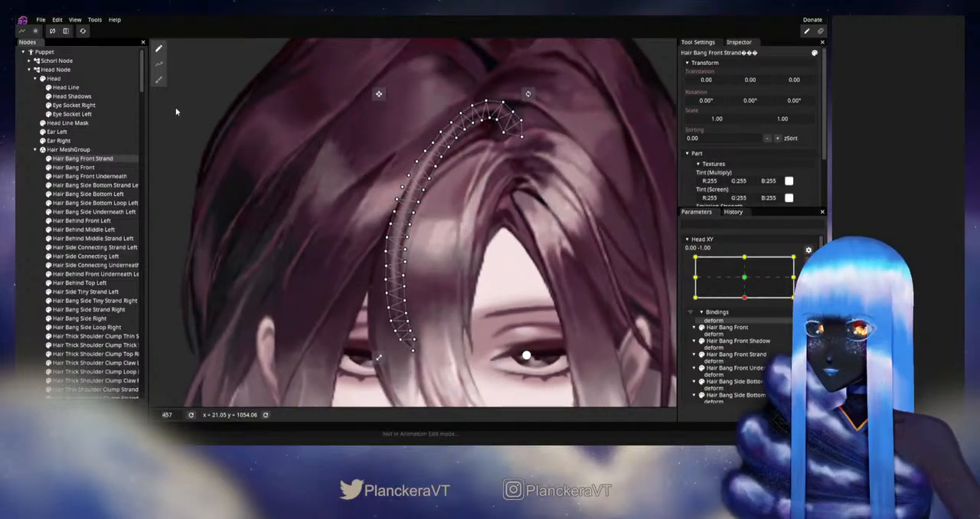
{"action": "left_click", "coordinate": [159, 80]}
{"action": "scroll", "coordinate": [260, 277], "scroll_direction": "up", "scroll_amount": 3}
{"action": "left_click_drag", "start_coordinate": [532, 272], "coordinate": [392, 291]}
{"action": "scroll", "coordinate": [385, 282], "scroll_direction": "up", "scroll_amount": 3}
{"action": "mouse_move", "coordinate": [375, 326]}
{"action": "left_mouse_down"}
{"action": "mouse_move", "coordinate": [498, 304]}
{"action": "mouse_move", "coordinate": [563, 278]}
{"action": "left_mouse_up"}
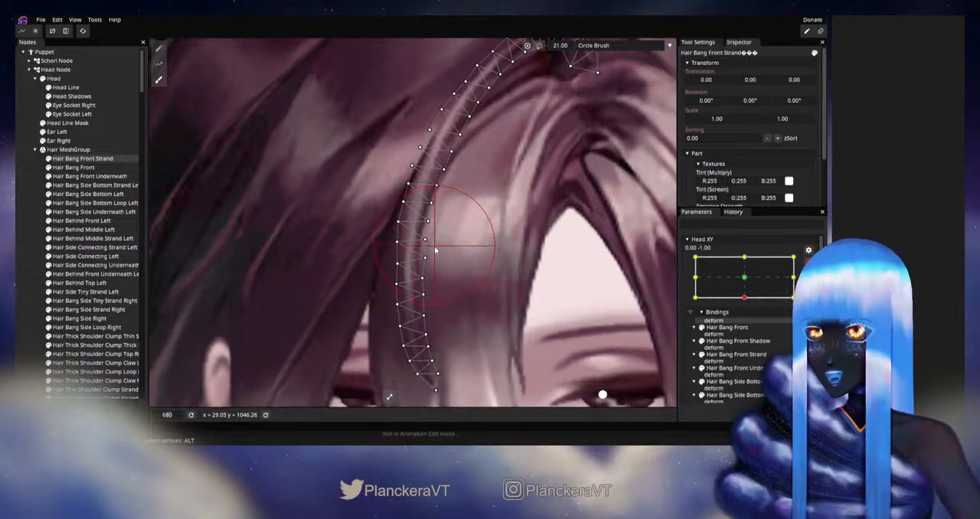
{"action": "left_click", "coordinate": [38, 248]}
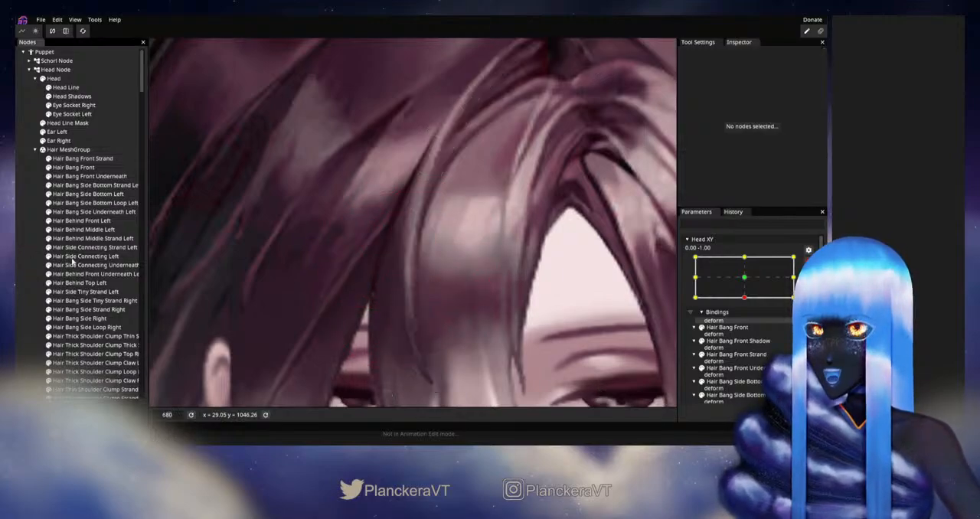
Step: Disarm Head XY and sweep the head around its downward pose to check the reshaped front strand
{"action": "scroll", "coordinate": [533, 299], "scroll_direction": "down", "scroll_amount": 5}
{"action": "scroll", "coordinate": [534, 300], "scroll_direction": "down", "scroll_amount": 4}
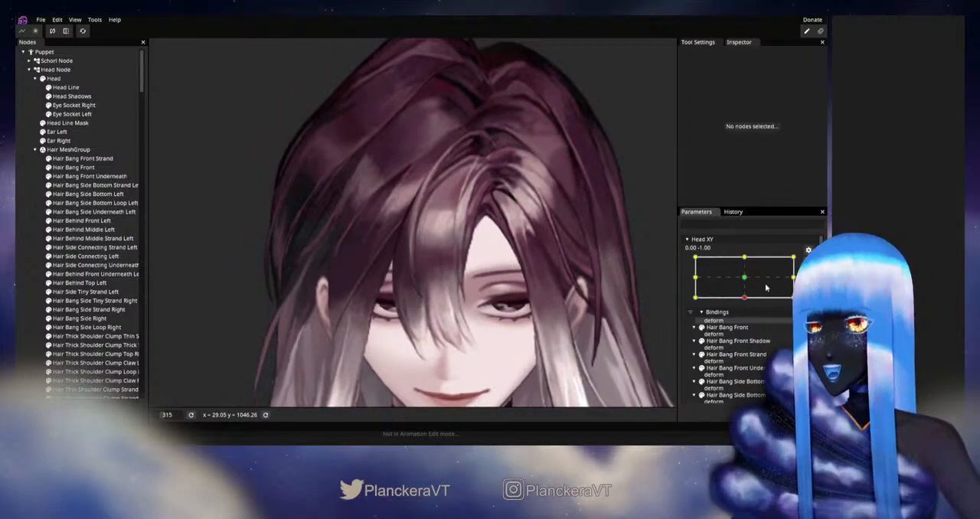
{"action": "left_click", "coordinate": [809, 262]}
{"action": "mouse_move", "coordinate": [749, 326]}
{"action": "left_mouse_down"}
{"action": "mouse_move", "coordinate": [747, 303]}
{"action": "mouse_move", "coordinate": [748, 326]}
{"action": "left_mouse_up"}
Step: Arm Head XY at 0.00, -1.00, even out individual vertices along both edges of Hair Bang Front Strand's lower half, and deselect it
{"action": "left_click", "coordinate": [808, 287]}
{"action": "scroll", "coordinate": [417, 279], "scroll_direction": "up", "scroll_amount": 8}
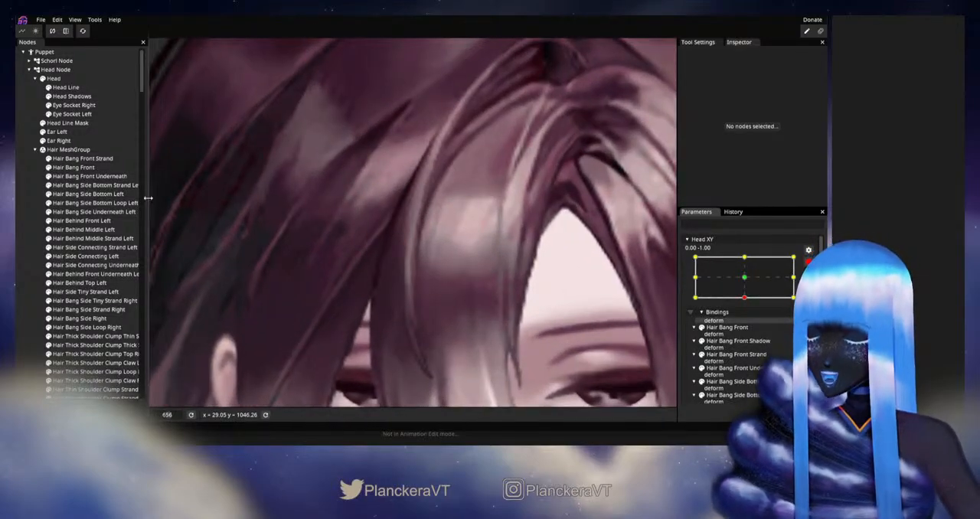
{"action": "left_click", "coordinate": [83, 159]}
{"action": "scroll", "coordinate": [425, 264], "scroll_direction": "up", "scroll_amount": 3}
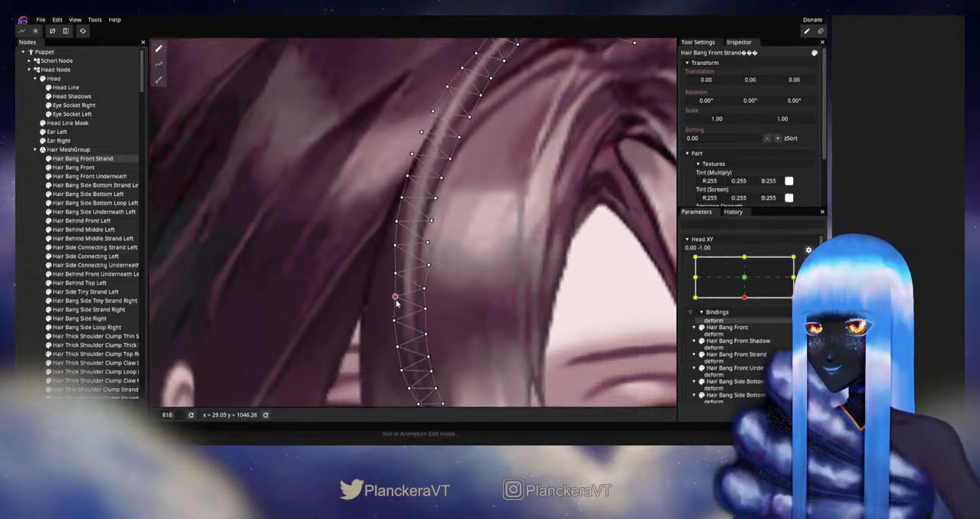
{"action": "left_click_drag", "start_coordinate": [424, 304], "coordinate": [433, 278]}
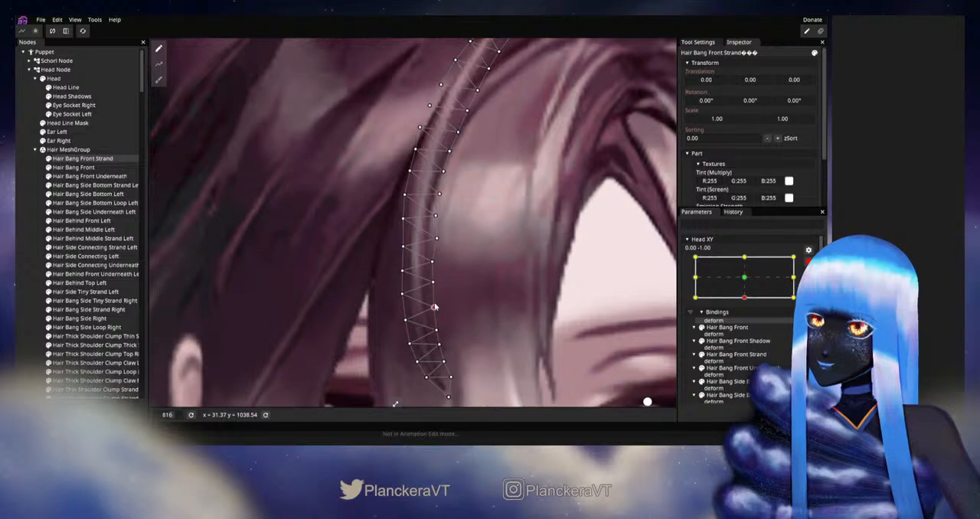
{"action": "left_click", "coordinate": [21, 262]}
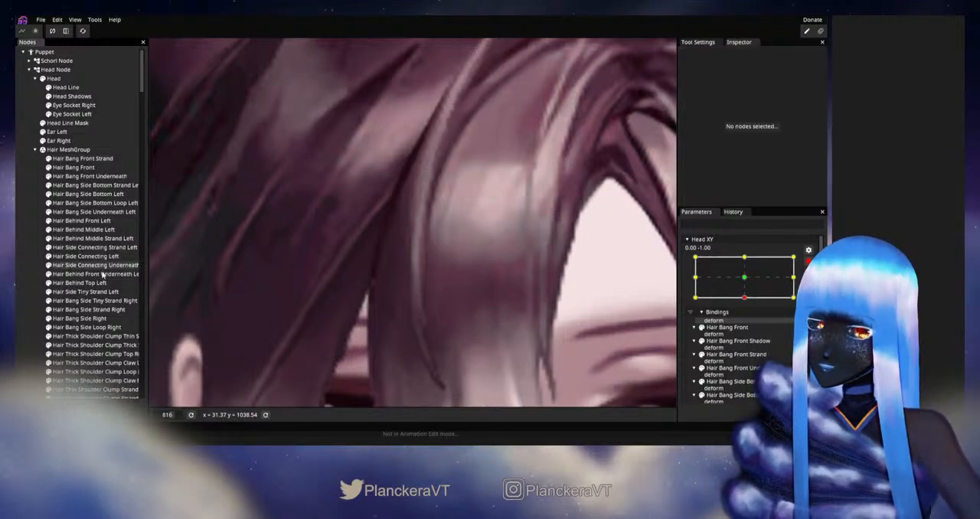
Step: Select Hair Bang Front Strand again, refine the outer-edge vertices midway along its length, and deselect it
{"action": "scroll", "coordinate": [485, 294], "scroll_direction": "down", "scroll_amount": 2}
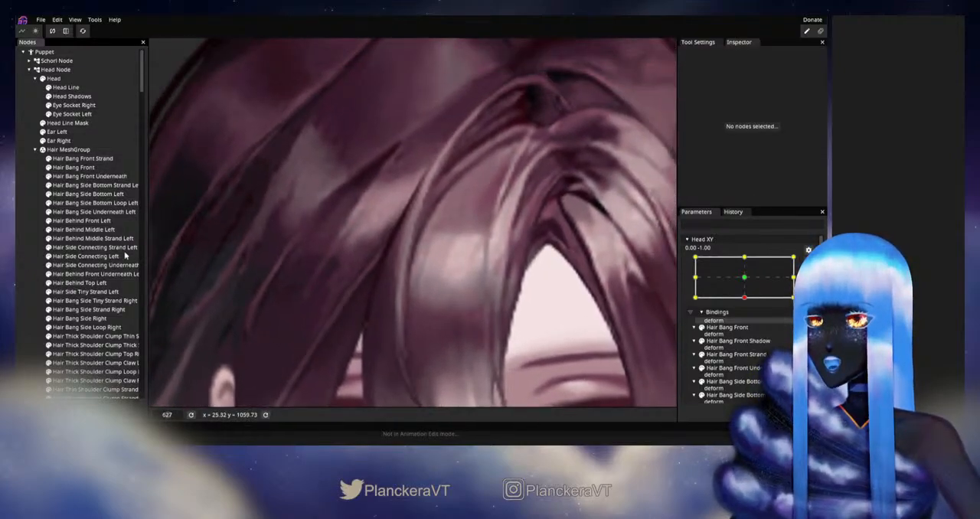
{"action": "left_click", "coordinate": [83, 159]}
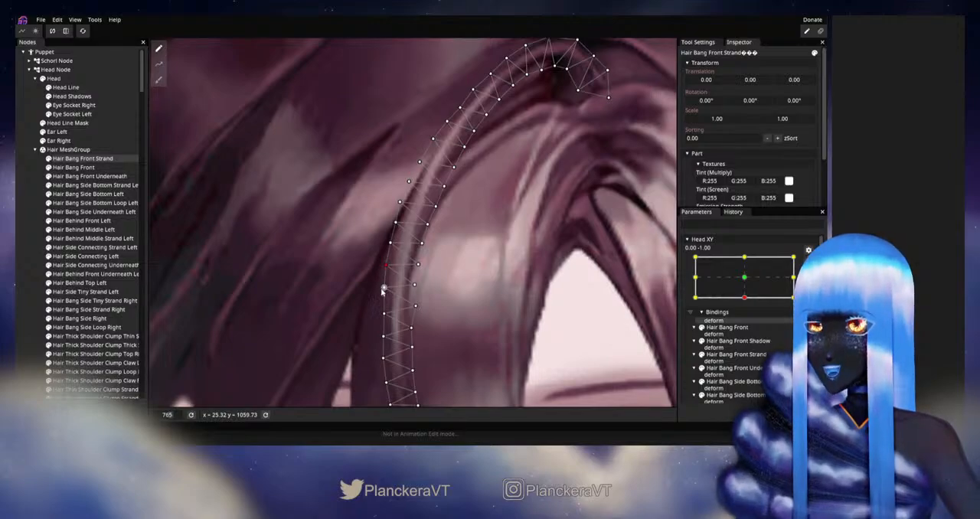
{"action": "left_click", "coordinate": [19, 253]}
{"action": "scroll", "coordinate": [535, 328], "scroll_direction": "down", "scroll_amount": 3}
{"action": "scroll", "coordinate": [528, 325], "scroll_direction": "down", "scroll_amount": 5}
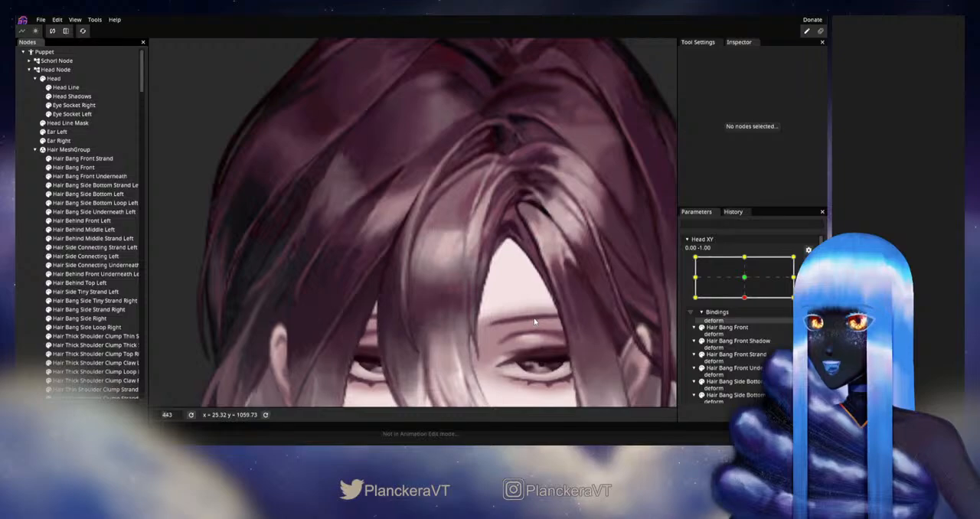
Step: Disarm Head XY and sweep the whole head around the downward pose to recheck the front strand's curve
{"action": "scroll", "coordinate": [534, 322], "scroll_direction": "down", "scroll_amount": 3}
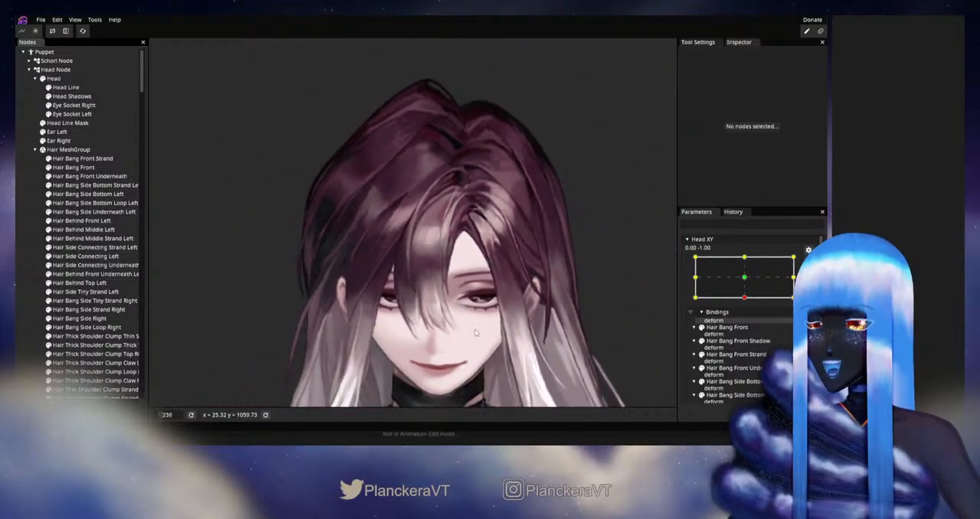
{"action": "scroll", "coordinate": [534, 267], "scroll_direction": "down", "scroll_amount": 1}
{"action": "left_click_drag", "start_coordinate": [533, 266], "coordinate": [541, 261]}
{"action": "left_click", "coordinate": [809, 260]}
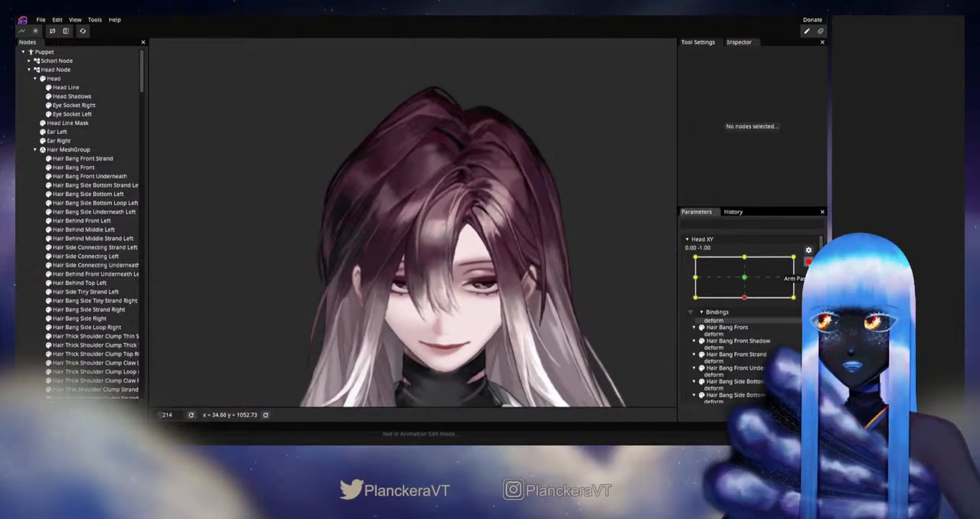
{"action": "mouse_move", "coordinate": [747, 322]}
{"action": "left_mouse_down"}
{"action": "mouse_move", "coordinate": [746, 303]}
{"action": "mouse_move", "coordinate": [749, 330]}
{"action": "mouse_move", "coordinate": [748, 303]}
{"action": "mouse_move", "coordinate": [747, 322]}
{"action": "left_mouse_up"}
Step: Arm Head XY at 0.00, -1.00, smooth the vertices along Hair Bang Front Strand's upper curve, and deselect it
{"action": "scroll", "coordinate": [485, 237], "scroll_direction": "up", "scroll_amount": 6}
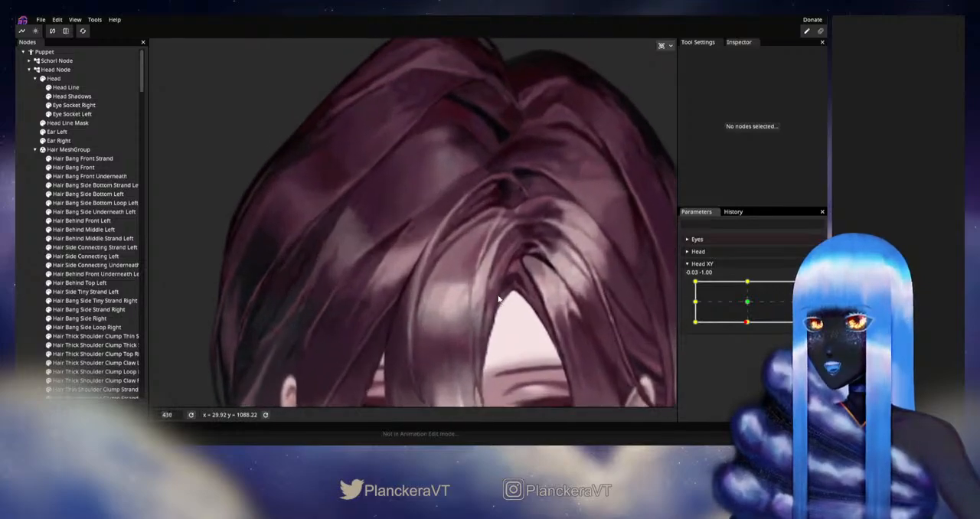
{"action": "scroll", "coordinate": [501, 291], "scroll_direction": "up", "scroll_amount": 2}
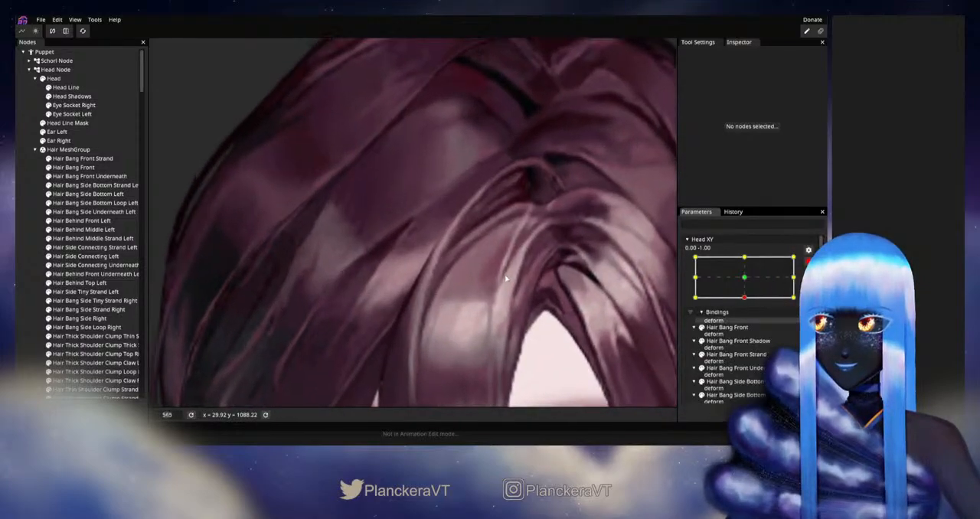
{"action": "scroll", "coordinate": [506, 284], "scroll_direction": "up", "scroll_amount": 2}
{"action": "left_click", "coordinate": [82, 158]}
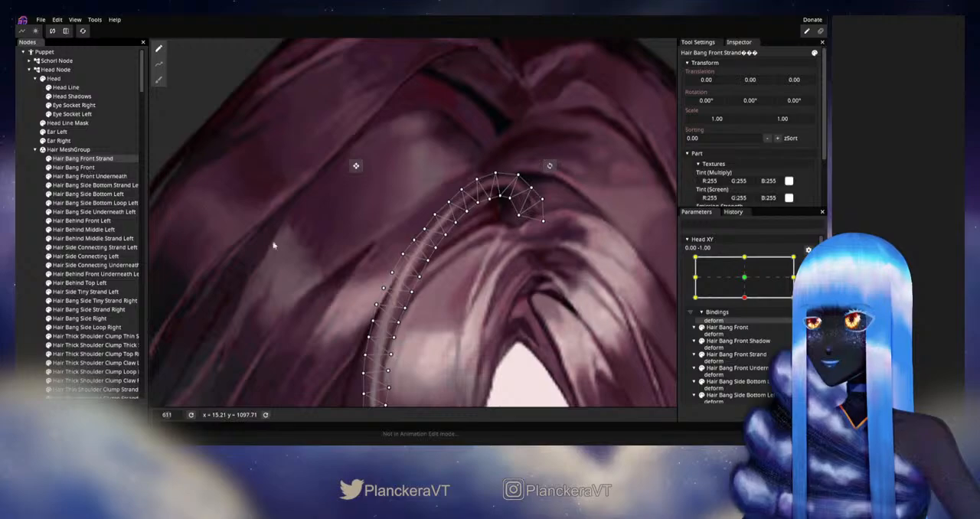
{"action": "scroll", "coordinate": [387, 310], "scroll_direction": "up", "scroll_amount": 1}
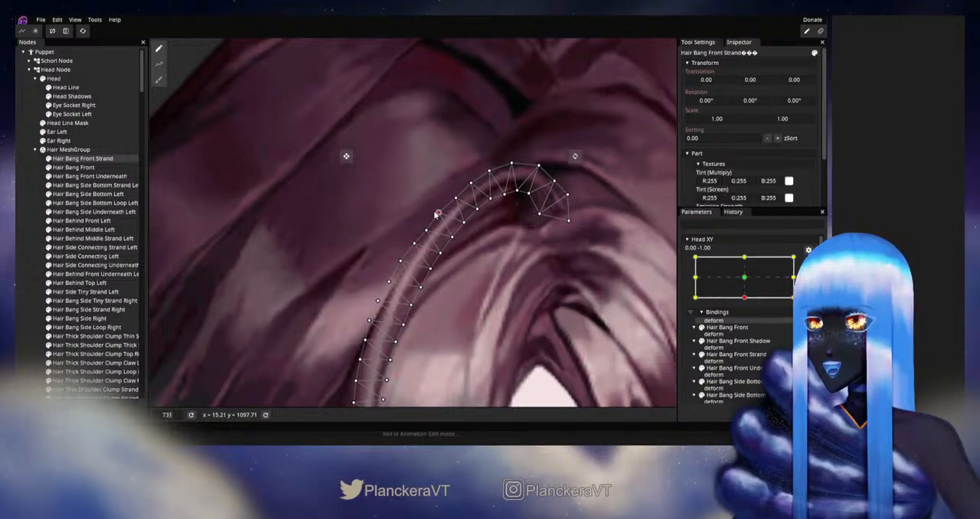
{"action": "left_click", "coordinate": [30, 281]}
{"action": "scroll", "coordinate": [477, 306], "scroll_direction": "down", "scroll_amount": 5}
{"action": "scroll", "coordinate": [481, 311], "scroll_direction": "down", "scroll_amount": 6}
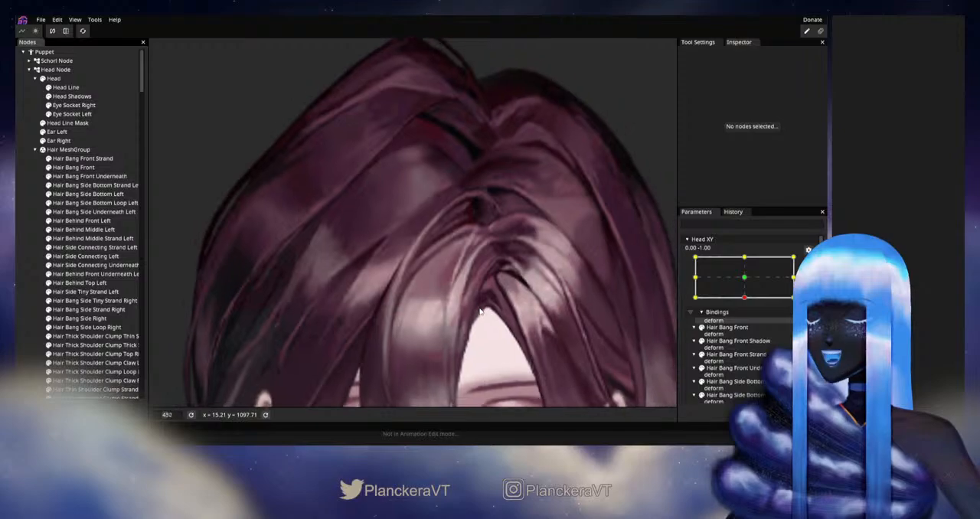
{"action": "scroll", "coordinate": [489, 313], "scroll_direction": "down", "scroll_amount": 3}
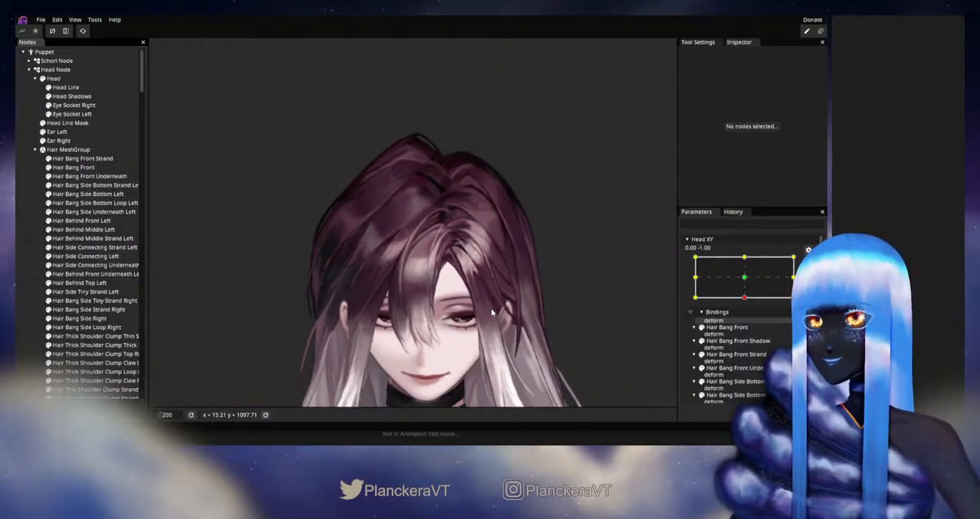
Step: Select Hair Bang Front Strand at Head XY 0.00, -1.00, fine-tune the inner-edge vertices below its upper curve, and deselect it
{"action": "scroll", "coordinate": [527, 282], "scroll_direction": "up", "scroll_amount": 6}
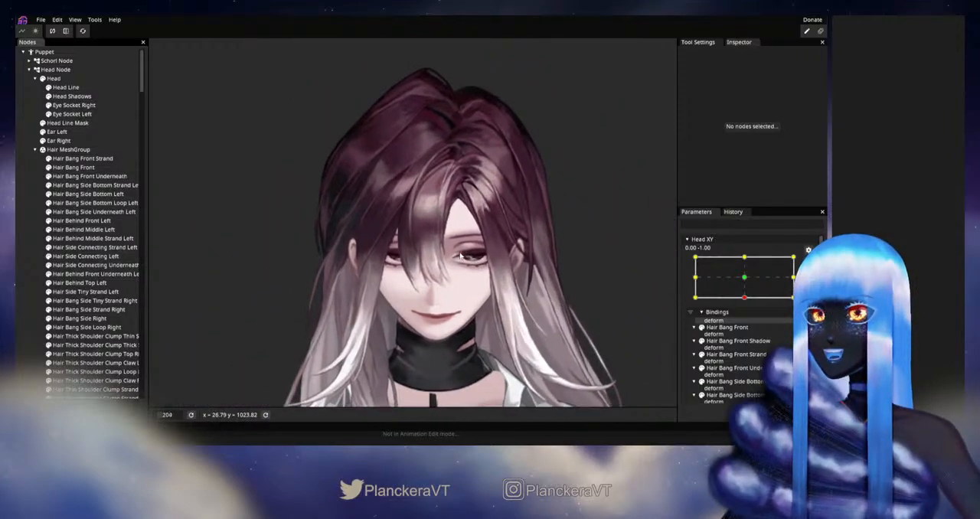
{"action": "scroll", "coordinate": [442, 235], "scroll_direction": "up", "scroll_amount": 5}
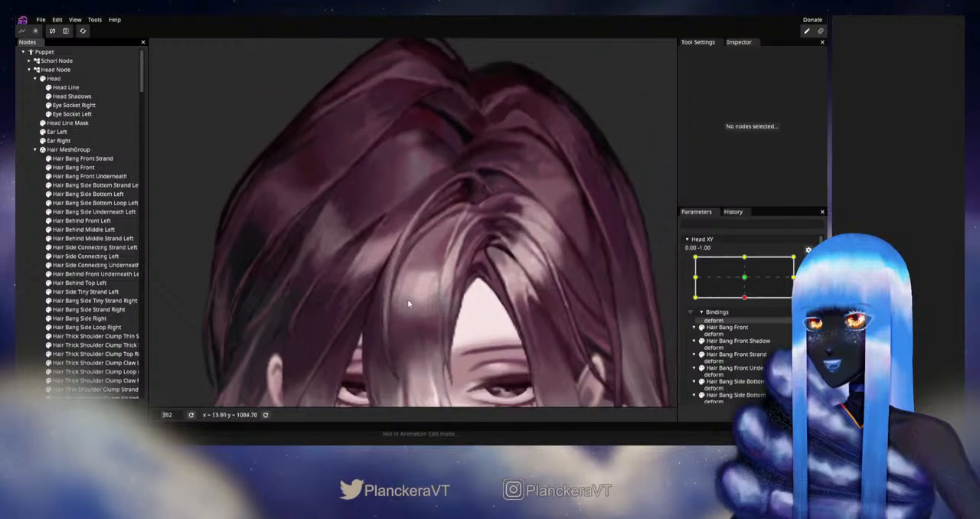
{"action": "scroll", "coordinate": [459, 273], "scroll_direction": "up", "scroll_amount": 3}
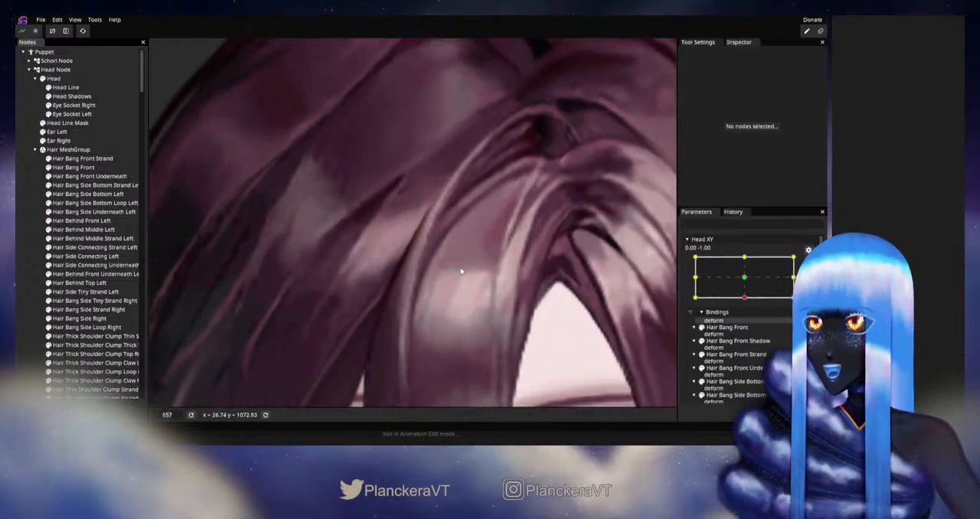
{"action": "left_click", "coordinate": [98, 160]}
{"action": "scroll", "coordinate": [438, 260], "scroll_direction": "up", "scroll_amount": 2}
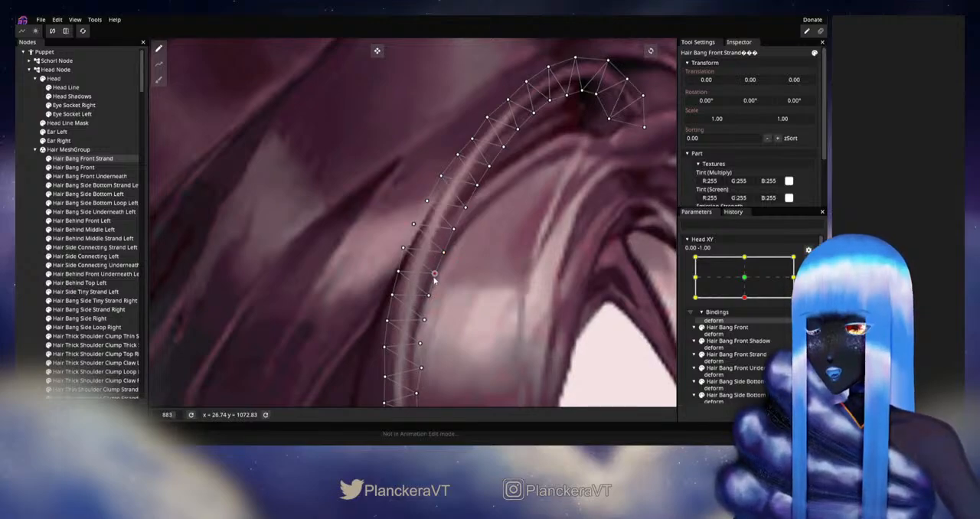
{"action": "left_click", "coordinate": [24, 262]}
{"action": "scroll", "coordinate": [502, 291], "scroll_direction": "down", "scroll_amount": 3}
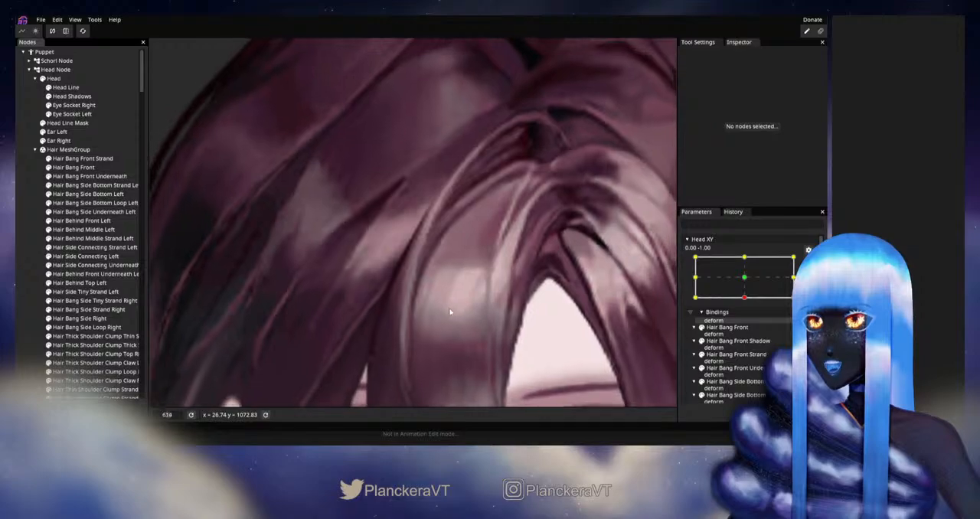
{"action": "scroll", "coordinate": [450, 310], "scroll_direction": "down", "scroll_amount": 4}
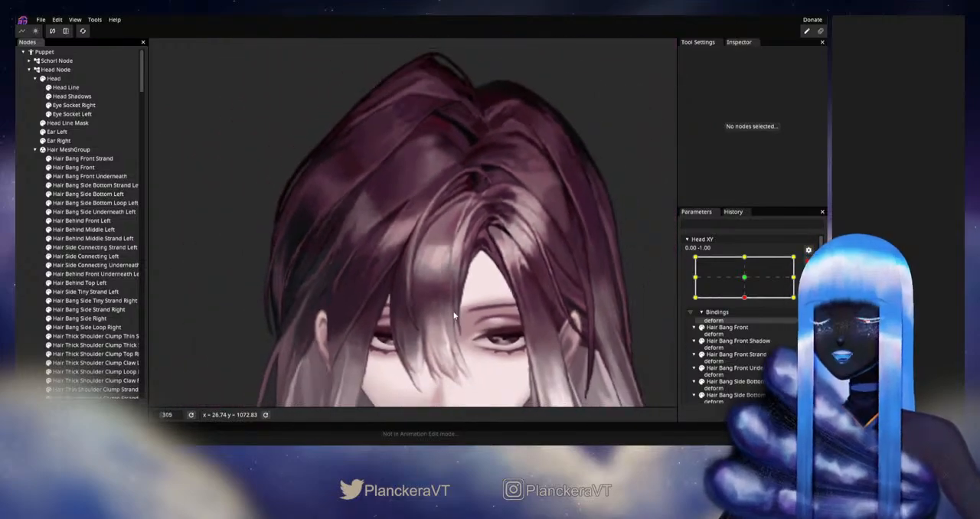
{"action": "scroll", "coordinate": [453, 315], "scroll_direction": "down", "scroll_amount": 3}
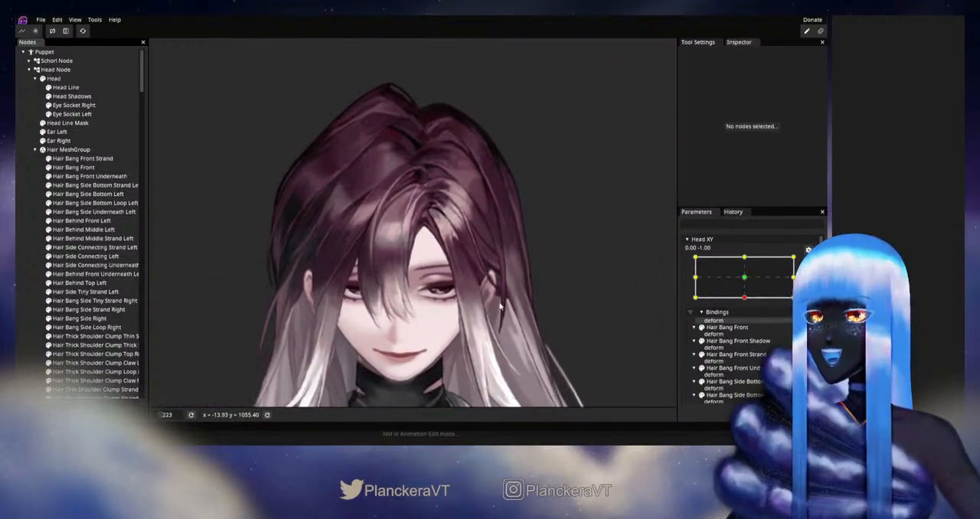
Step: Disarm Head XY and sweep the head between the downward and upward poses to check how the front strand follows
{"action": "left_click_drag", "start_coordinate": [521, 330], "coordinate": [535, 319]}
{"action": "left_click", "coordinate": [808, 262]}
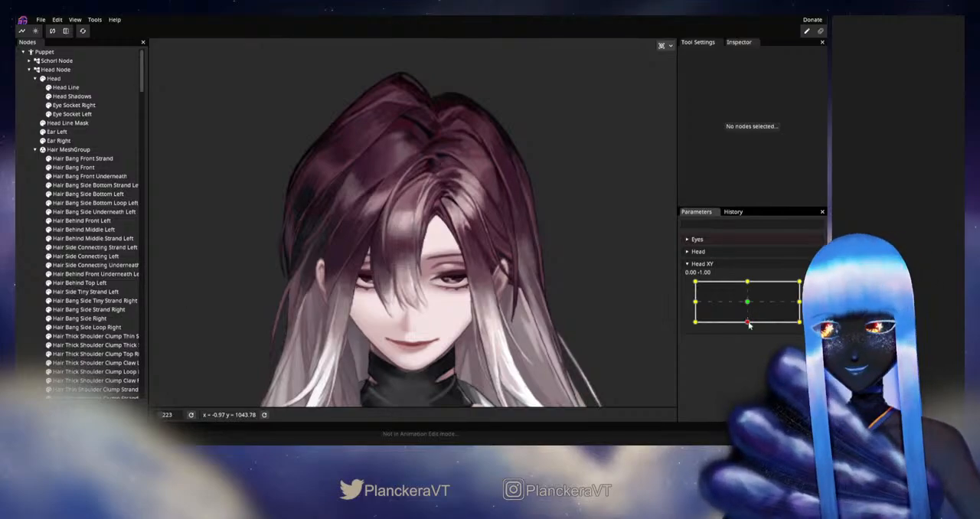
{"action": "left_click", "coordinate": [749, 323]}
{"action": "left_click_drag", "start_coordinate": [749, 322], "coordinate": [748, 323]}
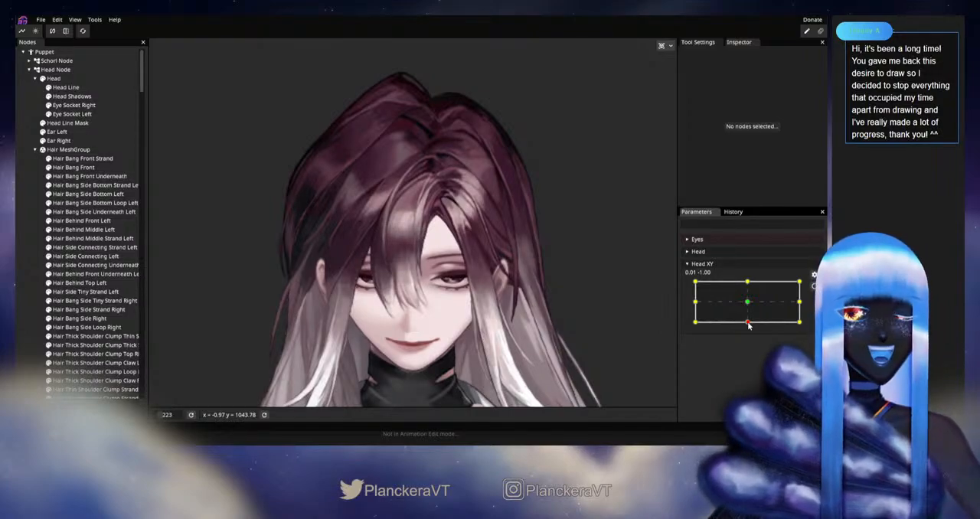
{"action": "scroll", "coordinate": [543, 329], "scroll_direction": "down", "scroll_amount": 2}
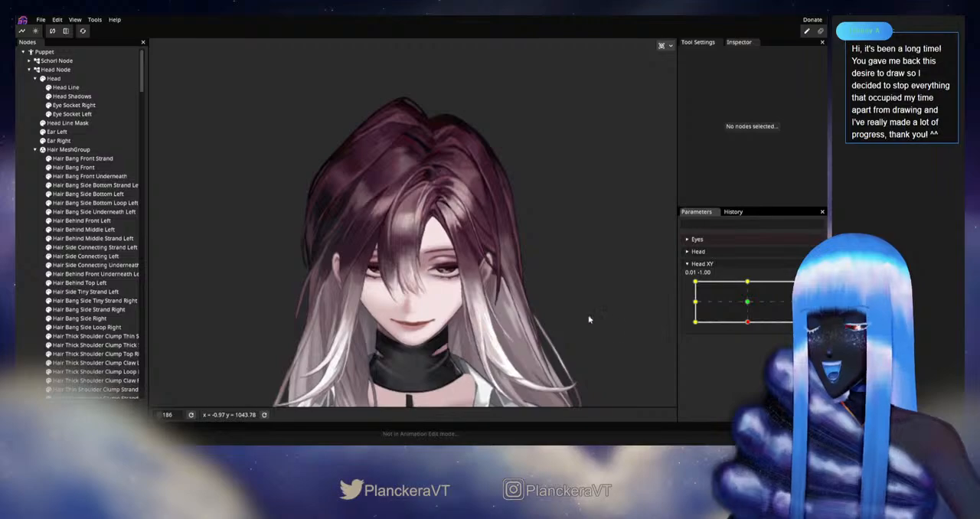
{"action": "left_click_drag", "start_coordinate": [540, 322], "coordinate": [561, 300]}
{"action": "left_click_drag", "start_coordinate": [747, 327], "coordinate": [748, 292]}
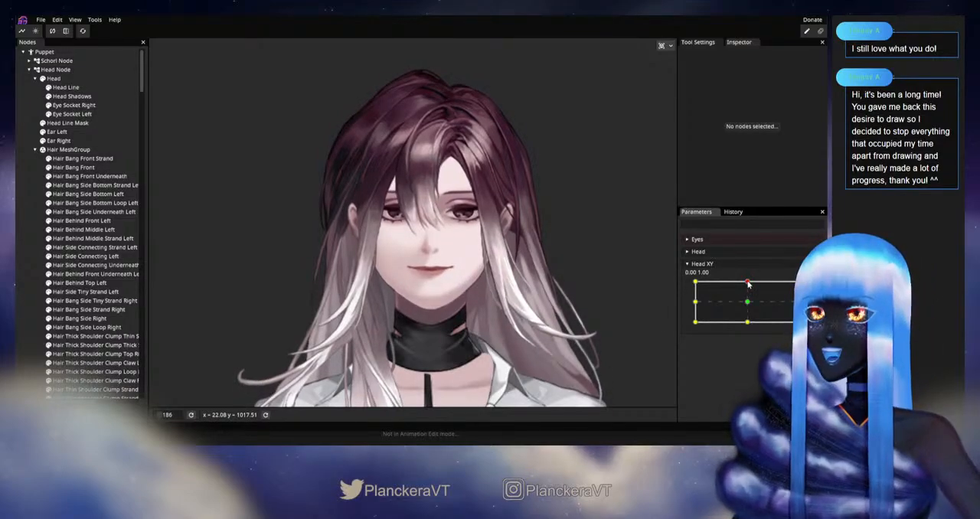
{"action": "left_click_drag", "start_coordinate": [749, 309], "coordinate": [748, 282]}
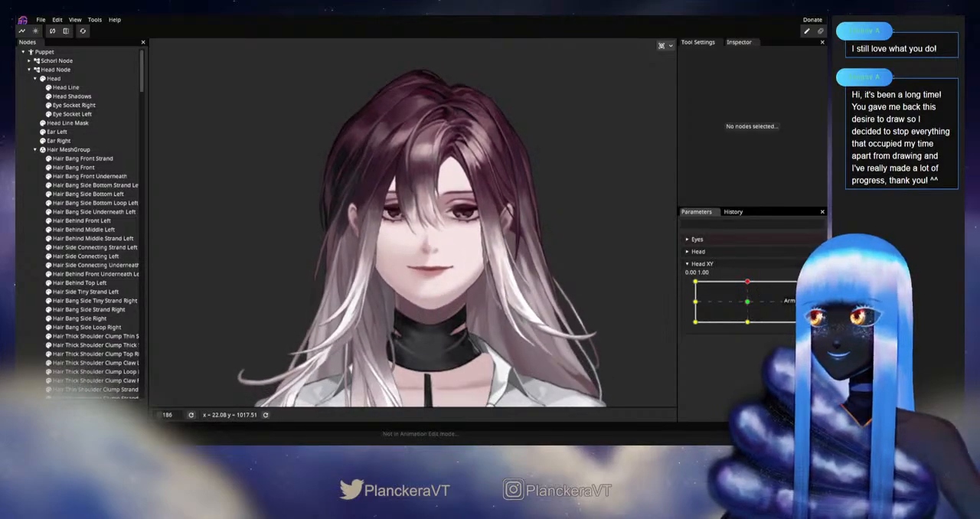
Step: Arm Head XY at 0.00, 1.00, adjust the outer-edge vertices along Hair Bang Front Strand's upper curve, and deselect it
{"action": "scroll", "coordinate": [486, 246], "scroll_direction": "up", "scroll_amount": 5}
{"action": "scroll", "coordinate": [488, 246], "scroll_direction": "up", "scroll_amount": 2}
{"action": "left_click_drag", "start_coordinate": [476, 176], "coordinate": [459, 356]}
{"action": "left_click_drag", "start_coordinate": [451, 239], "coordinate": [448, 302]}
{"action": "scroll", "coordinate": [447, 304], "scroll_direction": "up", "scroll_amount": 2}
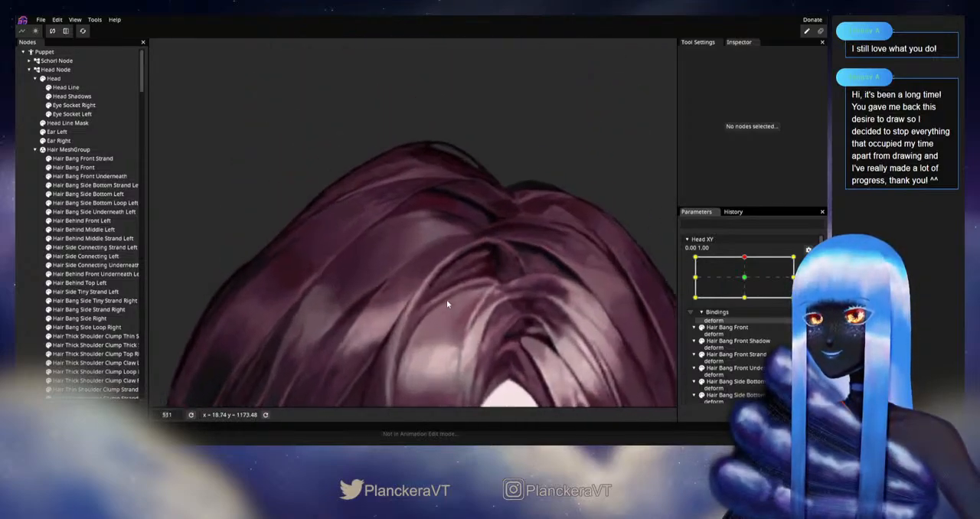
{"action": "left_click", "coordinate": [82, 158]}
{"action": "scroll", "coordinate": [491, 299], "scroll_direction": "up", "scroll_amount": 2}
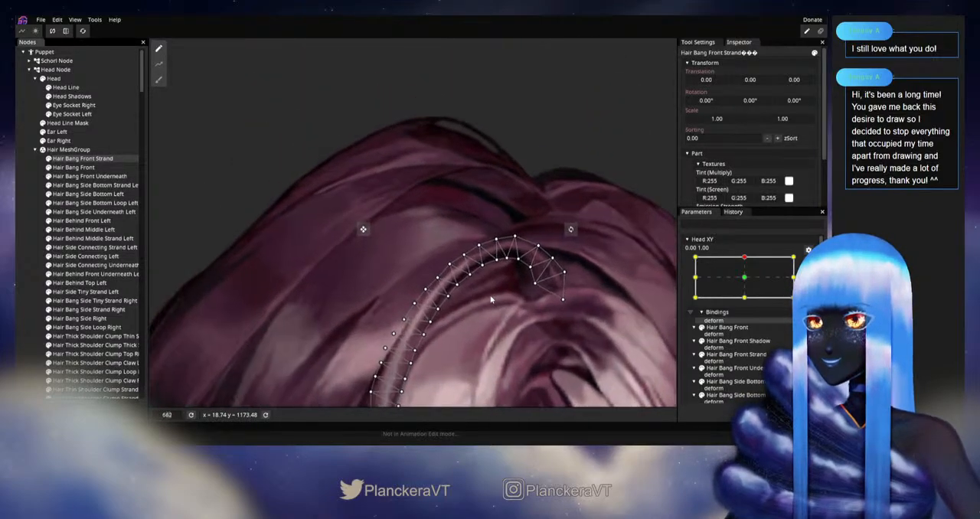
{"action": "scroll", "coordinate": [491, 299], "scroll_direction": "up", "scroll_amount": 1}
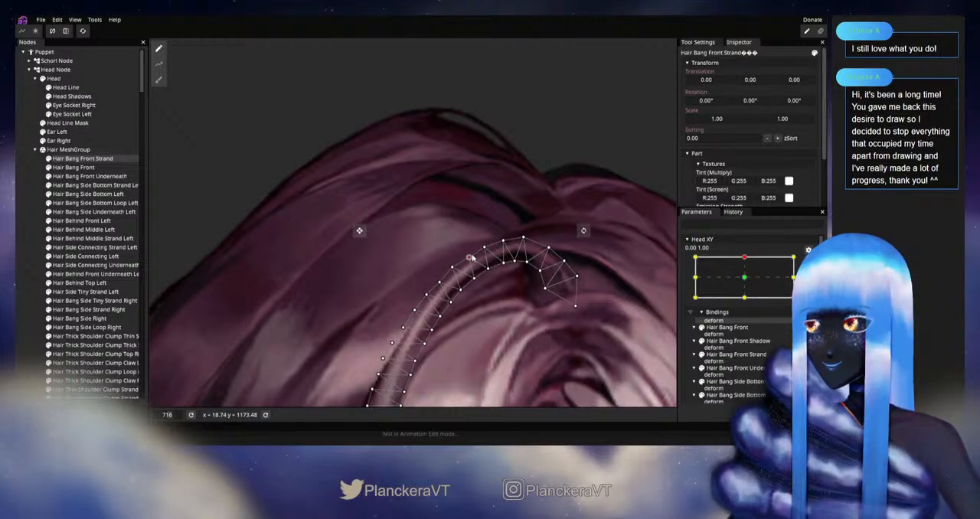
{"action": "scroll", "coordinate": [472, 284], "scroll_direction": "down", "scroll_amount": 2}
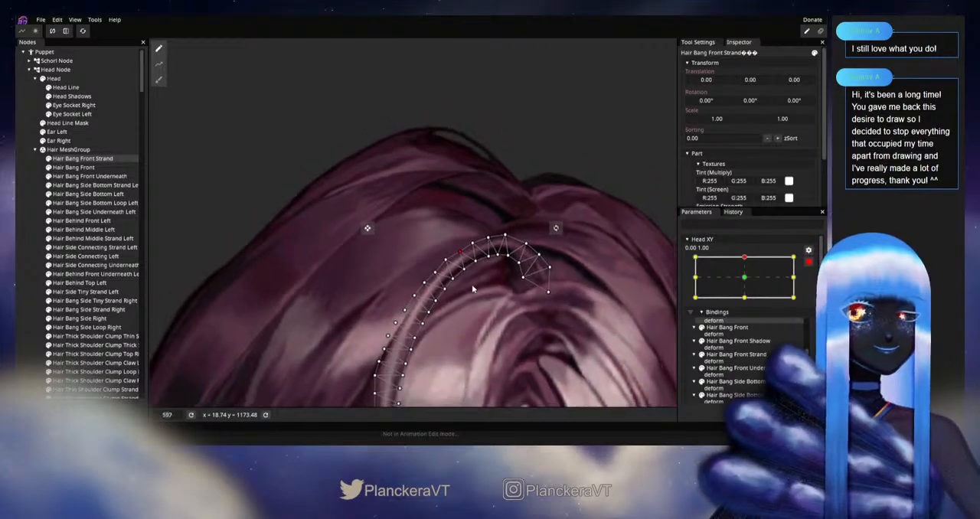
{"action": "scroll", "coordinate": [472, 288], "scroll_direction": "down", "scroll_amount": 3}
{"action": "left_click", "coordinate": [32, 285]}
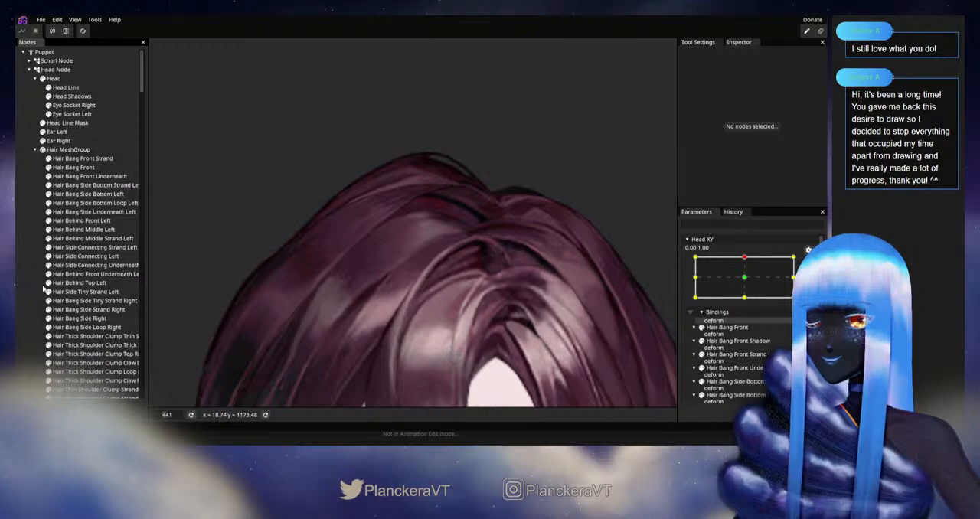
Step: Disarm Head XY, sway the head around the upward pose to recheck the front strand, and save the model
{"action": "scroll", "coordinate": [496, 307], "scroll_direction": "down", "scroll_amount": 3}
{"action": "left_click_drag", "start_coordinate": [523, 374], "coordinate": [495, 273]}
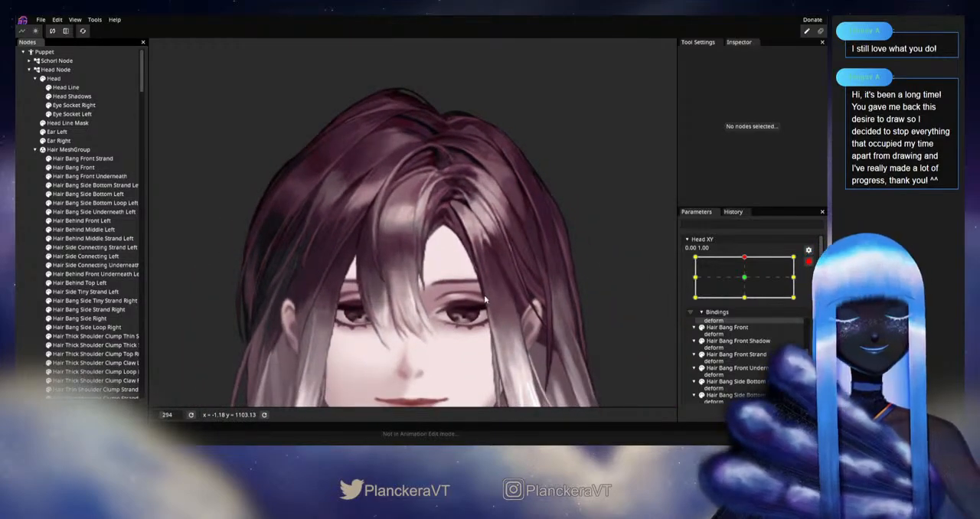
{"action": "scroll", "coordinate": [494, 272], "scroll_direction": "down", "scroll_amount": 2}
{"action": "scroll", "coordinate": [494, 291], "scroll_direction": "down", "scroll_amount": 2}
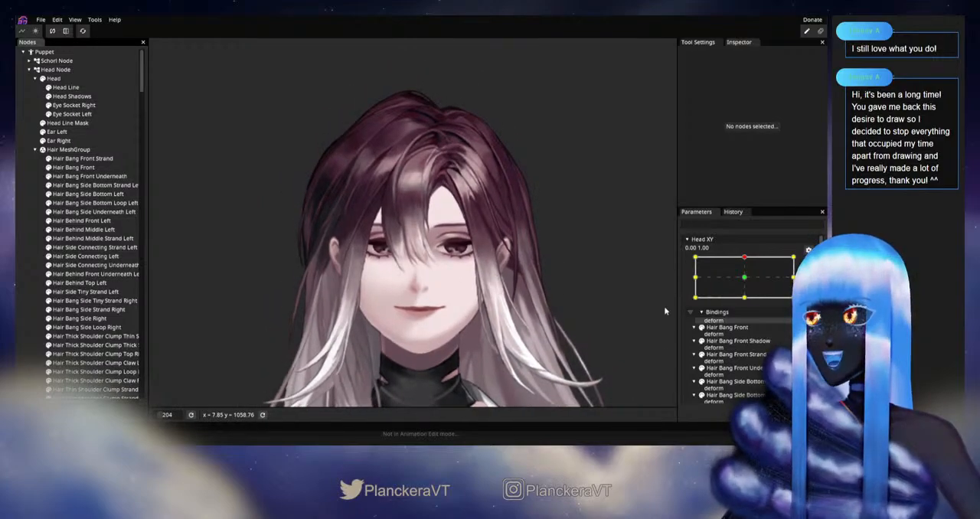
{"action": "left_click", "coordinate": [808, 263]}
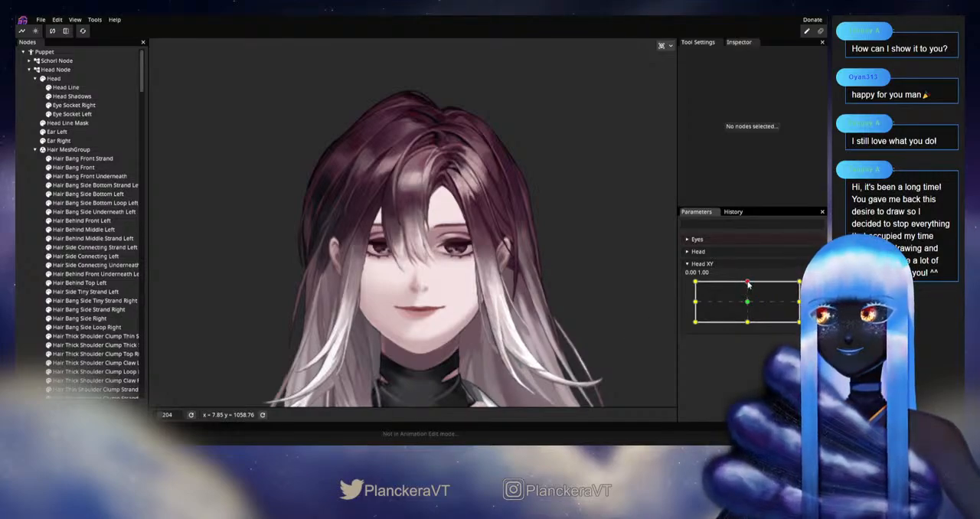
{"action": "mouse_move", "coordinate": [749, 285]}
{"action": "left_mouse_down"}
{"action": "mouse_move", "coordinate": [750, 305]}
{"action": "mouse_move", "coordinate": [748, 283]}
{"action": "left_mouse_up"}
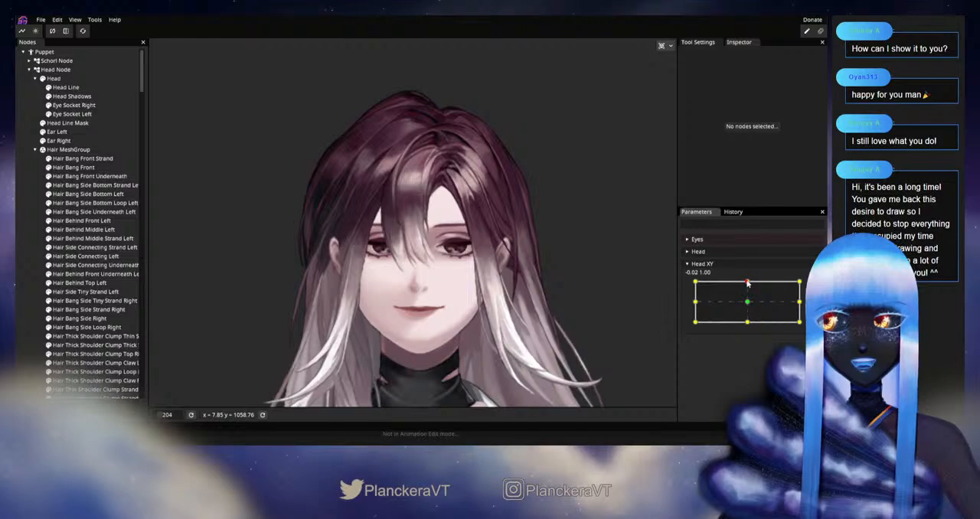
{"action": "mouse_move", "coordinate": [748, 283]}
{"action": "left_mouse_down"}
{"action": "mouse_move", "coordinate": [748, 304]}
{"action": "mouse_move", "coordinate": [747, 282]}
{"action": "left_mouse_up"}
{"action": "scroll", "coordinate": [441, 222], "scroll_direction": "up", "scroll_amount": 5}
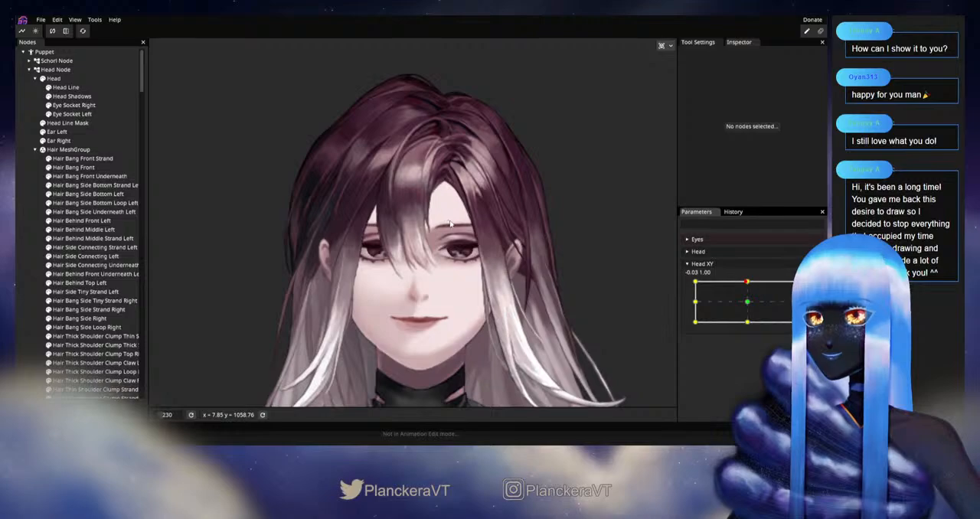
{"action": "key", "text": "ctrl+s"}
Step: Rearm Head XY at 0.00, 1.00, smooth Hair Bang Front Strand's outer-edge vertices just below its upper curve, and deselect it
{"action": "scroll", "coordinate": [414, 132], "scroll_direction": "up", "scroll_amount": 3}
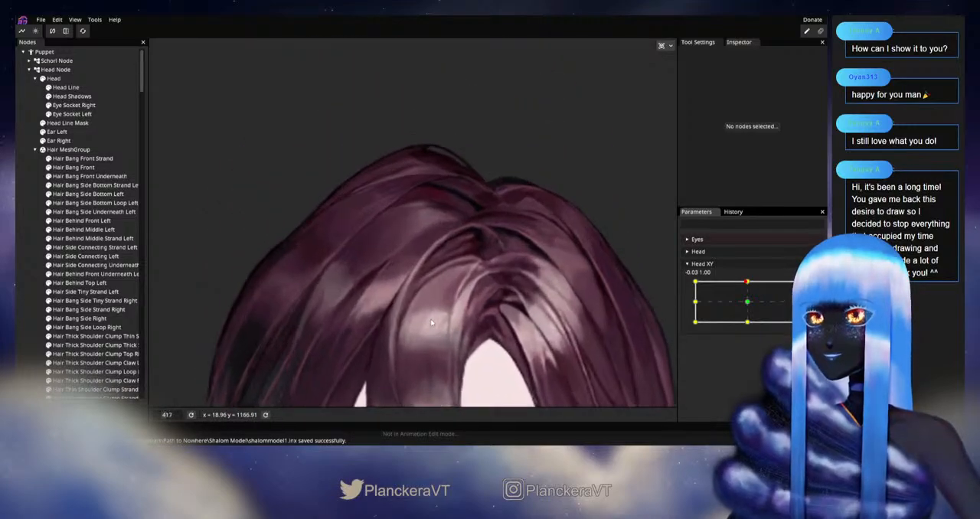
{"action": "left_click", "coordinate": [814, 286]}
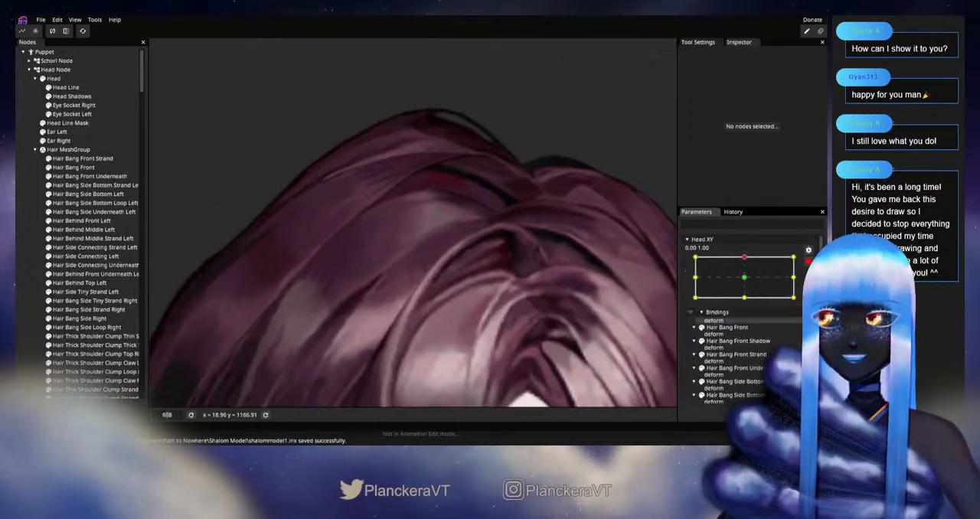
{"action": "left_click_drag", "start_coordinate": [517, 321], "coordinate": [463, 313]}
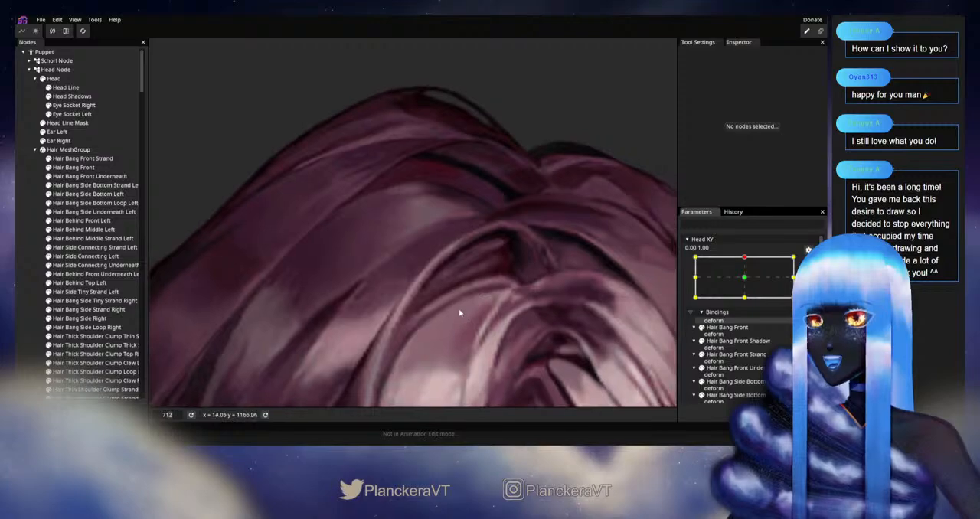
{"action": "left_click", "coordinate": [76, 159]}
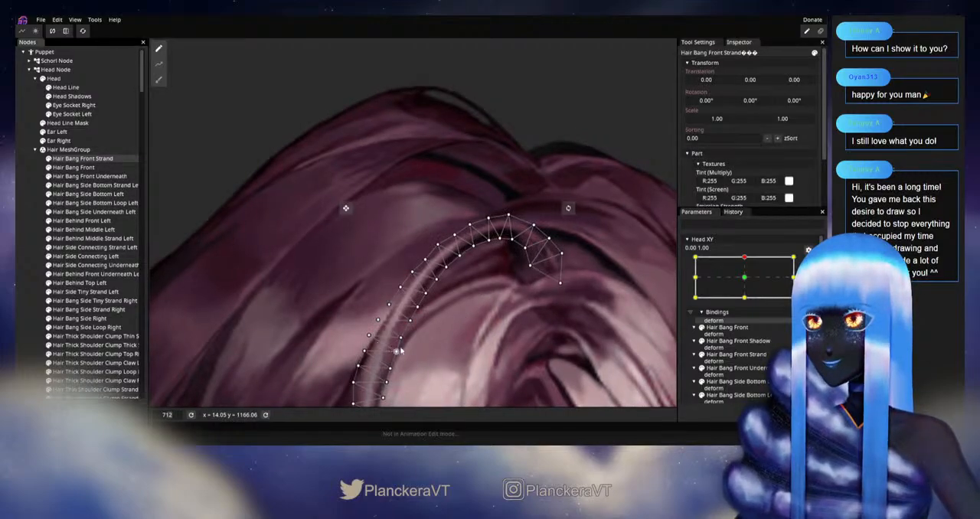
{"action": "scroll", "coordinate": [434, 336], "scroll_direction": "up", "scroll_amount": 2}
{"action": "scroll", "coordinate": [434, 336], "scroll_direction": "up", "scroll_amount": 1}
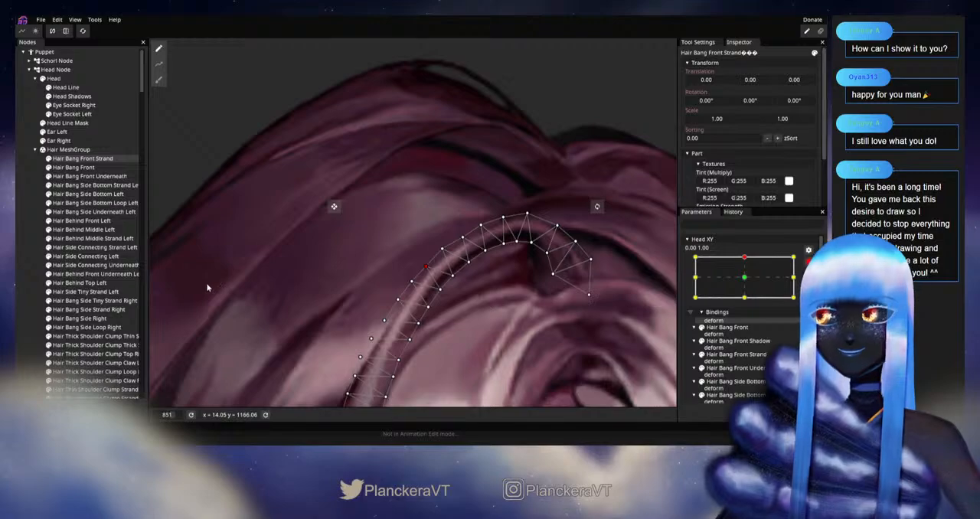
{"action": "left_click", "coordinate": [17, 294]}
Step: Select Hair Bang Front Strand again at Head XY 0.00, 1.00, fine-tune the inner-edge vertices below its upper curve, and deselect it
{"action": "scroll", "coordinate": [468, 261], "scroll_direction": "down", "scroll_amount": 2}
{"action": "left_click_drag", "start_coordinate": [450, 342], "coordinate": [454, 307]}
{"action": "scroll", "coordinate": [454, 307], "scroll_direction": "up", "scroll_amount": 1}
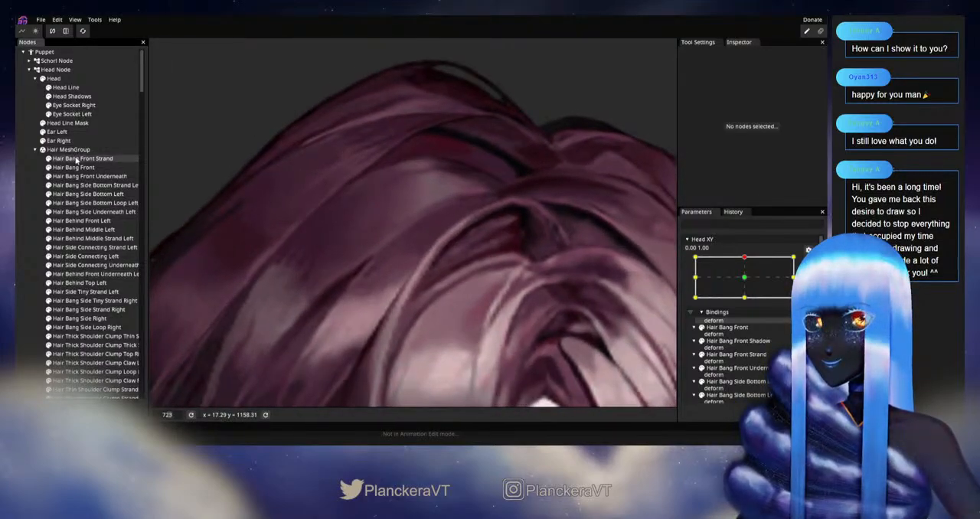
{"action": "left_click", "coordinate": [76, 160]}
{"action": "scroll", "coordinate": [410, 272], "scroll_direction": "up", "scroll_amount": 2}
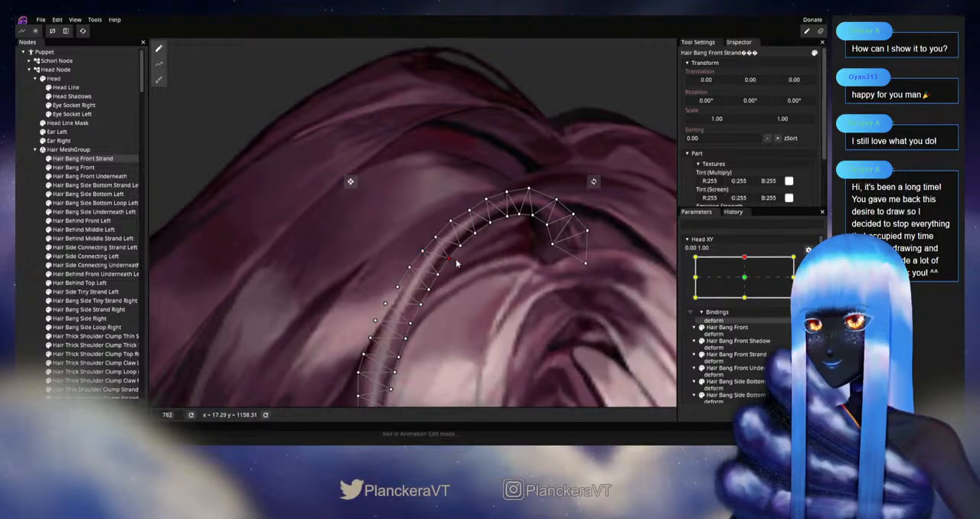
{"action": "left_click", "coordinate": [39, 264]}
Step: Disarm Head XY and sweep the head from the upward pose through the sideways and downward corners to check the bangs
{"action": "scroll", "coordinate": [512, 307], "scroll_direction": "down", "scroll_amount": 5}
{"action": "scroll", "coordinate": [498, 336], "scroll_direction": "down", "scroll_amount": 8}
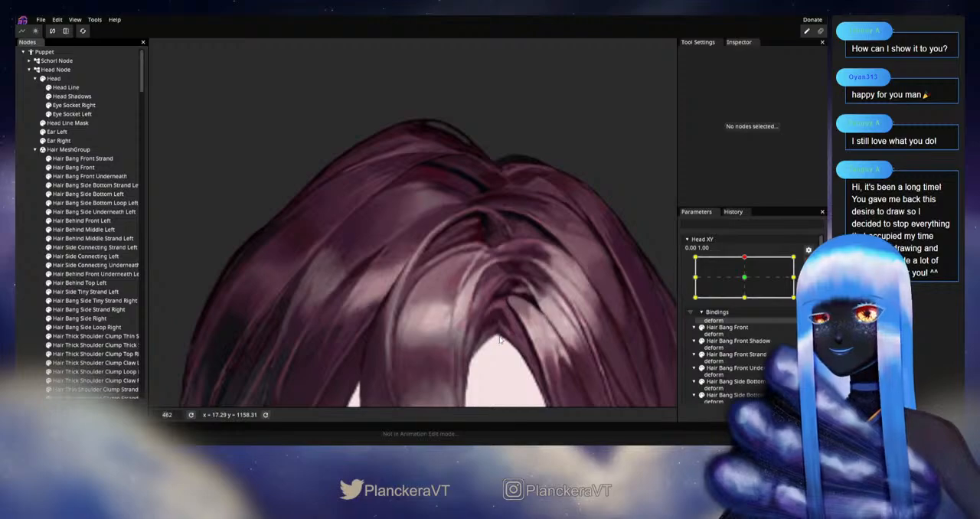
{"action": "scroll", "coordinate": [505, 330], "scroll_direction": "down", "scroll_amount": 2}
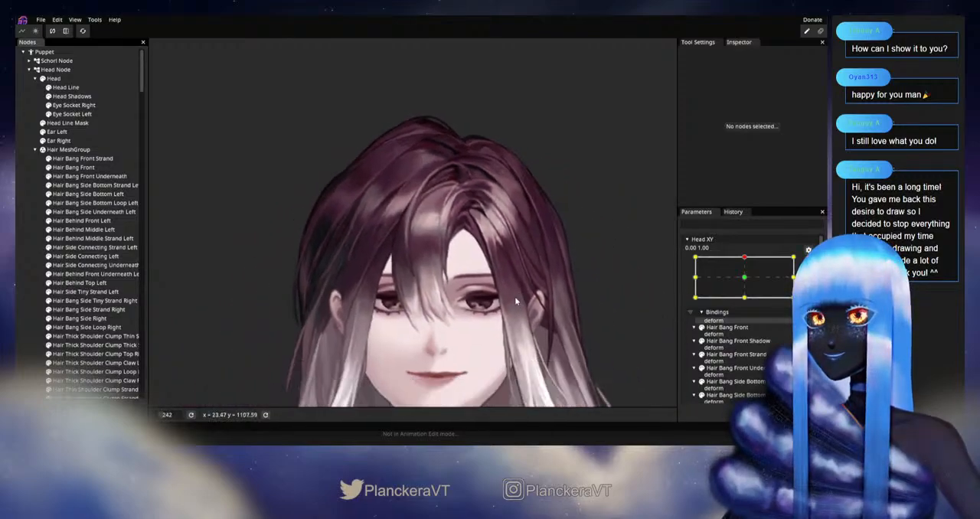
{"action": "left_click", "coordinate": [809, 262]}
{"action": "scroll", "coordinate": [590, 284], "scroll_direction": "down", "scroll_amount": 1}
{"action": "left_click_drag", "start_coordinate": [602, 290], "coordinate": [600, 259]}
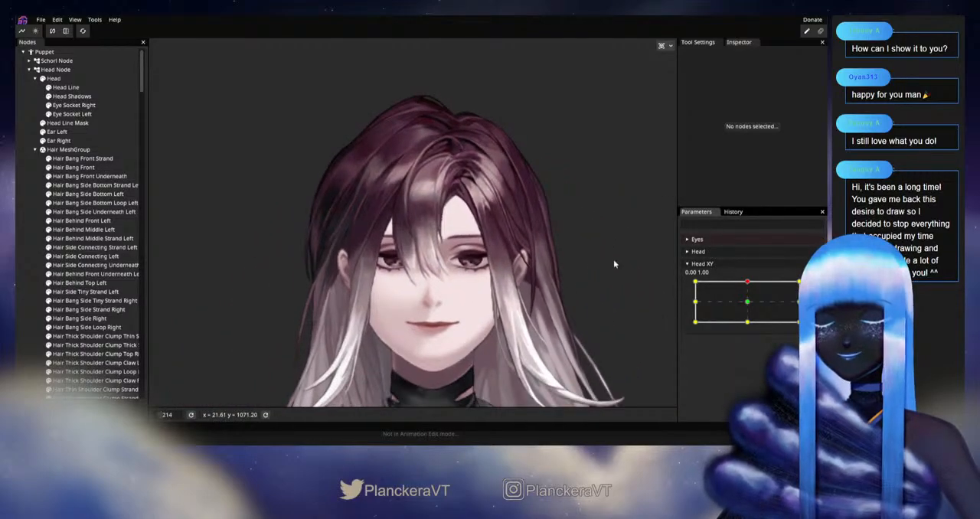
{"action": "left_click_drag", "start_coordinate": [747, 283], "coordinate": [800, 282]}
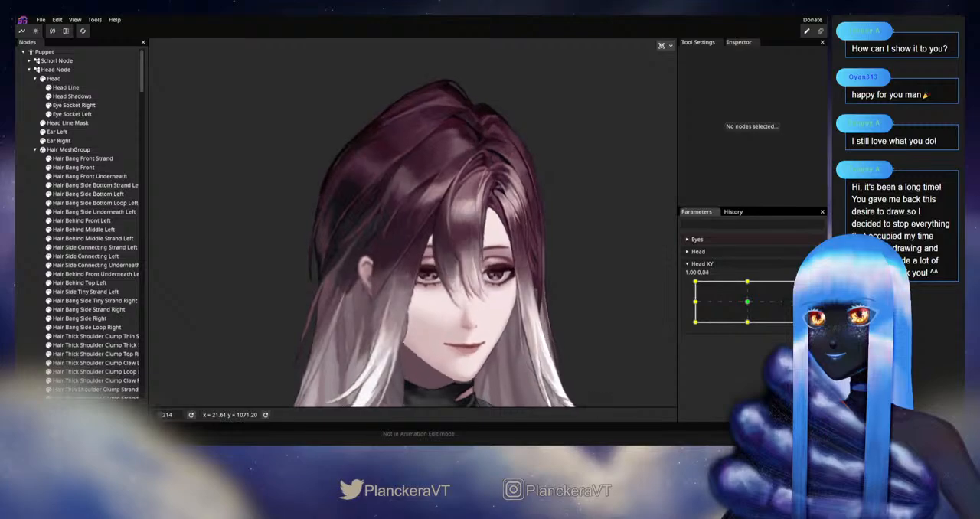
{"action": "left_click_drag", "start_coordinate": [800, 322], "coordinate": [677, 327]}
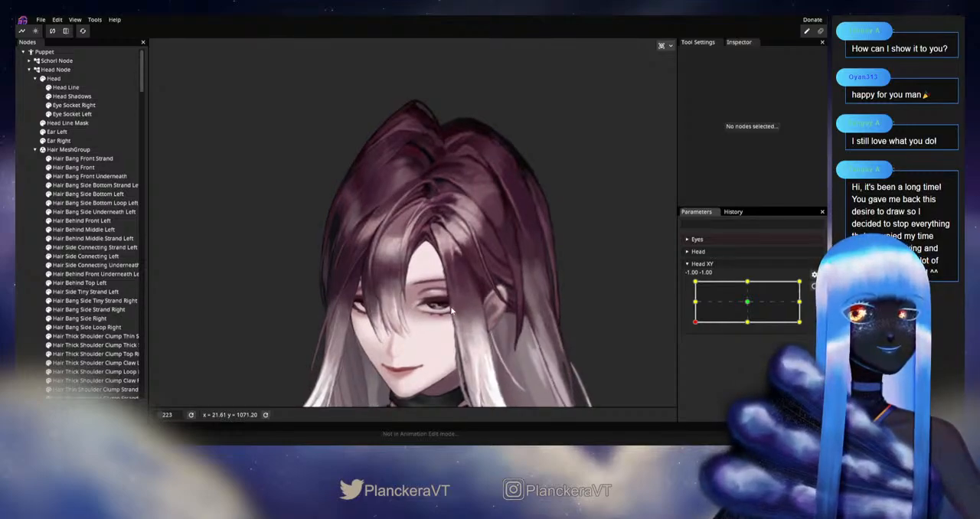
Step: Arm Head XY at -1.00, -1.00, smooth the bend midway along Hair Bang Front Strand with the 28.00 Circle Brush, and deselect it
{"action": "scroll", "coordinate": [451, 310], "scroll_direction": "up", "scroll_amount": 3}
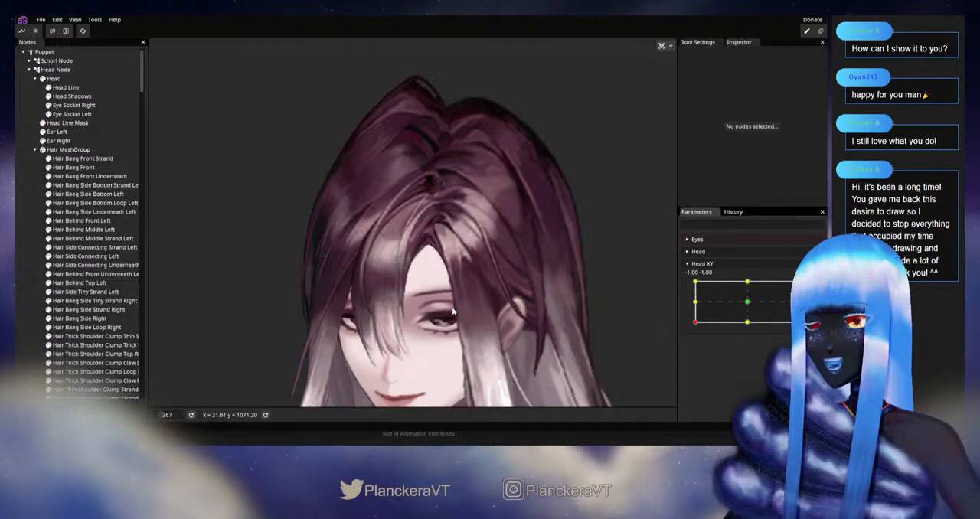
{"action": "scroll", "coordinate": [532, 315], "scroll_direction": "up", "scroll_amount": 3}
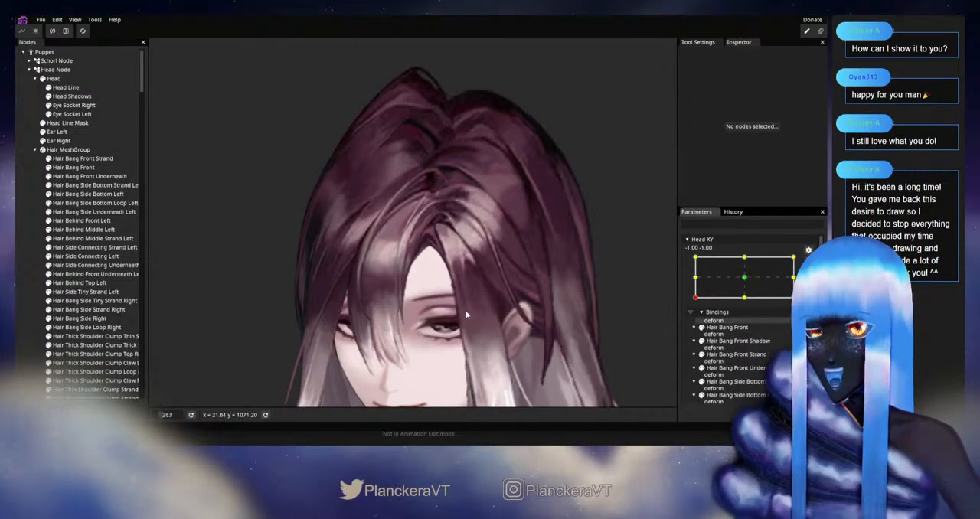
{"action": "scroll", "coordinate": [470, 314], "scroll_direction": "up", "scroll_amount": 3}
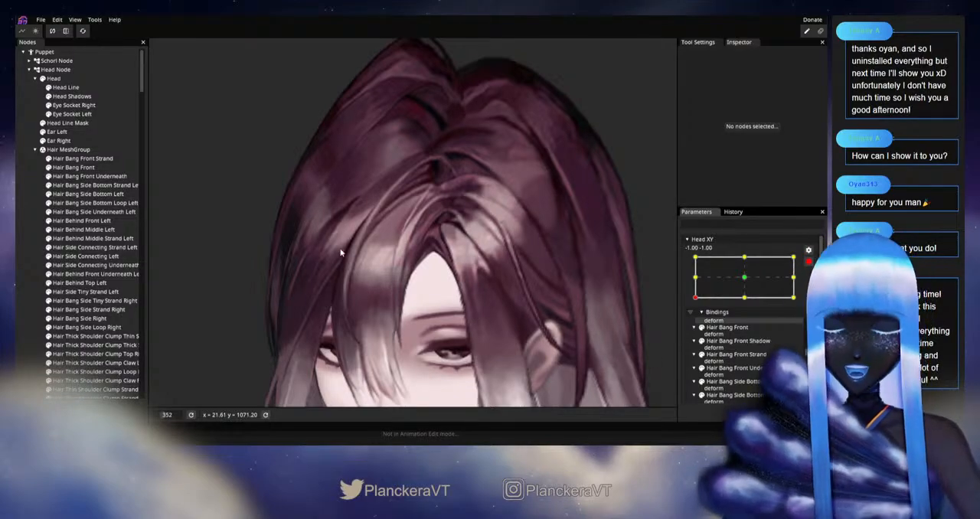
{"action": "left_click", "coordinate": [83, 158]}
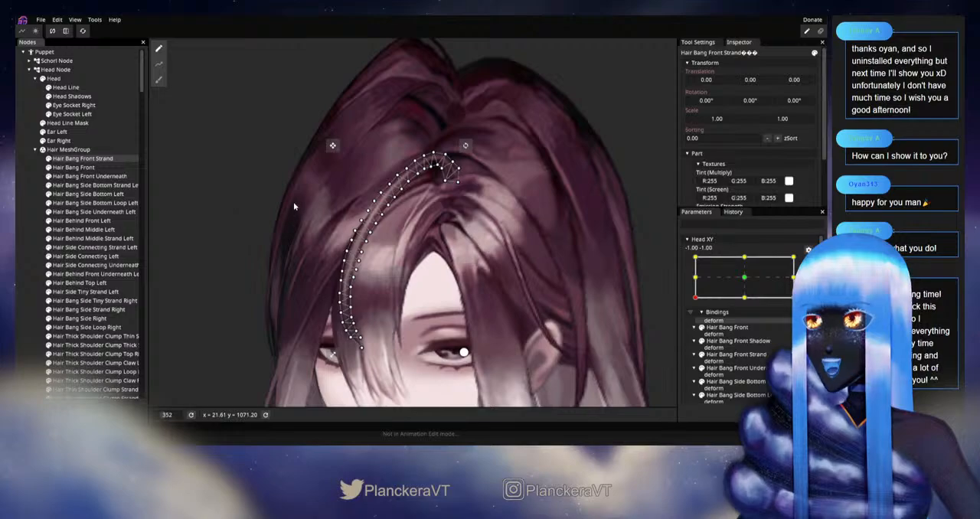
{"action": "scroll", "coordinate": [293, 201], "scroll_direction": "up", "scroll_amount": 2}
{"action": "left_click", "coordinate": [159, 79]}
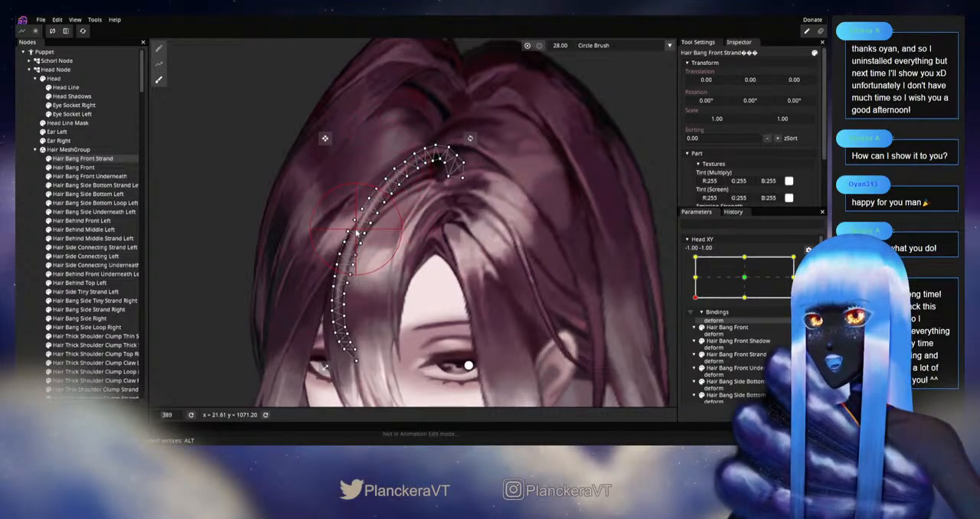
{"action": "left_click_drag", "start_coordinate": [358, 232], "coordinate": [401, 204]}
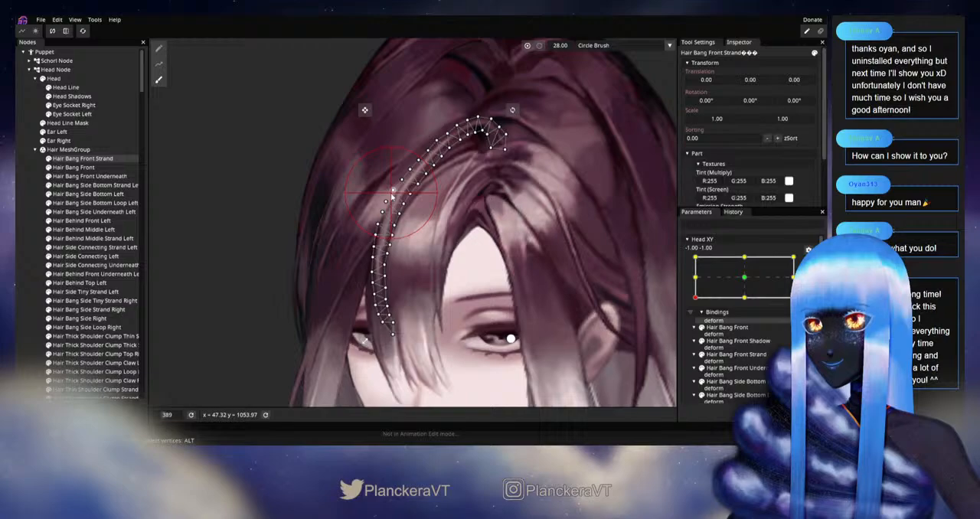
{"action": "left_click_drag", "start_coordinate": [448, 155], "coordinate": [437, 196]}
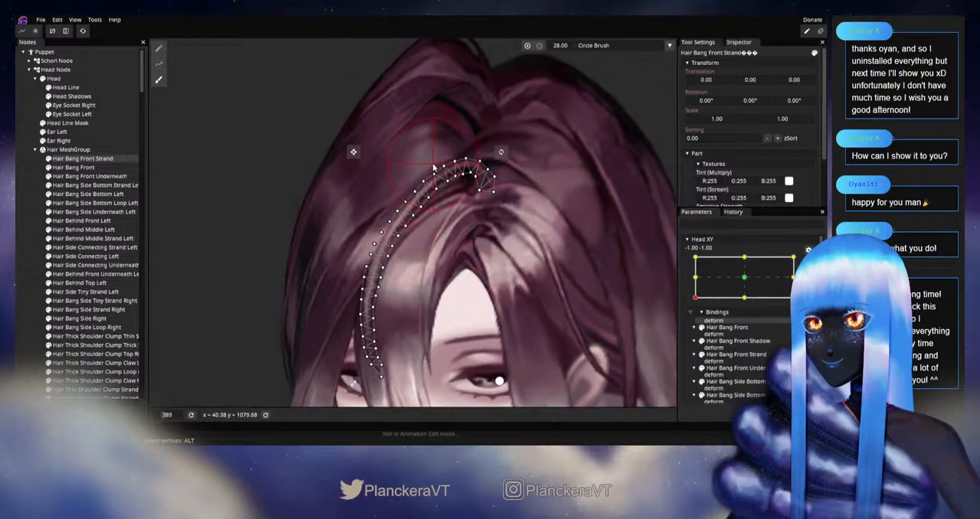
{"action": "left_click", "coordinate": [32, 274]}
Step: Disarm Head XY and move the head around the -1.00, -1.00 corner to recheck the reshaped front strand
{"action": "scroll", "coordinate": [506, 285], "scroll_direction": "down", "scroll_amount": 5}
{"action": "scroll", "coordinate": [506, 285], "scroll_direction": "down", "scroll_amount": 1}
{"action": "left_click_drag", "start_coordinate": [506, 284], "coordinate": [495, 252]}
{"action": "left_click", "coordinate": [808, 261]}
{"action": "mouse_move", "coordinate": [695, 325]}
{"action": "left_mouse_down"}
{"action": "mouse_move", "coordinate": [694, 303]}
{"action": "mouse_move", "coordinate": [694, 325]}
{"action": "left_mouse_up"}
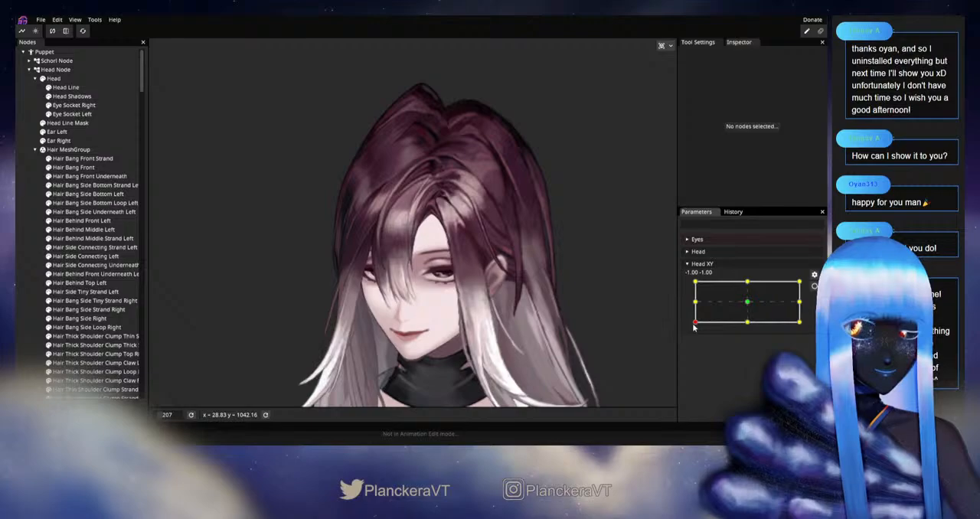
Step: Move the head to Head XY -1.00, 1.00, arm it, and adjust the lower tip of Hair Bang Front Strand with the 28.00 Circle Brush
{"action": "left_click_drag", "start_coordinate": [694, 326], "coordinate": [693, 281]}
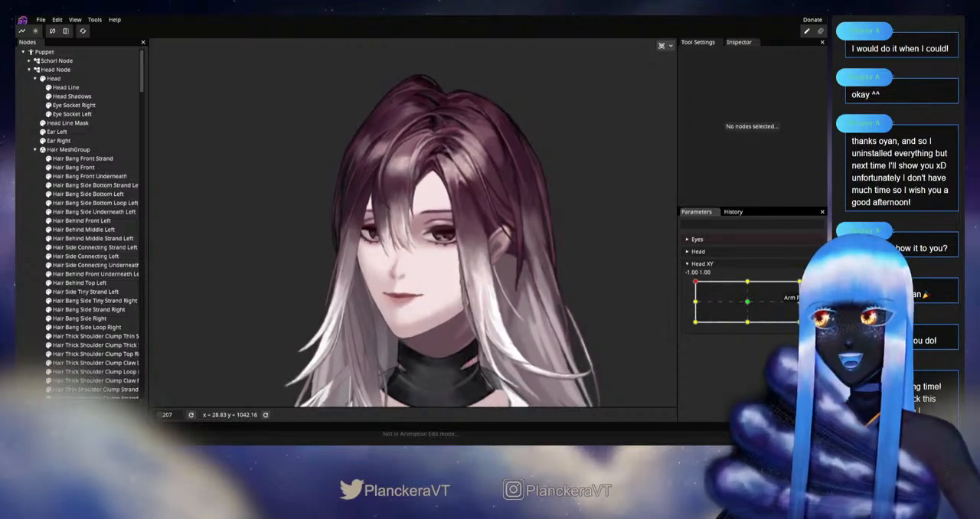
{"action": "scroll", "coordinate": [398, 306], "scroll_direction": "up", "scroll_amount": 5}
{"action": "scroll", "coordinate": [398, 305], "scroll_direction": "up", "scroll_amount": 1}
{"action": "left_click", "coordinate": [82, 158]}
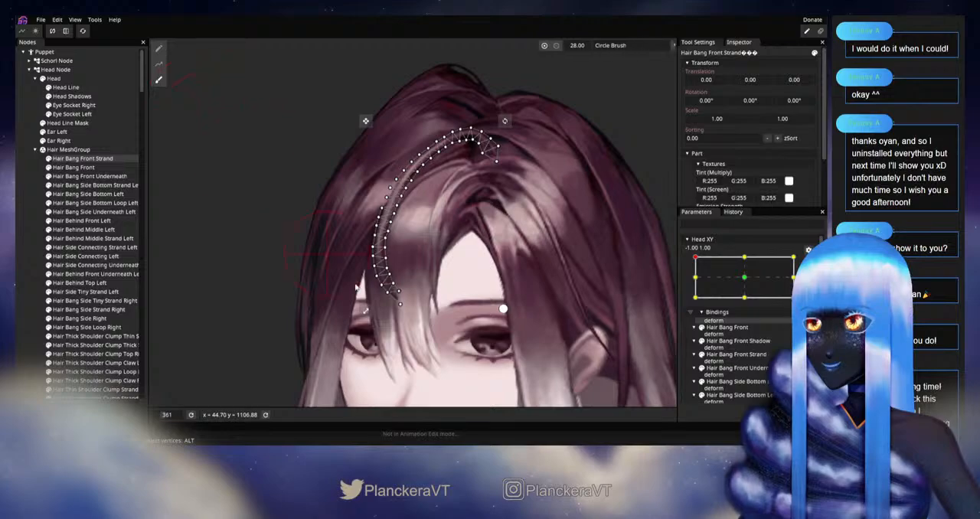
{"action": "scroll", "coordinate": [359, 283], "scroll_direction": "up", "scroll_amount": 2}
{"action": "left_click_drag", "start_coordinate": [391, 307], "coordinate": [388, 306]}
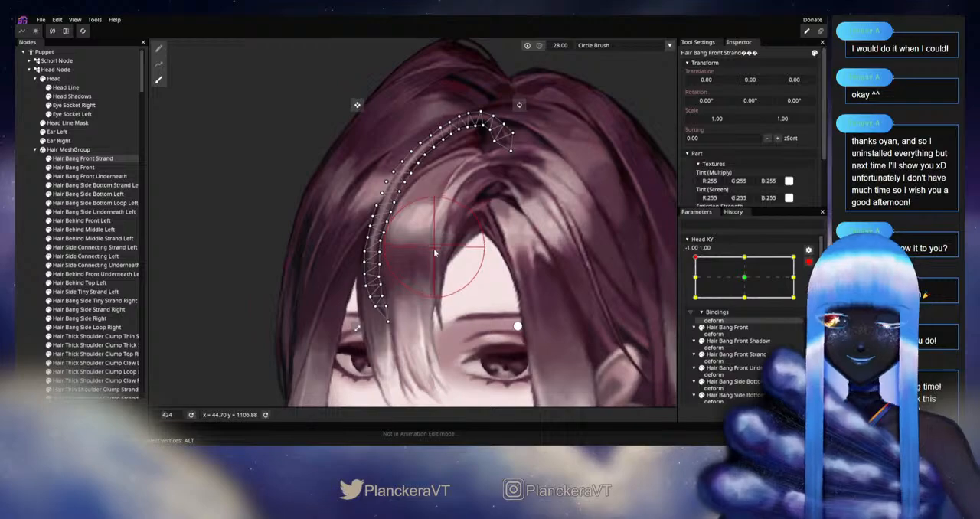
Step: Smooth the outer-edge vertices midway along Hair Bang Front Strand with the Circle Brush, and deselect the strand
{"action": "left_click_drag", "start_coordinate": [434, 246], "coordinate": [428, 327]}
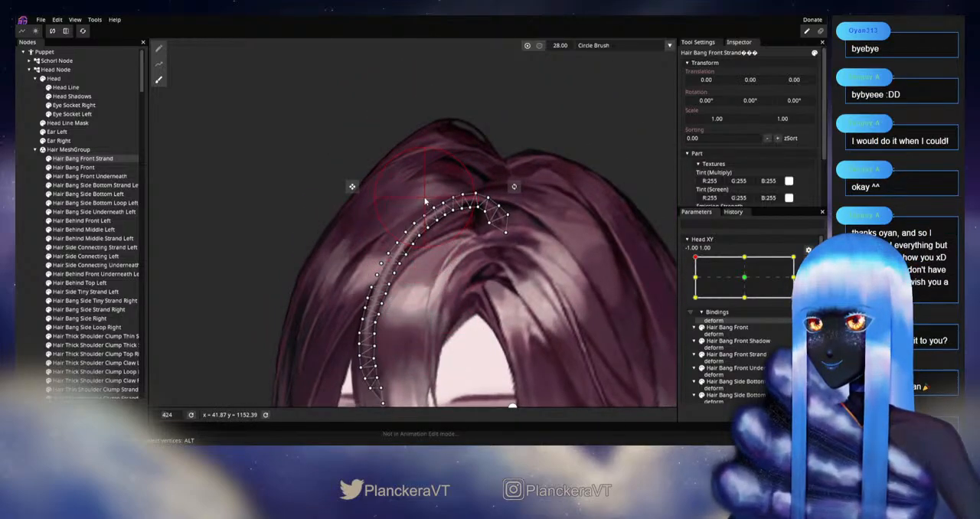
{"action": "left_click_drag", "start_coordinate": [391, 244], "coordinate": [389, 225]}
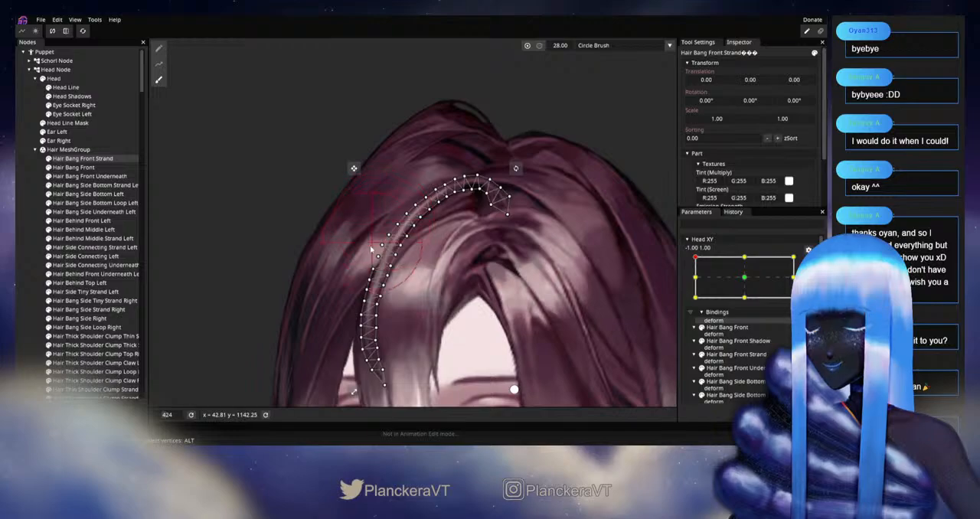
{"action": "left_click", "coordinate": [17, 295]}
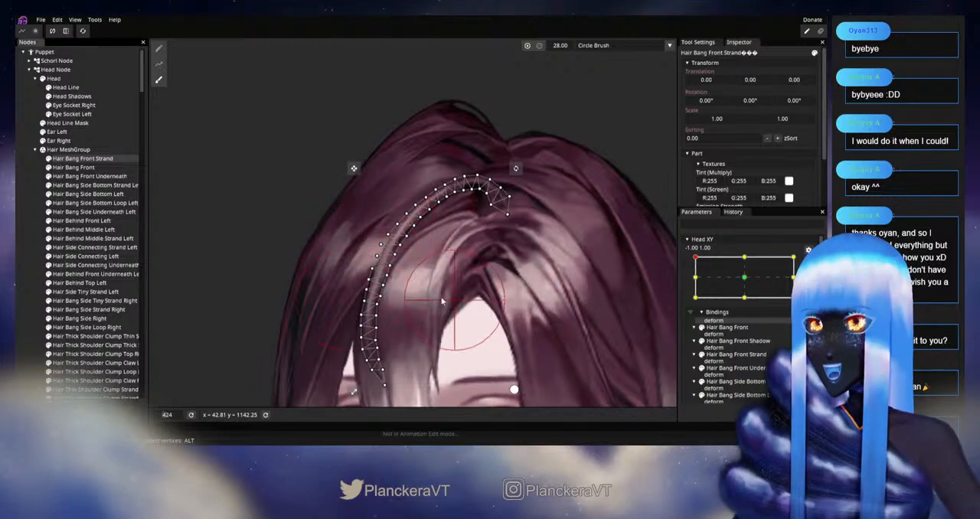
{"action": "left_click", "coordinate": [37, 293]}
{"action": "scroll", "coordinate": [547, 331], "scroll_direction": "down", "scroll_amount": 2}
{"action": "scroll", "coordinate": [551, 330], "scroll_direction": "down", "scroll_amount": 3}
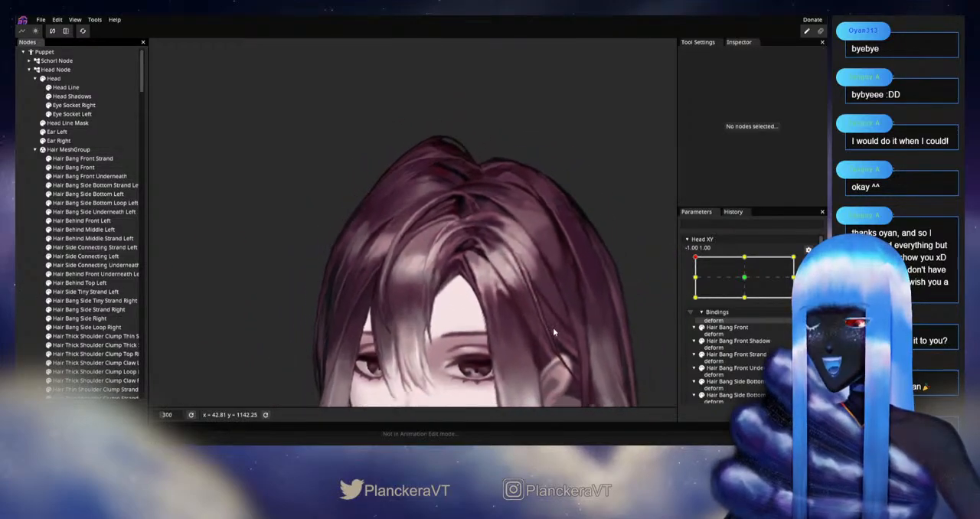
Step: Disarm Head XY and move the head around the -1.00, 1.00 corner to check how the front strand follows
{"action": "left_click_drag", "start_coordinate": [555, 332], "coordinate": [514, 268]}
{"action": "left_click", "coordinate": [808, 261]}
{"action": "left_click_drag", "start_coordinate": [603, 308], "coordinate": [635, 297]}
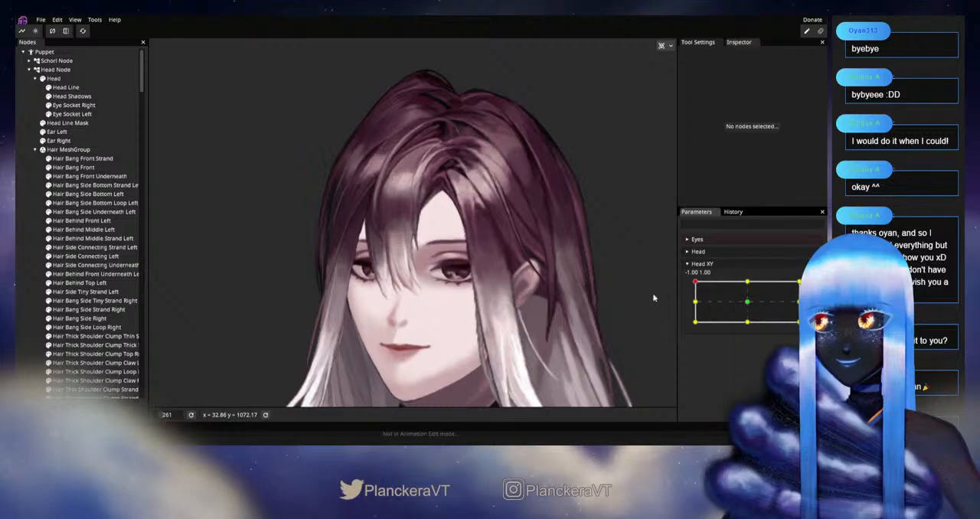
{"action": "mouse_move", "coordinate": [696, 284]}
{"action": "left_mouse_down"}
{"action": "mouse_move", "coordinate": [695, 323]}
{"action": "mouse_move", "coordinate": [692, 282]}
{"action": "mouse_move", "coordinate": [718, 279]}
{"action": "mouse_move", "coordinate": [684, 281]}
{"action": "left_mouse_up"}
{"action": "left_click_drag", "start_coordinate": [470, 258], "coordinate": [517, 339]}
{"action": "scroll", "coordinate": [552, 323], "scroll_direction": "up", "scroll_amount": 2}
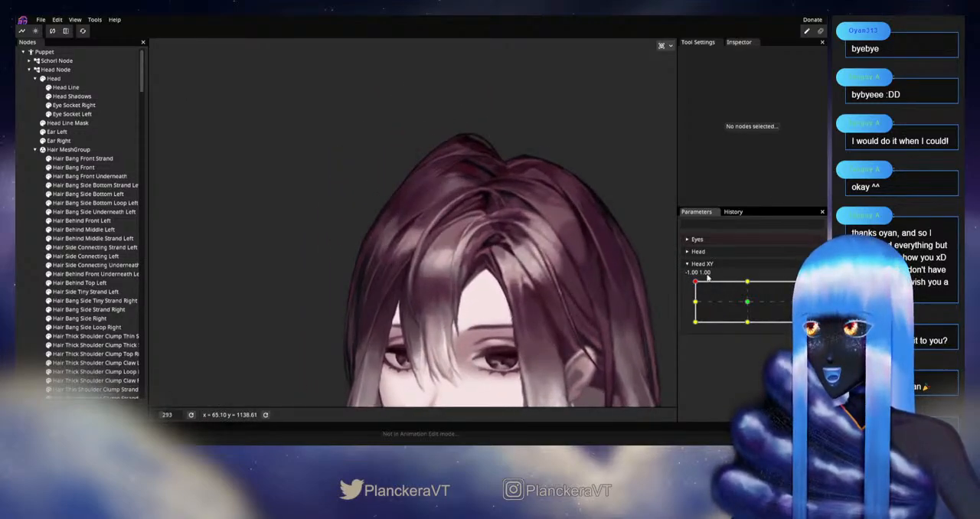
{"action": "mouse_move", "coordinate": [695, 283]}
{"action": "left_mouse_down"}
{"action": "mouse_move", "coordinate": [694, 303]}
{"action": "mouse_move", "coordinate": [693, 281]}
{"action": "left_mouse_up"}
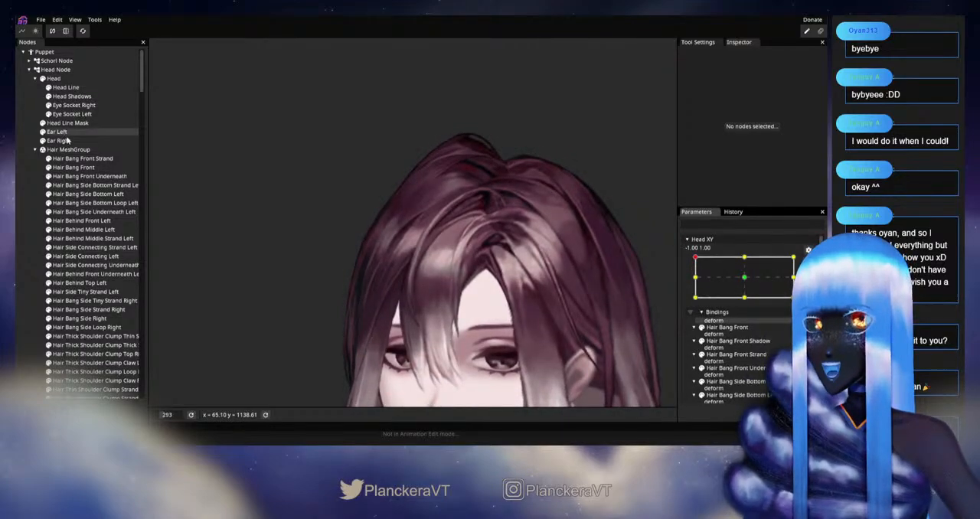
Step: Arm Head XY at -1.00, 1.00, further refine Hair Bang Front Strand's curve with the 28.00 Circle Brush, and deselect it
{"action": "left_click", "coordinate": [80, 158]}
{"action": "scroll", "coordinate": [254, 252], "scroll_direction": "up", "scroll_amount": 2}
{"action": "left_click", "coordinate": [158, 80]}
{"action": "scroll", "coordinate": [295, 278], "scroll_direction": "up", "scroll_amount": 2}
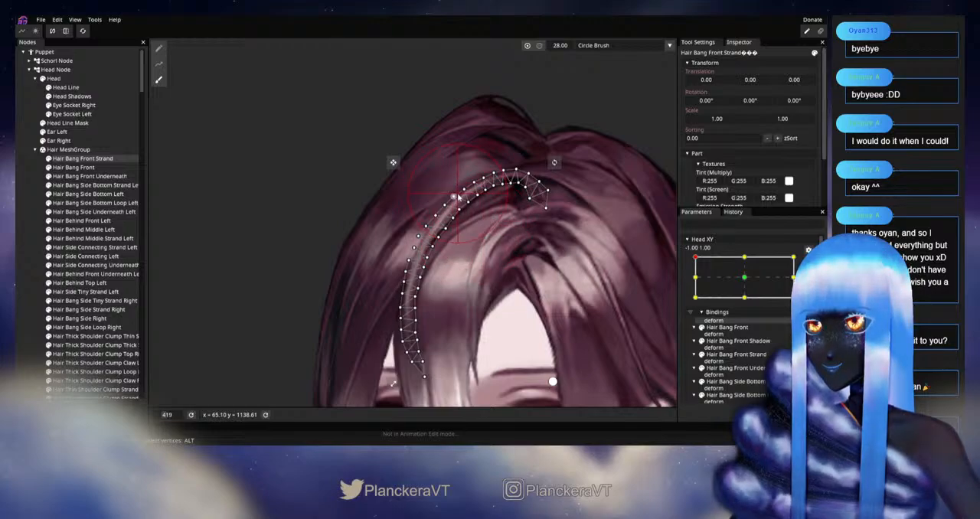
{"action": "left_click", "coordinate": [21, 301]}
Step: Disarm Head XY and sweep the head repeatedly away from and back to -1.00, 1.00 to recheck the strand's motion
{"action": "scroll", "coordinate": [527, 326], "scroll_direction": "down", "scroll_amount": 4}
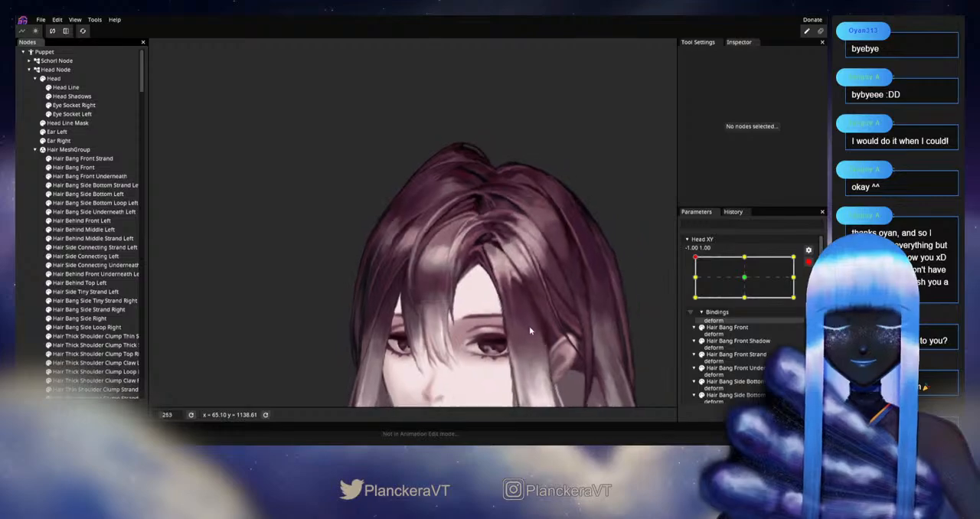
{"action": "scroll", "coordinate": [582, 280], "scroll_direction": "down", "scroll_amount": 1}
{"action": "left_click", "coordinate": [808, 262]}
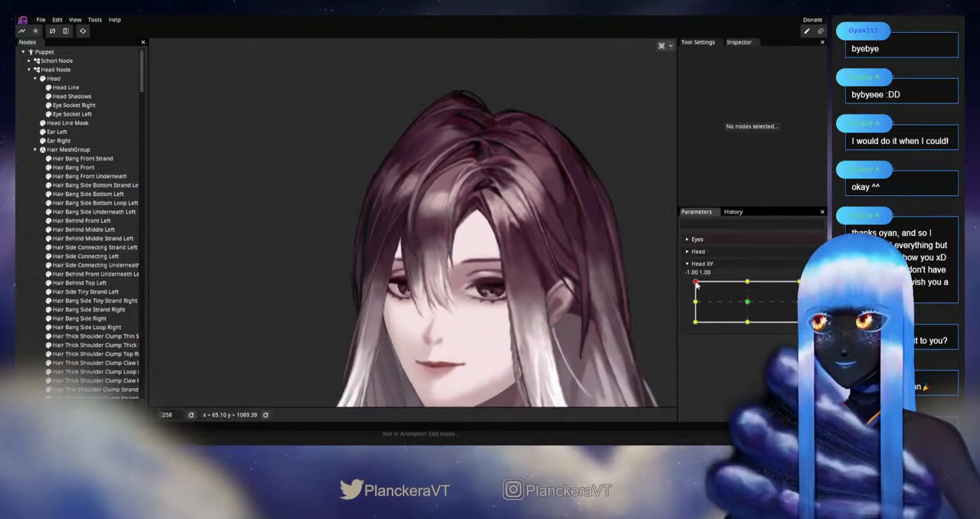
{"action": "mouse_move", "coordinate": [696, 284]}
{"action": "left_mouse_down"}
{"action": "mouse_move", "coordinate": [695, 303]}
{"action": "mouse_move", "coordinate": [693, 284]}
{"action": "left_mouse_up"}
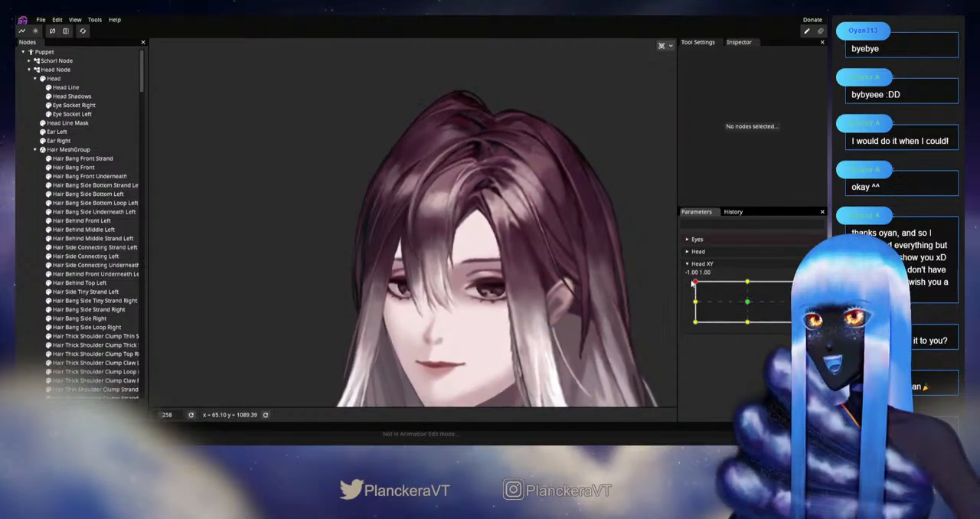
{"action": "mouse_move", "coordinate": [695, 284]}
{"action": "left_mouse_down"}
{"action": "mouse_move", "coordinate": [695, 303]}
{"action": "mouse_move", "coordinate": [695, 280]}
{"action": "left_mouse_up"}
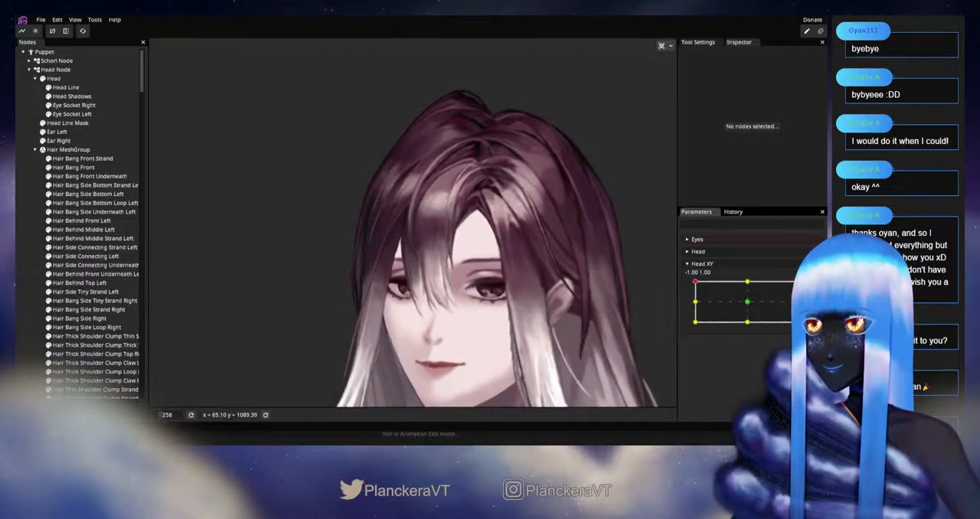
Step: Rearm Head XY at -1.00, 1.00, fine-tune the lower end of Hair Bang Front Strand with the 28.00 Circle Brush, and deselect it
{"action": "left_click", "coordinate": [811, 290]}
{"action": "scroll", "coordinate": [327, 340], "scroll_direction": "up", "scroll_amount": 5}
{"action": "scroll", "coordinate": [376, 335], "scroll_direction": "up", "scroll_amount": 5}
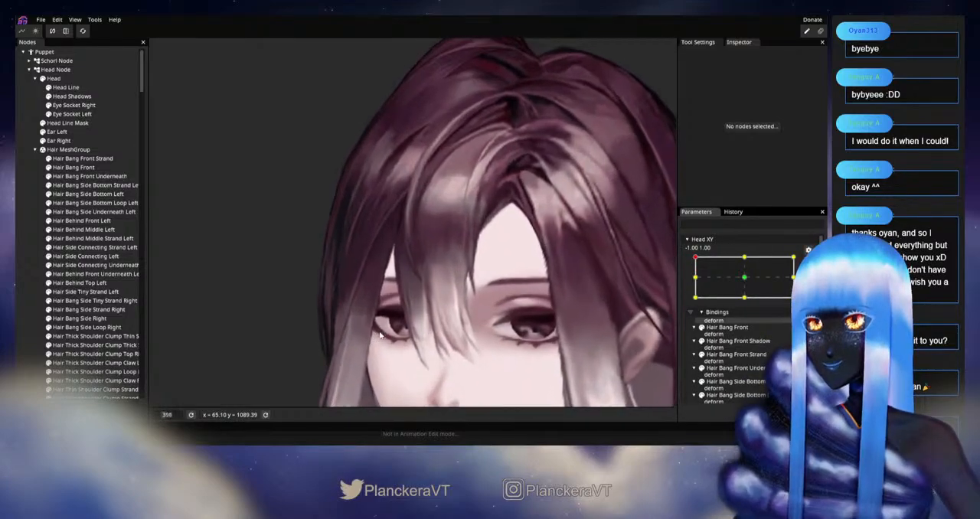
{"action": "left_click", "coordinate": [97, 159]}
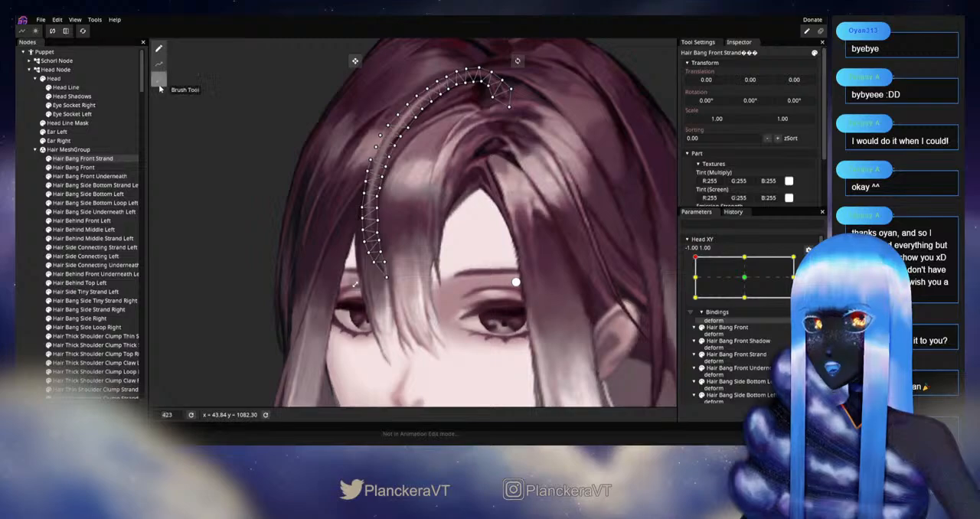
{"action": "left_click", "coordinate": [158, 80]}
{"action": "scroll", "coordinate": [367, 329], "scroll_direction": "up", "scroll_amount": 5}
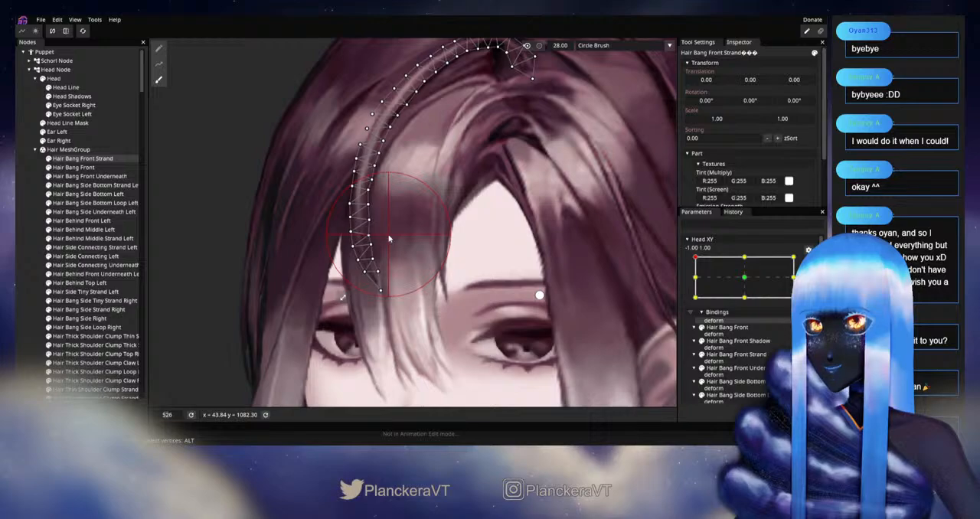
{"action": "left_click", "coordinate": [36, 242]}
Step: Disarm Head XY and swing the head around the -1.00, 1.00 corner to inspect the bangs and the hair parting
{"action": "scroll", "coordinate": [443, 285], "scroll_direction": "down", "scroll_amount": 2}
{"action": "scroll", "coordinate": [444, 285], "scroll_direction": "down", "scroll_amount": 4}
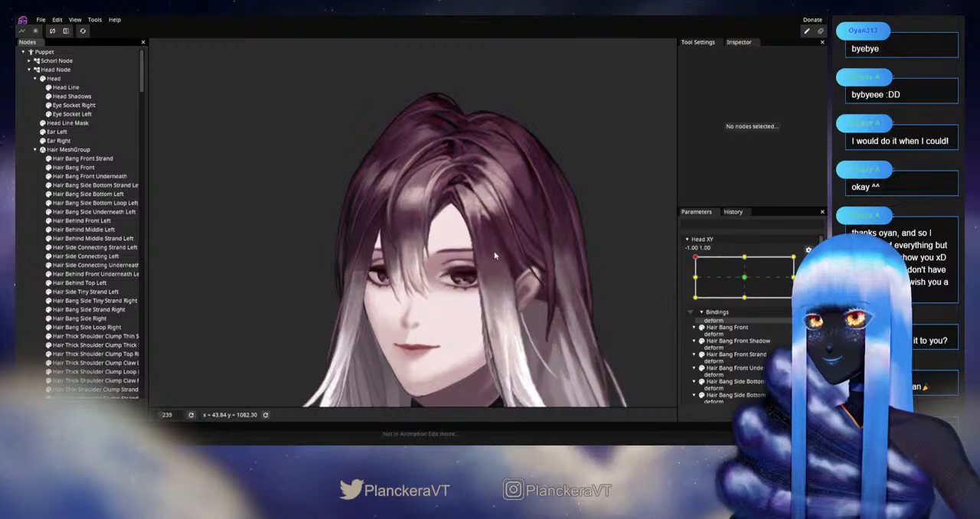
{"action": "left_click", "coordinate": [804, 262]}
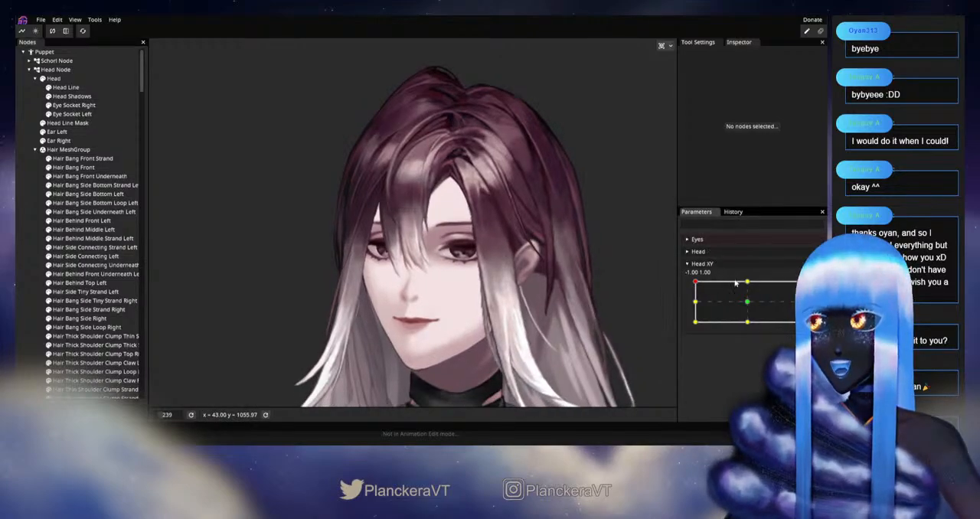
{"action": "mouse_move", "coordinate": [695, 283]}
{"action": "left_mouse_down"}
{"action": "mouse_move", "coordinate": [692, 302]}
{"action": "mouse_move", "coordinate": [693, 282]}
{"action": "mouse_move", "coordinate": [741, 322]}
{"action": "mouse_move", "coordinate": [679, 320]}
{"action": "mouse_move", "coordinate": [655, 289]}
{"action": "mouse_move", "coordinate": [679, 284]}
{"action": "mouse_move", "coordinate": [677, 302]}
{"action": "mouse_move", "coordinate": [695, 306]}
{"action": "mouse_move", "coordinate": [688, 280]}
{"action": "left_mouse_up"}
Step: Arm Head XY at -1.00, 1.00, reshape Hair Bang Front Strand's upper end near the parting with the 28.00 Circle Brush, and deselect it
{"action": "left_click", "coordinate": [812, 290]}
{"action": "scroll", "coordinate": [462, 251], "scroll_direction": "up", "scroll_amount": 6}
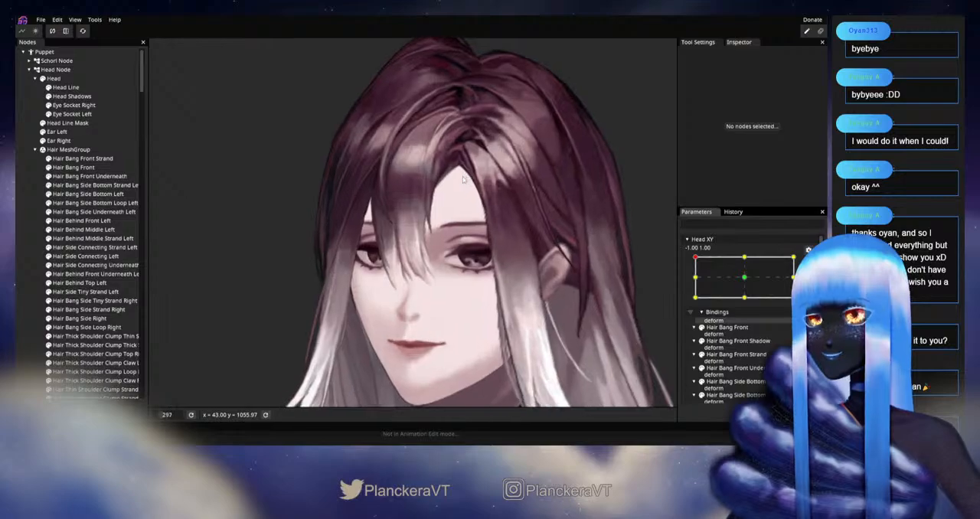
{"action": "scroll", "coordinate": [463, 251], "scroll_direction": "up", "scroll_amount": 2}
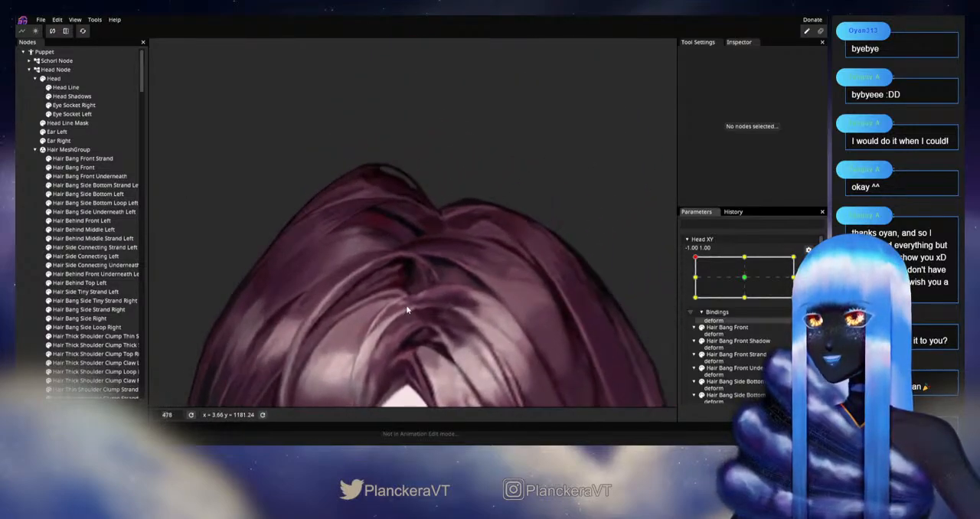
{"action": "left_click", "coordinate": [82, 159]}
{"action": "left_click", "coordinate": [159, 79]}
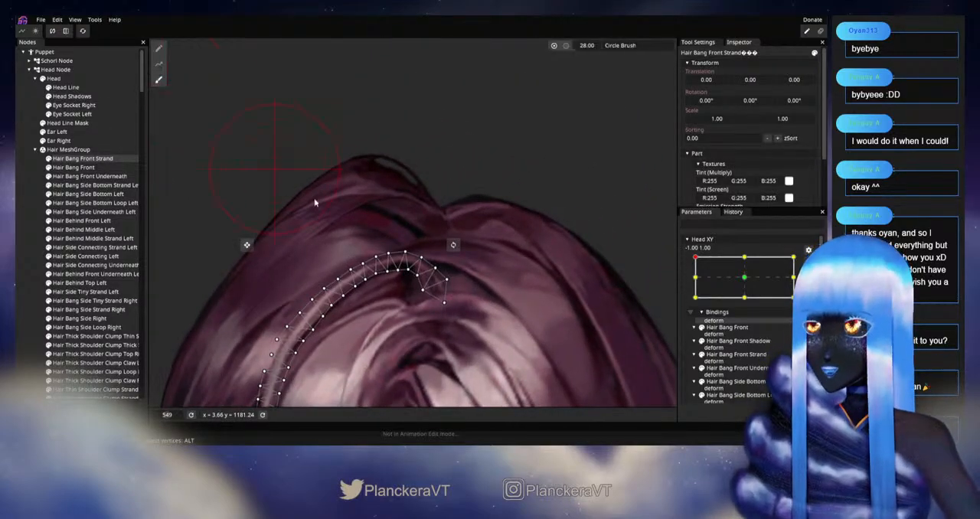
{"action": "scroll", "coordinate": [307, 199], "scroll_direction": "up", "scroll_amount": 1}
{"action": "left_click_drag", "start_coordinate": [445, 291], "coordinate": [393, 284]}
{"action": "mouse_move", "coordinate": [448, 307]}
{"action": "left_mouse_down"}
{"action": "mouse_move", "coordinate": [406, 306]}
{"action": "mouse_move", "coordinate": [441, 293]}
{"action": "left_mouse_up"}
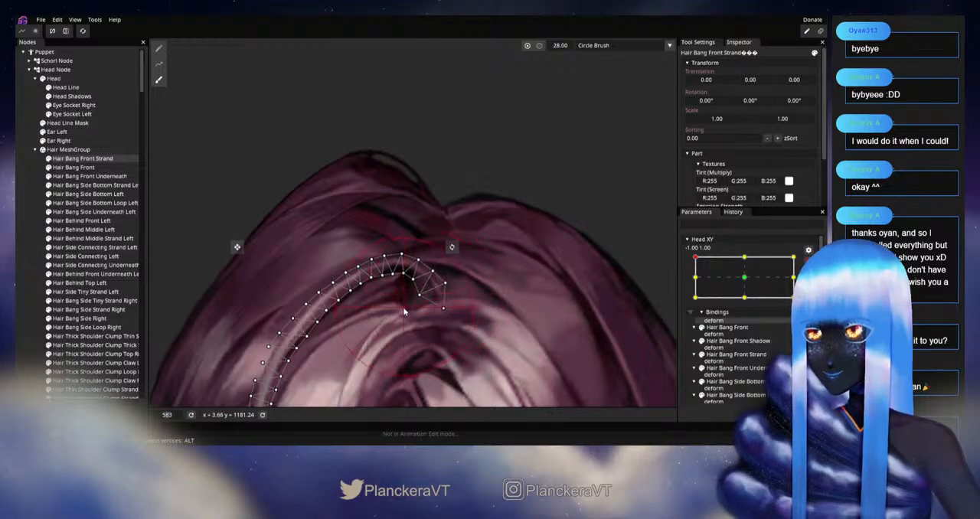
{"action": "left_click_drag", "start_coordinate": [402, 313], "coordinate": [401, 315]}
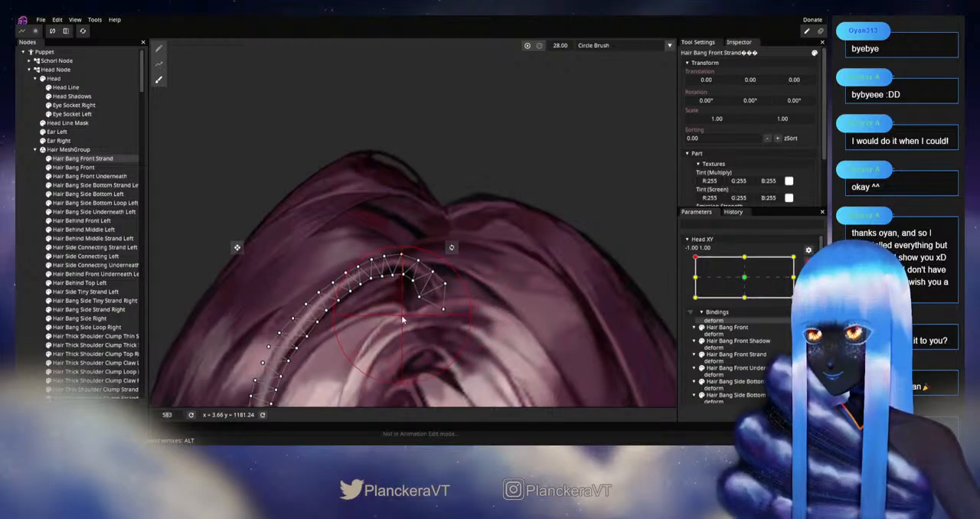
{"action": "left_click", "coordinate": [27, 282]}
Step: Disarm Head XY and move the head around -1.00, 1.00 to check the strand's reshaped upper end
{"action": "scroll", "coordinate": [476, 349], "scroll_direction": "down", "scroll_amount": 5}
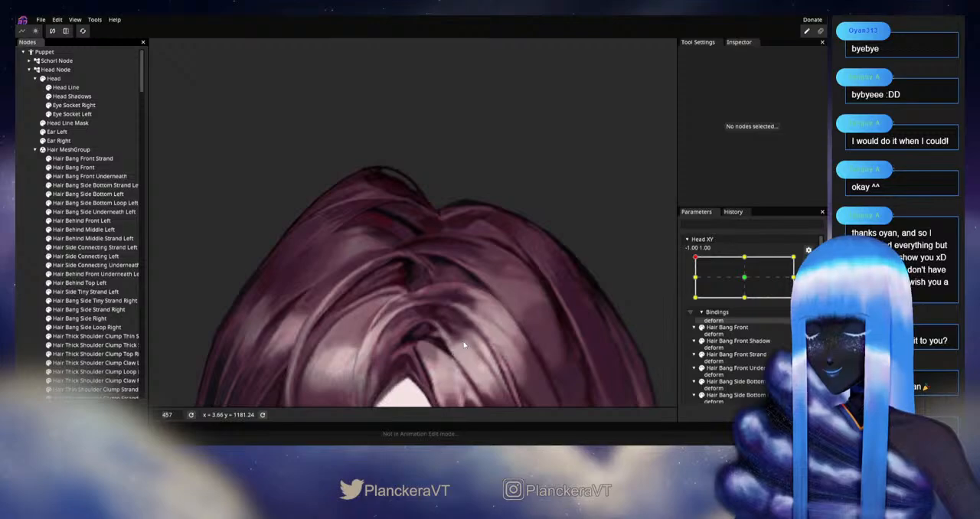
{"action": "scroll", "coordinate": [476, 349], "scroll_direction": "down", "scroll_amount": 4}
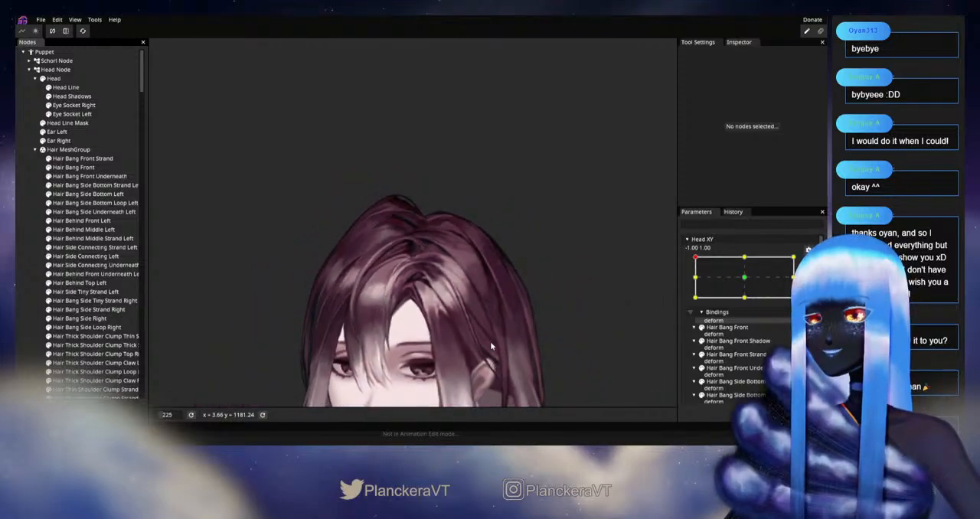
{"action": "left_click", "coordinate": [808, 262]}
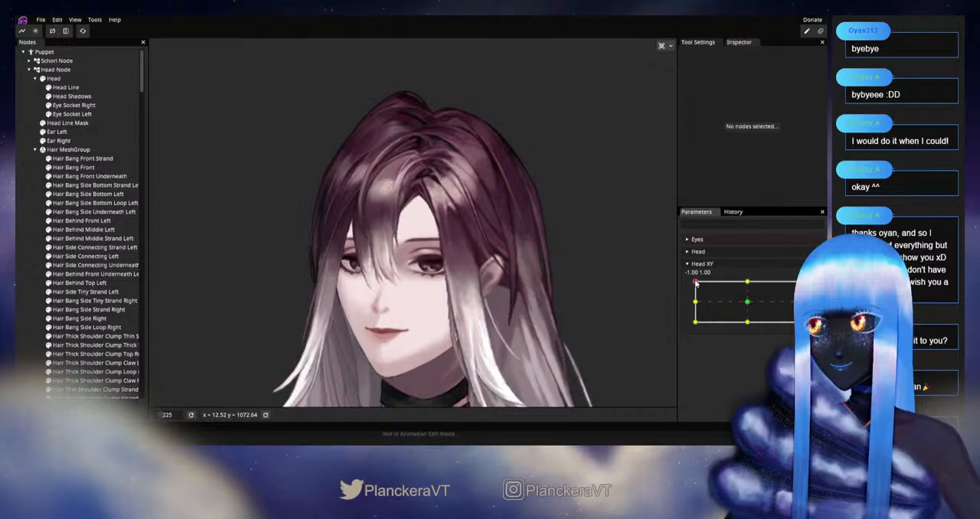
{"action": "mouse_move", "coordinate": [695, 284]}
{"action": "left_mouse_down"}
{"action": "mouse_move", "coordinate": [694, 304]}
{"action": "mouse_move", "coordinate": [693, 283]}
{"action": "mouse_move", "coordinate": [744, 283]}
{"action": "mouse_move", "coordinate": [695, 285]}
{"action": "mouse_move", "coordinate": [696, 306]}
{"action": "mouse_move", "coordinate": [694, 282]}
{"action": "left_mouse_up"}
Step: Arm Head XY at -1.00, 1.00, nudge the upper and lower mesh vertices of Hair Behind Front Underneath Left near the parting, and deselect it
{"action": "scroll", "coordinate": [397, 256], "scroll_direction": "up", "scroll_amount": 10}
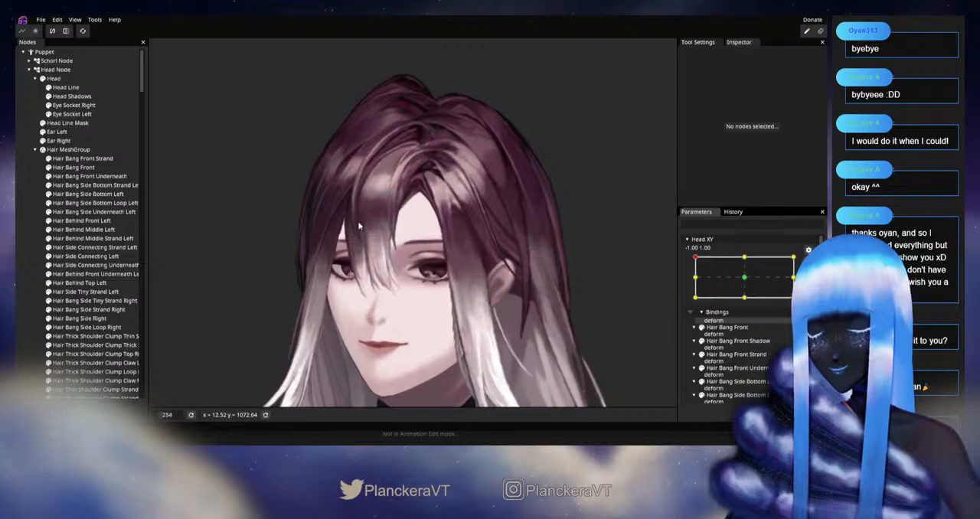
{"action": "left_click_drag", "start_coordinate": [397, 256], "coordinate": [391, 324]}
{"action": "scroll", "coordinate": [392, 325], "scroll_direction": "up", "scroll_amount": 5}
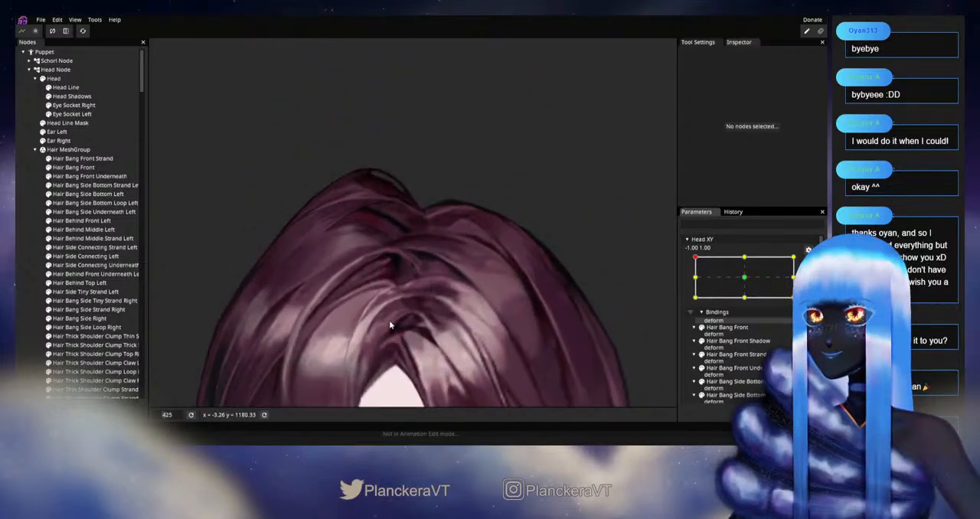
{"action": "scroll", "coordinate": [98, 276], "scroll_direction": "down", "scroll_amount": 3}
{"action": "scroll", "coordinate": [98, 276], "scroll_direction": "up", "scroll_amount": 3}
{"action": "left_click", "coordinate": [98, 274]}
{"action": "scroll", "coordinate": [409, 230], "scroll_direction": "up", "scroll_amount": 5}
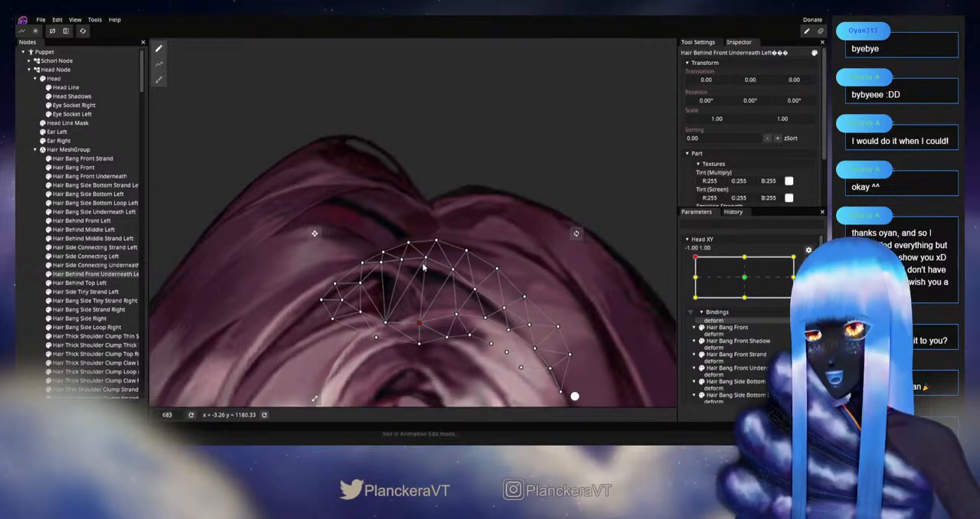
{"action": "left_click_drag", "start_coordinate": [419, 263], "coordinate": [424, 258]}
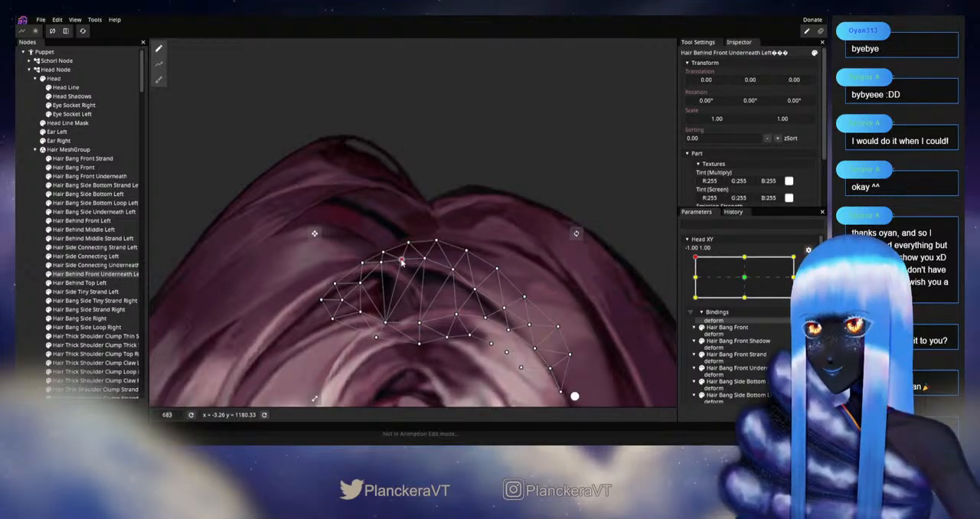
{"action": "left_click_drag", "start_coordinate": [392, 328], "coordinate": [394, 326]}
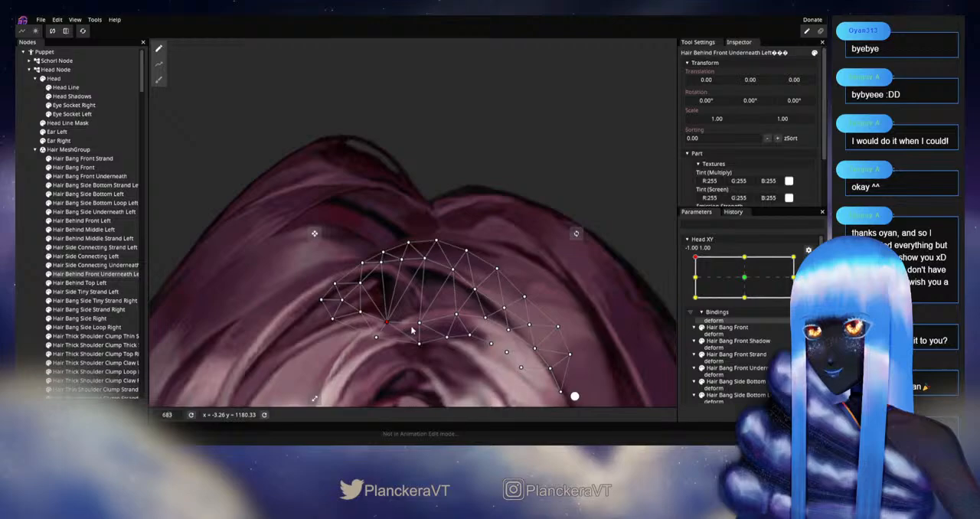
{"action": "left_click", "coordinate": [18, 257]}
{"action": "scroll", "coordinate": [481, 310], "scroll_direction": "down", "scroll_amount": 6}
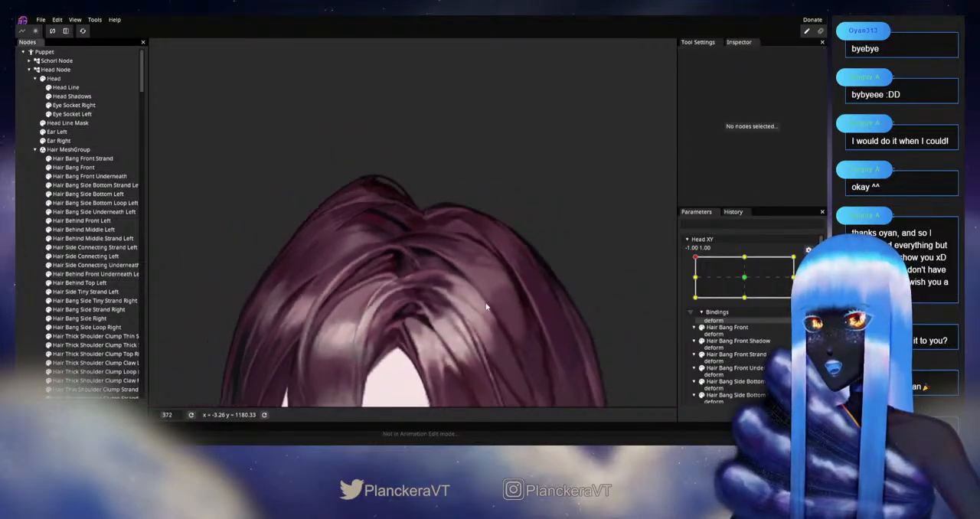
{"action": "scroll", "coordinate": [485, 308], "scroll_direction": "down", "scroll_amount": 4}
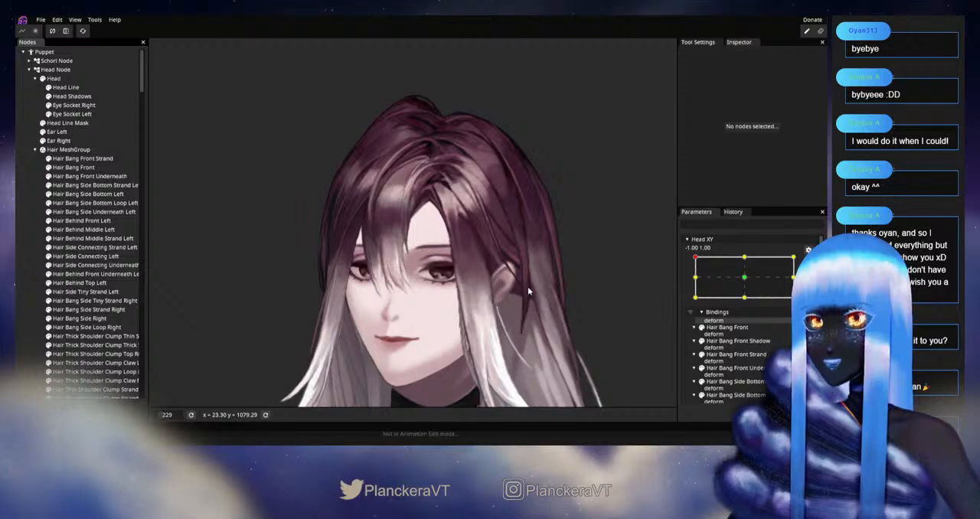
Step: Disarm Head XY and swing the head between the -1.00, 1.00 corner and the upper middle keypoint to check the hair parting
{"action": "left_click", "coordinate": [809, 262]}
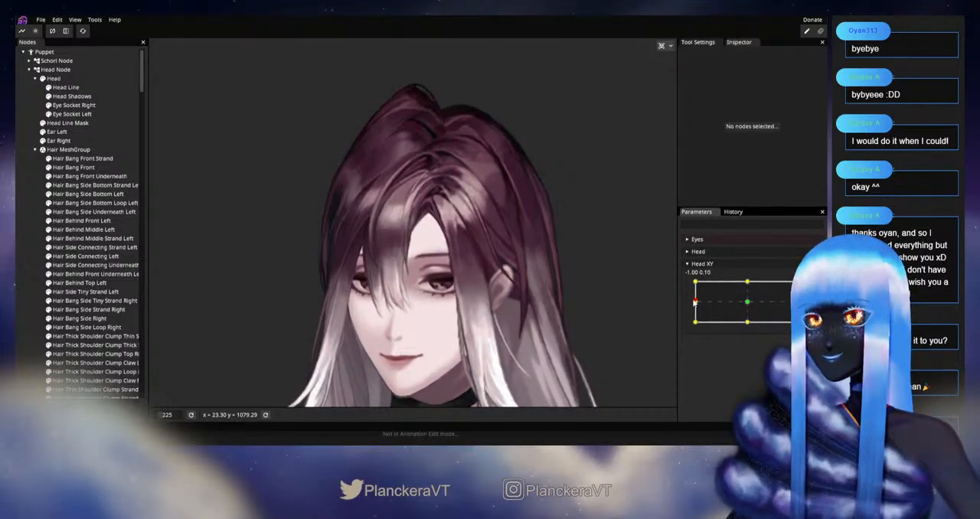
{"action": "left_click_drag", "start_coordinate": [695, 283], "coordinate": [749, 283]}
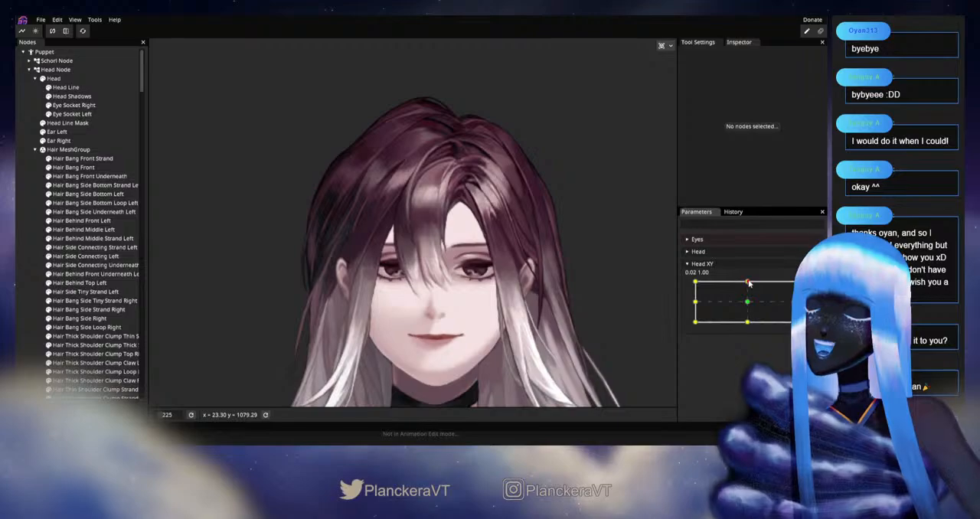
{"action": "left_click_drag", "start_coordinate": [749, 283], "coordinate": [694, 282]}
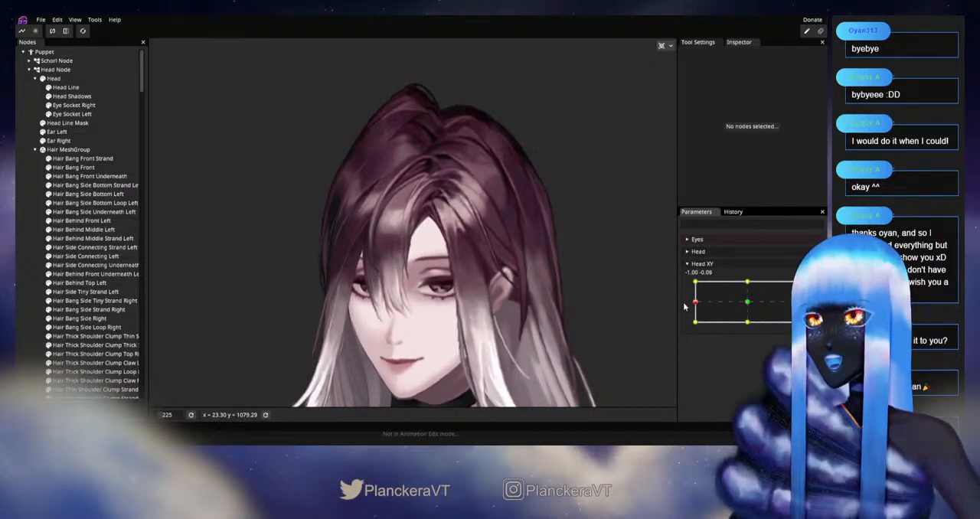
Step: Arm Head XY at -1.00, 1.00 and open Hair Bang Front Strand's mesh near the parting for deformation
{"action": "scroll", "coordinate": [389, 209], "scroll_direction": "up", "scroll_amount": 4}
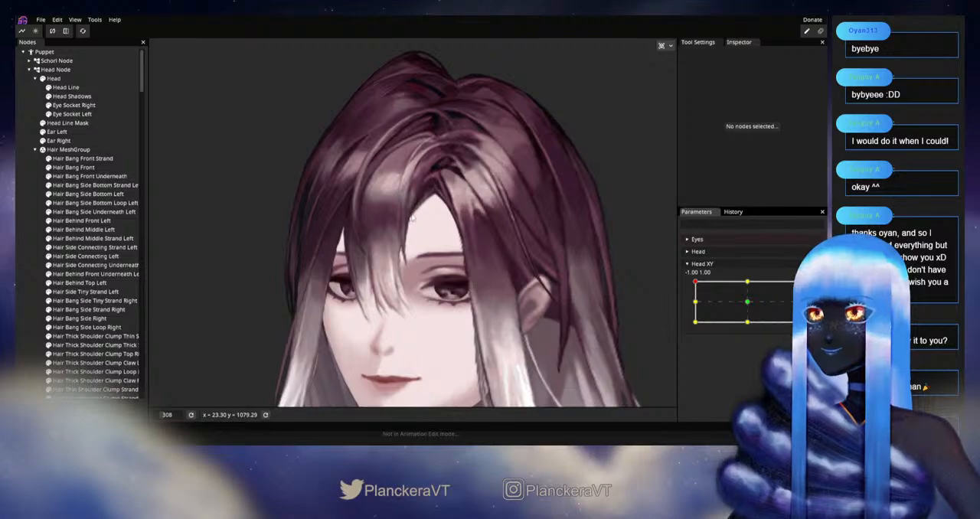
{"action": "left_click_drag", "start_coordinate": [426, 179], "coordinate": [450, 305]}
{"action": "scroll", "coordinate": [451, 304], "scroll_direction": "up", "scroll_amount": 2}
{"action": "scroll", "coordinate": [451, 306], "scroll_direction": "up", "scroll_amount": 2}
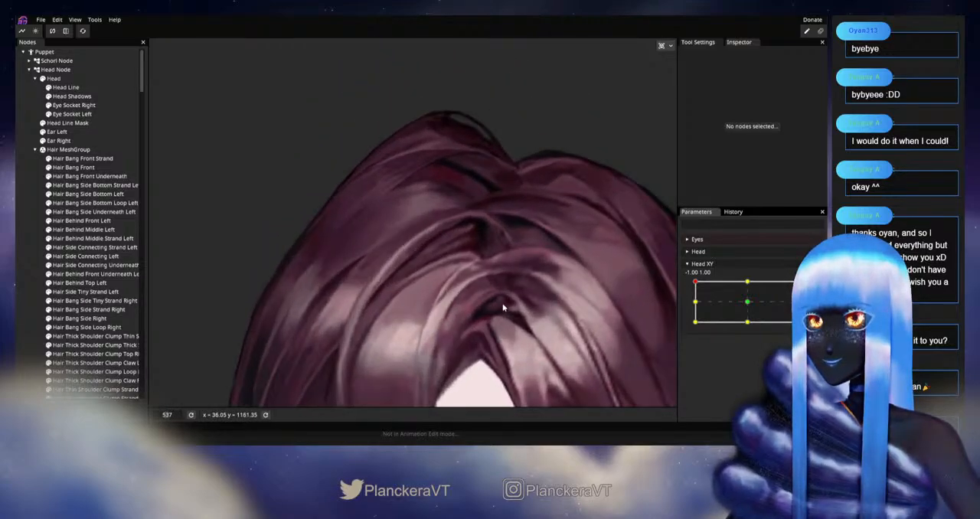
{"action": "scroll", "coordinate": [446, 320], "scroll_direction": "up", "scroll_amount": 2}
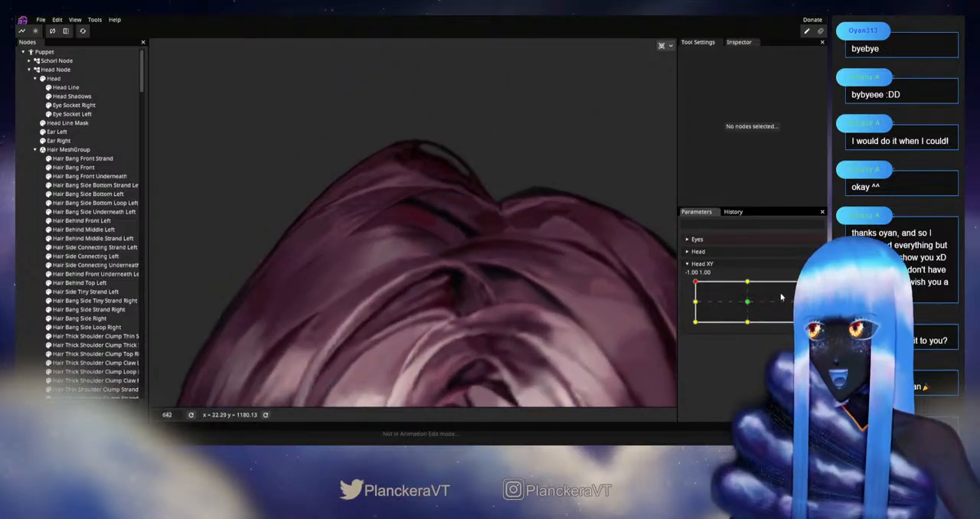
{"action": "left_click", "coordinate": [813, 289]}
{"action": "scroll", "coordinate": [453, 334], "scroll_direction": "up", "scroll_amount": 1}
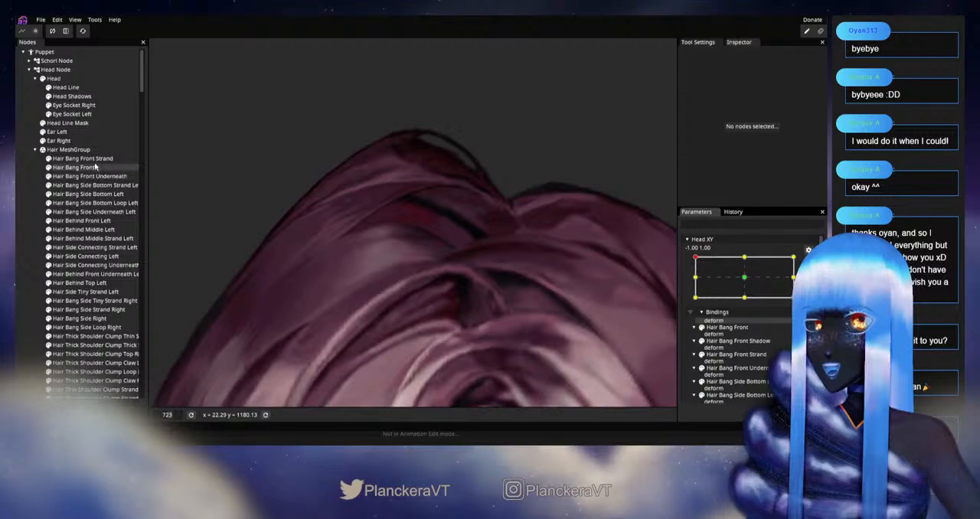
{"action": "left_click", "coordinate": [93, 159]}
{"action": "scroll", "coordinate": [352, 305], "scroll_direction": "up", "scroll_amount": 2}
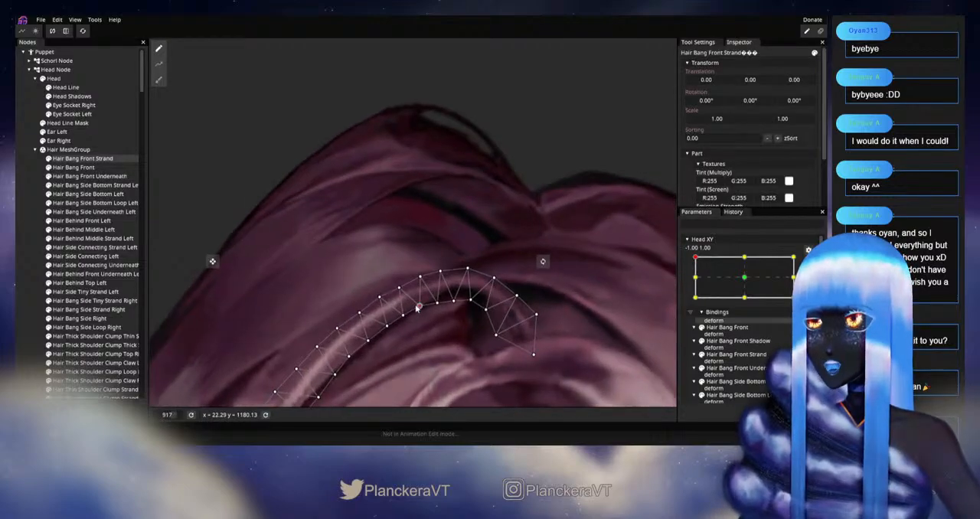
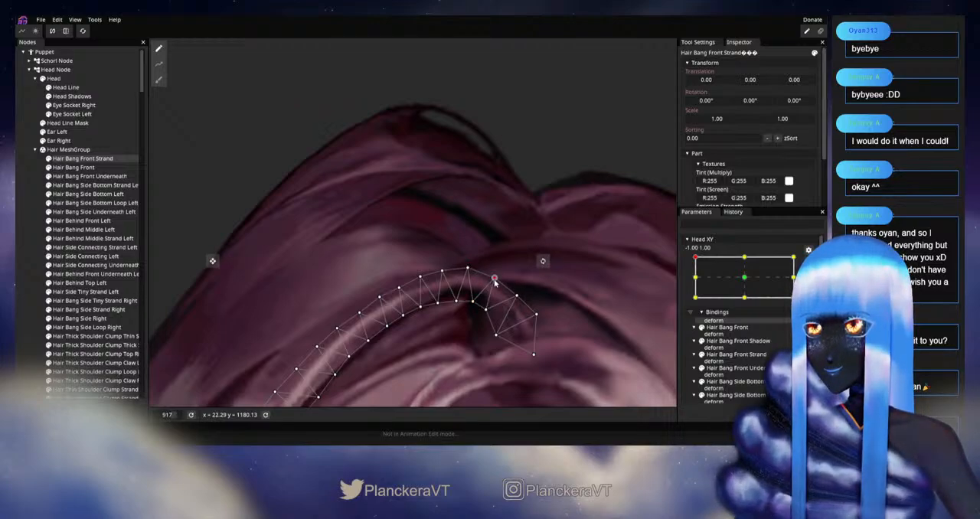
Step: Nudge the upper and lower edge vertices of Hair Bang Front Strand from the parting along its upper arch at Head XY -1.00, 1.00
{"action": "left_click_drag", "start_coordinate": [518, 283], "coordinate": [510, 248]}
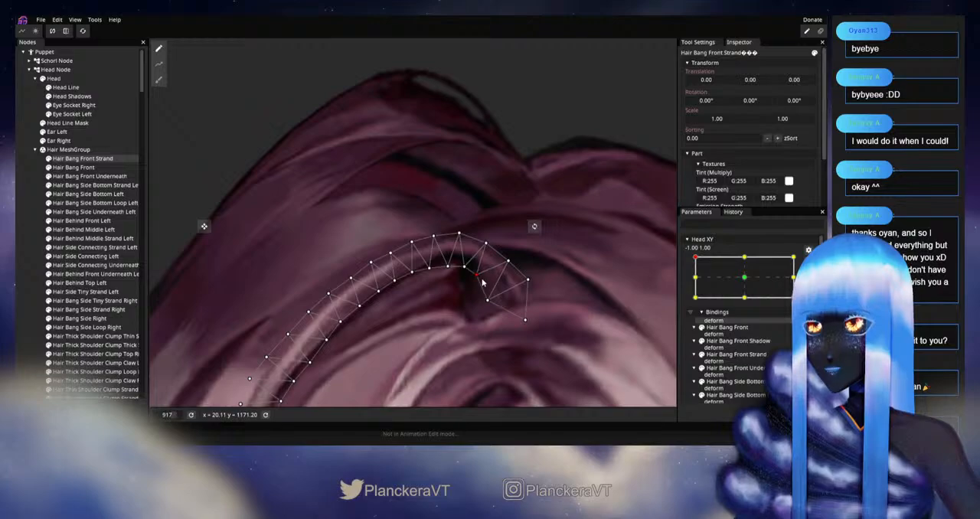
{"action": "left_click_drag", "start_coordinate": [438, 298], "coordinate": [494, 294]}
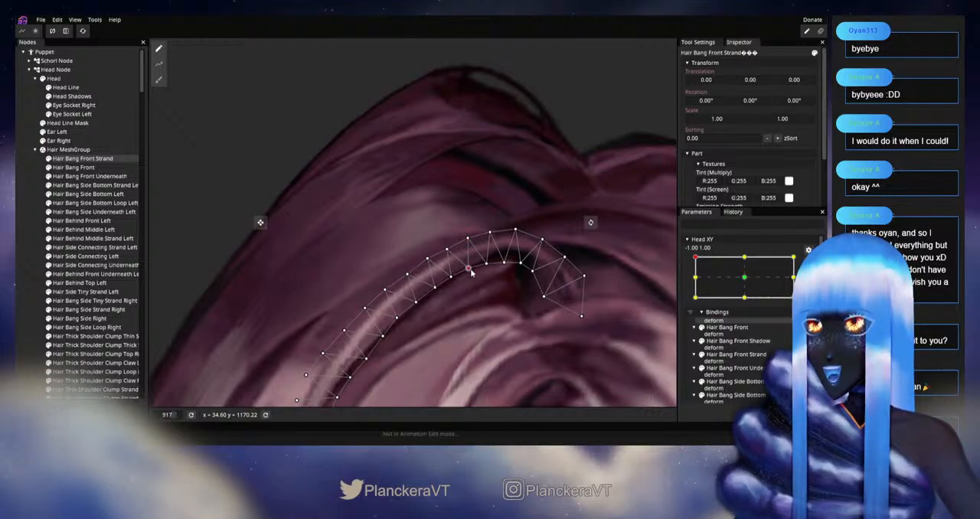
{"action": "left_click_drag", "start_coordinate": [452, 282], "coordinate": [470, 273]}
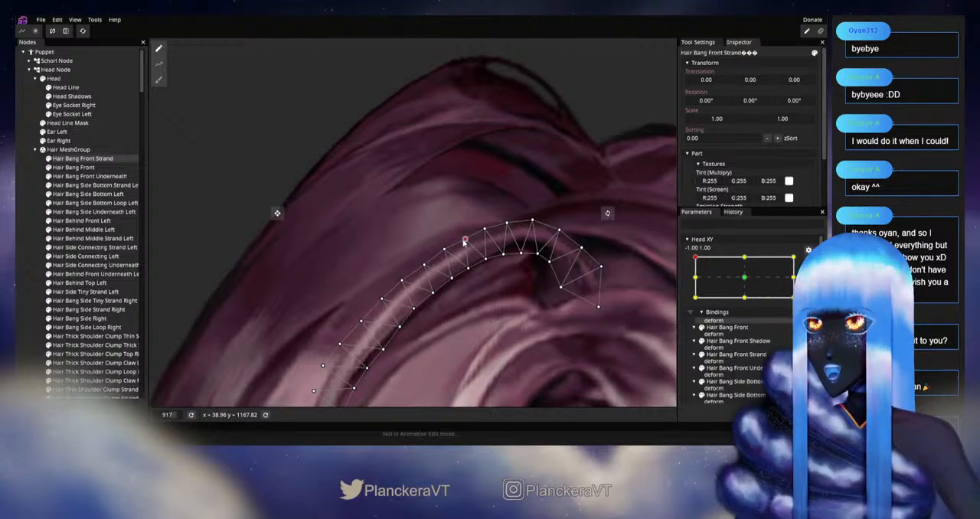
{"action": "left_click_drag", "start_coordinate": [463, 266], "coordinate": [483, 263]}
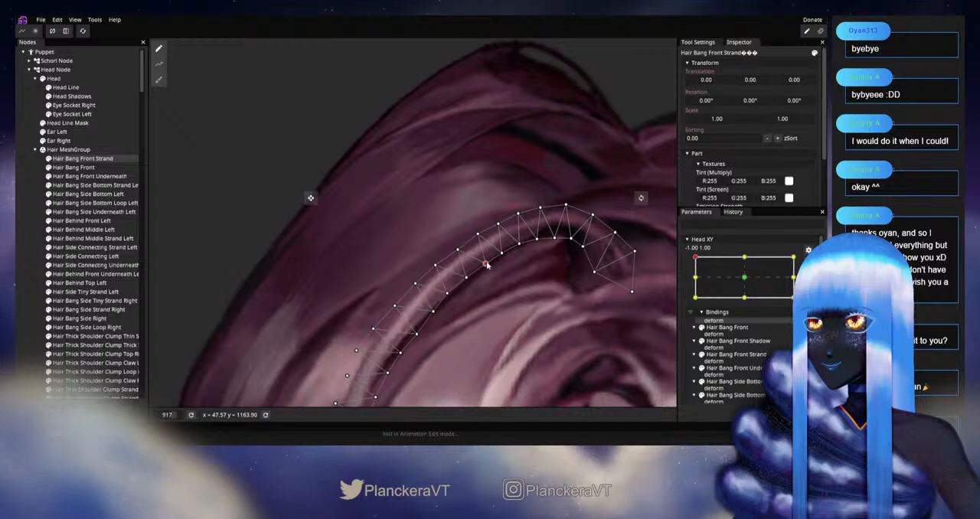
{"action": "left_click_drag", "start_coordinate": [471, 286], "coordinate": [492, 272]}
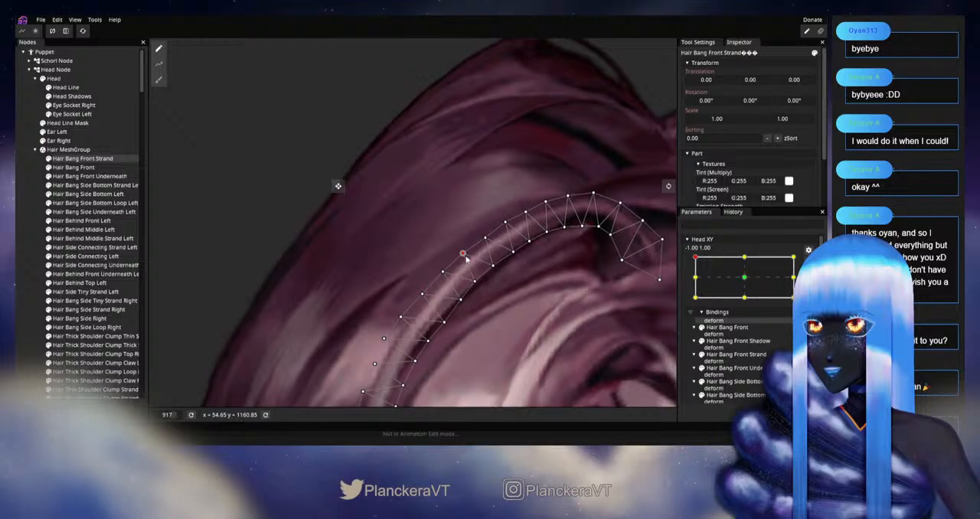
{"action": "left_click_drag", "start_coordinate": [466, 264], "coordinate": [496, 236]}
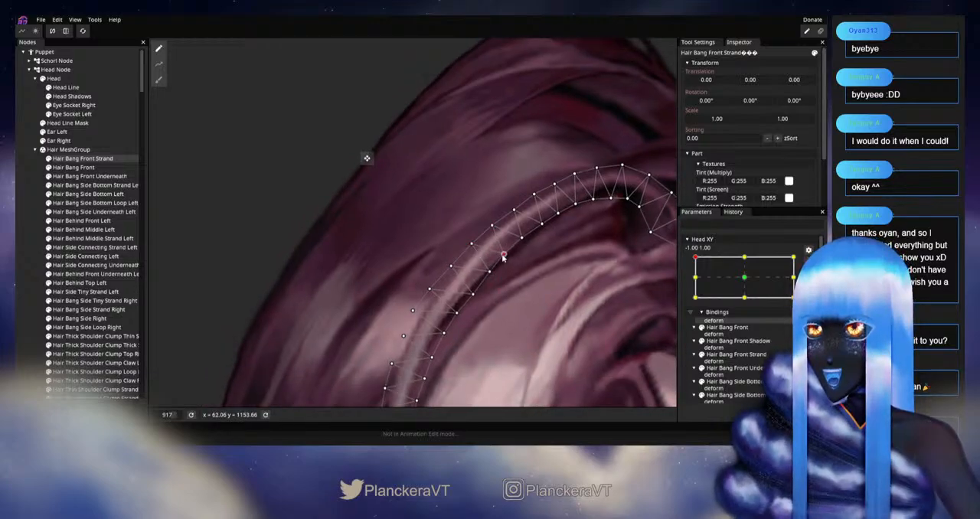
Step: Smooth the strand's edge vertices through the bend where it turns downward beside the face
{"action": "left_click_drag", "start_coordinate": [502, 270], "coordinate": [507, 245]}
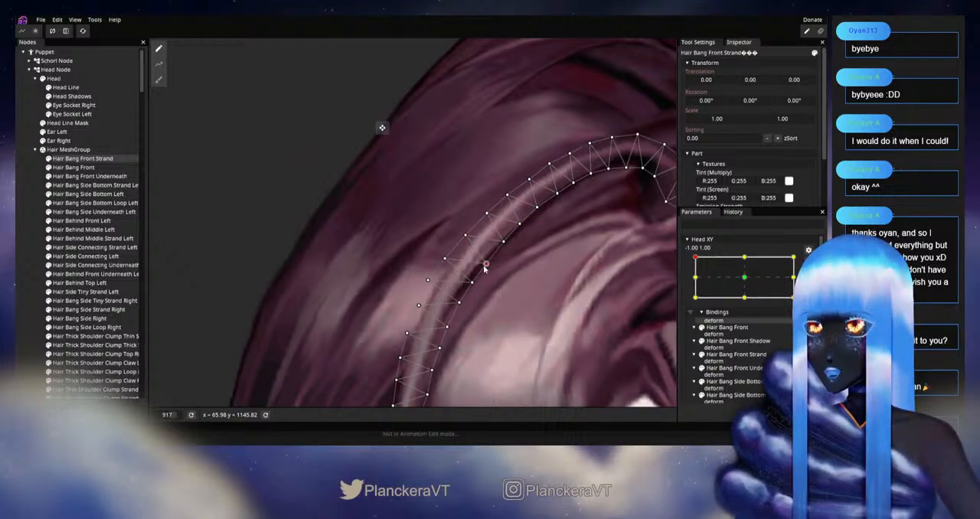
{"action": "left_click_drag", "start_coordinate": [483, 268], "coordinate": [510, 245]}
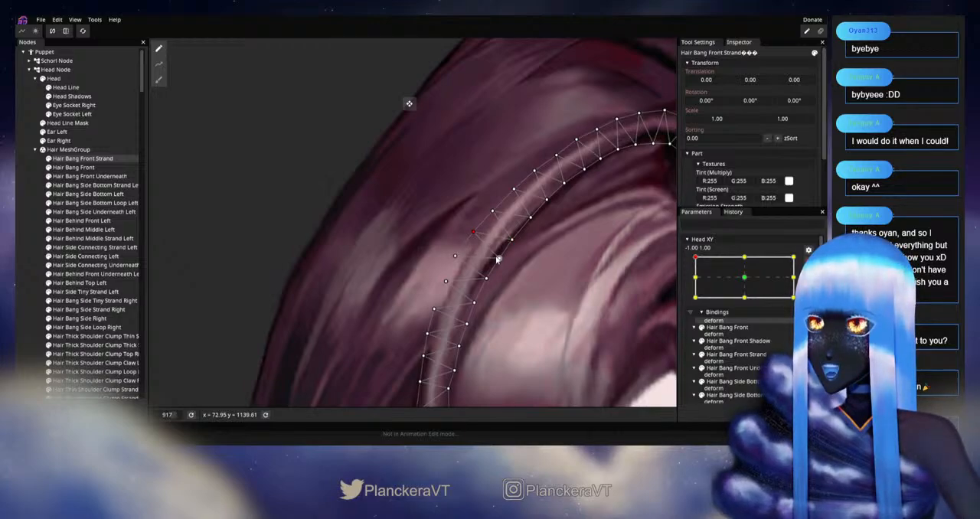
{"action": "left_click_drag", "start_coordinate": [499, 269], "coordinate": [521, 248]}
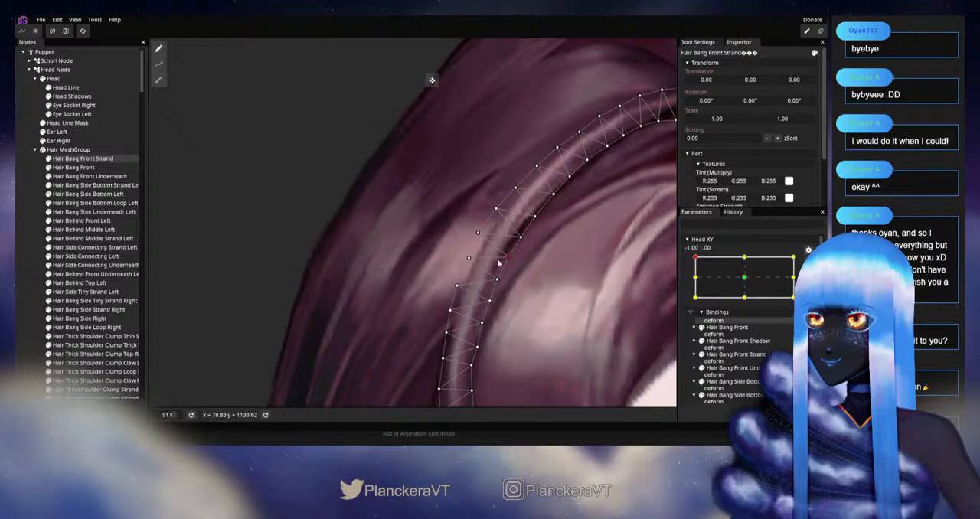
{"action": "left_click_drag", "start_coordinate": [500, 279], "coordinate": [509, 244]}
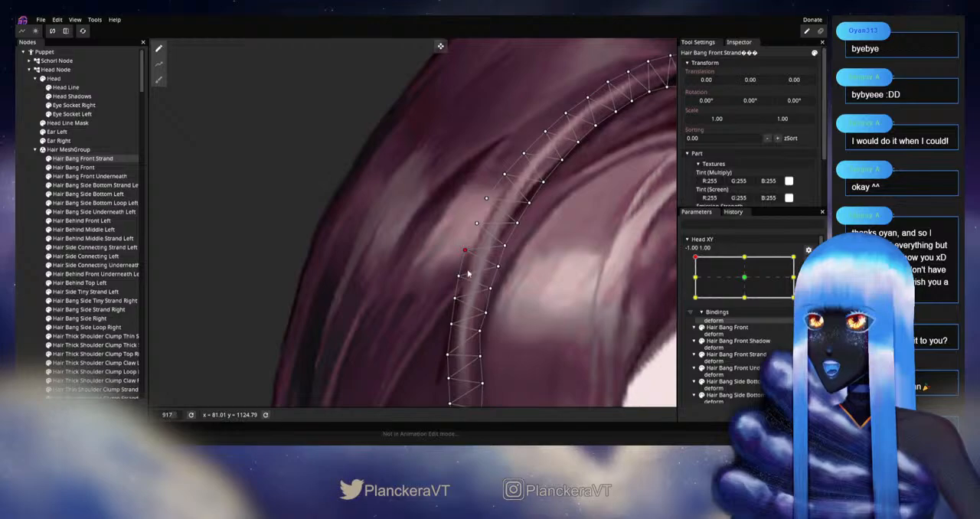
{"action": "left_click_drag", "start_coordinate": [467, 274], "coordinate": [480, 235]}
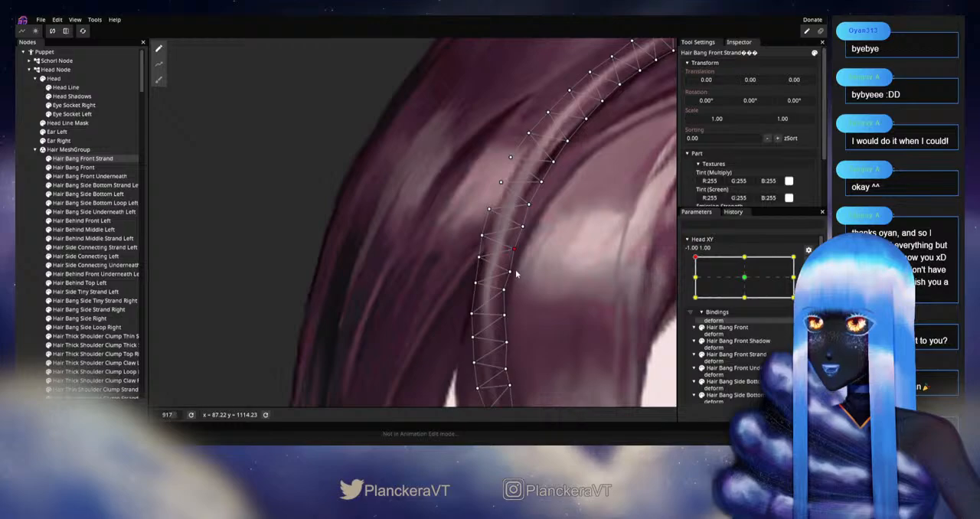
{"action": "left_click_drag", "start_coordinate": [516, 284], "coordinate": [524, 247]}
Step: Fine-tune both edges of the strand's lower section down to its tapered tip
{"action": "left_click_drag", "start_coordinate": [479, 276], "coordinate": [479, 267]}
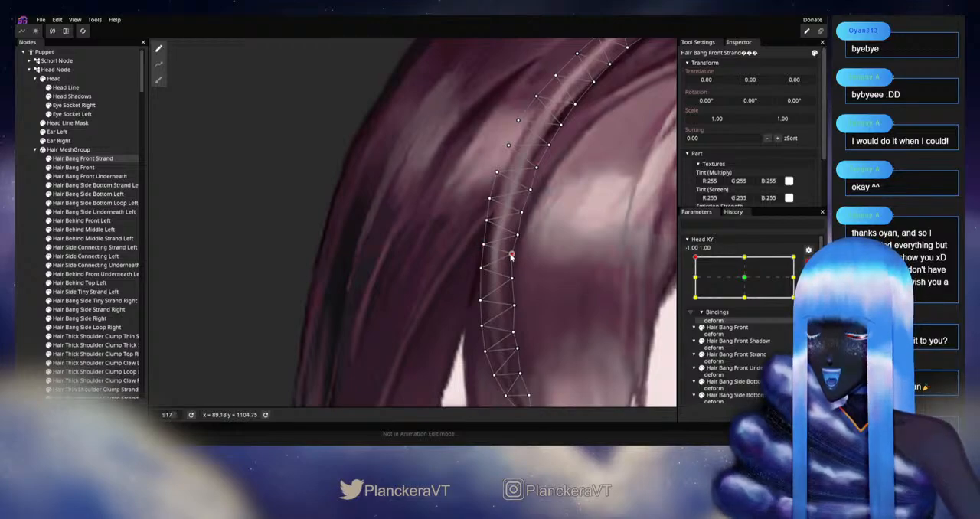
{"action": "scroll", "coordinate": [515, 261], "scroll_direction": "down", "scroll_amount": 2}
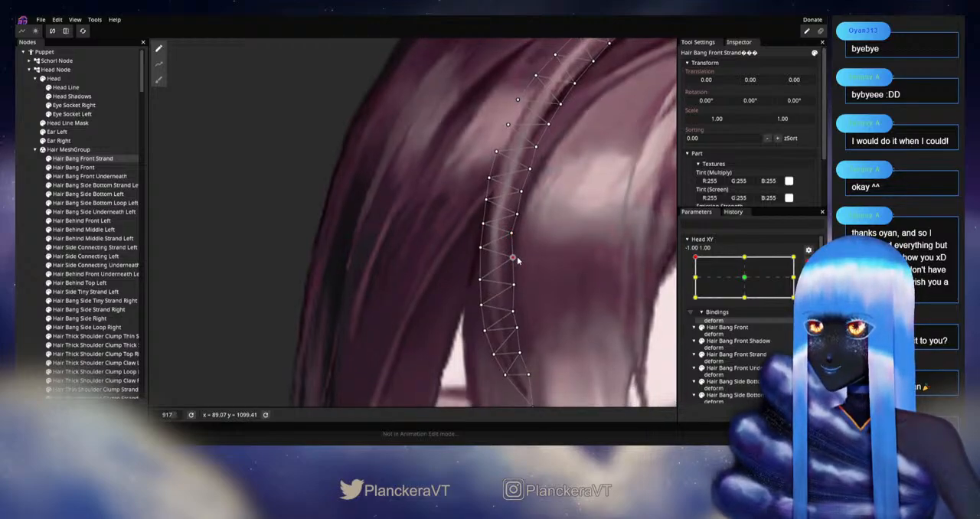
{"action": "scroll", "coordinate": [515, 262], "scroll_direction": "down", "scroll_amount": 2}
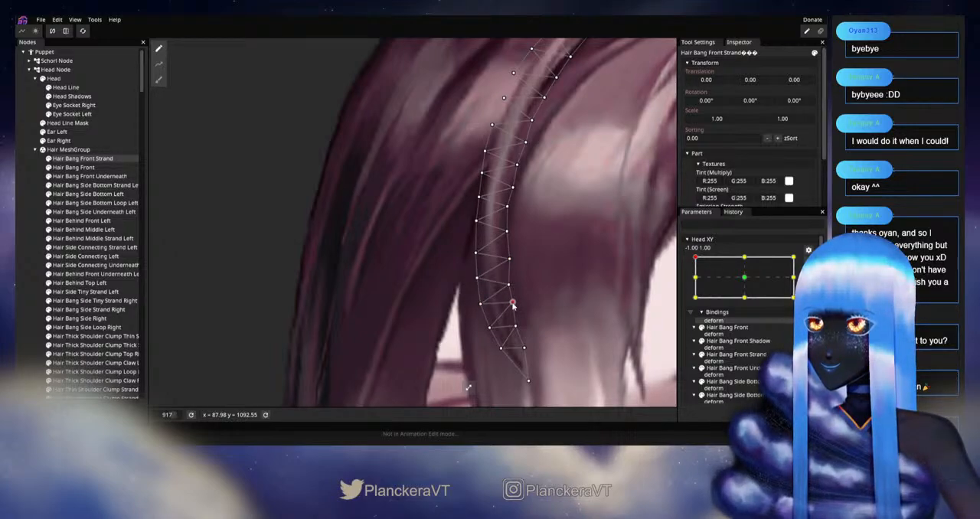
{"action": "left_click_drag", "start_coordinate": [534, 318], "coordinate": [503, 281]}
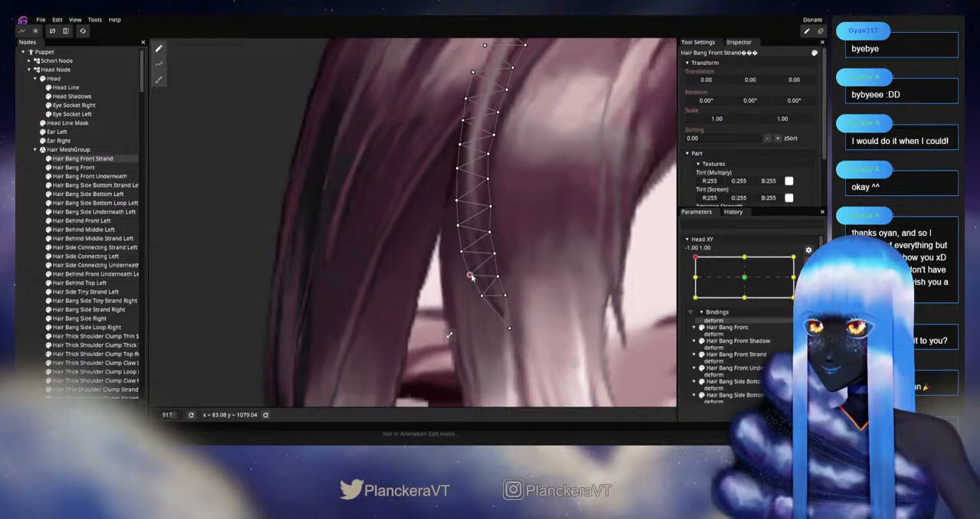
{"action": "left_click_drag", "start_coordinate": [471, 275], "coordinate": [470, 273]}
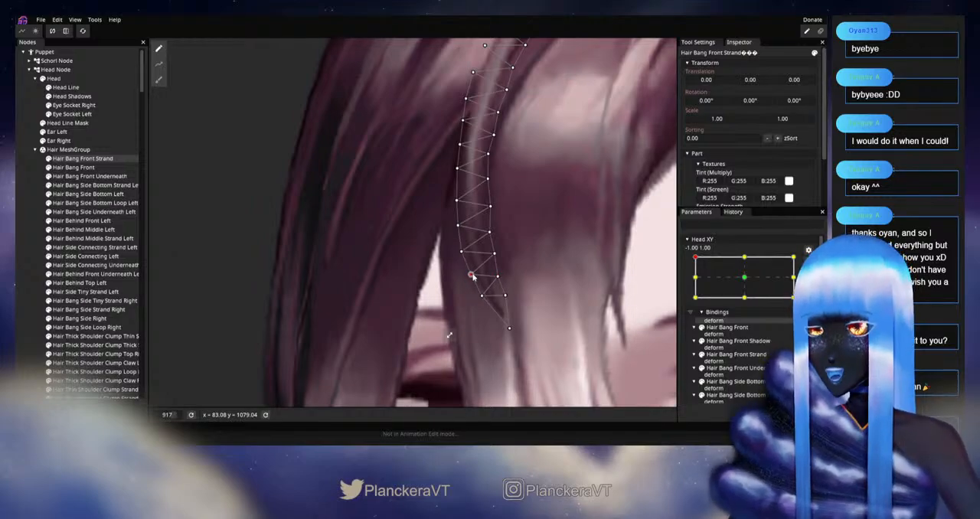
Step: Deselect the strand, disarm Head XY and move the head around -1.00, 1.00 to check the hair from the bangs to the parting
{"action": "left_click", "coordinate": [24, 254]}
{"action": "scroll", "coordinate": [538, 297], "scroll_direction": "down", "scroll_amount": 3}
{"action": "scroll", "coordinate": [539, 297], "scroll_direction": "down", "scroll_amount": 5}
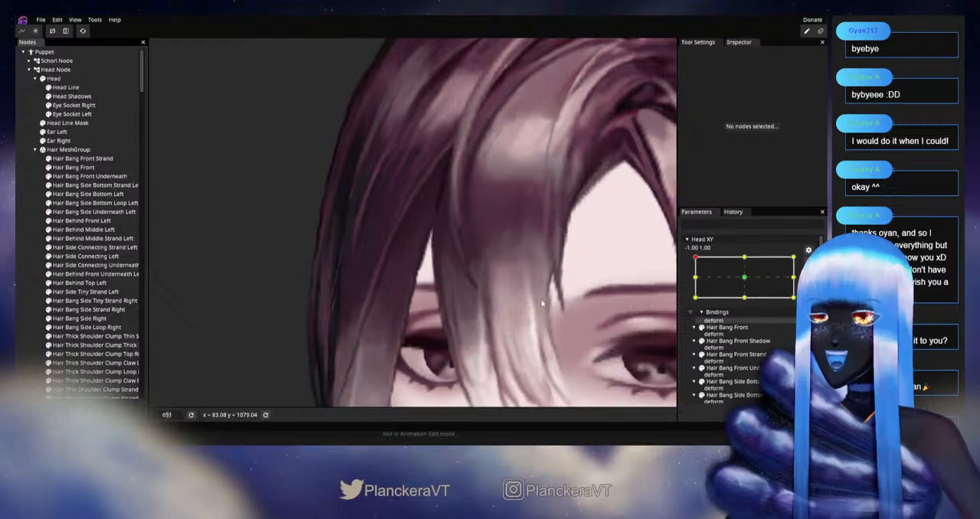
{"action": "scroll", "coordinate": [463, 280], "scroll_direction": "down", "scroll_amount": 4}
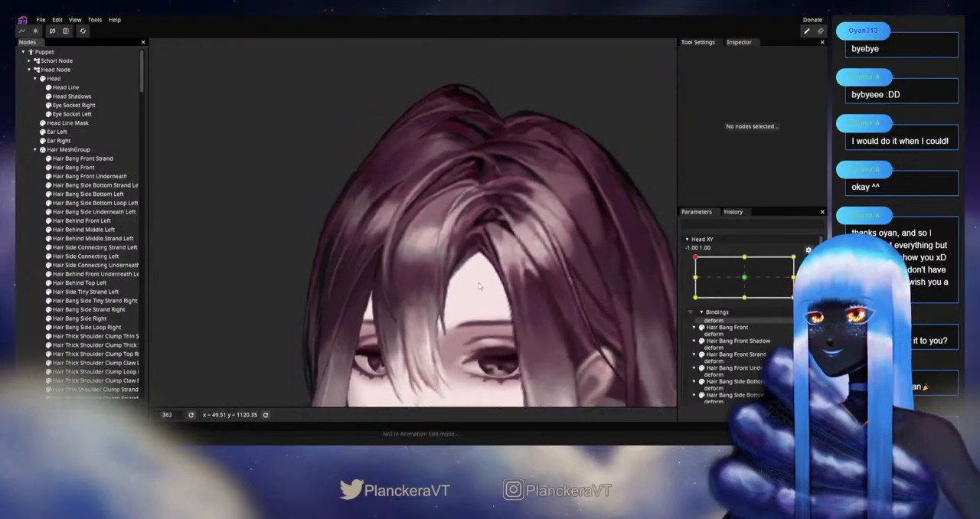
{"action": "scroll", "coordinate": [568, 234], "scroll_direction": "down", "scroll_amount": 4}
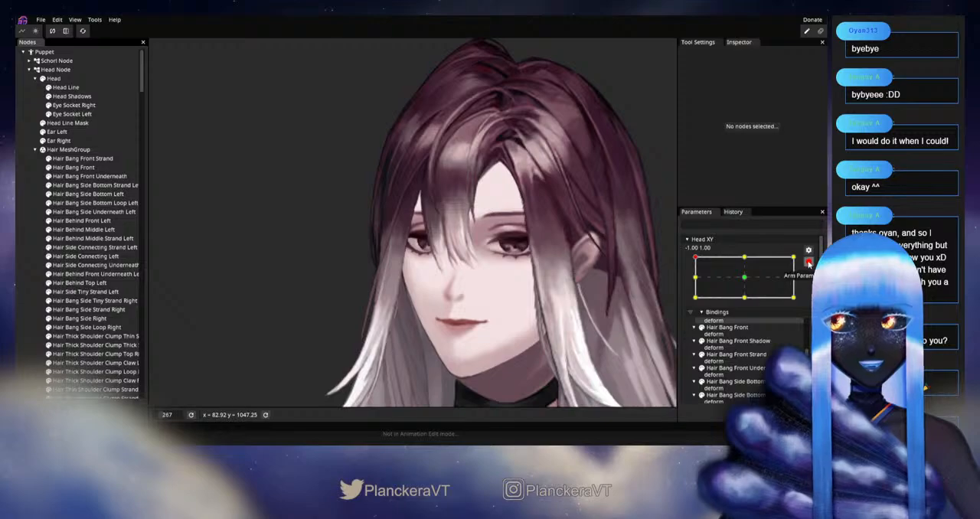
{"action": "scroll", "coordinate": [808, 263], "scroll_direction": "up", "scroll_amount": 1}
{"action": "left_click_drag", "start_coordinate": [695, 283], "coordinate": [670, 280]}
{"action": "scroll", "coordinate": [531, 183], "scroll_direction": "up", "scroll_amount": 1}
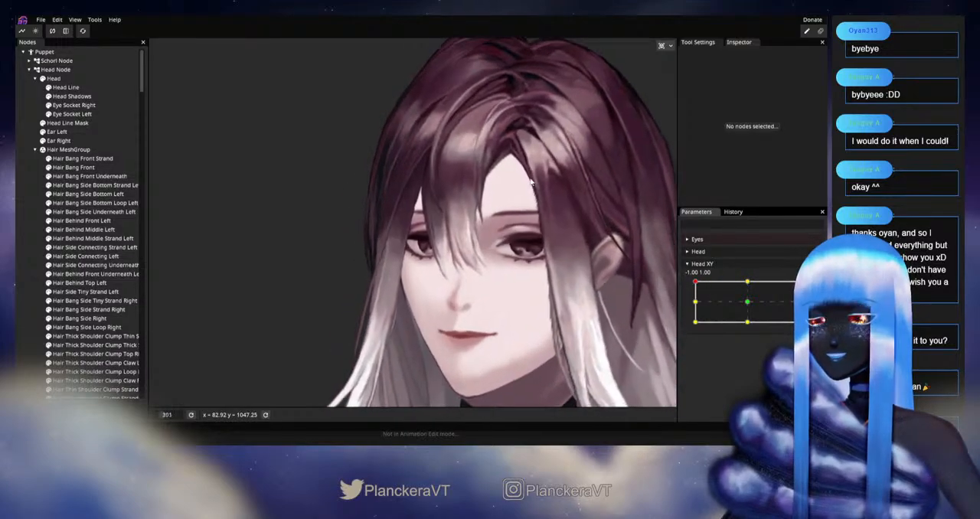
{"action": "scroll", "coordinate": [530, 183], "scroll_direction": "up", "scroll_amount": 5}
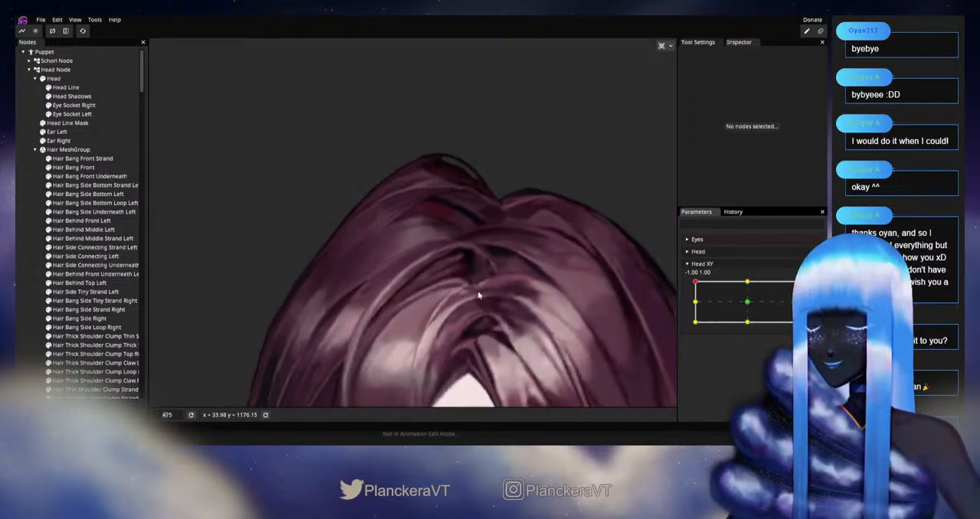
Step: Arm Head XY at -1.00, 1.00, reopen Hair Bang Front Strand's mesh and nudge its lower edge vertices near the parting
{"action": "scroll", "coordinate": [476, 295], "scroll_direction": "up", "scroll_amount": 4}
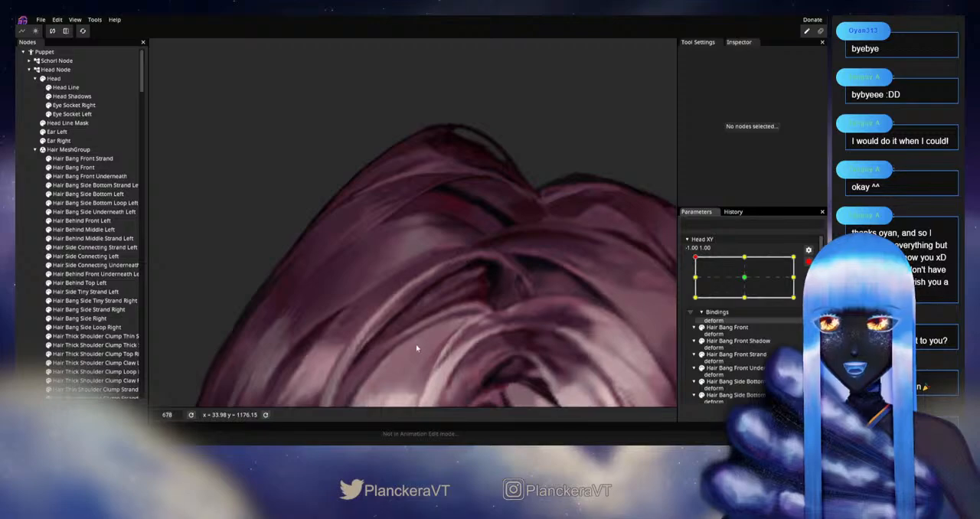
{"action": "scroll", "coordinate": [432, 336], "scroll_direction": "up", "scroll_amount": 3}
{"action": "left_click", "coordinate": [76, 159]}
{"action": "scroll", "coordinate": [457, 344], "scroll_direction": "up", "scroll_amount": 1}
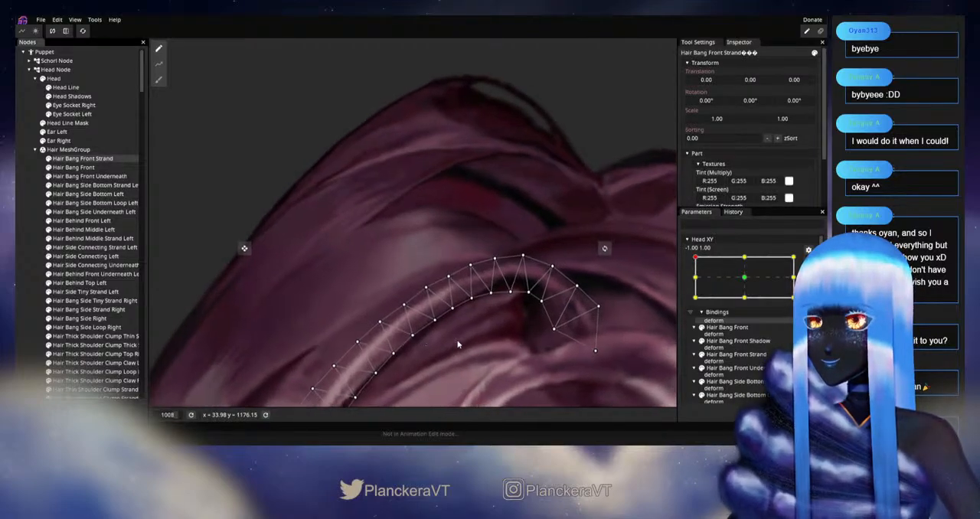
{"action": "scroll", "coordinate": [457, 344], "scroll_direction": "up", "scroll_amount": 1}
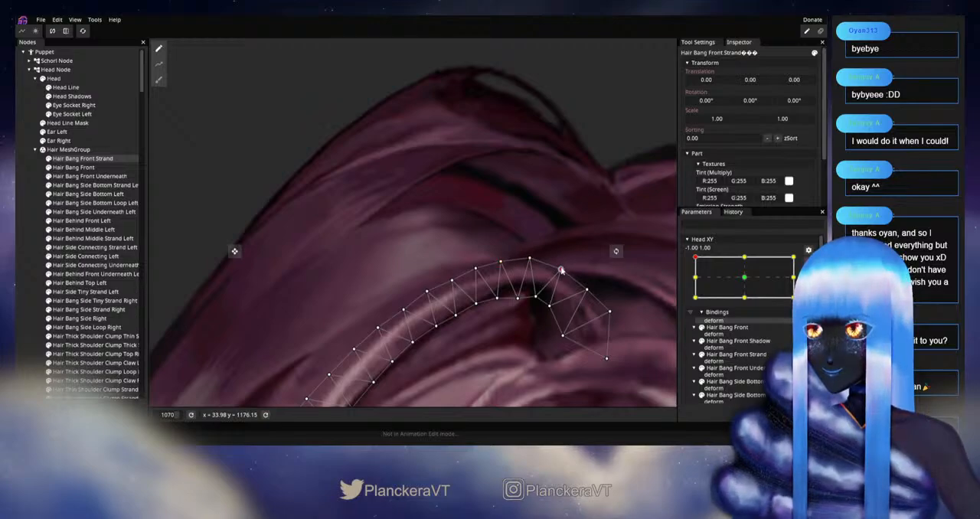
{"action": "left_click", "coordinate": [549, 306]}
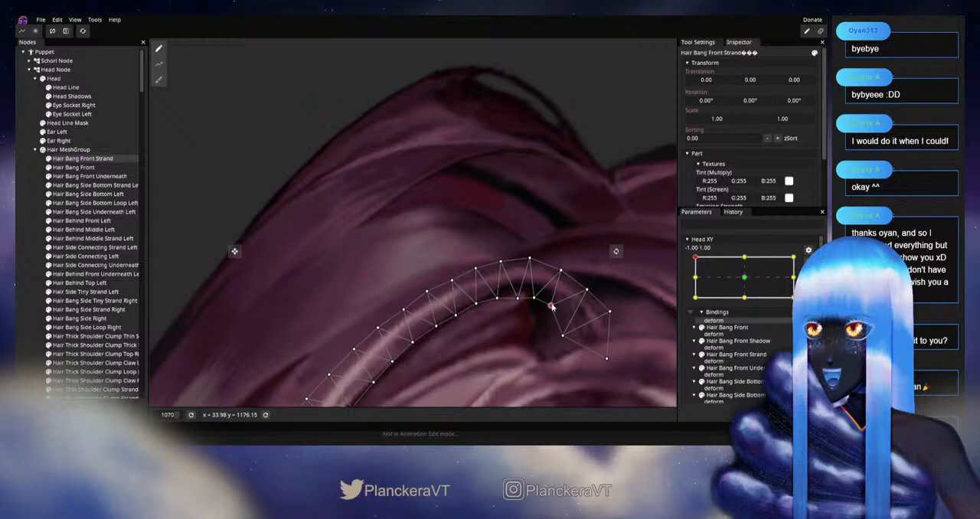
{"action": "left_click_drag", "start_coordinate": [506, 321], "coordinate": [564, 273]}
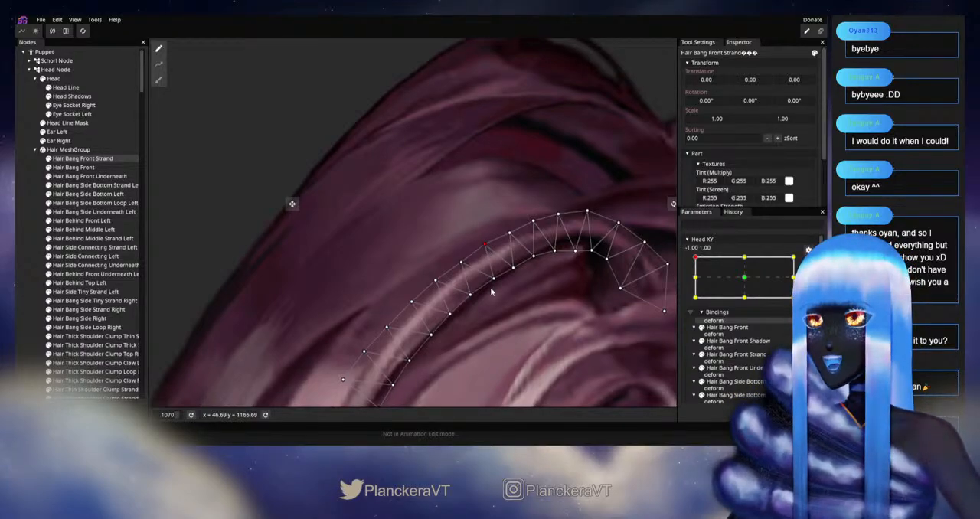
Step: Even out the upper and lower edge vertices along the strand's arch between the parting and the side bend
{"action": "left_click_drag", "start_coordinate": [491, 289], "coordinate": [531, 256]}
{"action": "left_click", "coordinate": [530, 246]}
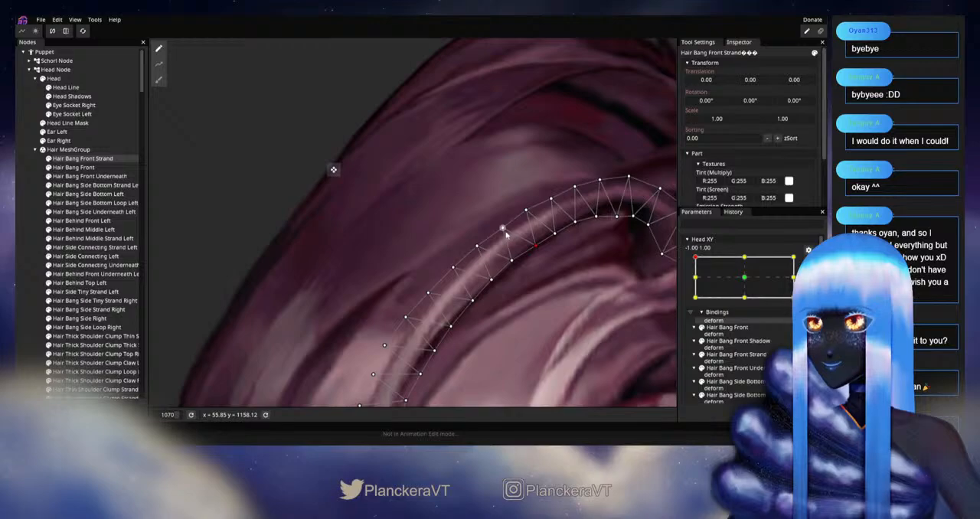
{"action": "left_click", "coordinate": [502, 231]}
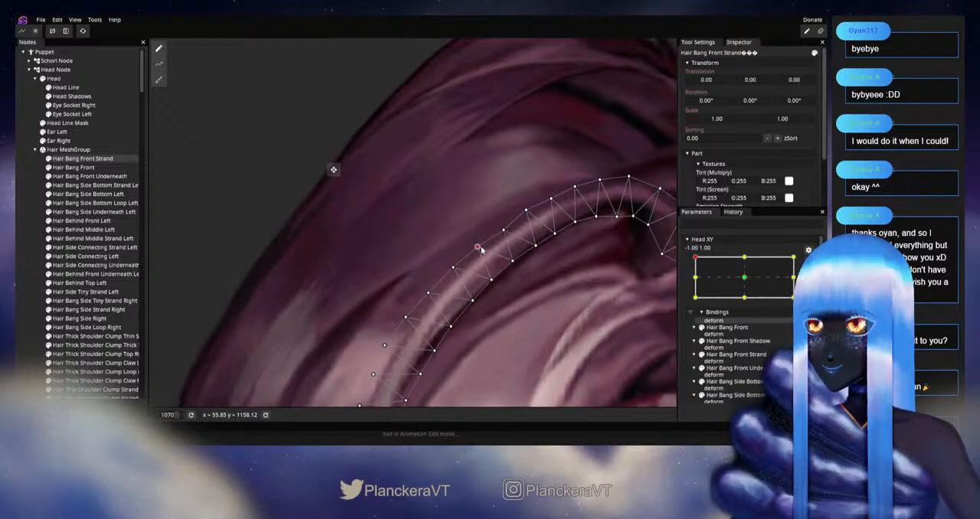
{"action": "left_click_drag", "start_coordinate": [496, 281], "coordinate": [521, 256]}
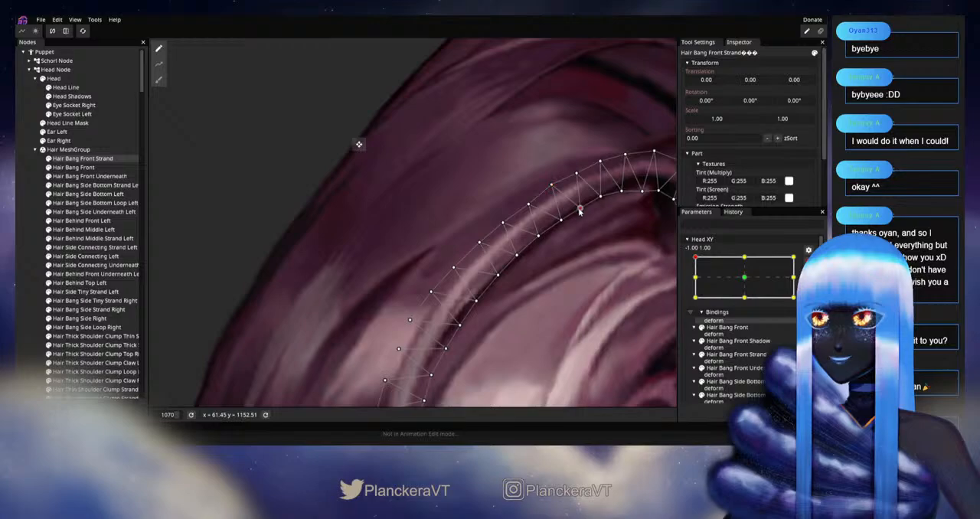
{"action": "mouse_move", "coordinate": [581, 209]}
{"action": "left_mouse_down"}
{"action": "mouse_move", "coordinate": [567, 233]}
{"action": "mouse_move", "coordinate": [590, 202]}
{"action": "left_mouse_up"}
{"action": "left_click", "coordinate": [600, 197]}
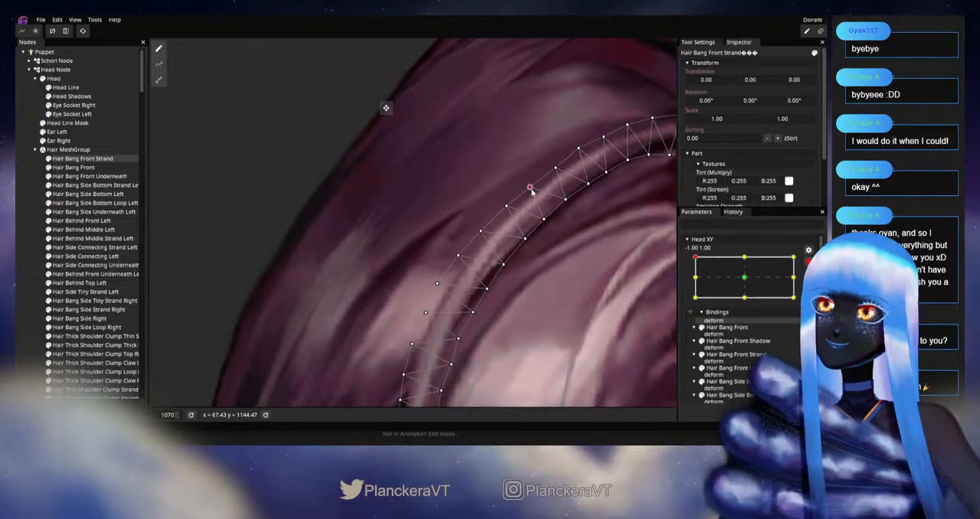
Step: Even out the inner and outer edge vertices of Hair Bang Front Strand around its side bend, working down from the arch
{"action": "left_click_drag", "start_coordinate": [530, 187], "coordinate": [554, 149]}
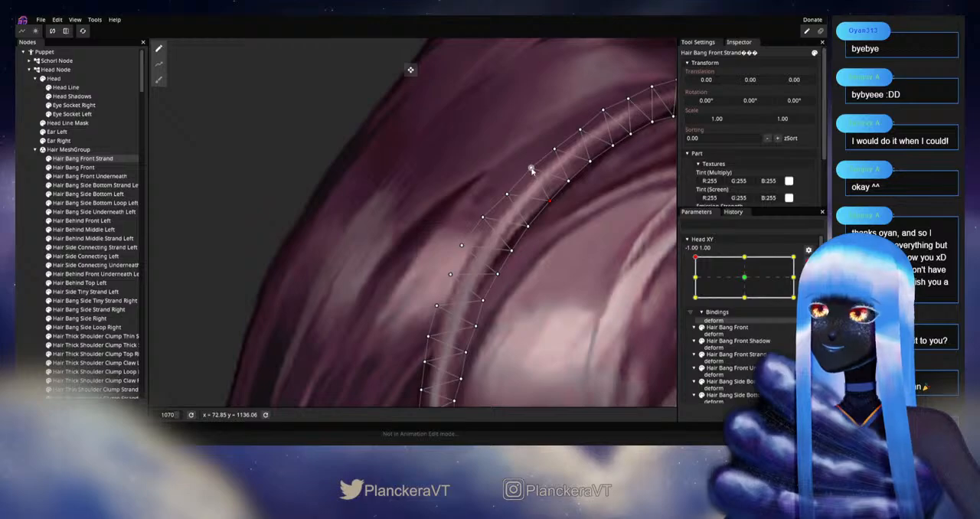
{"action": "left_click", "coordinate": [531, 168]}
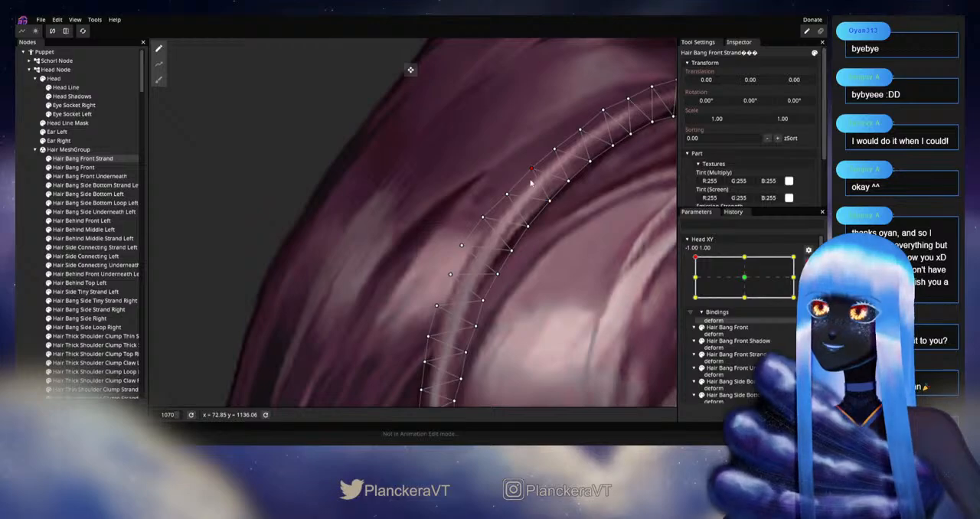
{"action": "left_click", "coordinate": [486, 219]}
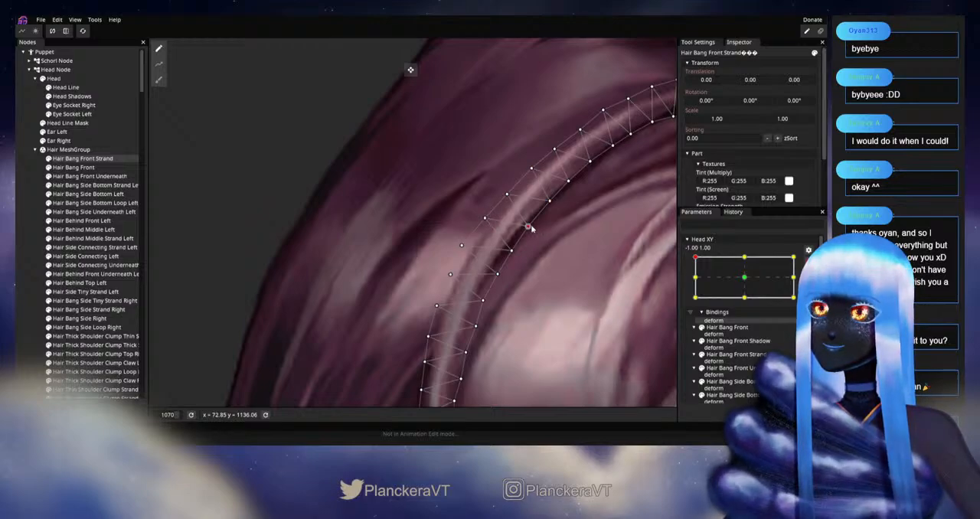
{"action": "left_click_drag", "start_coordinate": [540, 247], "coordinate": [568, 213]}
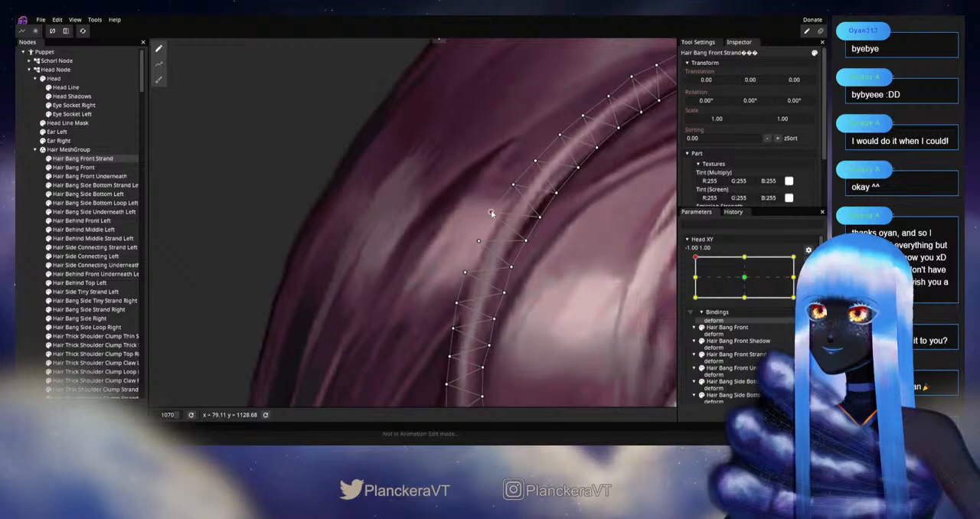
{"action": "left_click", "coordinate": [528, 242]}
{"action": "left_click_drag", "start_coordinate": [524, 247], "coordinate": [537, 222]}
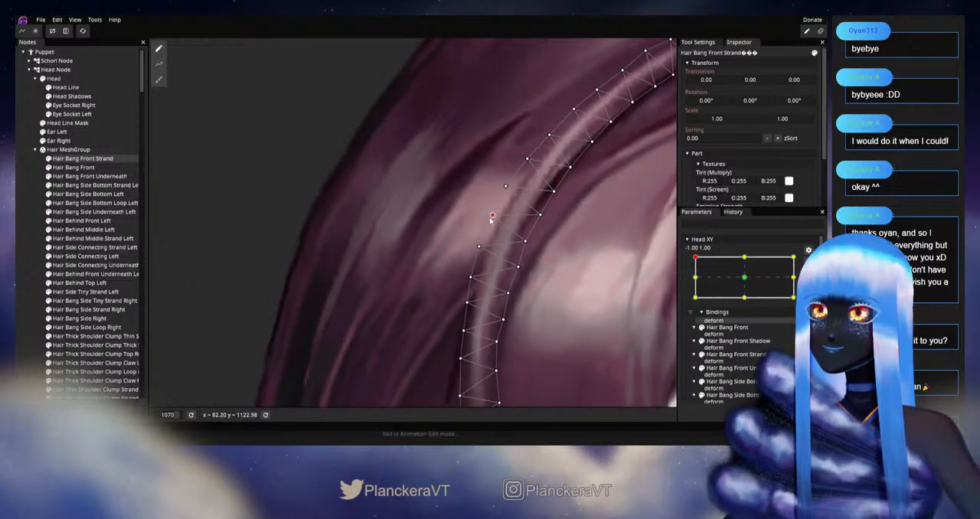
{"action": "left_click", "coordinate": [525, 243]}
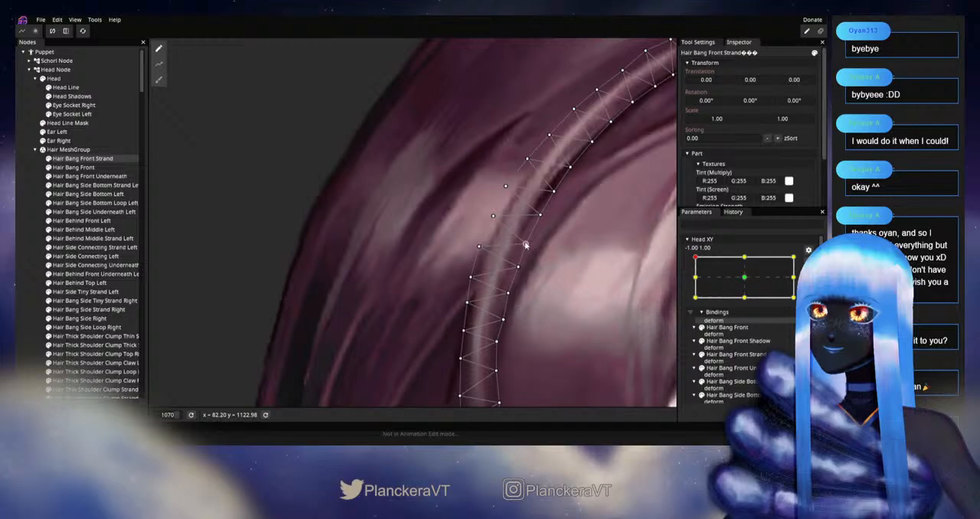
{"action": "left_click_drag", "start_coordinate": [556, 258], "coordinate": [414, 337]}
Step: Deselect the strand, disarm Head XY and move the head slightly off -1.00, 1.00 to check the strand's bend
{"action": "left_click", "coordinate": [21, 265]}
{"action": "scroll", "coordinate": [486, 322], "scroll_direction": "down", "scroll_amount": 3}
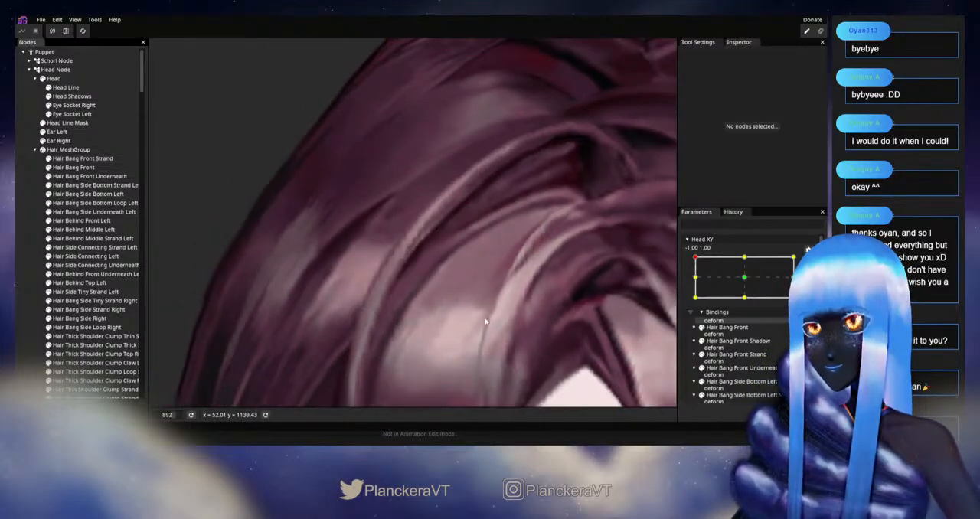
{"action": "scroll", "coordinate": [485, 321], "scroll_direction": "down", "scroll_amount": 5}
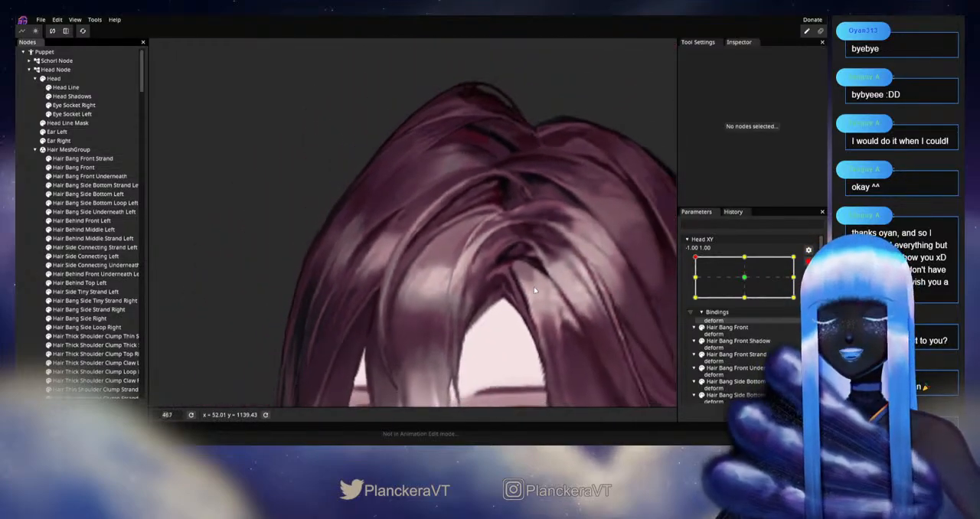
{"action": "left_click_drag", "start_coordinate": [535, 287], "coordinate": [565, 234]}
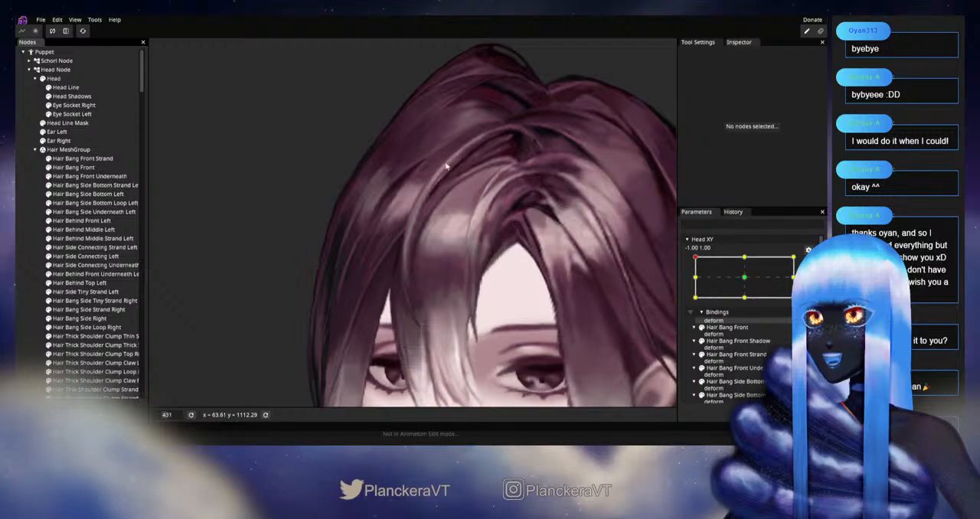
{"action": "scroll", "coordinate": [515, 284], "scroll_direction": "down", "scroll_amount": 2}
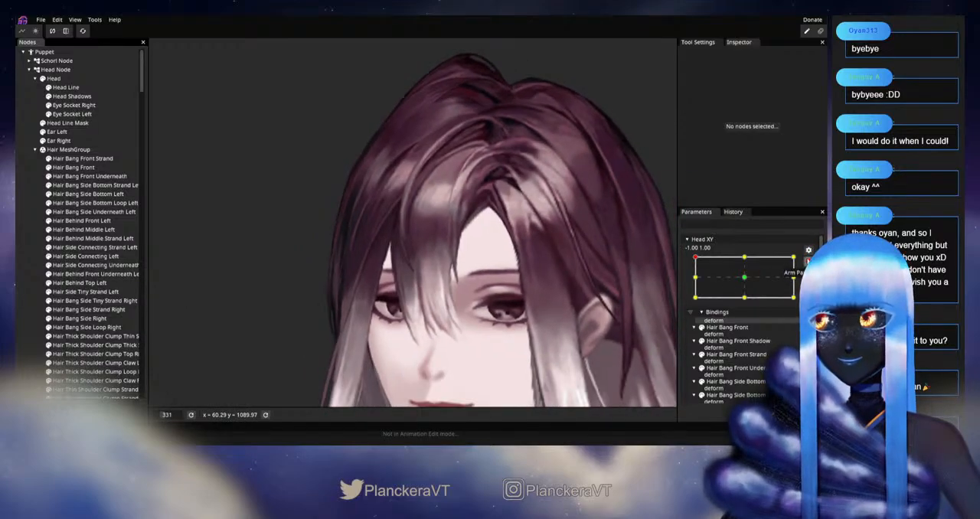
{"action": "left_click", "coordinate": [808, 261]}
{"action": "mouse_move", "coordinate": [695, 284]}
{"action": "left_mouse_down"}
{"action": "mouse_move", "coordinate": [693, 304]}
{"action": "mouse_move", "coordinate": [694, 283]}
{"action": "left_mouse_up"}
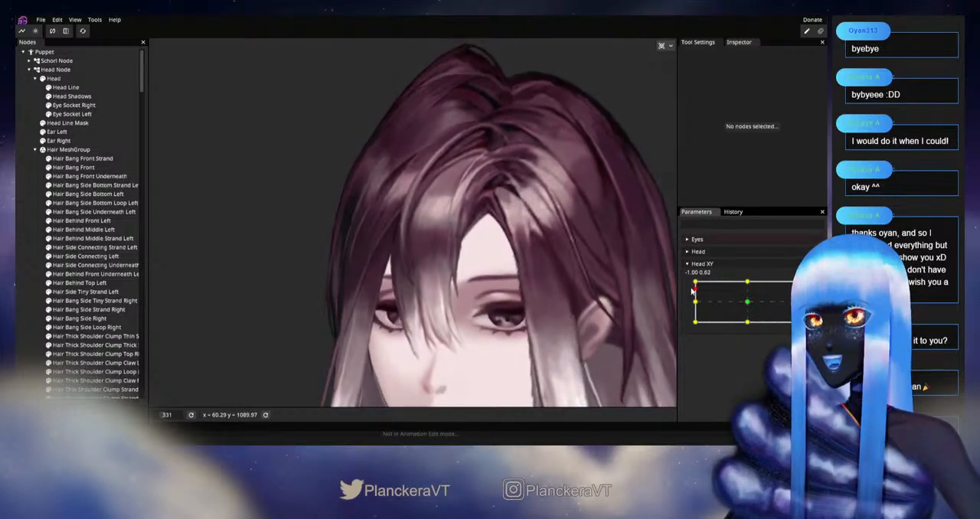
{"action": "mouse_move", "coordinate": [693, 284]}
{"action": "left_mouse_down"}
{"action": "mouse_move", "coordinate": [695, 303]}
{"action": "mouse_move", "coordinate": [698, 283]}
{"action": "left_mouse_up"}
{"action": "scroll", "coordinate": [457, 312], "scroll_direction": "up", "scroll_amount": 5}
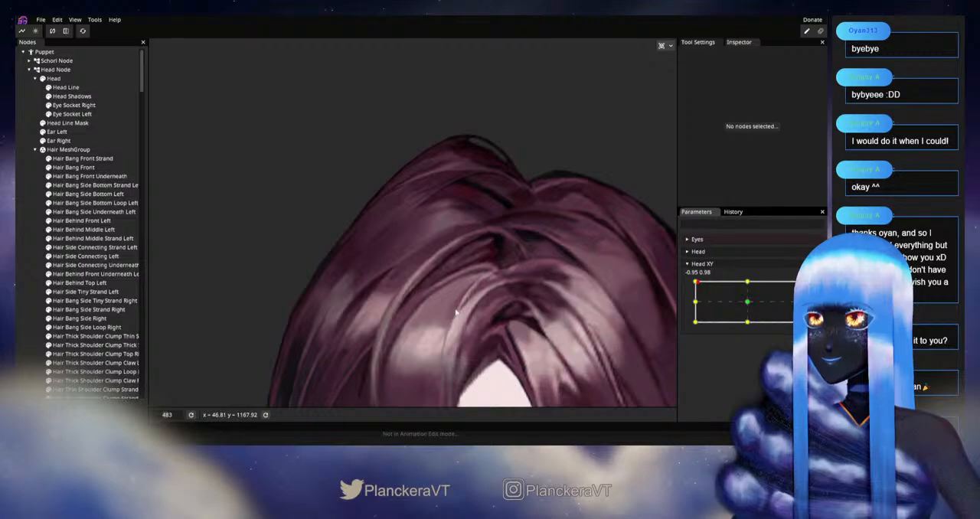
{"action": "scroll", "coordinate": [457, 312], "scroll_direction": "up", "scroll_amount": 4}
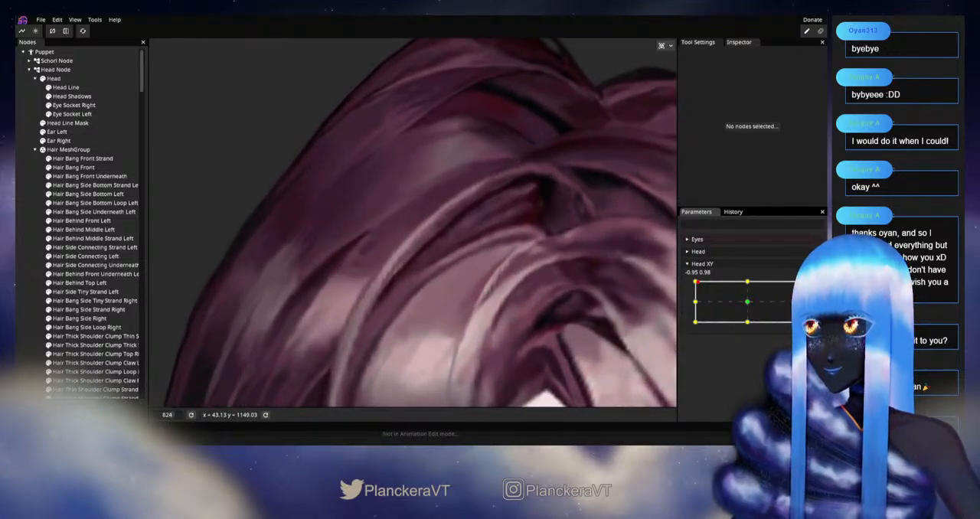
Step: Arm Head XY at -1.00, 1.00, reopen Hair Bang Front Strand and reshape its side bend with the Circle Brush at size 19
{"action": "left_click", "coordinate": [814, 290]}
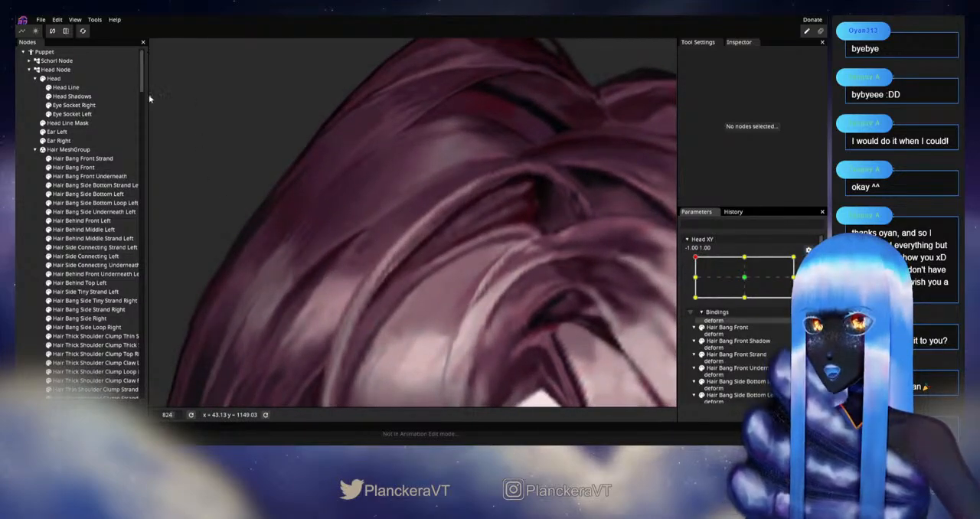
{"action": "left_click", "coordinate": [83, 158]}
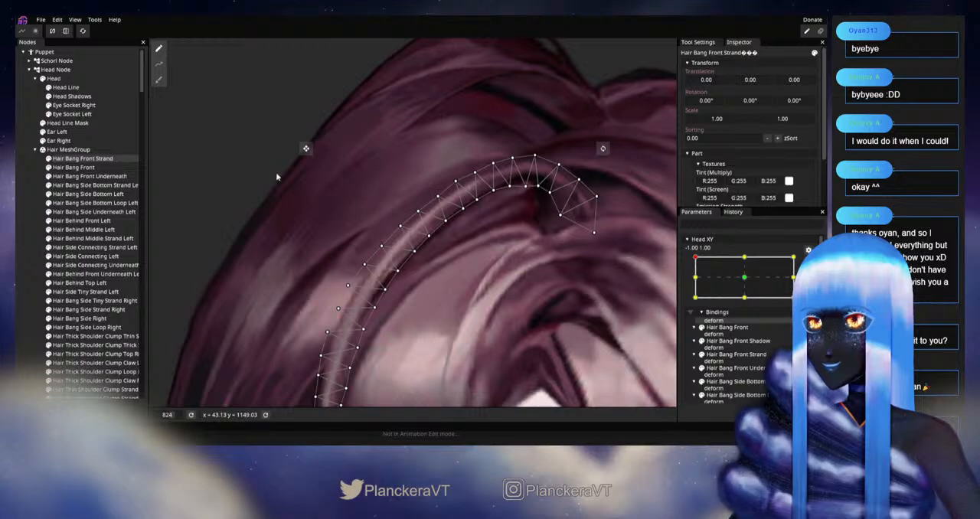
{"action": "scroll", "coordinate": [334, 201], "scroll_direction": "up", "scroll_amount": 1}
{"action": "left_click_drag", "start_coordinate": [383, 124], "coordinate": [260, 245]}
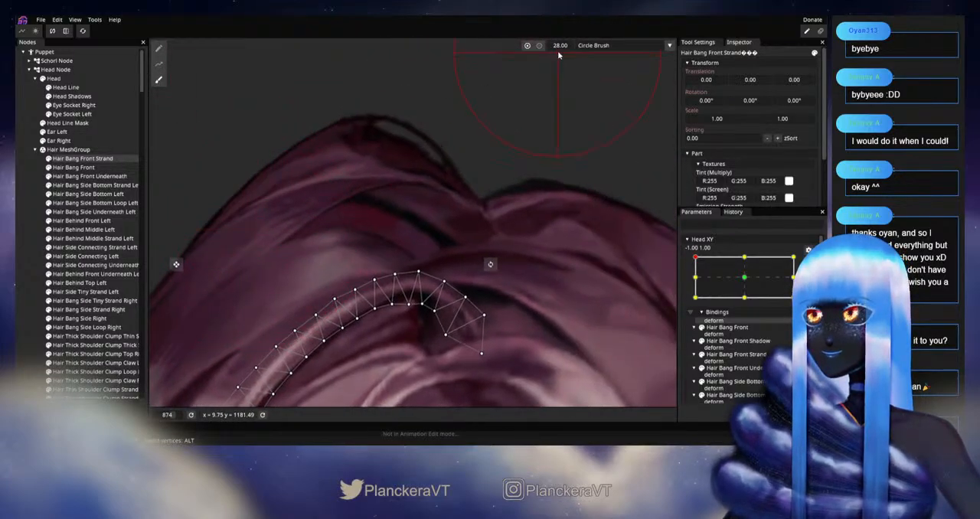
{"action": "left_click_drag", "start_coordinate": [561, 44], "coordinate": [556, 52]}
{"action": "left_click_drag", "start_coordinate": [270, 222], "coordinate": [457, 102]}
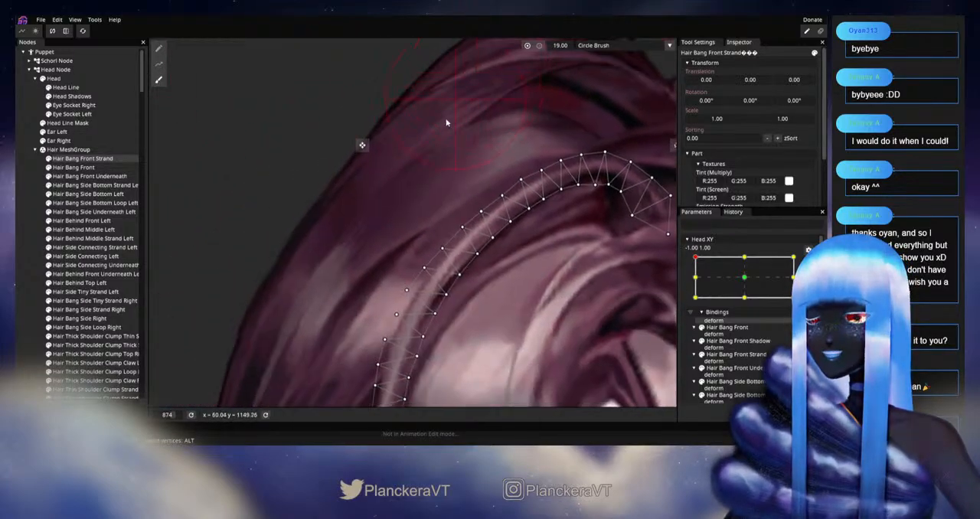
{"action": "scroll", "coordinate": [459, 212], "scroll_direction": "up", "scroll_amount": 1}
{"action": "left_click_drag", "start_coordinate": [462, 236], "coordinate": [466, 238]}
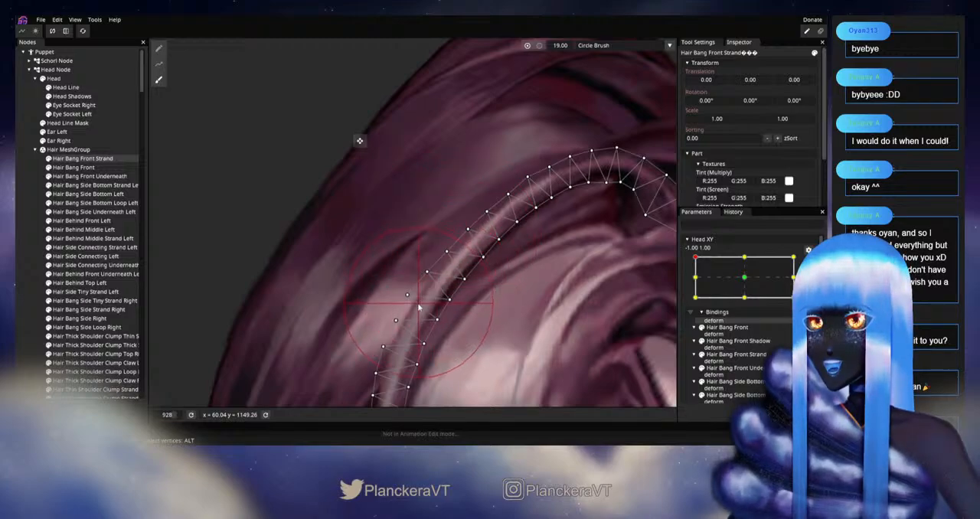
Step: Deselect the strand, disarm Head XY and move the head between -1.00, 1.00 and -1.00, -0.15 to examine how the bangs follow
{"action": "left_click", "coordinate": [17, 261]}
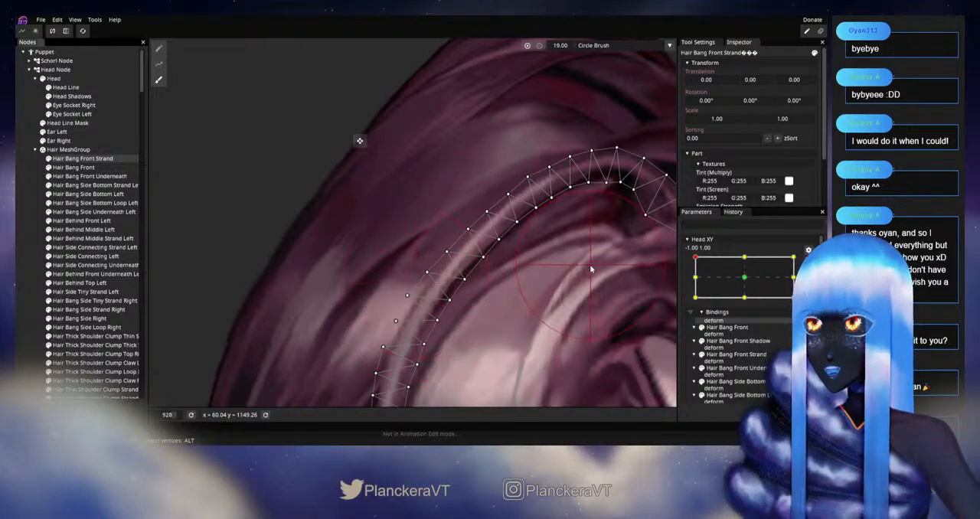
{"action": "left_click", "coordinate": [22, 261]}
{"action": "scroll", "coordinate": [529, 290], "scroll_direction": "down", "scroll_amount": 1}
{"action": "scroll", "coordinate": [528, 288], "scroll_direction": "down", "scroll_amount": 8}
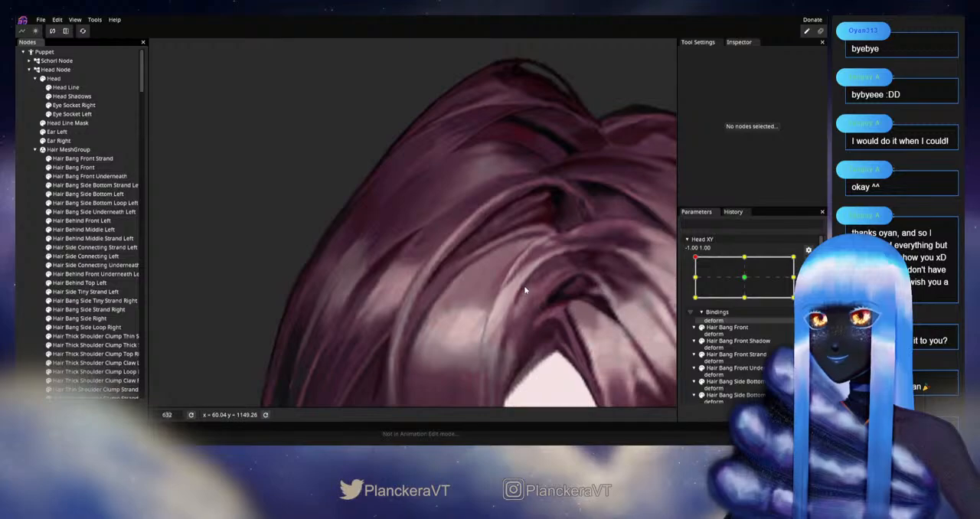
{"action": "scroll", "coordinate": [527, 283], "scroll_direction": "down", "scroll_amount": 4}
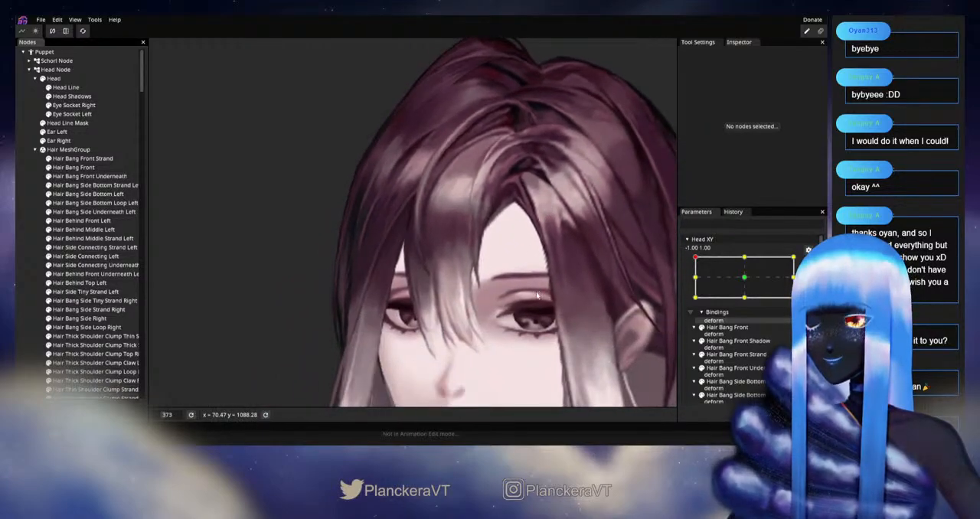
{"action": "scroll", "coordinate": [535, 246], "scroll_direction": "down", "scroll_amount": 1}
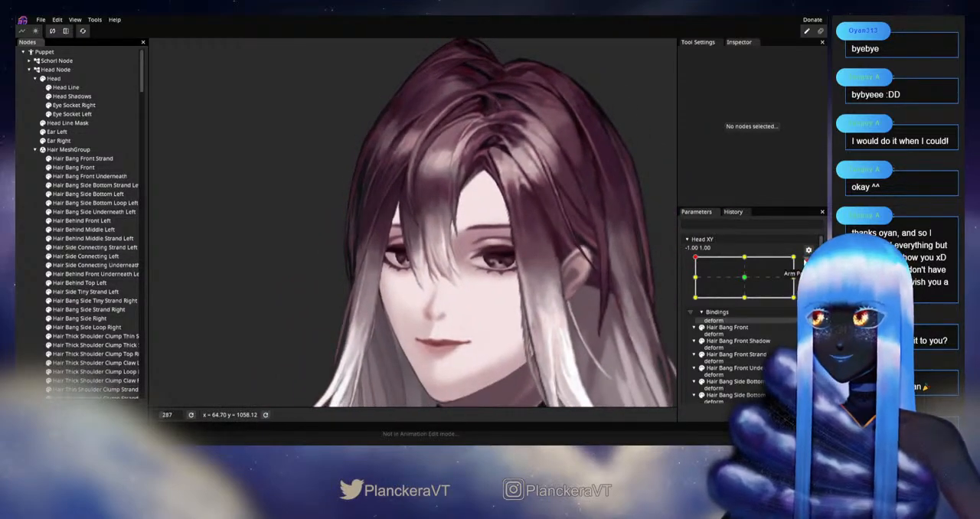
{"action": "left_click", "coordinate": [809, 263]}
{"action": "mouse_move", "coordinate": [695, 283]}
{"action": "left_mouse_down"}
{"action": "mouse_move", "coordinate": [750, 281]}
{"action": "mouse_move", "coordinate": [687, 295]}
{"action": "left_mouse_up"}
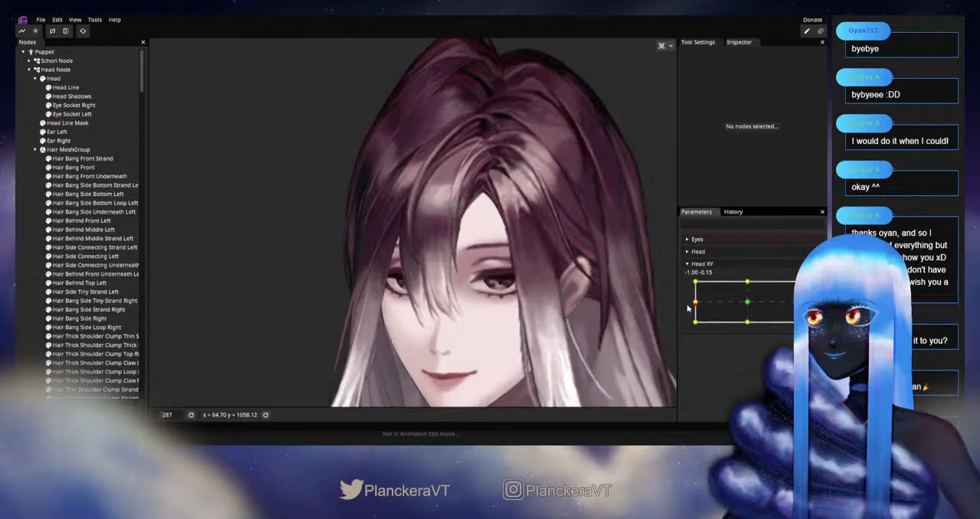
{"action": "scroll", "coordinate": [498, 256], "scroll_direction": "up", "scroll_amount": 2}
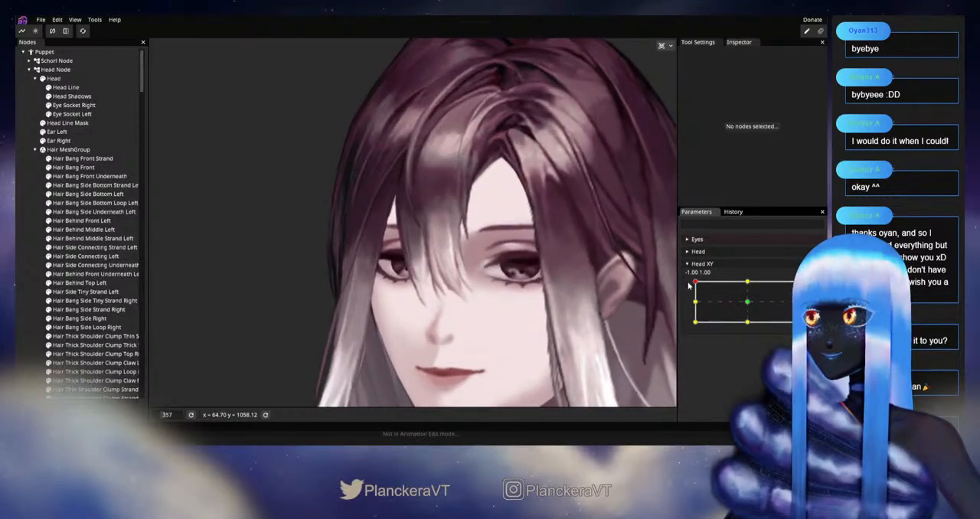
{"action": "mouse_move", "coordinate": [696, 289]}
{"action": "left_mouse_down"}
{"action": "mouse_move", "coordinate": [687, 307]}
{"action": "mouse_move", "coordinate": [683, 282]}
{"action": "left_mouse_up"}
{"action": "scroll", "coordinate": [547, 284], "scroll_direction": "down", "scroll_amount": 2}
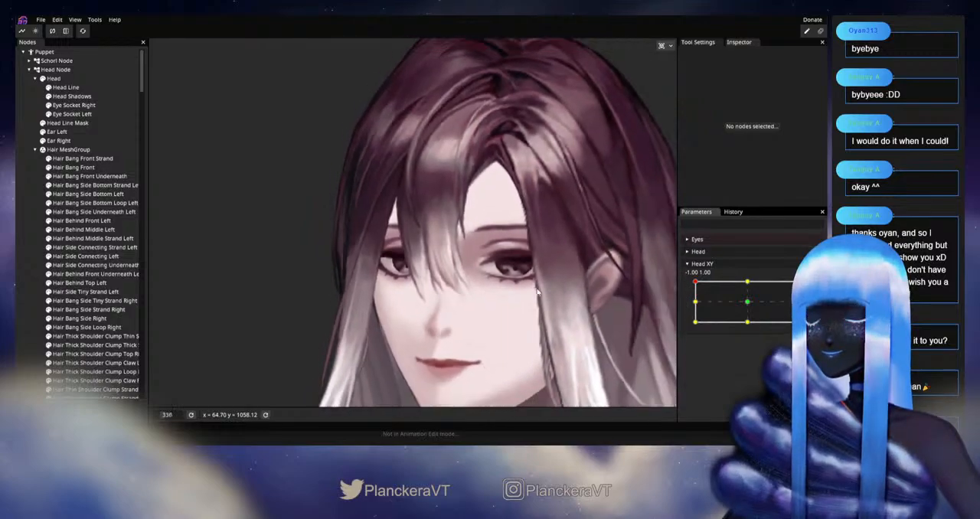
{"action": "scroll", "coordinate": [546, 284], "scroll_direction": "up", "scroll_amount": 2}
Step: Arm Head XY at -1.00, 1.00, reopen Hair Bang Front Strand and push its lower section outward with the Circle Brush at size 30
{"action": "left_click", "coordinate": [813, 286]}
{"action": "scroll", "coordinate": [589, 68], "scroll_direction": "up", "scroll_amount": 2}
{"action": "left_click", "coordinate": [85, 158]}
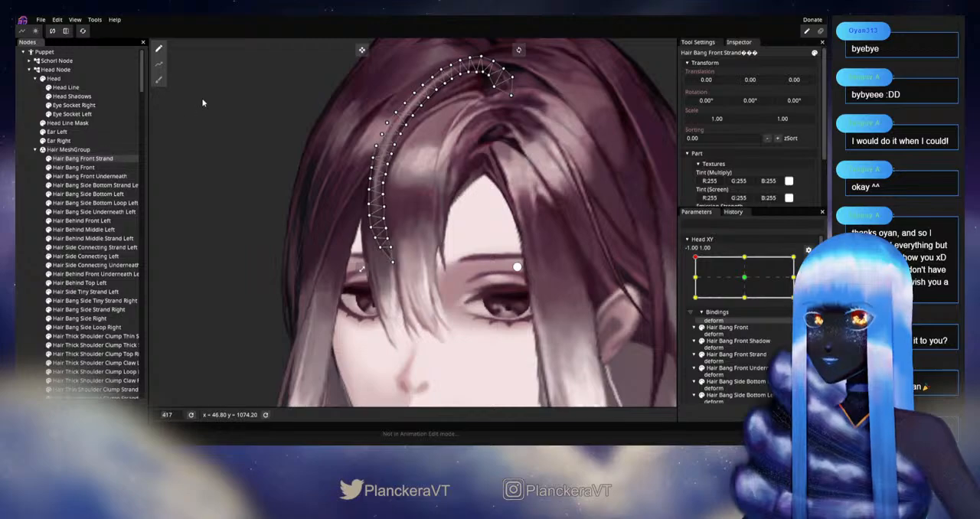
{"action": "left_click", "coordinate": [167, 86]}
{"action": "scroll", "coordinate": [582, 121], "scroll_direction": "up", "scroll_amount": 1}
{"action": "left_click_drag", "start_coordinate": [582, 121], "coordinate": [428, 138]}
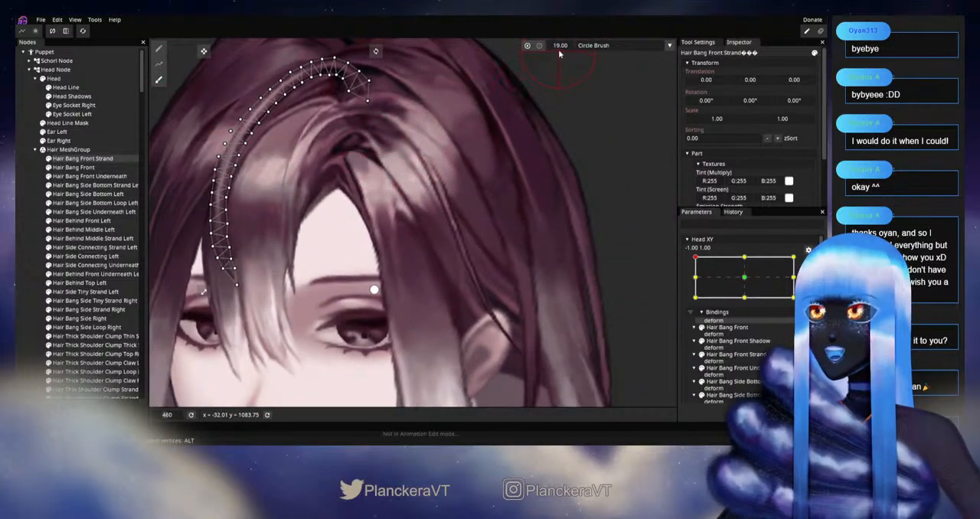
{"action": "scroll", "coordinate": [346, 242], "scroll_direction": "up", "scroll_amount": 1}
{"action": "left_click_drag", "start_coordinate": [349, 241], "coordinate": [477, 241]}
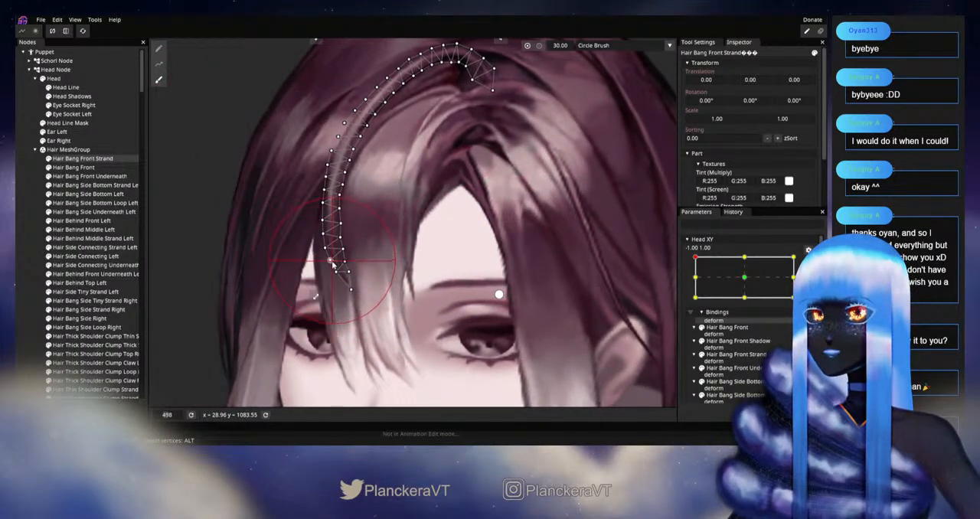
{"action": "scroll", "coordinate": [335, 269], "scroll_direction": "up", "scroll_amount": 1}
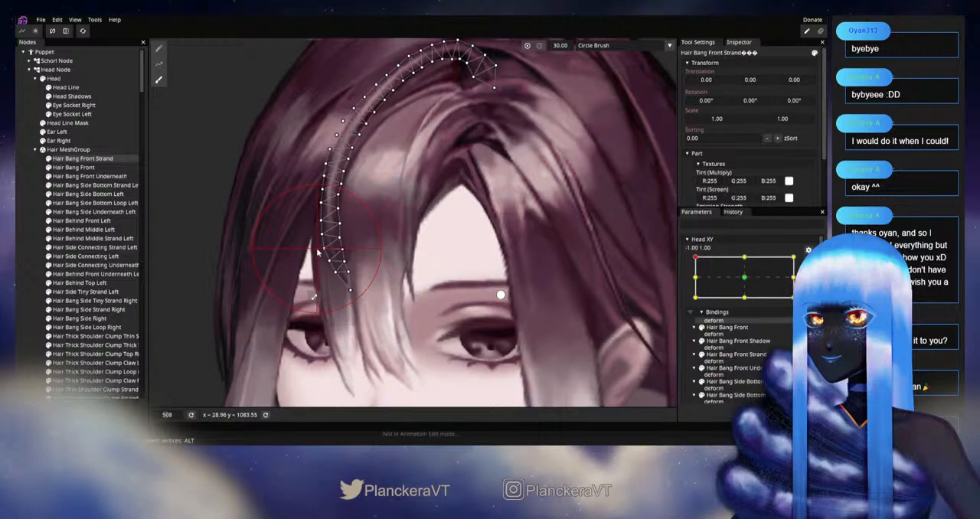
Step: Deselect the strand, disarm Head XY and move the head near -1.00, 1.00 to inspect the strand's lower section over the forehead
{"action": "left_click", "coordinate": [21, 261]}
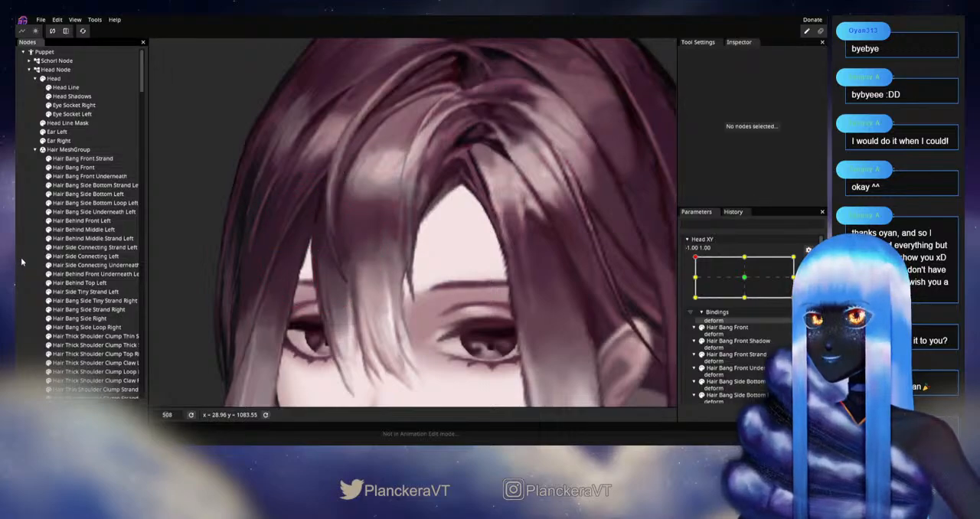
{"action": "scroll", "coordinate": [494, 283], "scroll_direction": "down", "scroll_amount": 5}
{"action": "scroll", "coordinate": [509, 286], "scroll_direction": "down", "scroll_amount": 3}
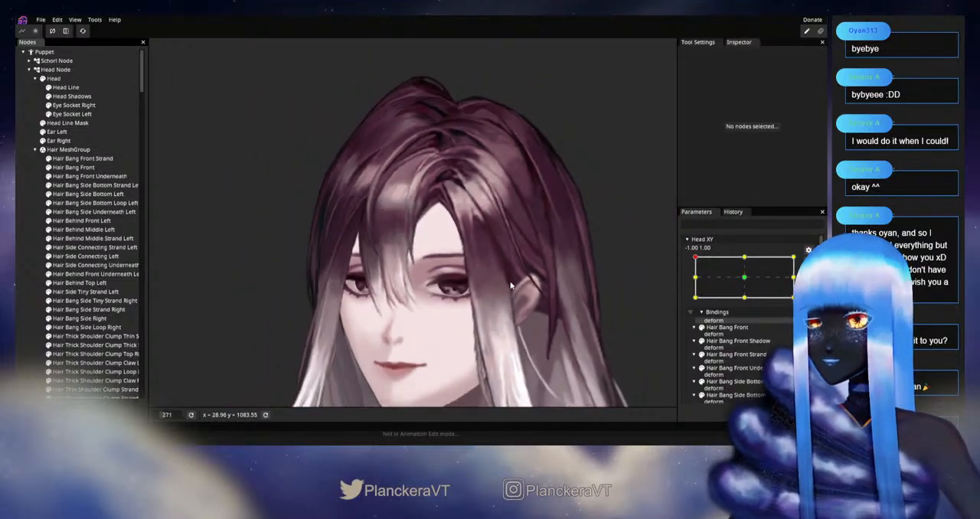
{"action": "scroll", "coordinate": [590, 265], "scroll_direction": "down", "scroll_amount": 1}
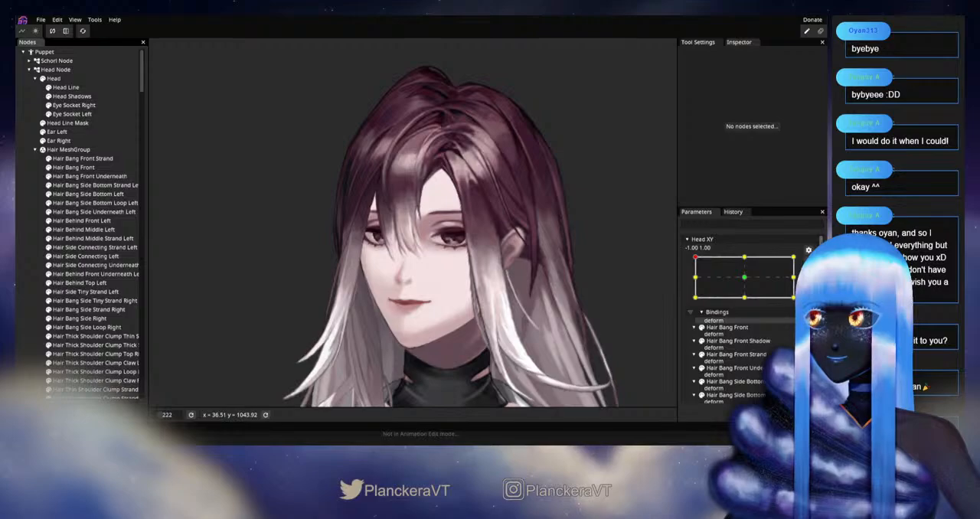
{"action": "scroll", "coordinate": [712, 292], "scroll_direction": "up", "scroll_amount": 2}
{"action": "mouse_move", "coordinate": [695, 284]}
{"action": "left_mouse_down"}
{"action": "mouse_move", "coordinate": [691, 303]}
{"action": "mouse_move", "coordinate": [698, 283]}
{"action": "mouse_move", "coordinate": [729, 282]}
{"action": "mouse_move", "coordinate": [693, 282]}
{"action": "mouse_move", "coordinate": [691, 302]}
{"action": "mouse_move", "coordinate": [692, 282]}
{"action": "left_mouse_up"}
{"action": "scroll", "coordinate": [410, 241], "scroll_direction": "up", "scroll_amount": 6}
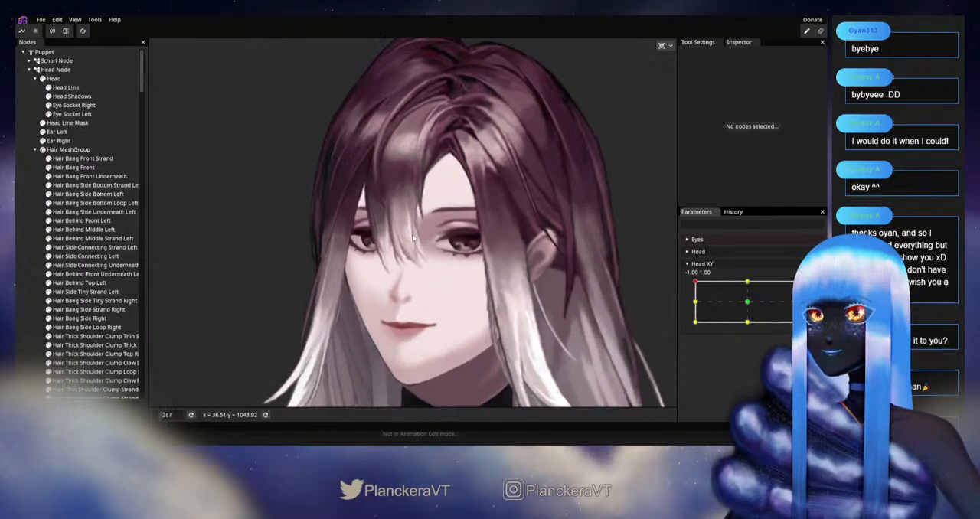
{"action": "scroll", "coordinate": [482, 292], "scroll_direction": "up", "scroll_amount": 2}
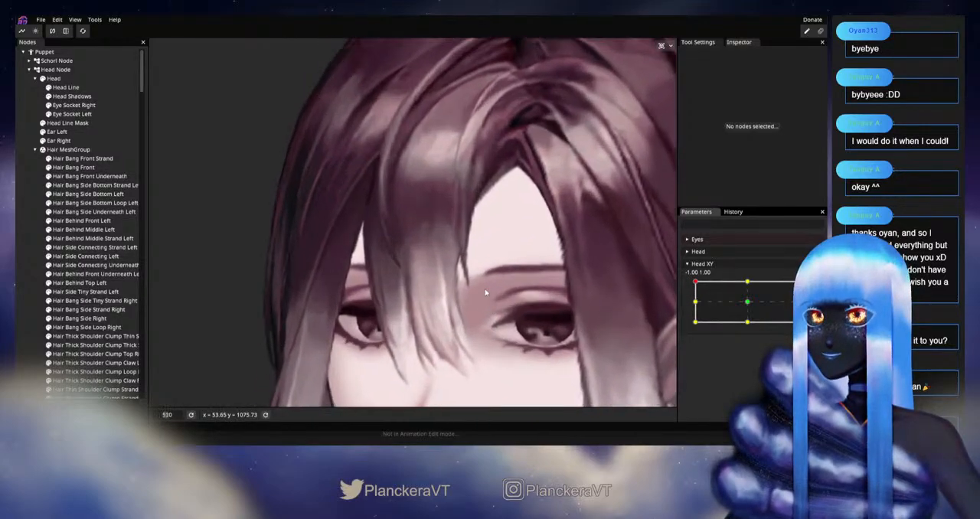
Step: Arm Head XY at -1.00, 1.00, reopen Hair Bang Front Strand and adjust individual mesh vertices along its lower side bend
{"action": "left_click", "coordinate": [813, 289]}
{"action": "scroll", "coordinate": [459, 264], "scroll_direction": "up", "scroll_amount": 2}
{"action": "left_click", "coordinate": [82, 159]}
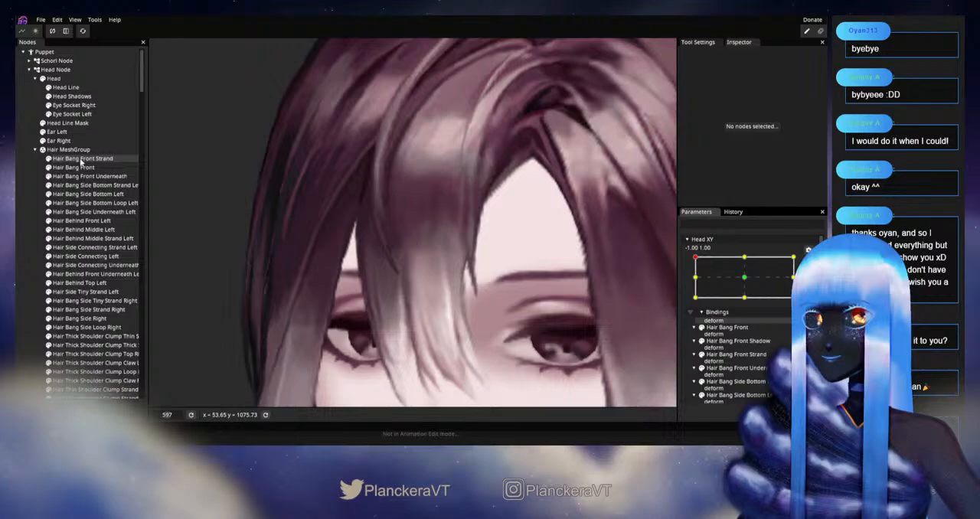
{"action": "scroll", "coordinate": [459, 291], "scroll_direction": "up", "scroll_amount": 2}
{"action": "left_click", "coordinate": [375, 273]}
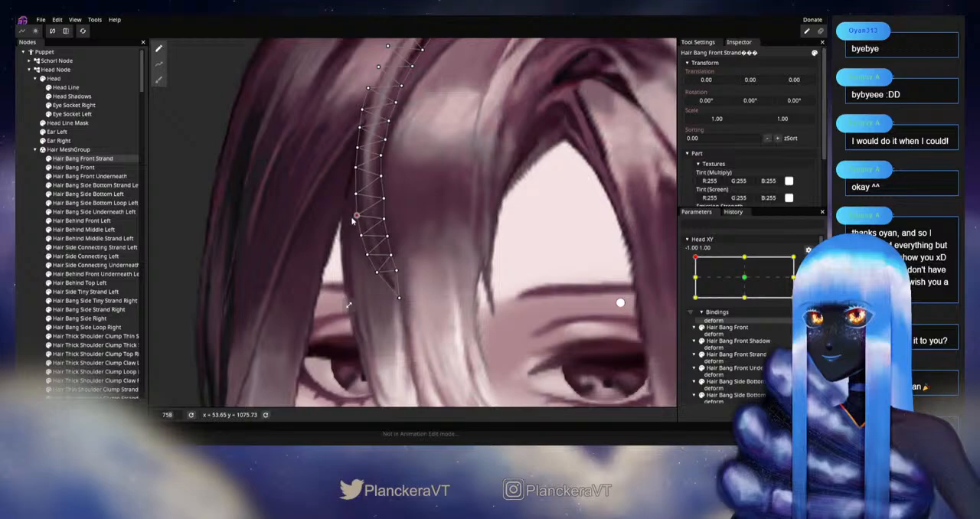
{"action": "left_click_drag", "start_coordinate": [373, 201], "coordinate": [380, 242]}
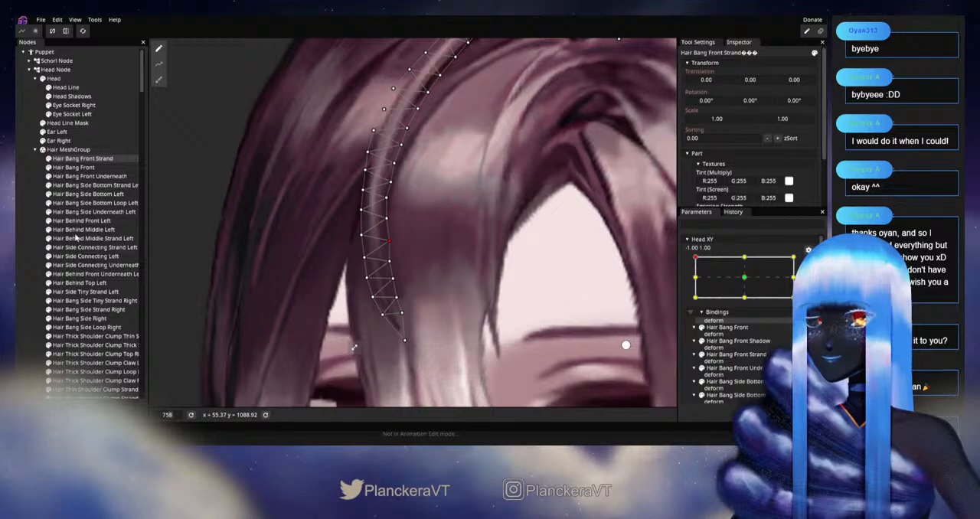
Step: Deselect the strand, disarm Head XY and move the head around -1.00, 1.00 to check the adjusted side bend
{"action": "left_click", "coordinate": [36, 253]}
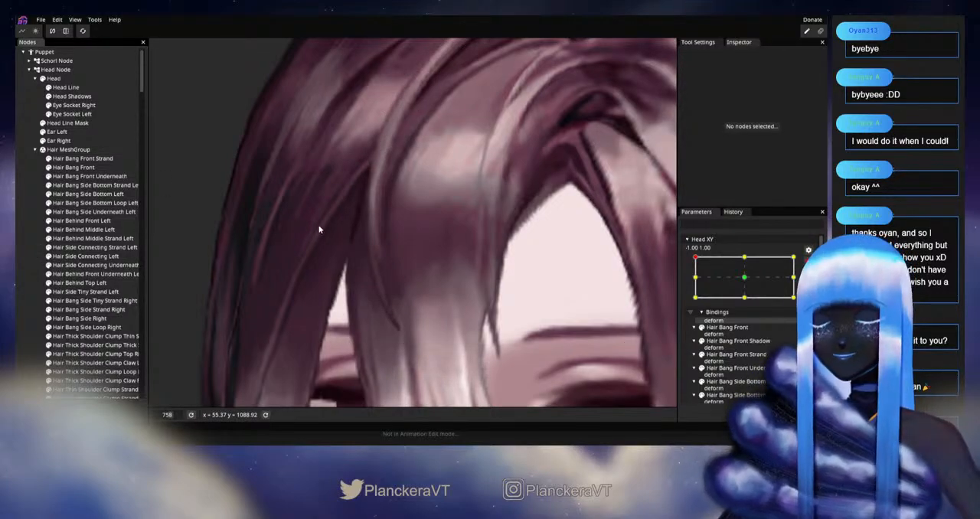
{"action": "scroll", "coordinate": [319, 229], "scroll_direction": "down", "scroll_amount": 6}
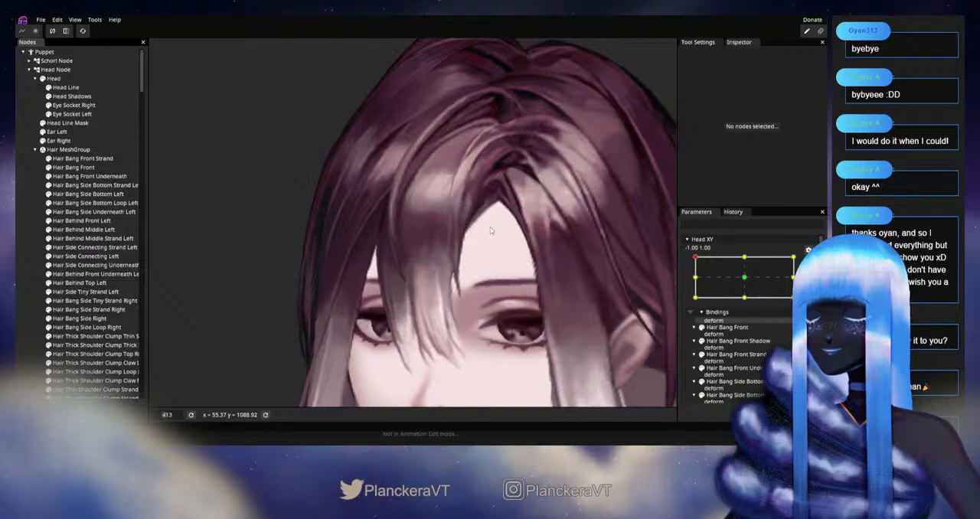
{"action": "scroll", "coordinate": [491, 230], "scroll_direction": "down", "scroll_amount": 5}
{"action": "scroll", "coordinate": [472, 229], "scroll_direction": "down", "scroll_amount": 1}
{"action": "left_click_drag", "start_coordinate": [472, 229], "coordinate": [468, 244]}
{"action": "left_click", "coordinate": [808, 263]}
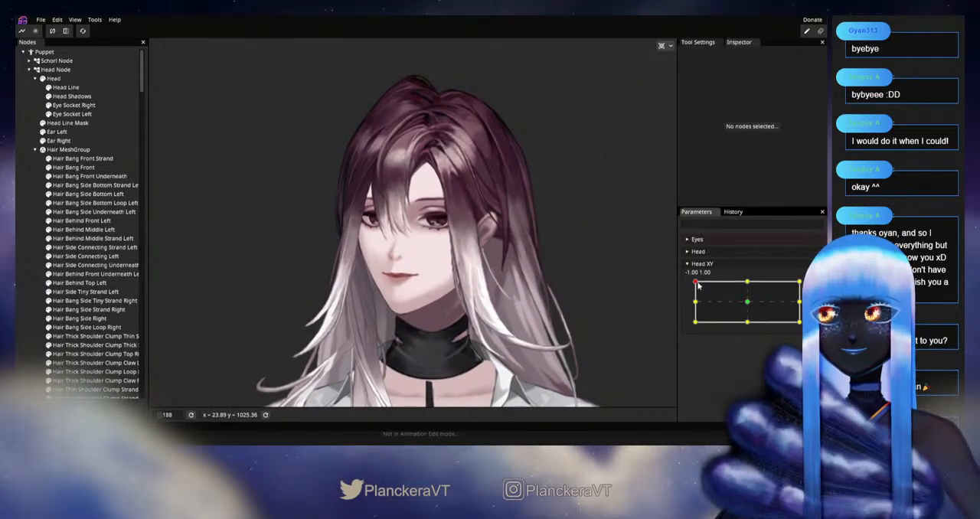
{"action": "left_click_drag", "start_coordinate": [698, 284], "coordinate": [406, 220]}
Step: Arm Head XY at -1.00, 1.00, reopen Hair Bang Front Strand and nudge its lower tip with the Circle Brush at size 30
{"action": "scroll", "coordinate": [406, 220], "scroll_direction": "up", "scroll_amount": 5}
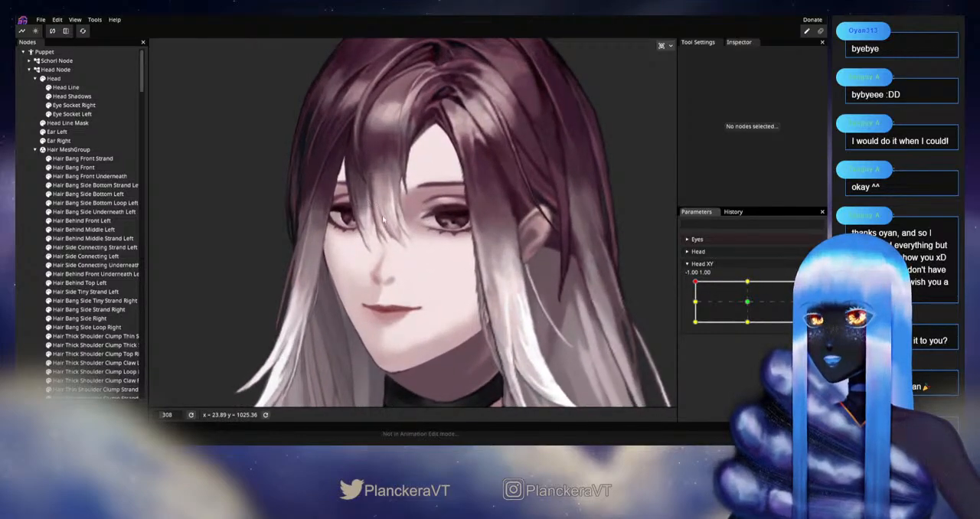
{"action": "scroll", "coordinate": [519, 306], "scroll_direction": "up", "scroll_amount": 2}
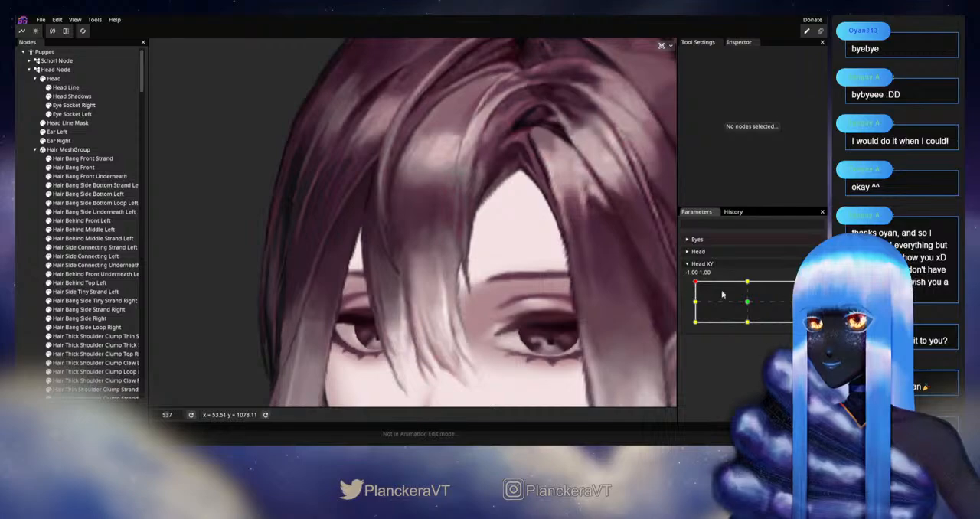
{"action": "left_click", "coordinate": [93, 159]}
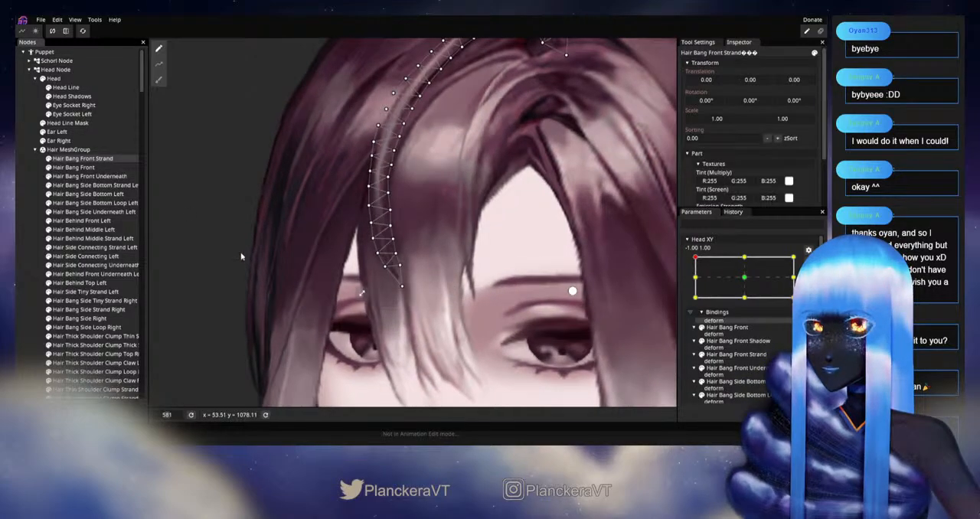
{"action": "scroll", "coordinate": [255, 264], "scroll_direction": "up", "scroll_amount": 2}
{"action": "left_click", "coordinate": [158, 79]}
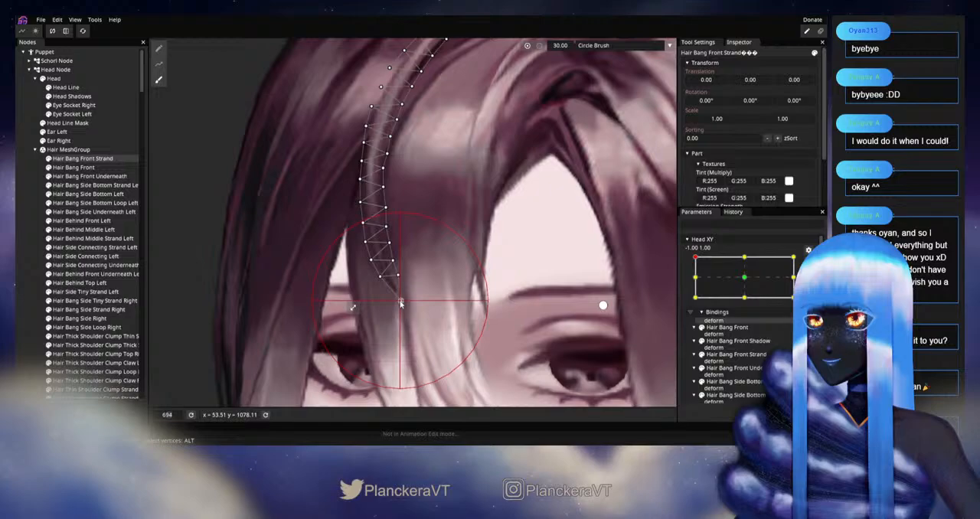
Step: Deselect the strand, disarm Head XY and move the head around -1.00, 1.00 to examine how the strand's tip follows
{"action": "left_click", "coordinate": [99, 268]}
{"action": "scroll", "coordinate": [475, 329], "scroll_direction": "down", "scroll_amount": 3}
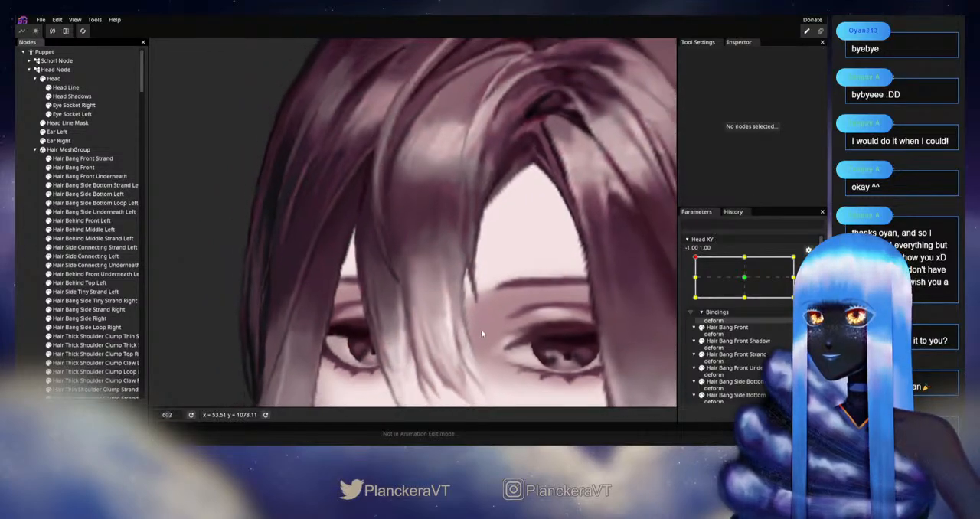
{"action": "scroll", "coordinate": [482, 330], "scroll_direction": "down", "scroll_amount": 4}
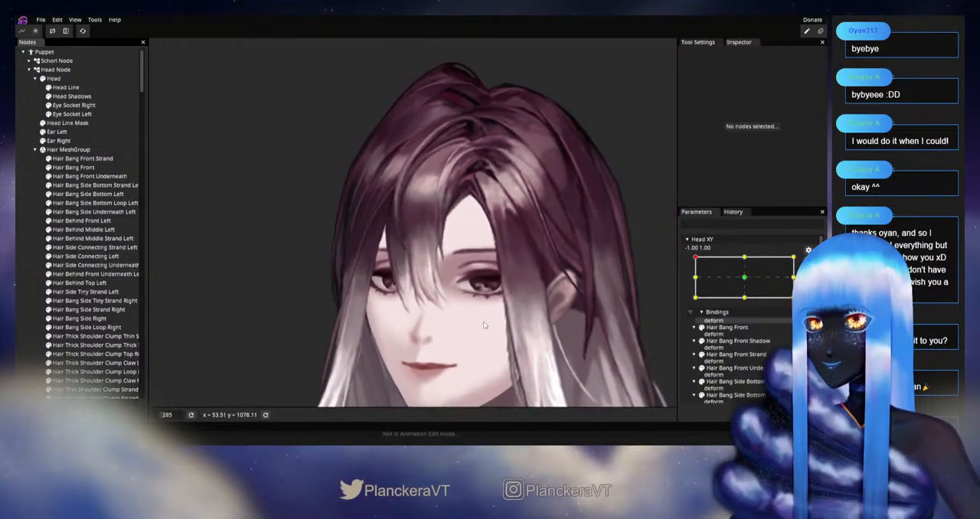
{"action": "scroll", "coordinate": [487, 325], "scroll_direction": "down", "scroll_amount": 1}
{"action": "left_click", "coordinate": [808, 263]}
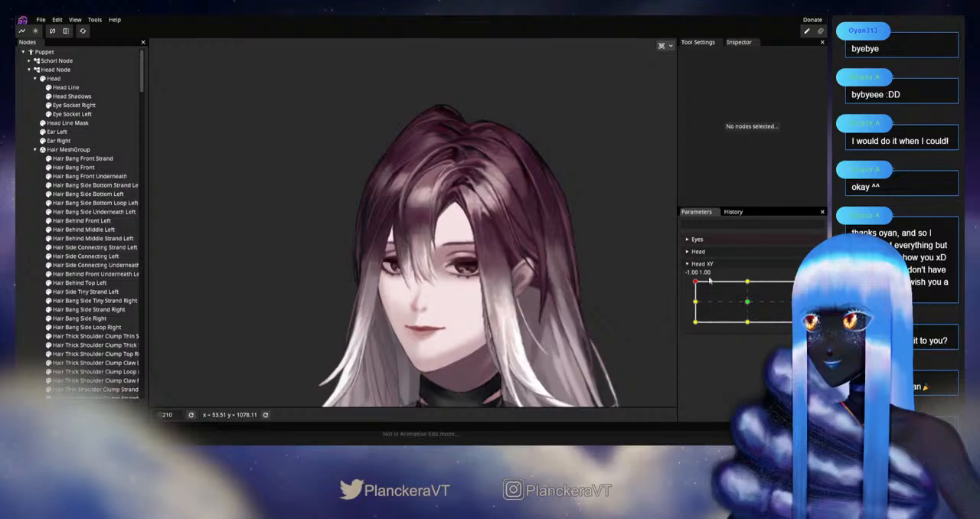
{"action": "mouse_move", "coordinate": [695, 283]}
{"action": "left_mouse_down"}
{"action": "mouse_move", "coordinate": [691, 304]}
{"action": "mouse_move", "coordinate": [677, 275]}
{"action": "left_mouse_up"}
Step: Arm Head XY at -1.00, 1.00, reopen Hair Bang Front Strand and smooth its side curve with the Circle Brush at size 16
{"action": "scroll", "coordinate": [442, 269], "scroll_direction": "up", "scroll_amount": 5}
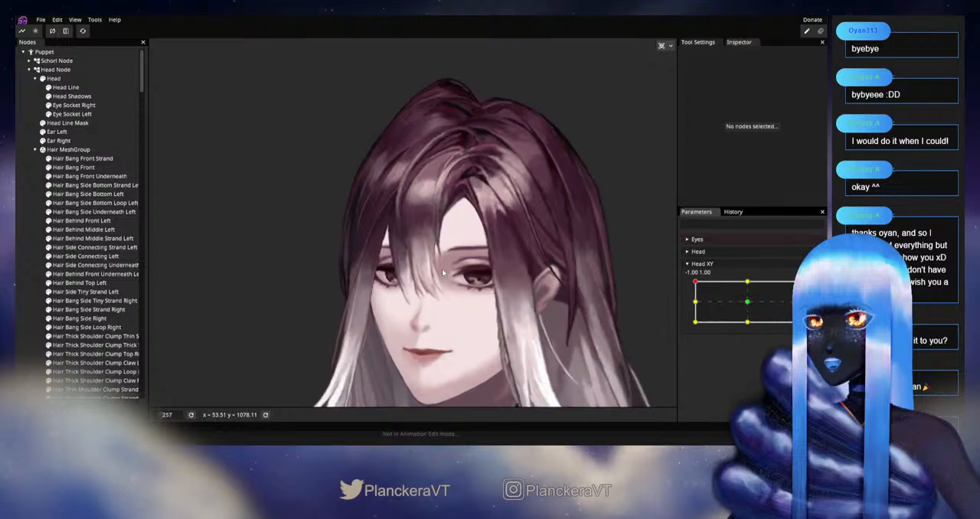
{"action": "scroll", "coordinate": [462, 286], "scroll_direction": "up", "scroll_amount": 5}
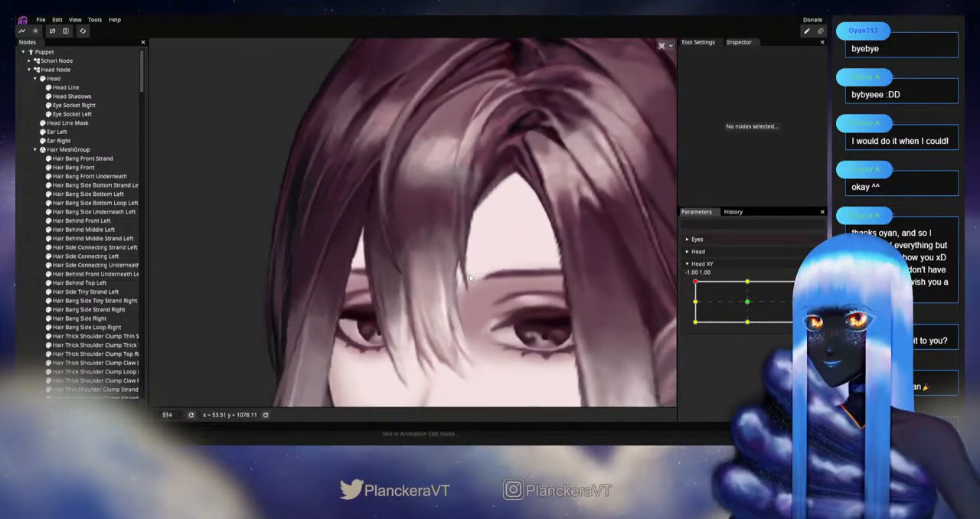
{"action": "left_click", "coordinate": [813, 288]}
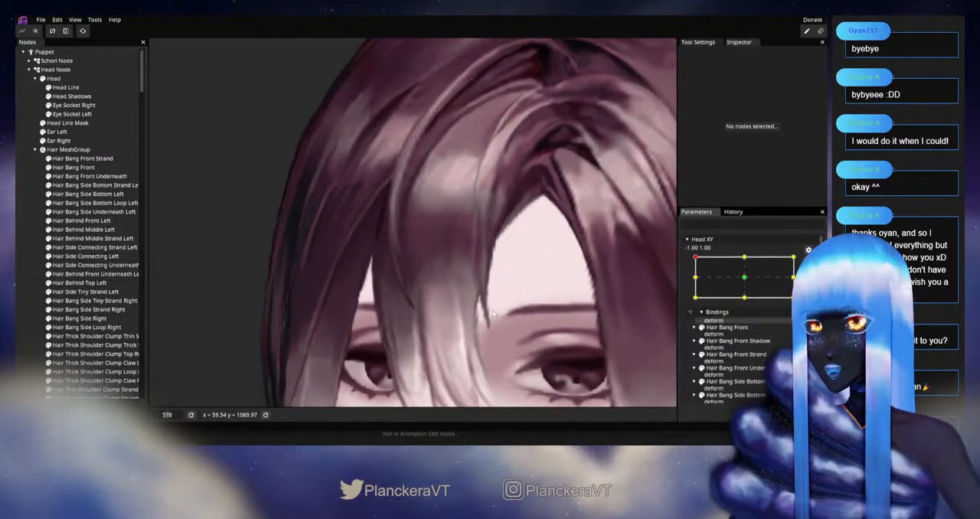
{"action": "scroll", "coordinate": [414, 313], "scroll_direction": "up", "scroll_amount": 2}
{"action": "left_click", "coordinate": [73, 158]}
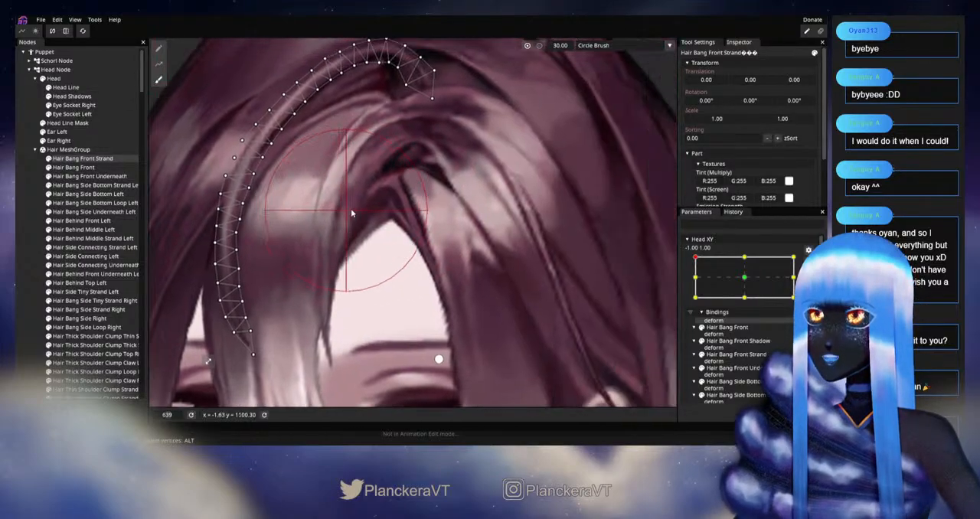
{"action": "left_click_drag", "start_coordinate": [352, 213], "coordinate": [307, 222]}
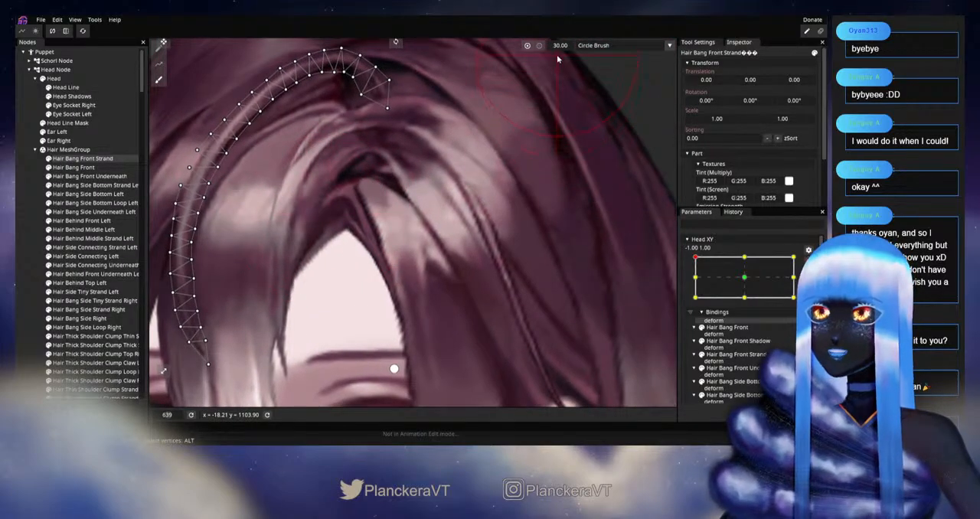
{"action": "scroll", "coordinate": [274, 278], "scroll_direction": "up", "scroll_amount": 1}
{"action": "left_click_drag", "start_coordinate": [268, 291], "coordinate": [516, 280]}
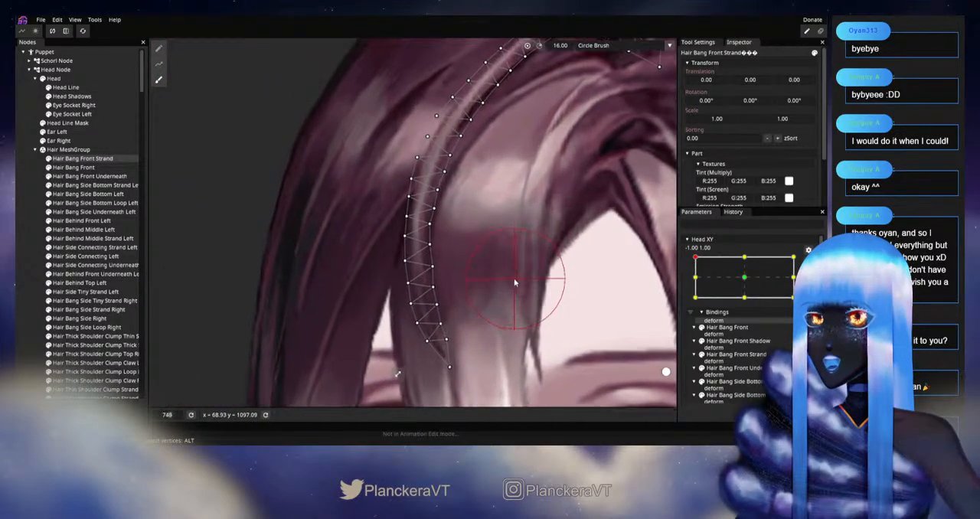
{"action": "scroll", "coordinate": [516, 280], "scroll_direction": "up", "scroll_amount": 2}
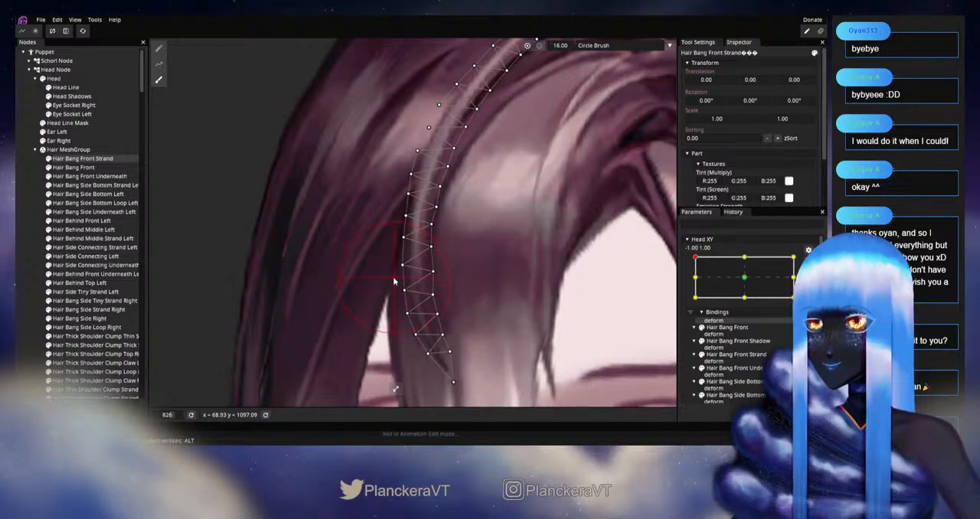
Step: Deselect the strand, disarm Head XY and move the head around -1.00, 1.00 to inspect the smoothed side curve
{"action": "left_click", "coordinate": [28, 266]}
{"action": "scroll", "coordinate": [499, 283], "scroll_direction": "down", "scroll_amount": 5}
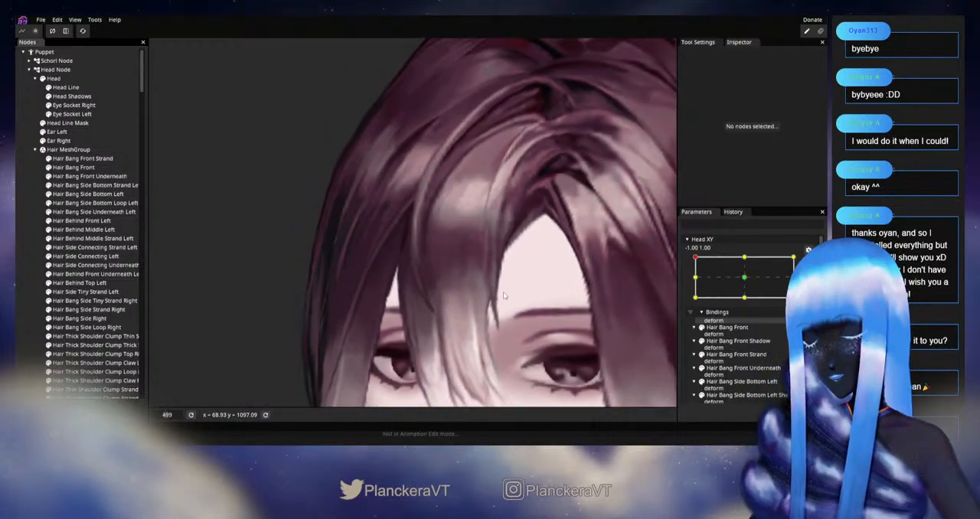
{"action": "scroll", "coordinate": [503, 291], "scroll_direction": "down", "scroll_amount": 5}
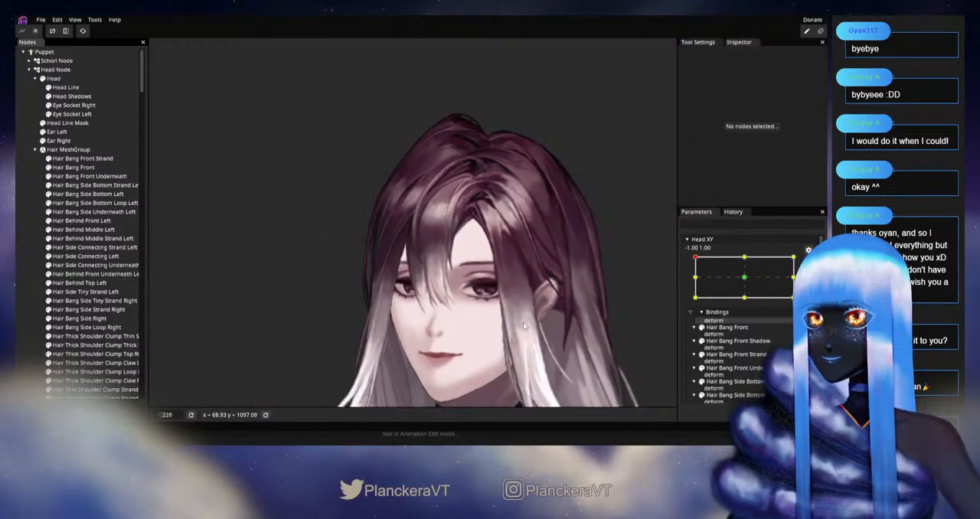
{"action": "left_click_drag", "start_coordinate": [524, 326], "coordinate": [533, 289]}
{"action": "left_click", "coordinate": [809, 262]}
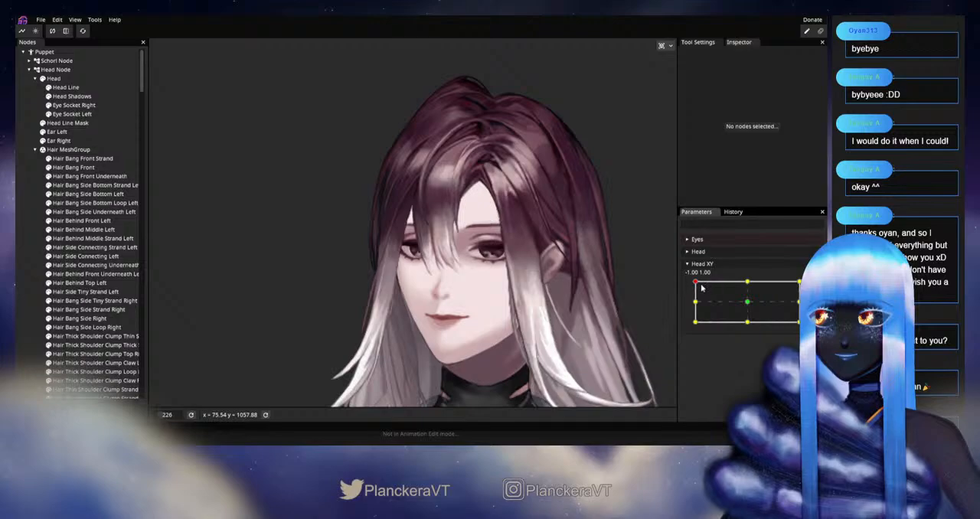
{"action": "mouse_move", "coordinate": [695, 284]}
{"action": "left_mouse_down"}
{"action": "mouse_move", "coordinate": [691, 295]}
{"action": "mouse_move", "coordinate": [694, 282]}
{"action": "mouse_move", "coordinate": [754, 281]}
{"action": "mouse_move", "coordinate": [693, 283]}
{"action": "mouse_move", "coordinate": [693, 299]}
{"action": "mouse_move", "coordinate": [695, 284]}
{"action": "mouse_move", "coordinate": [715, 282]}
{"action": "mouse_move", "coordinate": [695, 283]}
{"action": "left_mouse_up"}
Step: Select Hair Bang Front Strand on the model and move the head around -1.00, 1.00 to examine its upper arc near the parting
{"action": "scroll", "coordinate": [488, 189], "scroll_direction": "up", "scroll_amount": 4}
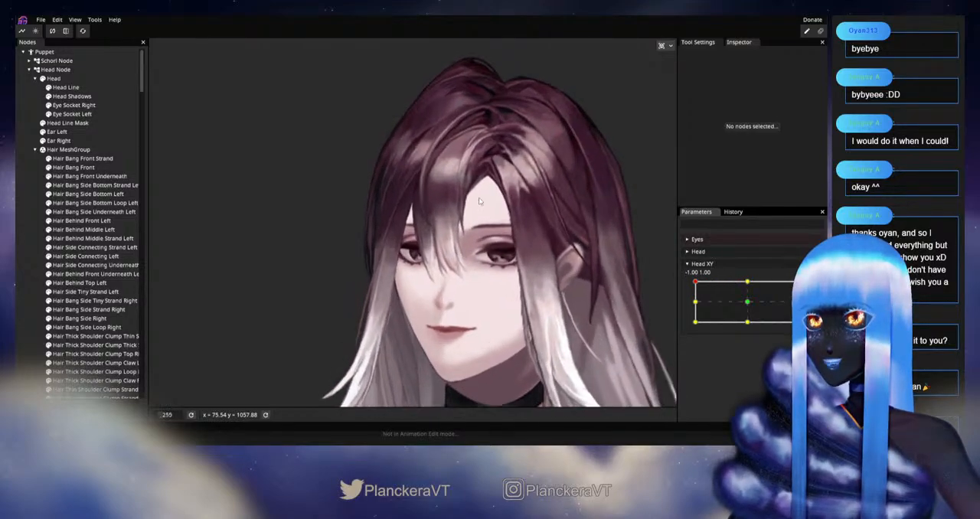
{"action": "scroll", "coordinate": [488, 190], "scroll_direction": "up", "scroll_amount": 6}
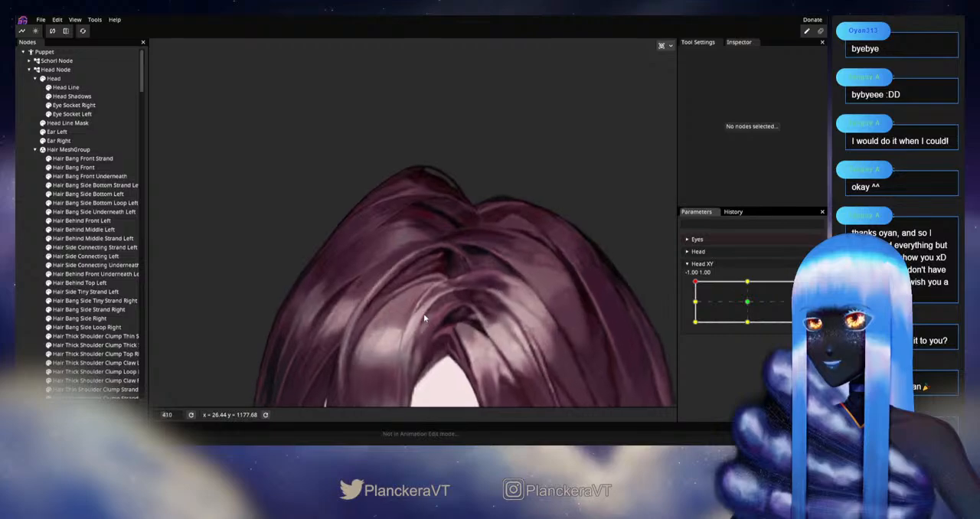
{"action": "left_click", "coordinate": [452, 321]}
{"action": "scroll", "coordinate": [486, 323], "scroll_direction": "up", "scroll_amount": 4}
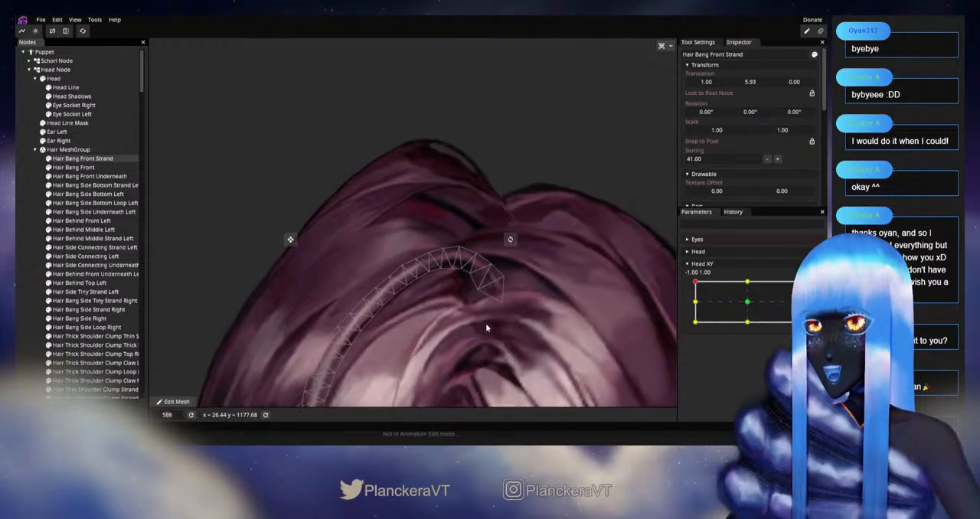
{"action": "scroll", "coordinate": [479, 335], "scroll_direction": "up", "scroll_amount": 4}
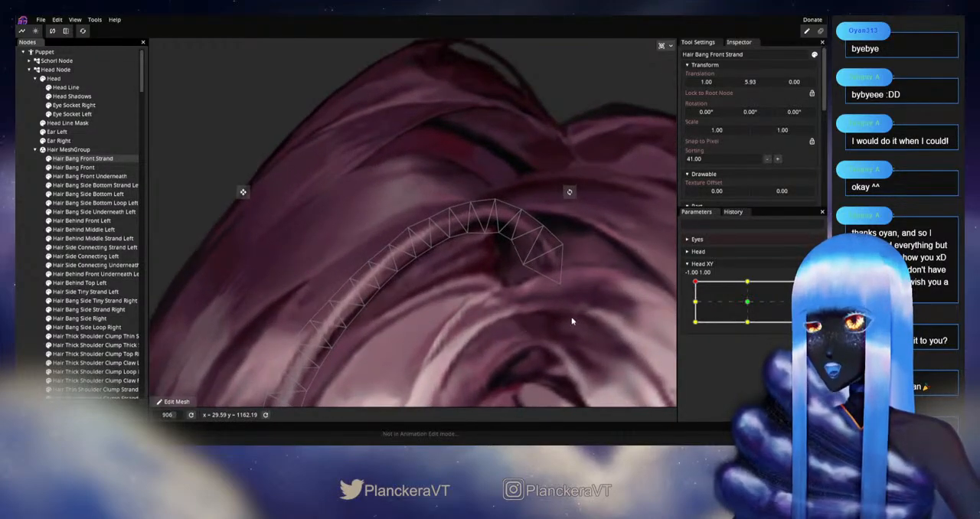
{"action": "mouse_move", "coordinate": [692, 284]}
{"action": "left_mouse_down"}
{"action": "mouse_move", "coordinate": [694, 303]}
{"action": "mouse_move", "coordinate": [692, 281]}
{"action": "left_mouse_up"}
Step: Arm Head XY at -1.00, 1.00 and reposition individual vertices along the upper arc of Hair Bang Front Strand
{"action": "left_click", "coordinate": [809, 285]}
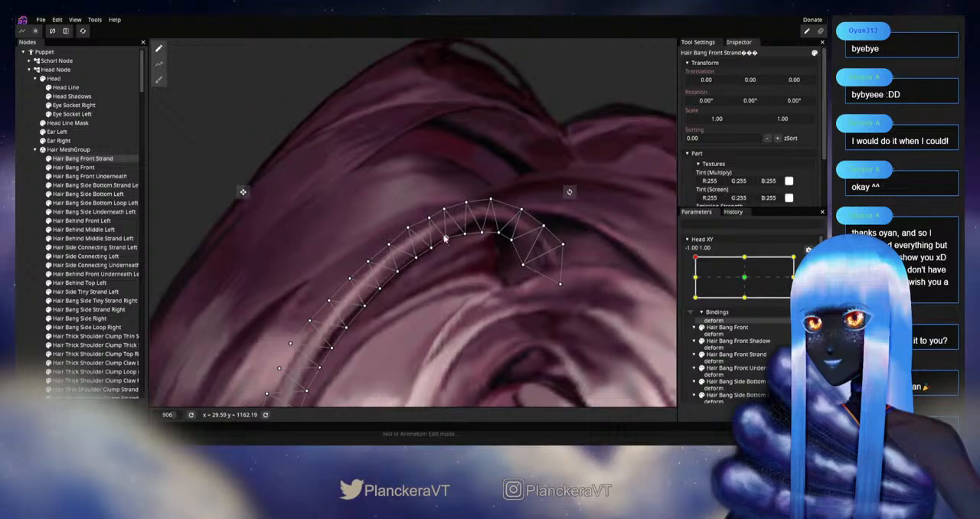
{"action": "left_click_drag", "start_coordinate": [429, 233], "coordinate": [497, 202]}
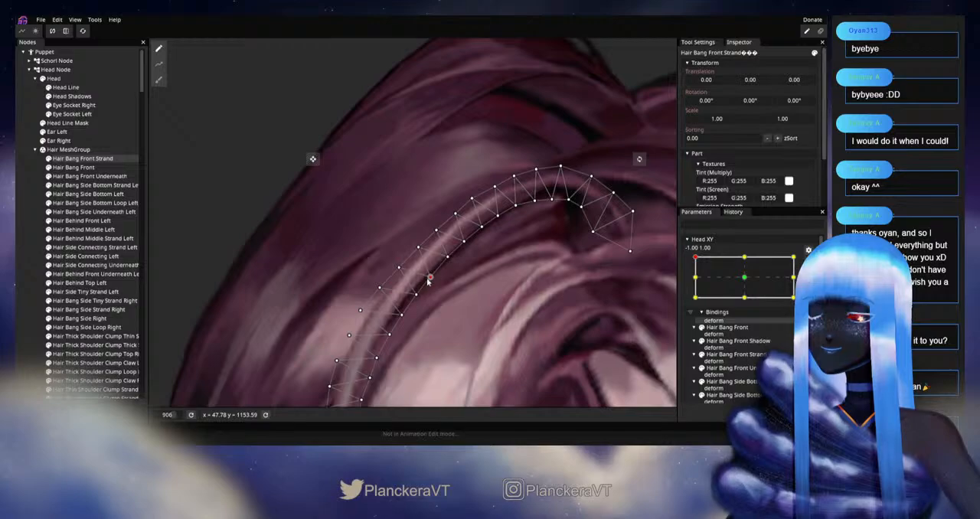
{"action": "scroll", "coordinate": [495, 286], "scroll_direction": "down", "scroll_amount": 3}
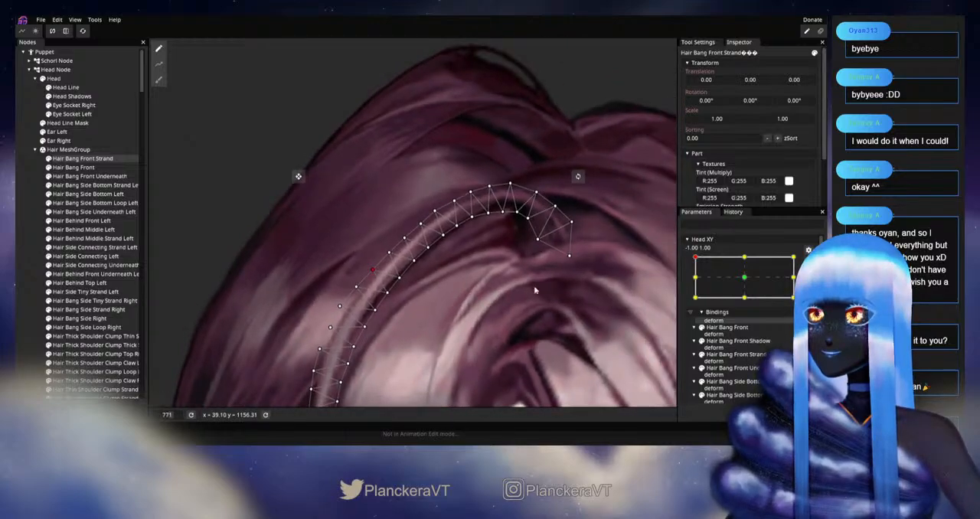
Step: Disarm Head XY and move the head around -1.00, 1.00 to check the strand's upper arc against the surrounding hair
{"action": "left_click", "coordinate": [809, 262]}
{"action": "mouse_move", "coordinate": [695, 282]}
{"action": "left_mouse_down"}
{"action": "mouse_move", "coordinate": [696, 307]}
{"action": "mouse_move", "coordinate": [694, 283]}
{"action": "left_mouse_up"}
{"action": "left_click_drag", "start_coordinate": [550, 283], "coordinate": [475, 366]}
Step: Arm Head XY at -1.00, 1.00 and move two outer vertices near the strand's root end slightly outward
{"action": "scroll", "coordinate": [497, 352], "scroll_direction": "up", "scroll_amount": 1}
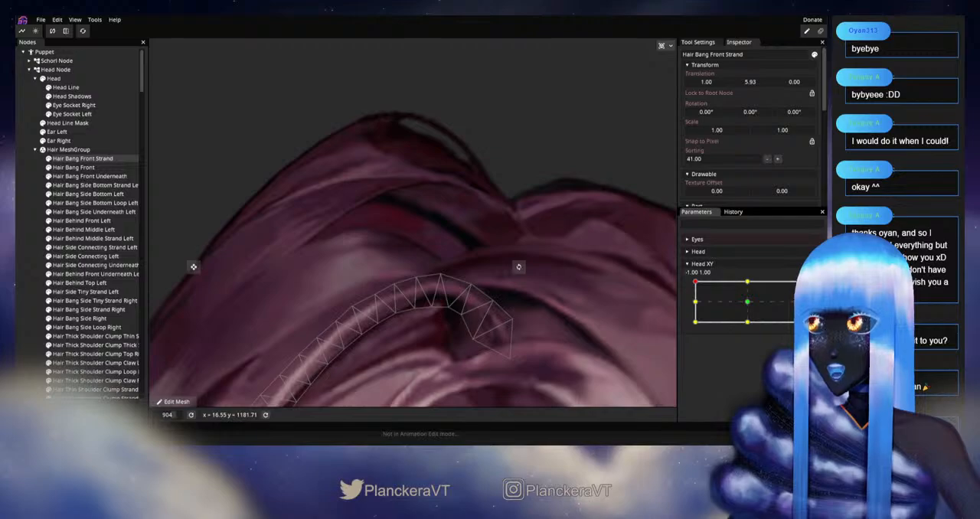
{"action": "left_click", "coordinate": [808, 288]}
{"action": "scroll", "coordinate": [528, 306], "scroll_direction": "up", "scroll_amount": 2}
{"action": "scroll", "coordinate": [454, 286], "scroll_direction": "up", "scroll_amount": 1}
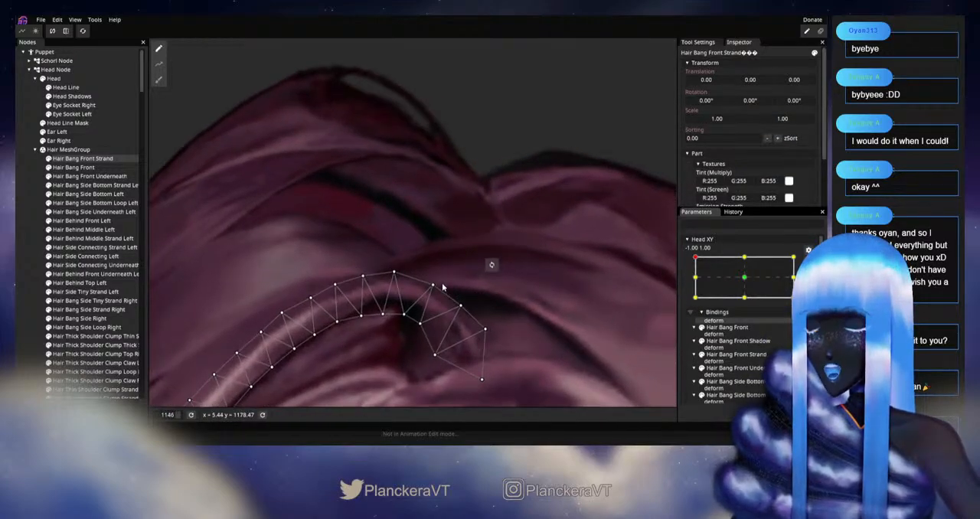
{"action": "left_click_drag", "start_coordinate": [441, 287], "coordinate": [468, 309]}
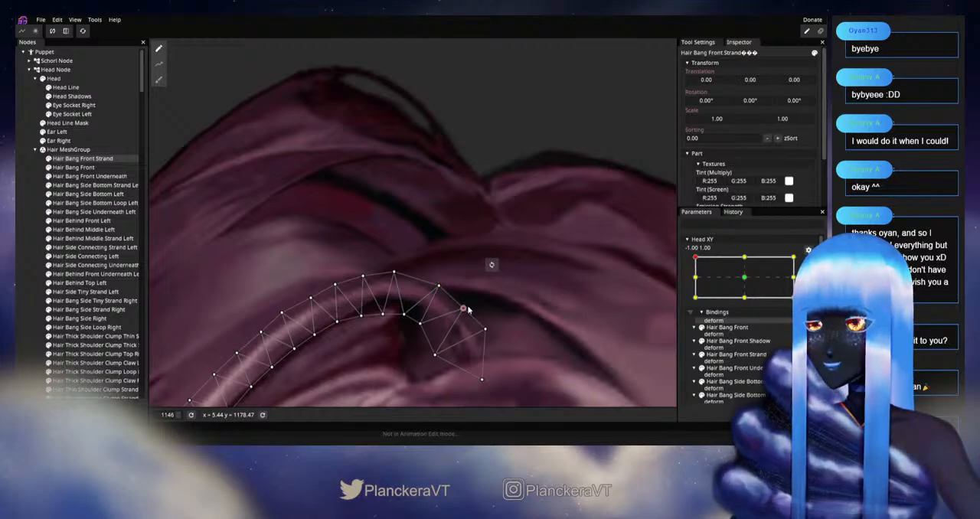
{"action": "scroll", "coordinate": [540, 330], "scroll_direction": "down", "scroll_amount": 5}
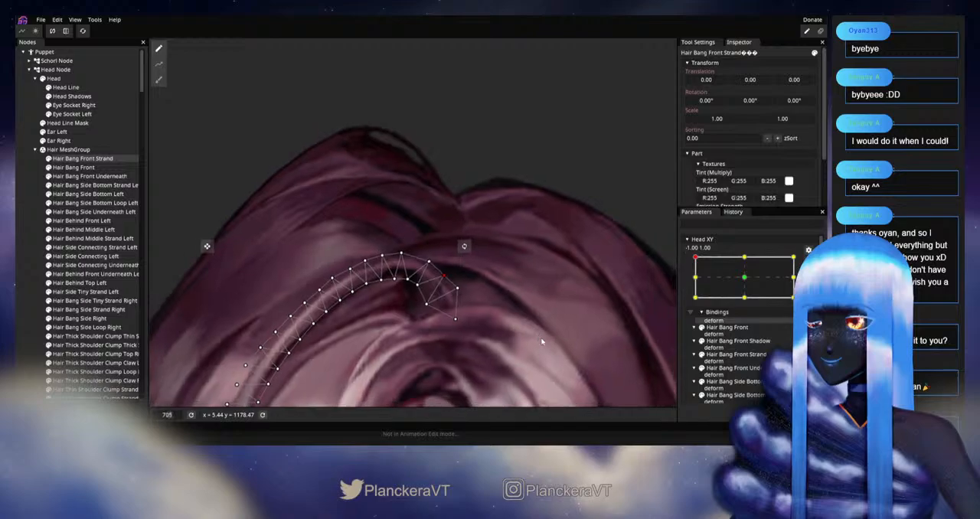
{"action": "scroll", "coordinate": [542, 340], "scroll_direction": "down", "scroll_amount": 4}
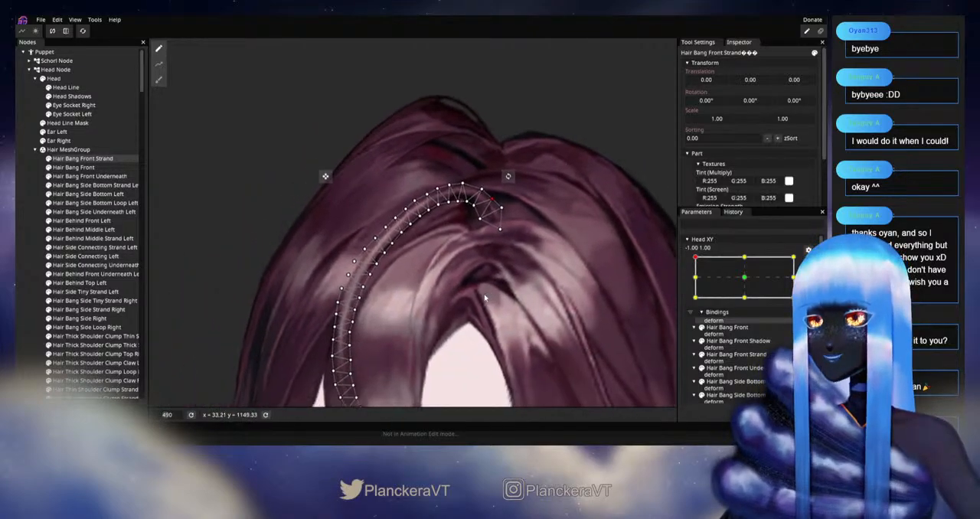
Step: Disarm Head XY and move the head between -1.00, 1.00 and -1.00, 0.00 to check the strand's arc
{"action": "scroll", "coordinate": [483, 298], "scroll_direction": "up", "scroll_amount": 1}
{"action": "left_click_drag", "start_coordinate": [484, 298], "coordinate": [469, 308]}
{"action": "left_click", "coordinate": [808, 265]}
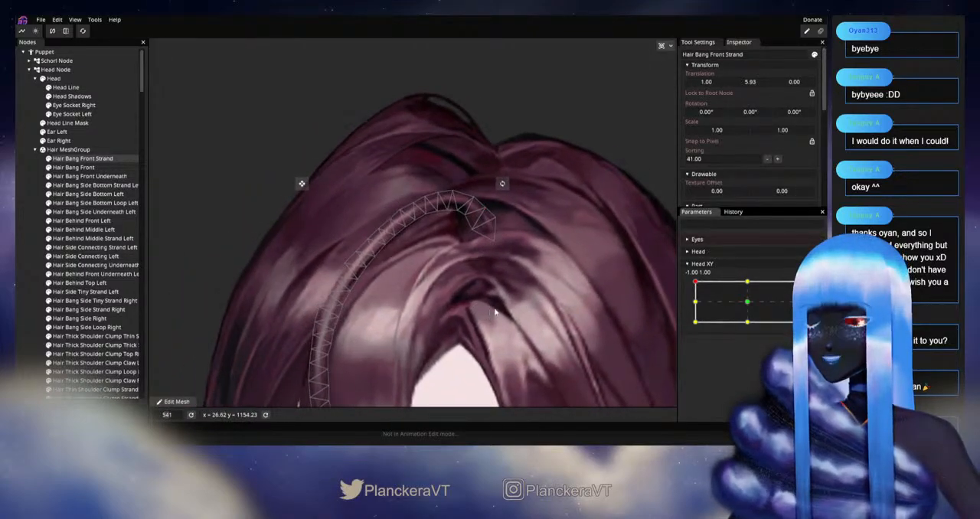
{"action": "scroll", "coordinate": [492, 311], "scroll_direction": "up", "scroll_amount": 3}
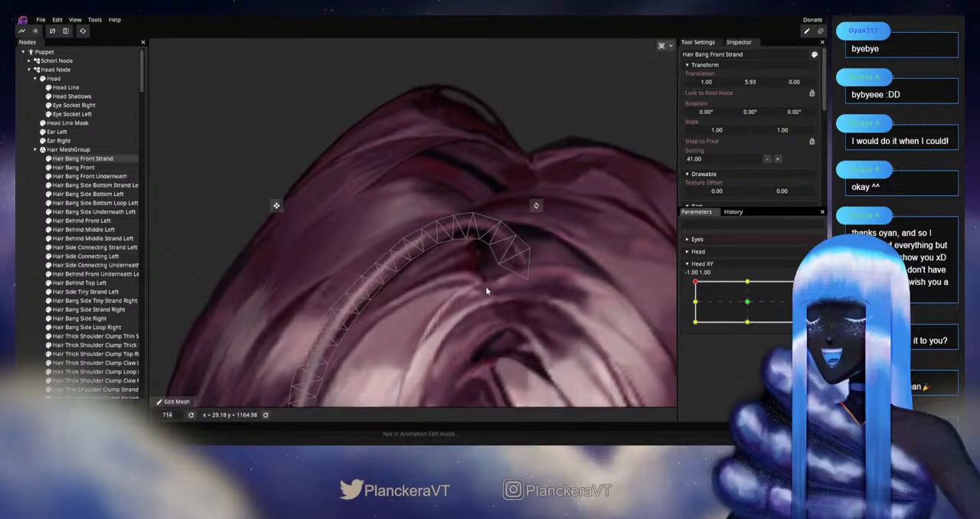
{"action": "scroll", "coordinate": [607, 293], "scroll_direction": "up", "scroll_amount": 1}
{"action": "left_click_drag", "start_coordinate": [695, 283], "coordinate": [694, 303]}
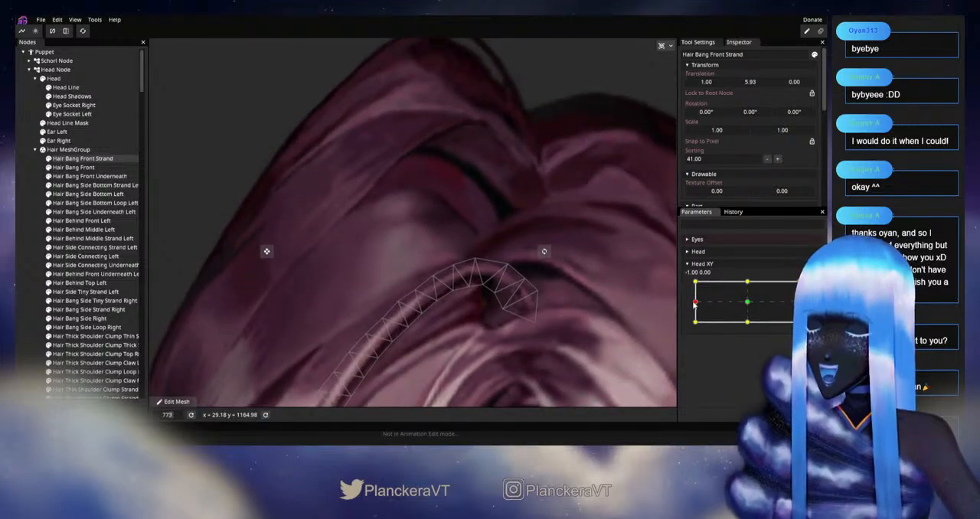
{"action": "mouse_move", "coordinate": [695, 303]}
{"action": "left_mouse_down"}
{"action": "mouse_move", "coordinate": [695, 283]}
{"action": "mouse_move", "coordinate": [694, 303]}
{"action": "left_mouse_up"}
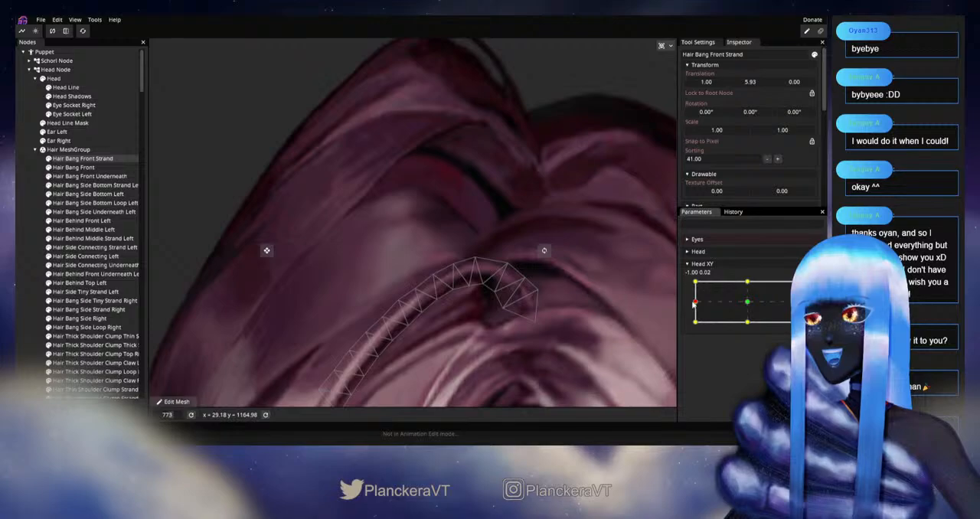
{"action": "left_click_drag", "start_coordinate": [694, 303], "coordinate": [694, 283]}
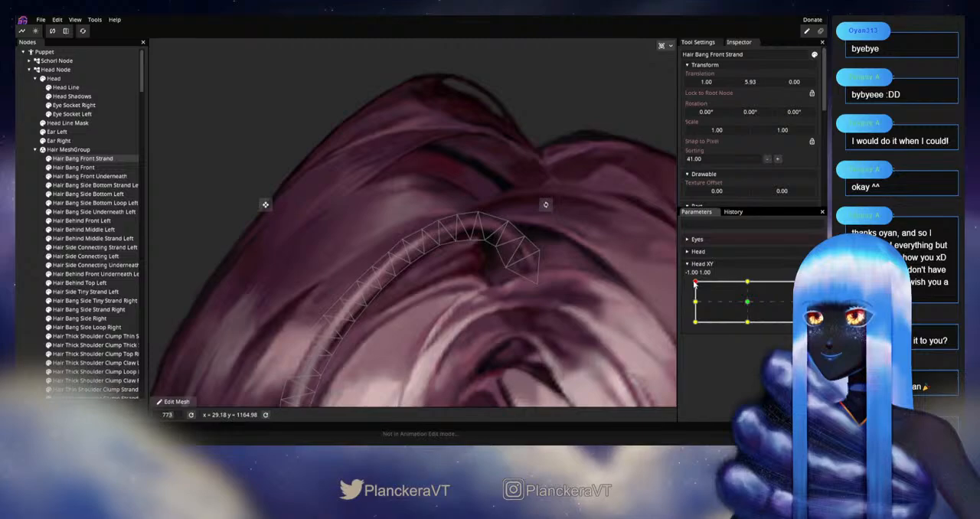
{"action": "mouse_move", "coordinate": [695, 282]}
{"action": "left_mouse_down"}
{"action": "mouse_move", "coordinate": [695, 303]}
{"action": "mouse_move", "coordinate": [695, 282]}
{"action": "left_mouse_up"}
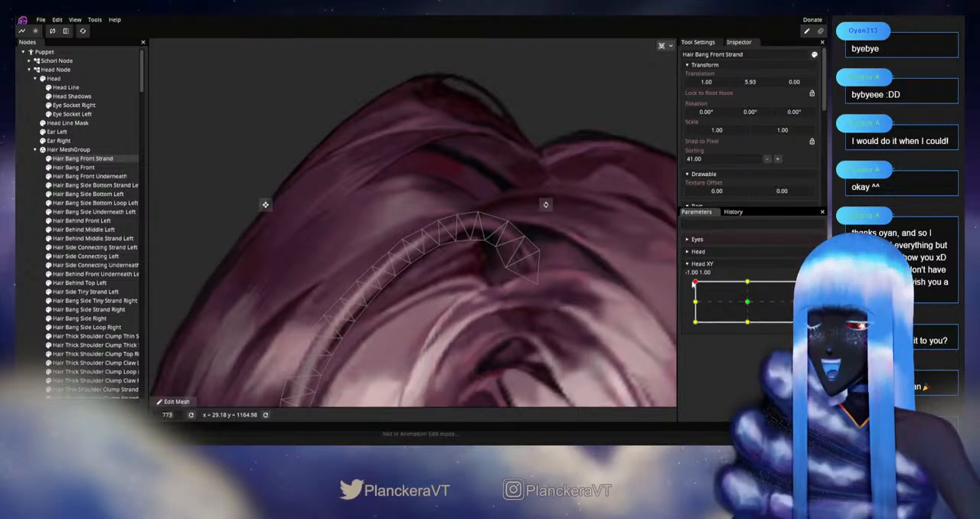
{"action": "mouse_move", "coordinate": [695, 282]}
{"action": "left_mouse_down"}
{"action": "mouse_move", "coordinate": [694, 303]}
{"action": "mouse_move", "coordinate": [694, 282]}
{"action": "left_mouse_up"}
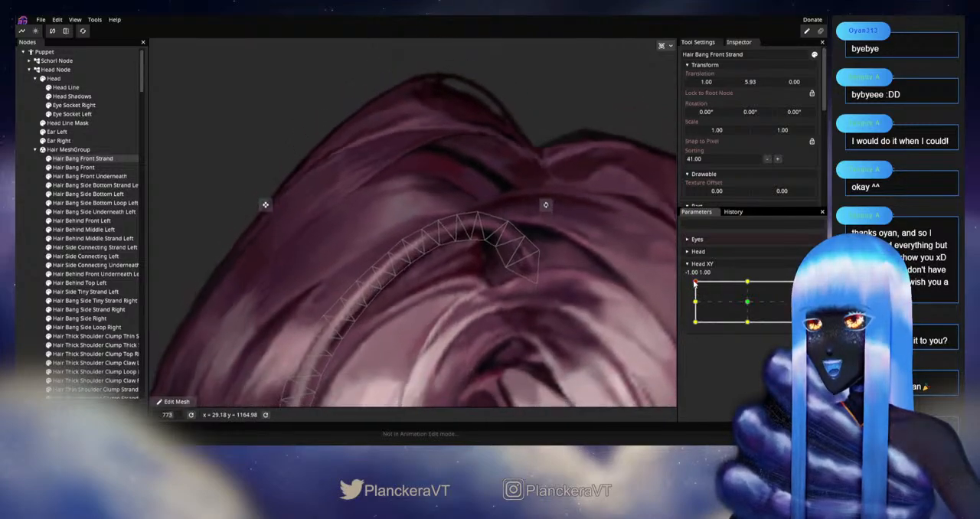
Step: Arm Head XY at -1.00, 1.00 and nudge outer and inner vertices along the upper arc of Hair Bang Front Strand
{"action": "left_click", "coordinate": [808, 289]}
{"action": "scroll", "coordinate": [430, 267], "scroll_direction": "up", "scroll_amount": 2}
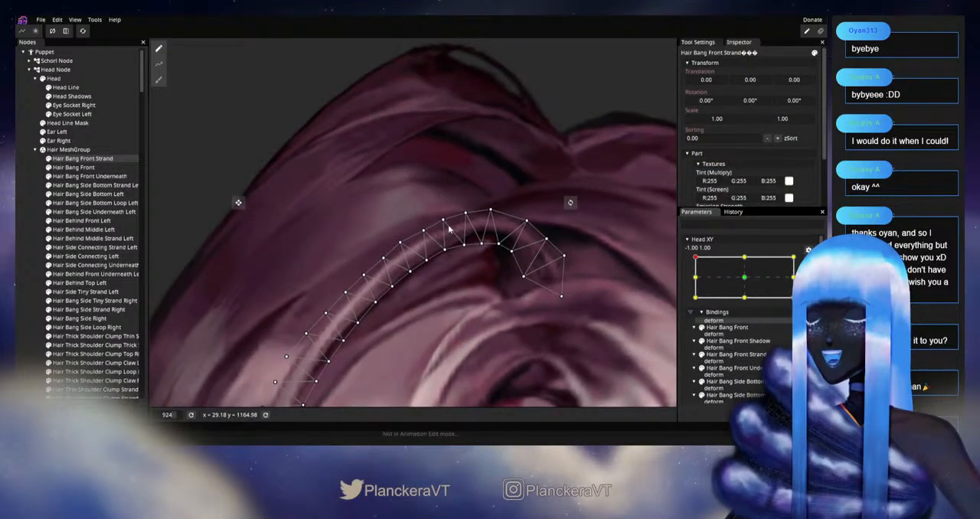
{"action": "left_click", "coordinate": [442, 222]}
{"action": "left_click_drag", "start_coordinate": [440, 223], "coordinate": [445, 255]}
{"action": "left_click", "coordinate": [421, 230]}
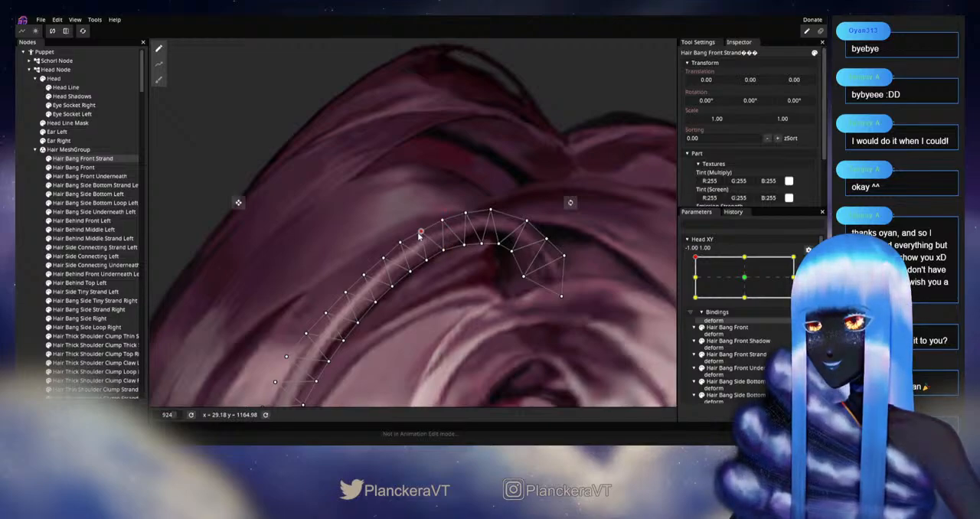
{"action": "left_click", "coordinate": [426, 261]}
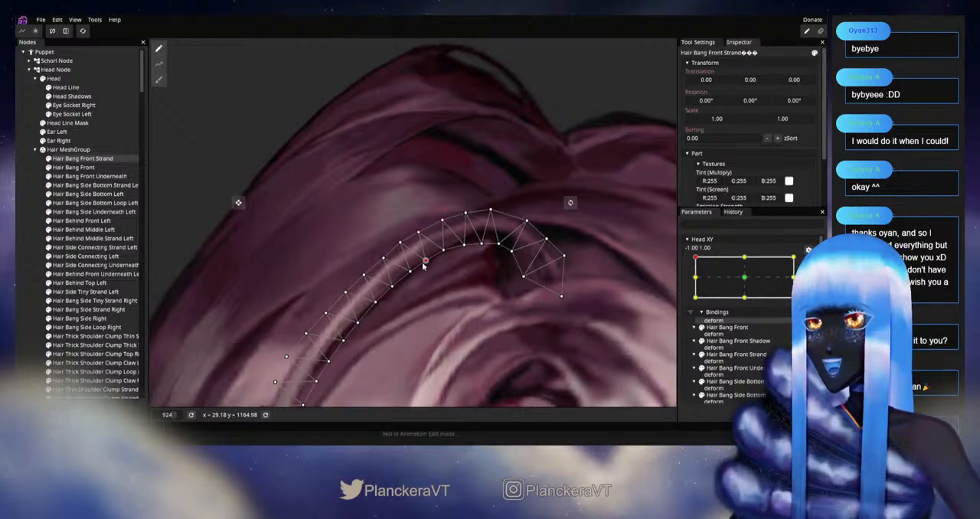
{"action": "left_click_drag", "start_coordinate": [417, 264], "coordinate": [489, 237]}
Step: Reposition outer and inner vertices farther down the strand's curved side and save the model
{"action": "left_click", "coordinate": [469, 216]}
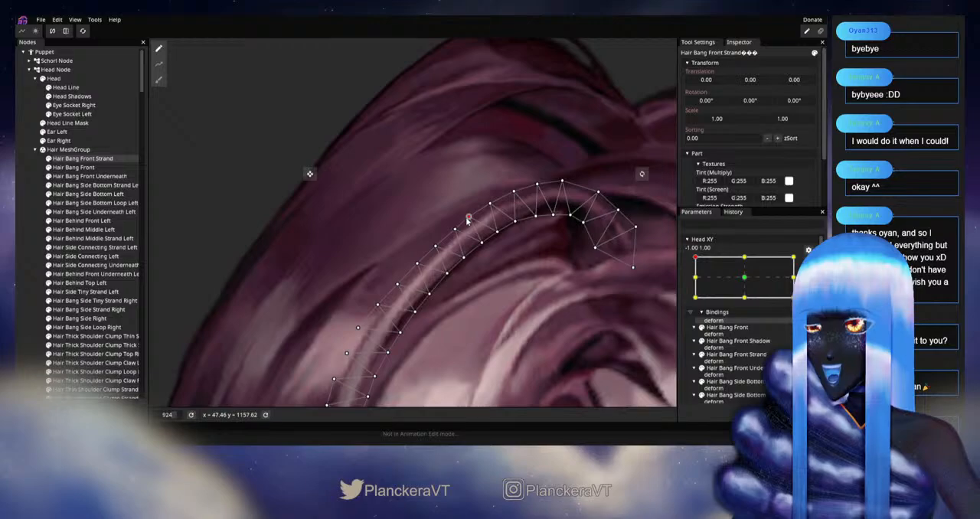
{"action": "left_click", "coordinate": [452, 234]}
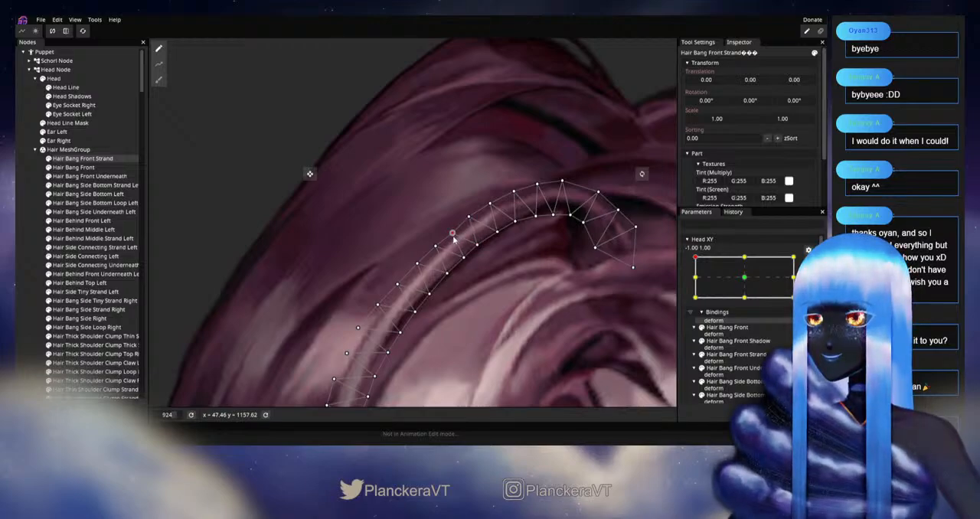
{"action": "left_click", "coordinate": [434, 248]}
{"action": "left_click_drag", "start_coordinate": [434, 251], "coordinate": [459, 241]}
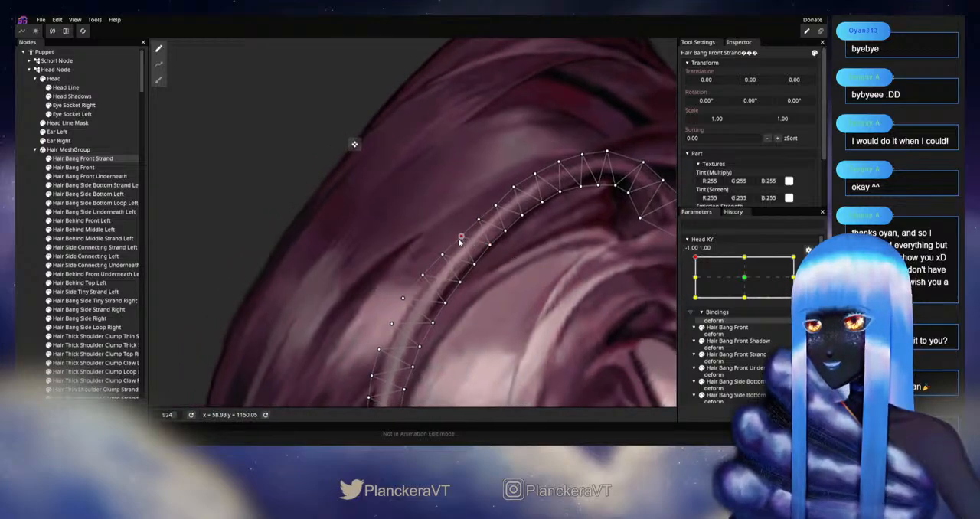
{"action": "left_click", "coordinate": [472, 264]}
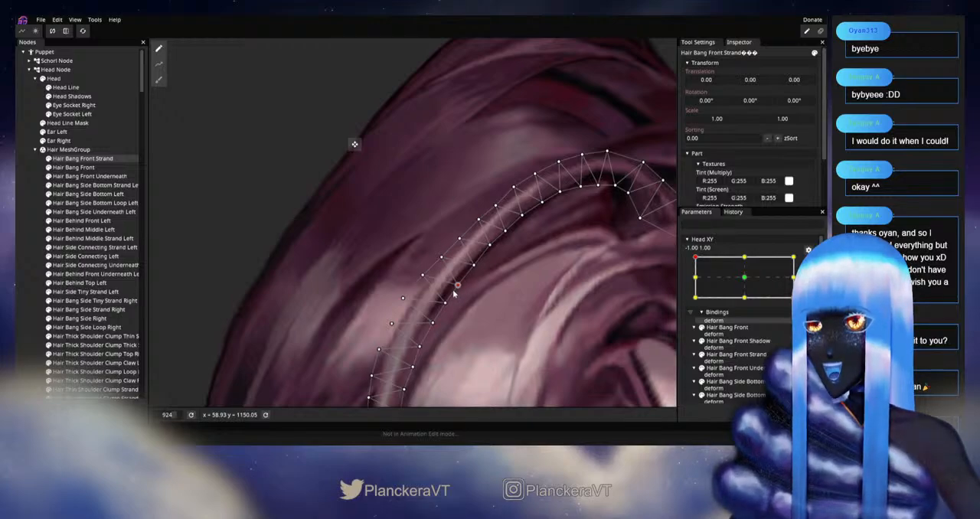
{"action": "left_click_drag", "start_coordinate": [456, 289], "coordinate": [498, 265]}
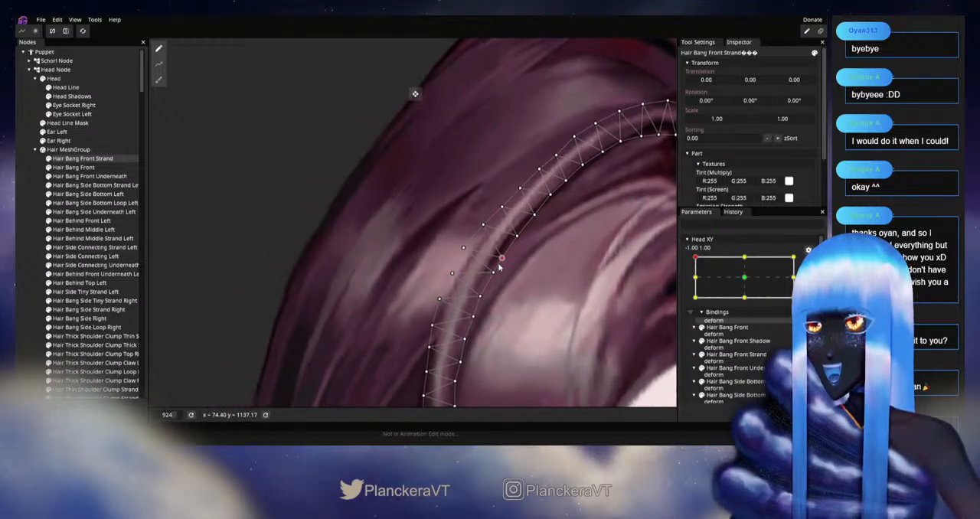
{"action": "key", "text": "ctrl+s"}
Step: Adjust outer and inner vertices where the arc of Hair Bang Front Strand turns into its vertical section
{"action": "left_click", "coordinate": [483, 227]}
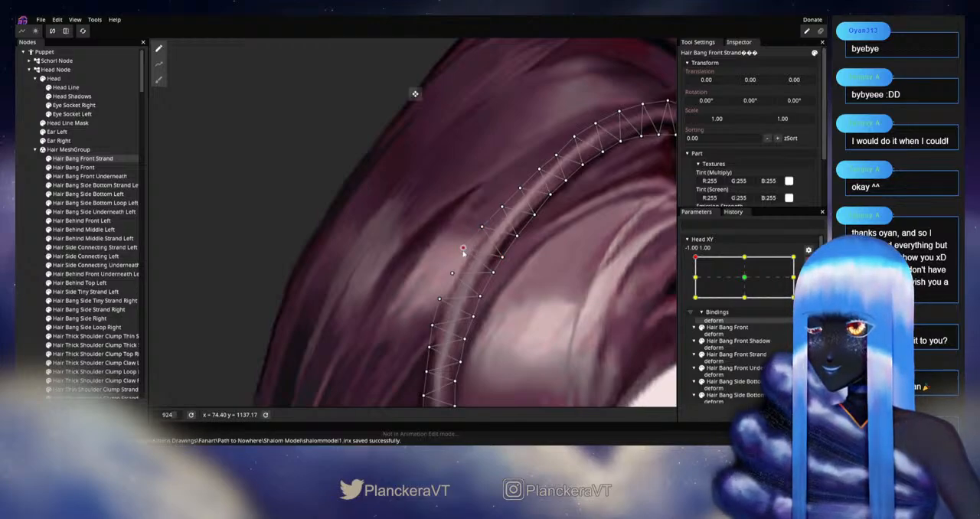
{"action": "left_click", "coordinate": [452, 275]}
{"action": "left_click", "coordinate": [480, 299]}
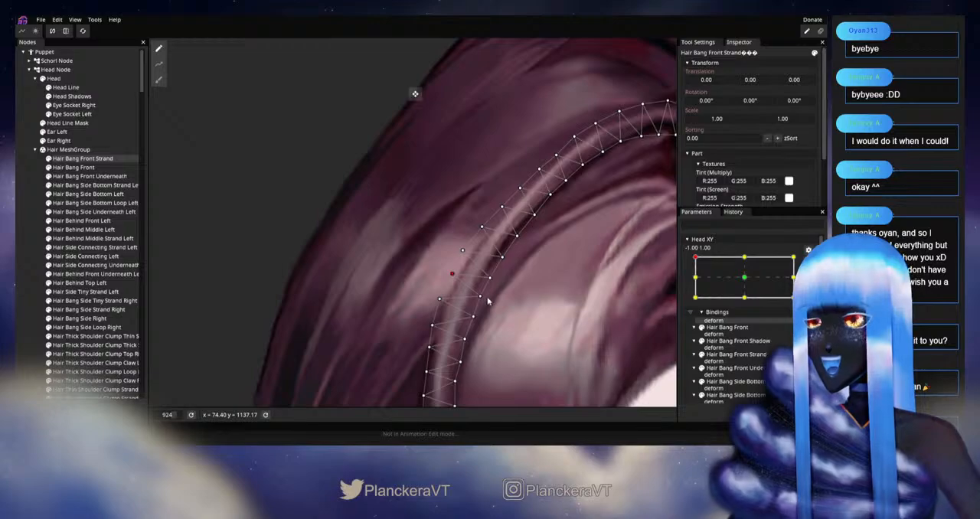
{"action": "left_click_drag", "start_coordinate": [478, 301], "coordinate": [498, 238]}
{"action": "left_click_drag", "start_coordinate": [492, 254], "coordinate": [494, 286]}
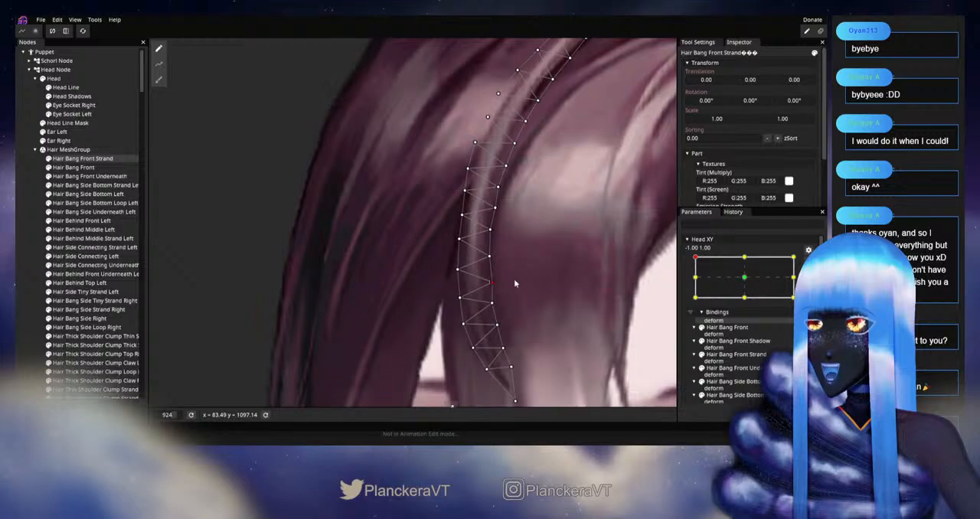
{"action": "scroll", "coordinate": [513, 285], "scroll_direction": "down", "scroll_amount": 5}
{"action": "scroll", "coordinate": [484, 244], "scroll_direction": "down", "scroll_amount": 3}
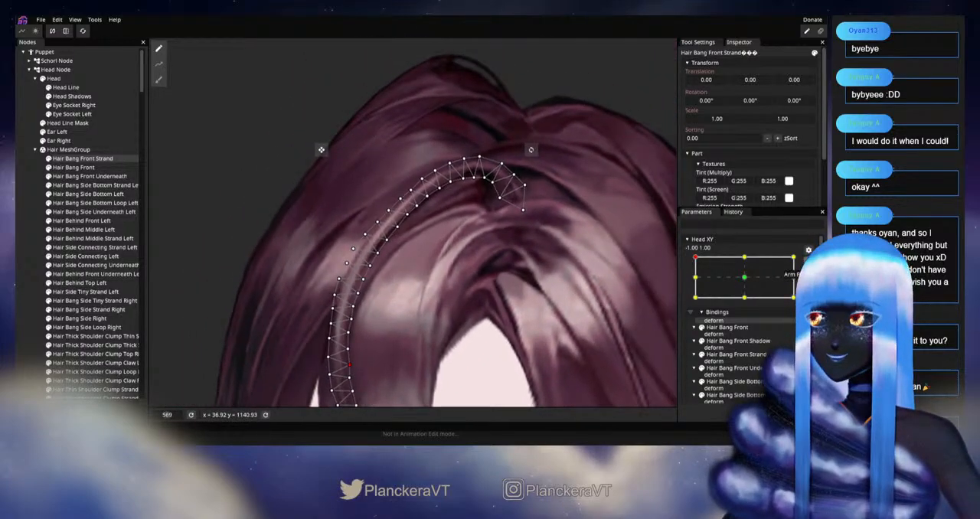
Step: Disarm Head XY and move the head around -1.00, 1.00 to check the strand's curve near the parting
{"action": "left_click", "coordinate": [808, 263]}
{"action": "mouse_move", "coordinate": [694, 283]}
{"action": "left_mouse_down"}
{"action": "mouse_move", "coordinate": [695, 303]}
{"action": "mouse_move", "coordinate": [695, 282]}
{"action": "left_mouse_up"}
{"action": "scroll", "coordinate": [570, 218], "scroll_direction": "up", "scroll_amount": 5}
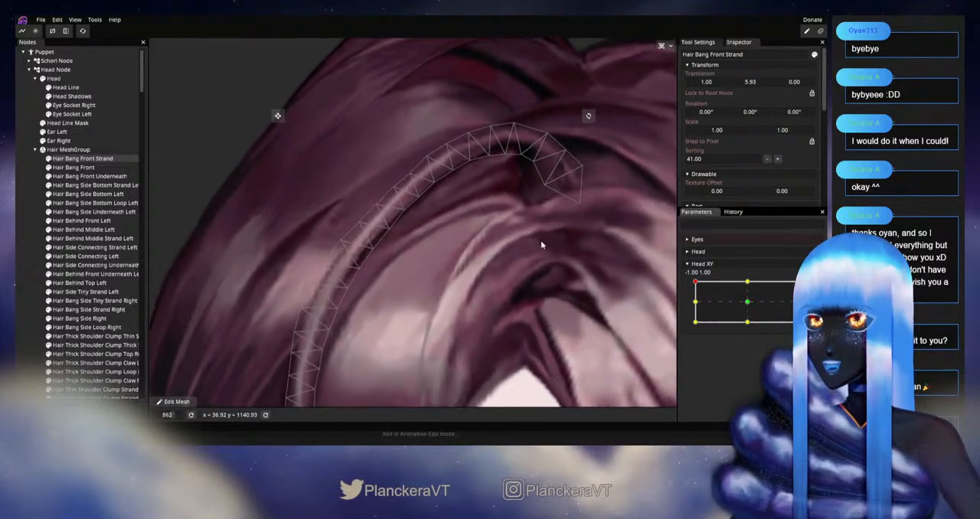
{"action": "left_click_drag", "start_coordinate": [542, 245], "coordinate": [512, 372]}
{"action": "scroll", "coordinate": [490, 375], "scroll_direction": "up", "scroll_amount": 2}
Step: Arm Head XY at -1.00, 1.00 and fine-tune paired outer and inner vertices on the strand's upper arc
{"action": "left_click", "coordinate": [809, 288]}
{"action": "scroll", "coordinate": [431, 324], "scroll_direction": "up", "scroll_amount": 2}
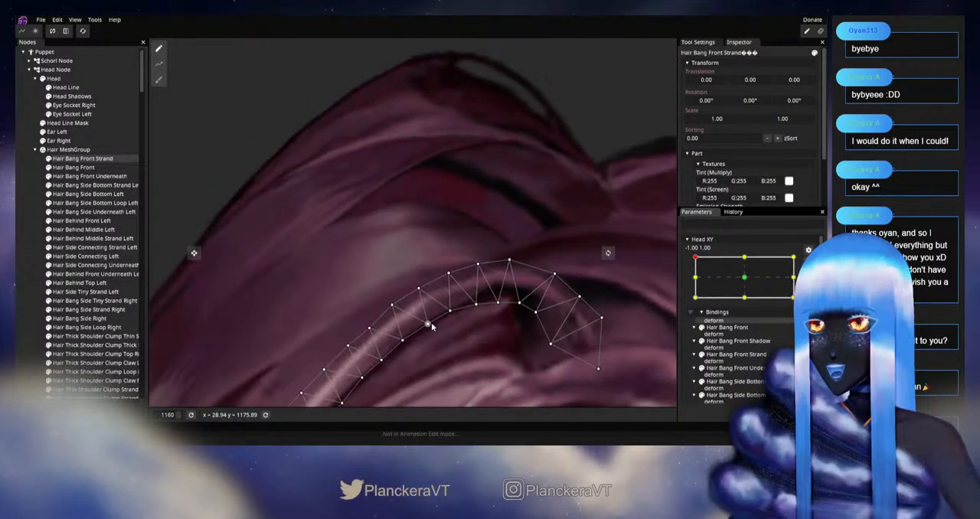
{"action": "left_click_drag", "start_coordinate": [450, 277], "coordinate": [443, 280]}
{"action": "left_click_drag", "start_coordinate": [451, 316], "coordinate": [488, 212]}
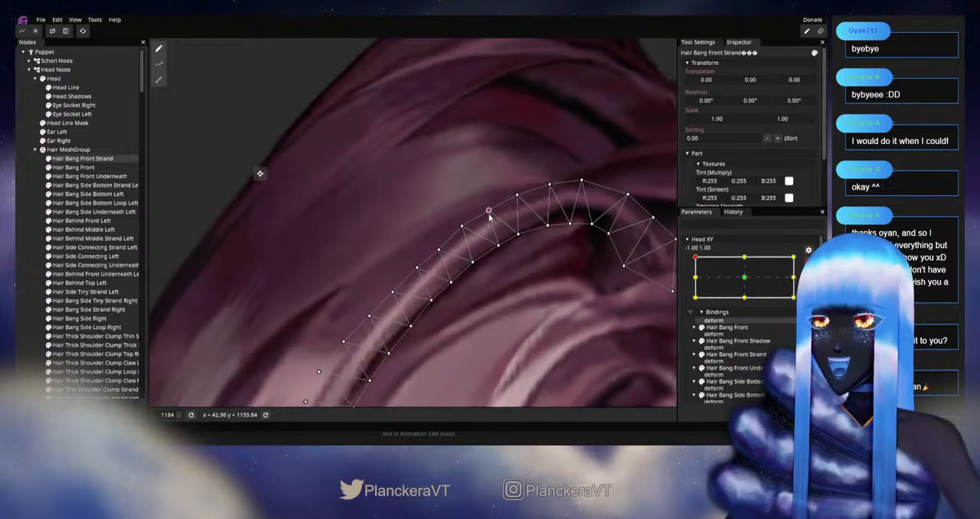
{"action": "left_click_drag", "start_coordinate": [498, 246], "coordinate": [497, 253]}
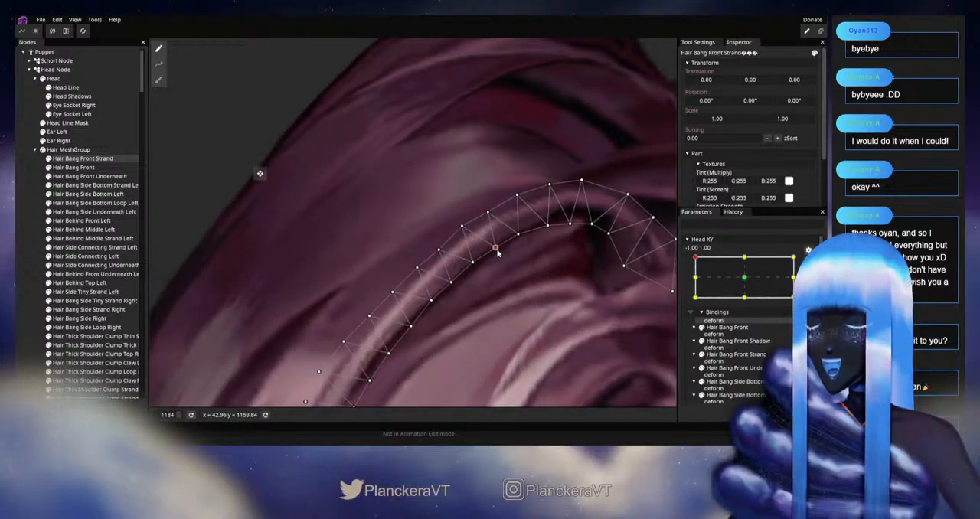
{"action": "left_click_drag", "start_coordinate": [461, 227], "coordinate": [461, 232]}
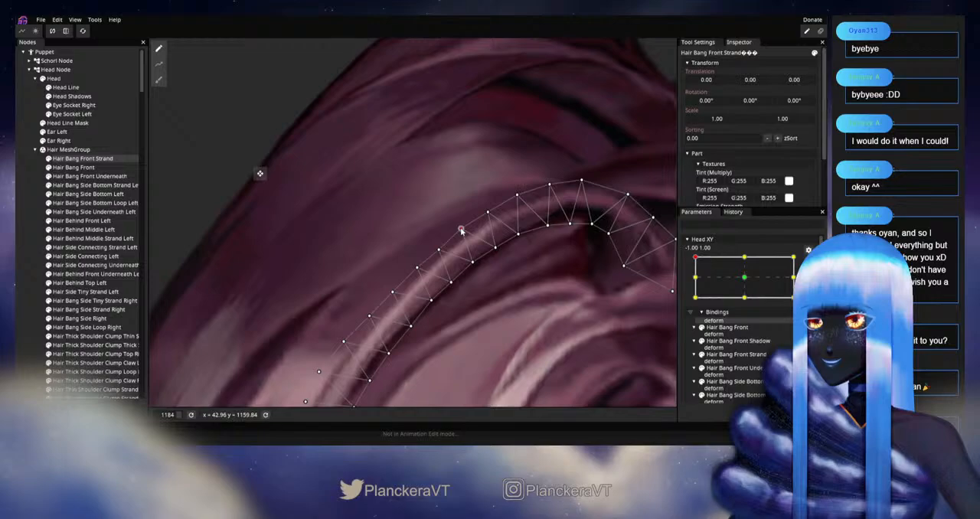
Step: Shift outer and inner vertices slightly along the middle of the arc to smooth the curve of Hair Bang Front Strand
{"action": "left_click", "coordinate": [496, 249]}
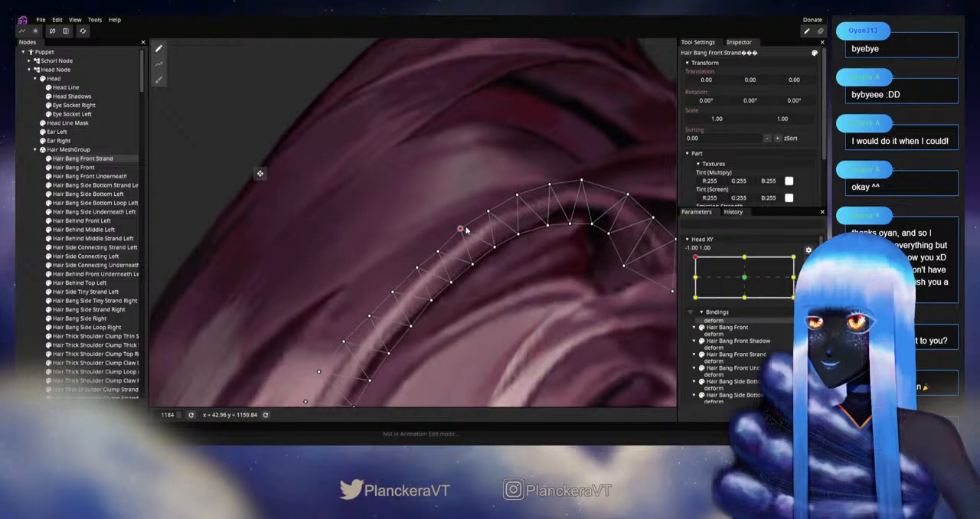
{"action": "left_click_drag", "start_coordinate": [488, 257], "coordinate": [511, 233]}
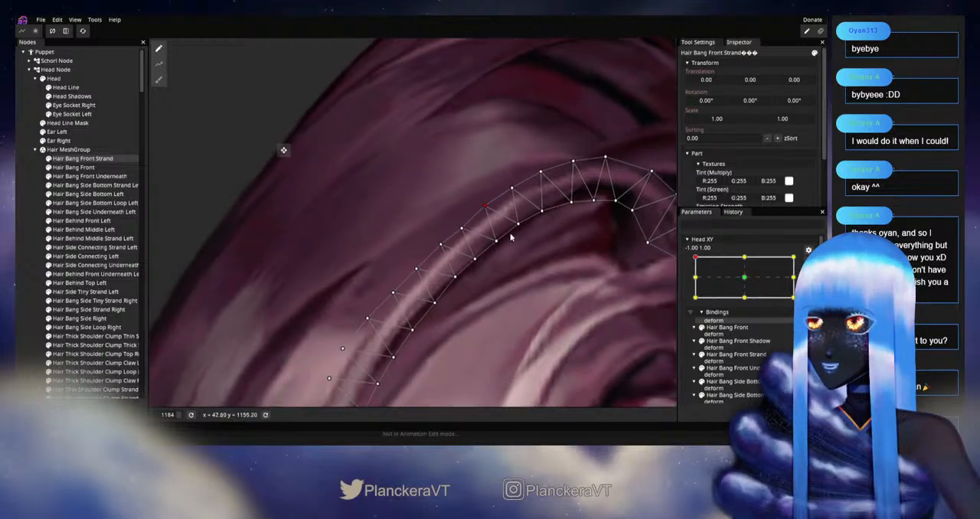
{"action": "left_click_drag", "start_coordinate": [475, 259], "coordinate": [513, 250]}
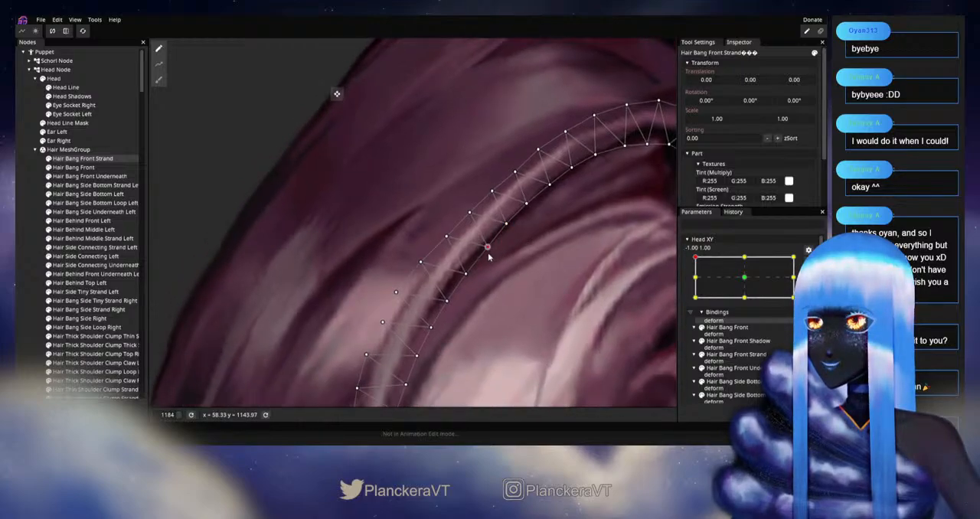
{"action": "left_click_drag", "start_coordinate": [469, 214], "coordinate": [467, 216]}
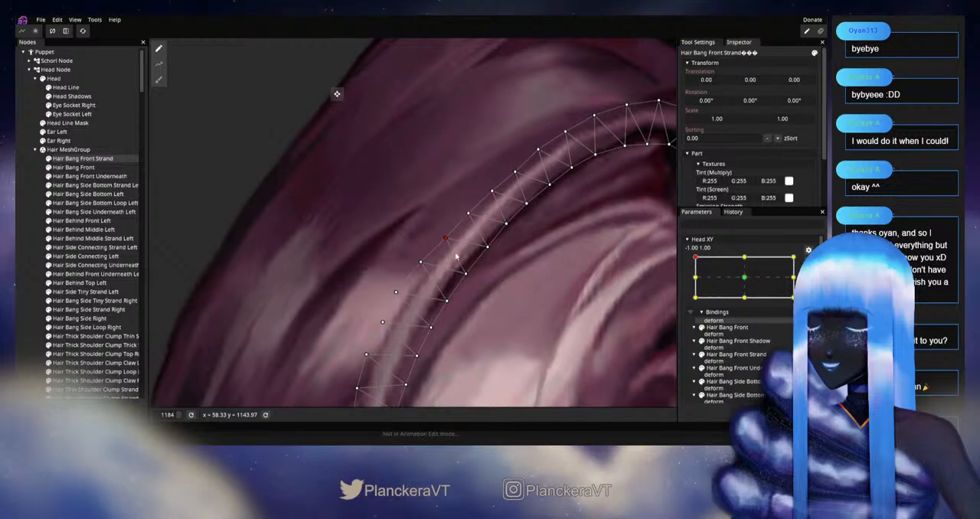
{"action": "left_click_drag", "start_coordinate": [494, 279], "coordinate": [416, 322]}
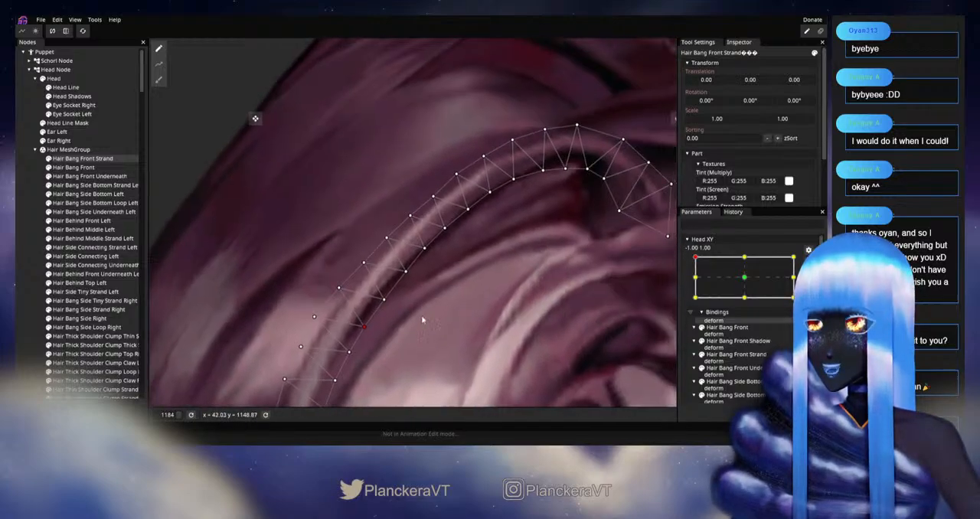
Step: Deselect the strand, disarm Head XY and move the head around -1.00, 1.00 to examine the bangs without the mesh
{"action": "scroll", "coordinate": [414, 322], "scroll_direction": "down", "scroll_amount": 2}
{"action": "left_click", "coordinate": [33, 276]}
{"action": "scroll", "coordinate": [547, 303], "scroll_direction": "down", "scroll_amount": 4}
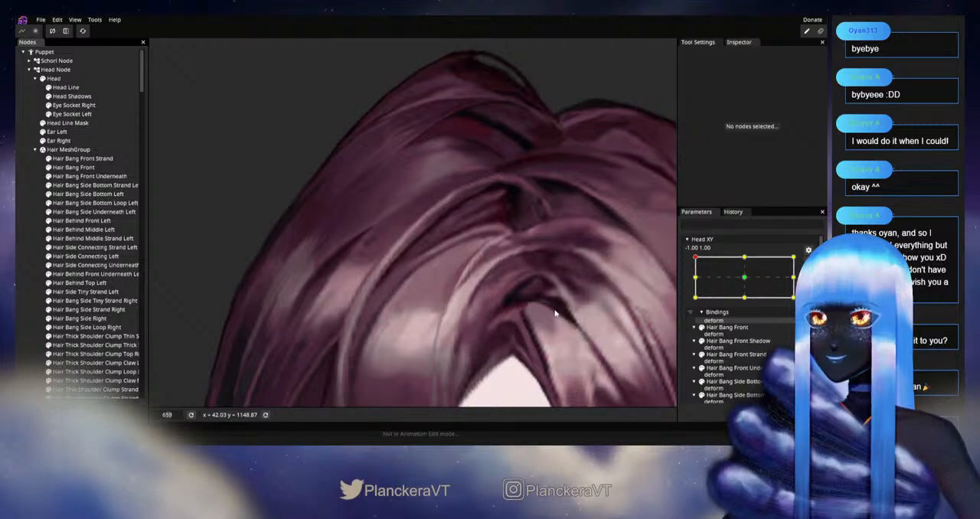
{"action": "scroll", "coordinate": [556, 319], "scroll_direction": "down", "scroll_amount": 2}
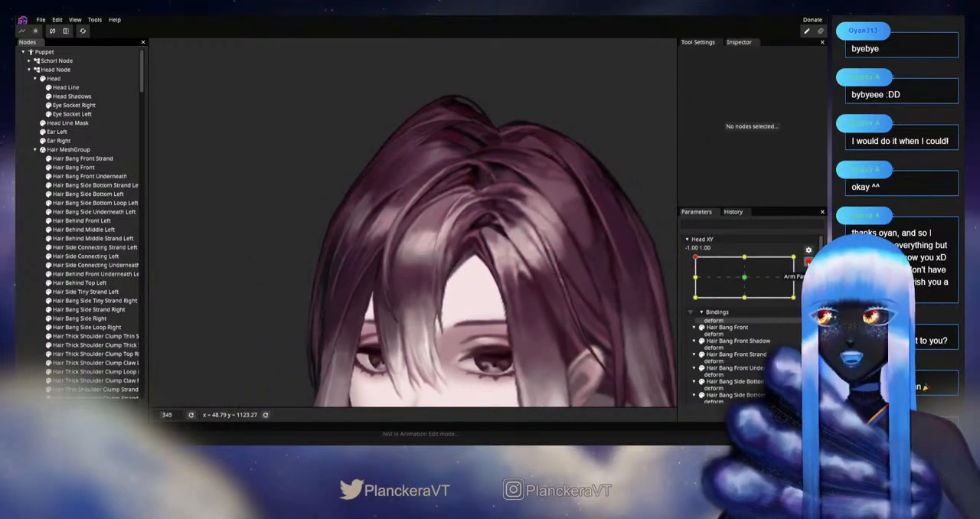
{"action": "left_click", "coordinate": [810, 262]}
{"action": "left_click_drag", "start_coordinate": [695, 284], "coordinate": [498, 237]}
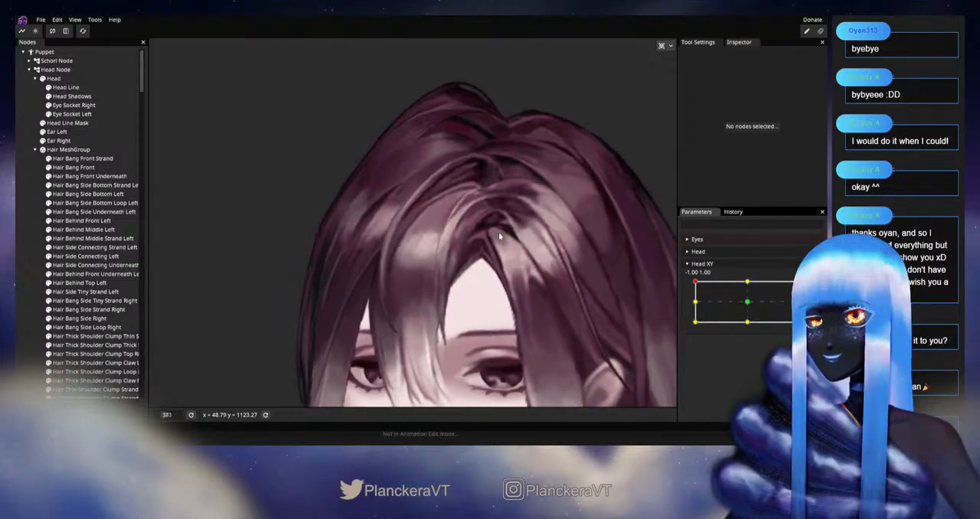
{"action": "scroll", "coordinate": [498, 237], "scroll_direction": "up", "scroll_amount": 5}
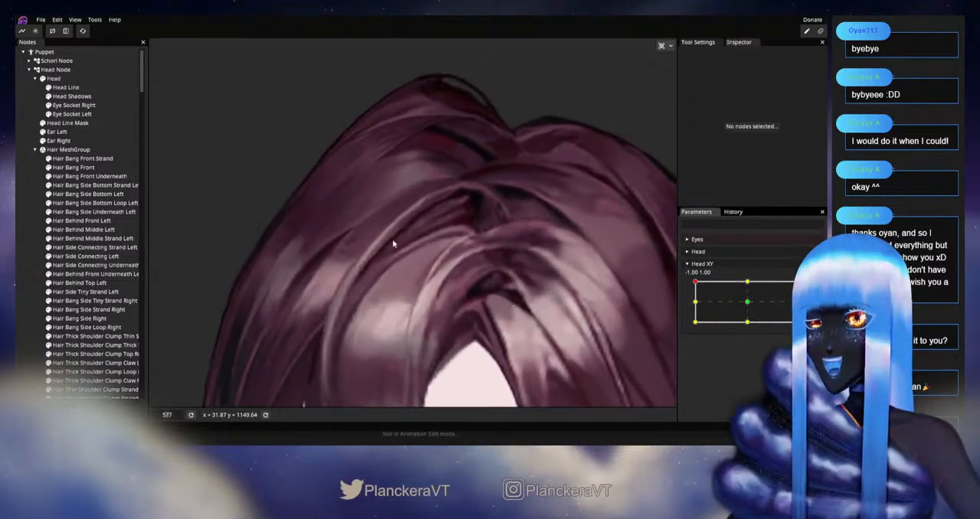
Step: Select Hair Bang Front Strand and move the head between -1.00, 1.00 and the top centre keypoint to compare its arc
{"action": "left_click", "coordinate": [71, 159]}
{"action": "scroll", "coordinate": [485, 248], "scroll_direction": "up", "scroll_amount": 5}
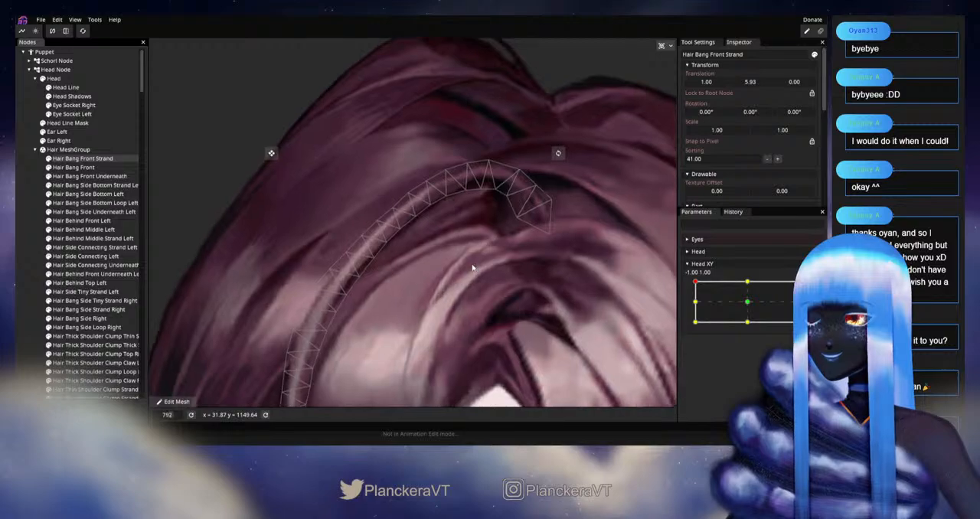
{"action": "left_click_drag", "start_coordinate": [458, 264], "coordinate": [441, 318]}
{"action": "left_click_drag", "start_coordinate": [695, 283], "coordinate": [740, 283]}
{"action": "left_click_drag", "start_coordinate": [748, 283], "coordinate": [694, 280]}
Step: Arm Head XY at -1.00, 1.00 and nudge the outer and inner vertices along Hair Bang Front Strand's upper arc
{"action": "left_click", "coordinate": [809, 290]}
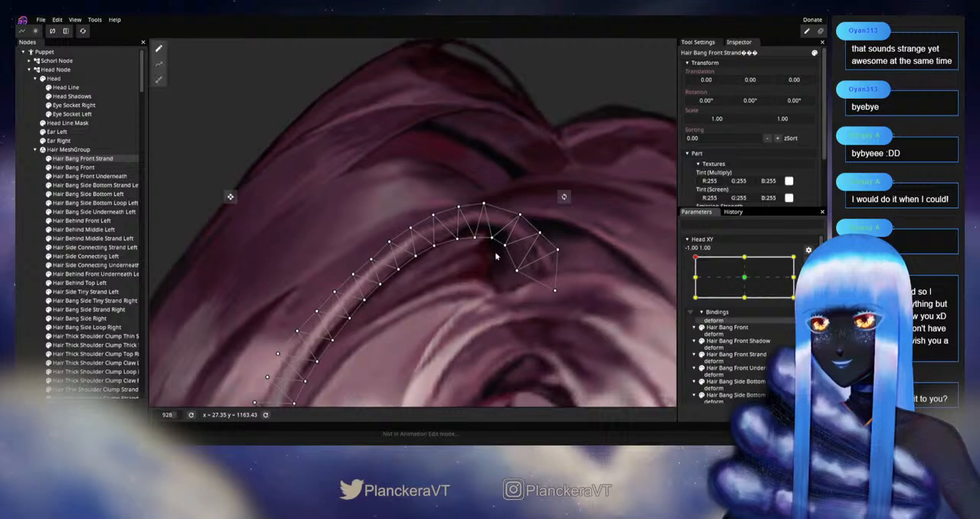
{"action": "scroll", "coordinate": [524, 256], "scroll_direction": "up", "scroll_amount": 1}
{"action": "left_click_drag", "start_coordinate": [488, 243], "coordinate": [508, 242]}
{"action": "left_click", "coordinate": [497, 202]}
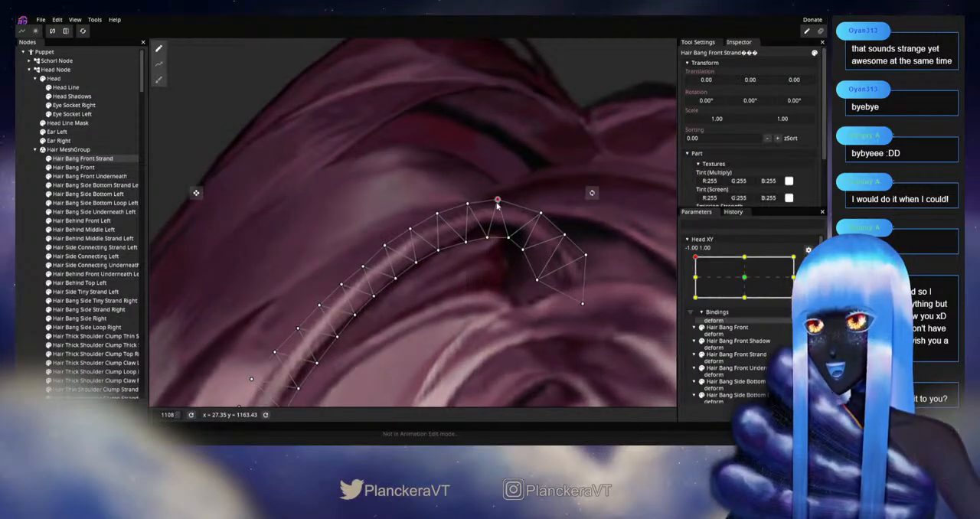
{"action": "left_click", "coordinate": [468, 204]}
{"action": "left_click_drag", "start_coordinate": [467, 205], "coordinate": [469, 209]}
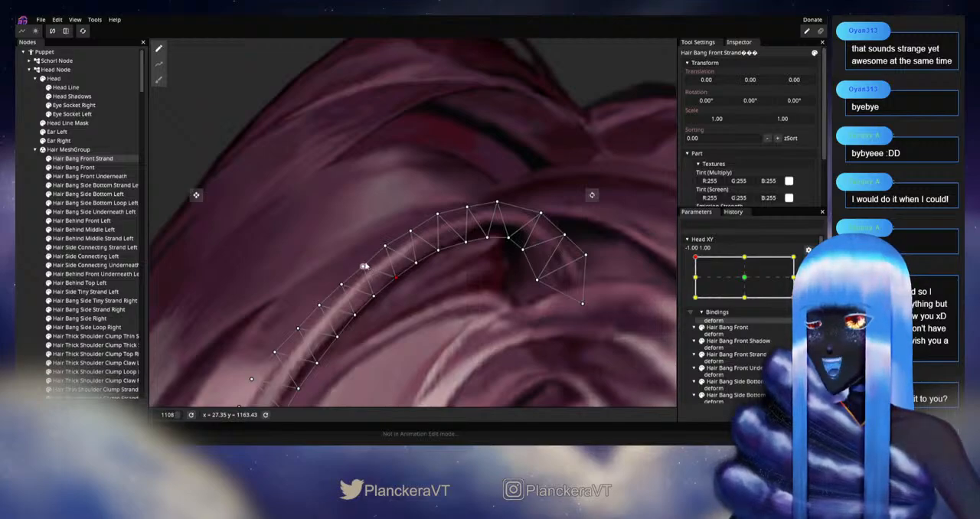
{"action": "left_click", "coordinate": [374, 296]}
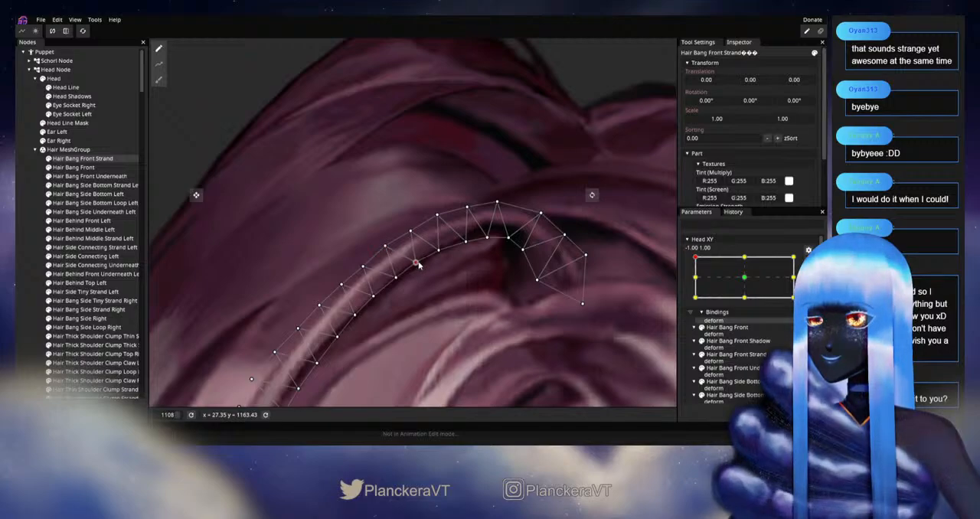
Step: Check the bangs without the mesh, reselect Hair Bang Front Strand and fine-tune the inner vertices near the arc's peak
{"action": "left_click", "coordinate": [31, 270]}
{"action": "scroll", "coordinate": [520, 293], "scroll_direction": "down", "scroll_amount": 4}
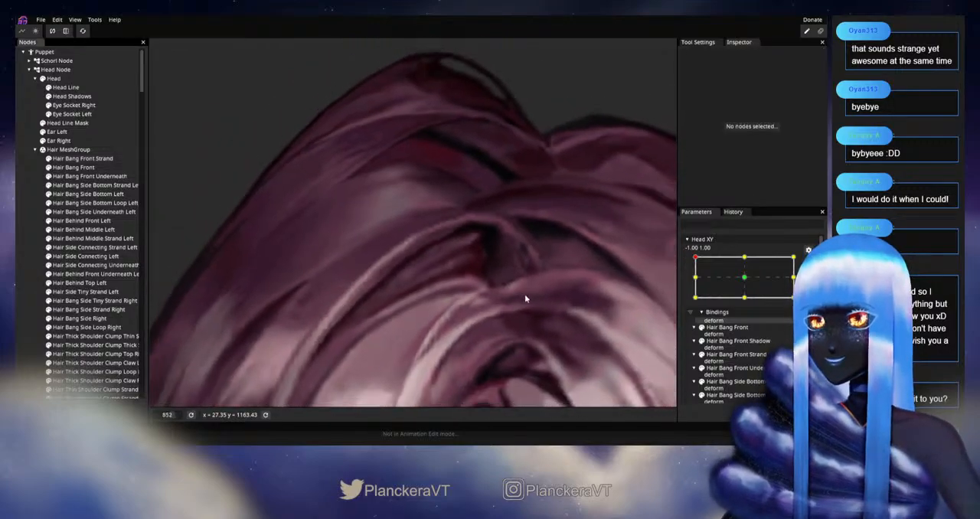
{"action": "left_click", "coordinate": [487, 300]}
{"action": "scroll", "coordinate": [453, 233], "scroll_direction": "down", "scroll_amount": 2}
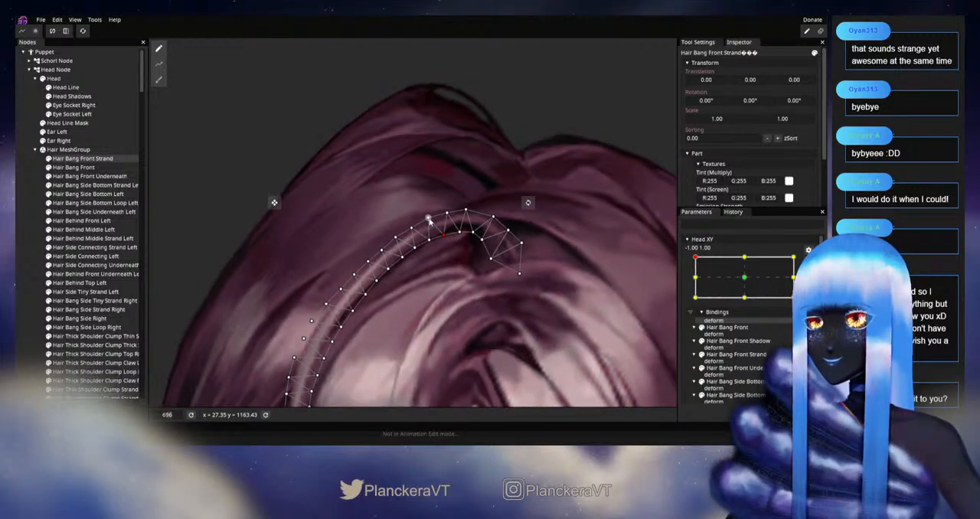
{"action": "scroll", "coordinate": [437, 215], "scroll_direction": "up", "scroll_amount": 3}
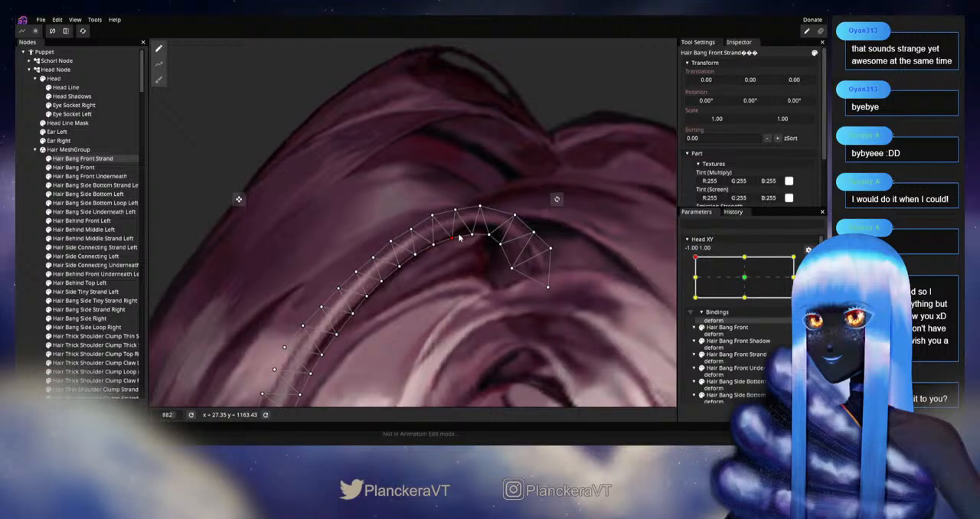
{"action": "scroll", "coordinate": [490, 319], "scroll_direction": "down", "scroll_amount": 1}
{"action": "scroll", "coordinate": [472, 252], "scroll_direction": "up", "scroll_amount": 2}
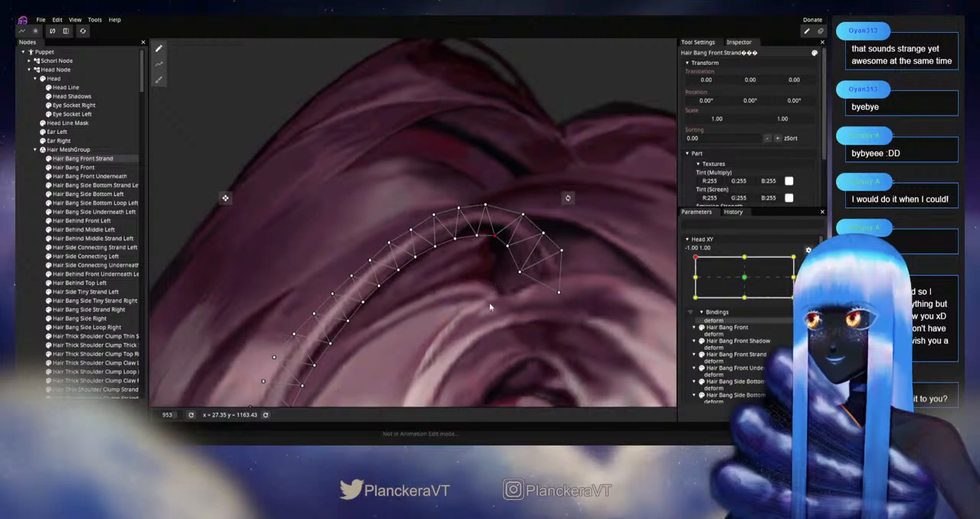
{"action": "scroll", "coordinate": [491, 307], "scroll_direction": "down", "scroll_amount": 7}
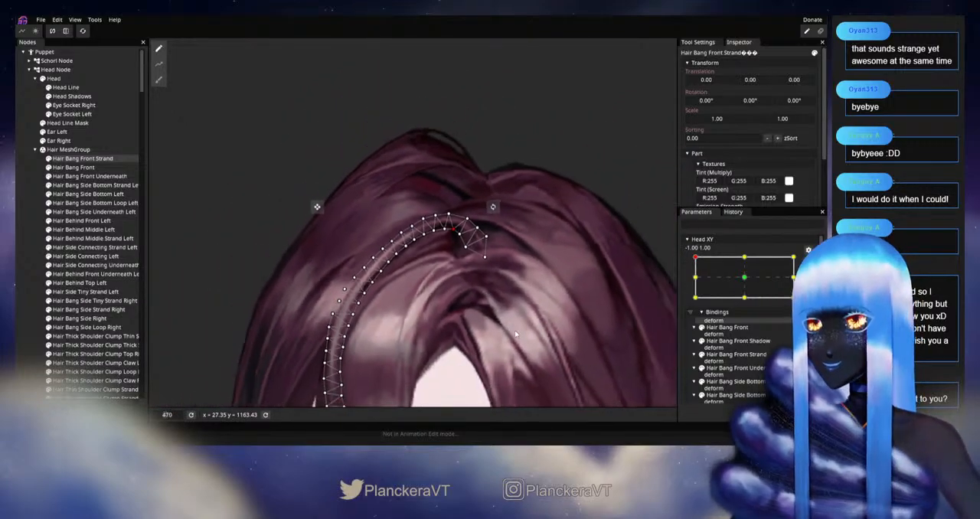
Step: Disarm Head XY and move the head slightly sideways from -1.00, 1.00 to examine the strand's arc
{"action": "left_click_drag", "start_coordinate": [516, 334], "coordinate": [510, 258]}
{"action": "left_click", "coordinate": [808, 264]}
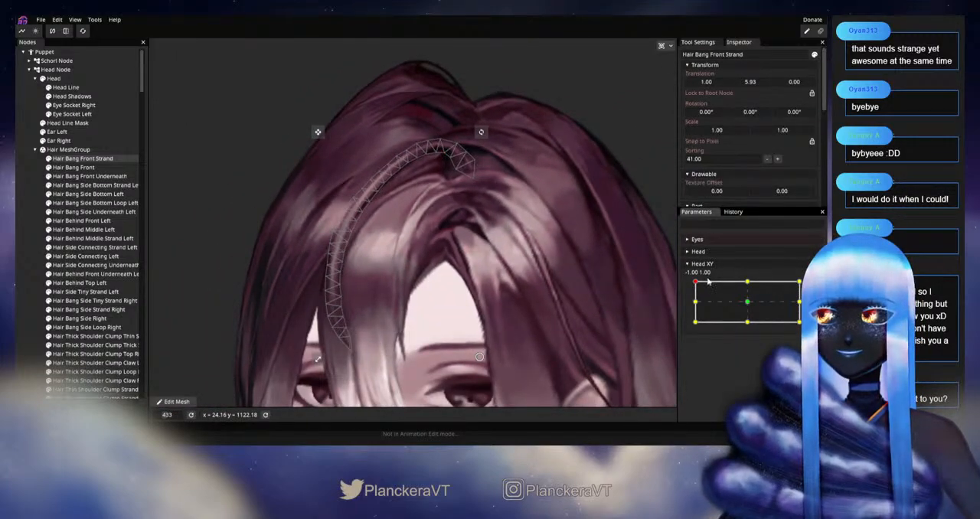
{"action": "mouse_move", "coordinate": [695, 283]}
{"action": "left_mouse_down"}
{"action": "mouse_move", "coordinate": [753, 282]}
{"action": "mouse_move", "coordinate": [702, 280]}
{"action": "left_mouse_up"}
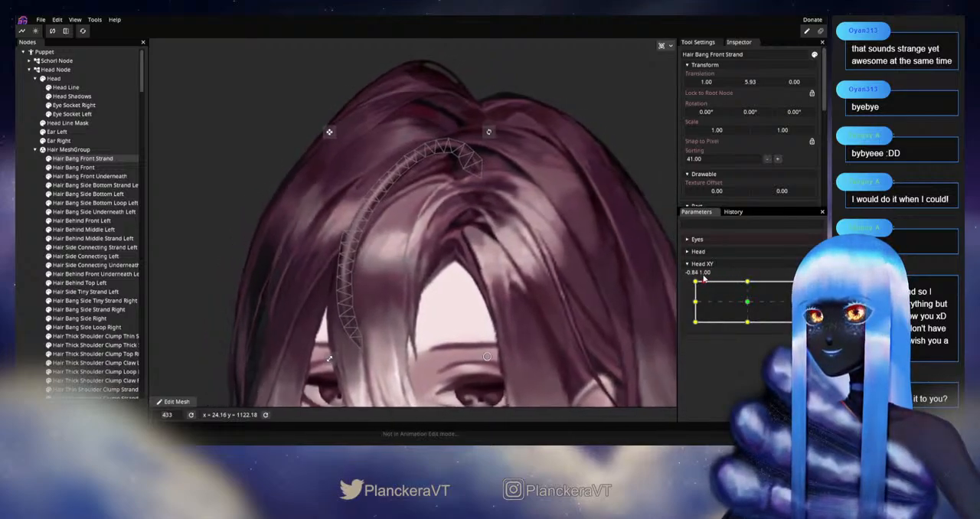
Step: Rearm Head XY at -1.00, 1.00 and adjust paired outer and inner vertices from the arc's peak down its upper slope
{"action": "scroll", "coordinate": [463, 207], "scroll_direction": "up", "scroll_amount": 2}
{"action": "scroll", "coordinate": [481, 187], "scroll_direction": "up", "scroll_amount": 5}
{"action": "left_click_drag", "start_coordinate": [481, 188], "coordinate": [490, 295]}
{"action": "scroll", "coordinate": [448, 335], "scroll_direction": "up", "scroll_amount": 3}
{"action": "scroll", "coordinate": [505, 281], "scroll_direction": "up", "scroll_amount": 3}
{"action": "left_click", "coordinate": [809, 294]}
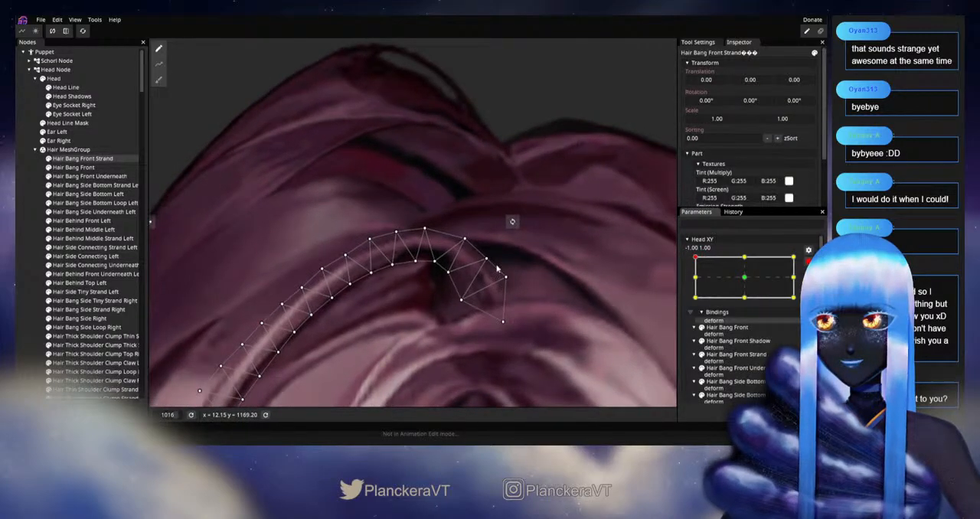
{"action": "left_click_drag", "start_coordinate": [426, 229], "coordinate": [474, 241]}
{"action": "left_click_drag", "start_coordinate": [402, 255], "coordinate": [435, 205]}
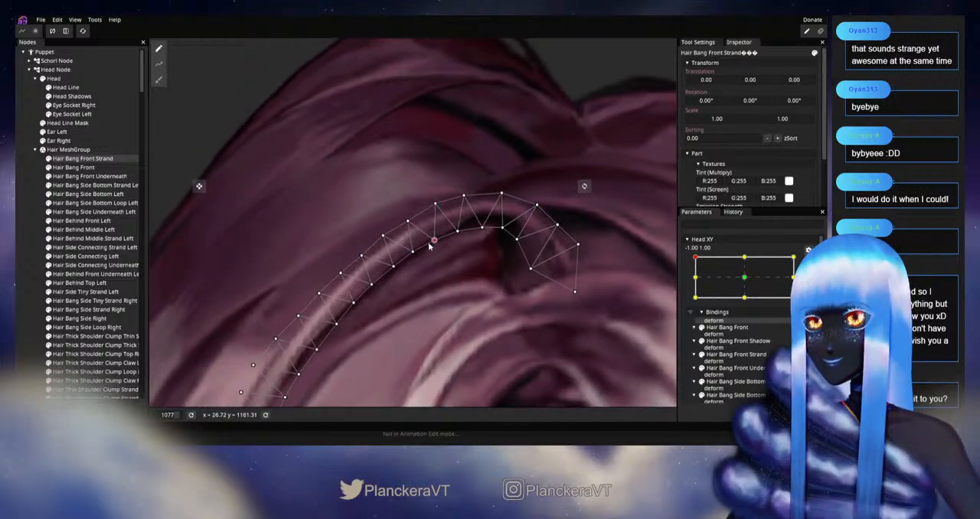
{"action": "left_click_drag", "start_coordinate": [432, 253], "coordinate": [469, 235]}
{"action": "left_click", "coordinate": [440, 219]}
{"action": "left_click", "coordinate": [450, 246]}
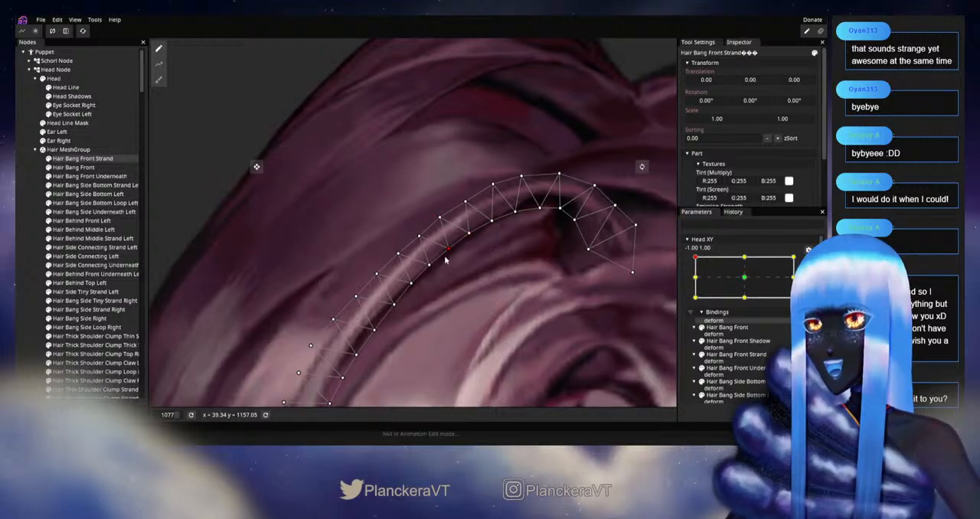
Step: Shift the outer and inner vertices along the middle and lower part of the arc to smooth the strand's curve
{"action": "left_click_drag", "start_coordinate": [446, 260], "coordinate": [515, 226]}
{"action": "left_click", "coordinate": [470, 195]}
{"action": "left_click", "coordinate": [481, 223]}
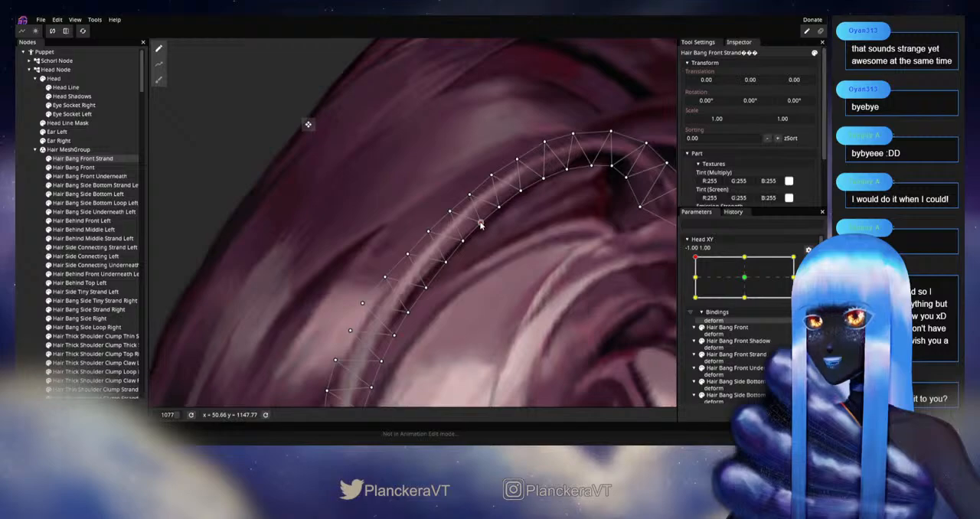
{"action": "left_click_drag", "start_coordinate": [463, 241], "coordinate": [460, 243]}
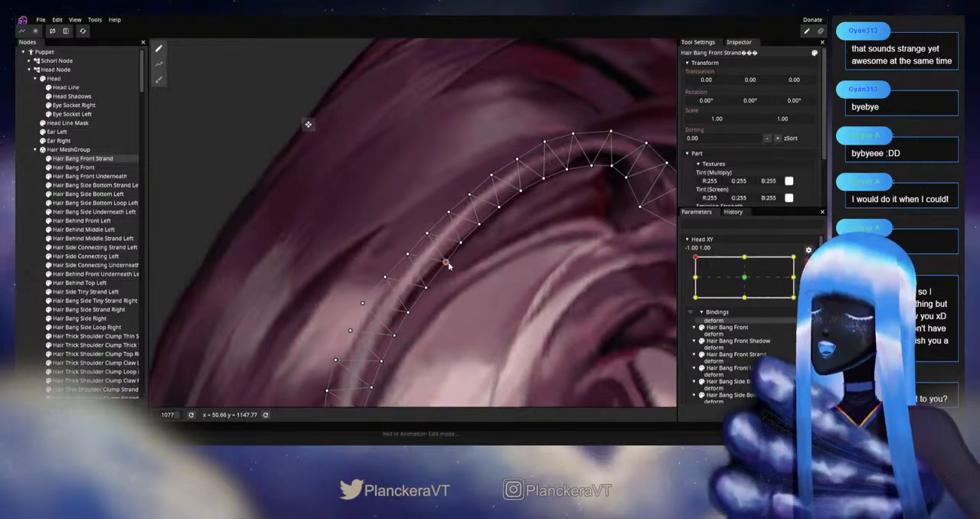
{"action": "left_click_drag", "start_coordinate": [448, 263], "coordinate": [468, 232]}
{"action": "left_click", "coordinate": [434, 218]}
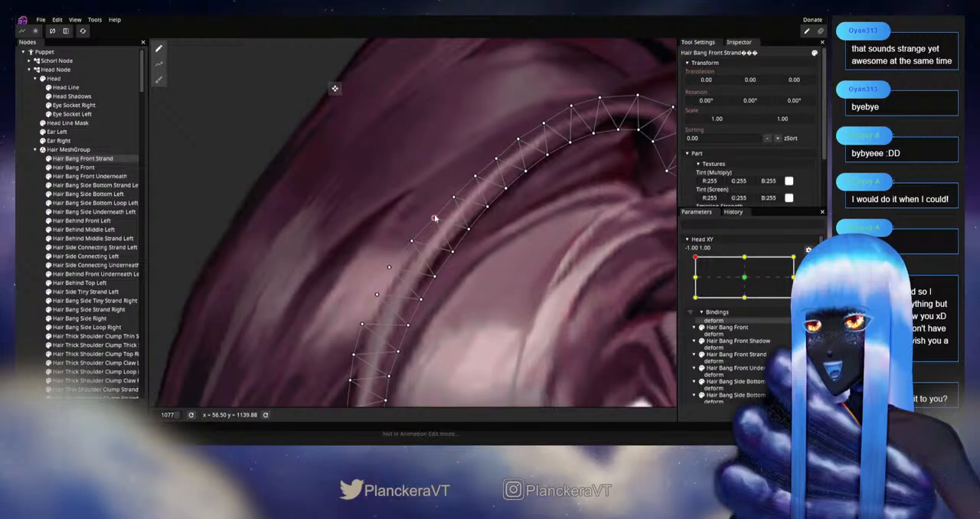
{"action": "left_click", "coordinate": [453, 257]}
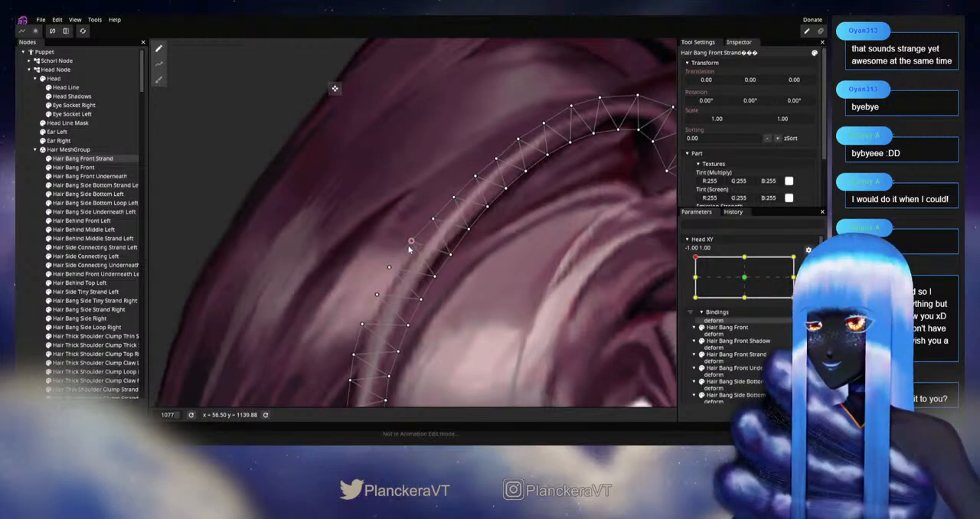
{"action": "scroll", "coordinate": [536, 245], "scroll_direction": "down", "scroll_amount": 2}
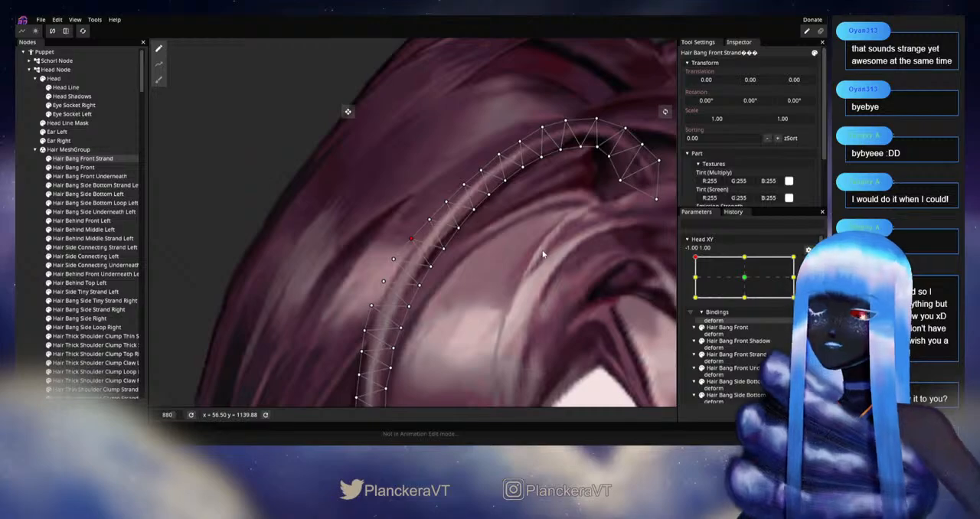
{"action": "scroll", "coordinate": [543, 253], "scroll_direction": "down", "scroll_amount": 4}
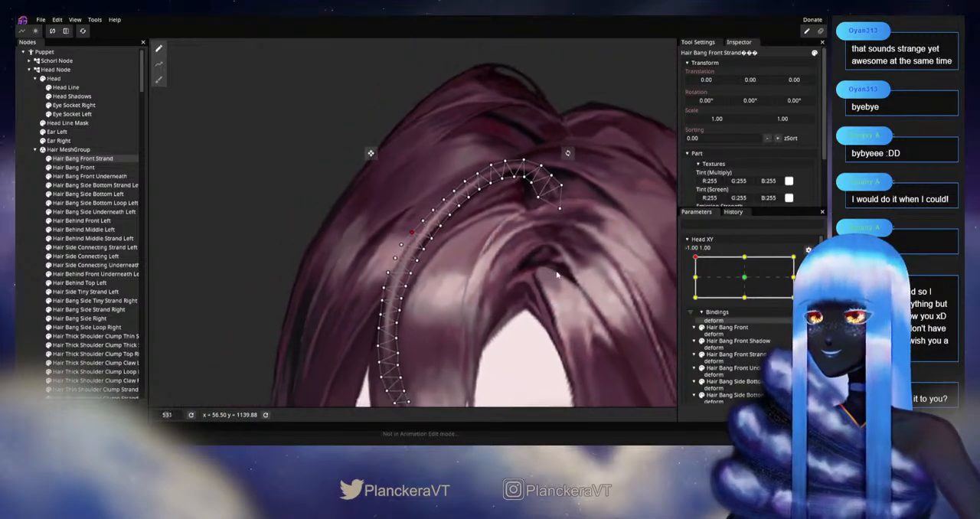
Step: Deselect the strand, disarm Head XY and move the head down and sideways from -1.00, 1.00 to examine the bangs
{"action": "left_click", "coordinate": [36, 246]}
{"action": "scroll", "coordinate": [420, 261], "scroll_direction": "down", "scroll_amount": 1}
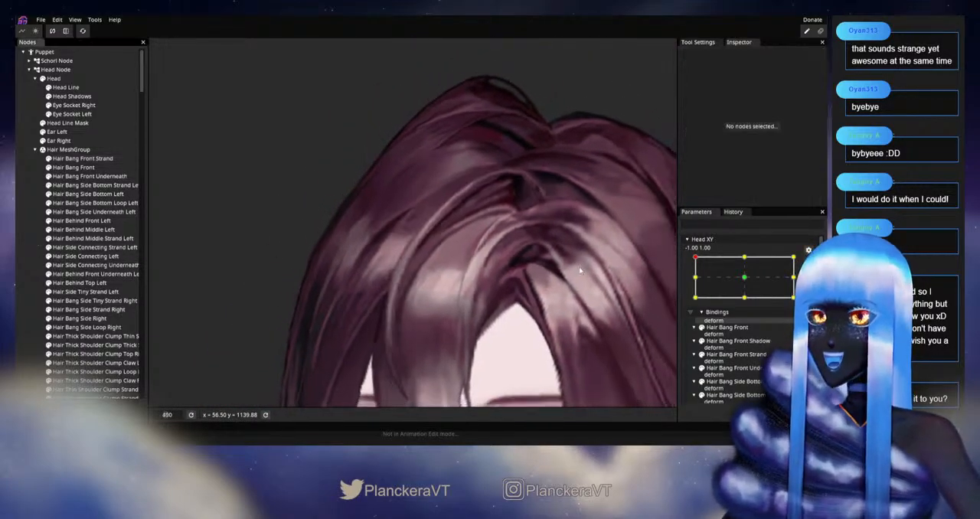
{"action": "left_click", "coordinate": [809, 263]}
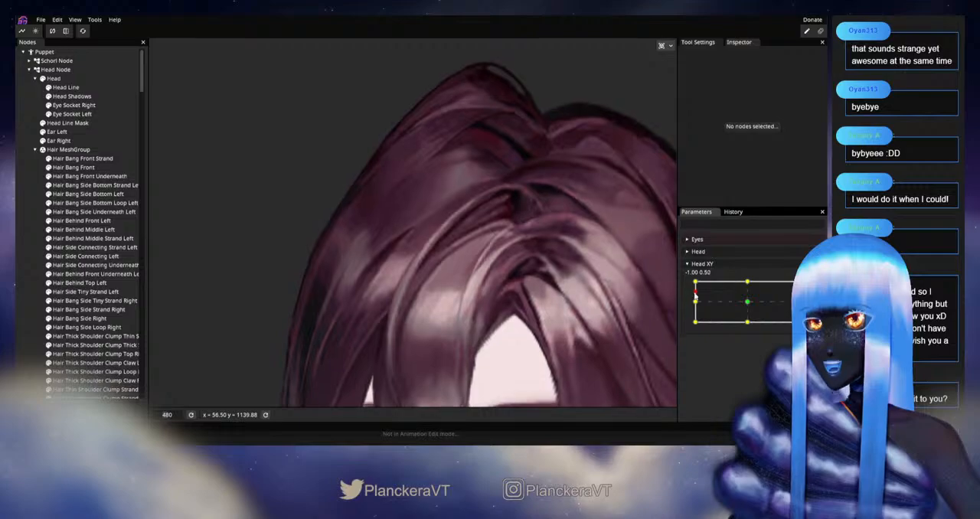
{"action": "mouse_move", "coordinate": [694, 282]}
{"action": "left_mouse_down"}
{"action": "mouse_move", "coordinate": [748, 281]}
{"action": "mouse_move", "coordinate": [694, 281]}
{"action": "left_mouse_up"}
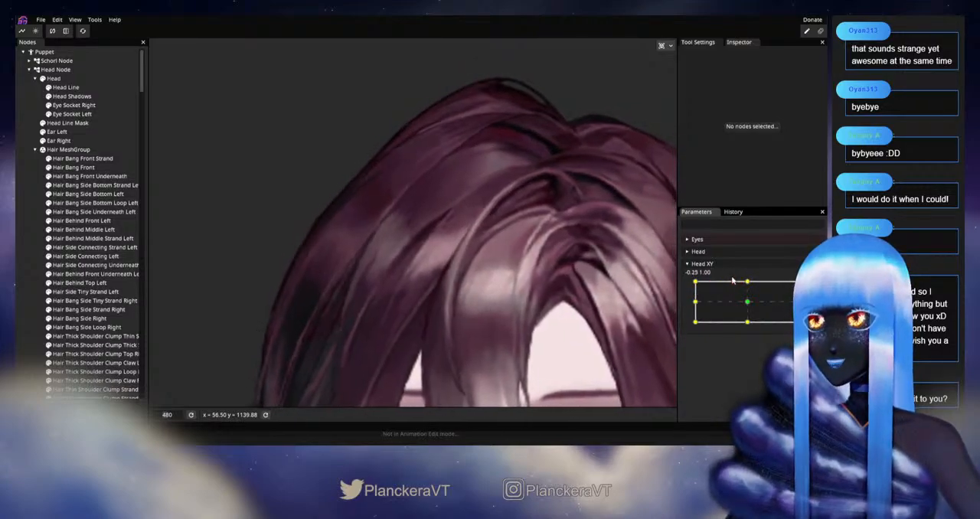
Step: Arm Head XY at -1.00, 1.00, select Hair Bang Front Strand and refine the inner vertices on its upper arc
{"action": "scroll", "coordinate": [447, 336], "scroll_direction": "up", "scroll_amount": 2}
{"action": "scroll", "coordinate": [446, 336], "scroll_direction": "up", "scroll_amount": 4}
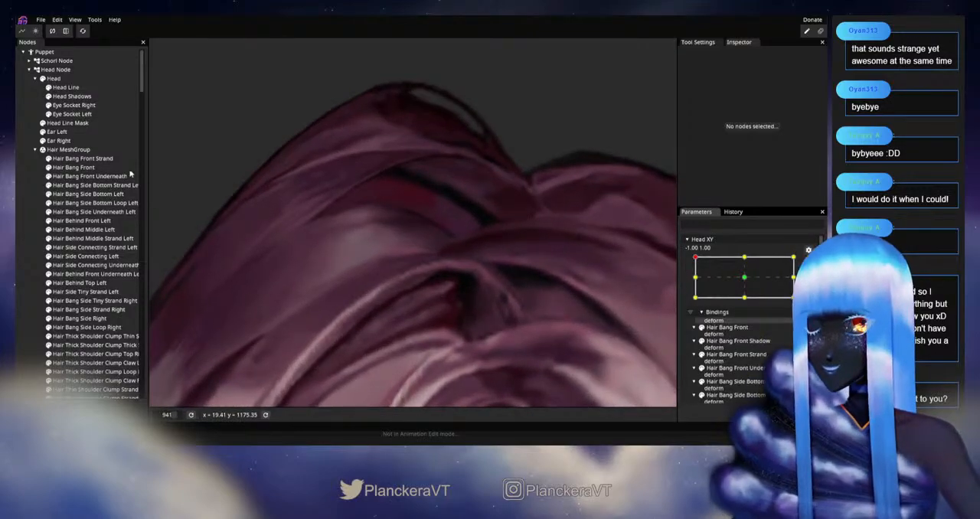
{"action": "left_click", "coordinate": [82, 158]}
{"action": "scroll", "coordinate": [465, 266], "scroll_direction": "up", "scroll_amount": 2}
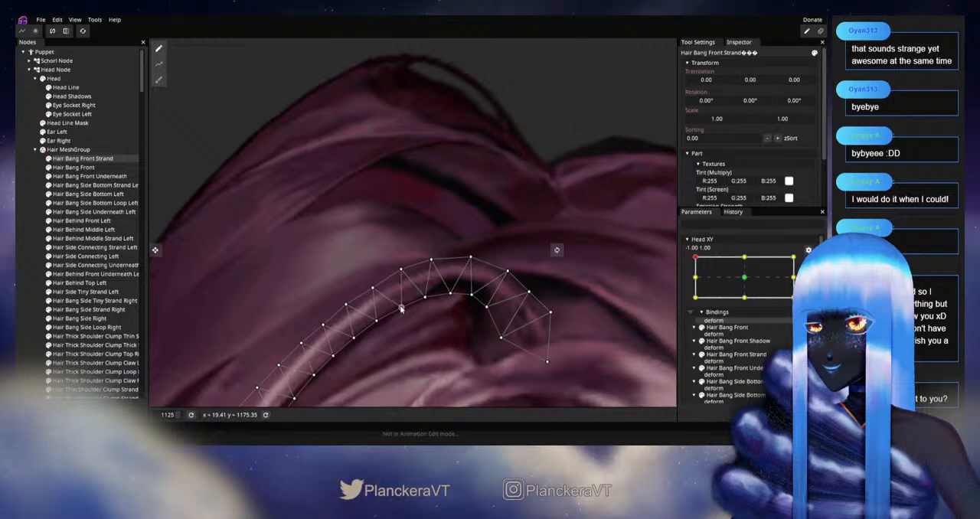
Step: Deselect the strand, disarm Head XY and move the head vertically near -1.00, 1.00 to examine the whole hairline
{"action": "left_click", "coordinate": [28, 252]}
{"action": "scroll", "coordinate": [482, 307], "scroll_direction": "down", "scroll_amount": 7}
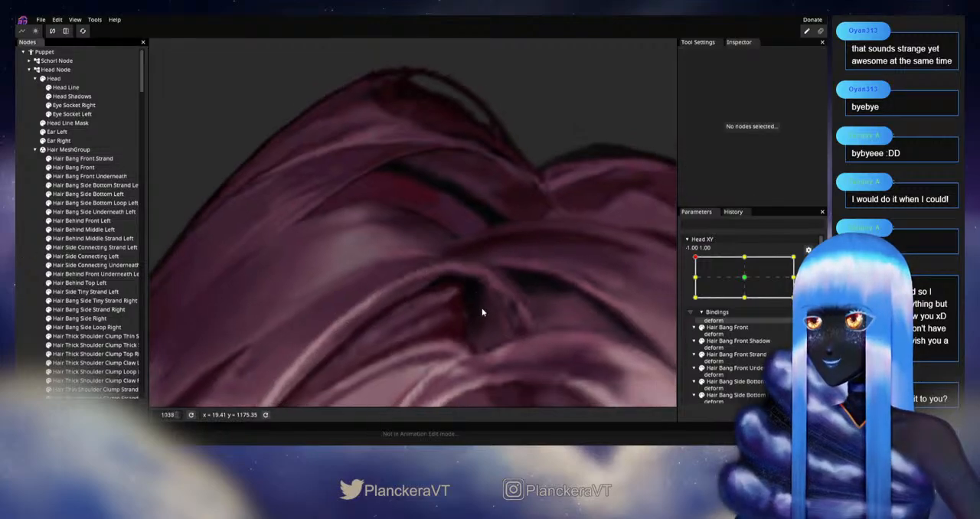
{"action": "scroll", "coordinate": [501, 320], "scroll_direction": "down", "scroll_amount": 6}
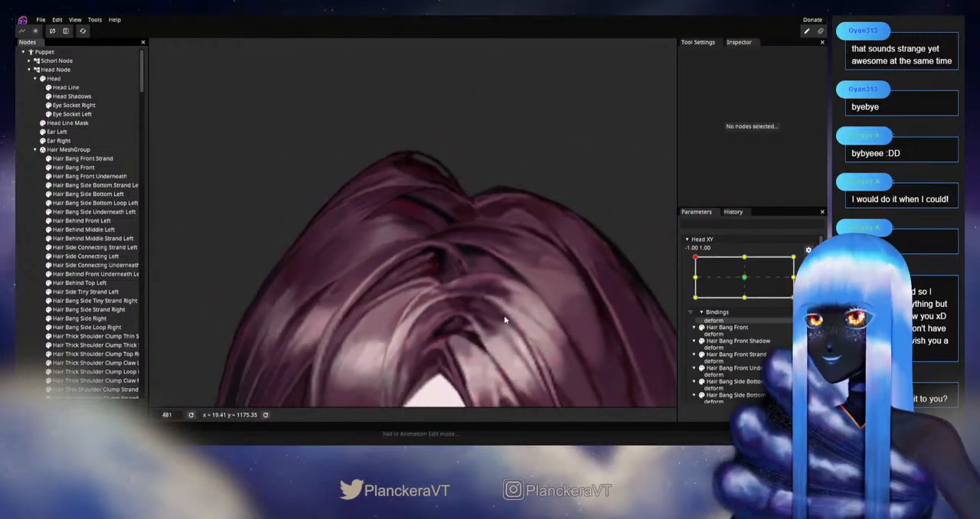
{"action": "left_click_drag", "start_coordinate": [503, 310], "coordinate": [510, 268]}
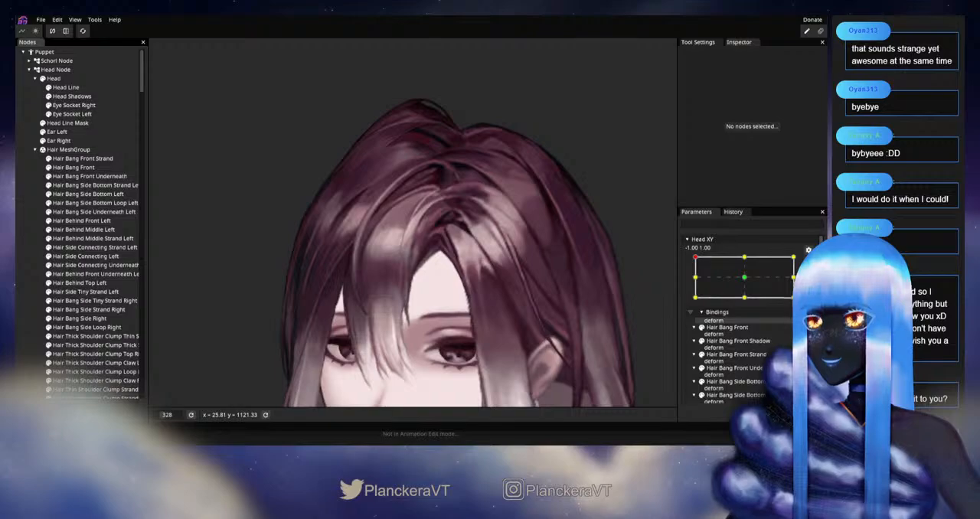
{"action": "left_click", "coordinate": [808, 264]}
{"action": "mouse_move", "coordinate": [695, 282]}
{"action": "left_mouse_down"}
{"action": "mouse_move", "coordinate": [748, 278]}
{"action": "mouse_move", "coordinate": [685, 284]}
{"action": "mouse_move", "coordinate": [689, 293]}
{"action": "mouse_move", "coordinate": [693, 283]}
{"action": "left_mouse_up"}
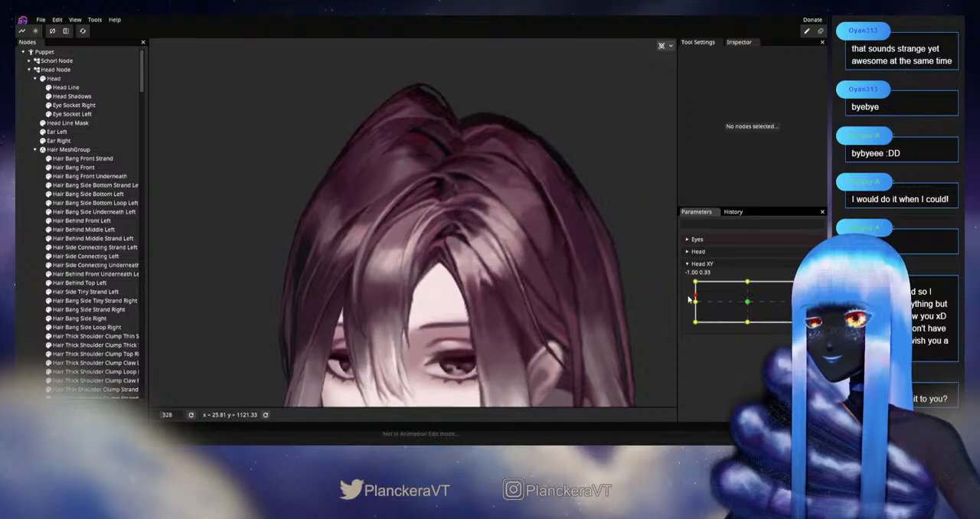
Step: Arm Head XY at -1.00, 1.00 and reshape the lower bend of Hair Bang Front Strand with the Circle Brush at 16.00
{"action": "scroll", "coordinate": [420, 285], "scroll_direction": "up", "scroll_amount": 5}
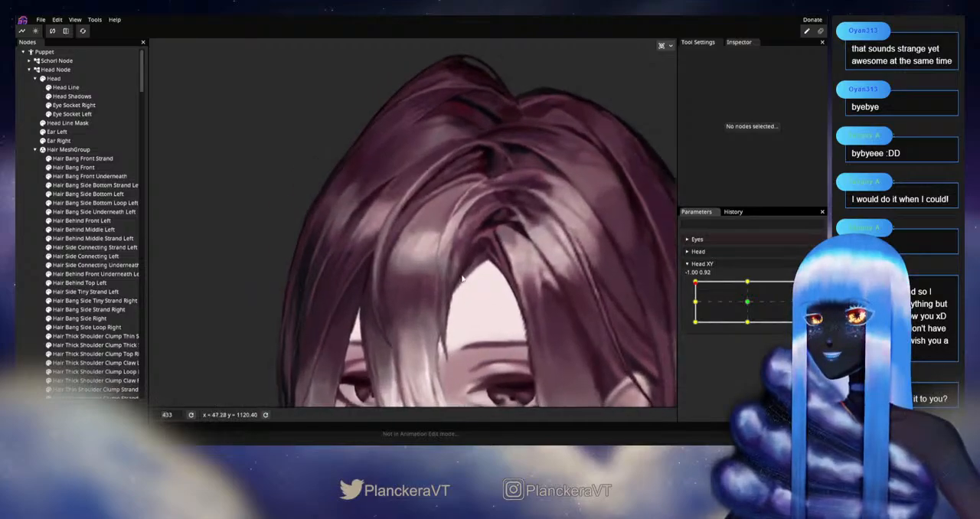
{"action": "scroll", "coordinate": [467, 282], "scroll_direction": "up", "scroll_amount": 1}
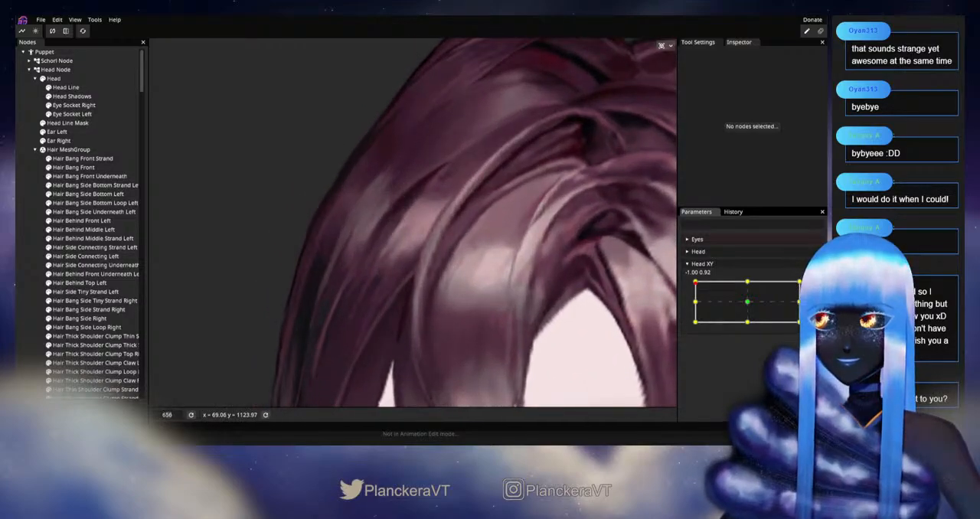
{"action": "scroll", "coordinate": [487, 314], "scroll_direction": "up", "scroll_amount": 2}
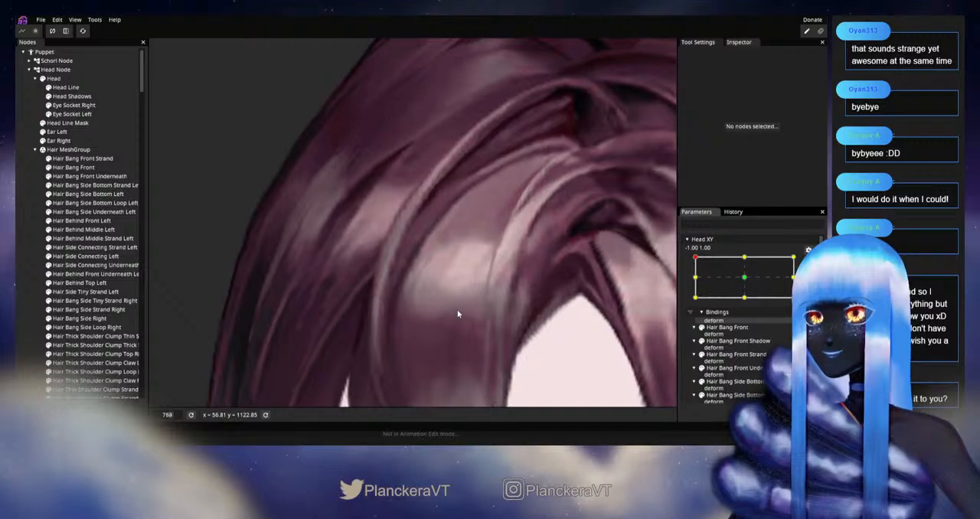
{"action": "left_click", "coordinate": [76, 158]}
{"action": "scroll", "coordinate": [385, 251], "scroll_direction": "up", "scroll_amount": 1}
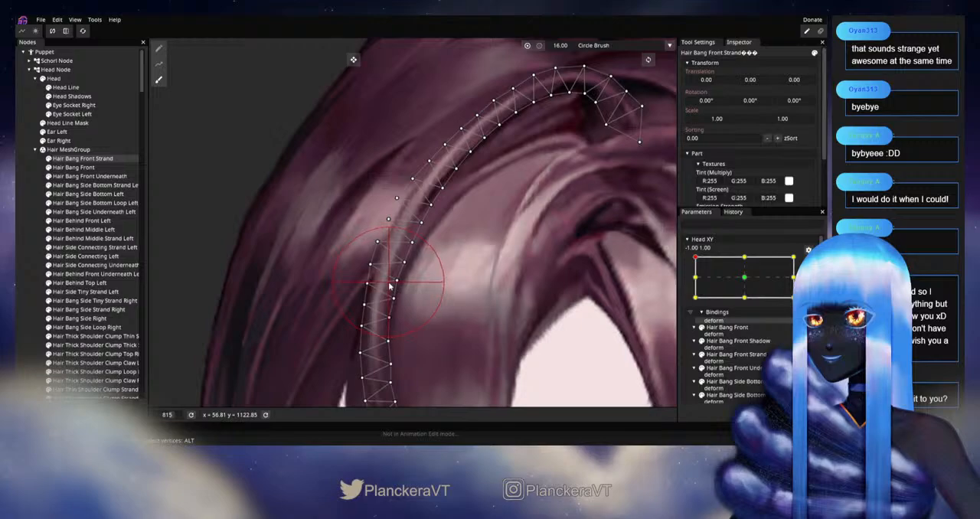
Step: Deselect the strand and examine the reshaped lower bend among the surrounding bangs without the mesh
{"action": "left_click", "coordinate": [29, 263]}
{"action": "scroll", "coordinate": [500, 298], "scroll_direction": "down", "scroll_amount": 5}
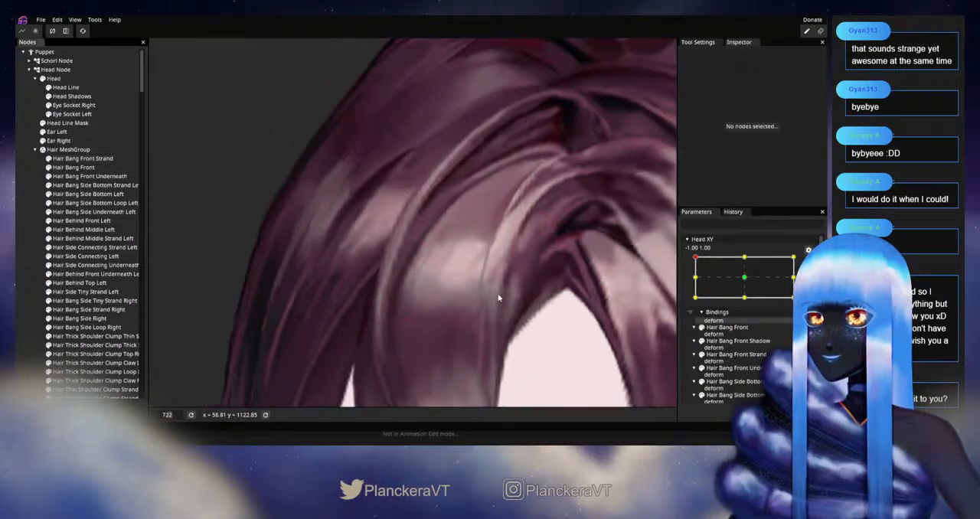
{"action": "scroll", "coordinate": [502, 298], "scroll_direction": "down", "scroll_amount": 5}
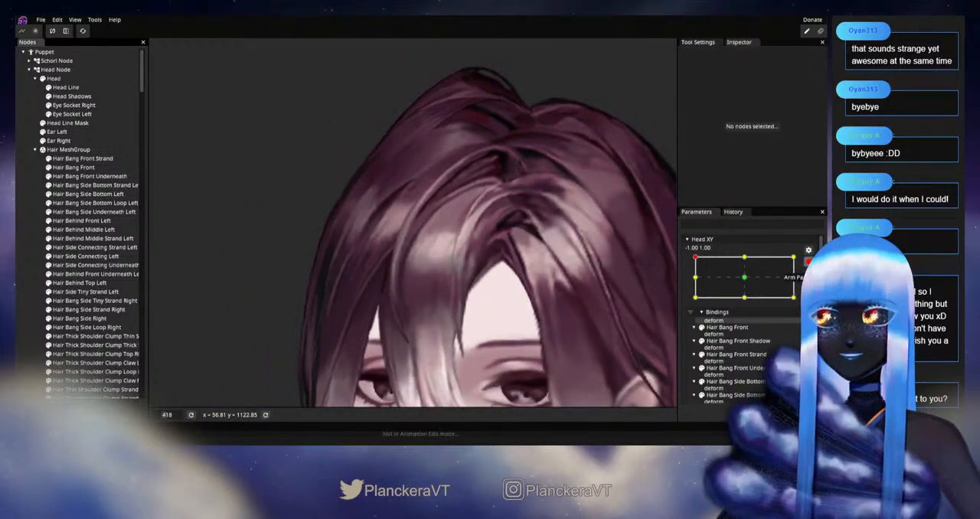
Step: Disarm Head XY and shift the head slightly near -1.00, 1.00 to examine the front bangs
{"action": "scroll", "coordinate": [621, 294], "scroll_direction": "down", "scroll_amount": 3}
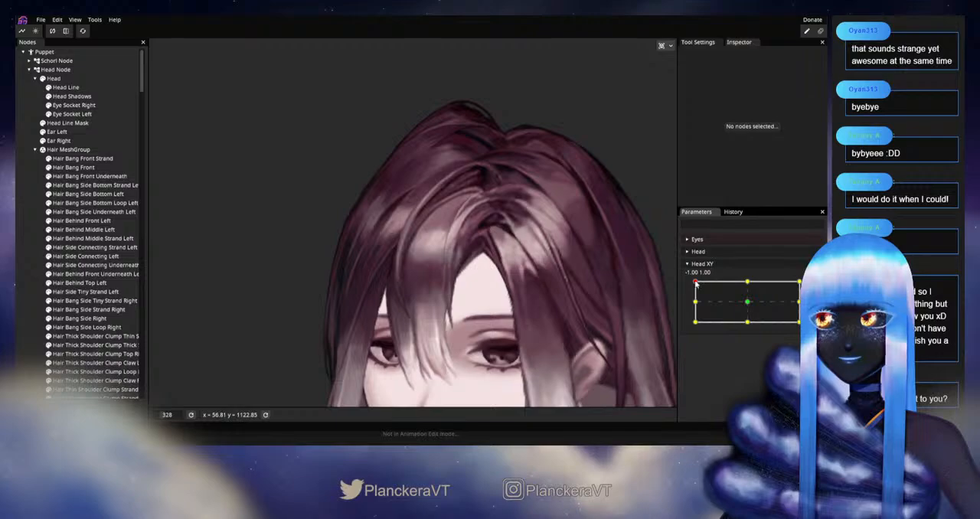
{"action": "mouse_move", "coordinate": [695, 283]}
{"action": "left_mouse_down"}
{"action": "mouse_move", "coordinate": [695, 303]}
{"action": "mouse_move", "coordinate": [694, 285]}
{"action": "left_mouse_up"}
{"action": "scroll", "coordinate": [413, 243], "scroll_direction": "up", "scroll_amount": 5}
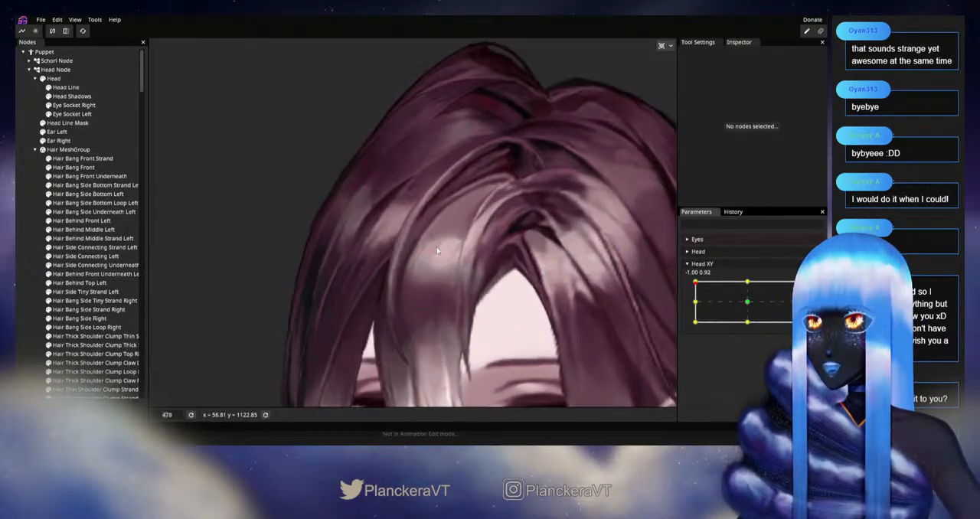
Step: Arm Head XY at -1.00, 1.00 and refine the outer-edge vertices midway along Hair Bang Front Strand
{"action": "left_click", "coordinate": [74, 158]}
{"action": "scroll", "coordinate": [467, 277], "scroll_direction": "up", "scroll_amount": 4}
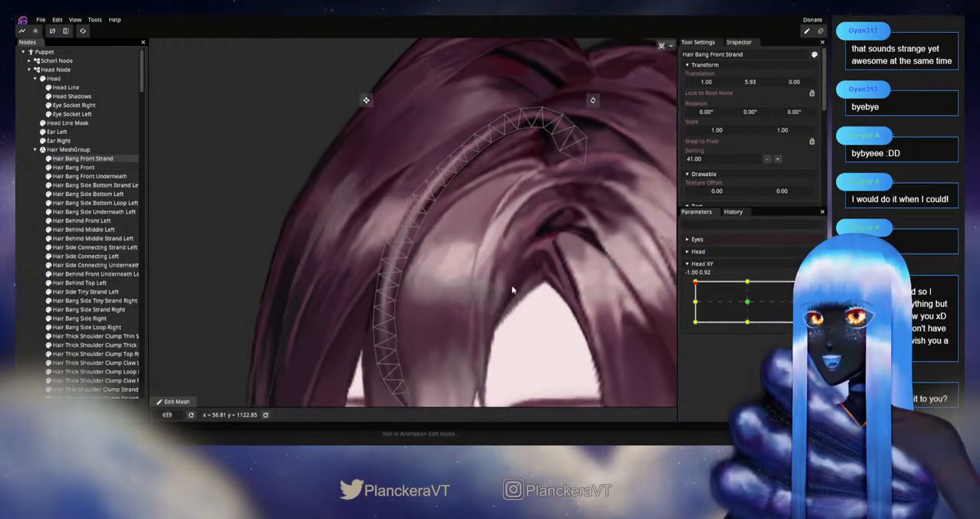
{"action": "scroll", "coordinate": [499, 278], "scroll_direction": "up", "scroll_amount": 2}
{"action": "mouse_move", "coordinate": [695, 293]}
{"action": "left_mouse_down"}
{"action": "mouse_move", "coordinate": [694, 284]}
{"action": "mouse_move", "coordinate": [693, 302]}
{"action": "mouse_move", "coordinate": [695, 282]}
{"action": "left_mouse_up"}
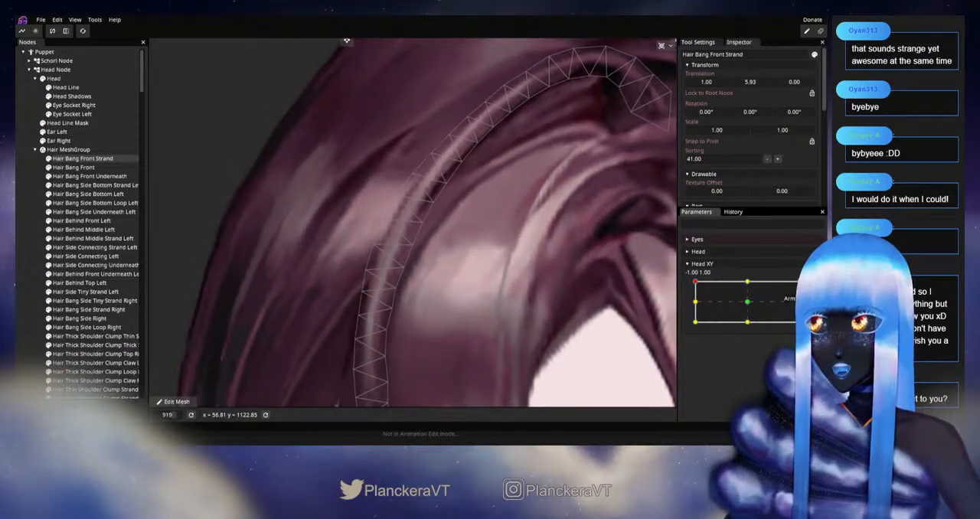
{"action": "left_click", "coordinate": [813, 288]}
{"action": "left_click", "coordinate": [394, 196]}
{"action": "left_click", "coordinate": [425, 223]}
{"action": "left_click", "coordinate": [383, 218]}
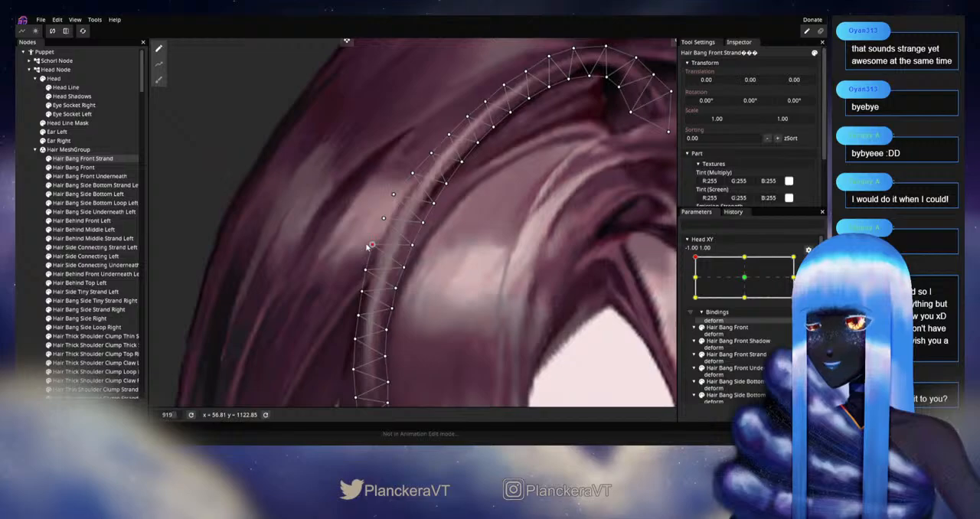
{"action": "left_click_drag", "start_coordinate": [378, 264], "coordinate": [425, 236]}
{"action": "left_click", "coordinate": [411, 244]}
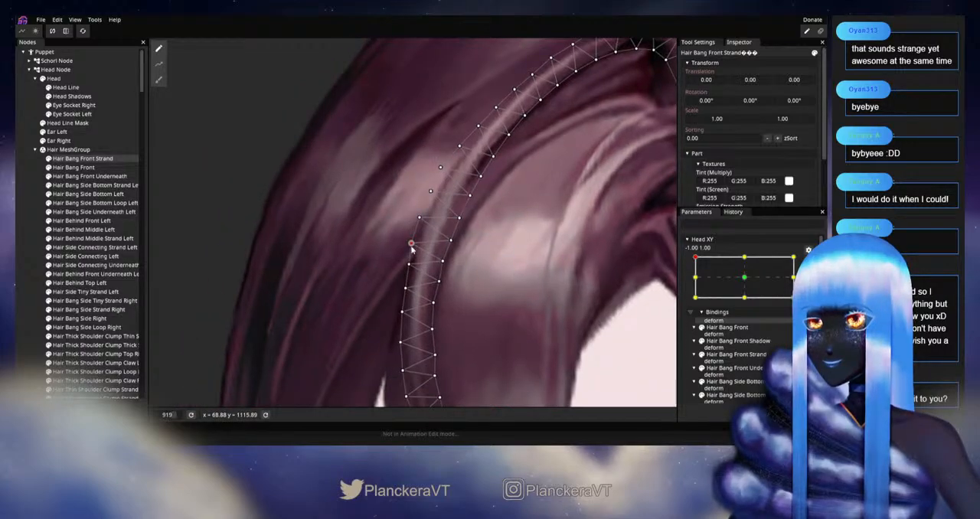
{"action": "left_click", "coordinate": [409, 265]}
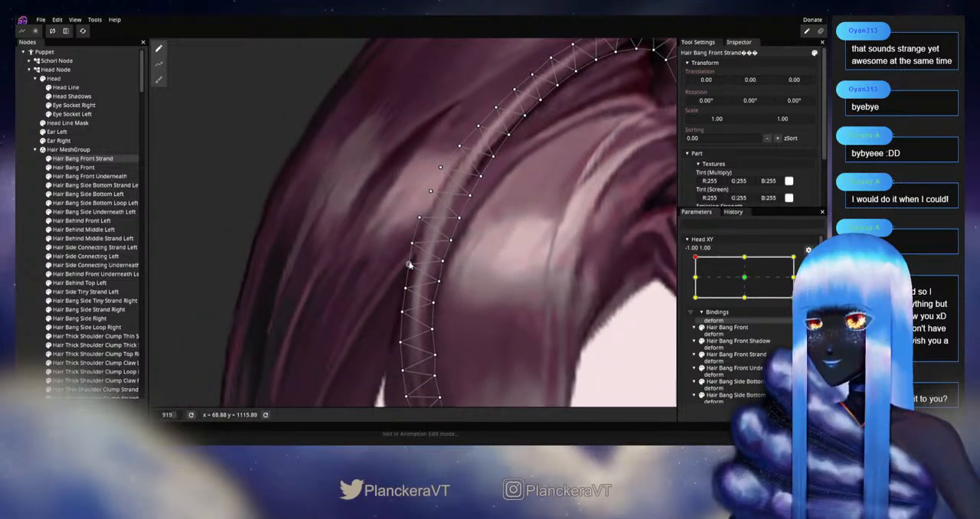
{"action": "left_click", "coordinate": [28, 292]}
Step: Disarm Head XY and move the head near -1.00, 1.00 to examine the strand's refined outer edge
{"action": "scroll", "coordinate": [556, 297], "scroll_direction": "down", "scroll_amount": 4}
{"action": "scroll", "coordinate": [556, 299], "scroll_direction": "down", "scroll_amount": 5}
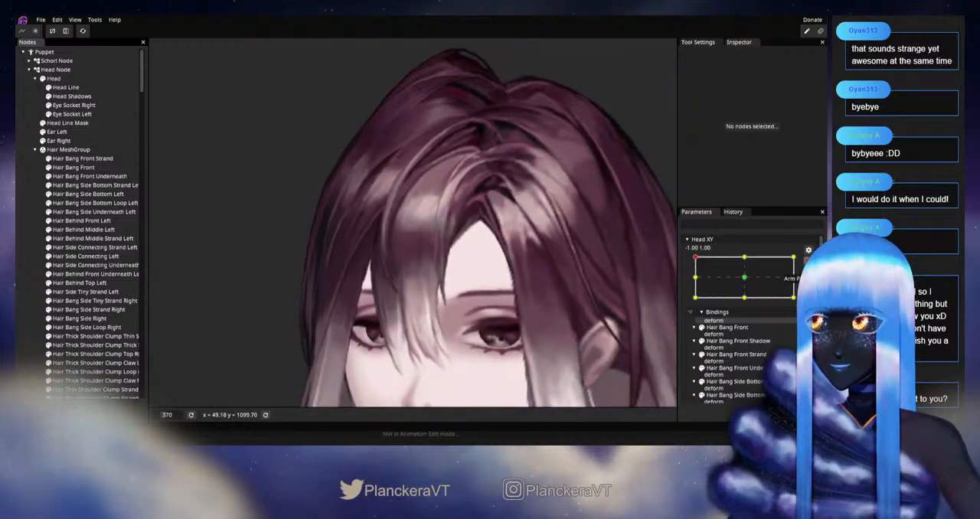
{"action": "left_click", "coordinate": [807, 261]}
{"action": "mouse_move", "coordinate": [695, 281]}
{"action": "left_mouse_down"}
{"action": "mouse_move", "coordinate": [695, 301]}
{"action": "mouse_move", "coordinate": [691, 279]}
{"action": "mouse_move", "coordinate": [689, 293]}
{"action": "mouse_move", "coordinate": [684, 284]}
{"action": "left_mouse_up"}
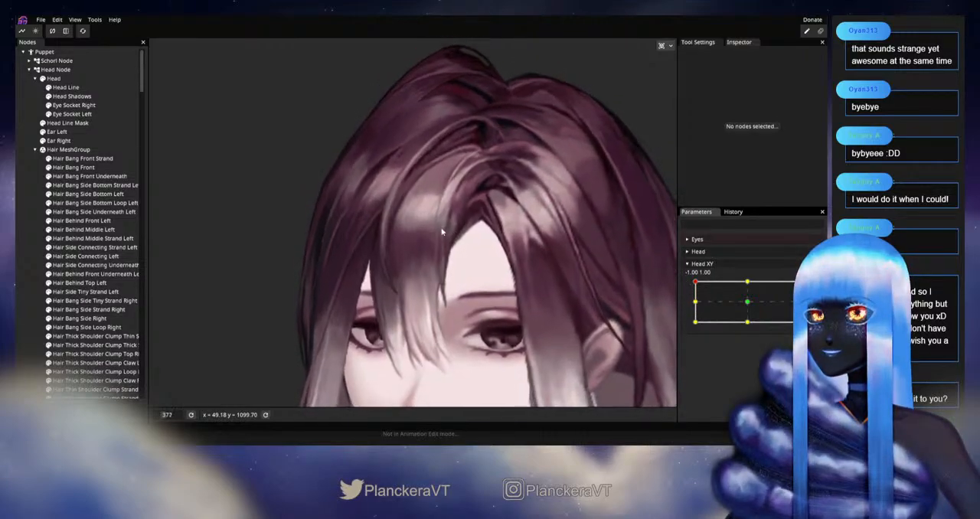
{"action": "scroll", "coordinate": [450, 228], "scroll_direction": "up", "scroll_amount": 2}
Step: Arm Head XY at -1.00, 1.00 and reshape the middle of Hair Bang Front Strand with the Circle Brush at 33.00
{"action": "left_click", "coordinate": [814, 290]}
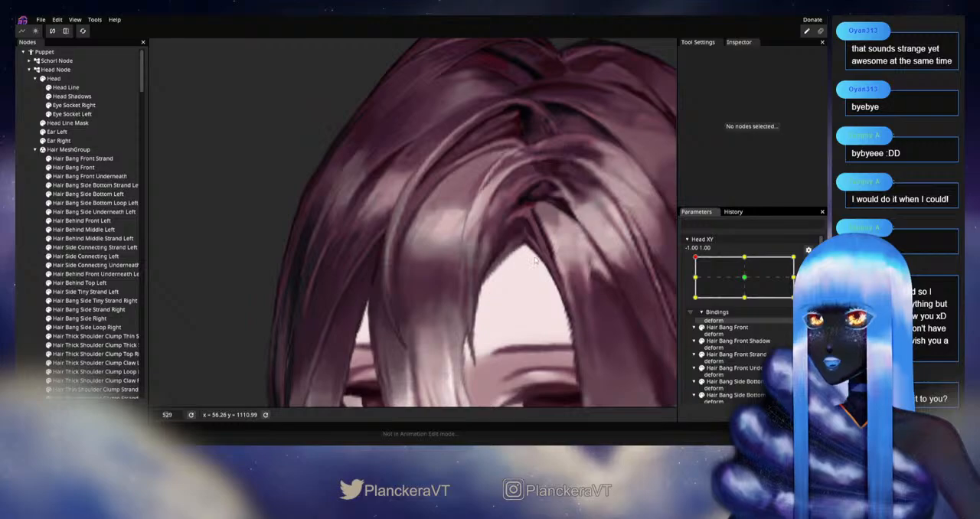
{"action": "scroll", "coordinate": [612, 260], "scroll_direction": "up", "scroll_amount": 1}
{"action": "left_click", "coordinate": [83, 158]}
{"action": "left_click", "coordinate": [158, 80]}
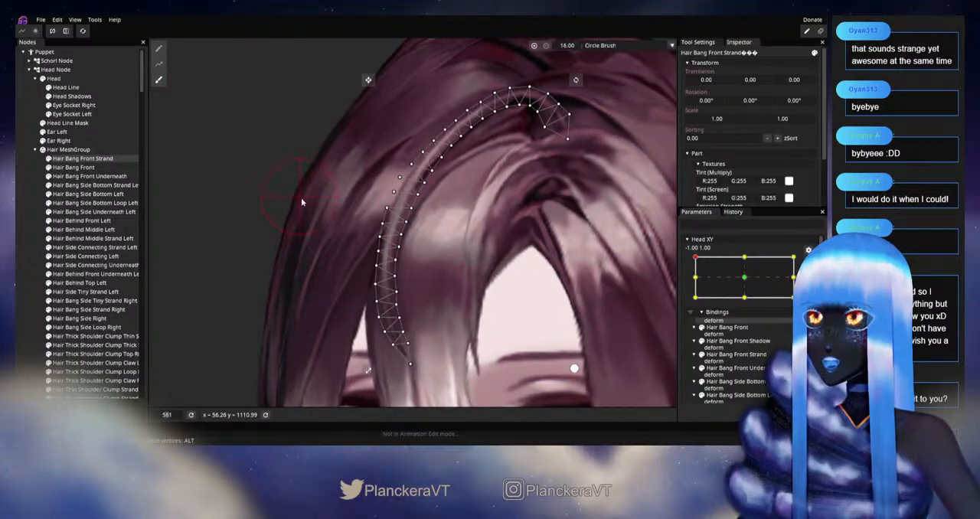
{"action": "scroll", "coordinate": [363, 191], "scroll_direction": "up", "scroll_amount": 2}
{"action": "left_click_drag", "start_coordinate": [574, 52], "coordinate": [576, 51]}
{"action": "mouse_move", "coordinate": [458, 200]}
{"action": "left_mouse_down"}
{"action": "mouse_move", "coordinate": [498, 202]}
{"action": "mouse_move", "coordinate": [780, 148]}
{"action": "left_mouse_up"}
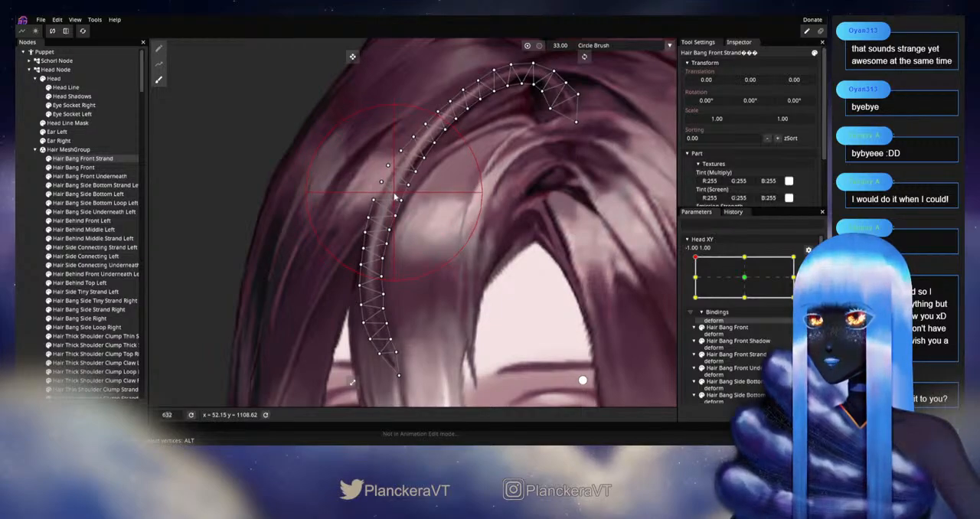
{"action": "left_click", "coordinate": [34, 251]}
Step: Disarm Head XY and move the head vertically near -1.00, 1.00 to examine the brushed curve of the strand
{"action": "scroll", "coordinate": [561, 290], "scroll_direction": "down", "scroll_amount": 5}
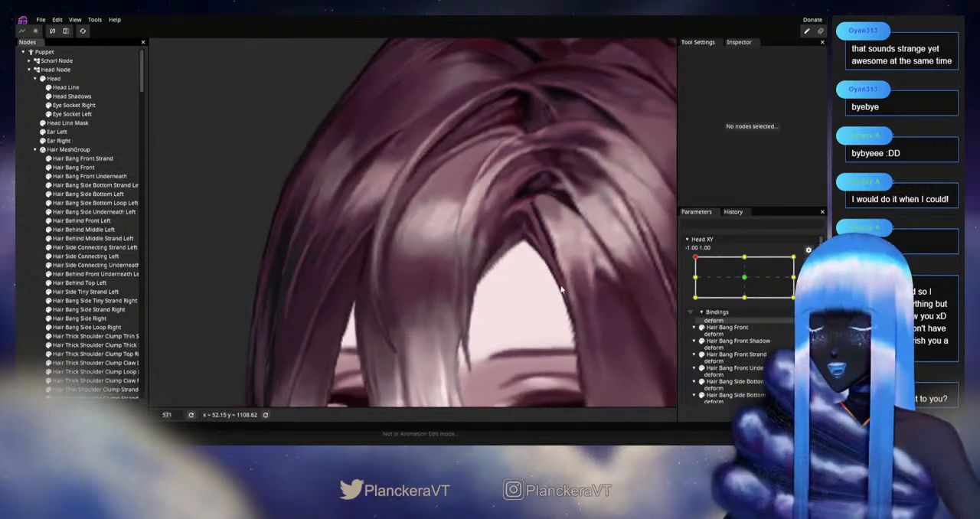
{"action": "scroll", "coordinate": [561, 289], "scroll_direction": "down", "scroll_amount": 10}
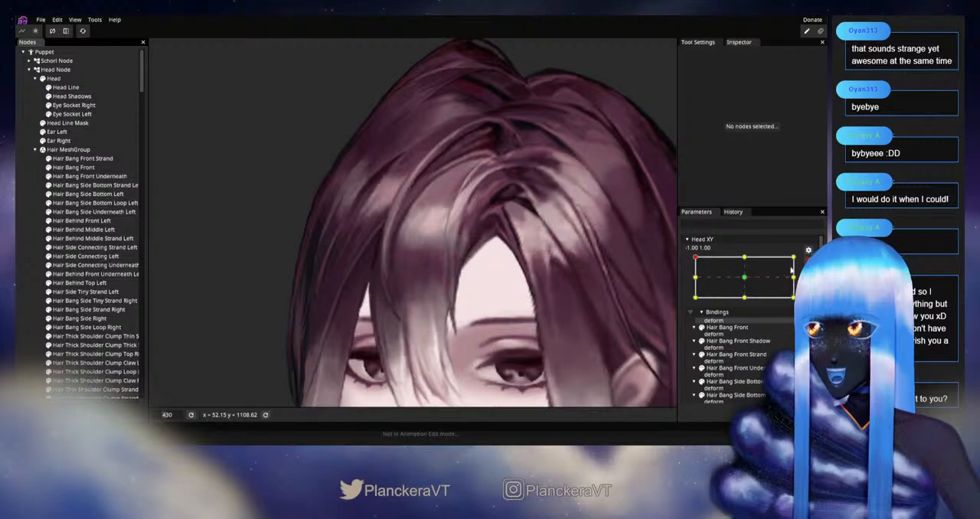
{"action": "left_click", "coordinate": [808, 261]}
{"action": "mouse_move", "coordinate": [695, 283]}
{"action": "left_mouse_down"}
{"action": "mouse_move", "coordinate": [695, 306]}
{"action": "mouse_move", "coordinate": [695, 281]}
{"action": "left_mouse_up"}
{"action": "scroll", "coordinate": [483, 231], "scroll_direction": "up", "scroll_amount": 15}
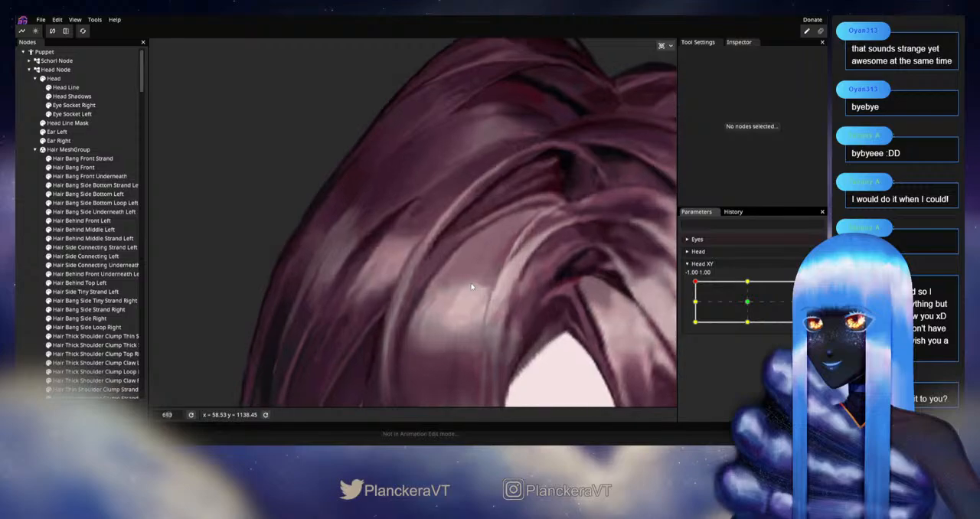
Step: Arm Head XY at -1.00, 1.00 and adjust the inner-edge vertices on the middle of Hair Bang Front Strand's arc
{"action": "scroll", "coordinate": [483, 286], "scroll_direction": "up", "scroll_amount": 3}
{"action": "scroll", "coordinate": [466, 277], "scroll_direction": "up", "scroll_amount": 4}
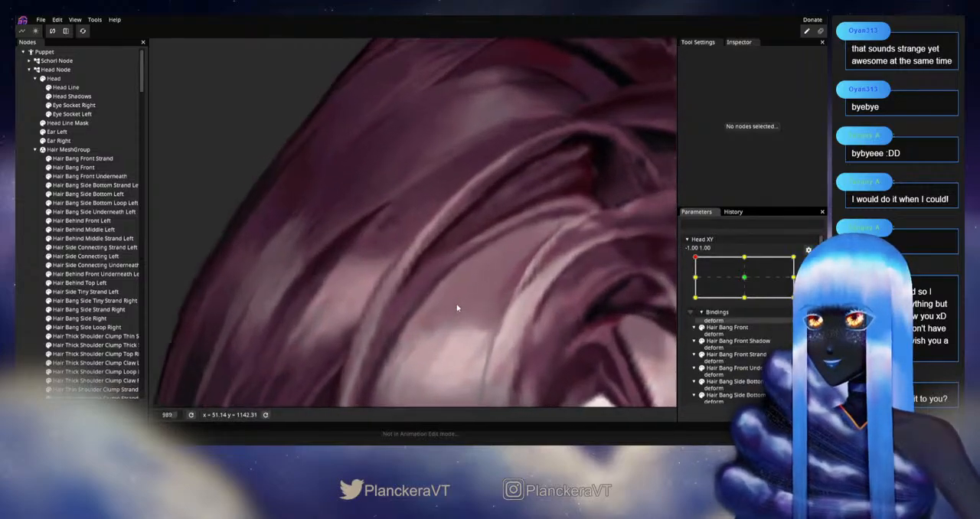
{"action": "left_click", "coordinate": [374, 247]}
{"action": "scroll", "coordinate": [375, 247], "scroll_direction": "up", "scroll_amount": 2}
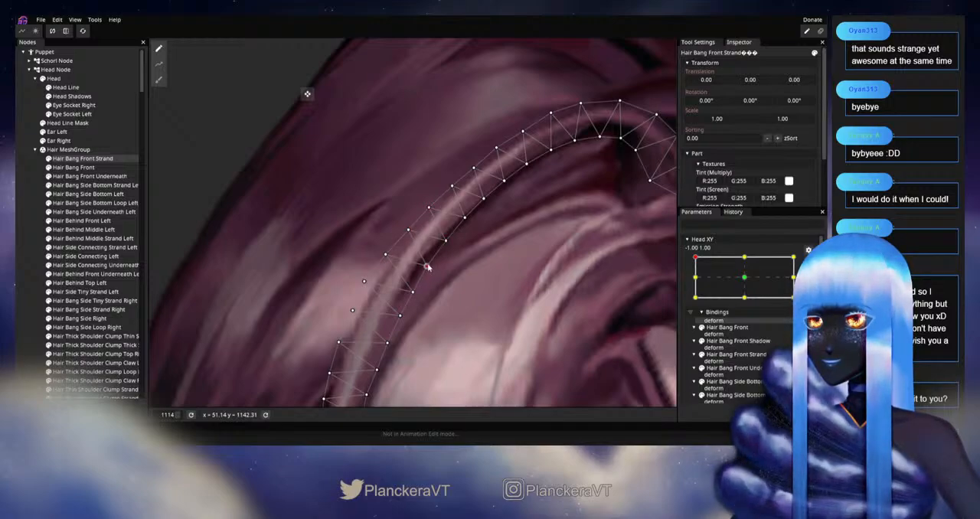
{"action": "left_click", "coordinate": [412, 294]}
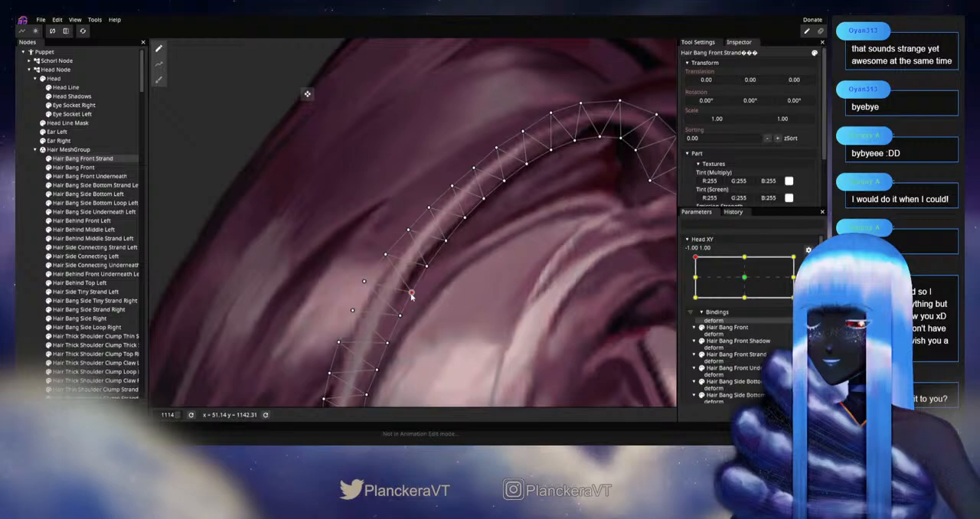
{"action": "left_click", "coordinate": [29, 263]}
Step: Disarm Head XY and move the head vertically near -1.00, 1.00 to examine the bangs on the whole head
{"action": "scroll", "coordinate": [516, 312], "scroll_direction": "down", "scroll_amount": 3}
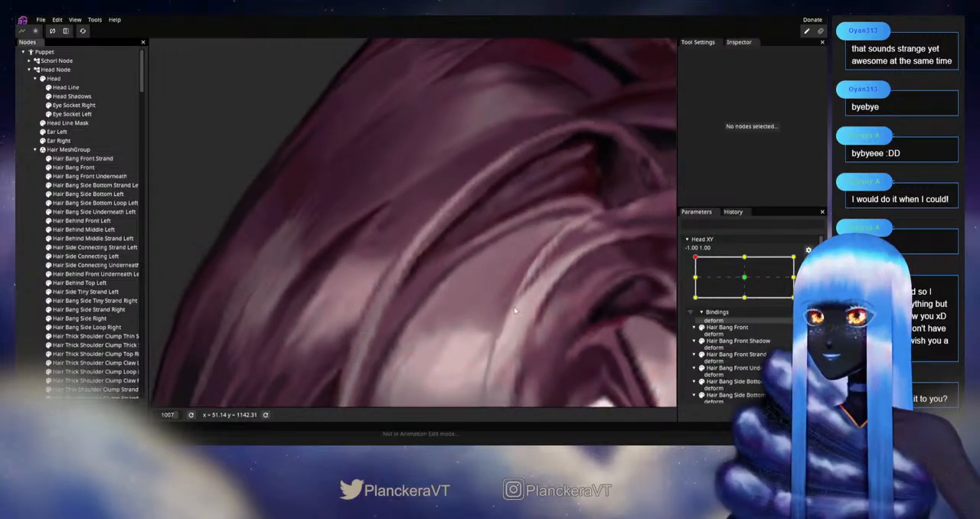
{"action": "scroll", "coordinate": [518, 313], "scroll_direction": "down", "scroll_amount": 3}
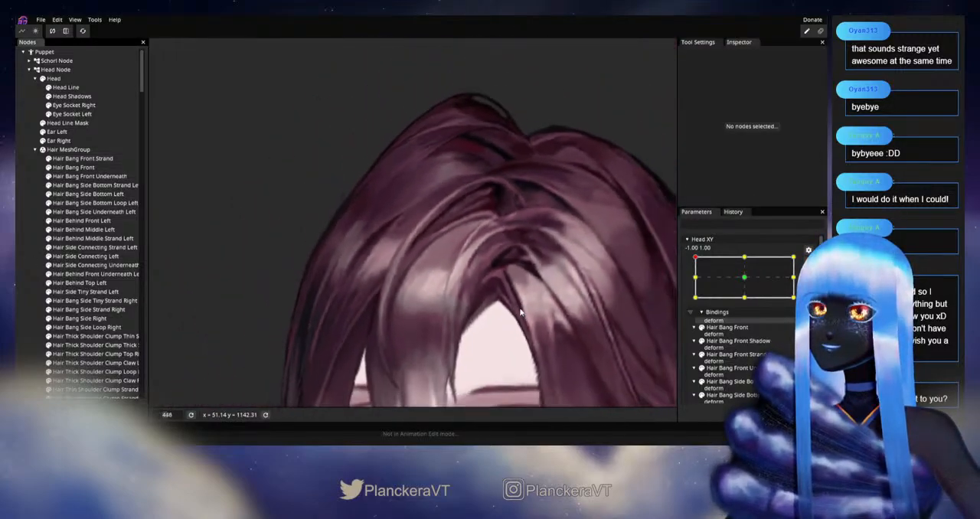
{"action": "scroll", "coordinate": [527, 323], "scroll_direction": "down", "scroll_amount": 3}
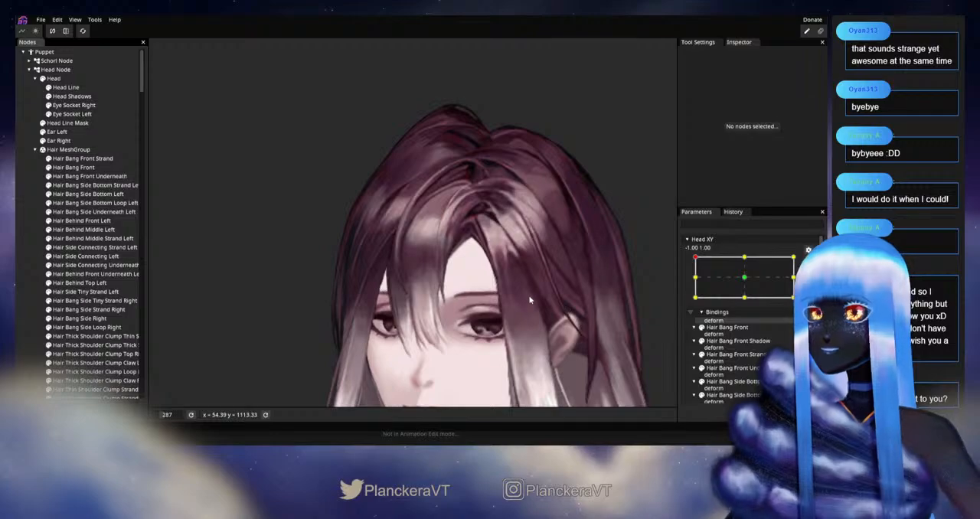
{"action": "left_click", "coordinate": [808, 264]}
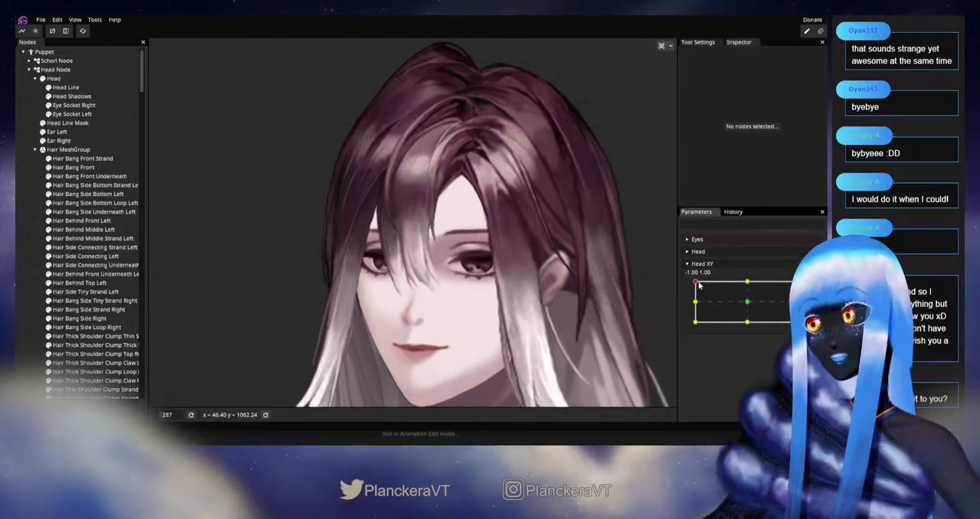
{"action": "mouse_move", "coordinate": [695, 283]}
{"action": "left_mouse_down"}
{"action": "mouse_move", "coordinate": [695, 303]}
{"action": "mouse_move", "coordinate": [692, 285]}
{"action": "left_mouse_up"}
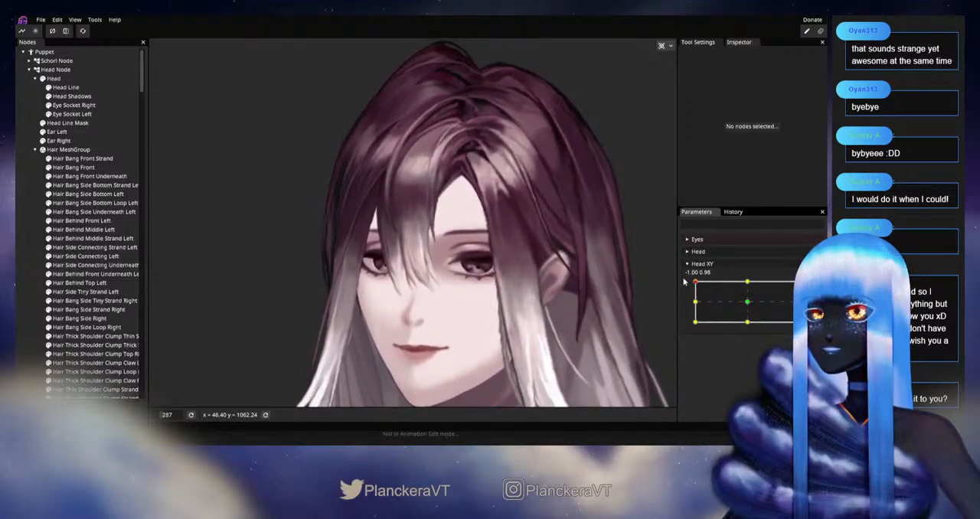
{"action": "left_click", "coordinate": [695, 298]}
{"action": "left_click_drag", "start_coordinate": [695, 298], "coordinate": [663, 281]}
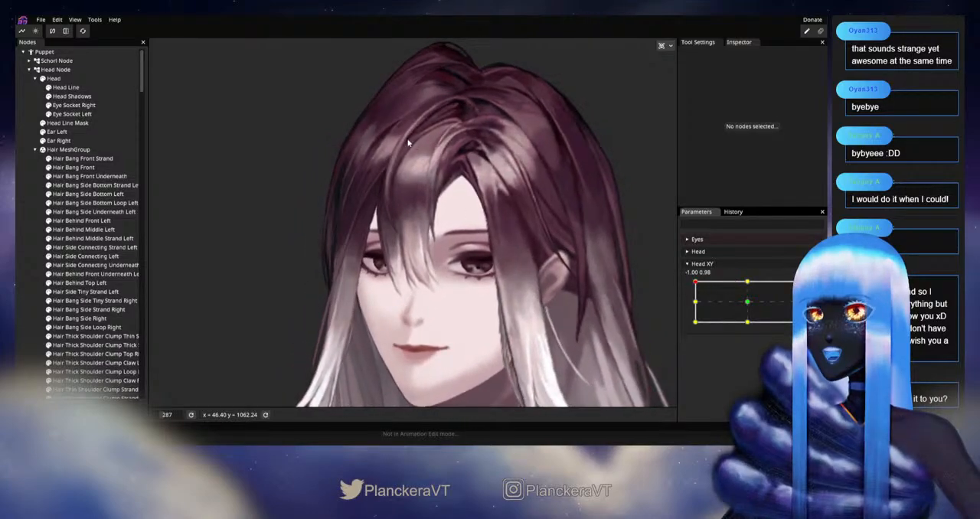
{"action": "left_click_drag", "start_coordinate": [389, 209], "coordinate": [400, 247]}
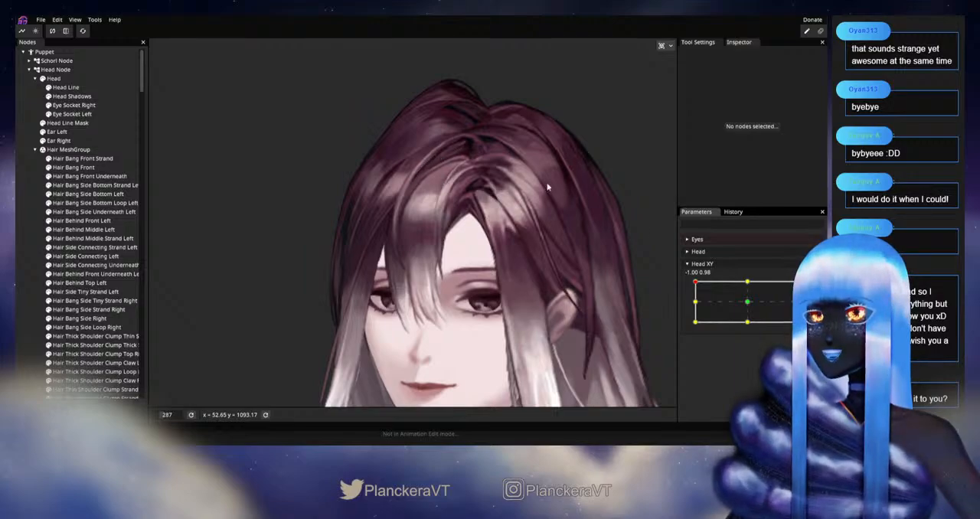
Step: Move Head XY to the centre and back to -1.00, 1.00, examining how the front bangs follow the turn
{"action": "left_click_drag", "start_coordinate": [697, 284], "coordinate": [748, 307]}
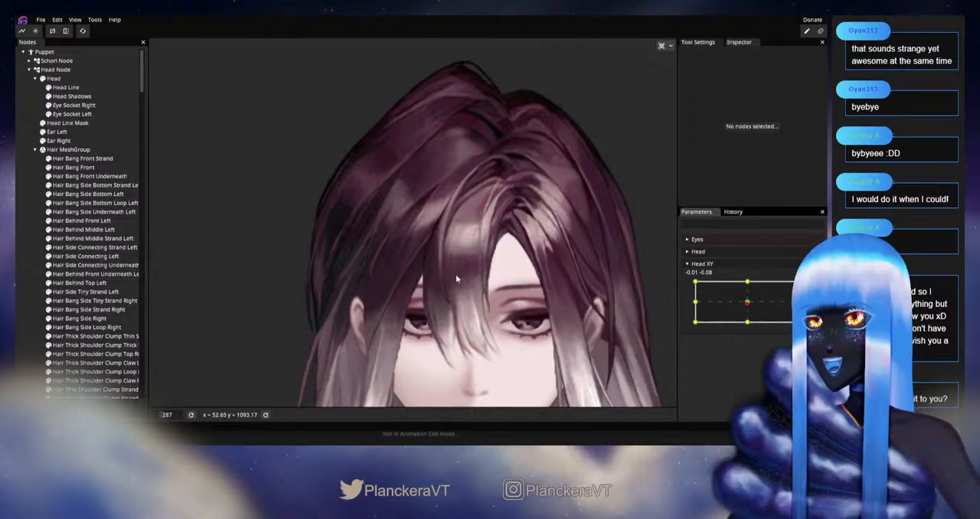
{"action": "left_click_drag", "start_coordinate": [716, 306], "coordinate": [695, 302]}
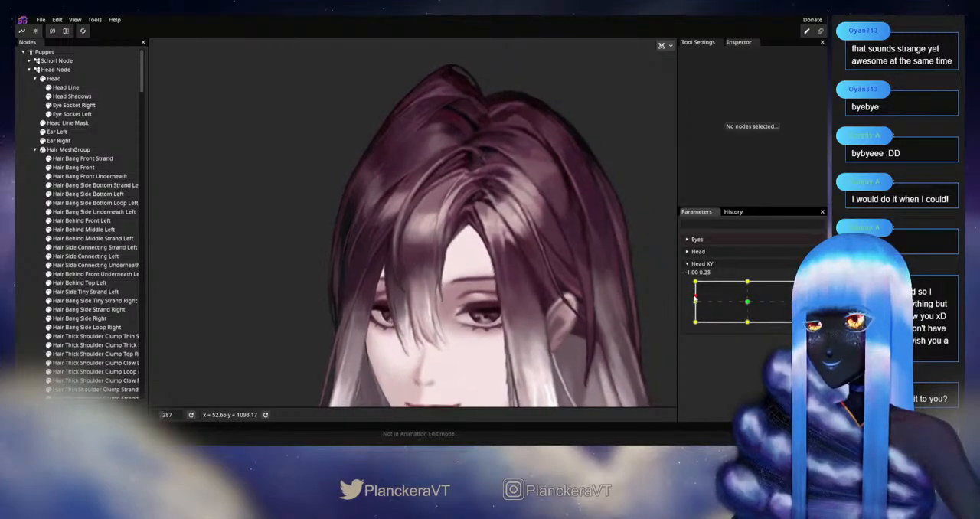
{"action": "left_click_drag", "start_coordinate": [695, 303], "coordinate": [696, 282]}
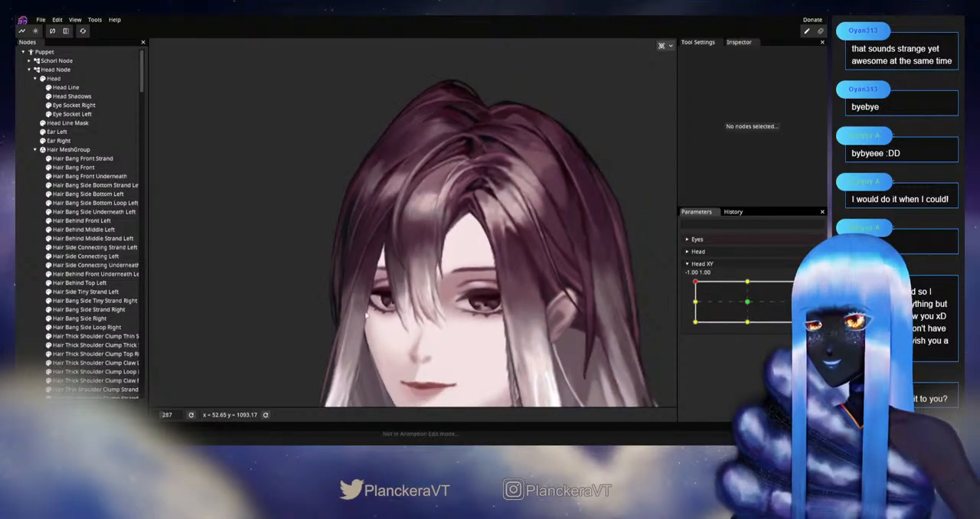
{"action": "scroll", "coordinate": [387, 300], "scroll_direction": "up", "scroll_amount": 3}
{"action": "scroll", "coordinate": [387, 300], "scroll_direction": "up", "scroll_amount": 5}
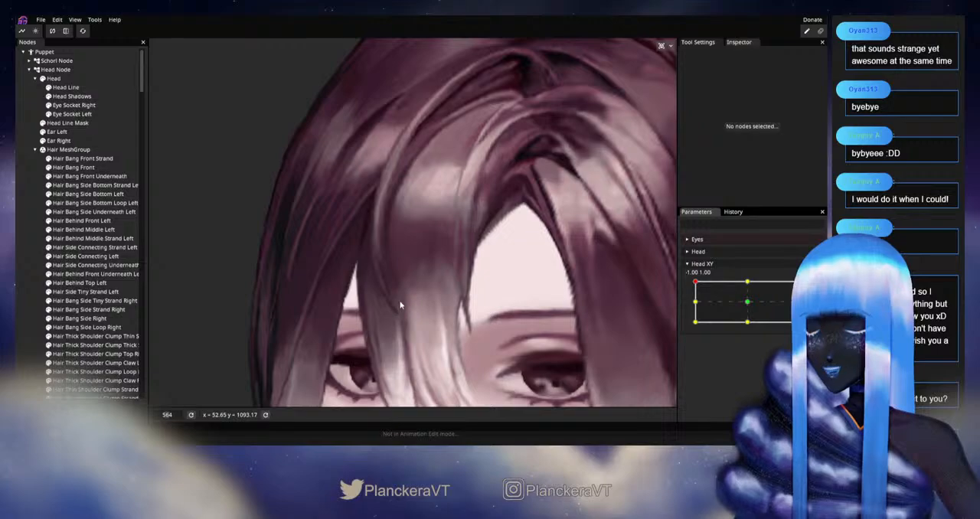
{"action": "scroll", "coordinate": [417, 189], "scroll_direction": "up", "scroll_amount": 1}
{"action": "left_click_drag", "start_coordinate": [695, 283], "coordinate": [695, 301]}
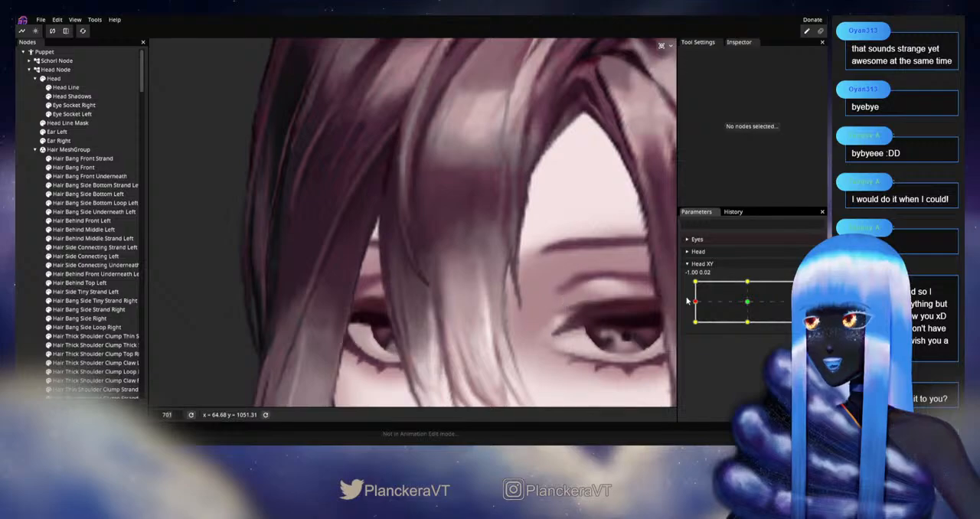
{"action": "left_click_drag", "start_coordinate": [695, 302], "coordinate": [695, 282]}
{"action": "left_click_drag", "start_coordinate": [475, 190], "coordinate": [494, 284]}
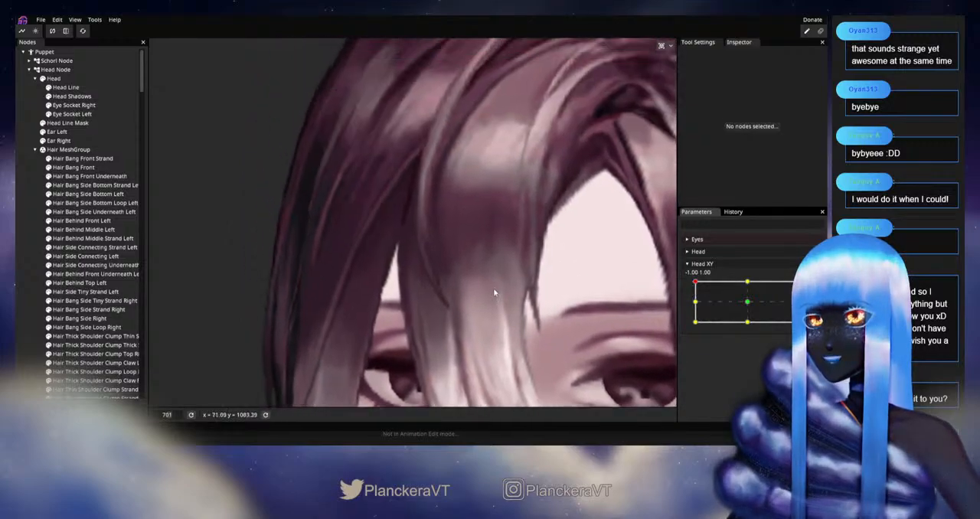
Step: Arm Head XY at -1.00, 1.00 and refine the vertices on both edges of Hair Bang Front Strand's lower half
{"action": "scroll", "coordinate": [429, 227], "scroll_direction": "up", "scroll_amount": 2}
{"action": "left_click", "coordinate": [813, 289]}
{"action": "scroll", "coordinate": [440, 222], "scroll_direction": "up", "scroll_amount": 4}
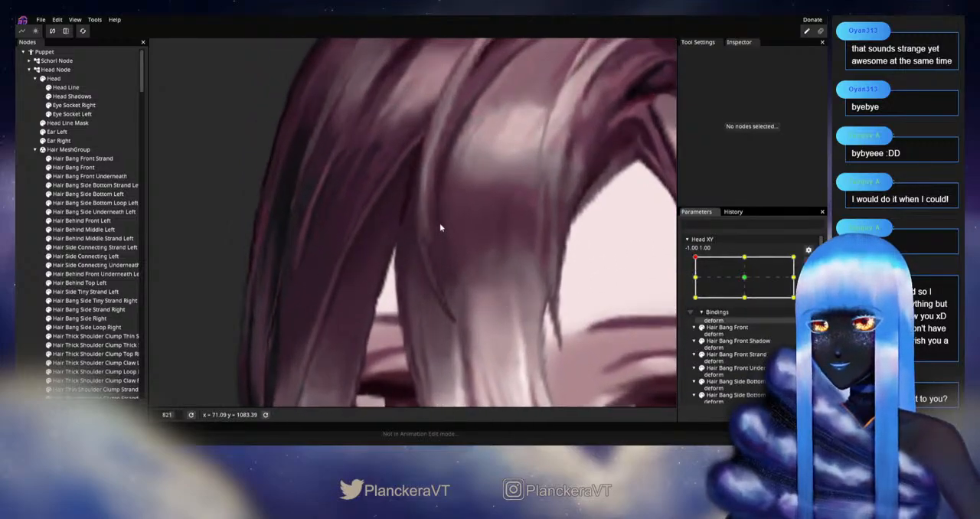
{"action": "left_click_drag", "start_coordinate": [439, 223], "coordinate": [396, 280]}
{"action": "left_click", "coordinate": [83, 159]}
{"action": "scroll", "coordinate": [364, 276], "scroll_direction": "up", "scroll_amount": 1}
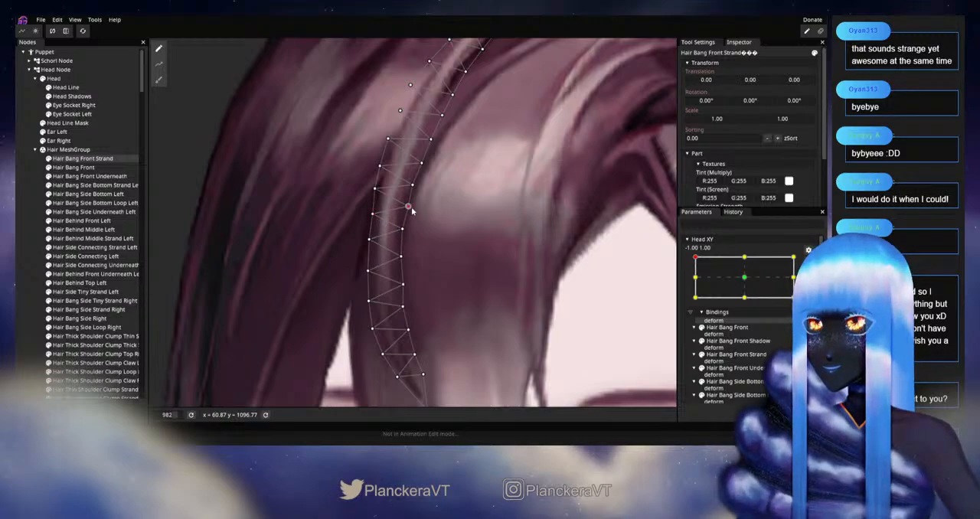
{"action": "left_click_drag", "start_coordinate": [405, 281], "coordinate": [423, 245]}
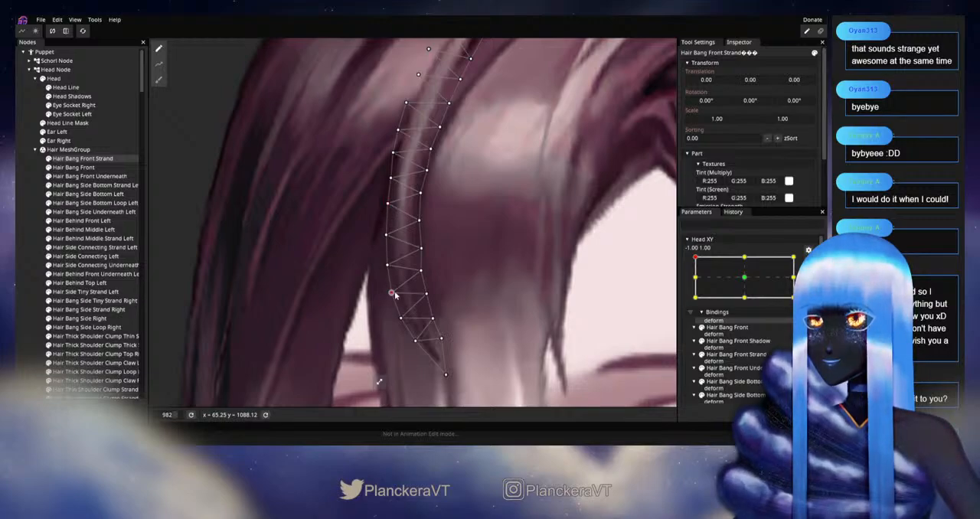
{"action": "left_click", "coordinate": [38, 266]}
{"action": "scroll", "coordinate": [509, 302], "scroll_direction": "down", "scroll_amount": 4}
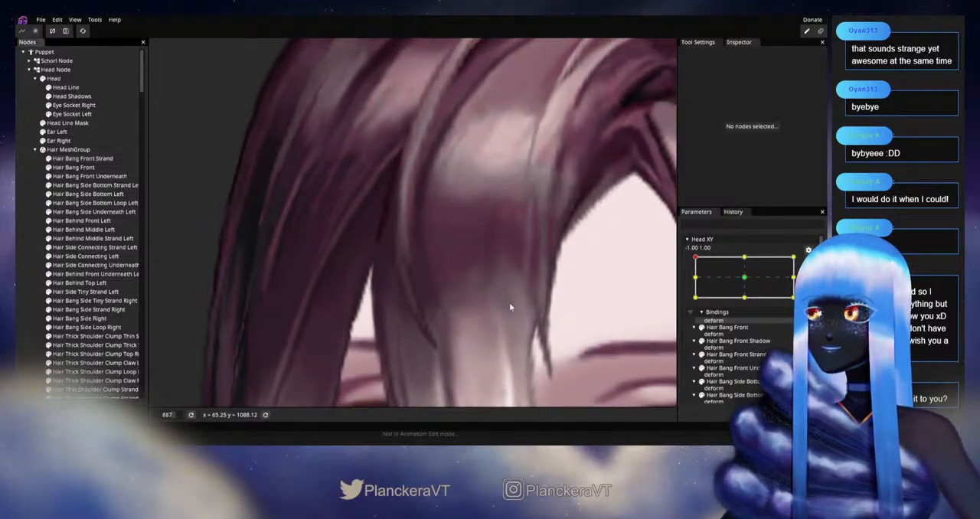
Step: Disarm Head XY and move the head around -1.00, 1.00 to examine how Hair Bang Front Strand follows
{"action": "scroll", "coordinate": [517, 302], "scroll_direction": "down", "scroll_amount": 8}
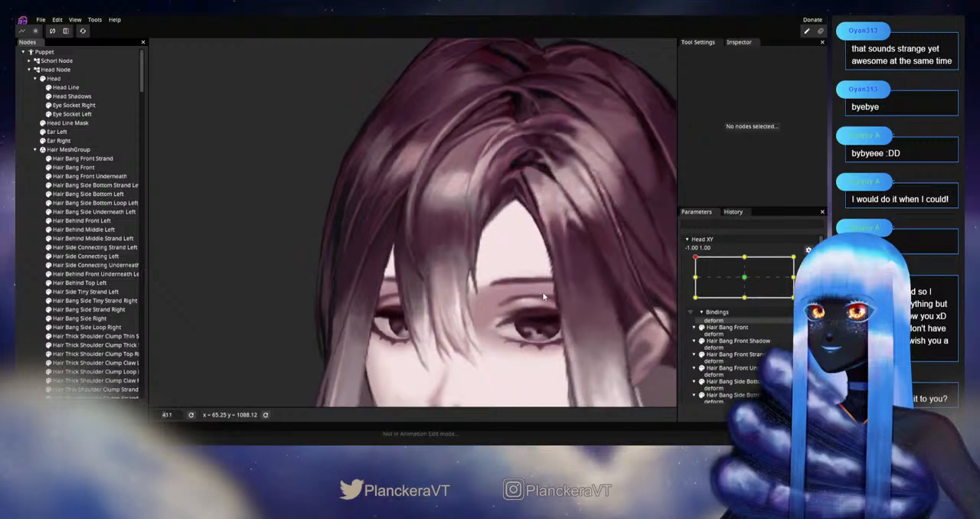
{"action": "scroll", "coordinate": [546, 295], "scroll_direction": "down", "scroll_amount": 5}
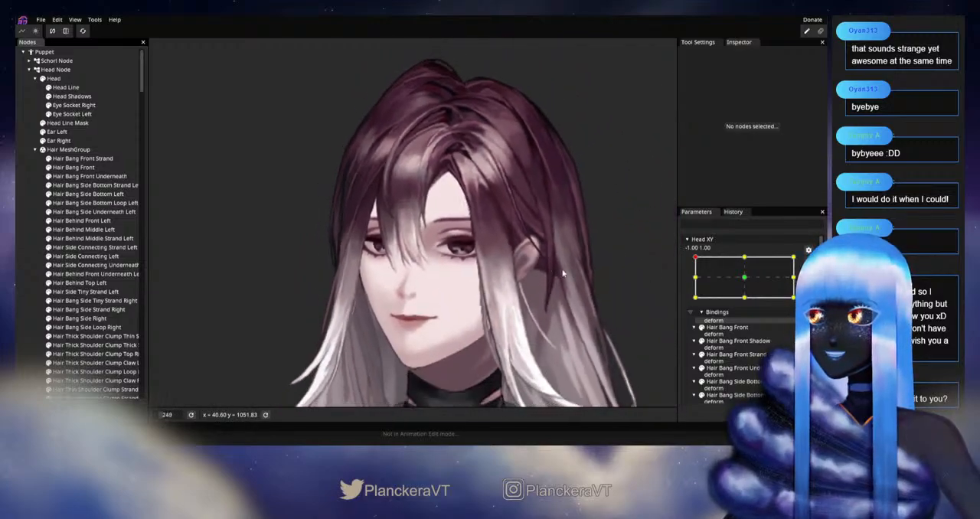
{"action": "left_click", "coordinate": [808, 262]}
{"action": "mouse_move", "coordinate": [695, 283]}
{"action": "left_mouse_down"}
{"action": "mouse_move", "coordinate": [694, 306]}
{"action": "mouse_move", "coordinate": [695, 284]}
{"action": "left_mouse_up"}
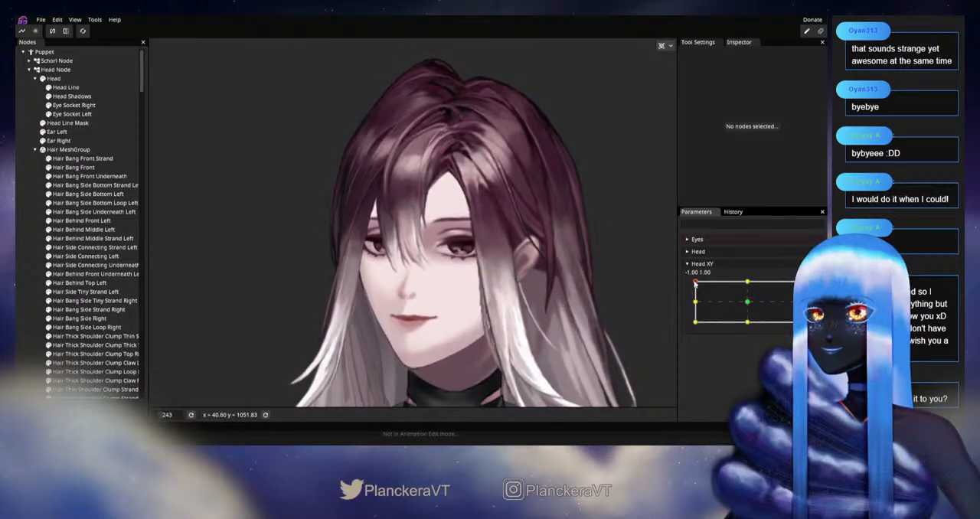
{"action": "scroll", "coordinate": [542, 274], "scroll_direction": "up", "scroll_amount": 5}
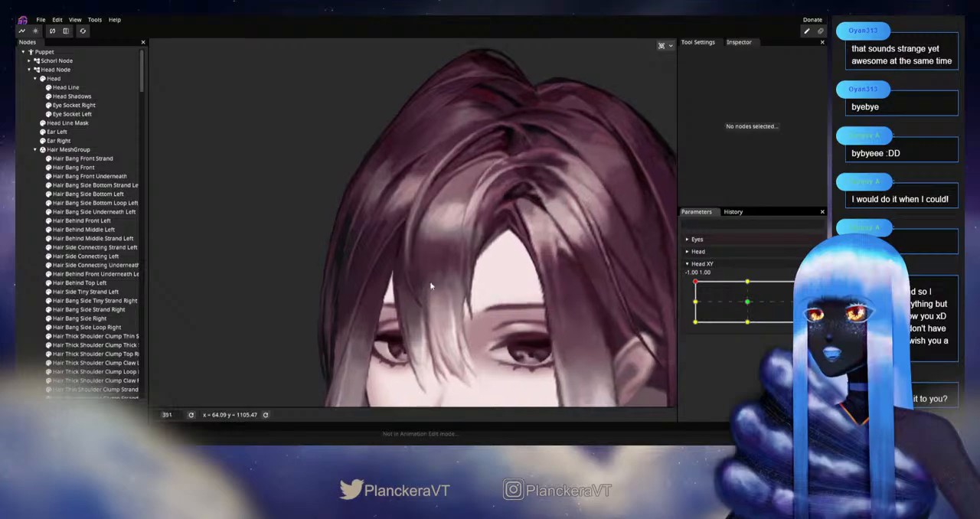
{"action": "scroll", "coordinate": [474, 291], "scroll_direction": "up", "scroll_amount": 4}
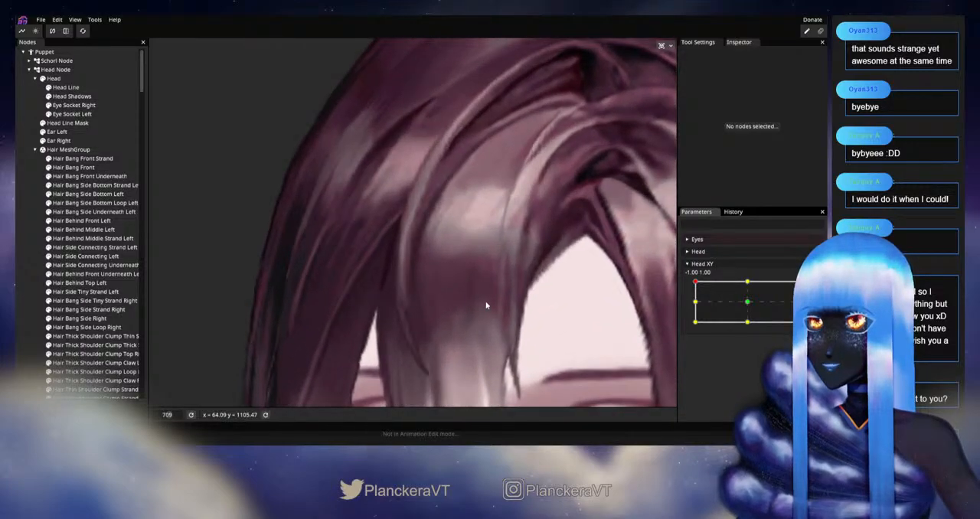
{"action": "mouse_move", "coordinate": [695, 284]}
{"action": "left_mouse_down"}
{"action": "mouse_move", "coordinate": [694, 302]}
{"action": "mouse_move", "coordinate": [694, 282]}
{"action": "left_mouse_up"}
Step: Arm Head XY at -1.00, 1.00, adjust Hair Bang Front Strand's mid-section vertices, and disarm it to recheck the motion
{"action": "left_click", "coordinate": [82, 159]}
{"action": "scroll", "coordinate": [516, 286], "scroll_direction": "up", "scroll_amount": 1}
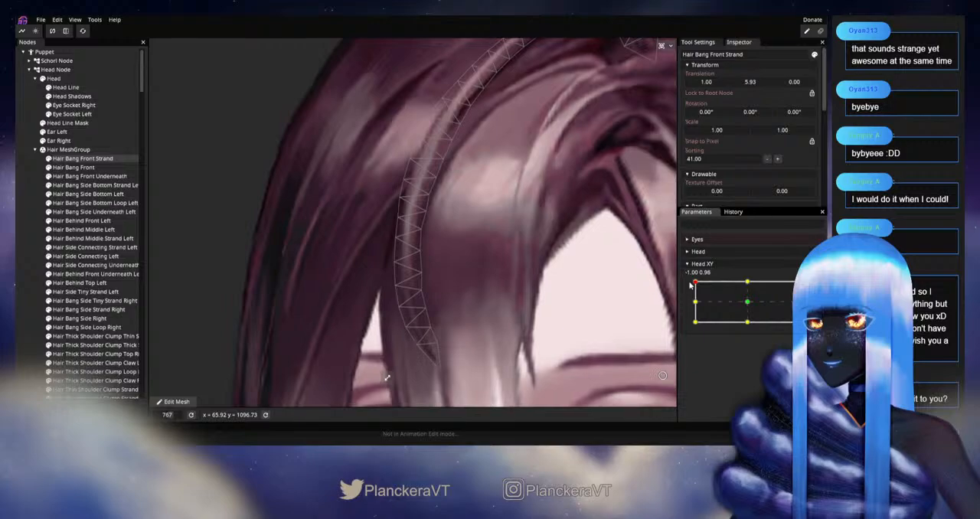
{"action": "left_click", "coordinate": [814, 306]}
{"action": "left_click", "coordinate": [396, 199]}
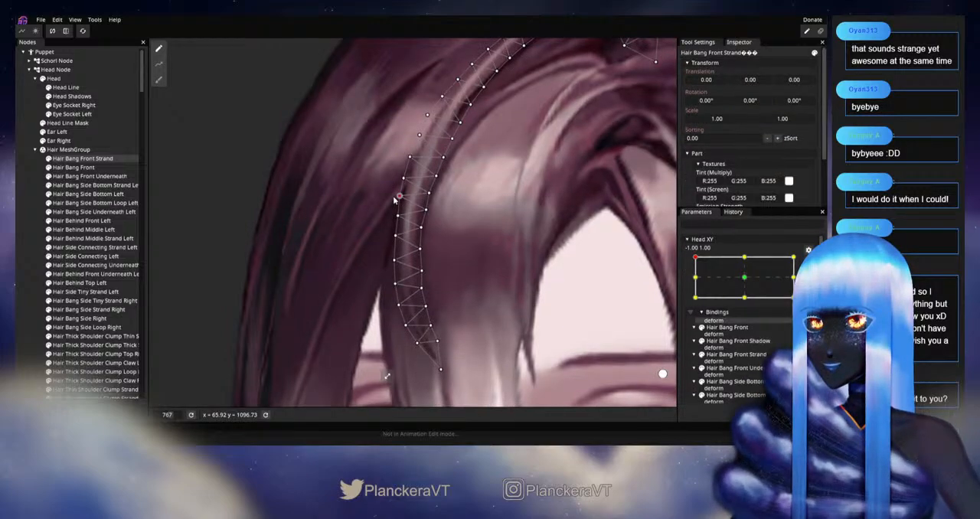
{"action": "left_click", "coordinate": [410, 157]}
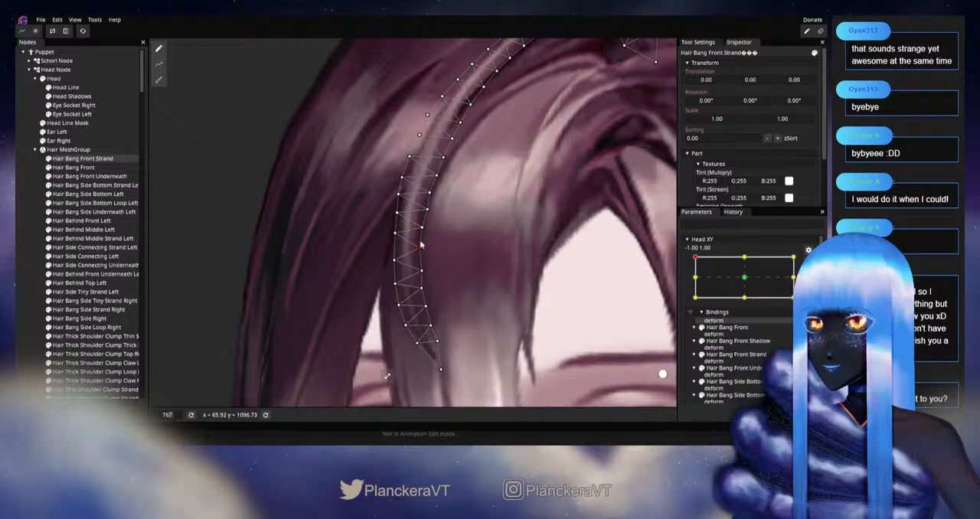
{"action": "left_click", "coordinate": [808, 264]}
{"action": "mouse_move", "coordinate": [696, 281]}
{"action": "left_mouse_down"}
{"action": "mouse_move", "coordinate": [695, 303]}
{"action": "mouse_move", "coordinate": [691, 281]}
{"action": "left_mouse_up"}
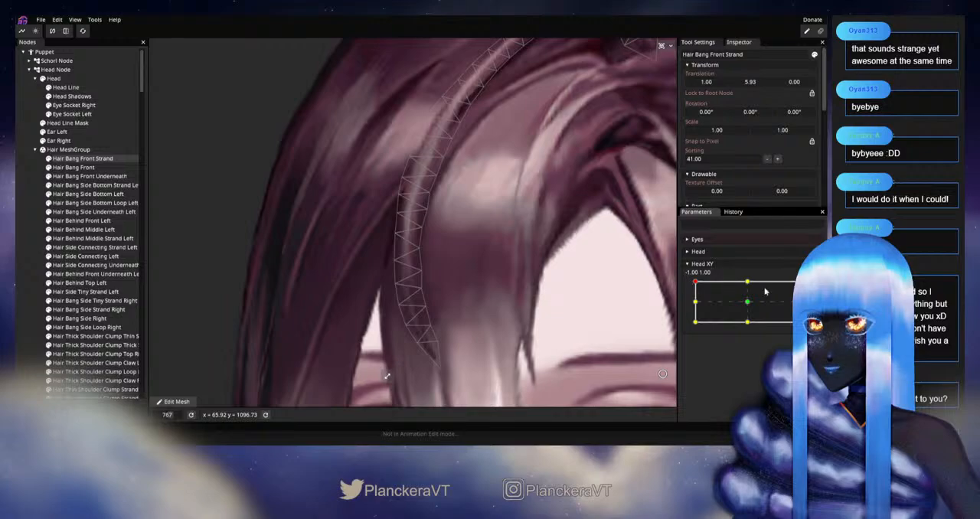
Step: Rearm Head XY at -1.00, 1.00 and smooth Hair Bang Front Strand's outer-edge vertices from the middle down to the tip
{"action": "left_click", "coordinate": [809, 289]}
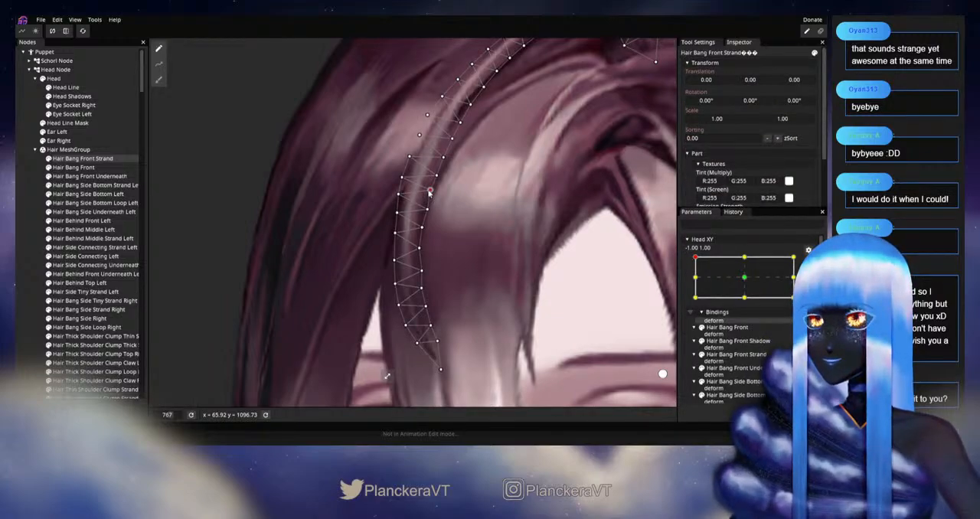
{"action": "left_click_drag", "start_coordinate": [401, 181], "coordinate": [404, 175]}
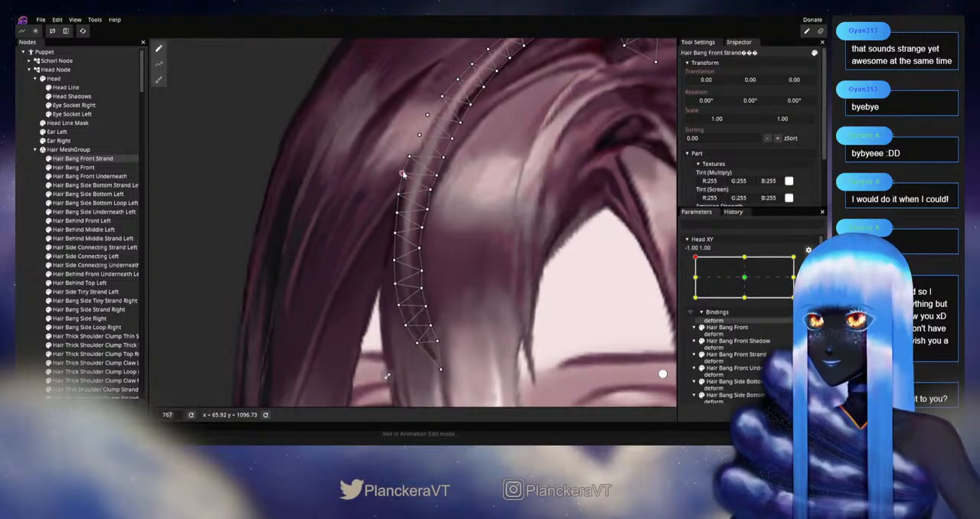
{"action": "left_click_drag", "start_coordinate": [419, 251], "coordinate": [422, 191]}
{"action": "left_click", "coordinate": [398, 219]}
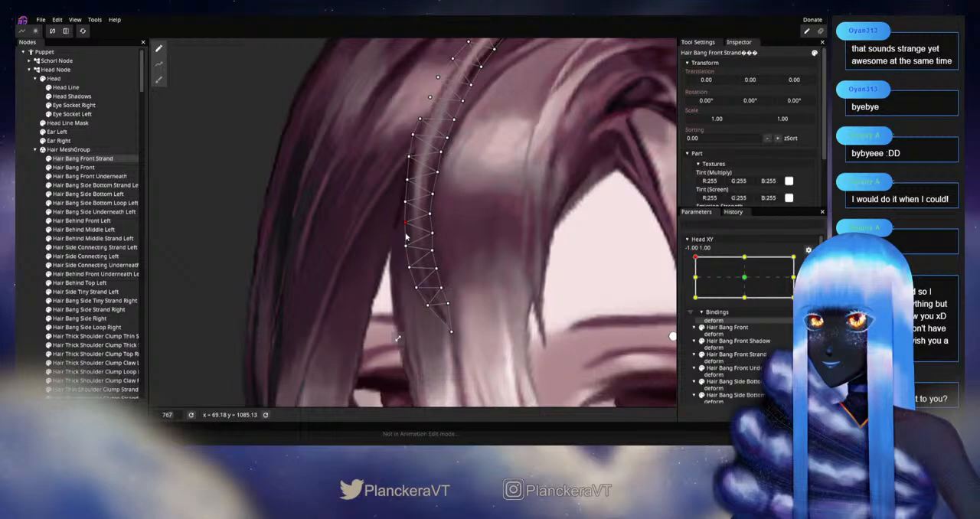
{"action": "left_click_drag", "start_coordinate": [405, 252], "coordinate": [417, 294]}
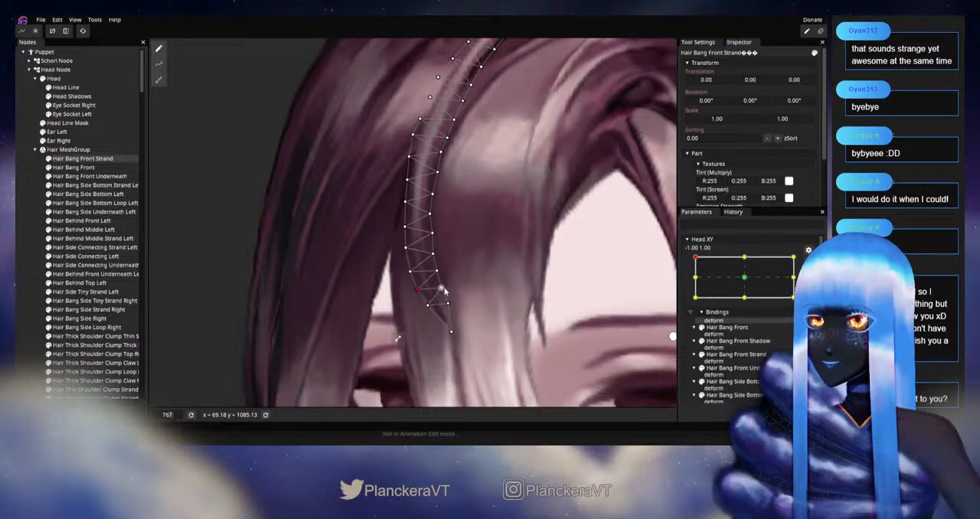
{"action": "left_click_drag", "start_coordinate": [497, 281], "coordinate": [476, 325]}
{"action": "scroll", "coordinate": [476, 324], "scroll_direction": "down", "scroll_amount": 3}
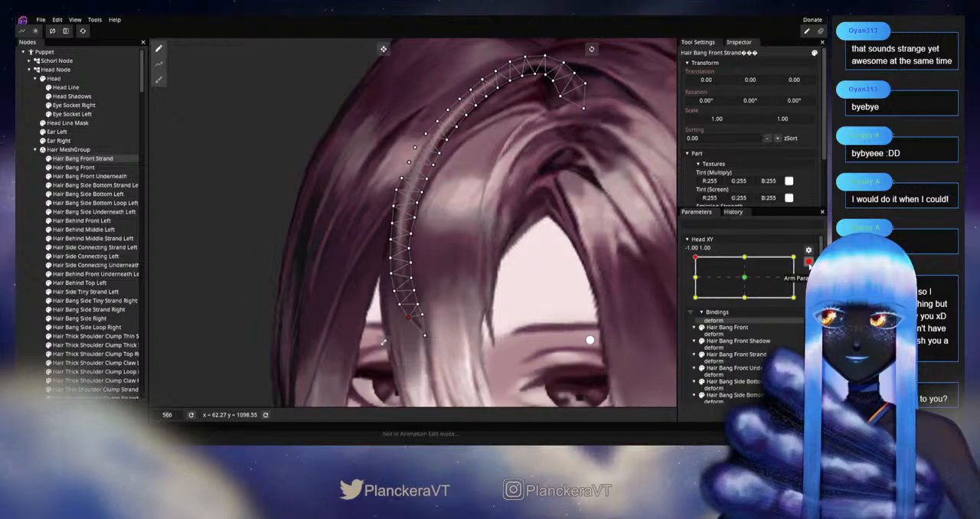
Step: Disarm Head XY, deselect the strand and move the head near -1.00, 1.00 to examine the front bangs
{"action": "left_click", "coordinate": [808, 263]}
{"action": "left_click", "coordinate": [35, 283]}
{"action": "scroll", "coordinate": [391, 265], "scroll_direction": "down", "scroll_amount": 3}
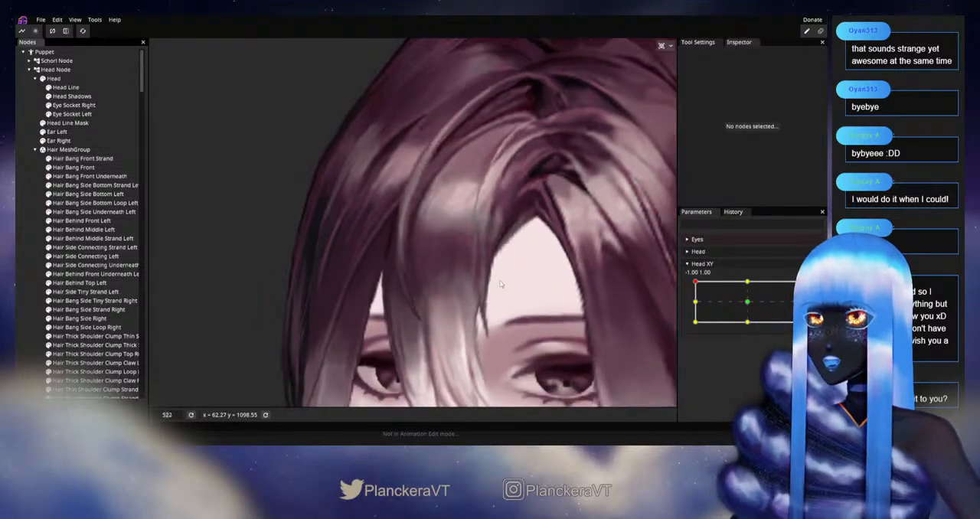
{"action": "left_click", "coordinate": [696, 283]}
{"action": "mouse_move", "coordinate": [695, 283]}
{"action": "left_mouse_down"}
{"action": "mouse_move", "coordinate": [693, 293]}
{"action": "mouse_move", "coordinate": [694, 284]}
{"action": "left_mouse_up"}
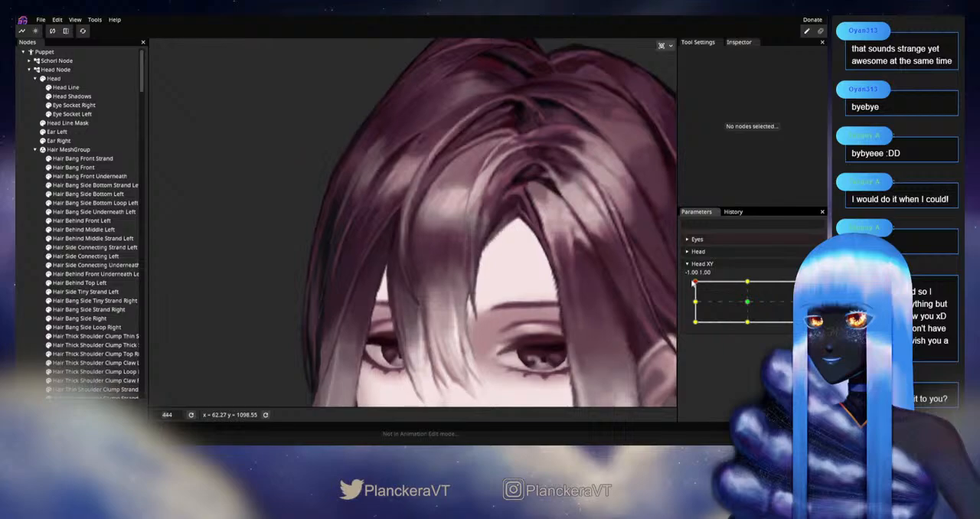
Step: Arm Head XY at -1.00, 1.00 and adjust the outer-edge vertices where Hair Bang Front Strand's arc turns downward
{"action": "scroll", "coordinate": [501, 242], "scroll_direction": "up", "scroll_amount": 4}
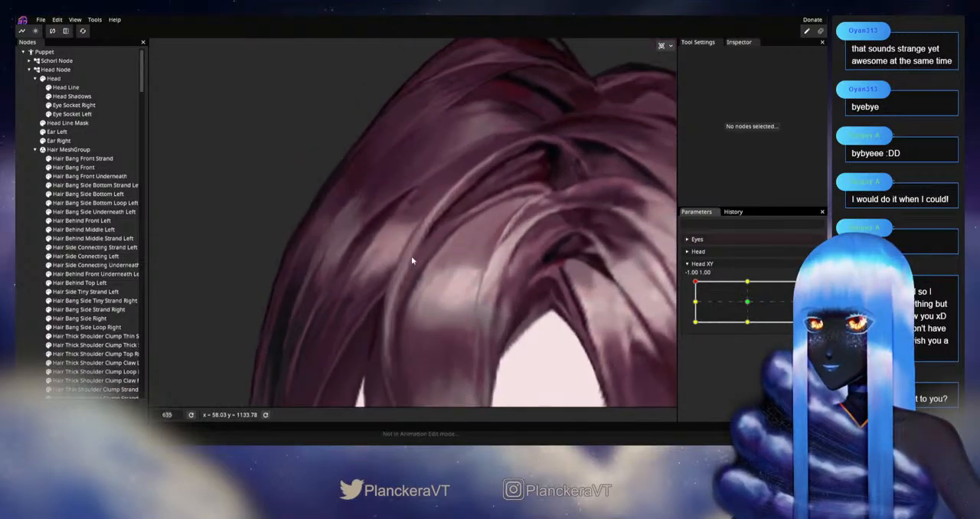
{"action": "scroll", "coordinate": [397, 262], "scroll_direction": "up", "scroll_amount": 3}
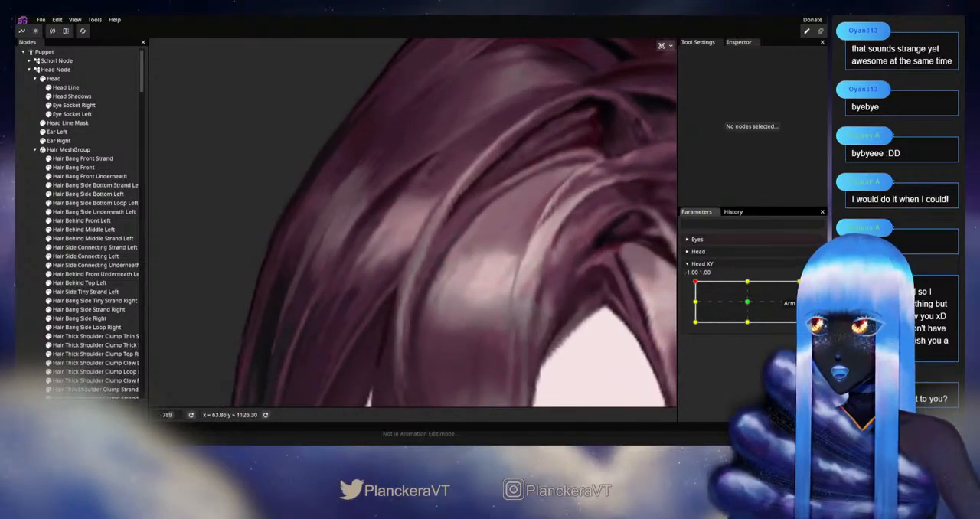
{"action": "scroll", "coordinate": [404, 259], "scroll_direction": "up", "scroll_amount": 3}
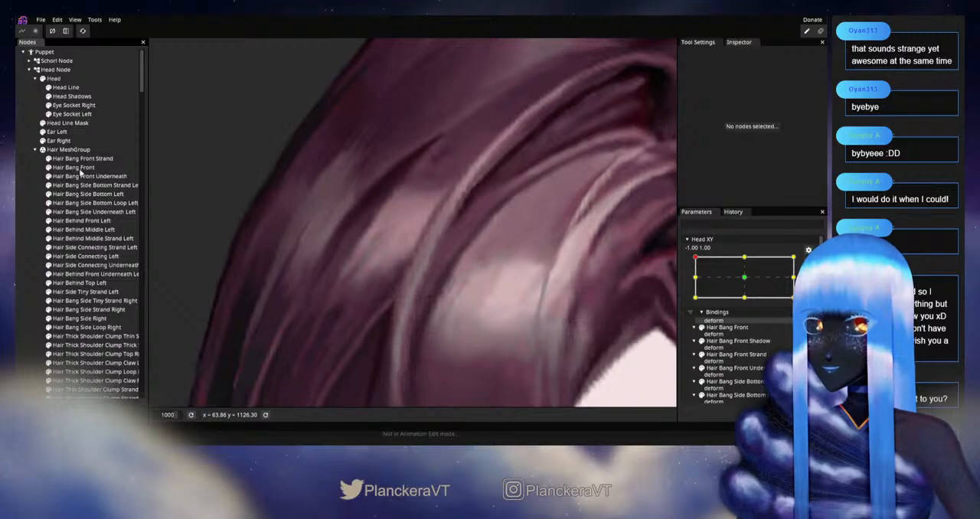
{"action": "left_click", "coordinate": [81, 158]}
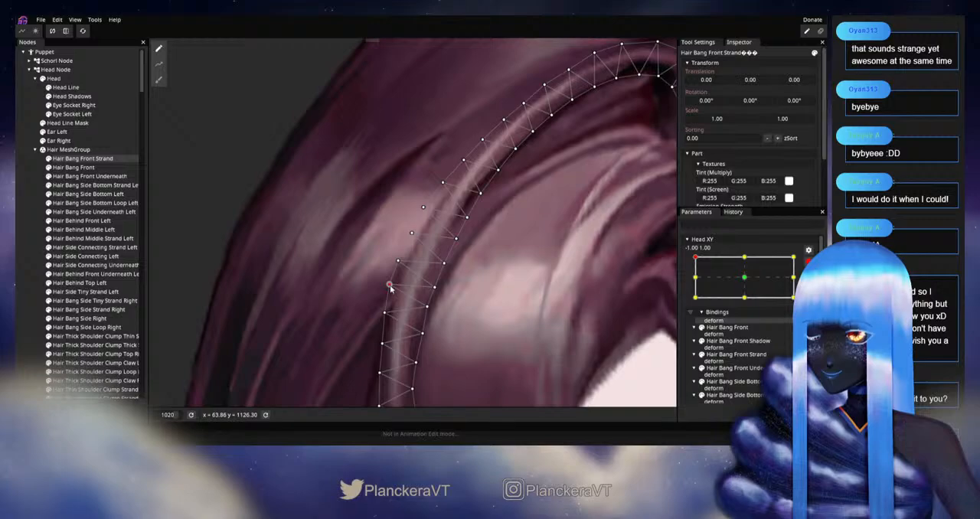
{"action": "left_click_drag", "start_coordinate": [432, 268], "coordinate": [471, 229]}
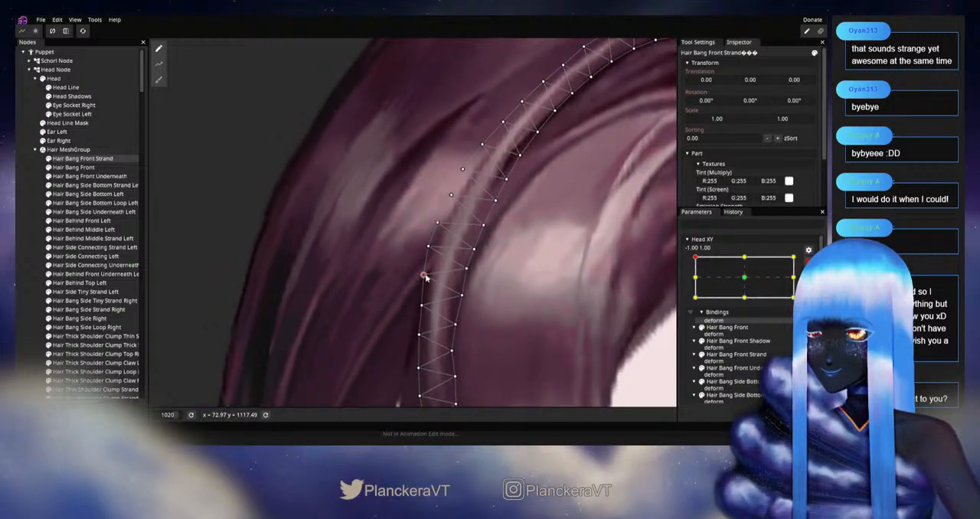
{"action": "left_click", "coordinate": [523, 311]}
Step: Disarm Head XY and turn the whole head from -1.00, 1.00 across its range to examine the front bangs
{"action": "scroll", "coordinate": [529, 319], "scroll_direction": "down", "scroll_amount": 6}
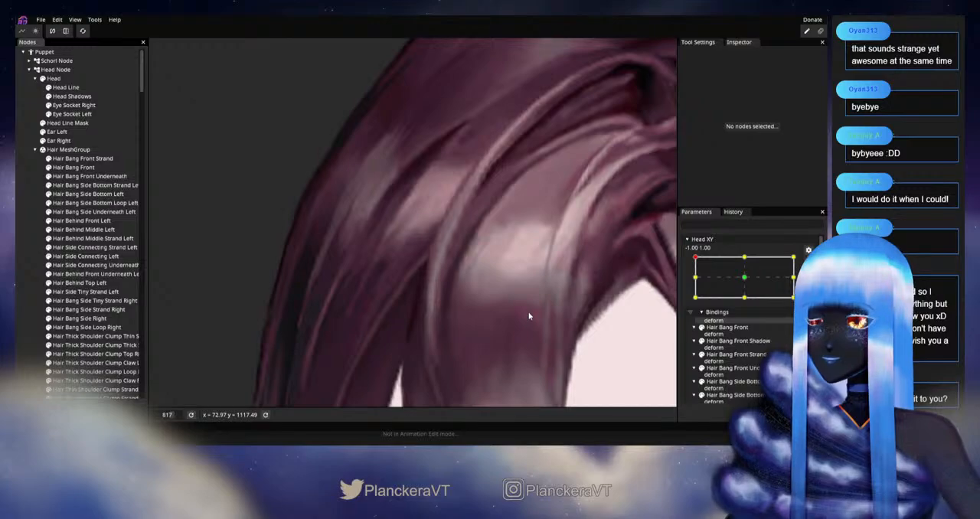
{"action": "scroll", "coordinate": [554, 320], "scroll_direction": "down", "scroll_amount": 6}
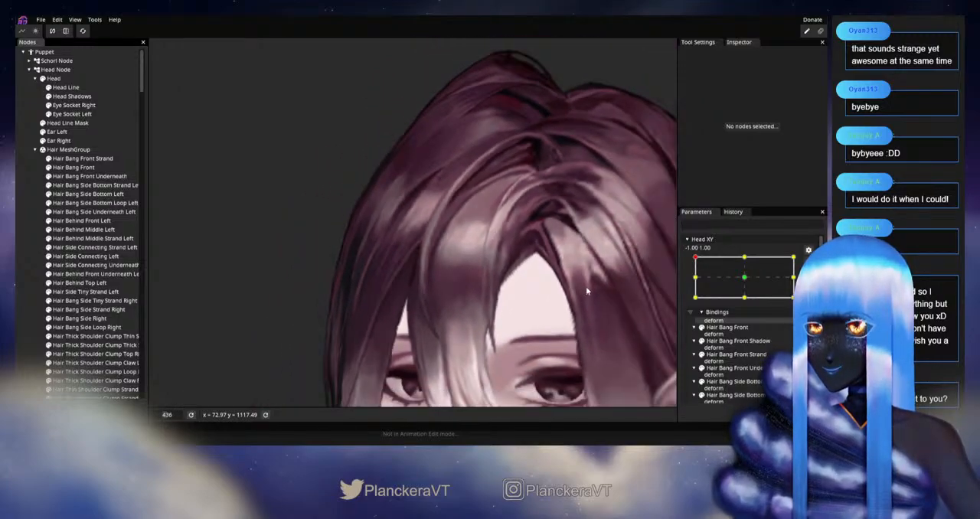
{"action": "scroll", "coordinate": [567, 291], "scroll_direction": "down", "scroll_amount": 3}
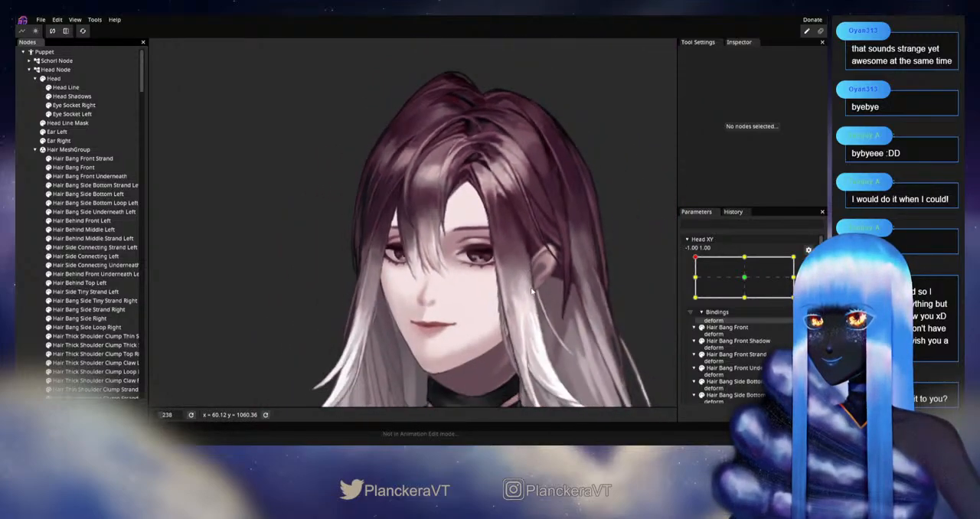
{"action": "scroll", "coordinate": [709, 293], "scroll_direction": "up", "scroll_amount": 2}
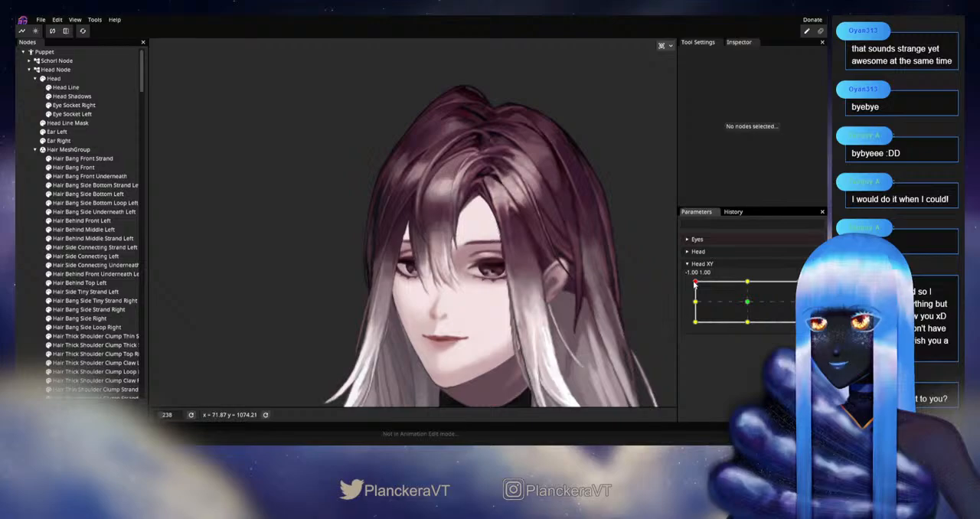
{"action": "mouse_move", "coordinate": [695, 283]}
{"action": "left_mouse_down"}
{"action": "mouse_move", "coordinate": [696, 305]}
{"action": "mouse_move", "coordinate": [724, 281]}
{"action": "mouse_move", "coordinate": [758, 281]}
{"action": "mouse_move", "coordinate": [689, 285]}
{"action": "left_mouse_up"}
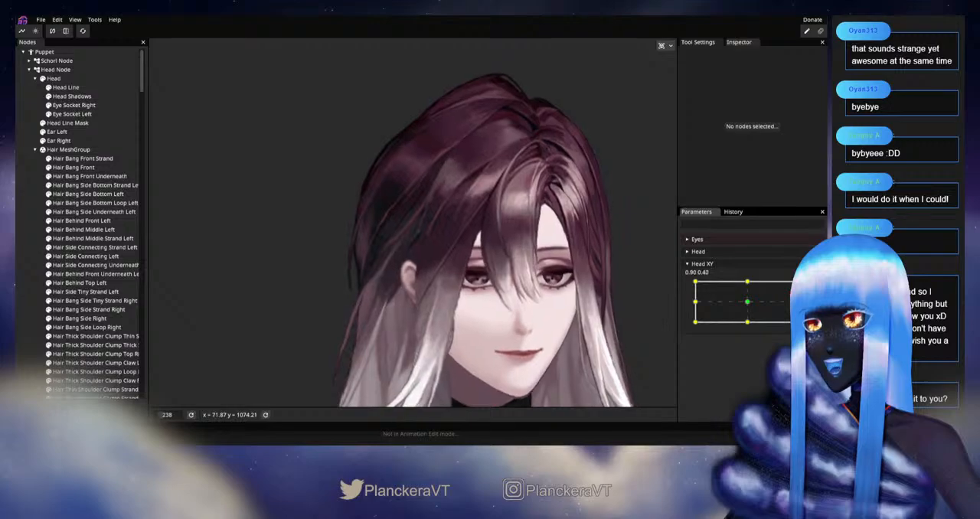
Step: Arm Head XY at -1.00, -1.00 and shift the root end of Hair Bang Front Strand slightly with the Circle Brush
{"action": "left_click_drag", "start_coordinate": [787, 278], "coordinate": [694, 322]}
{"action": "scroll", "coordinate": [520, 185], "scroll_direction": "up", "scroll_amount": 4}
{"action": "scroll", "coordinate": [538, 180], "scroll_direction": "up", "scroll_amount": 5}
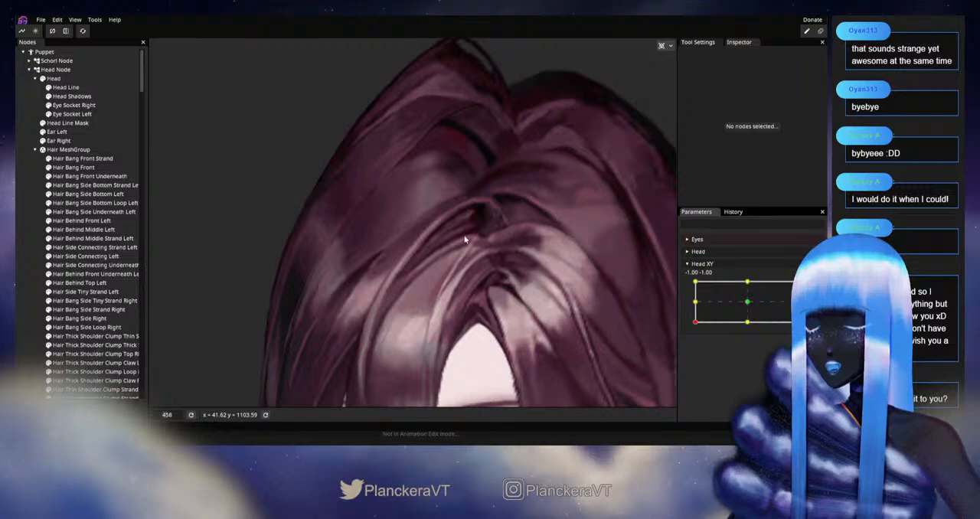
{"action": "left_click", "coordinate": [814, 287]}
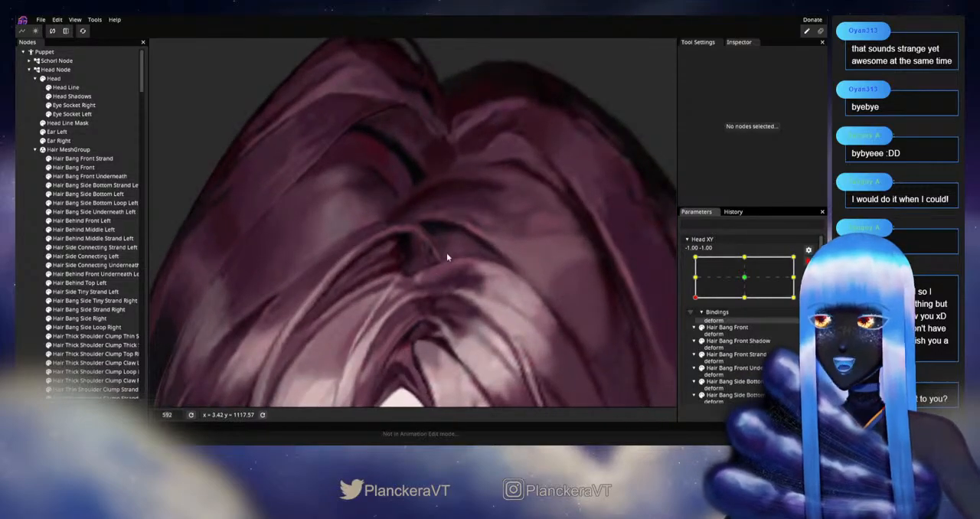
{"action": "scroll", "coordinate": [455, 255], "scroll_direction": "up", "scroll_amount": 1}
{"action": "left_click", "coordinate": [91, 153]}
{"action": "left_click", "coordinate": [91, 153]}
{"action": "left_click", "coordinate": [92, 157]}
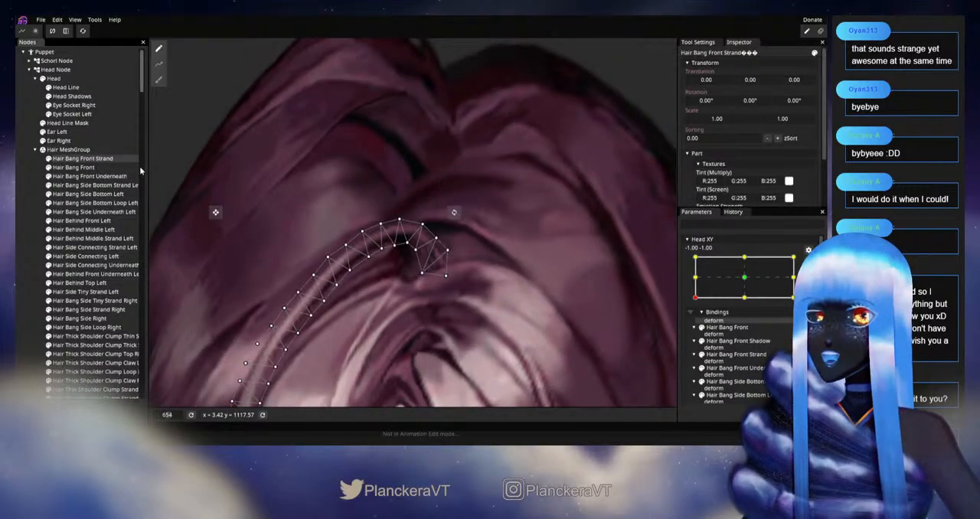
{"action": "left_click", "coordinate": [158, 79]}
{"action": "scroll", "coordinate": [503, 198], "scroll_direction": "up", "scroll_amount": 1}
{"action": "left_click_drag", "start_coordinate": [434, 222], "coordinate": [431, 223]}
{"action": "left_click_drag", "start_coordinate": [482, 265], "coordinate": [481, 266]}
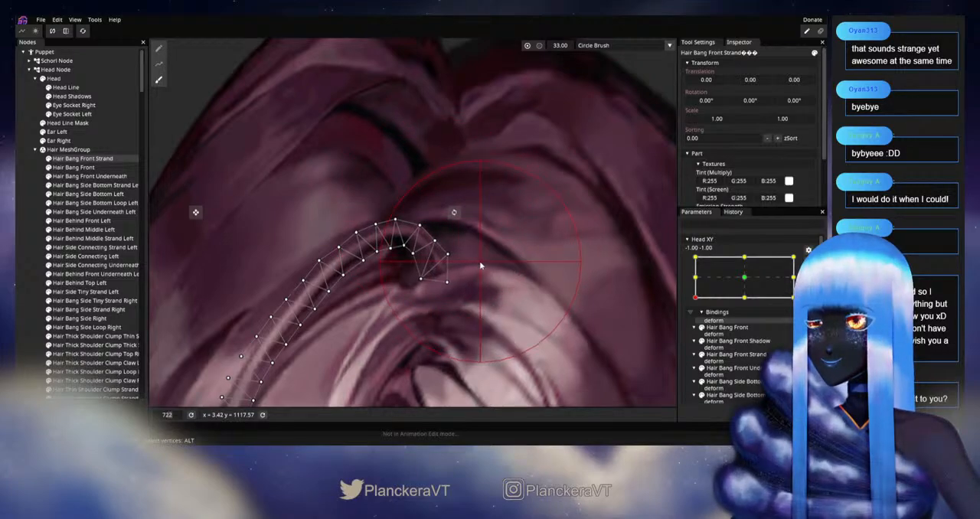
{"action": "left_click", "coordinate": [29, 285]}
Step: Disarm Head XY and move the head around -1.00, -1.00 to examine the strand's root at the parting
{"action": "scroll", "coordinate": [461, 294], "scroll_direction": "down", "scroll_amount": 5}
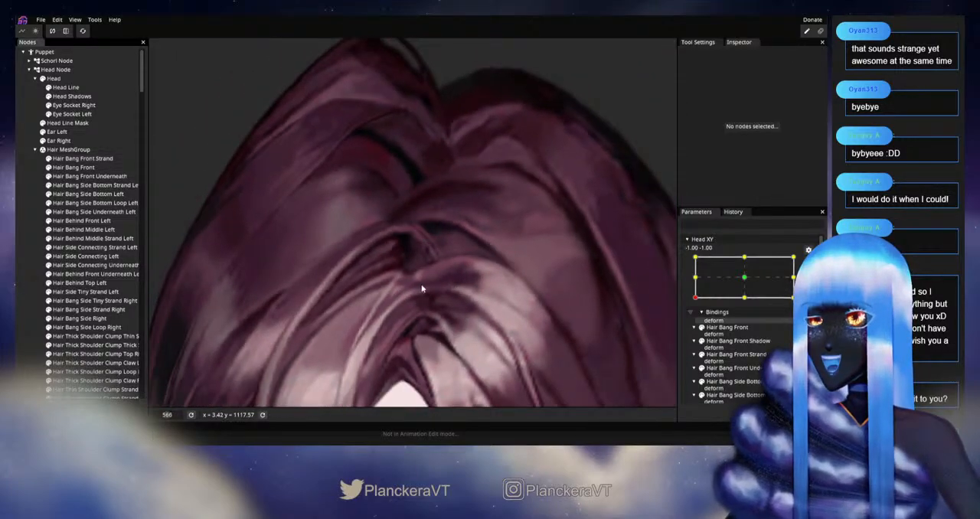
{"action": "left_click_drag", "start_coordinate": [496, 292], "coordinate": [534, 268]}
{"action": "scroll", "coordinate": [567, 258], "scroll_direction": "down", "scroll_amount": 1}
{"action": "scroll", "coordinate": [765, 289], "scroll_direction": "up", "scroll_amount": 2}
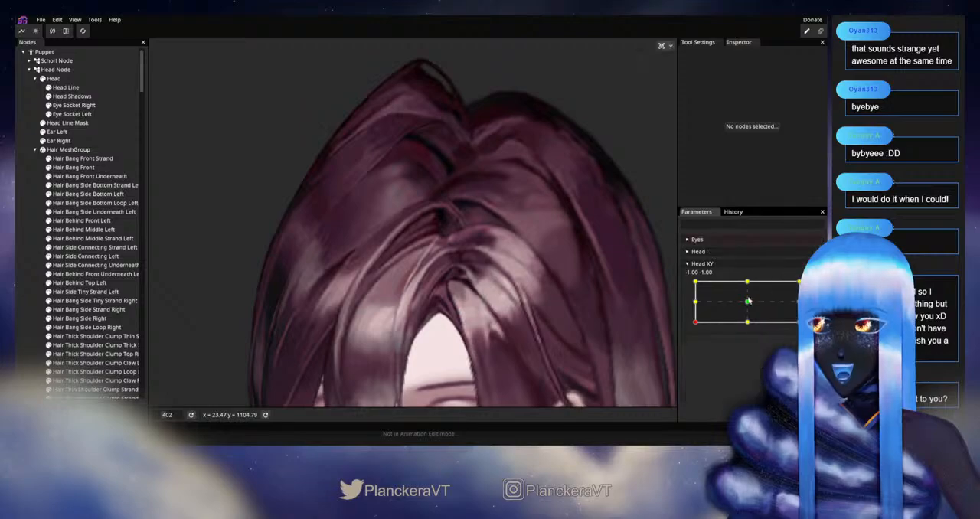
{"action": "mouse_move", "coordinate": [695, 324]}
{"action": "left_mouse_down"}
{"action": "mouse_move", "coordinate": [695, 307]}
{"action": "mouse_move", "coordinate": [691, 330]}
{"action": "left_mouse_up"}
{"action": "scroll", "coordinate": [560, 287], "scroll_direction": "up", "scroll_amount": 5}
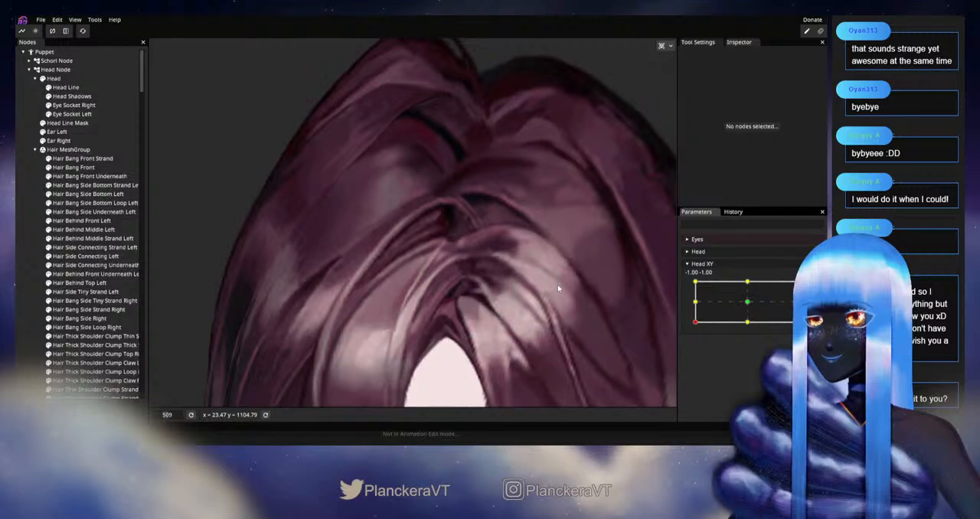
Step: Arm Head XY at -1.00, -1.00 and adjust individual vertices around Hair Bang Front Strand's root
{"action": "left_click", "coordinate": [812, 289]}
{"action": "scroll", "coordinate": [344, 205], "scroll_direction": "up", "scroll_amount": 2}
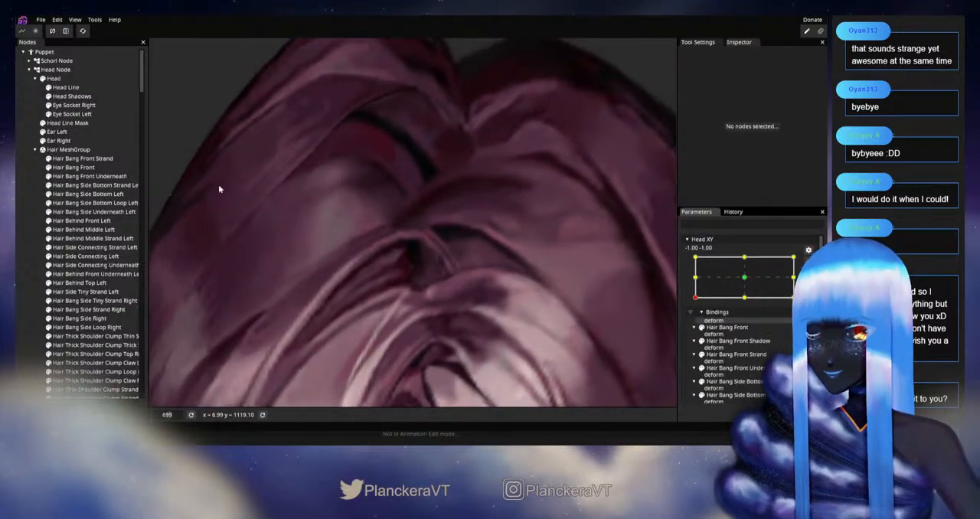
{"action": "left_click", "coordinate": [79, 159]}
{"action": "scroll", "coordinate": [433, 294], "scroll_direction": "up", "scroll_amount": 2}
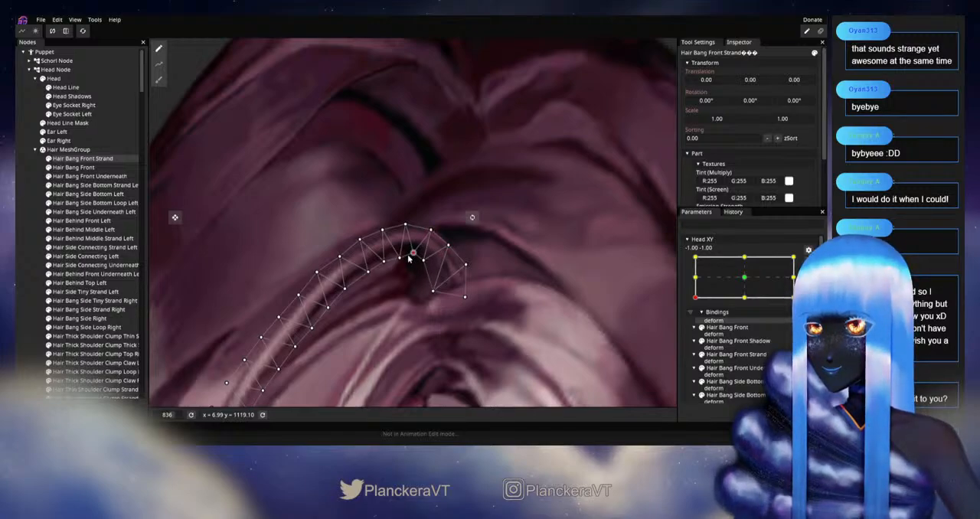
{"action": "left_click", "coordinate": [465, 297]}
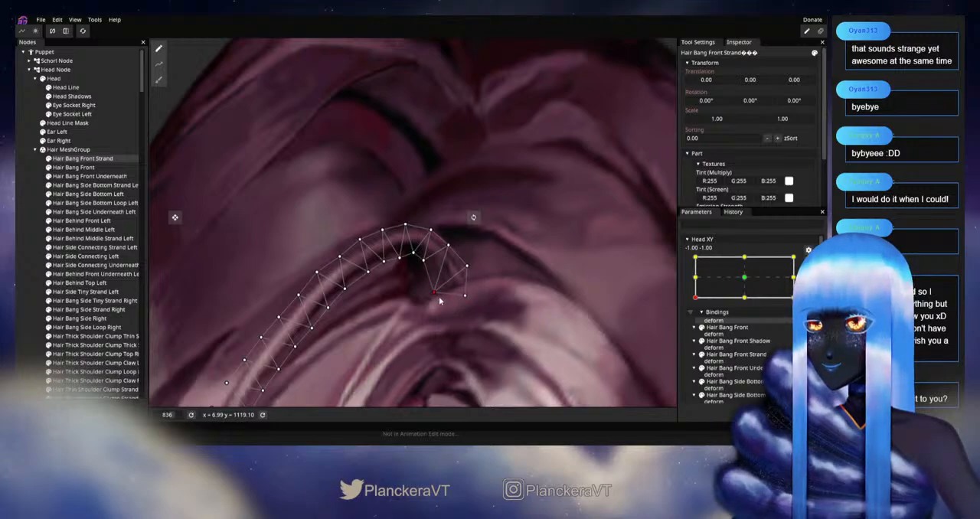
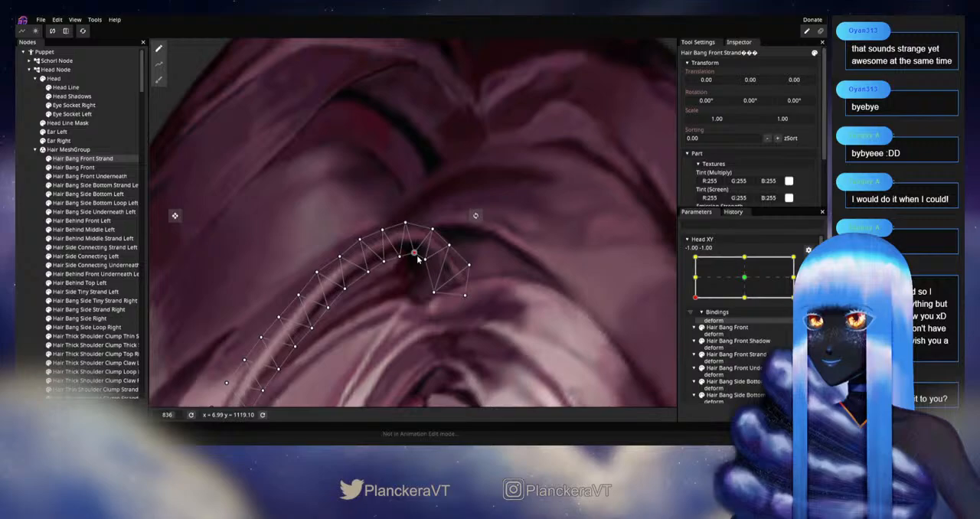
Step: Disarm Head XY and move the head from -1.00, -1.00 to about -0.97, -0.04 to examine the strand's root
{"action": "left_click", "coordinate": [306, 258]}
{"action": "scroll", "coordinate": [539, 269], "scroll_direction": "down", "scroll_amount": 5}
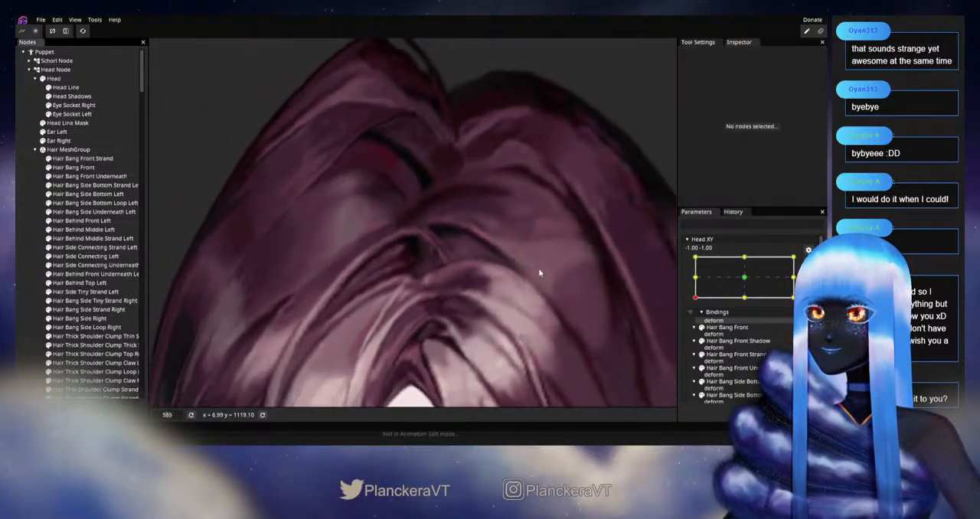
{"action": "scroll", "coordinate": [539, 268], "scroll_direction": "down", "scroll_amount": 7}
{"action": "scroll", "coordinate": [766, 270], "scroll_direction": "up", "scroll_amount": 2}
{"action": "left_click_drag", "start_coordinate": [695, 321], "coordinate": [696, 302]}
{"action": "scroll", "coordinate": [471, 166], "scroll_direction": "up", "scroll_amount": 3}
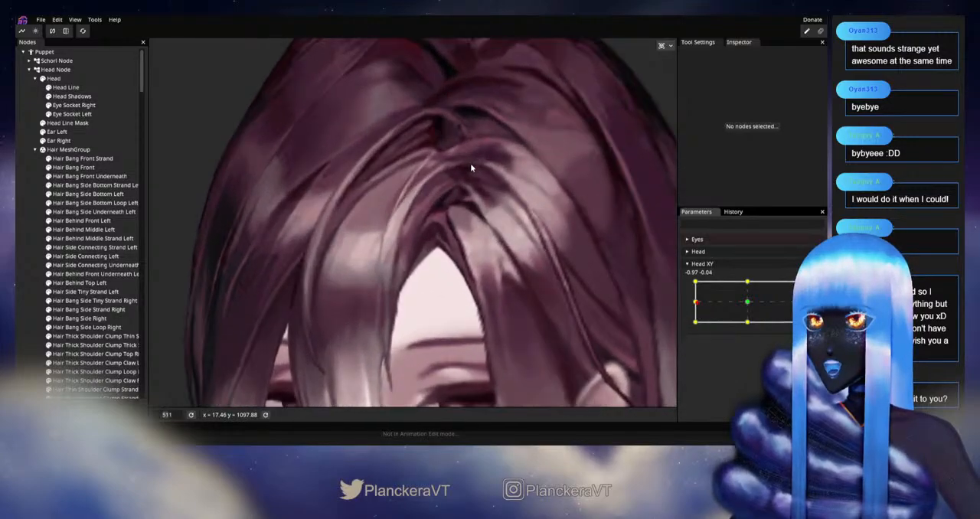
{"action": "scroll", "coordinate": [470, 163], "scroll_direction": "up", "scroll_amount": 3}
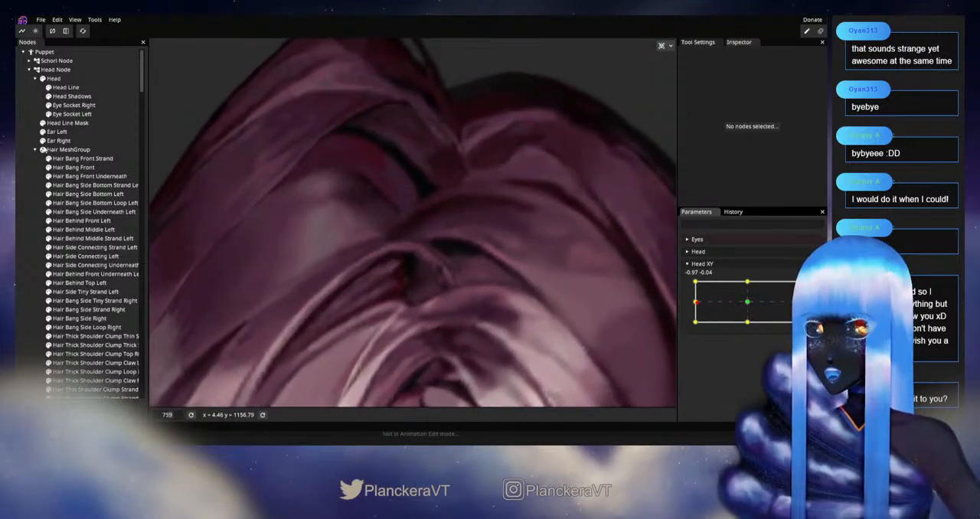
Step: Arm Head XY at -1.00, -1.00 and reposition a vertex on the inner edge of Hair Bang Front Strand's root curve
{"action": "left_click", "coordinate": [82, 159]}
{"action": "scroll", "coordinate": [630, 307], "scroll_direction": "up", "scroll_amount": 1}
{"action": "left_click_drag", "start_coordinate": [695, 304], "coordinate": [645, 266]}
{"action": "left_click", "coordinate": [808, 286]}
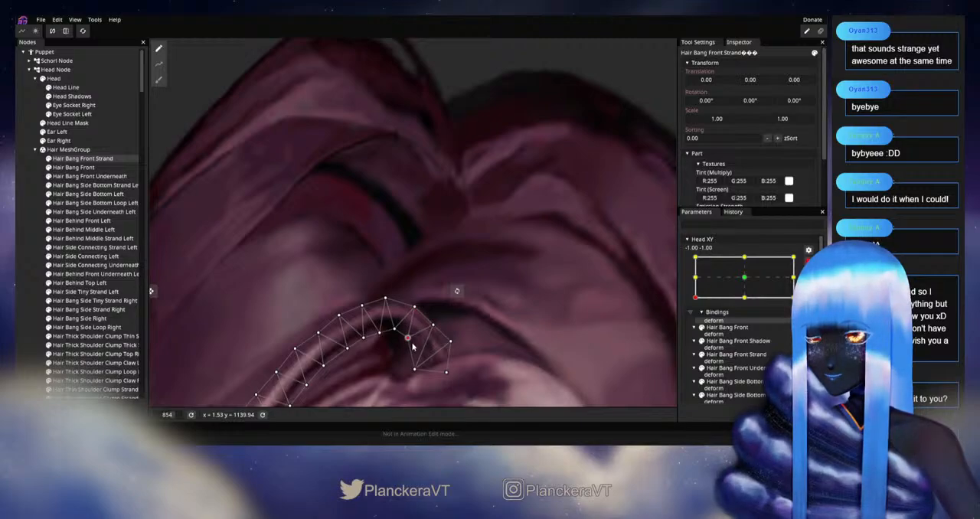
{"action": "left_click_drag", "start_coordinate": [473, 330], "coordinate": [495, 265]}
{"action": "left_click", "coordinate": [20, 299]}
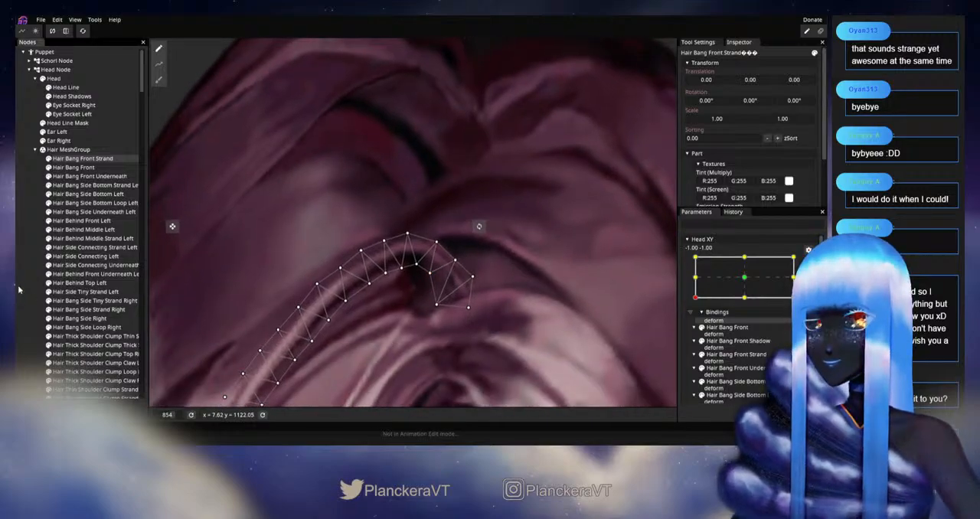
{"action": "left_click", "coordinate": [18, 289]}
Step: Disarm Head XY and move the head slightly near -1.00, -0.94 to examine the reshaped root curve
{"action": "scroll", "coordinate": [513, 300], "scroll_direction": "down", "scroll_amount": 5}
{"action": "left_click", "coordinate": [808, 261]}
{"action": "mouse_move", "coordinate": [696, 325]}
{"action": "left_mouse_down"}
{"action": "mouse_move", "coordinate": [696, 303]}
{"action": "mouse_move", "coordinate": [695, 324]}
{"action": "left_mouse_up"}
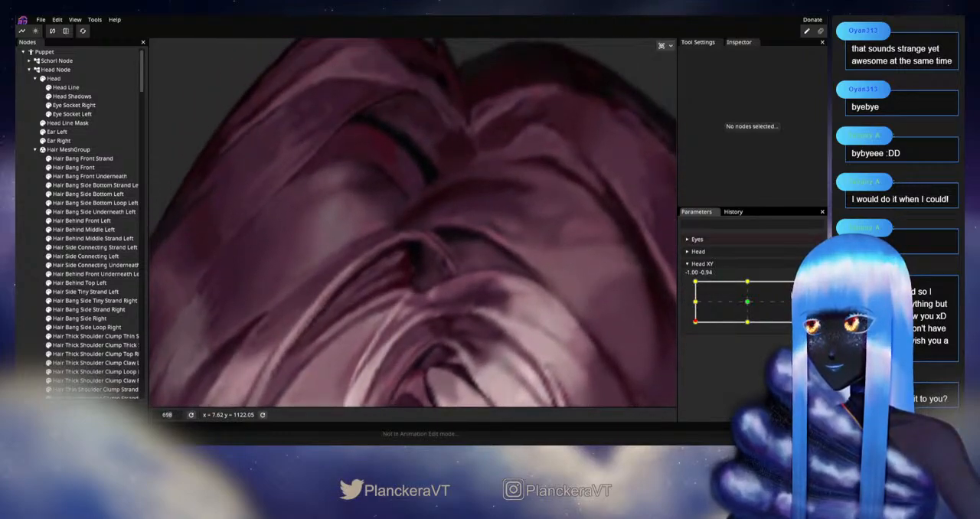
Step: Arm Head XY at -1.00, -1.00 and adjust the outermost vertex at Hair Bang Front Strand's root tip
{"action": "left_click", "coordinate": [808, 285]}
{"action": "left_click", "coordinate": [71, 157]}
{"action": "scroll", "coordinate": [435, 300], "scroll_direction": "up", "scroll_amount": 2}
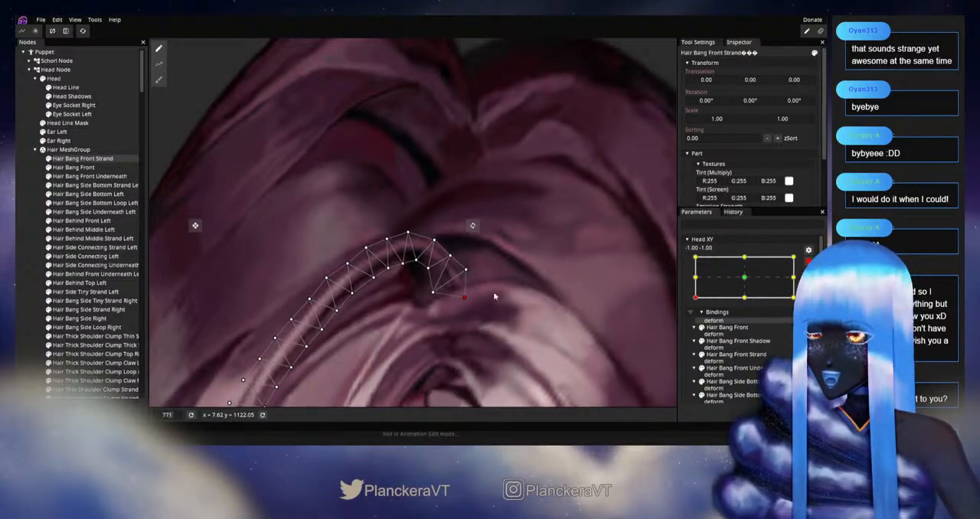
{"action": "left_click", "coordinate": [32, 301]}
Step: Disarm Head XY and move the head around the -1.00, -1.00 corner to examine the front bangs from afar and up close
{"action": "scroll", "coordinate": [538, 298], "scroll_direction": "down", "scroll_amount": 5}
{"action": "left_click", "coordinate": [809, 261]}
{"action": "mouse_move", "coordinate": [695, 322]}
{"action": "left_mouse_down"}
{"action": "mouse_move", "coordinate": [695, 305]}
{"action": "mouse_move", "coordinate": [694, 322]}
{"action": "left_mouse_up"}
{"action": "scroll", "coordinate": [488, 323], "scroll_direction": "down", "scroll_amount": 6}
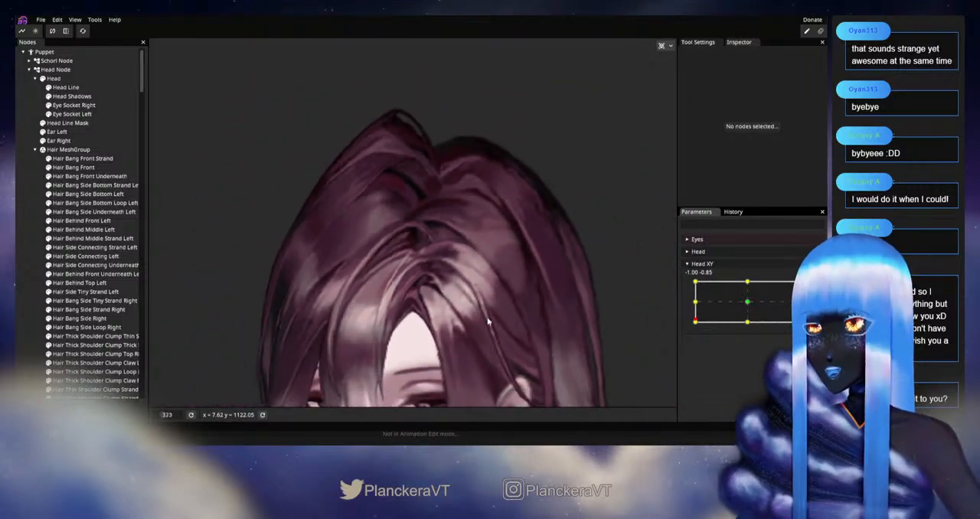
{"action": "scroll", "coordinate": [488, 321], "scroll_direction": "down", "scroll_amount": 1}
{"action": "mouse_move", "coordinate": [697, 322]}
{"action": "left_mouse_down"}
{"action": "mouse_move", "coordinate": [694, 307]}
{"action": "mouse_move", "coordinate": [695, 322]}
{"action": "left_mouse_up"}
{"action": "scroll", "coordinate": [446, 236], "scroll_direction": "up", "scroll_amount": 2}
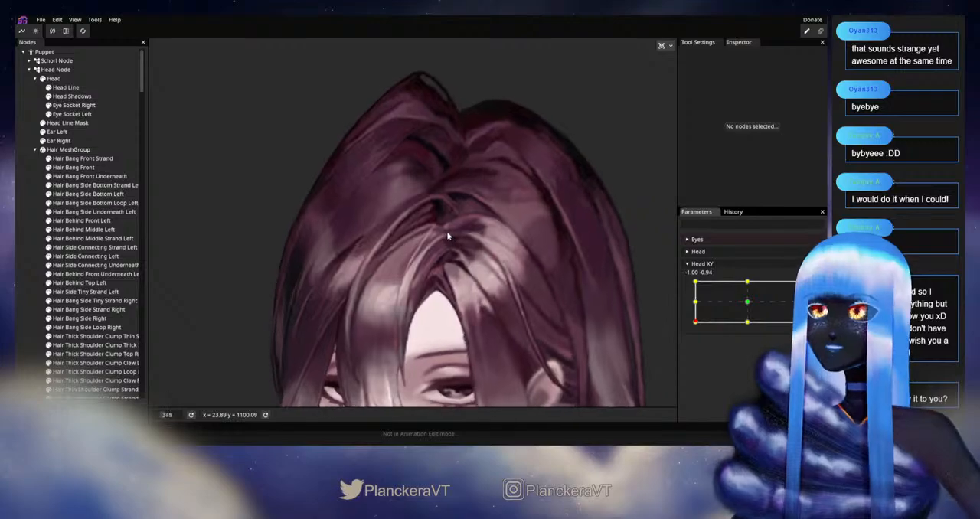
{"action": "scroll", "coordinate": [445, 236], "scroll_direction": "up", "scroll_amount": 3}
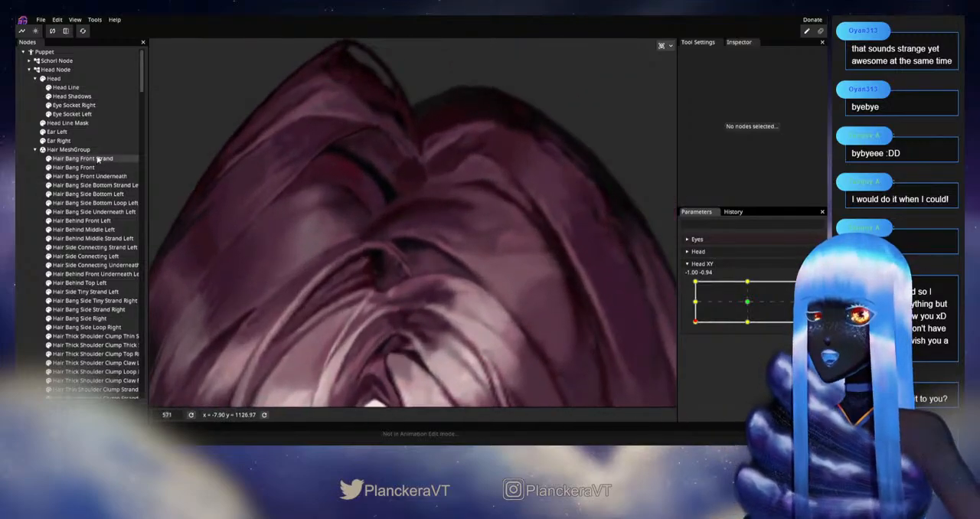
Step: Compare Hair Bang Front Strand's mesh near -1.00, -0.81, and adjust an inner vertex under its root bend with Head XY armed at -1.00, -1.00
{"action": "left_click", "coordinate": [98, 158]}
{"action": "scroll", "coordinate": [349, 250], "scroll_direction": "up", "scroll_amount": 3}
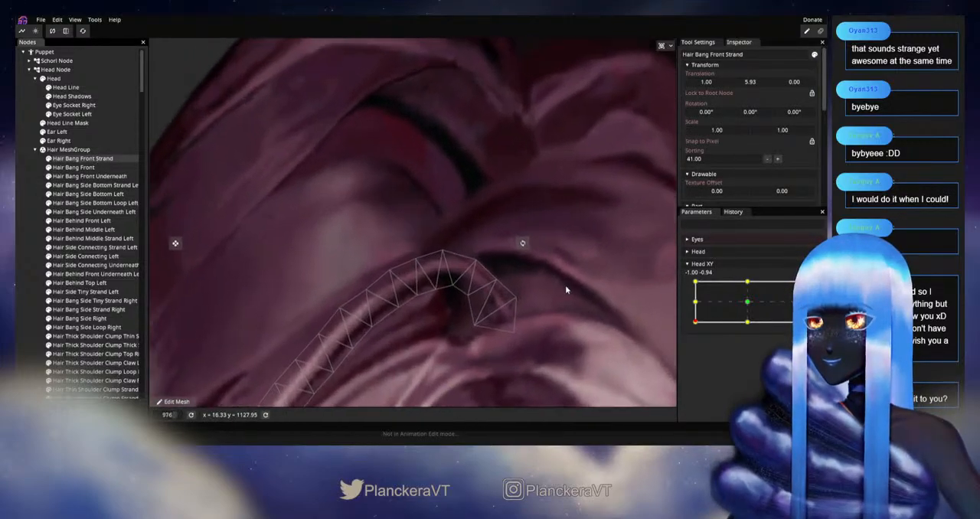
{"action": "scroll", "coordinate": [566, 290], "scroll_direction": "up", "scroll_amount": 1}
{"action": "mouse_move", "coordinate": [695, 322]}
{"action": "left_mouse_down"}
{"action": "mouse_move", "coordinate": [693, 304]}
{"action": "mouse_move", "coordinate": [692, 313]}
{"action": "left_mouse_up"}
{"action": "left_click_drag", "start_coordinate": [692, 320], "coordinate": [694, 314]}
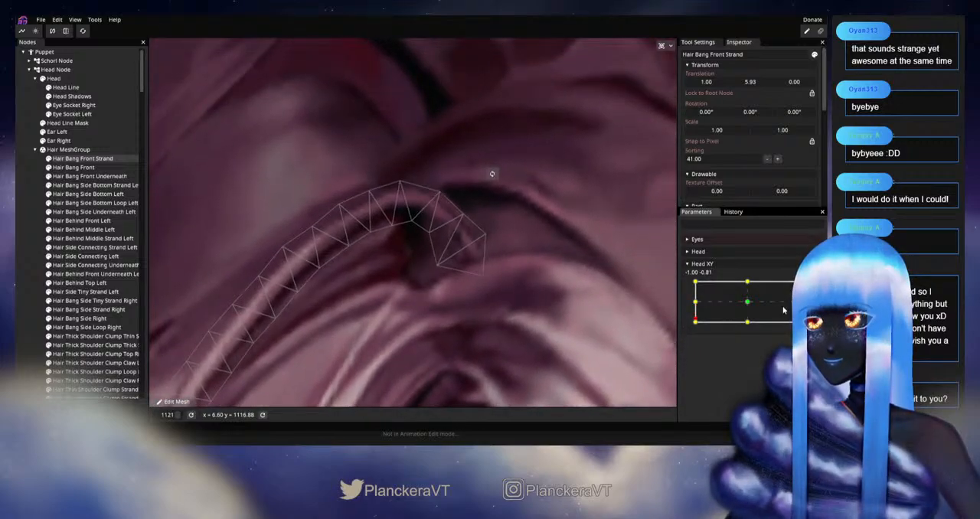
{"action": "left_click", "coordinate": [808, 284]}
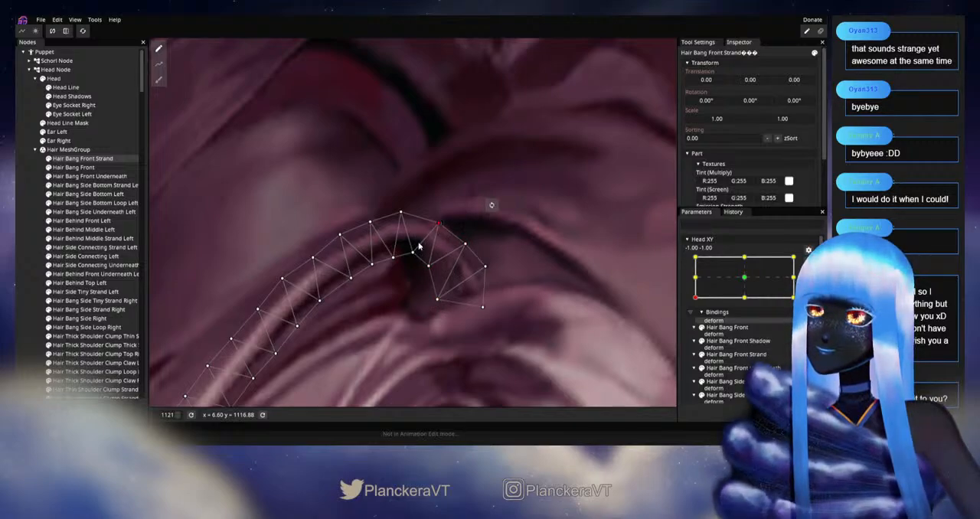
{"action": "left_click", "coordinate": [26, 253]}
Step: Disarm Head XY and move the head near -1.00, -1.00 to examine the root bend against the surrounding hair
{"action": "scroll", "coordinate": [549, 304], "scroll_direction": "down", "scroll_amount": 7}
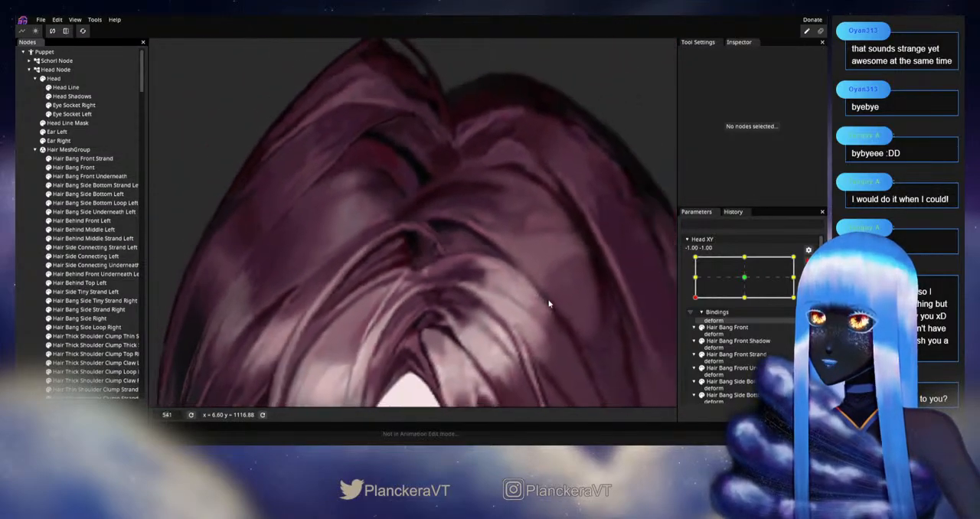
{"action": "scroll", "coordinate": [548, 304], "scroll_direction": "down", "scroll_amount": 4}
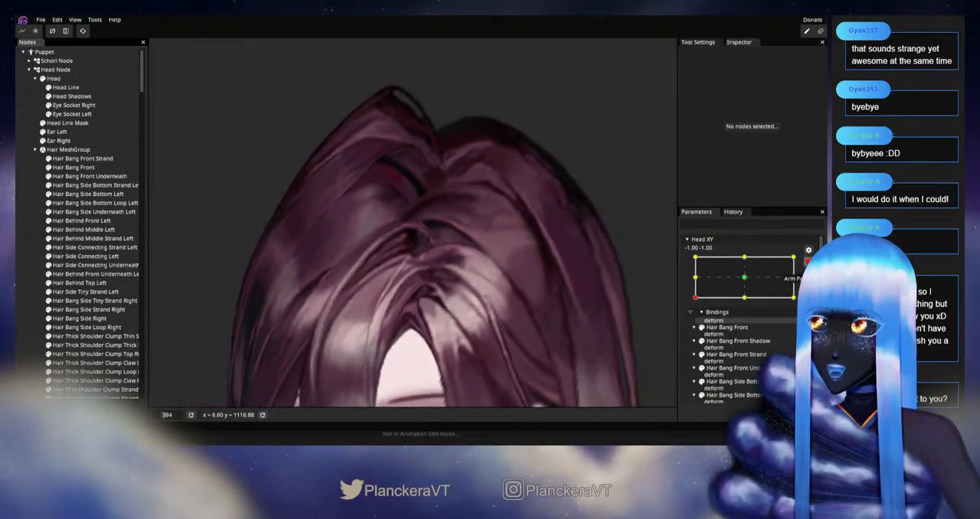
{"action": "mouse_move", "coordinate": [695, 325]}
{"action": "left_mouse_down"}
{"action": "mouse_move", "coordinate": [694, 304]}
{"action": "mouse_move", "coordinate": [695, 322]}
{"action": "left_mouse_up"}
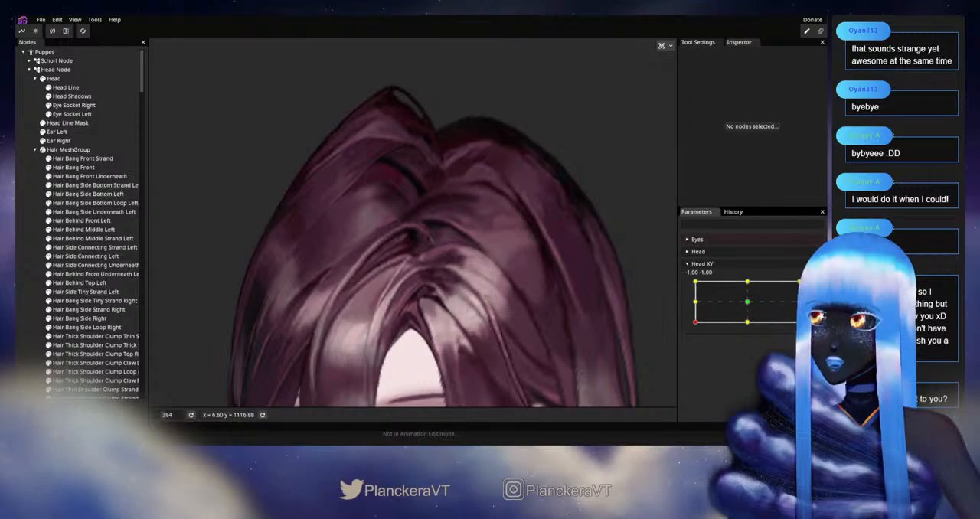
Step: Arm Head XY at -1.00, -1.00 and refine the vertices where Hair Bang Front Strand's root bends down toward its tip
{"action": "scroll", "coordinate": [417, 276], "scroll_direction": "up", "scroll_amount": 10}
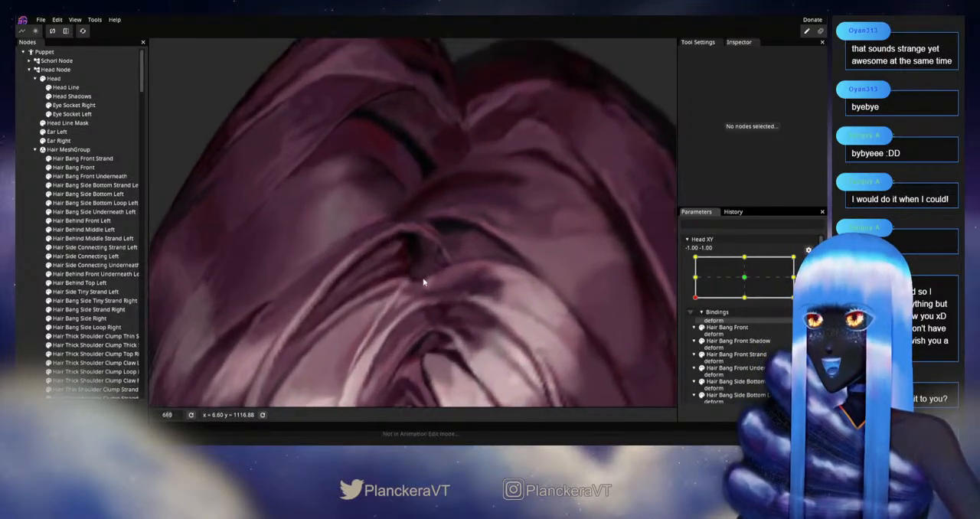
{"action": "scroll", "coordinate": [427, 285], "scroll_direction": "up", "scroll_amount": 4}
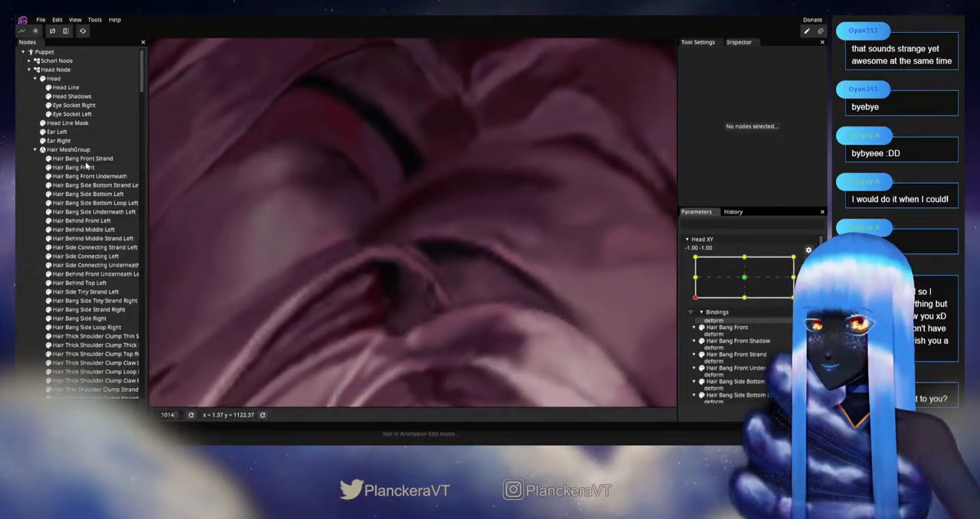
{"action": "left_click", "coordinate": [84, 159]}
{"action": "scroll", "coordinate": [444, 245], "scroll_direction": "up", "scroll_amount": 2}
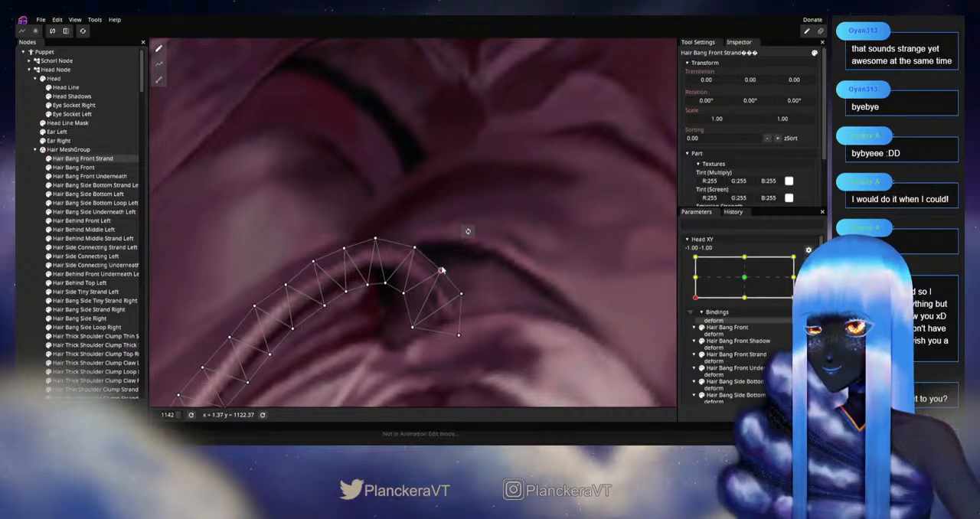
{"action": "scroll", "coordinate": [357, 303], "scroll_direction": "down", "scroll_amount": 5}
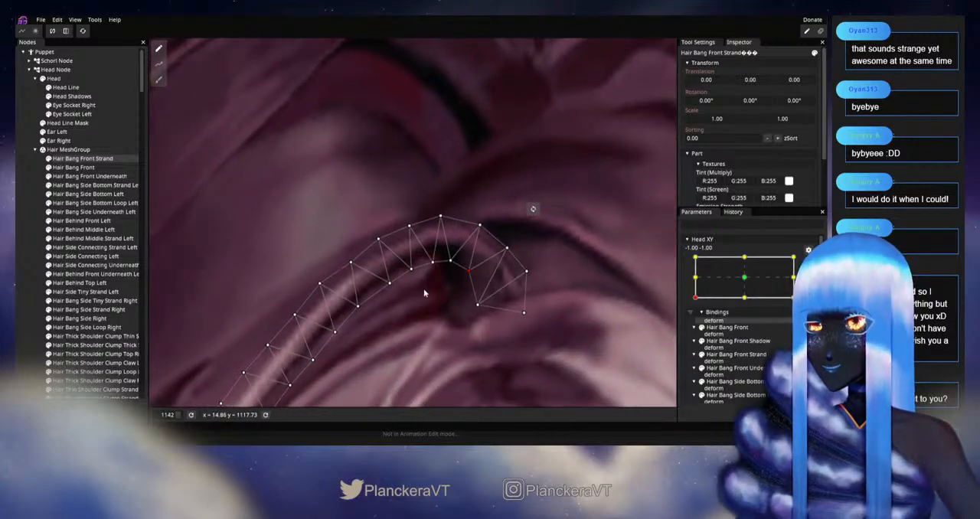
{"action": "scroll", "coordinate": [444, 299], "scroll_direction": "down", "scroll_amount": 5}
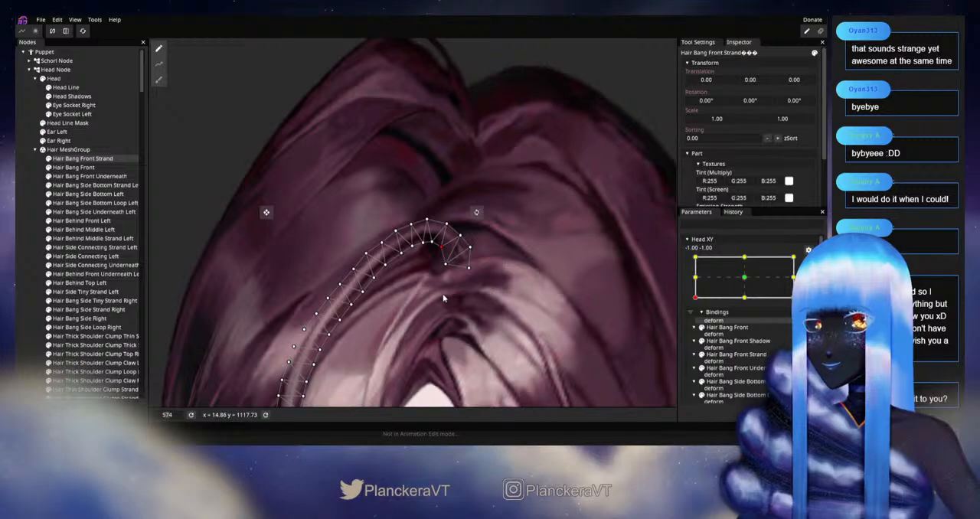
{"action": "left_click", "coordinate": [578, 306]}
Step: Disarm Head XY and move the head between -1.00, -1.00 and -1.00, 0.00 to examine the bangs' movement
{"action": "scroll", "coordinate": [582, 319], "scroll_direction": "down", "scroll_amount": 2}
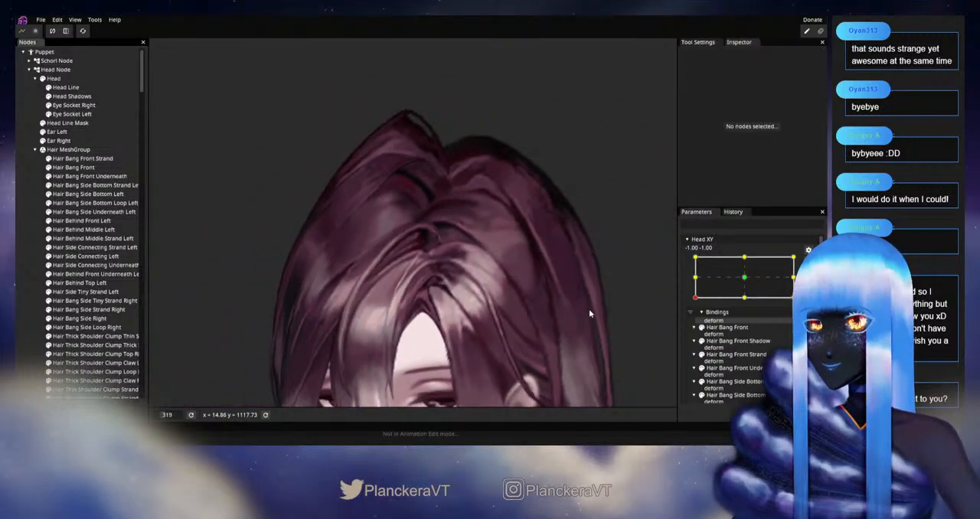
{"action": "left_click_drag", "start_coordinate": [695, 323], "coordinate": [695, 304]}
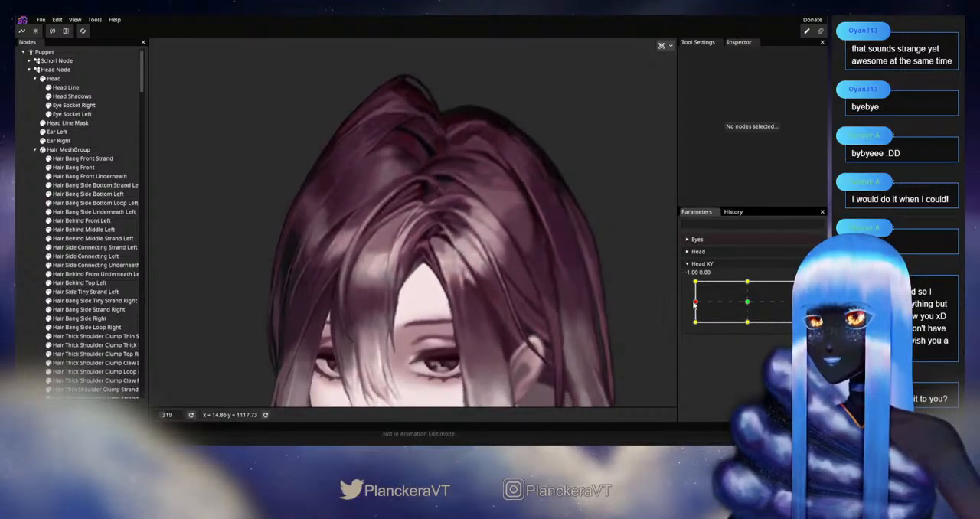
{"action": "scroll", "coordinate": [536, 275], "scroll_direction": "up", "scroll_amount": 5}
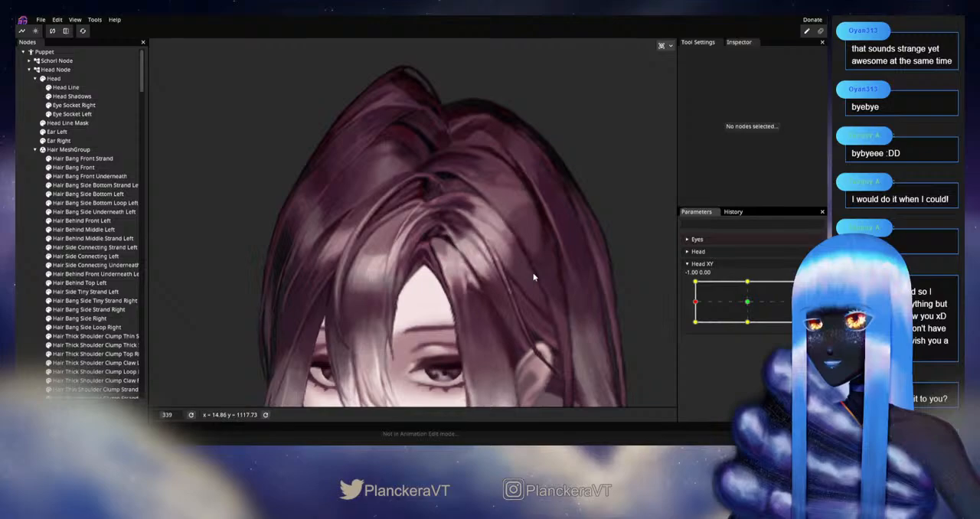
{"action": "scroll", "coordinate": [536, 336], "scroll_direction": "up", "scroll_amount": 1}
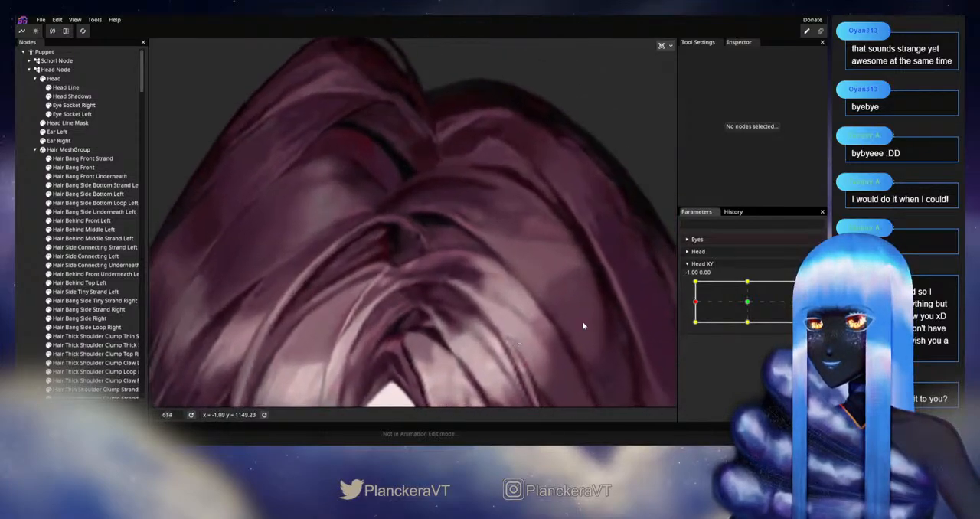
{"action": "left_click_drag", "start_coordinate": [695, 303], "coordinate": [695, 325]}
Step: Arm Head XY at -1.00, -1.00 and adjust the two end vertices of Hair Bang Front Strand's root tip
{"action": "scroll", "coordinate": [431, 337], "scroll_direction": "up", "scroll_amount": 5}
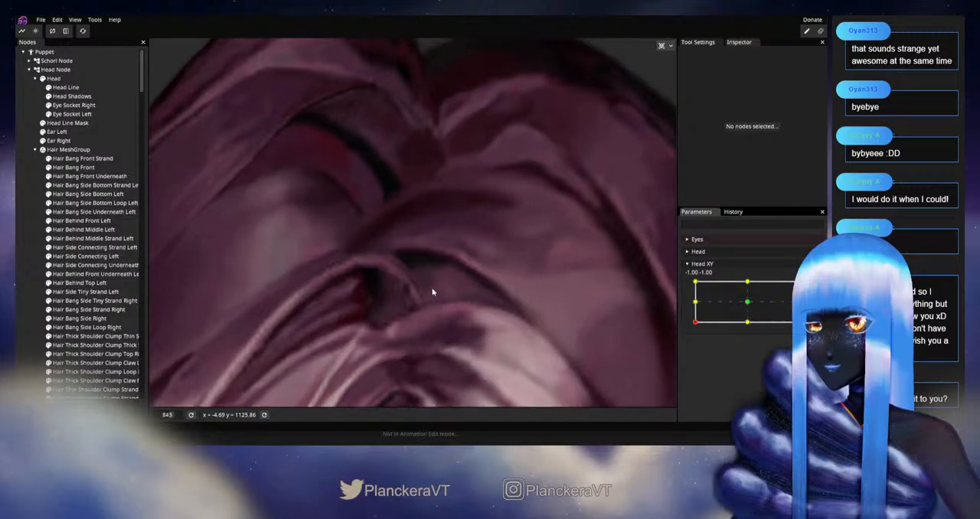
{"action": "scroll", "coordinate": [495, 277], "scroll_direction": "up", "scroll_amount": 1}
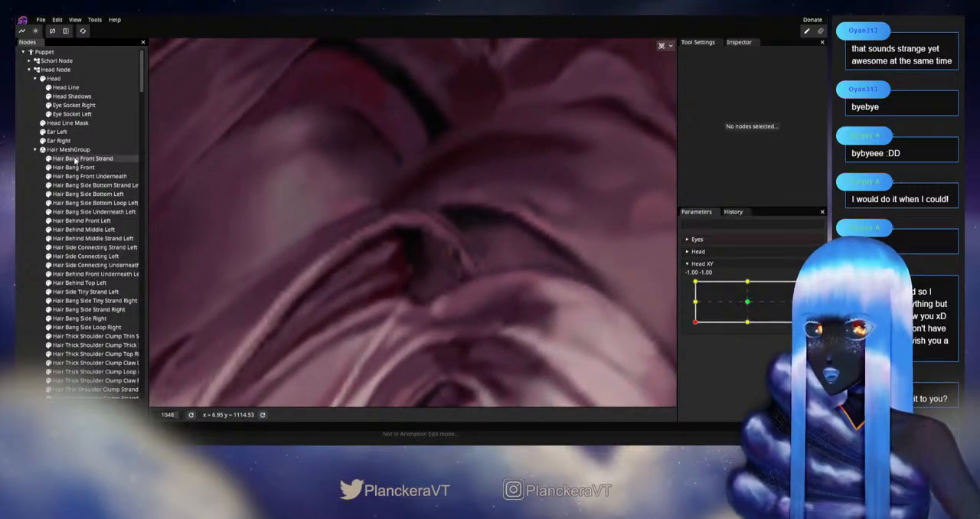
{"action": "left_click", "coordinate": [75, 160]}
{"action": "scroll", "coordinate": [517, 286], "scroll_direction": "up", "scroll_amount": 2}
{"action": "left_click", "coordinate": [696, 325]}
{"action": "mouse_move", "coordinate": [696, 326]}
{"action": "left_mouse_down"}
{"action": "mouse_move", "coordinate": [696, 305]}
{"action": "mouse_move", "coordinate": [697, 338]}
{"action": "left_mouse_up"}
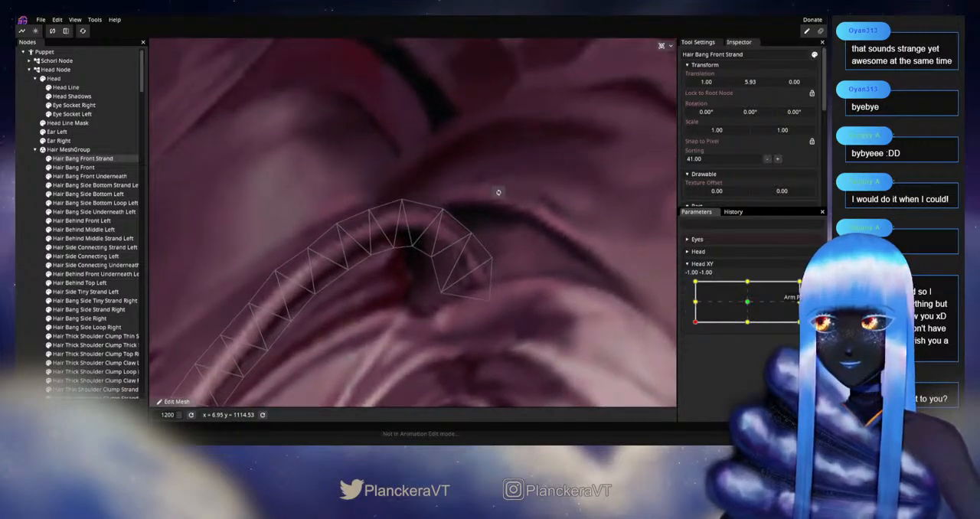
{"action": "left_click", "coordinate": [814, 286]}
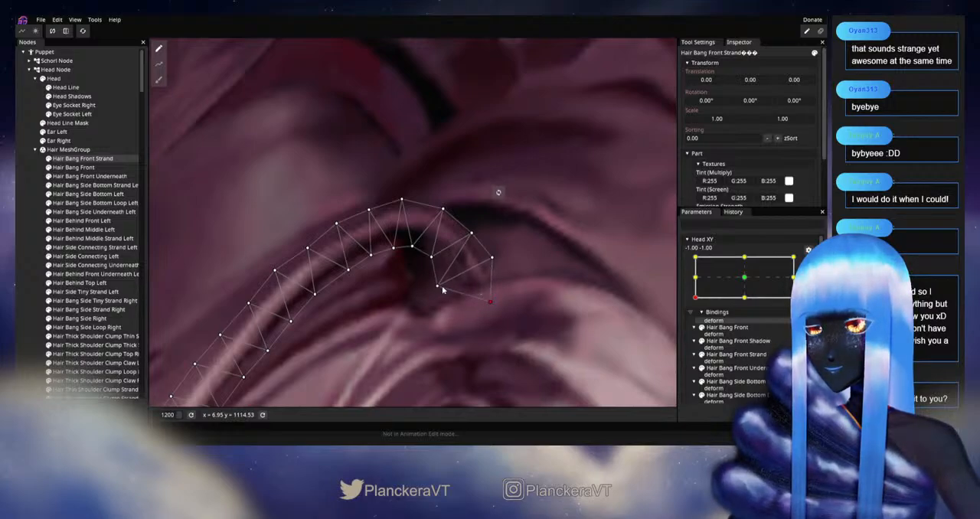
{"action": "left_click", "coordinate": [33, 301]}
Step: Disarm Head XY and move the head around -1.00, -1.00 to examine the whole hairline and parting
{"action": "scroll", "coordinate": [487, 328], "scroll_direction": "down", "scroll_amount": 5}
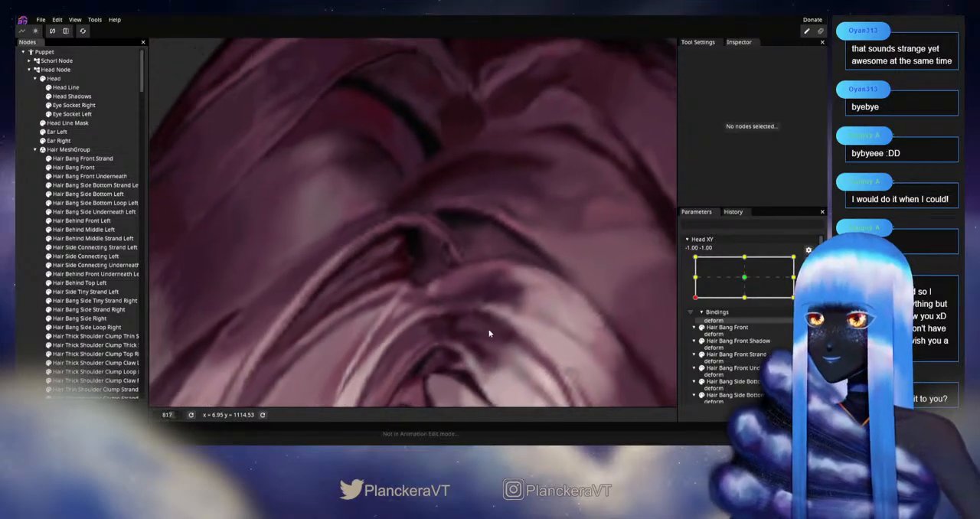
{"action": "scroll", "coordinate": [464, 277], "scroll_direction": "down", "scroll_amount": 1}
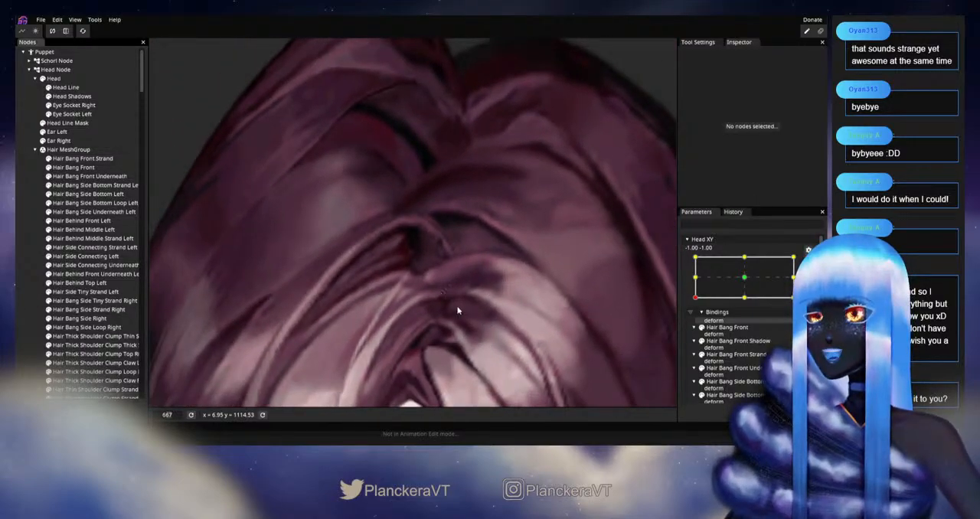
{"action": "scroll", "coordinate": [460, 310], "scroll_direction": "down", "scroll_amount": 7}
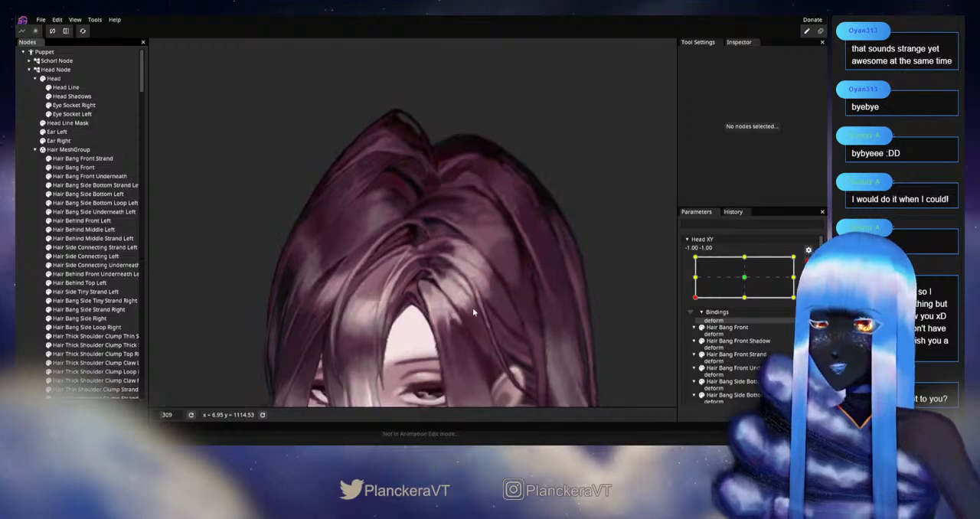
{"action": "scroll", "coordinate": [472, 307], "scroll_direction": "down", "scroll_amount": 2}
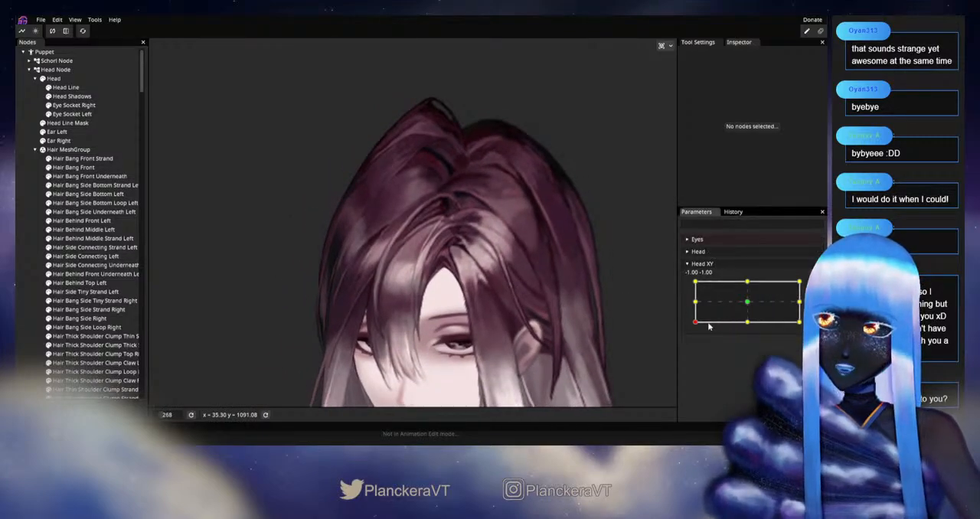
{"action": "mouse_move", "coordinate": [695, 322]}
{"action": "left_mouse_down"}
{"action": "mouse_move", "coordinate": [692, 300]}
{"action": "mouse_move", "coordinate": [695, 321]}
{"action": "left_mouse_up"}
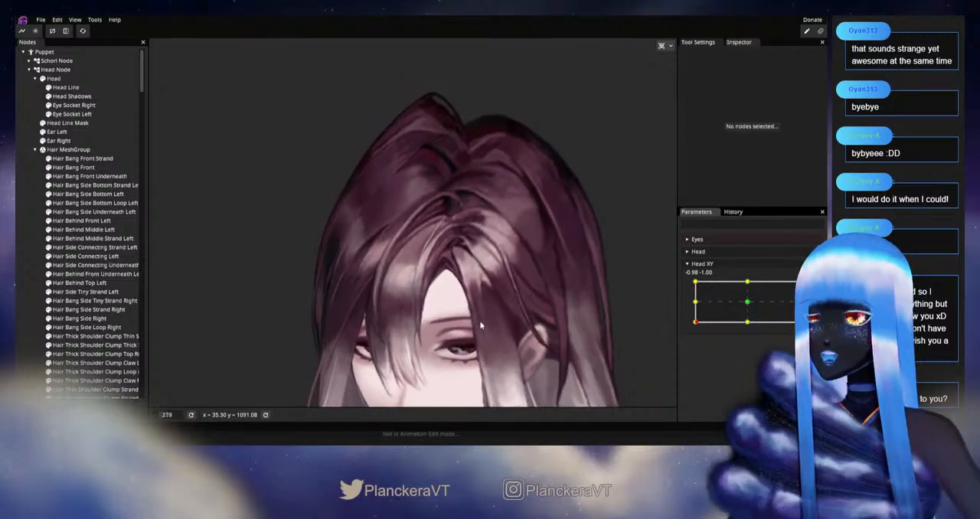
{"action": "scroll", "coordinate": [499, 320], "scroll_direction": "up", "scroll_amount": 2}
{"action": "scroll", "coordinate": [554, 290], "scroll_direction": "up", "scroll_amount": 3}
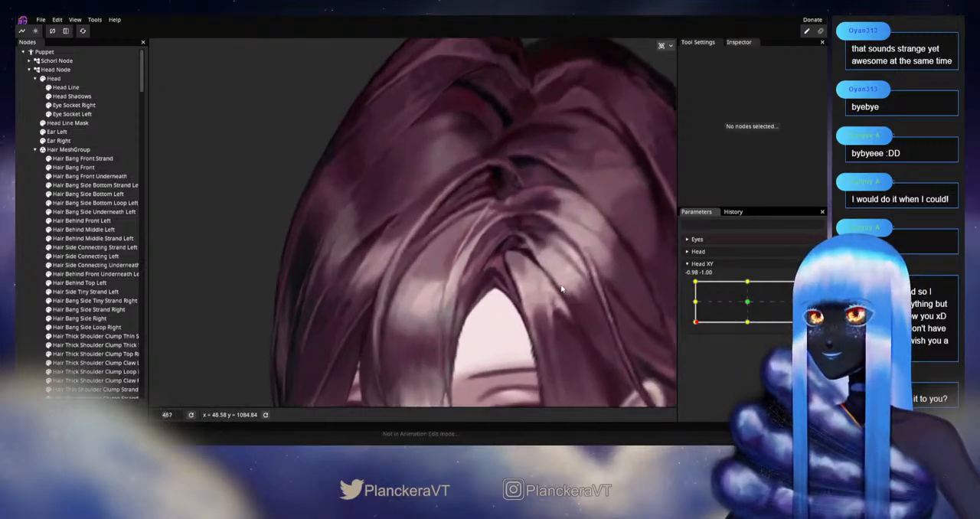
Step: Move the head between Head XY -1.00, 0.10 and -1.00, -1.00 to examine how the bang strand follows
{"action": "scroll", "coordinate": [561, 309], "scroll_direction": "up", "scroll_amount": 1}
{"action": "left_click_drag", "start_coordinate": [695, 322], "coordinate": [694, 304]}
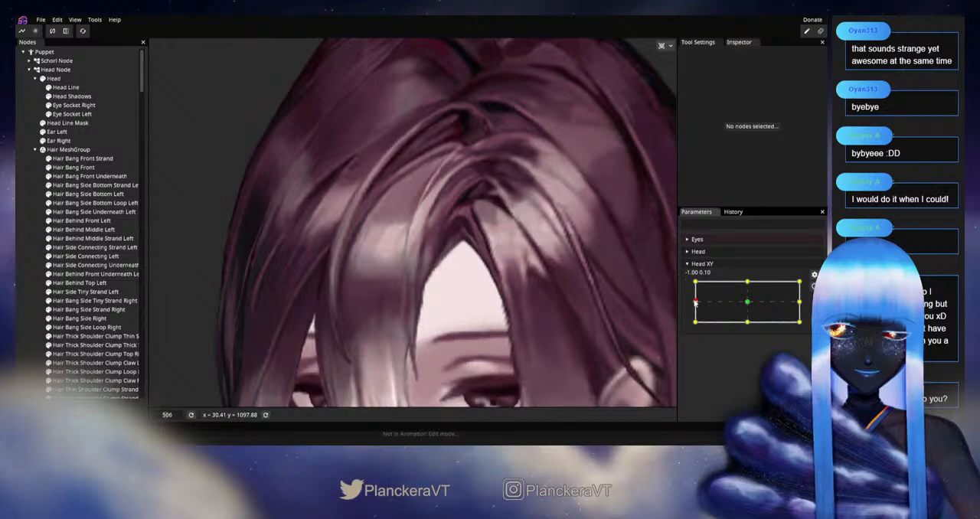
{"action": "left_click_drag", "start_coordinate": [694, 303], "coordinate": [695, 321]}
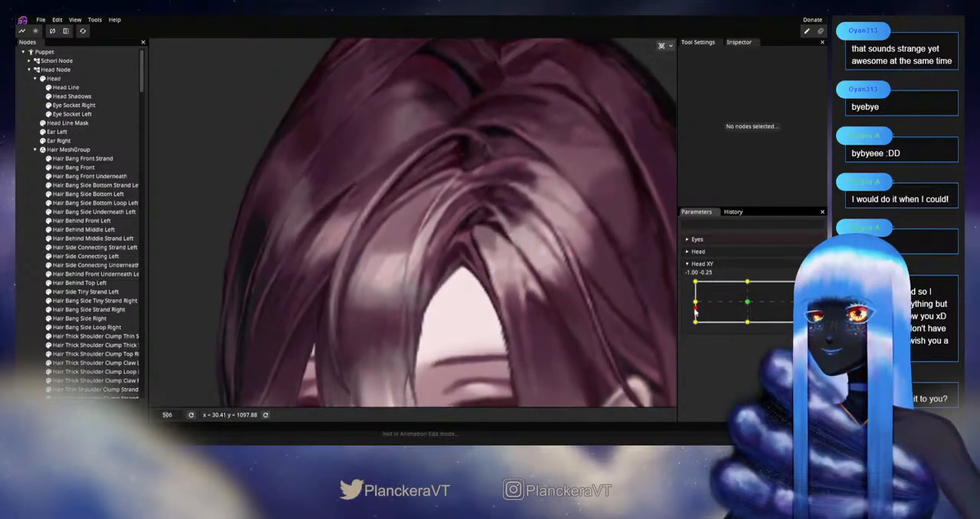
{"action": "scroll", "coordinate": [507, 341], "scroll_direction": "down", "scroll_amount": 5}
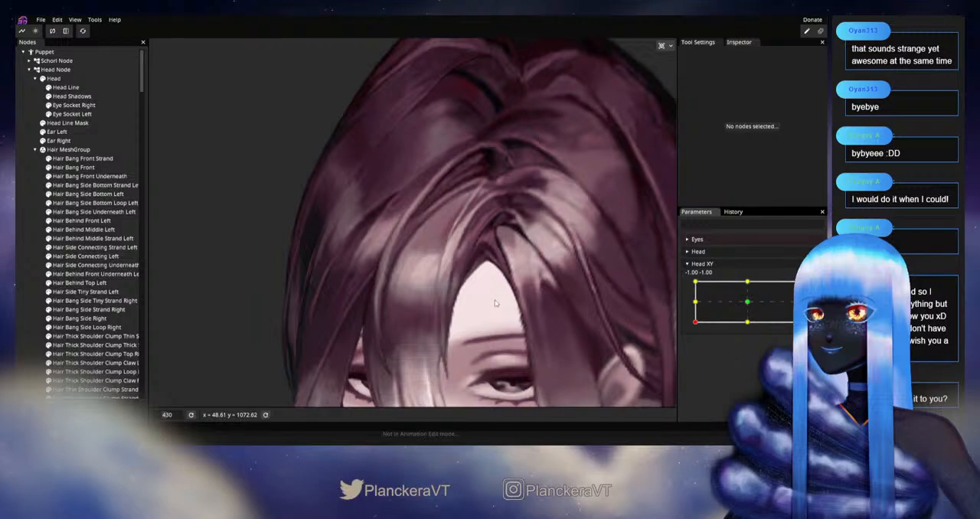
{"action": "mouse_move", "coordinate": [696, 324]}
{"action": "left_mouse_down"}
{"action": "mouse_move", "coordinate": [695, 304]}
{"action": "mouse_move", "coordinate": [696, 327]}
{"action": "left_mouse_up"}
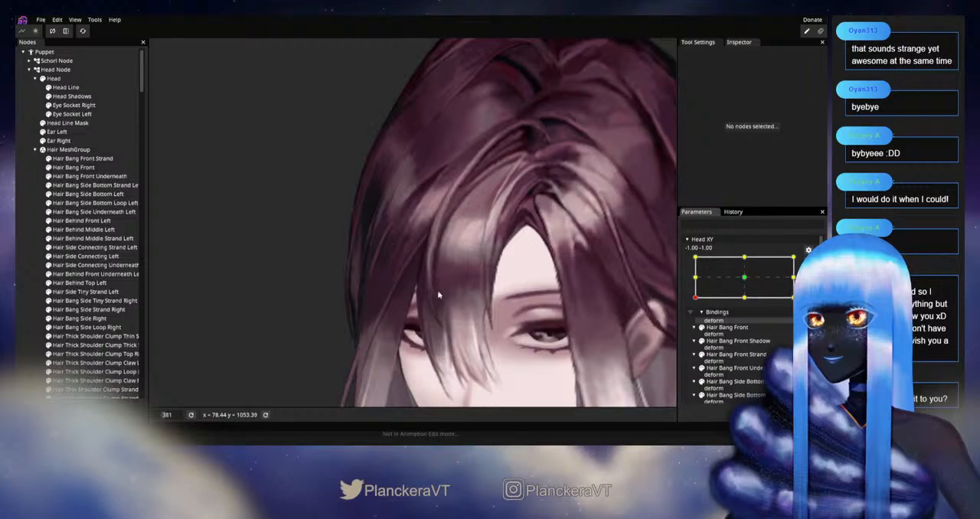
Step: Refine Hair Bang Front Strand's curve at Head XY -1.00, -1.00 with the Circle Brush at size 18
{"action": "scroll", "coordinate": [440, 291], "scroll_direction": "up", "scroll_amount": 3}
{"action": "left_click", "coordinate": [82, 158]}
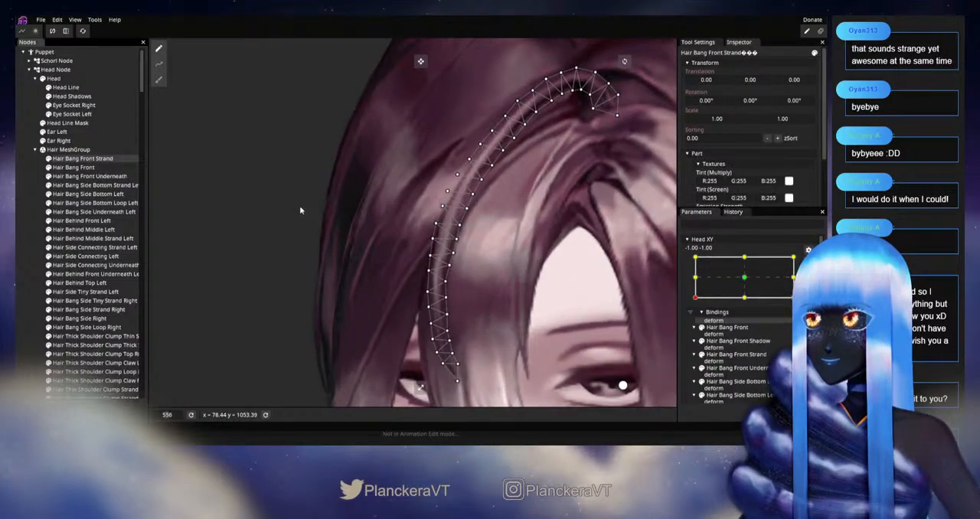
{"action": "scroll", "coordinate": [300, 211], "scroll_direction": "up", "scroll_amount": 1}
{"action": "left_click", "coordinate": [159, 80]}
{"action": "scroll", "coordinate": [309, 268], "scroll_direction": "up", "scroll_amount": 2}
{"action": "left_click_drag", "start_coordinate": [551, 222], "coordinate": [214, 237]}
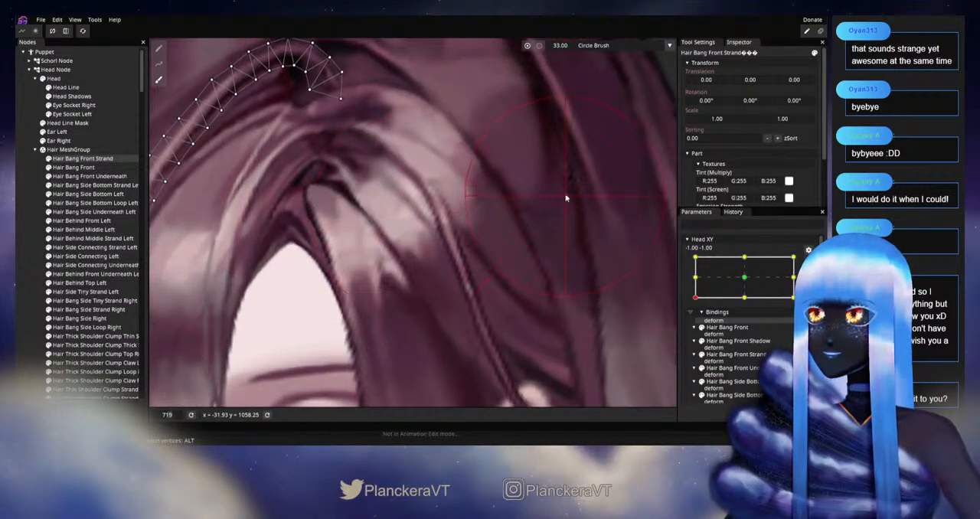
{"action": "scroll", "coordinate": [328, 283], "scroll_direction": "up", "scroll_amount": 1}
{"action": "left_click_drag", "start_coordinate": [327, 283], "coordinate": [578, 247]}
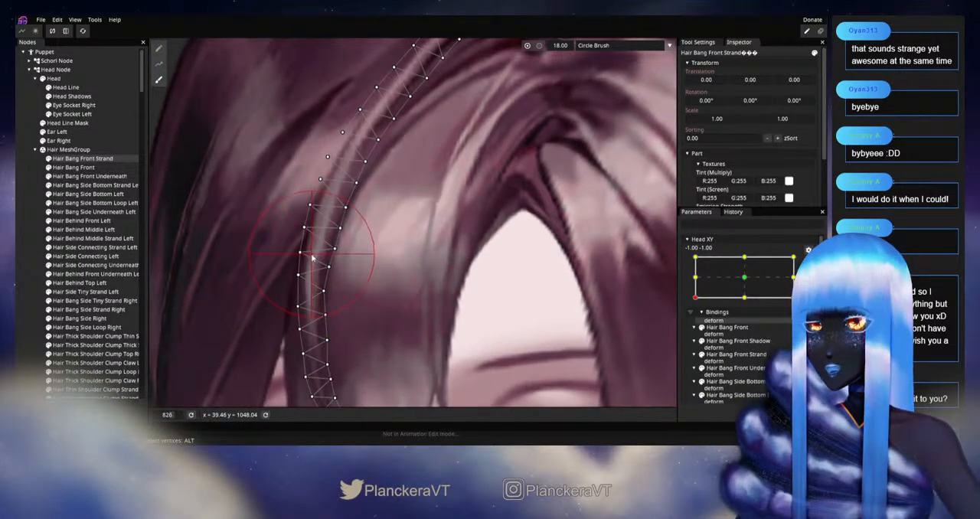
{"action": "left_click_drag", "start_coordinate": [356, 268], "coordinate": [392, 225]}
{"action": "left_click_drag", "start_coordinate": [432, 254], "coordinate": [394, 316]}
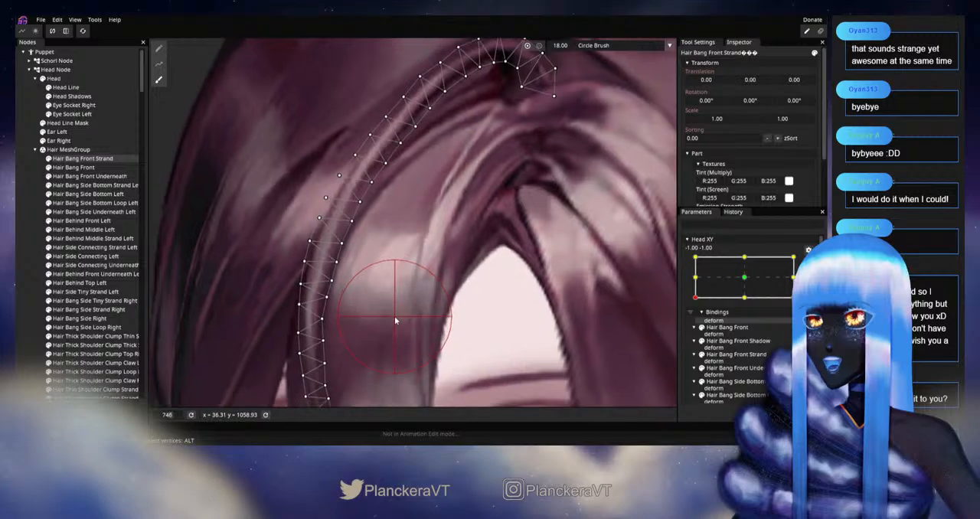
{"action": "scroll", "coordinate": [395, 316], "scroll_direction": "down", "scroll_amount": 3}
{"action": "left_click", "coordinate": [19, 274]}
{"action": "scroll", "coordinate": [467, 305], "scroll_direction": "down", "scroll_amount": 3}
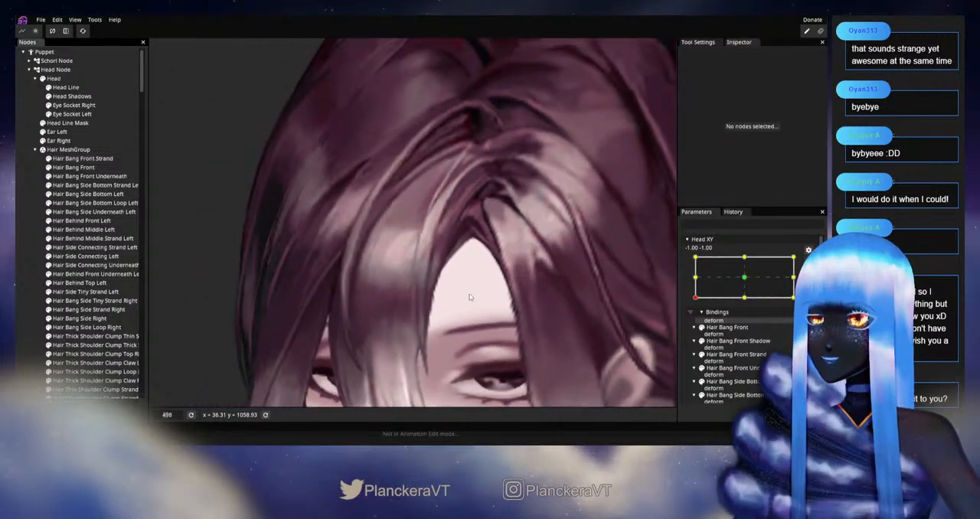
Step: Disarm Head XY and move the head between -1.00, -1.00 and -0.93, -1.00 to examine the strand's root at the parting
{"action": "mouse_move", "coordinate": [691, 327]}
{"action": "left_mouse_down"}
{"action": "mouse_move", "coordinate": [761, 335]}
{"action": "mouse_move", "coordinate": [699, 335]}
{"action": "left_mouse_up"}
{"action": "scroll", "coordinate": [509, 218], "scroll_direction": "up", "scroll_amount": 3}
{"action": "left_click_drag", "start_coordinate": [509, 218], "coordinate": [503, 302]}
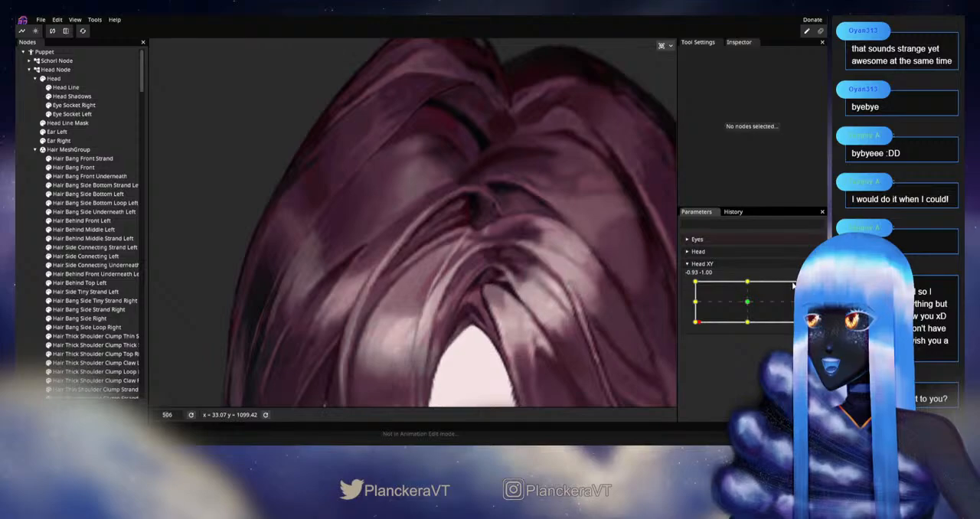
Step: Arm Head XY at -1.00, -1.00 and touch up Hair Bang Front Strand's root arc with the Circle Brush at size 18
{"action": "left_click", "coordinate": [812, 288]}
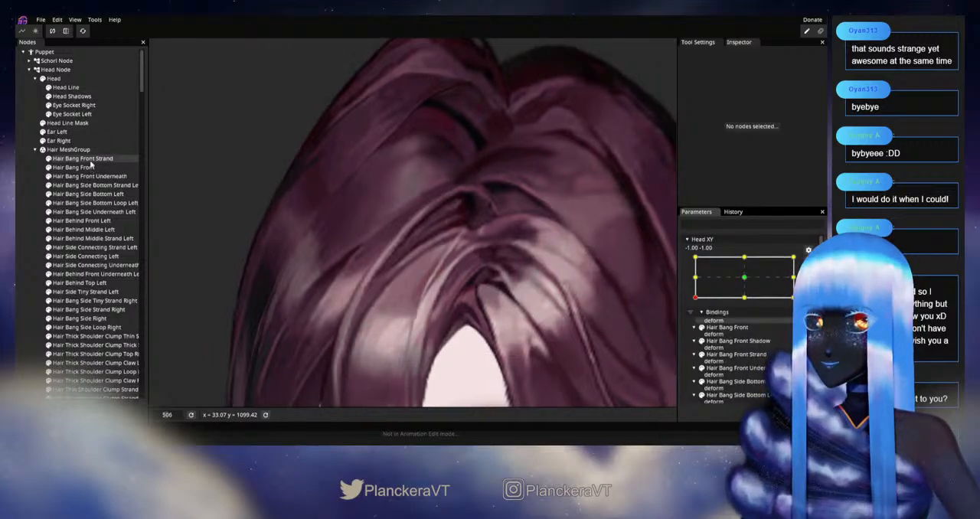
{"action": "left_click", "coordinate": [84, 159]}
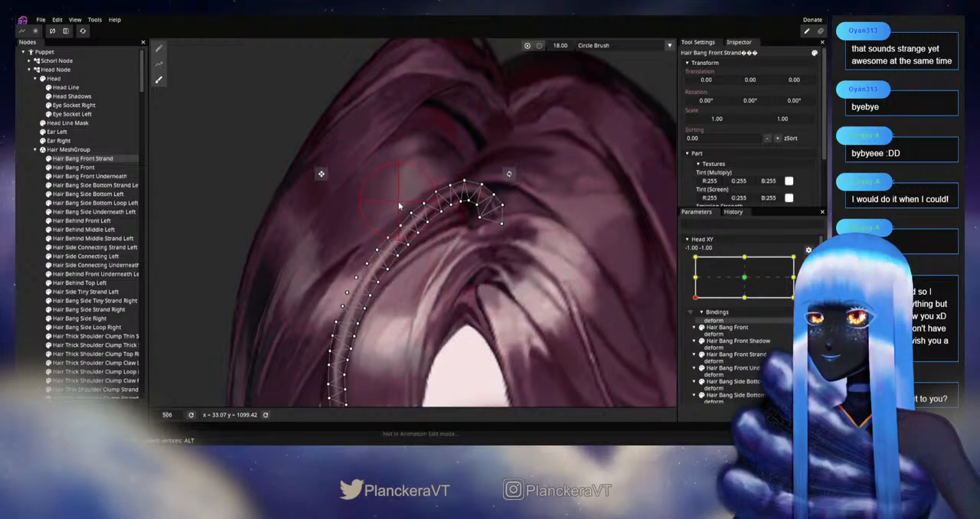
{"action": "left_click", "coordinate": [19, 247]}
{"action": "scroll", "coordinate": [564, 323], "scroll_direction": "down", "scroll_amount": 4}
{"action": "left_click_drag", "start_coordinate": [514, 302], "coordinate": [516, 277]}
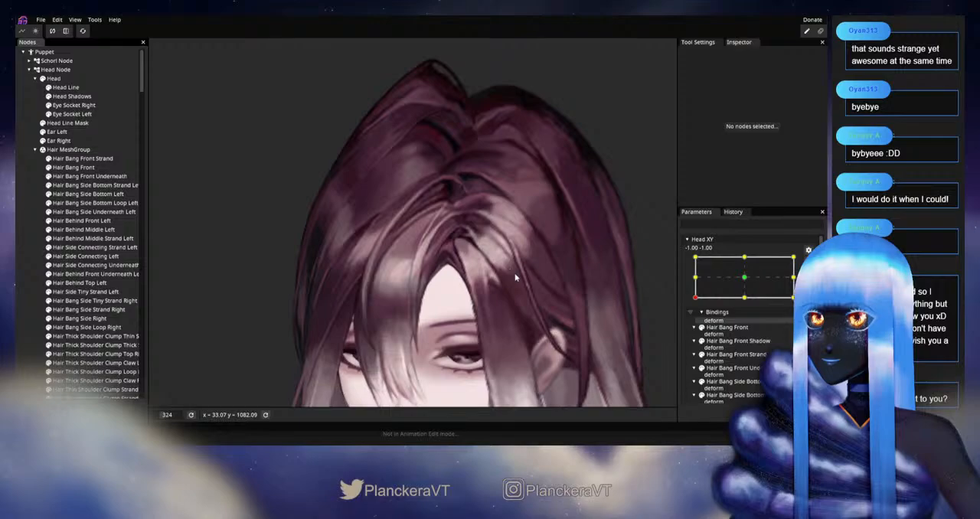
Step: Disarm Head XY and move the head slightly around -1.00, -1.00 to examine the crown and bangs
{"action": "scroll", "coordinate": [515, 277], "scroll_direction": "down", "scroll_amount": 1}
{"action": "scroll", "coordinate": [793, 278], "scroll_direction": "up", "scroll_amount": 2}
{"action": "mouse_move", "coordinate": [699, 325]}
{"action": "left_mouse_down"}
{"action": "mouse_move", "coordinate": [759, 326]}
{"action": "mouse_move", "coordinate": [717, 324]}
{"action": "mouse_move", "coordinate": [693, 303]}
{"action": "mouse_move", "coordinate": [695, 320]}
{"action": "mouse_move", "coordinate": [754, 328]}
{"action": "mouse_move", "coordinate": [690, 326]}
{"action": "left_mouse_up"}
{"action": "scroll", "coordinate": [454, 197], "scroll_direction": "up", "scroll_amount": 8}
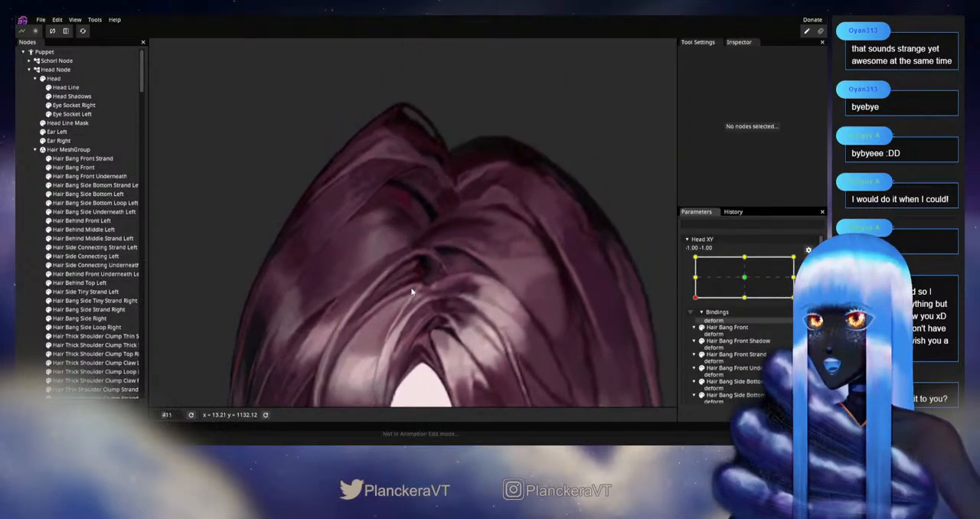
Step: Brush the upper curve of Hair Bang Front Strand's root into shape at the armed Head XY -1.00, -1.00 key
{"action": "left_click", "coordinate": [83, 158]}
{"action": "scroll", "coordinate": [273, 219], "scroll_direction": "up", "scroll_amount": 2}
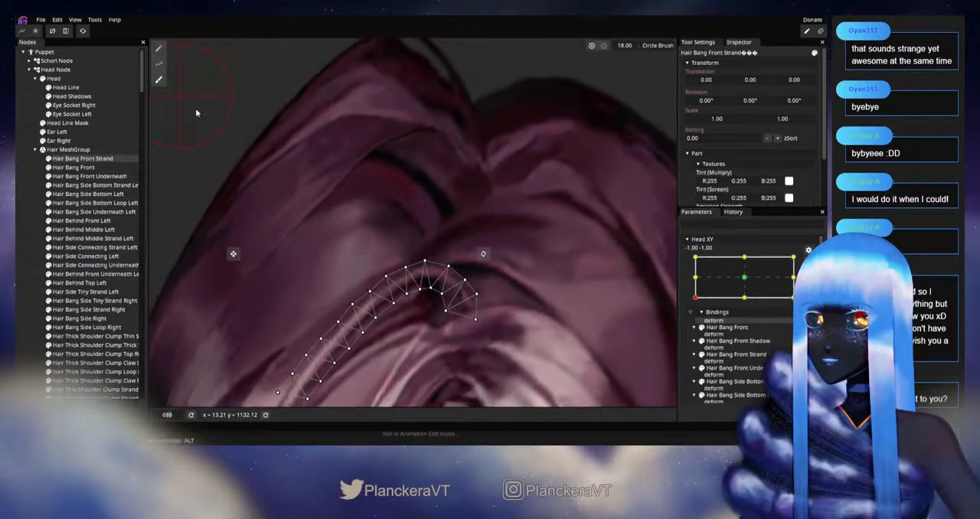
{"action": "scroll", "coordinate": [357, 235], "scroll_direction": "up", "scroll_amount": 1}
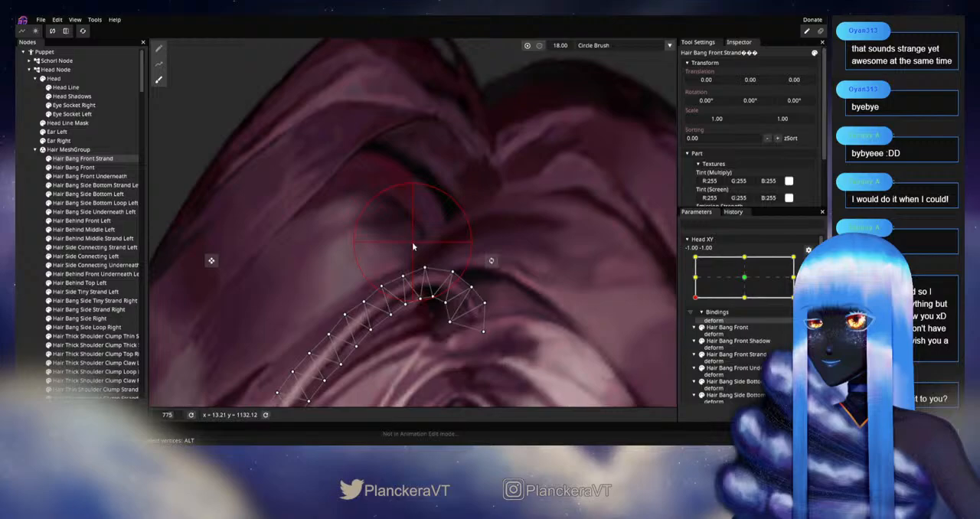
{"action": "left_click_drag", "start_coordinate": [406, 246], "coordinate": [428, 190]}
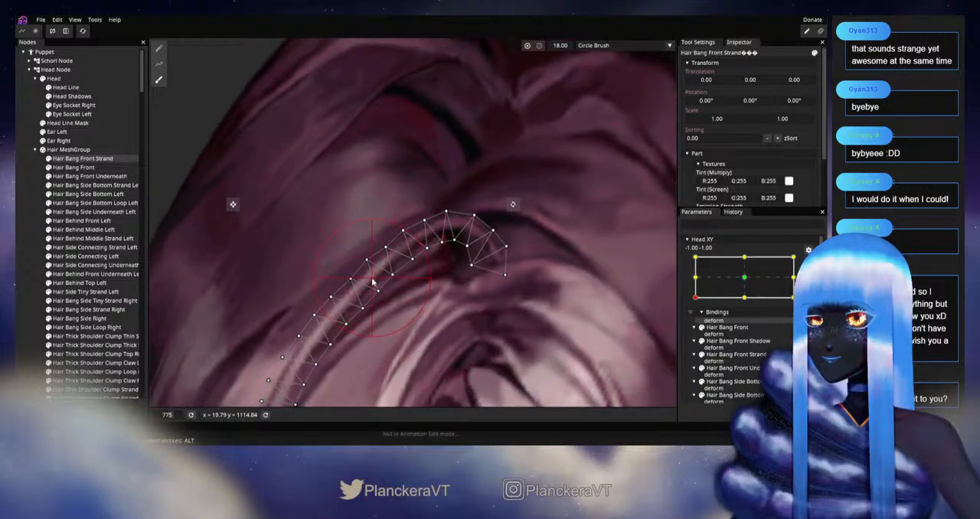
{"action": "left_click", "coordinate": [25, 264]}
{"action": "scroll", "coordinate": [442, 309], "scroll_direction": "down", "scroll_amount": 5}
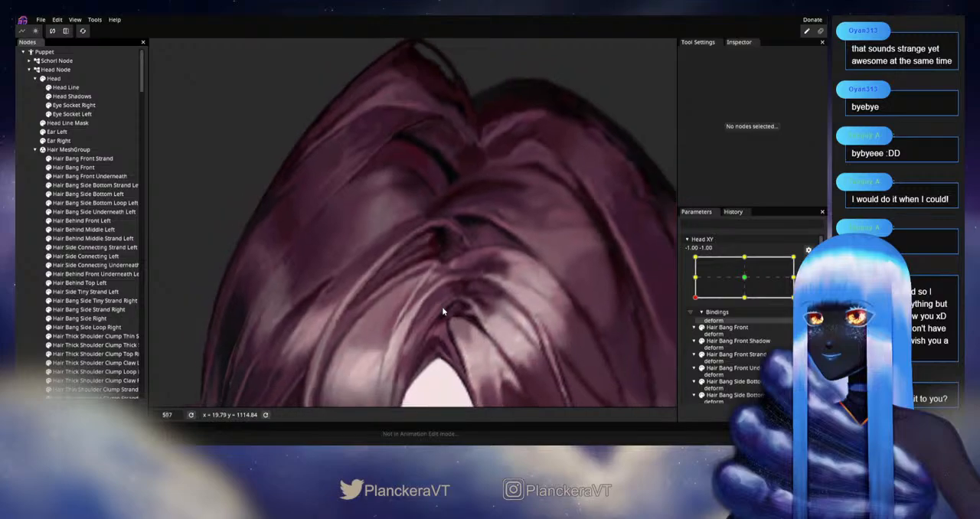
{"action": "scroll", "coordinate": [442, 309], "scroll_direction": "down", "scroll_amount": 4}
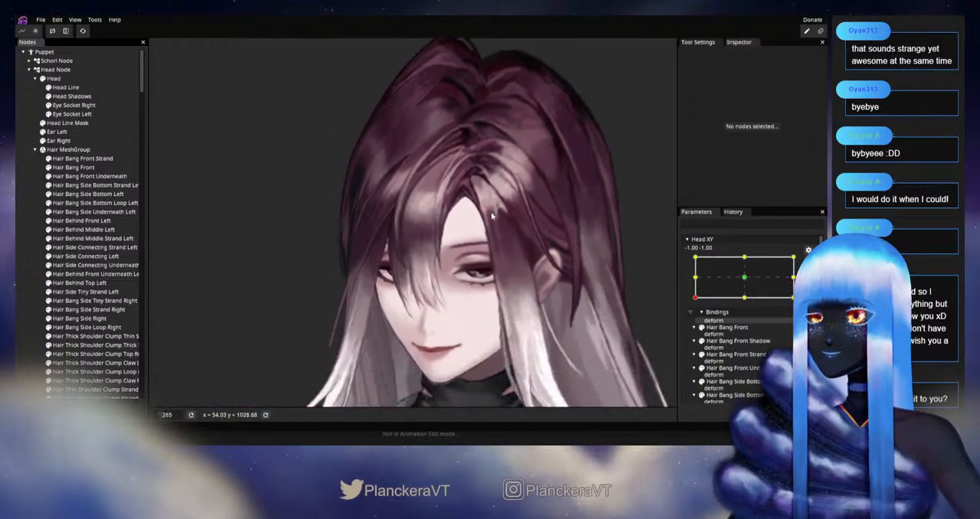
Step: Disarm Head XY and move the head between -1.00, -1.00 and -0.90, -1.00 to examine the bangs against the whole head
{"action": "left_click_drag", "start_coordinate": [500, 285], "coordinate": [463, 303]}
{"action": "left_click", "coordinate": [808, 263]}
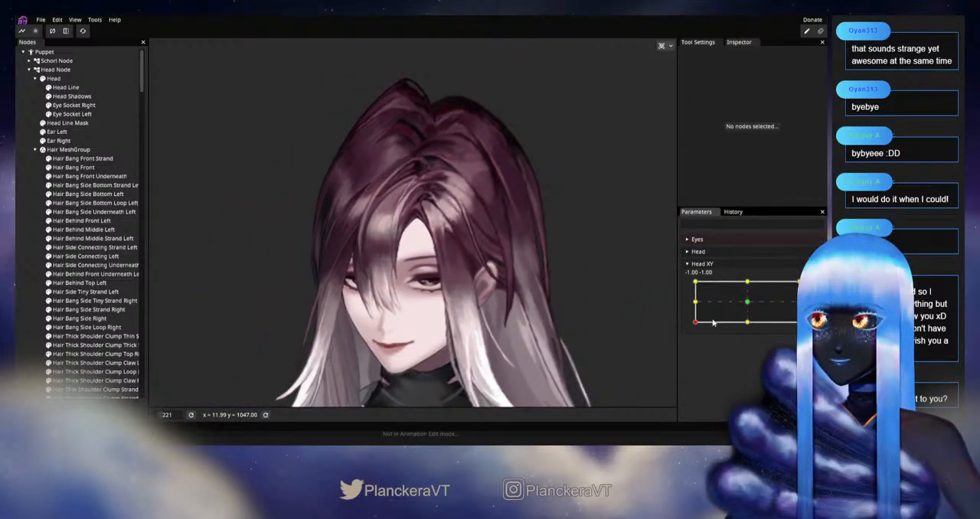
{"action": "mouse_move", "coordinate": [694, 326]}
{"action": "left_mouse_down"}
{"action": "mouse_move", "coordinate": [740, 330]}
{"action": "mouse_move", "coordinate": [696, 324]}
{"action": "left_mouse_up"}
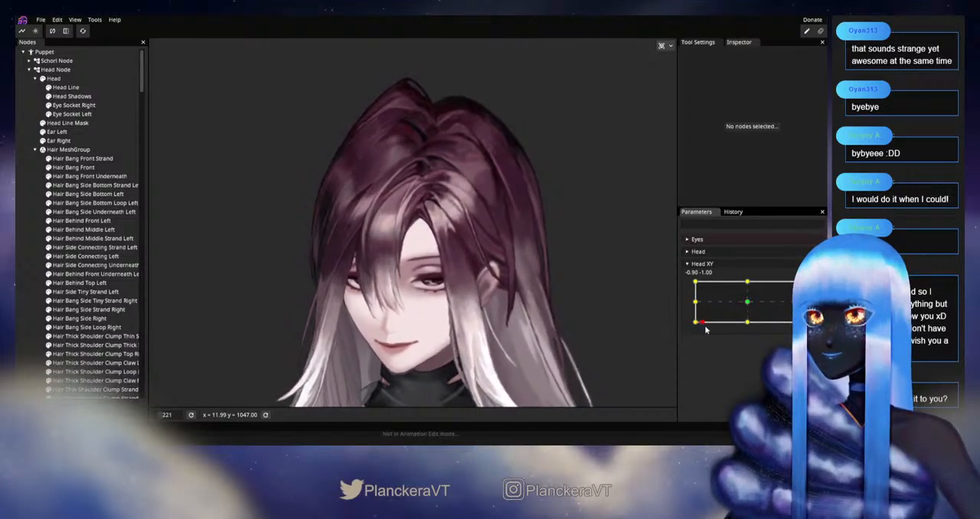
{"action": "scroll", "coordinate": [482, 287], "scroll_direction": "up", "scroll_amount": 8}
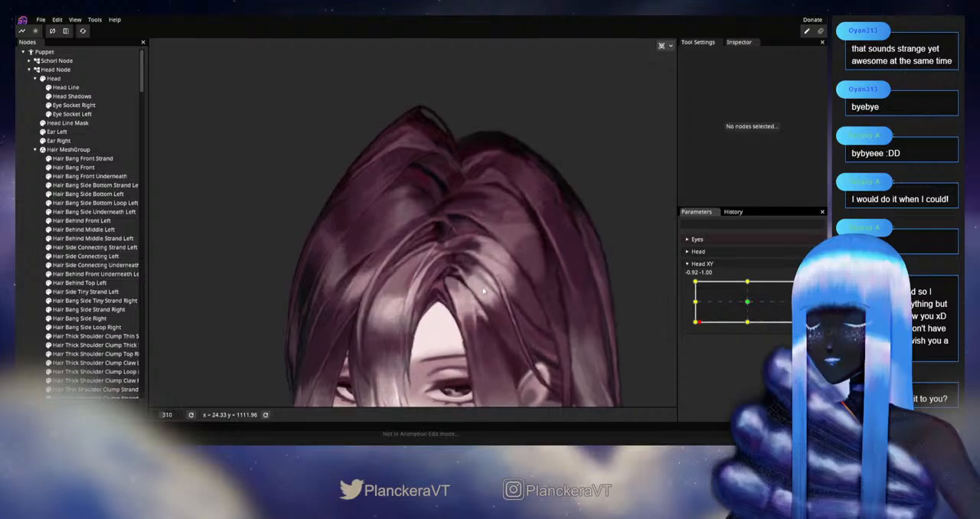
{"action": "scroll", "coordinate": [466, 314], "scroll_direction": "up", "scroll_amount": 4}
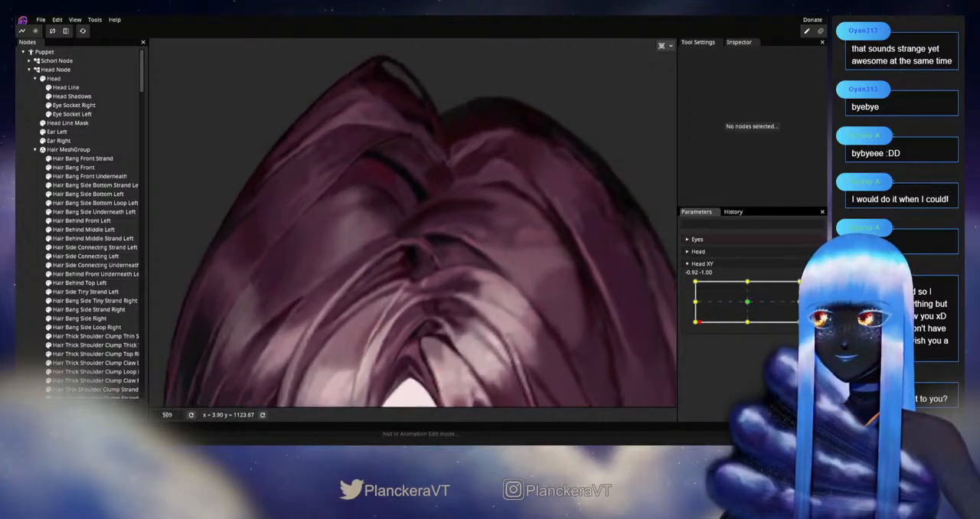
Step: Arm Head XY at -1.00, -1.00 and nudge Hair Bang Front Strand's root with the Circle Brush at size 29
{"action": "scroll", "coordinate": [417, 268], "scroll_direction": "up", "scroll_amount": 2}
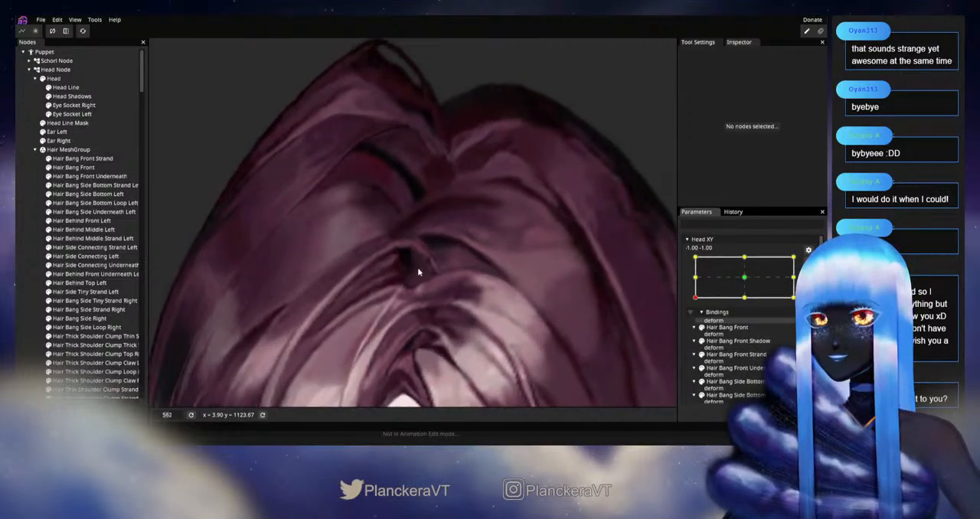
{"action": "left_click", "coordinate": [90, 160]}
{"action": "scroll", "coordinate": [487, 132], "scroll_direction": "up", "scroll_amount": 1}
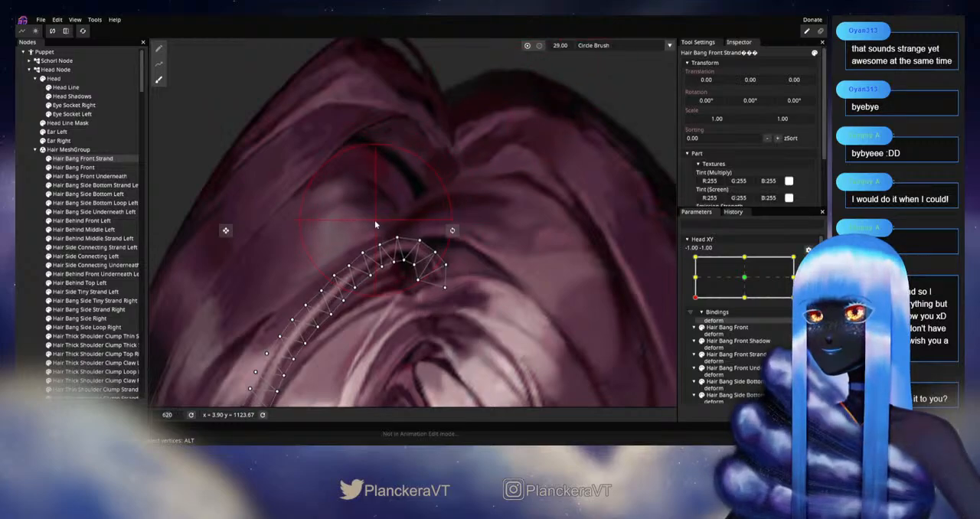
{"action": "left_click", "coordinate": [341, 248]}
{"action": "scroll", "coordinate": [445, 325], "scroll_direction": "down", "scroll_amount": 6}
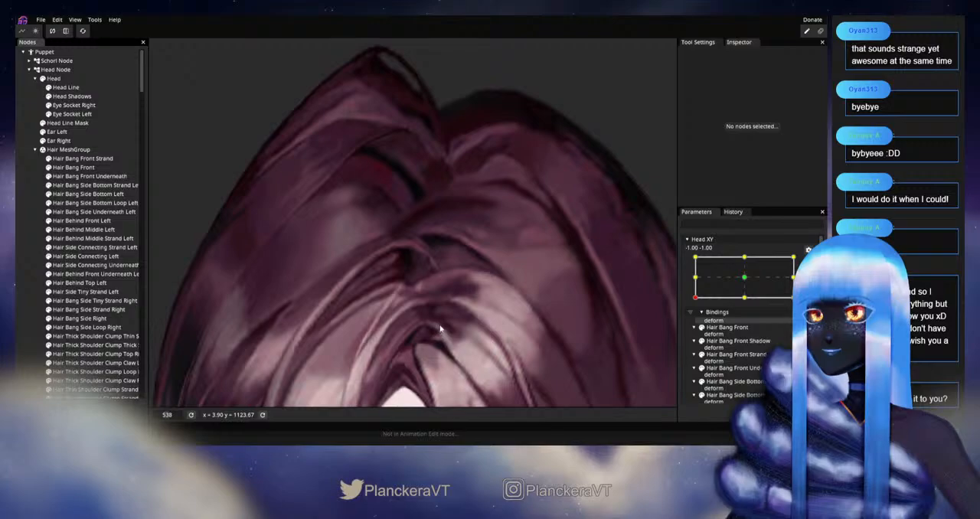
{"action": "scroll", "coordinate": [447, 329], "scroll_direction": "down", "scroll_amount": 3}
Step: Disarm Head XY, move the head around -1.00, -1.00 to examine the hair, and save the puppet
{"action": "left_click_drag", "start_coordinate": [450, 333], "coordinate": [507, 249]}
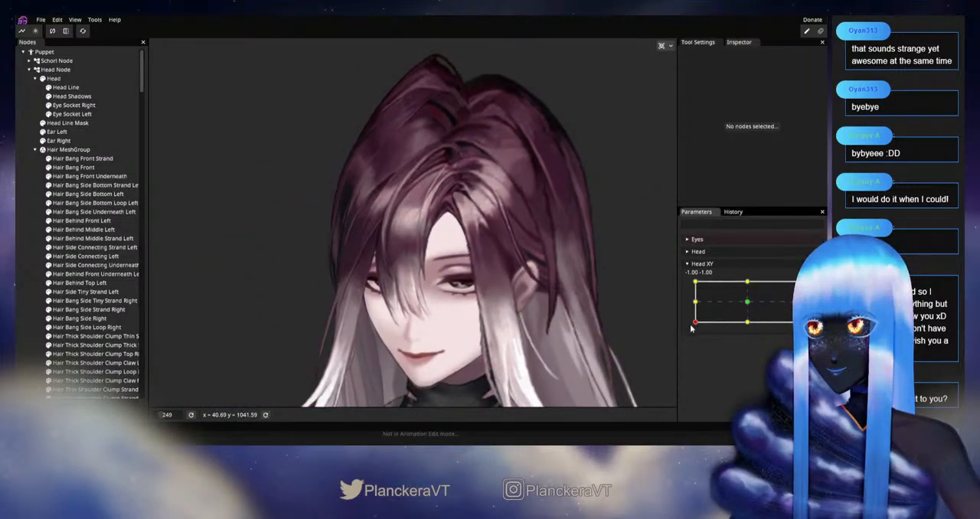
{"action": "mouse_move", "coordinate": [694, 325]}
{"action": "left_mouse_down"}
{"action": "mouse_move", "coordinate": [752, 330]}
{"action": "mouse_move", "coordinate": [690, 324]}
{"action": "left_mouse_up"}
{"action": "key", "text": "ctrl+s"}
{"action": "mouse_move", "coordinate": [690, 309]}
{"action": "left_mouse_down"}
{"action": "mouse_move", "coordinate": [691, 296]}
{"action": "mouse_move", "coordinate": [691, 324]}
{"action": "left_mouse_up"}
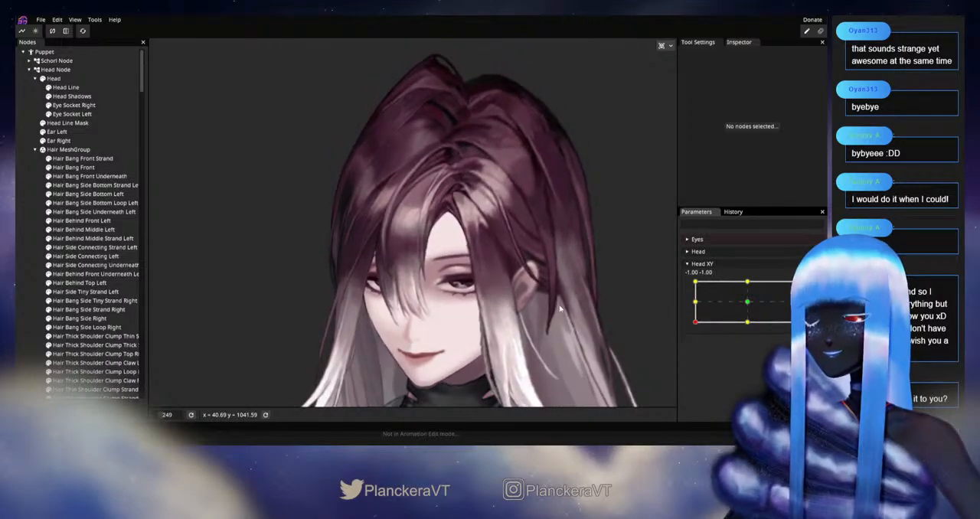
Step: Arm Head XY at -1.00, -1.00 and adjust individual vertices along the top of Hair Bang Front Strand's root arc
{"action": "scroll", "coordinate": [476, 264], "scroll_direction": "up", "scroll_amount": 4}
{"action": "scroll", "coordinate": [505, 227], "scroll_direction": "up", "scroll_amount": 4}
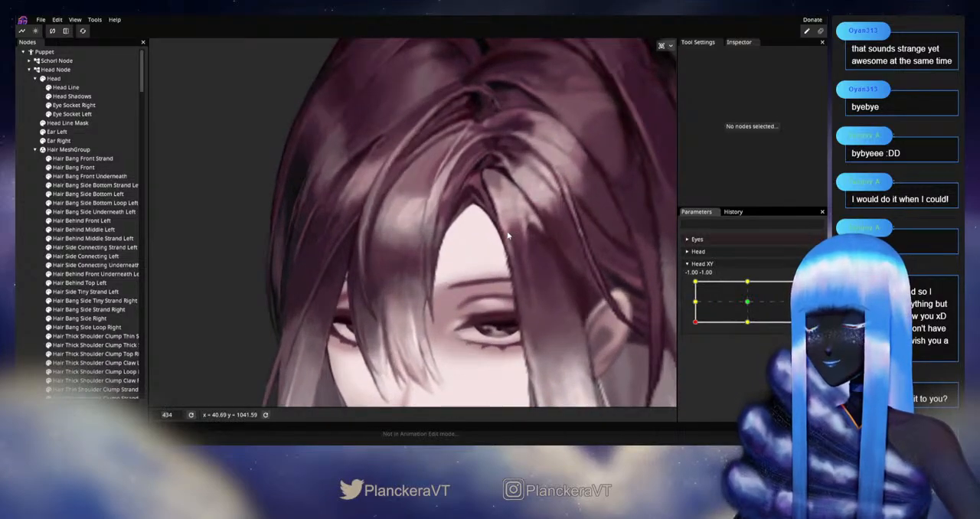
{"action": "left_click", "coordinate": [104, 160]}
{"action": "scroll", "coordinate": [496, 170], "scroll_direction": "up", "scroll_amount": 4}
{"action": "left_click_drag", "start_coordinate": [496, 171], "coordinate": [458, 299]}
{"action": "left_click_drag", "start_coordinate": [522, 261], "coordinate": [507, 320]}
{"action": "scroll", "coordinate": [508, 320], "scroll_direction": "up", "scroll_amount": 2}
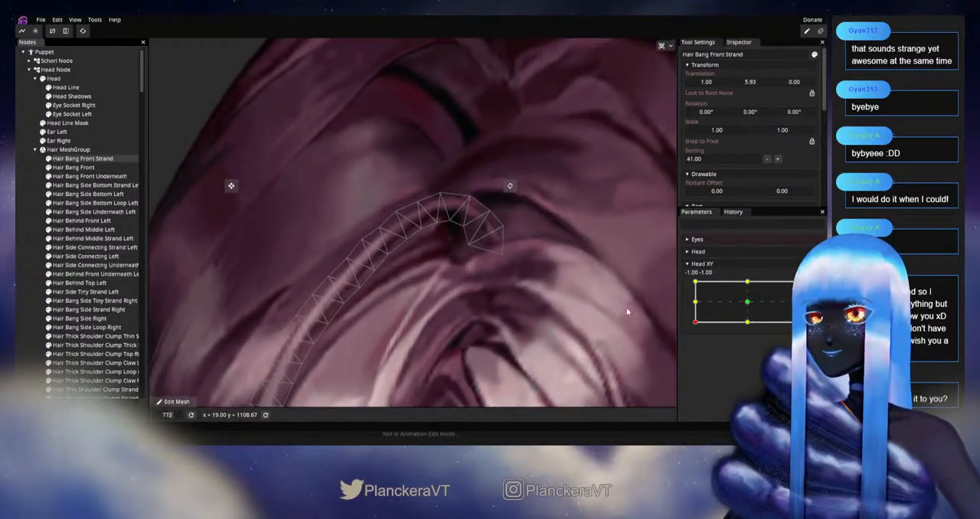
{"action": "mouse_move", "coordinate": [694, 323]}
{"action": "left_mouse_down"}
{"action": "mouse_move", "coordinate": [695, 285]}
{"action": "mouse_move", "coordinate": [695, 324]}
{"action": "mouse_move", "coordinate": [718, 330]}
{"action": "mouse_move", "coordinate": [694, 322]}
{"action": "left_mouse_up"}
{"action": "left_click", "coordinate": [808, 288]}
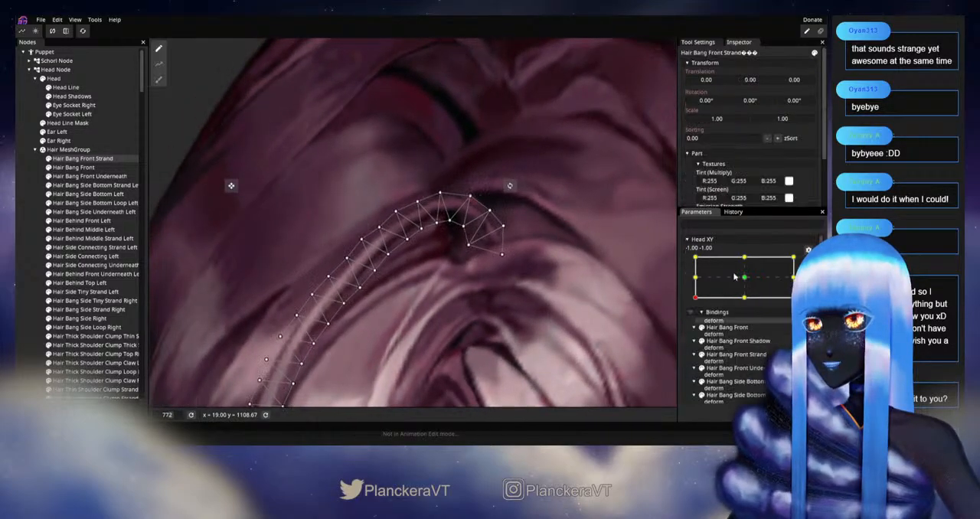
{"action": "scroll", "coordinate": [405, 216], "scroll_direction": "up", "scroll_amount": 2}
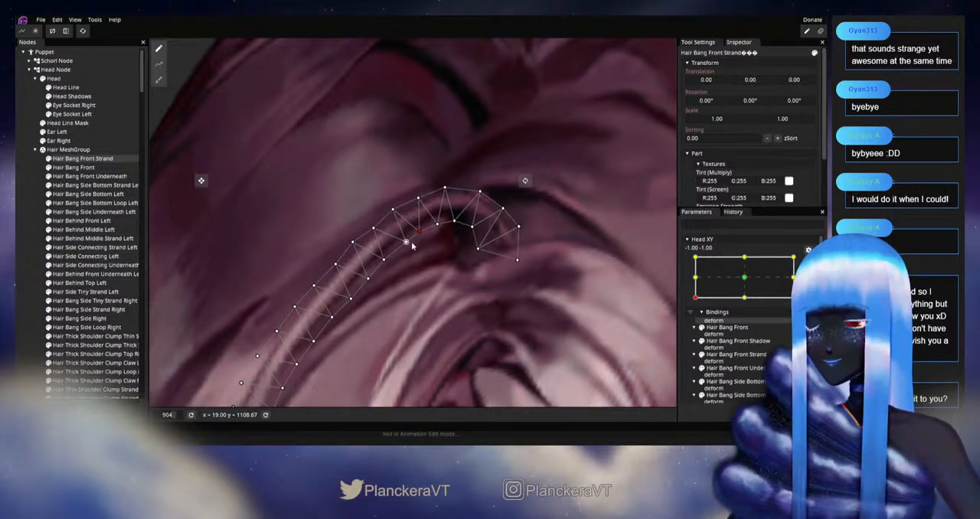
{"action": "left_click_drag", "start_coordinate": [405, 247], "coordinate": [473, 243]}
{"action": "left_click_drag", "start_coordinate": [468, 205], "coordinate": [537, 166]}
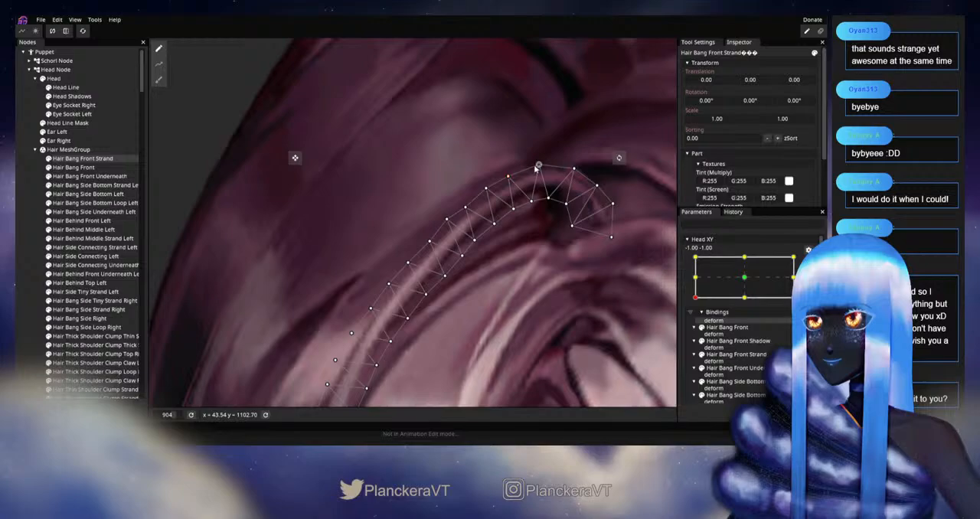
Step: Adjust individual vertices on both edges of Hair Bang Front Strand, just below its root arc, to even out the curve
{"action": "left_click_drag", "start_coordinate": [446, 219], "coordinate": [441, 224]}
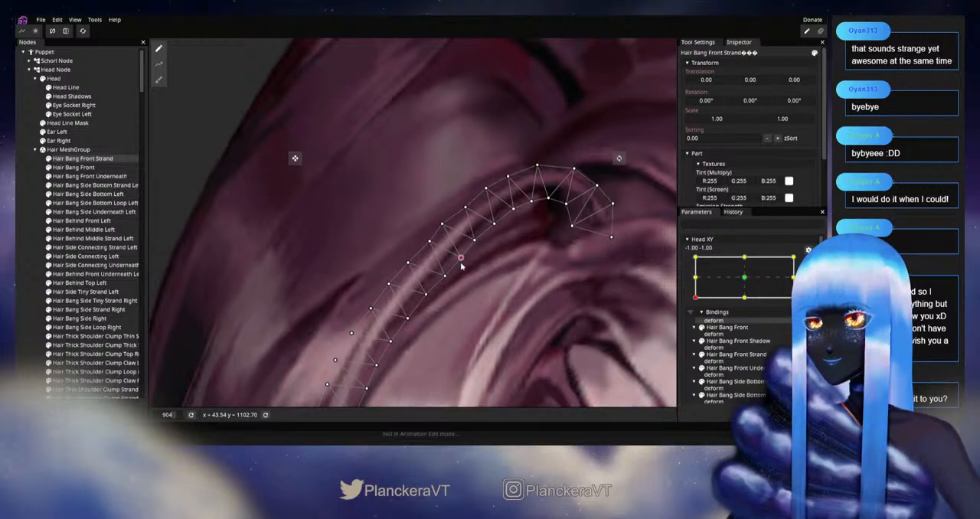
{"action": "left_click", "coordinate": [474, 241]}
{"action": "left_click_drag", "start_coordinate": [493, 246], "coordinate": [537, 194]}
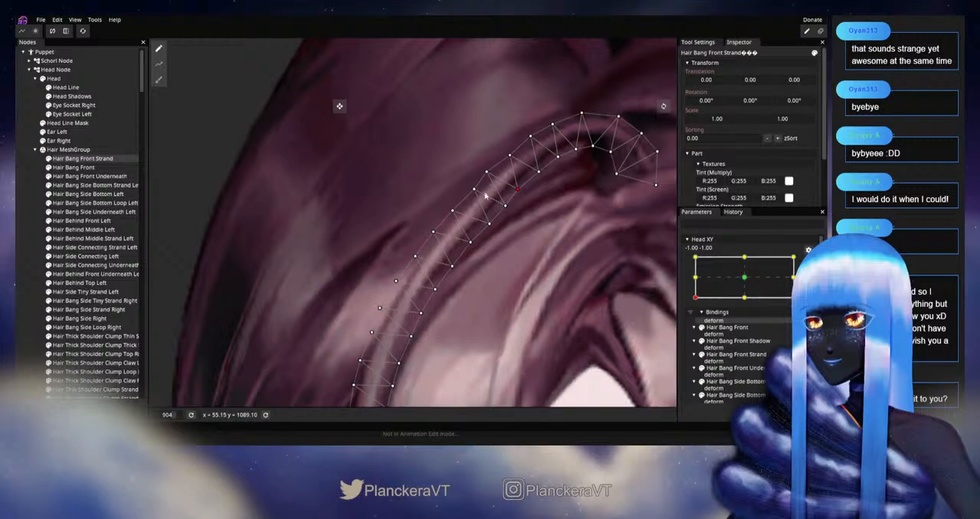
{"action": "left_click_drag", "start_coordinate": [473, 189], "coordinate": [469, 191]}
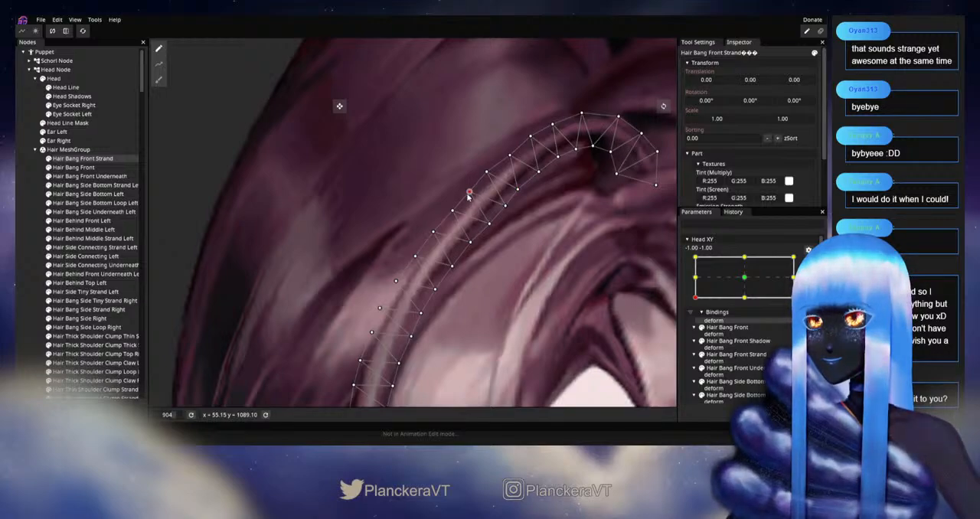
{"action": "left_click", "coordinate": [452, 211]}
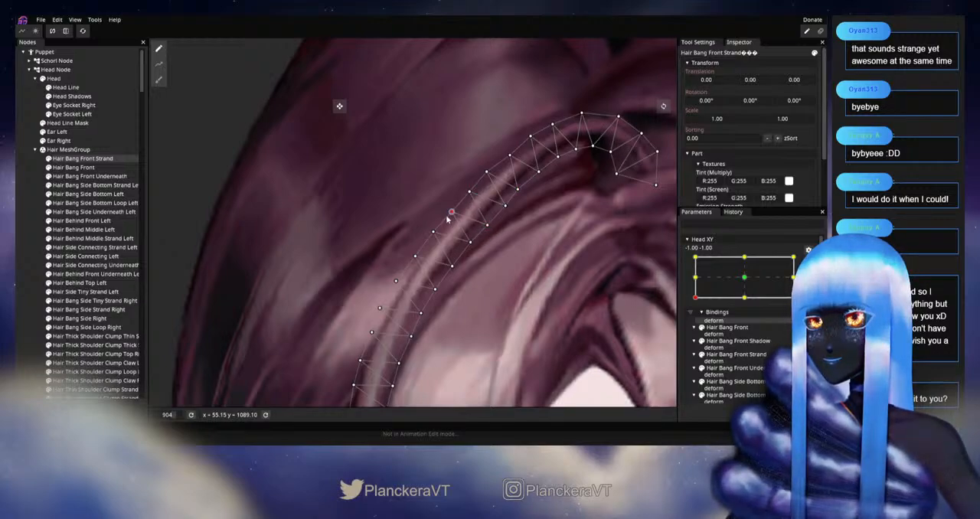
{"action": "left_click", "coordinate": [507, 155]}
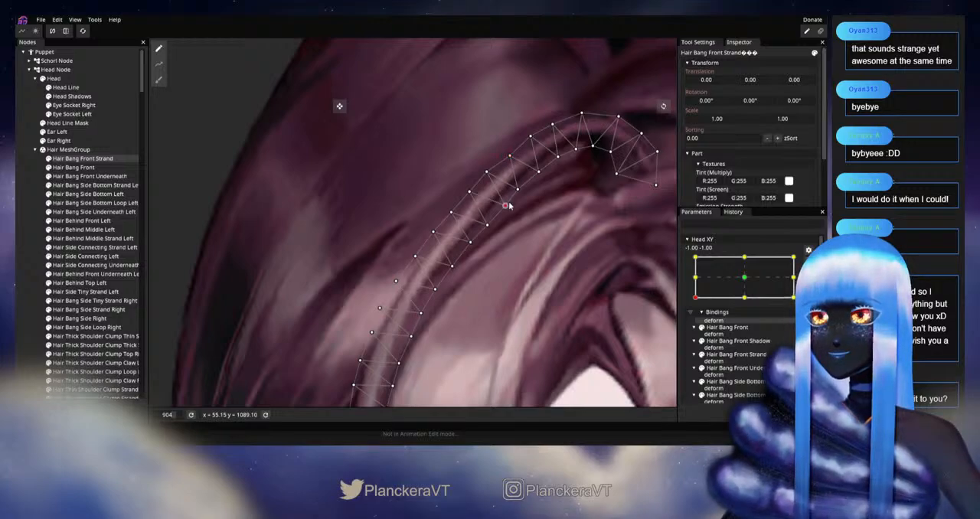
{"action": "left_click", "coordinate": [491, 171]}
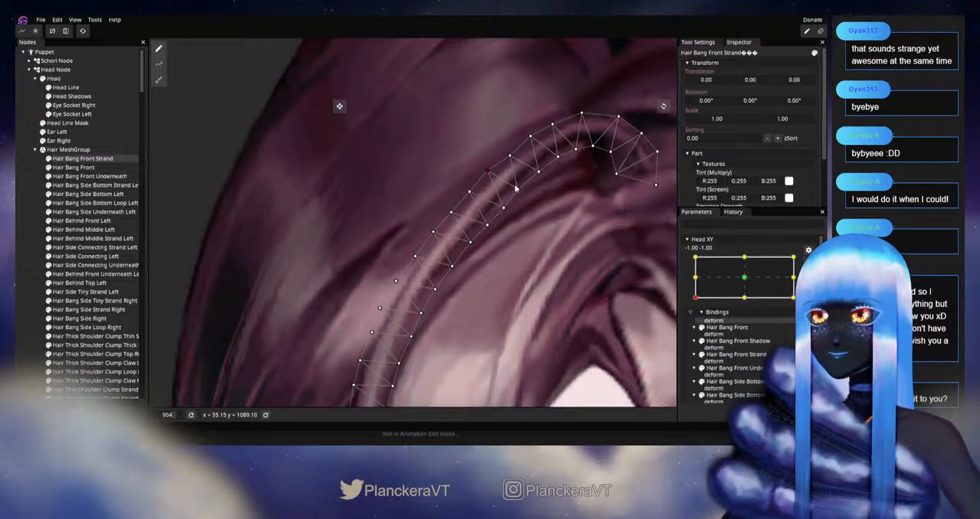
{"action": "left_click", "coordinate": [518, 188]}
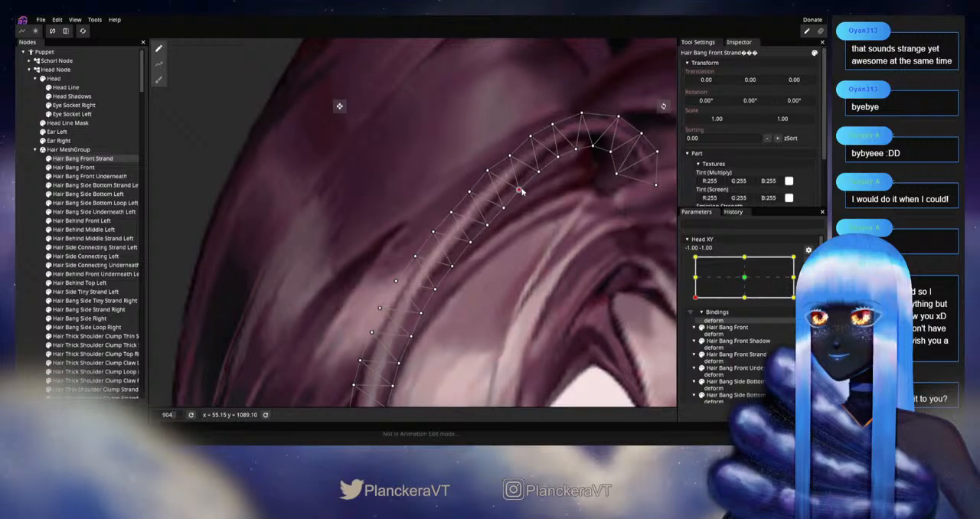
{"action": "left_click", "coordinate": [508, 156]}
{"action": "left_click", "coordinate": [538, 171]}
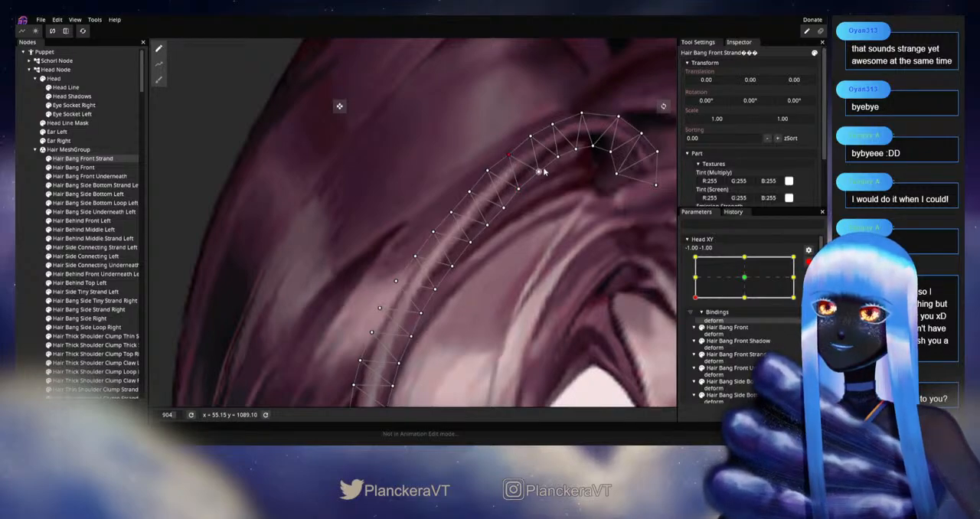
Step: Smooth Hair Bang Front Strand's upper bend by repositioning edge vertices from below the root arc down toward mid-length
{"action": "left_click_drag", "start_coordinate": [532, 208], "coordinate": [489, 256]}
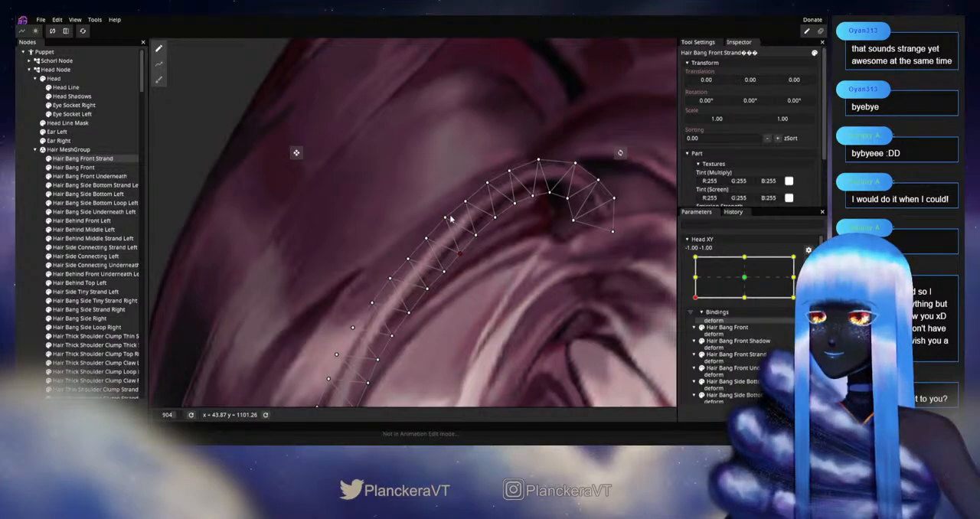
{"action": "left_click_drag", "start_coordinate": [425, 265], "coordinate": [453, 229]}
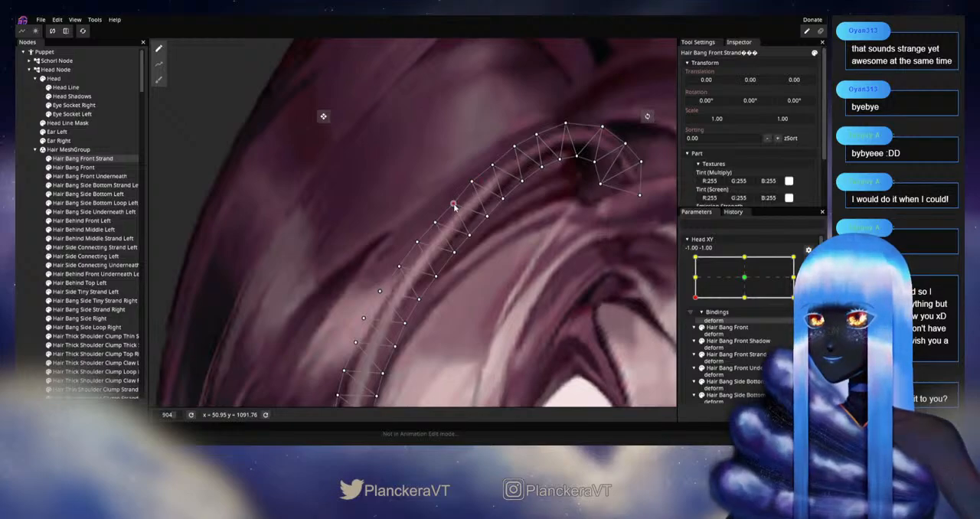
{"action": "left_click_drag", "start_coordinate": [475, 259], "coordinate": [501, 218]}
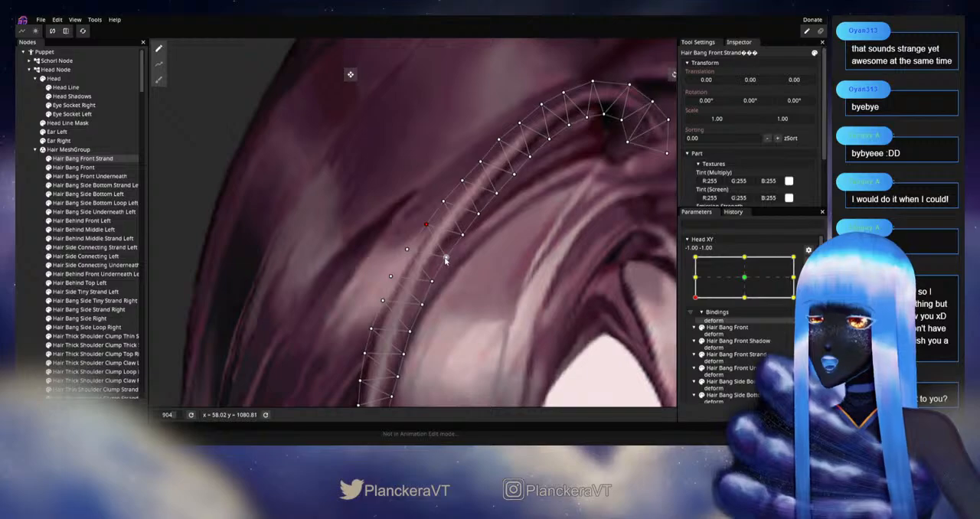
{"action": "left_click_drag", "start_coordinate": [452, 269], "coordinate": [469, 250]}
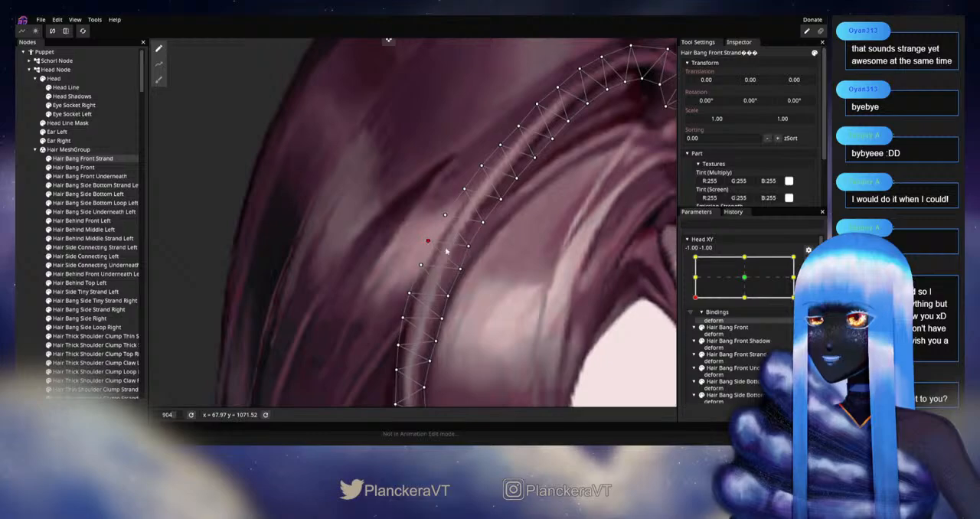
{"action": "left_click_drag", "start_coordinate": [447, 281], "coordinate": [461, 230]}
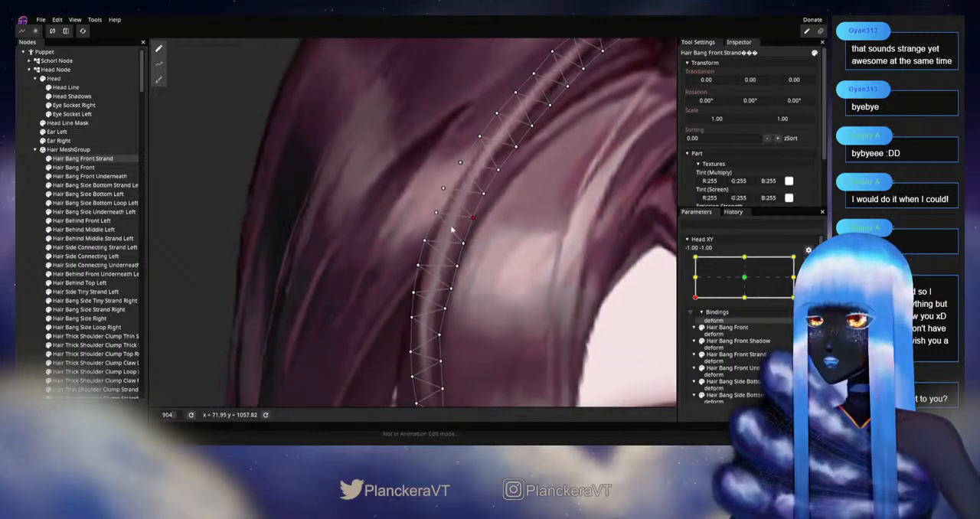
Step: Reposition the mid-length vertices on both edges of Hair Bang Front Strand where the bend straightens downward
{"action": "left_click", "coordinate": [434, 217]}
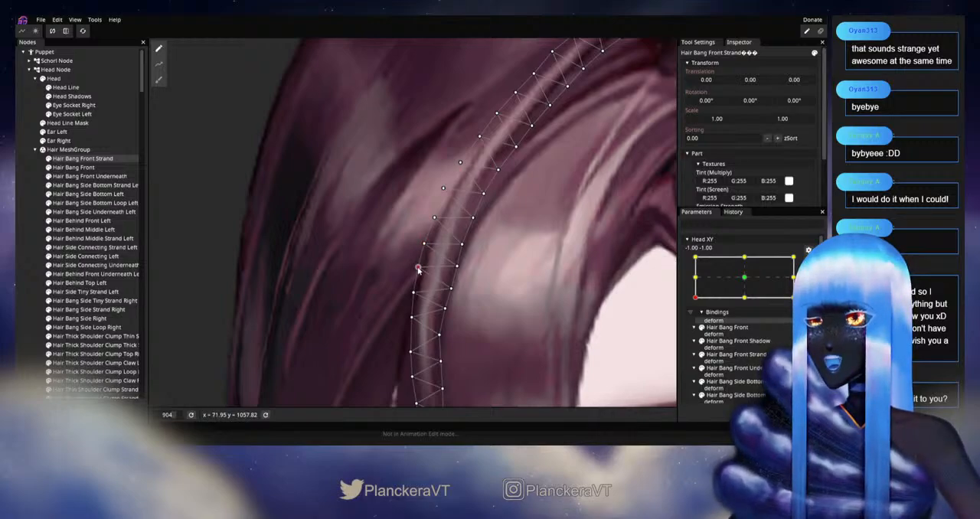
{"action": "left_click", "coordinate": [450, 290]}
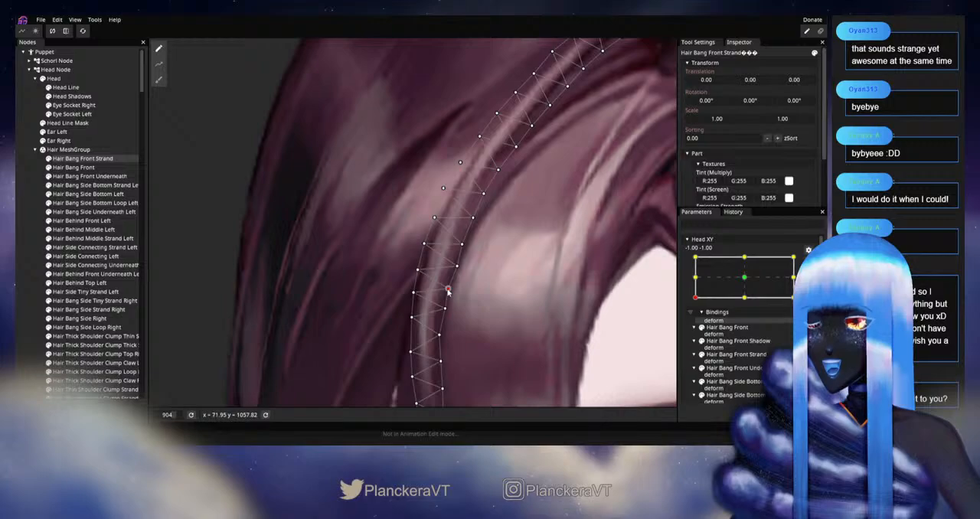
{"action": "left_click", "coordinate": [456, 268]}
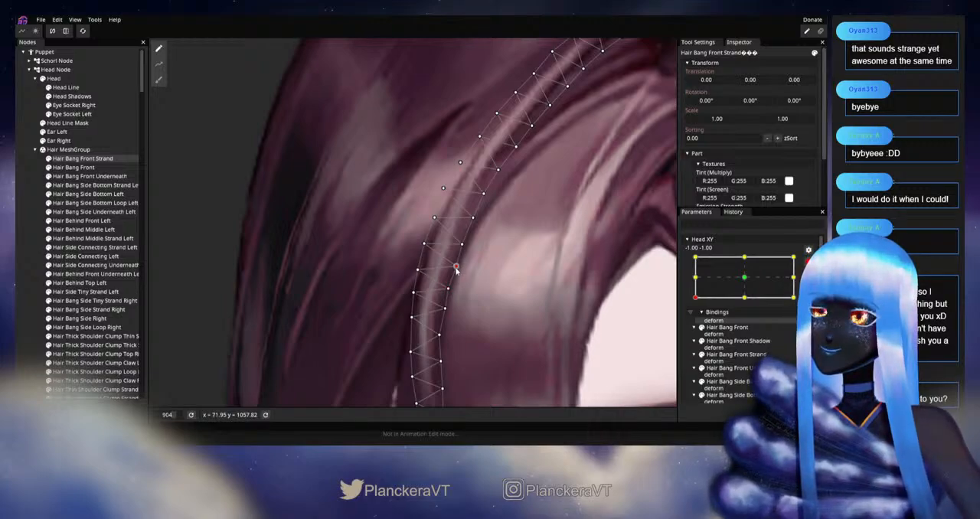
{"action": "left_click", "coordinate": [425, 244]}
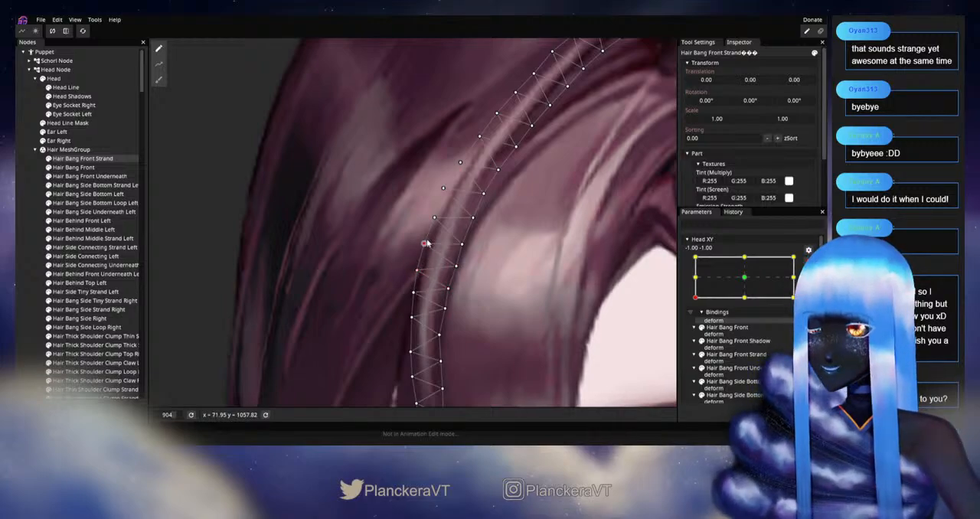
{"action": "left_click", "coordinate": [430, 222]}
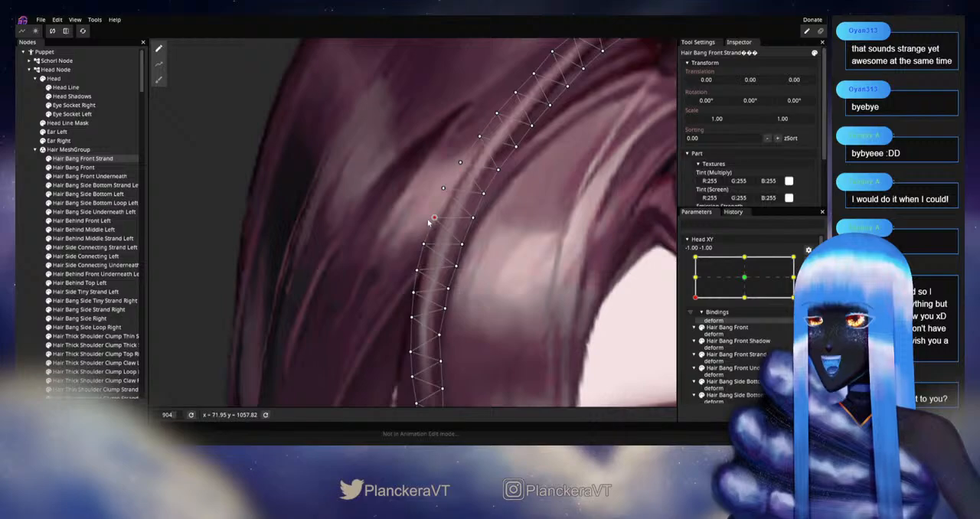
Step: Fine-tune the vertices along the lower half of Hair Bang Front Strand down to just above its tip
{"action": "left_click_drag", "start_coordinate": [434, 291], "coordinate": [468, 291]}
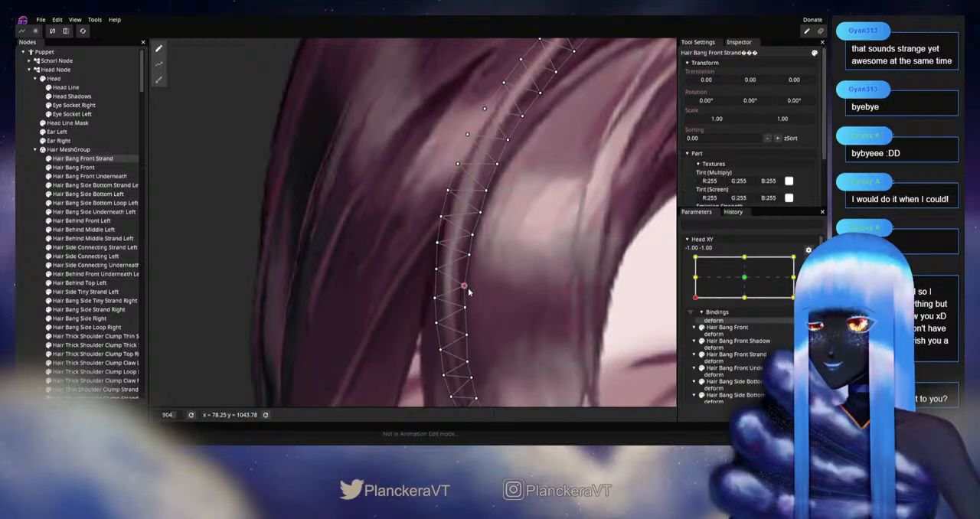
{"action": "left_click_drag", "start_coordinate": [473, 257], "coordinate": [471, 265]}
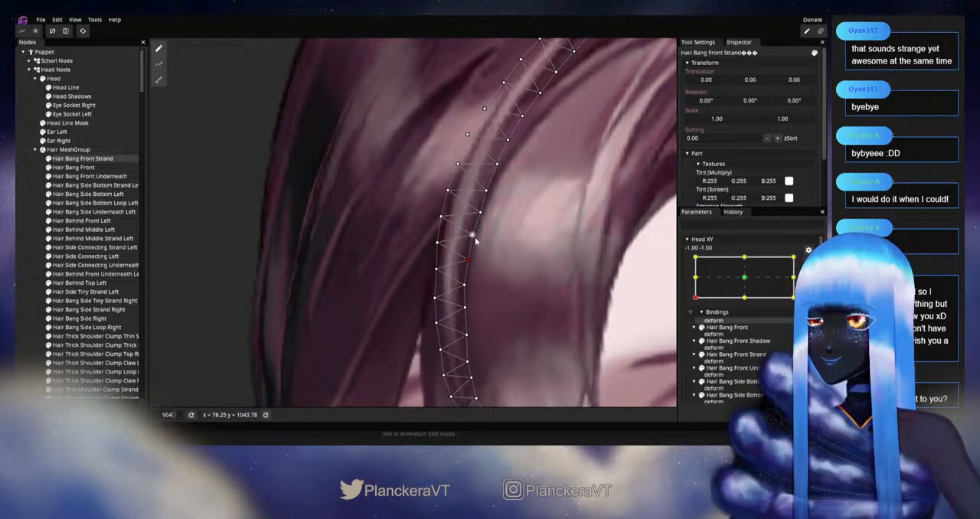
{"action": "scroll", "coordinate": [475, 240], "scroll_direction": "down", "scroll_amount": 5}
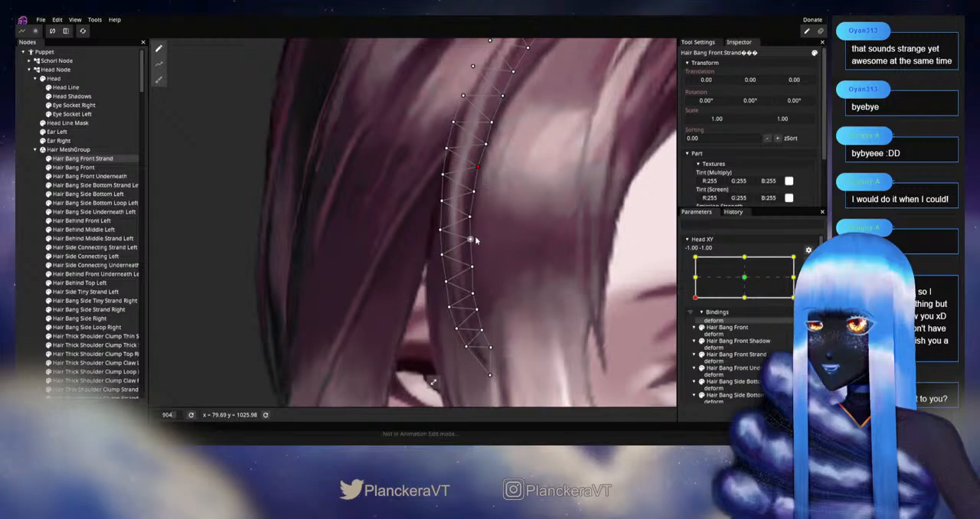
{"action": "left_click", "coordinate": [471, 243]}
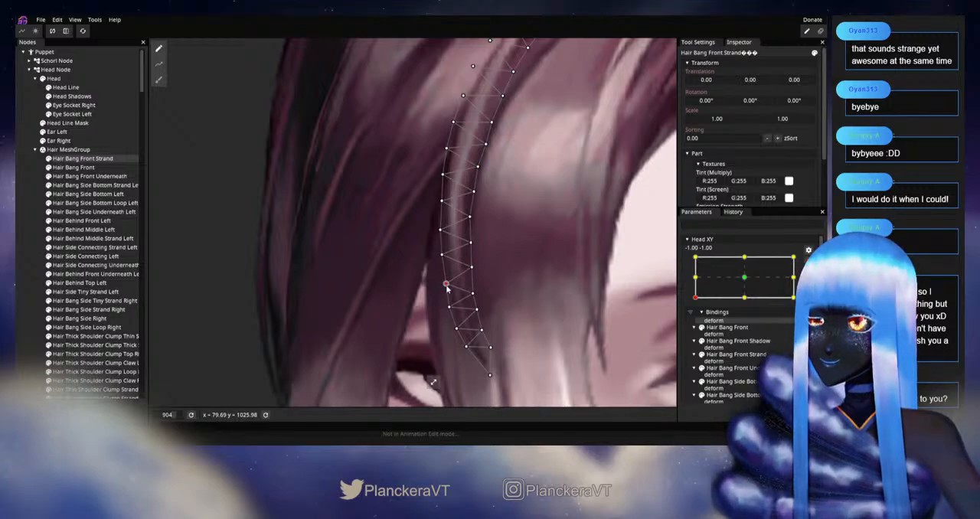
{"action": "left_click", "coordinate": [459, 332]}
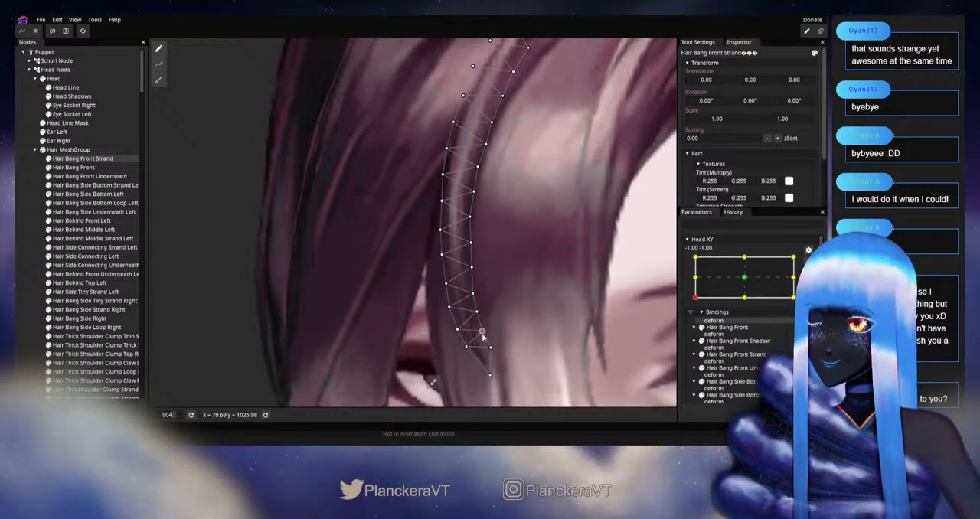
Step: Deselect the strand, disarm Head XY, and move the head around -1.00, -1.00 to examine the bangs
{"action": "scroll", "coordinate": [537, 275], "scroll_direction": "down", "scroll_amount": 3}
{"action": "scroll", "coordinate": [537, 276], "scroll_direction": "down", "scroll_amount": 3}
{"action": "left_click_drag", "start_coordinate": [537, 276], "coordinate": [478, 356]}
{"action": "left_click", "coordinate": [90, 272]}
{"action": "scroll", "coordinate": [535, 288], "scroll_direction": "down", "scroll_amount": 4}
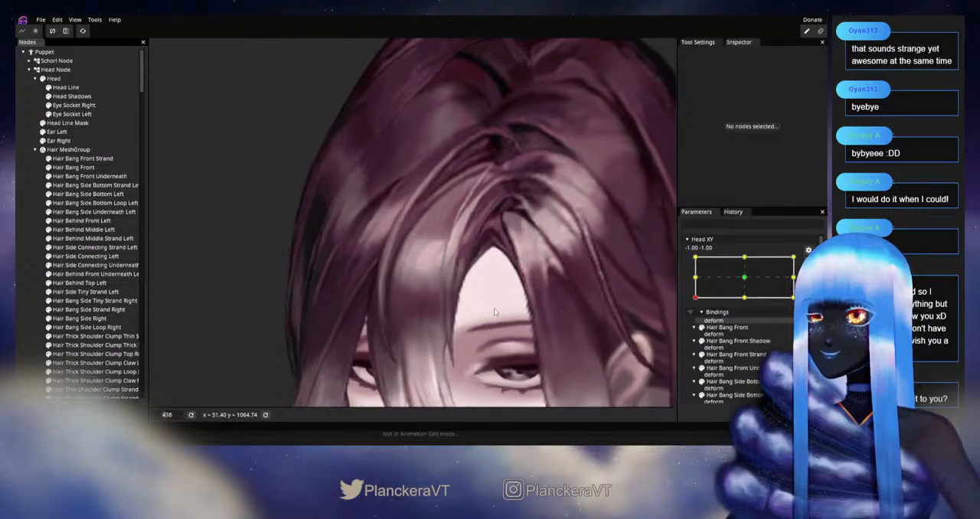
{"action": "left_click_drag", "start_coordinate": [536, 291], "coordinate": [489, 317]}
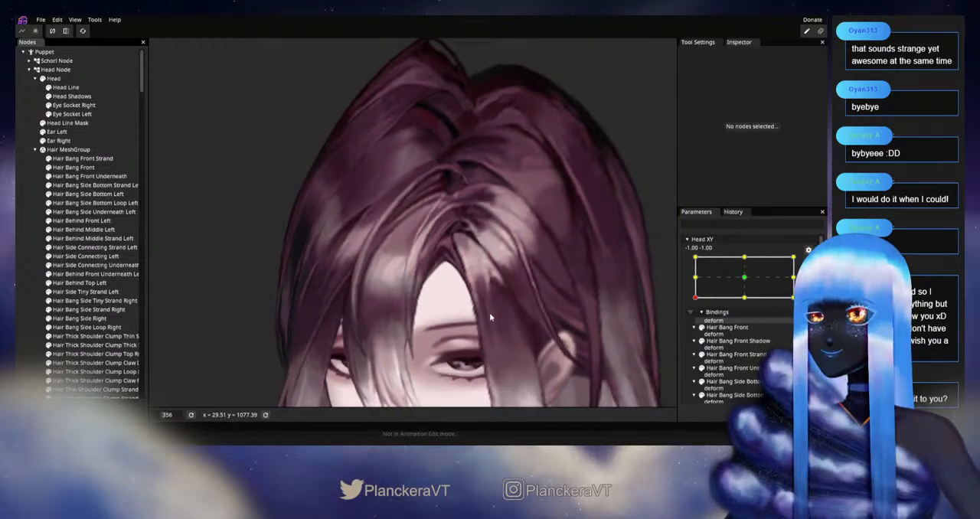
{"action": "left_click", "coordinate": [808, 263]}
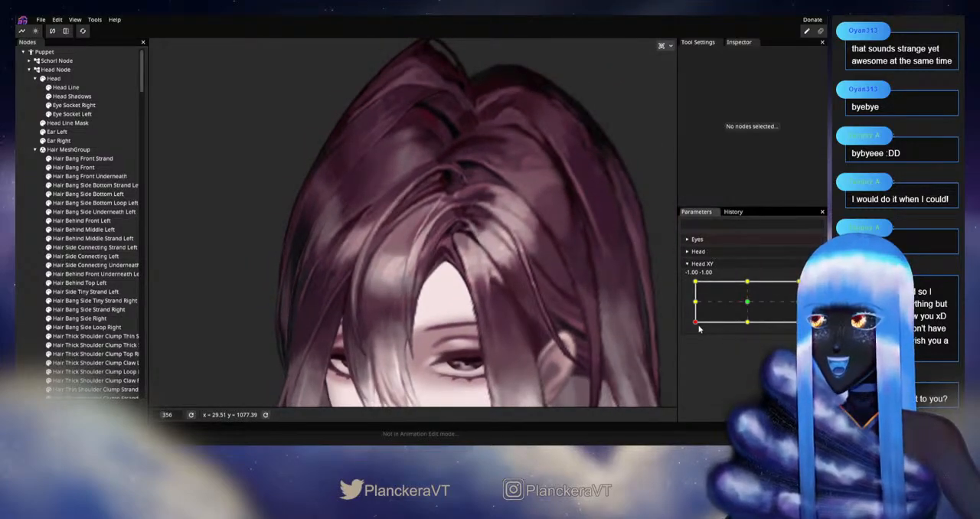
{"action": "mouse_move", "coordinate": [695, 325]}
{"action": "left_mouse_down"}
{"action": "mouse_move", "coordinate": [689, 302]}
{"action": "mouse_move", "coordinate": [683, 324]}
{"action": "left_mouse_up"}
{"action": "scroll", "coordinate": [490, 166], "scroll_direction": "up", "scroll_amount": 5}
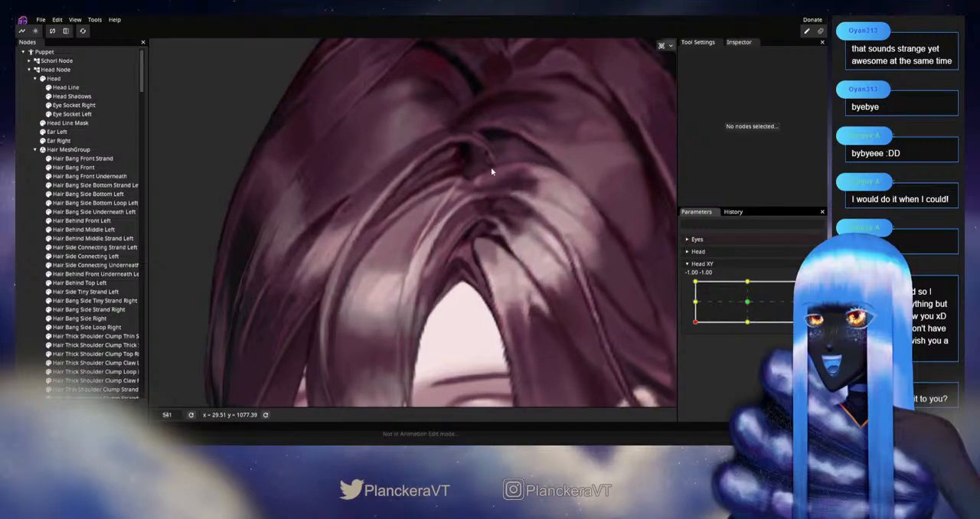
Step: Arm Head XY at -1.00, -1.00, reselect Hair Bang Front Strand, and refine vertices along the inner and outer edges of its root arc
{"action": "scroll", "coordinate": [454, 310], "scroll_direction": "up", "scroll_amount": 1}
{"action": "left_click", "coordinate": [809, 287]}
{"action": "scroll", "coordinate": [466, 255], "scroll_direction": "up", "scroll_amount": 2}
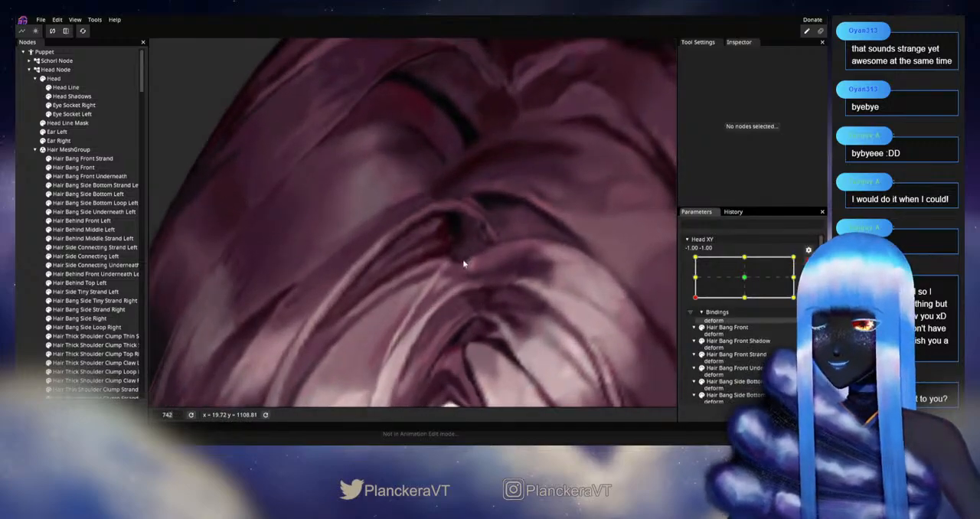
{"action": "left_click_drag", "start_coordinate": [466, 255], "coordinate": [420, 308]}
{"action": "left_click", "coordinate": [82, 158]}
{"action": "scroll", "coordinate": [404, 290], "scroll_direction": "up", "scroll_amount": 1}
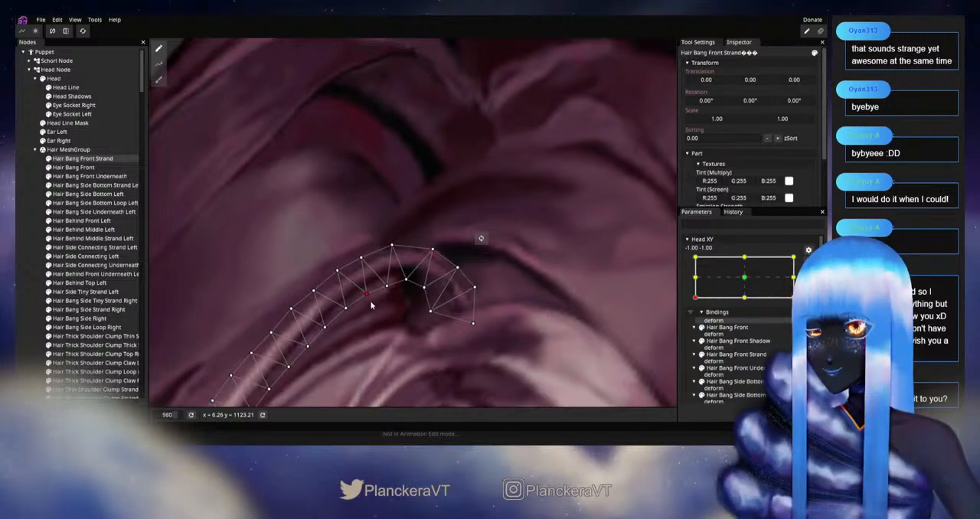
{"action": "left_click_drag", "start_coordinate": [339, 272], "coordinate": [418, 222]}
{"action": "scroll", "coordinate": [418, 223], "scroll_direction": "up", "scroll_amount": 4}
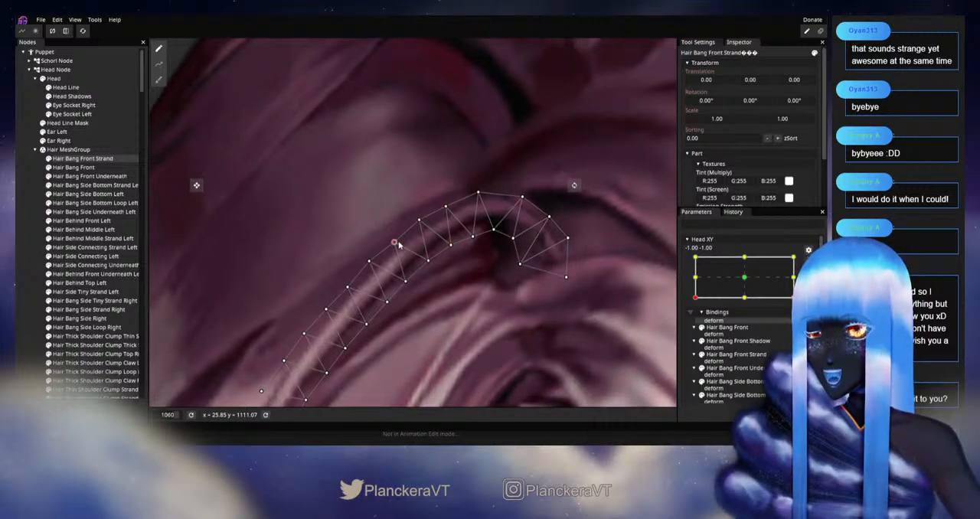
{"action": "left_click_drag", "start_coordinate": [425, 259], "coordinate": [349, 302]}
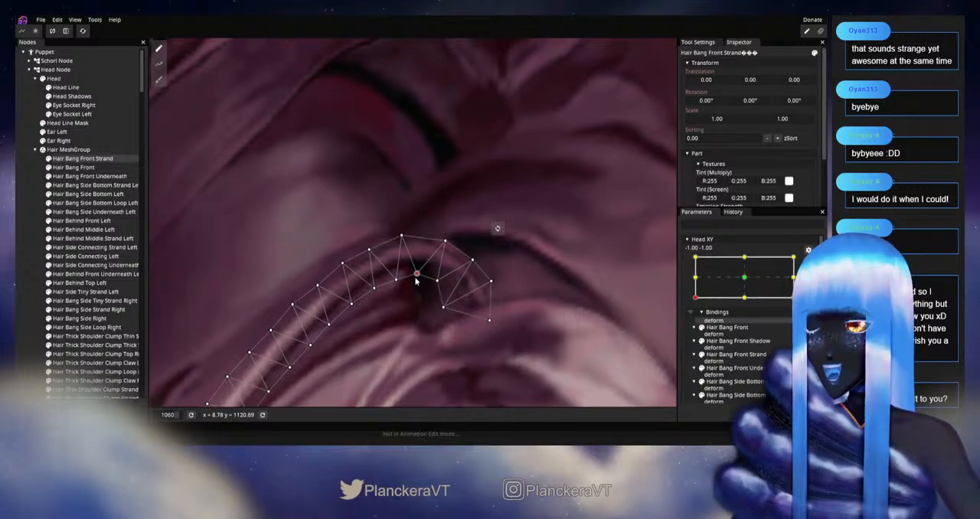
Step: Deselect the strand, disarm Head XY, and move the head near -1.00, -1.00 to examine the reshaped bang root
{"action": "left_click", "coordinate": [518, 295]}
{"action": "scroll", "coordinate": [519, 295], "scroll_direction": "down", "scroll_amount": 5}
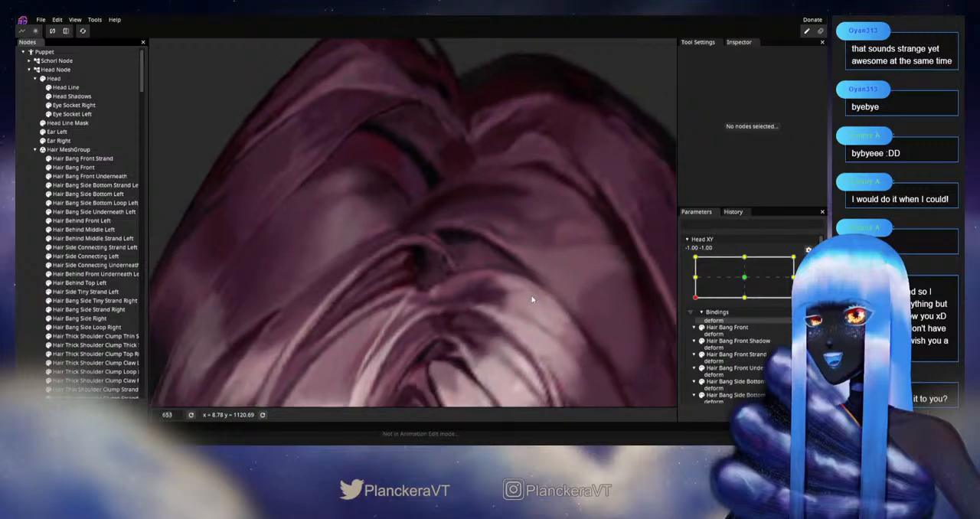
{"action": "scroll", "coordinate": [531, 296], "scroll_direction": "down", "scroll_amount": 5}
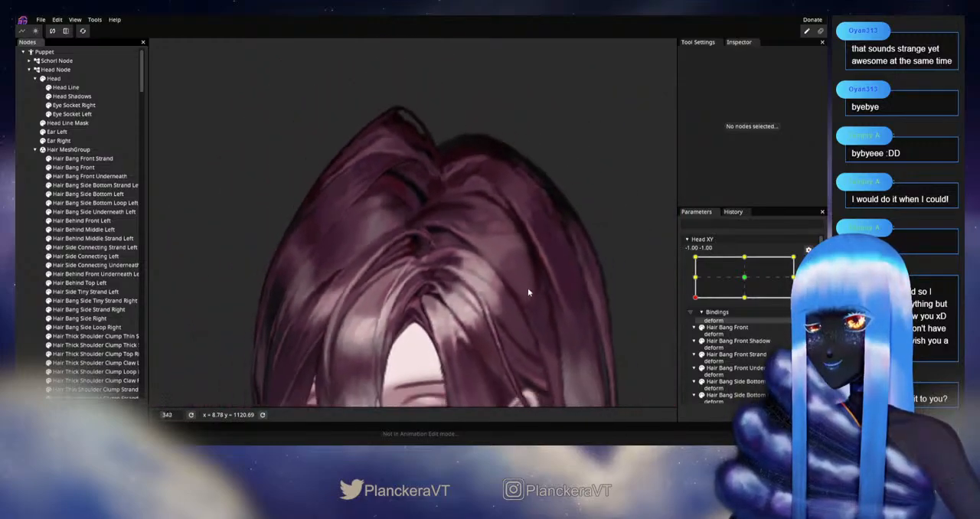
{"action": "left_click_drag", "start_coordinate": [499, 325], "coordinate": [485, 243]}
{"action": "scroll", "coordinate": [486, 247], "scroll_direction": "down", "scroll_amount": 1}
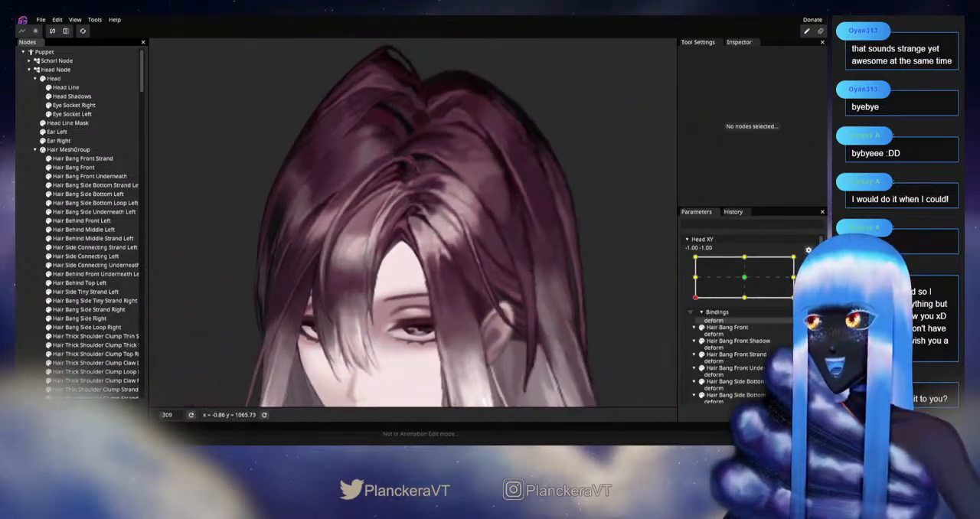
{"action": "left_click", "coordinate": [718, 312]}
{"action": "mouse_move", "coordinate": [693, 329]}
{"action": "left_mouse_down"}
{"action": "mouse_move", "coordinate": [693, 284]}
{"action": "mouse_move", "coordinate": [695, 321]}
{"action": "left_mouse_up"}
{"action": "scroll", "coordinate": [375, 280], "scroll_direction": "up", "scroll_amount": 5}
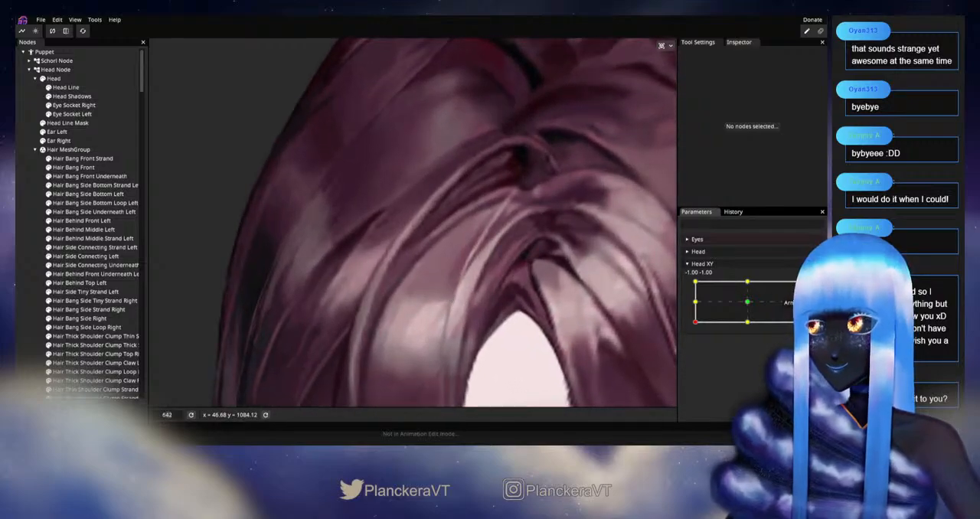
Step: Select Hair Bang Front Strand at Head XY -1.00, -1.00 and smooth the outer bend below its root arc with the size 14 Circle Brush
{"action": "left_click", "coordinate": [114, 158]}
{"action": "left_click", "coordinate": [159, 79]}
{"action": "mouse_move", "coordinate": [620, 252]}
{"action": "left_mouse_down"}
{"action": "mouse_move", "coordinate": [325, 259]}
{"action": "mouse_move", "coordinate": [571, 229]}
{"action": "left_mouse_up"}
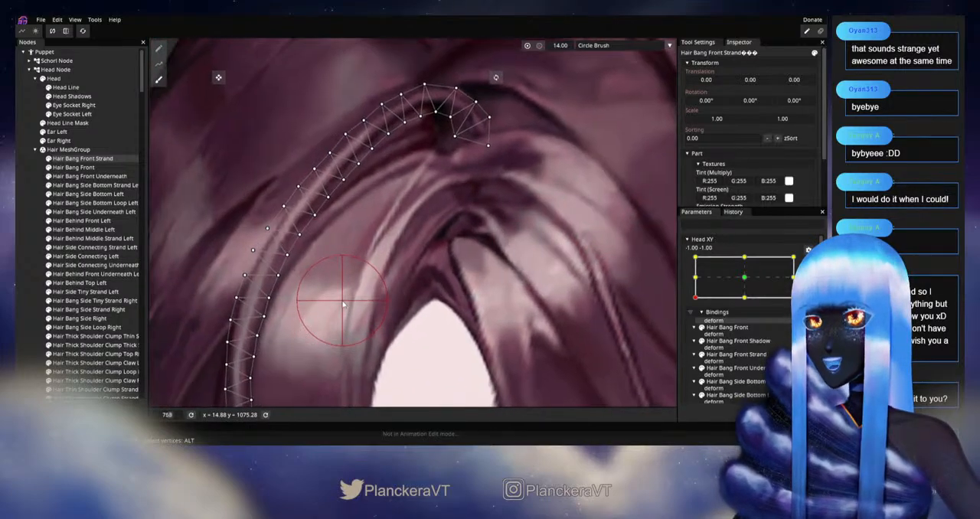
{"action": "left_click_drag", "start_coordinate": [339, 304], "coordinate": [422, 301]}
{"action": "scroll", "coordinate": [353, 245], "scroll_direction": "up", "scroll_amount": 2}
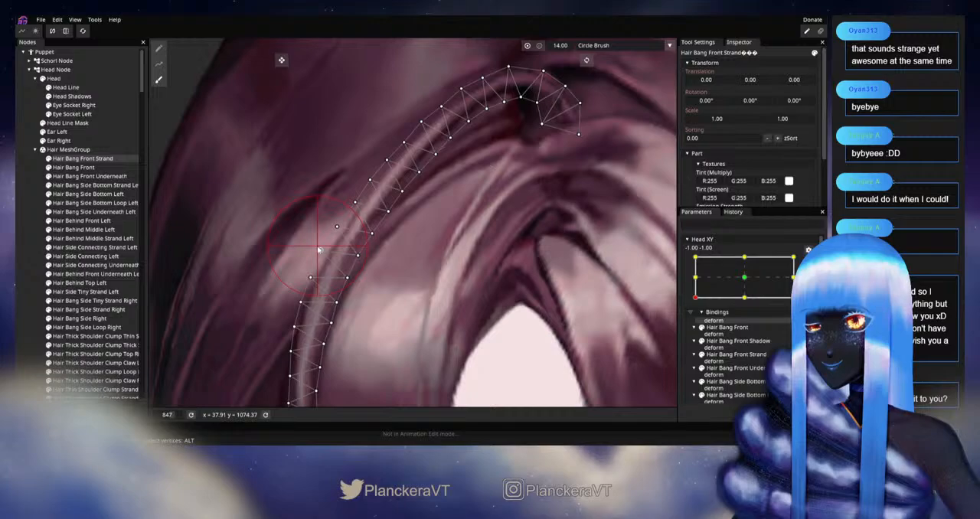
Step: Deselect the strand, disarm Head XY, and move the head around -1.00, -1.00 to examine the smoothed bend
{"action": "left_click", "coordinate": [27, 246]}
{"action": "scroll", "coordinate": [526, 318], "scroll_direction": "down", "scroll_amount": 7}
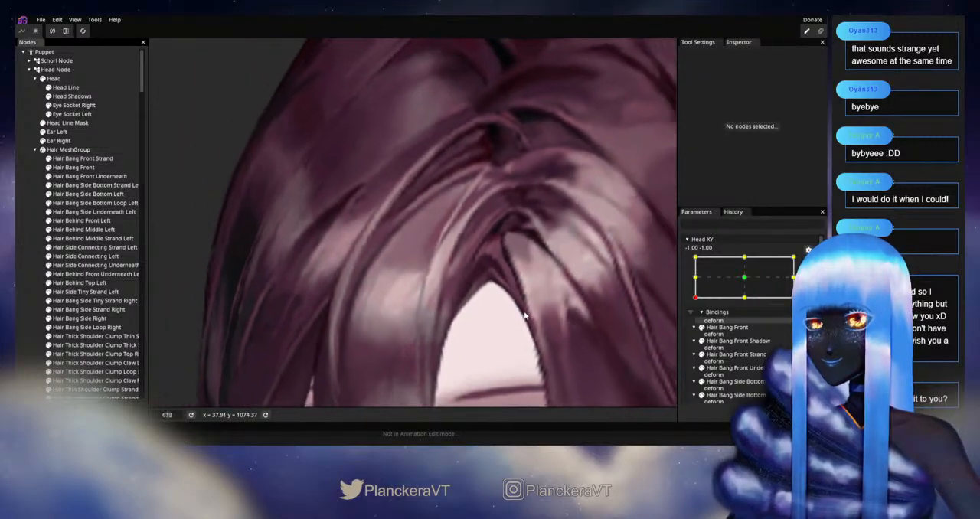
{"action": "scroll", "coordinate": [526, 320], "scroll_direction": "down", "scroll_amount": 6}
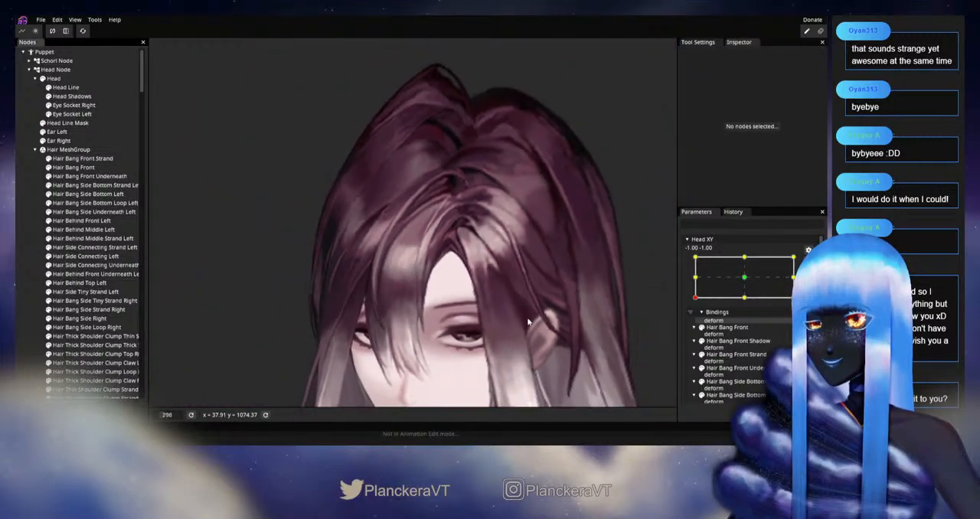
{"action": "left_click_drag", "start_coordinate": [519, 338], "coordinate": [485, 290]}
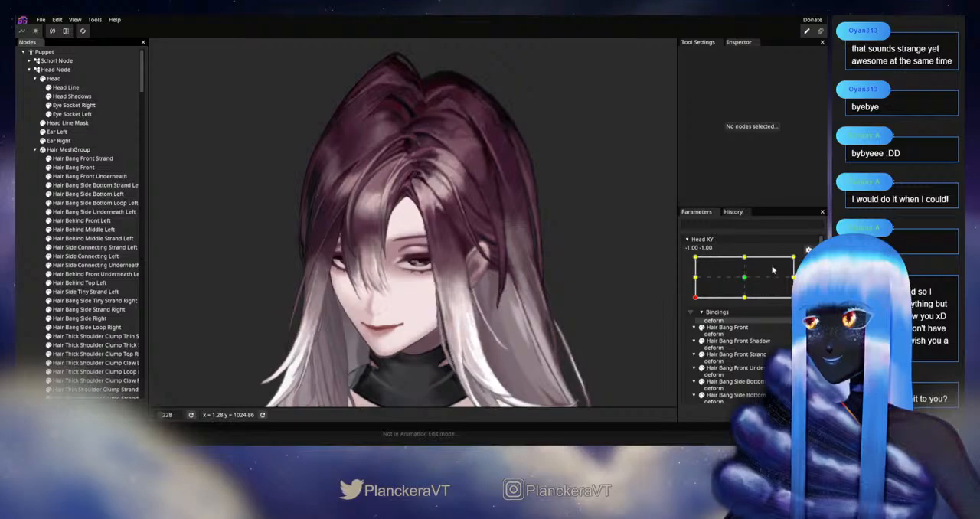
{"action": "left_click", "coordinate": [808, 262]}
{"action": "mouse_move", "coordinate": [695, 323]}
{"action": "left_mouse_down"}
{"action": "mouse_move", "coordinate": [690, 284]}
{"action": "mouse_move", "coordinate": [693, 328]}
{"action": "left_mouse_up"}
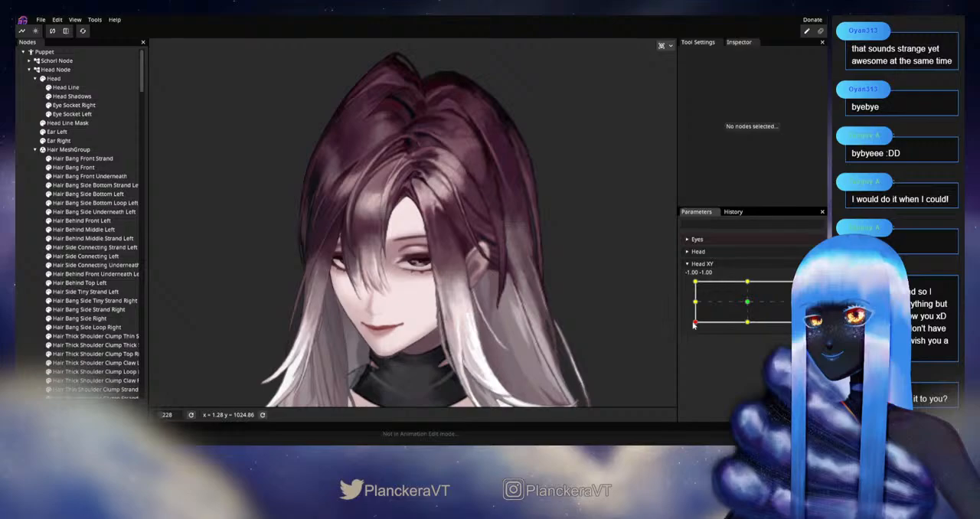
{"action": "scroll", "coordinate": [413, 250], "scroll_direction": "up", "scroll_amount": 2}
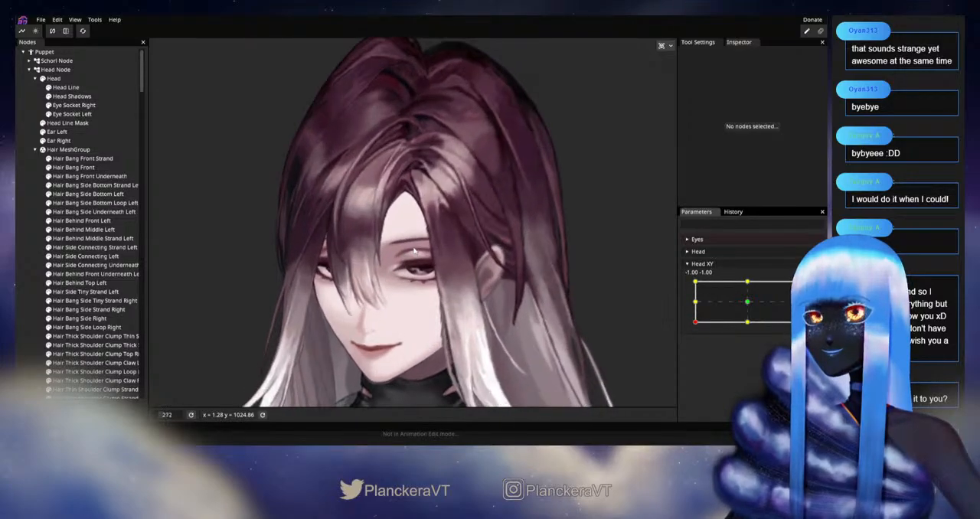
{"action": "scroll", "coordinate": [414, 251], "scroll_direction": "up", "scroll_amount": 4}
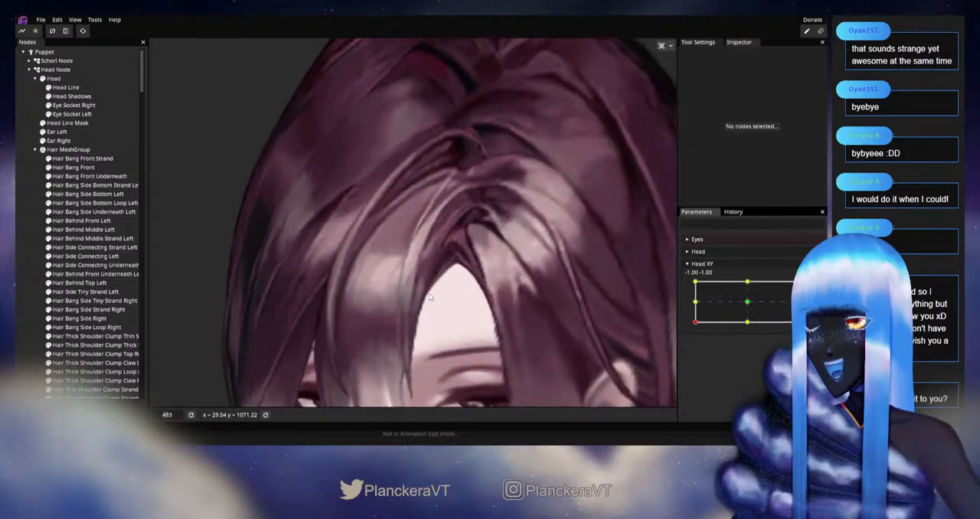
Step: Arm Head XY at -1.00, -1.00, reselect Hair Bang Front Strand, and refine individual vertices along the outer edge of its upper bend
{"action": "scroll", "coordinate": [428, 293], "scroll_direction": "up", "scroll_amount": 2}
{"action": "scroll", "coordinate": [350, 295], "scroll_direction": "up", "scroll_amount": 2}
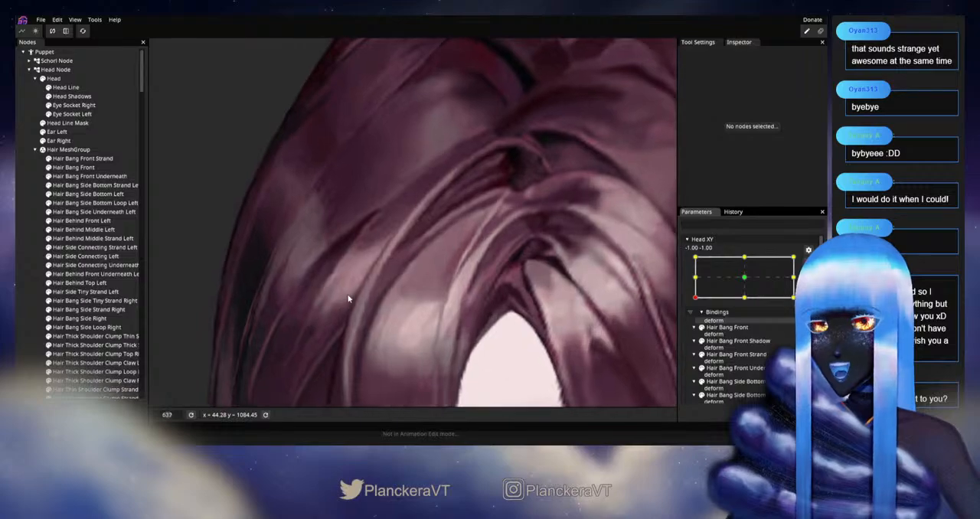
{"action": "left_click", "coordinate": [378, 290]}
{"action": "scroll", "coordinate": [378, 290], "scroll_direction": "up", "scroll_amount": 2}
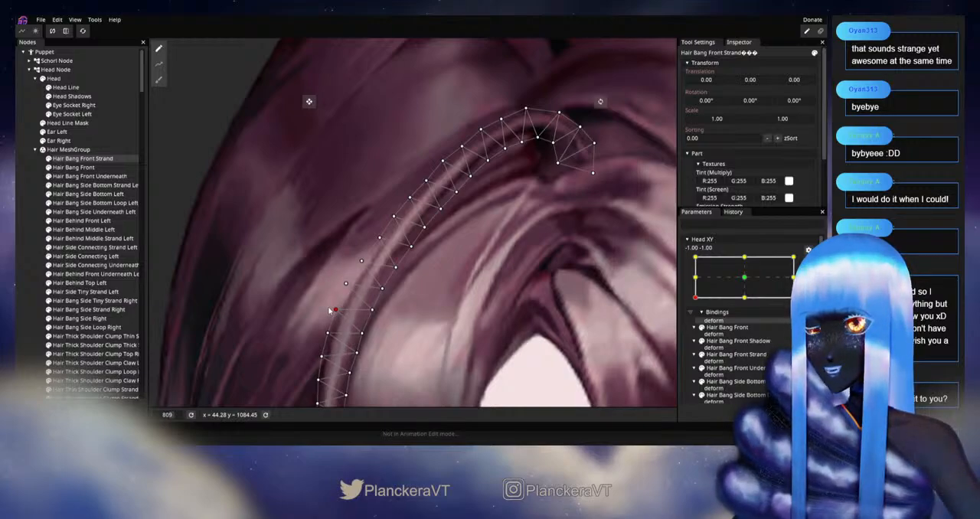
{"action": "left_click_drag", "start_coordinate": [329, 310], "coordinate": [350, 275]}
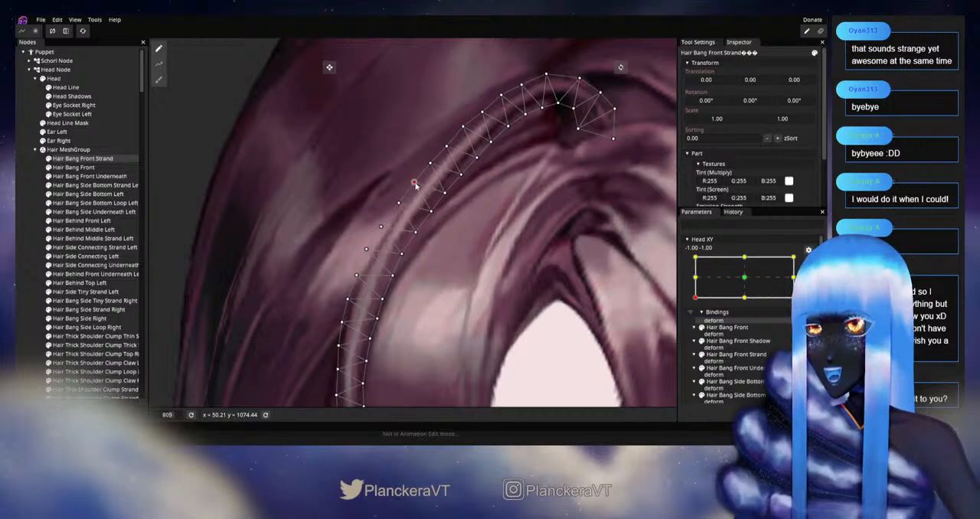
Step: Deselect the strand, disarm Head XY, and move the head around -1.00, -1.00 to examine the bang's outer edge
{"action": "left_click", "coordinate": [23, 310]}
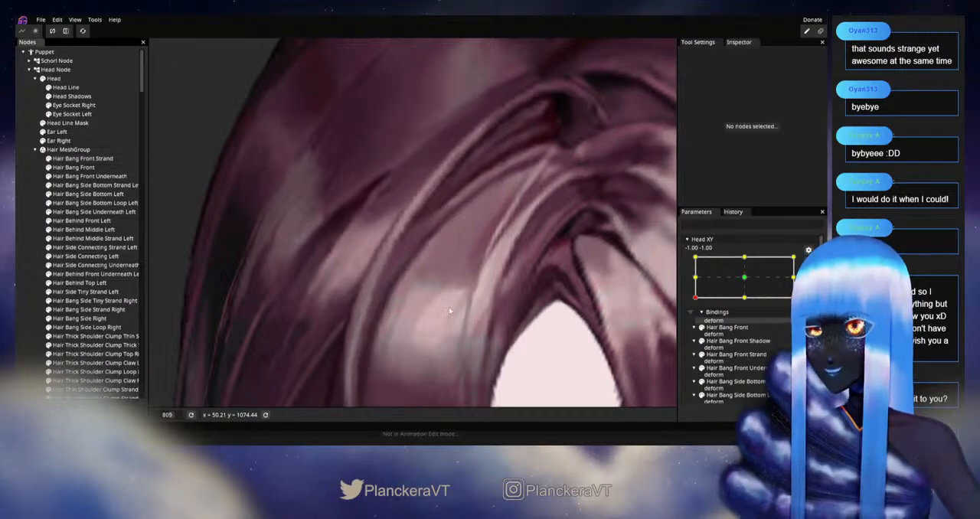
{"action": "scroll", "coordinate": [490, 323], "scroll_direction": "down", "scroll_amount": 5}
{"action": "scroll", "coordinate": [516, 322], "scroll_direction": "down", "scroll_amount": 10}
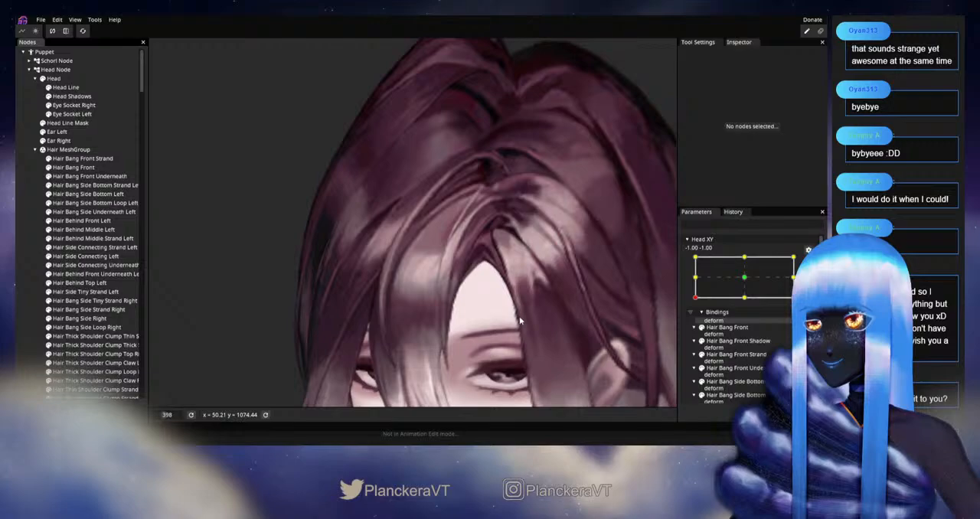
{"action": "scroll", "coordinate": [521, 322], "scroll_direction": "down", "scroll_amount": 3}
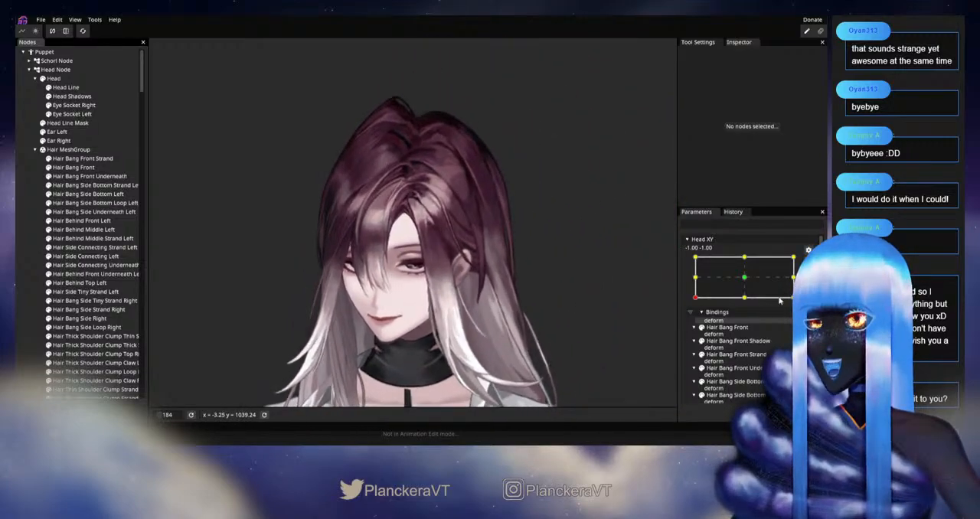
{"action": "left_click", "coordinate": [808, 263]}
{"action": "mouse_move", "coordinate": [695, 325]}
{"action": "left_mouse_down"}
{"action": "mouse_move", "coordinate": [692, 283]}
{"action": "mouse_move", "coordinate": [694, 322]}
{"action": "left_mouse_up"}
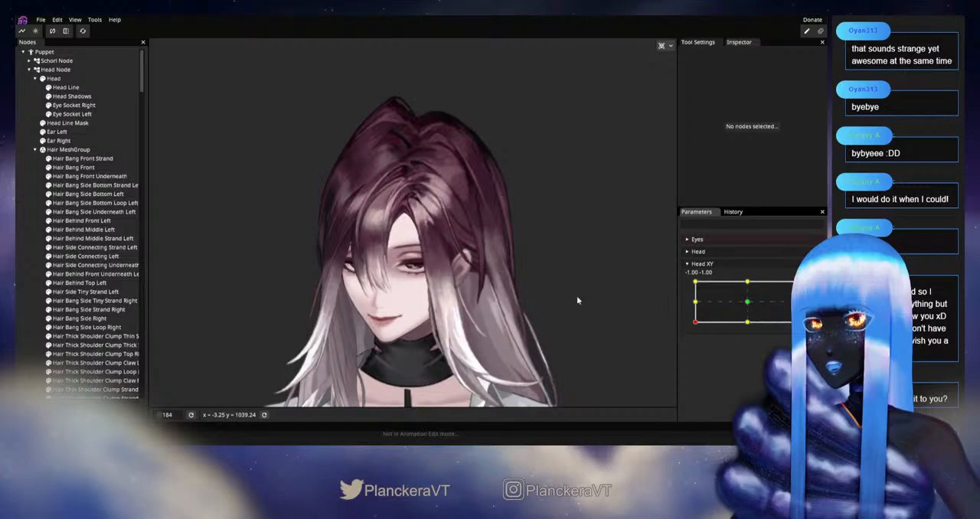
{"action": "scroll", "coordinate": [411, 251], "scroll_direction": "up", "scroll_amount": 3}
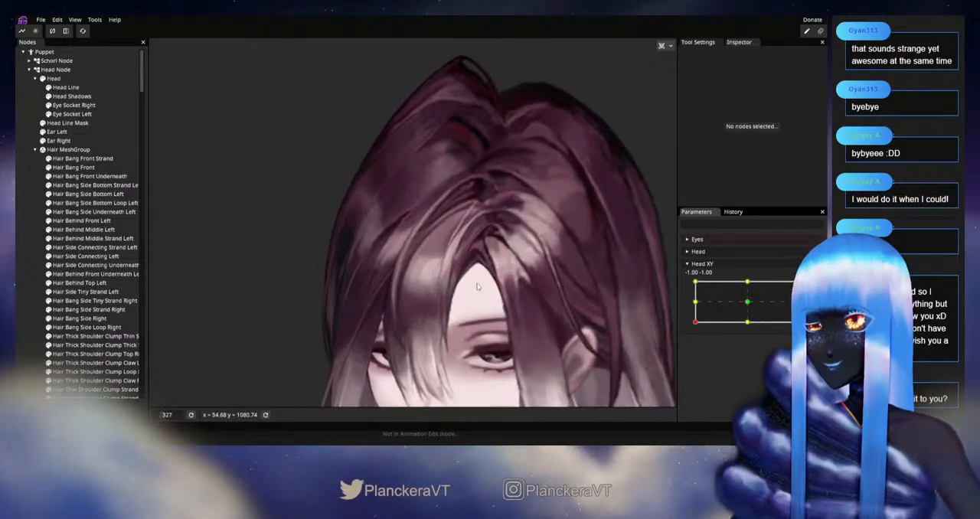
{"action": "scroll", "coordinate": [529, 286], "scroll_direction": "up", "scroll_amount": 2}
Step: Arm Head XY at -1.00, -1.00, reselect Hair Bang Front Strand, and reshape its upper bend using the Circle Brush at size 20
{"action": "left_click", "coordinate": [814, 287]}
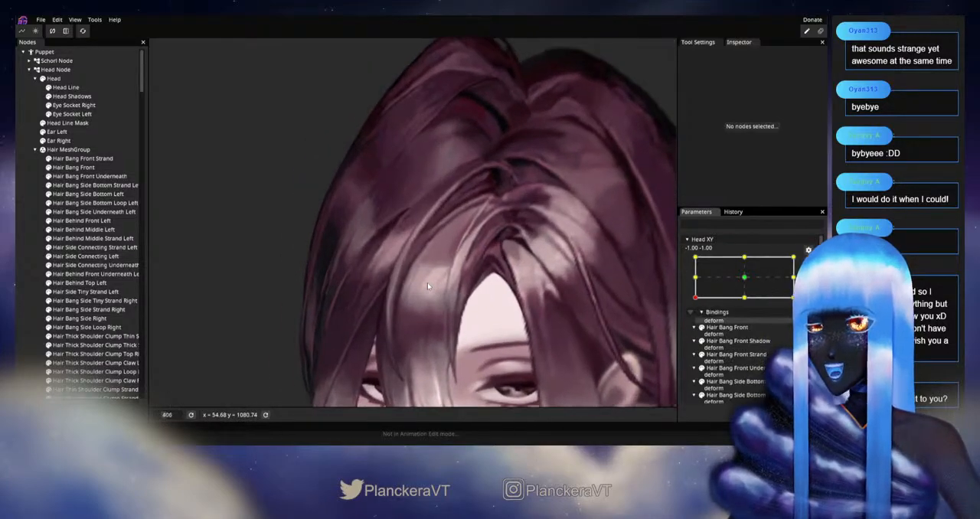
{"action": "left_click", "coordinate": [63, 159]}
{"action": "scroll", "coordinate": [238, 191], "scroll_direction": "up", "scroll_amount": 3}
{"action": "left_click", "coordinate": [159, 84]}
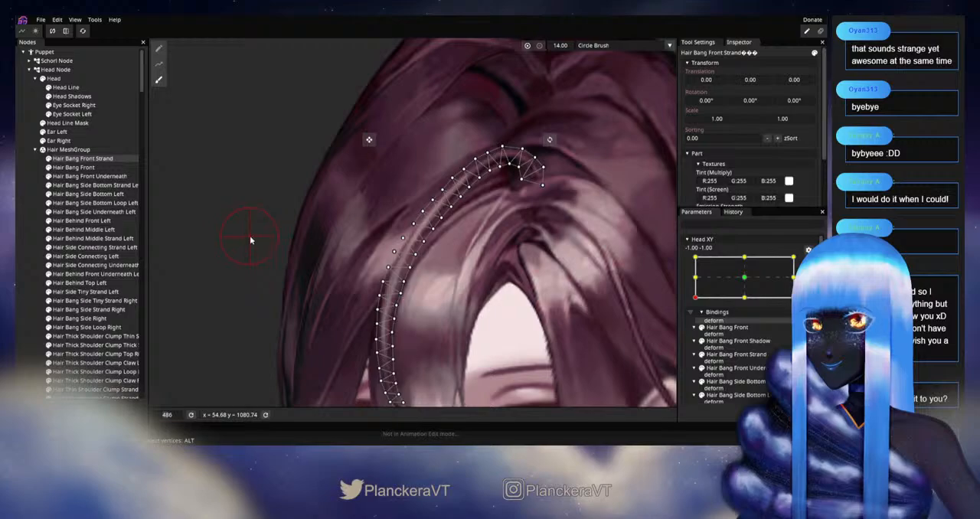
{"action": "scroll", "coordinate": [252, 241], "scroll_direction": "up", "scroll_amount": 1}
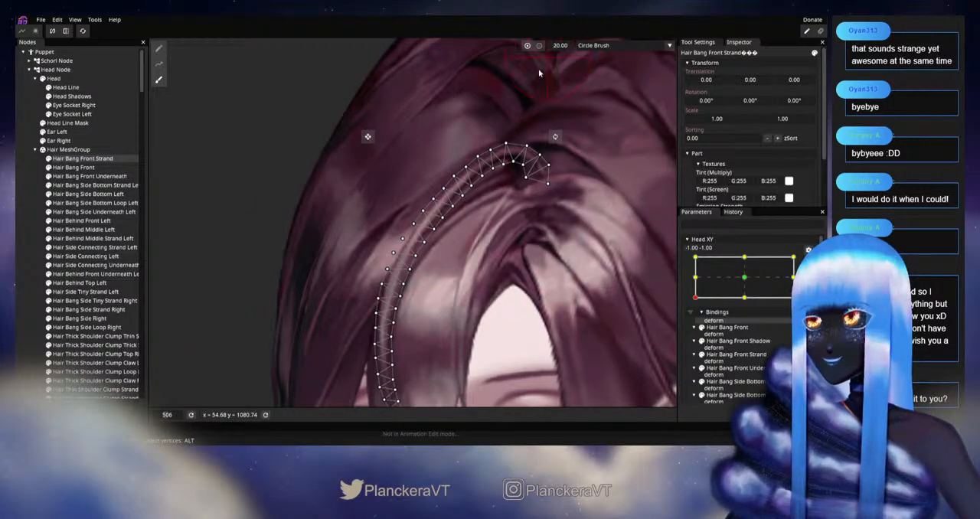
{"action": "scroll", "coordinate": [409, 237], "scroll_direction": "up", "scroll_amount": 3}
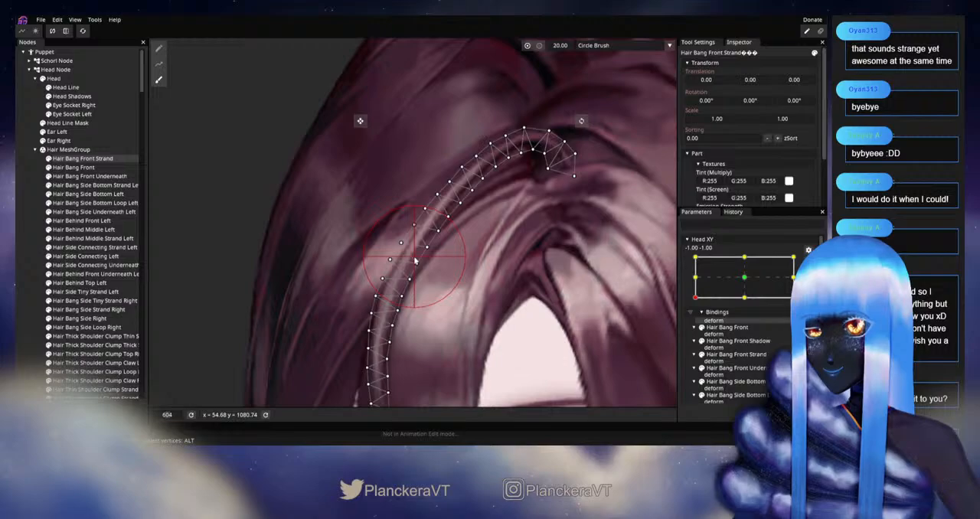
Step: Deselect the strand, disarm Head XY, and move the head near -1.00, -1.00 to examine the brushed upper bend
{"action": "left_click", "coordinate": [25, 283]}
{"action": "scroll", "coordinate": [475, 333], "scroll_direction": "down", "scroll_amount": 8}
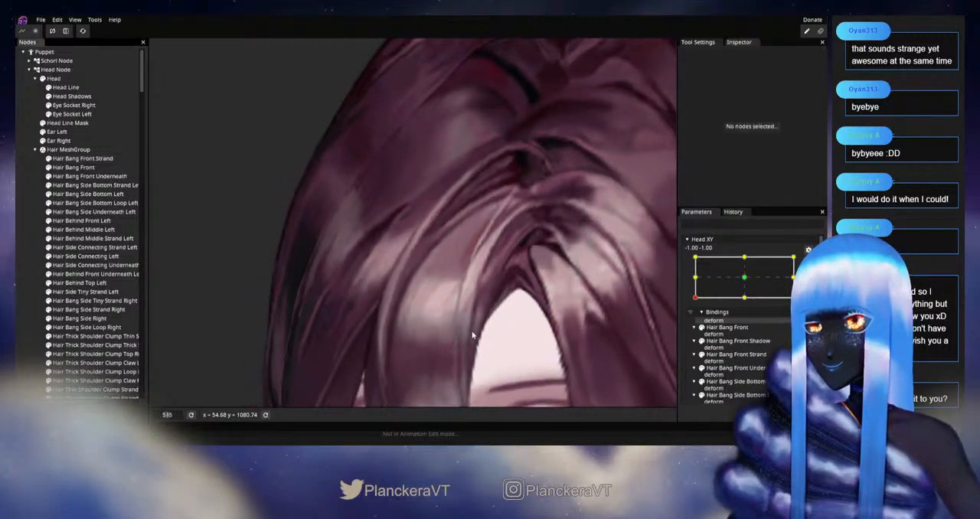
{"action": "scroll", "coordinate": [476, 333], "scroll_direction": "down", "scroll_amount": 6}
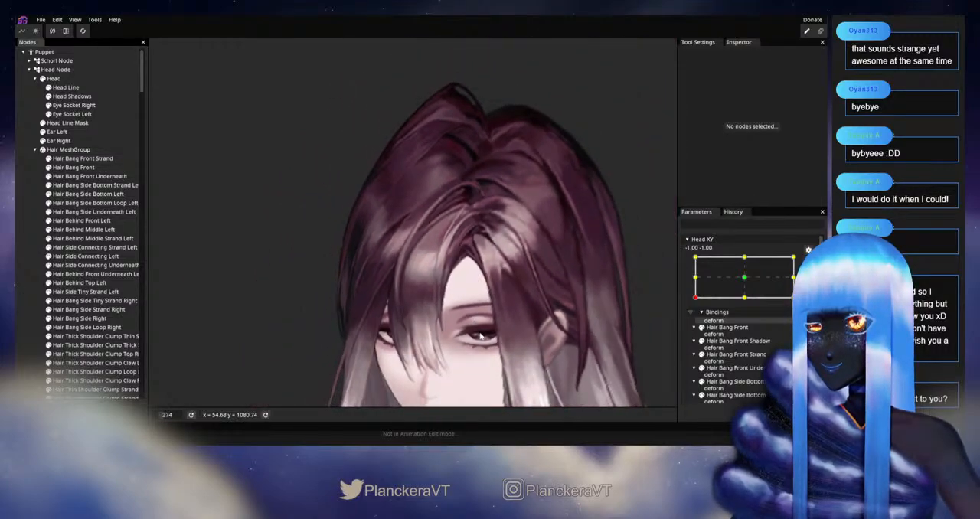
{"action": "left_click", "coordinate": [808, 262]}
{"action": "mouse_move", "coordinate": [695, 323]}
{"action": "left_mouse_down"}
{"action": "mouse_move", "coordinate": [691, 282]}
{"action": "mouse_move", "coordinate": [689, 327]}
{"action": "mouse_move", "coordinate": [693, 306]}
{"action": "mouse_move", "coordinate": [695, 321]}
{"action": "left_mouse_up"}
{"action": "scroll", "coordinate": [466, 228], "scroll_direction": "up", "scroll_amount": 7}
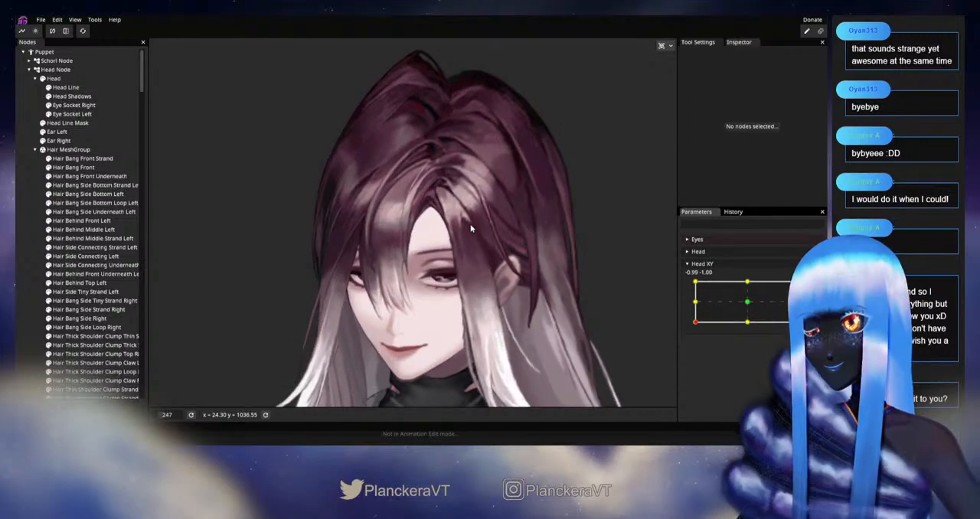
{"action": "scroll", "coordinate": [462, 216], "scroll_direction": "up", "scroll_amount": 5}
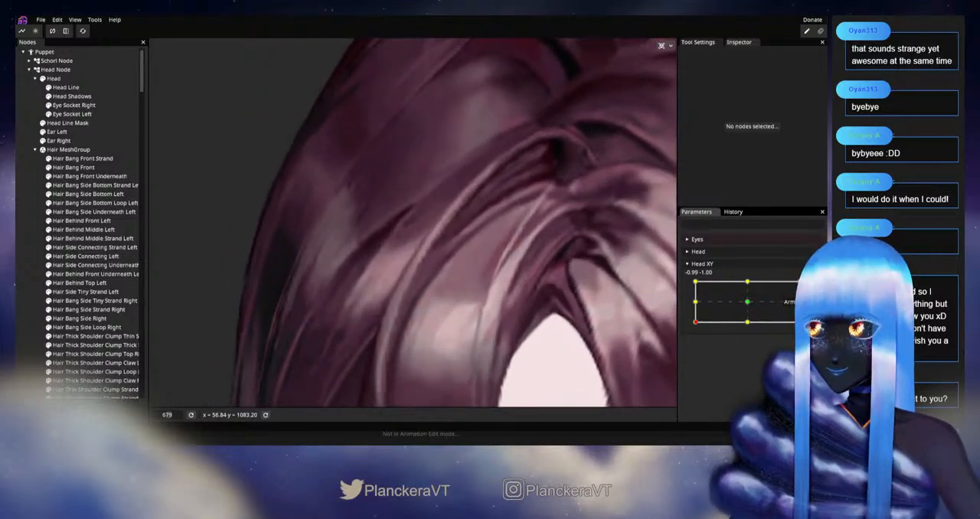
Step: Arm Head XY at -1.00, -1.00 and adjust single vertices on Hair Bang Front Strand's outer edge between its root arc and bend
{"action": "scroll", "coordinate": [442, 311], "scroll_direction": "up", "scroll_amount": 2}
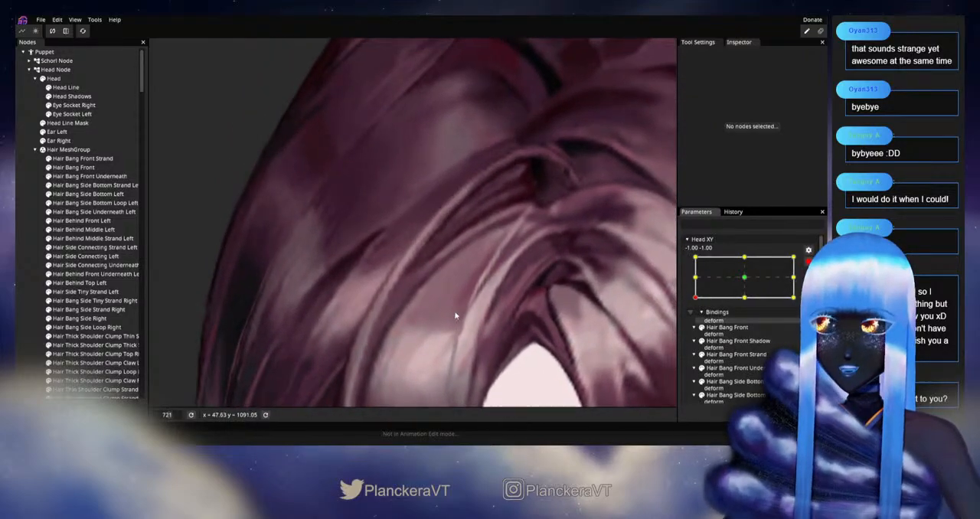
{"action": "left_click", "coordinate": [377, 288]}
{"action": "scroll", "coordinate": [376, 290], "scroll_direction": "up", "scroll_amount": 2}
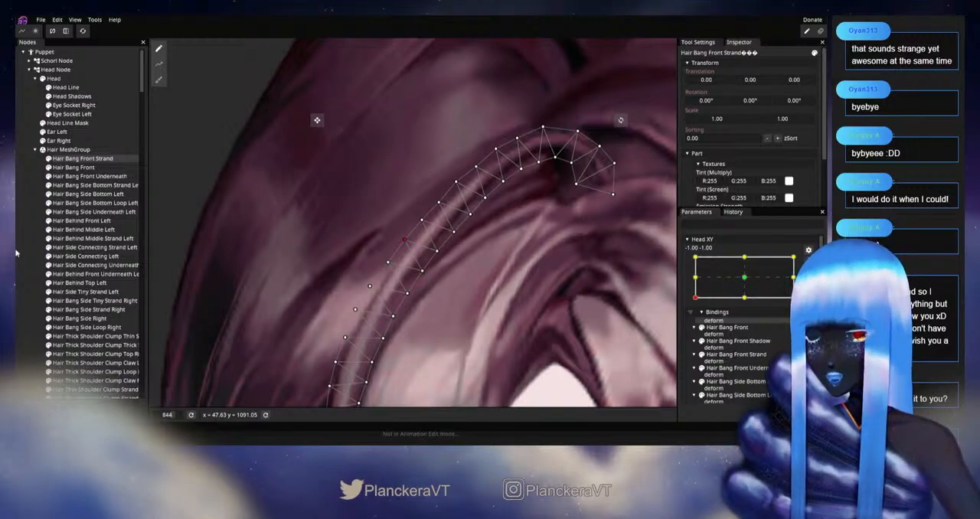
Step: Deselect the strand, disarm Head XY, and sweep the head between -1.00, -1.00 and -1.00, -0.10 to examine the bangs
{"action": "left_click", "coordinate": [35, 265]}
{"action": "scroll", "coordinate": [457, 311], "scroll_direction": "down", "scroll_amount": 3}
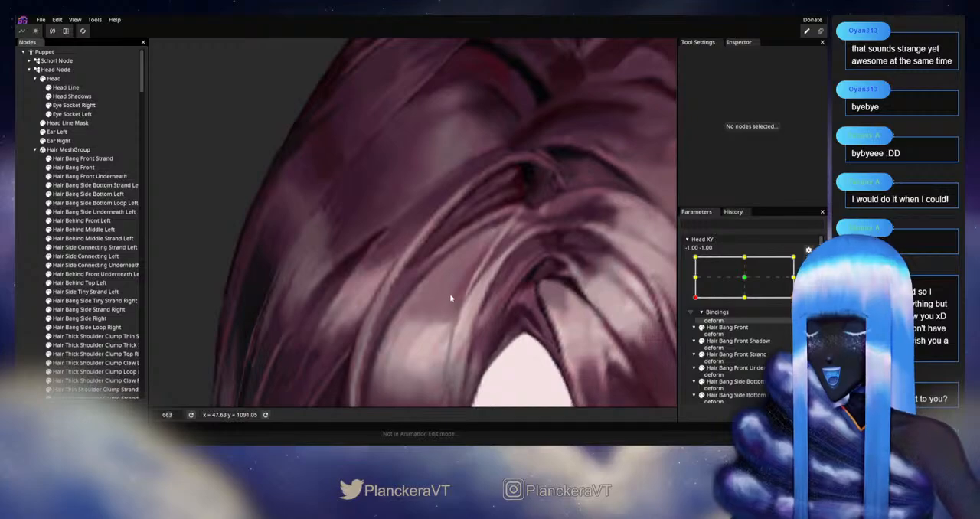
{"action": "scroll", "coordinate": [450, 298], "scroll_direction": "down", "scroll_amount": 8}
{"action": "scroll", "coordinate": [481, 268], "scroll_direction": "down", "scroll_amount": 3}
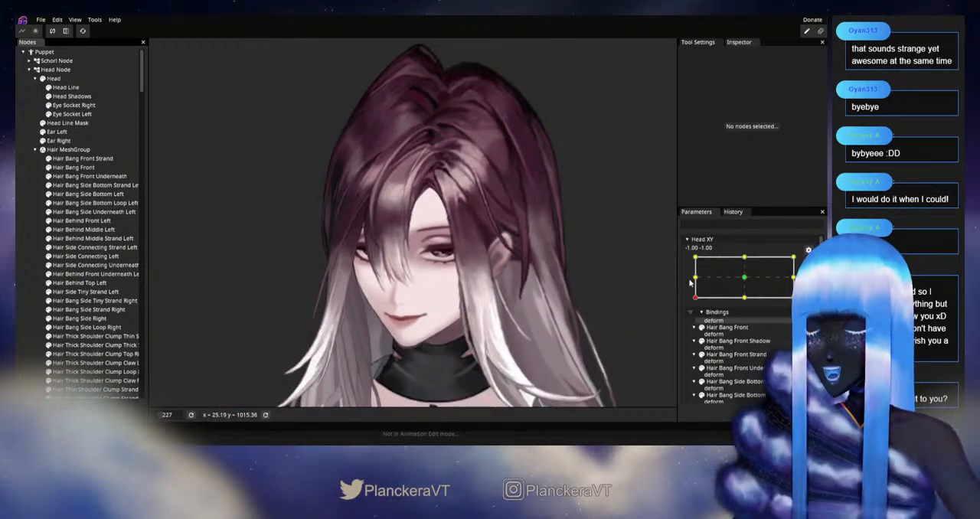
{"action": "left_click", "coordinate": [808, 263]}
{"action": "mouse_move", "coordinate": [695, 324]}
{"action": "left_mouse_down"}
{"action": "mouse_move", "coordinate": [694, 283]}
{"action": "mouse_move", "coordinate": [694, 323]}
{"action": "left_mouse_up"}
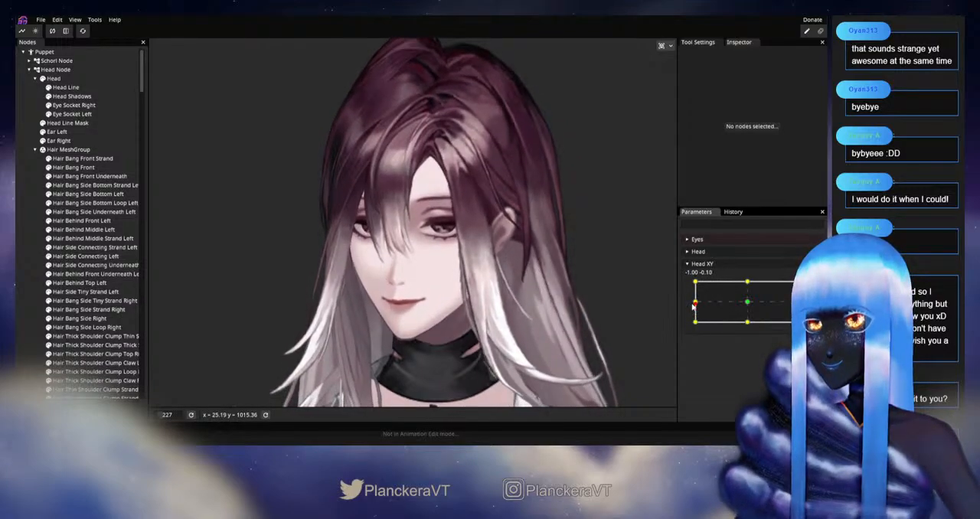
{"action": "mouse_move", "coordinate": [694, 322]}
{"action": "left_mouse_down"}
{"action": "mouse_move", "coordinate": [692, 311]}
{"action": "mouse_move", "coordinate": [695, 322]}
{"action": "left_mouse_up"}
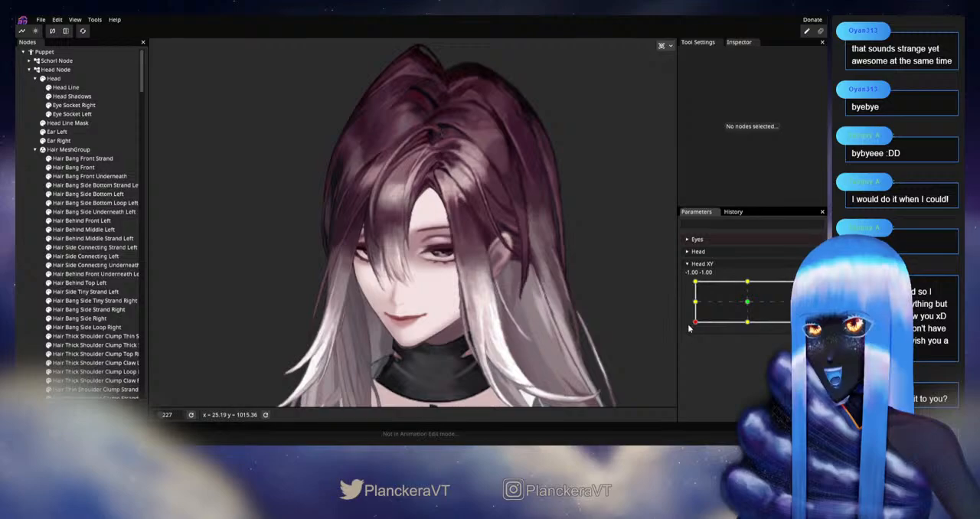
{"action": "scroll", "coordinate": [419, 214], "scroll_direction": "up", "scroll_amount": 5}
{"action": "scroll", "coordinate": [419, 217], "scroll_direction": "up", "scroll_amount": 5}
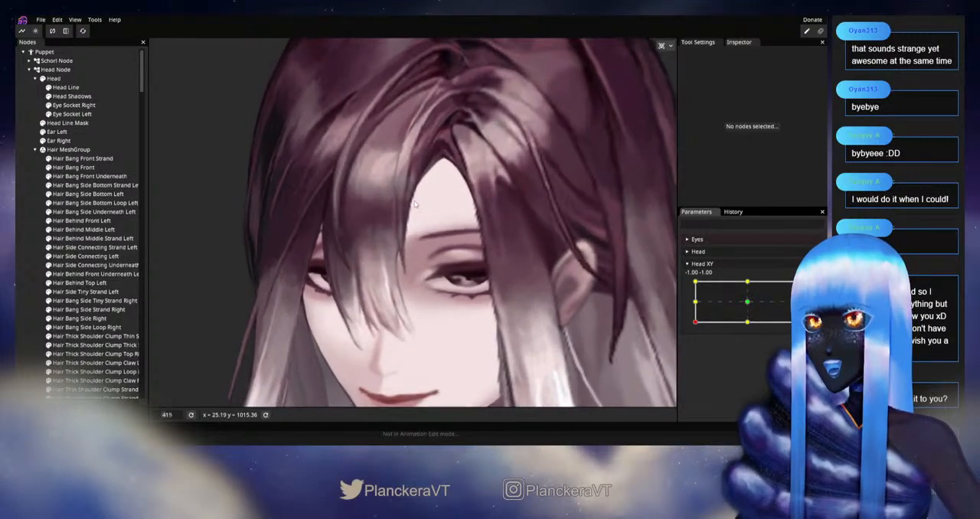
{"action": "scroll", "coordinate": [465, 283], "scroll_direction": "up", "scroll_amount": 2}
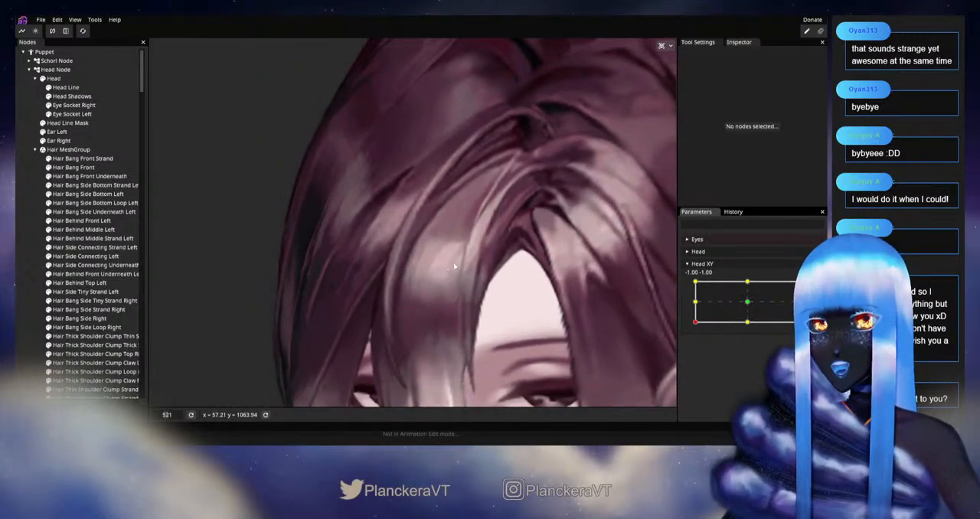
Step: Select Hair Bang Front Strand, arm Head XY at -1.00, -1.00, and adjust vertices on the strand's inner edge around the bend
{"action": "left_click", "coordinate": [92, 158]}
{"action": "scroll", "coordinate": [490, 267], "scroll_direction": "up", "scroll_amount": 2}
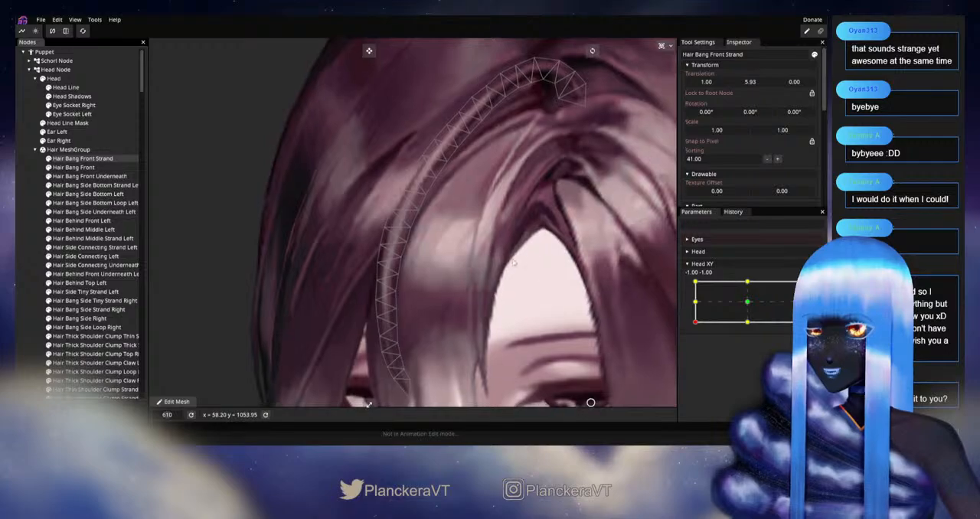
{"action": "mouse_move", "coordinate": [690, 322]}
{"action": "left_mouse_down"}
{"action": "mouse_move", "coordinate": [693, 303]}
{"action": "mouse_move", "coordinate": [688, 326]}
{"action": "left_mouse_up"}
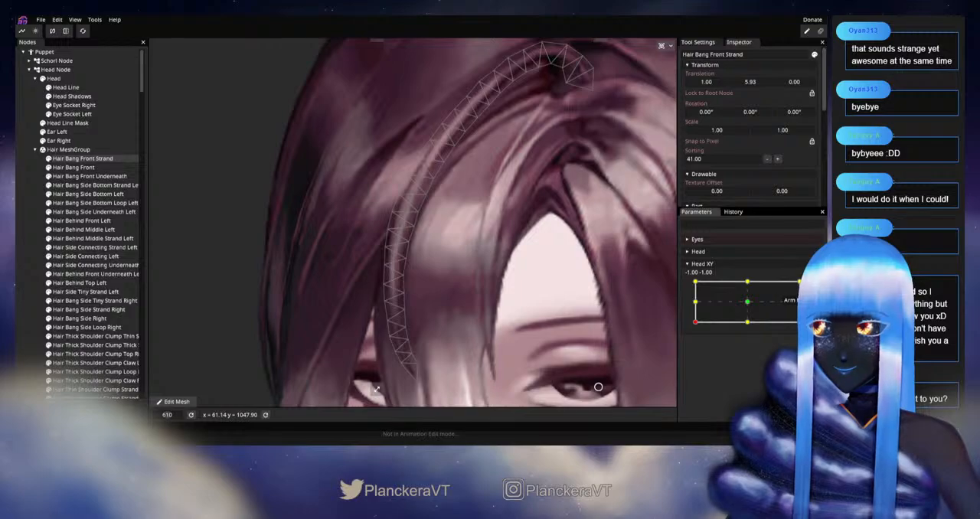
{"action": "left_click", "coordinate": [815, 287]}
{"action": "scroll", "coordinate": [437, 261], "scroll_direction": "up", "scroll_amount": 3}
{"action": "left_click", "coordinate": [414, 228]}
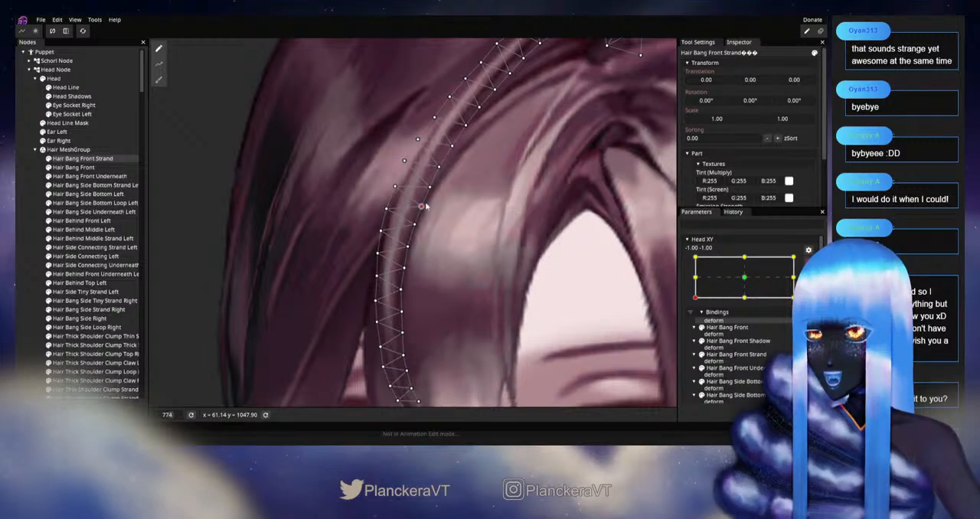
Step: Deselect the strand, disarm Head XY, and move the head slightly around -1.00, -1.00 to examine the strand's inner edge
{"action": "left_click", "coordinate": [31, 261]}
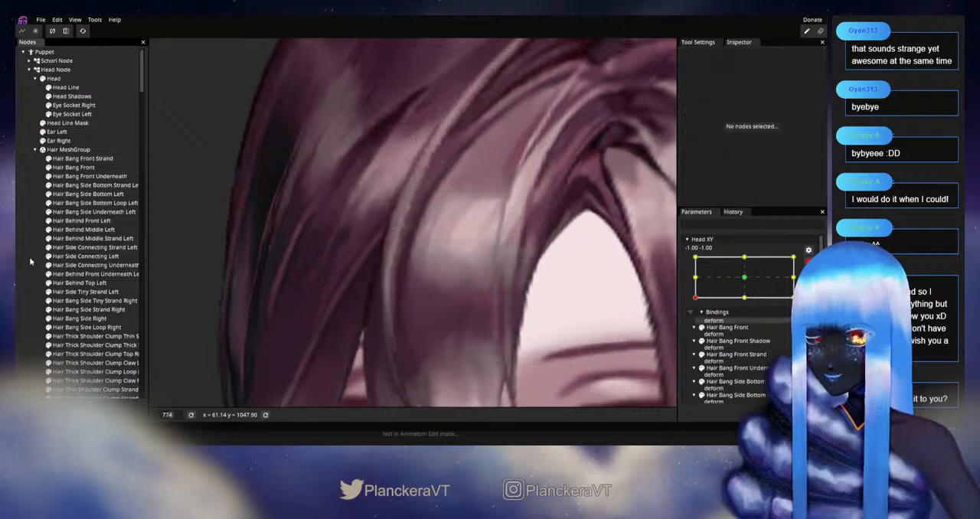
{"action": "scroll", "coordinate": [505, 292], "scroll_direction": "down", "scroll_amount": 2}
{"action": "scroll", "coordinate": [527, 297], "scroll_direction": "down", "scroll_amount": 5}
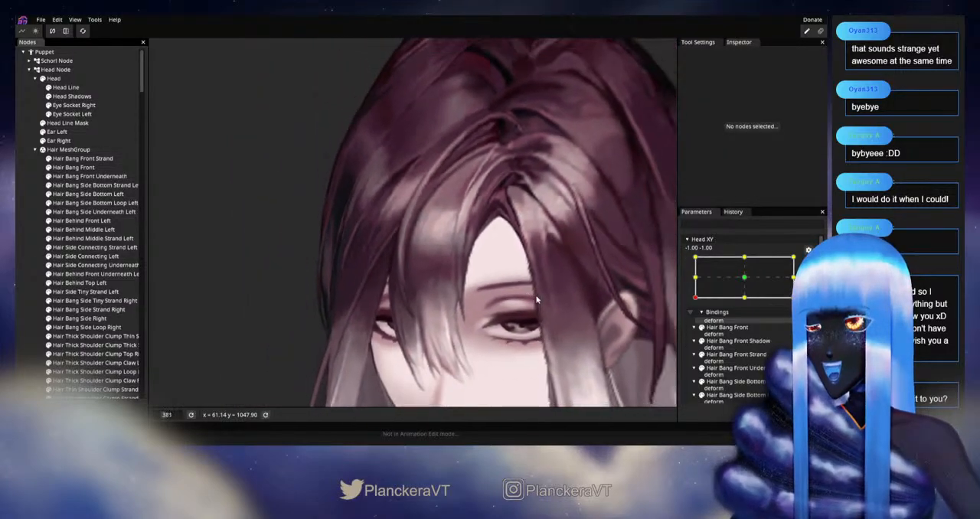
{"action": "scroll", "coordinate": [543, 310], "scroll_direction": "down", "scroll_amount": 1}
{"action": "left_click_drag", "start_coordinate": [542, 310], "coordinate": [517, 290]}
{"action": "left_click", "coordinate": [808, 263]}
{"action": "mouse_move", "coordinate": [695, 325]}
{"action": "left_mouse_down"}
{"action": "mouse_move", "coordinate": [688, 306]}
{"action": "mouse_move", "coordinate": [685, 322]}
{"action": "mouse_move", "coordinate": [686, 304]}
{"action": "mouse_move", "coordinate": [693, 321]}
{"action": "left_mouse_up"}
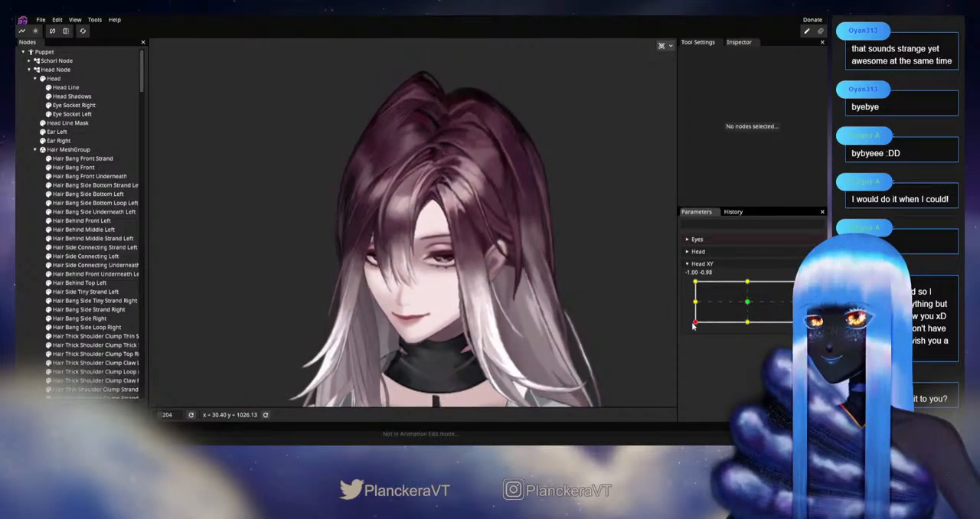
{"action": "scroll", "coordinate": [429, 261], "scroll_direction": "up", "scroll_amount": 5}
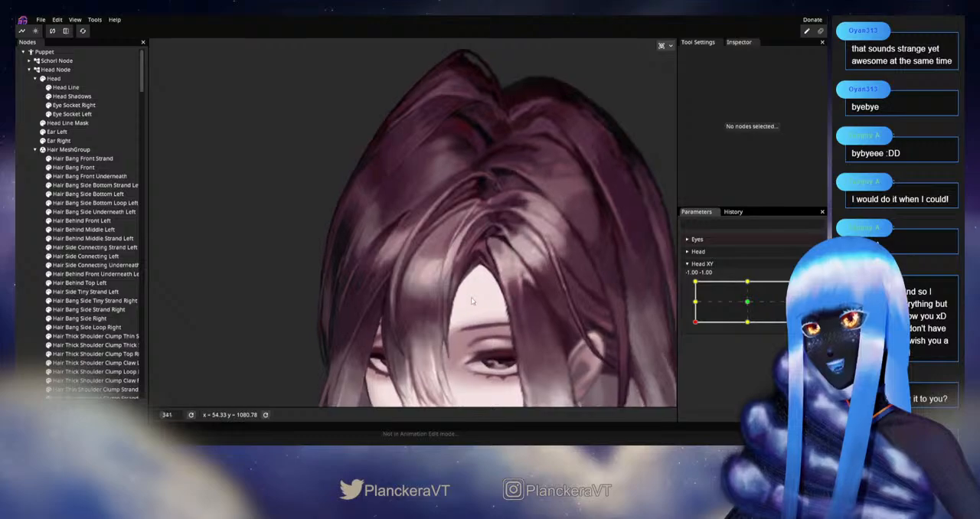
{"action": "mouse_move", "coordinate": [694, 322]}
{"action": "left_mouse_down"}
{"action": "mouse_move", "coordinate": [691, 302]}
{"action": "mouse_move", "coordinate": [694, 320]}
{"action": "left_mouse_up"}
Step: Arm Head XY at -1.00, -1.00, select Hair Bang Front, and adjust vertices along the outer side of its upper section
{"action": "left_click", "coordinate": [808, 290]}
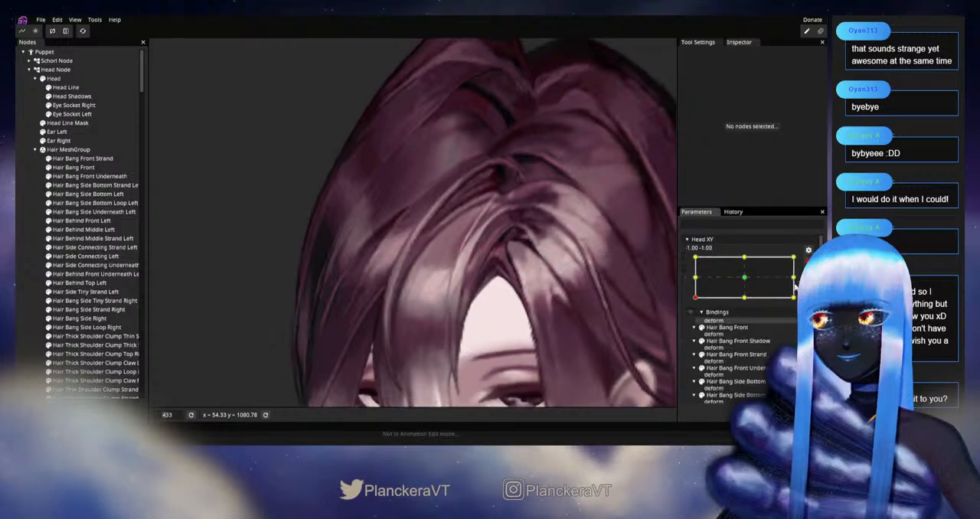
{"action": "scroll", "coordinate": [413, 239], "scroll_direction": "up", "scroll_amount": 2}
{"action": "left_click", "coordinate": [74, 165]}
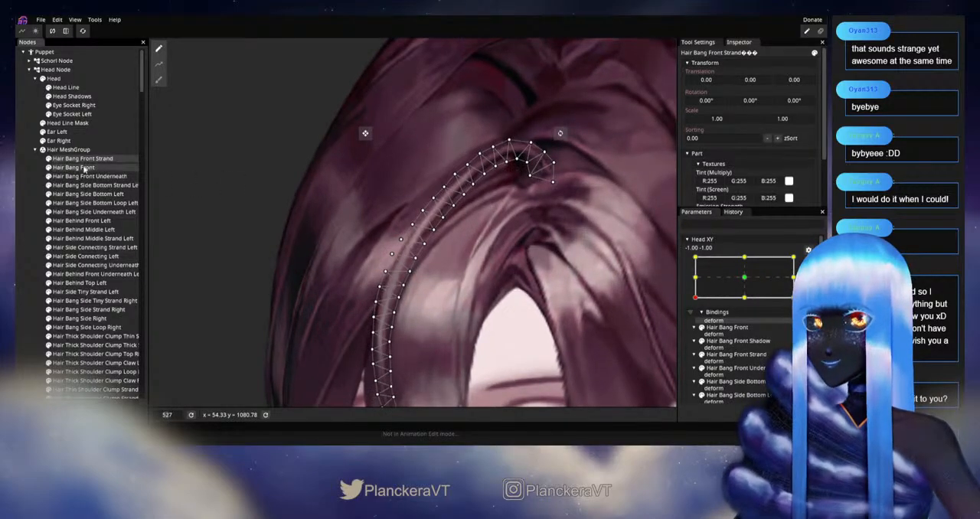
{"action": "scroll", "coordinate": [479, 247], "scroll_direction": "up", "scroll_amount": 3}
{"action": "scroll", "coordinate": [479, 247], "scroll_direction": "up", "scroll_amount": 3}
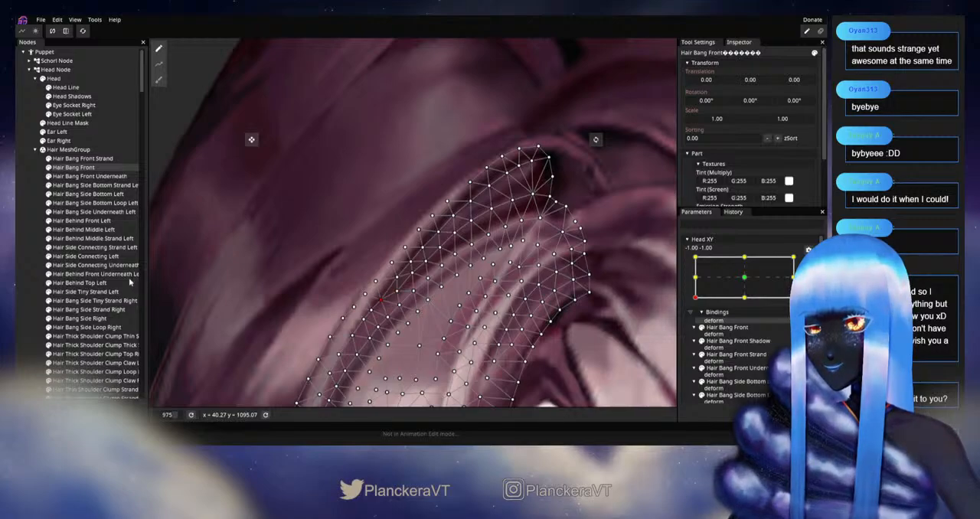
Step: Deselect Hair Bang Front, disarm Head XY, and move the head near -1.00, -1.00 to examine where the bangs meet the strand
{"action": "left_click", "coordinate": [32, 296]}
{"action": "scroll", "coordinate": [487, 277], "scroll_direction": "down", "scroll_amount": 1}
{"action": "scroll", "coordinate": [487, 277], "scroll_direction": "down", "scroll_amount": 5}
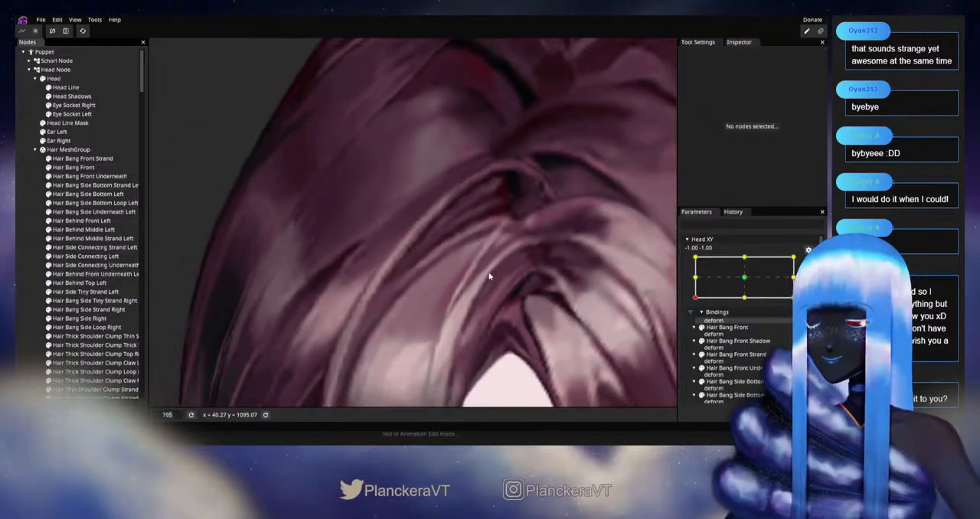
{"action": "scroll", "coordinate": [491, 284], "scroll_direction": "down", "scroll_amount": 3}
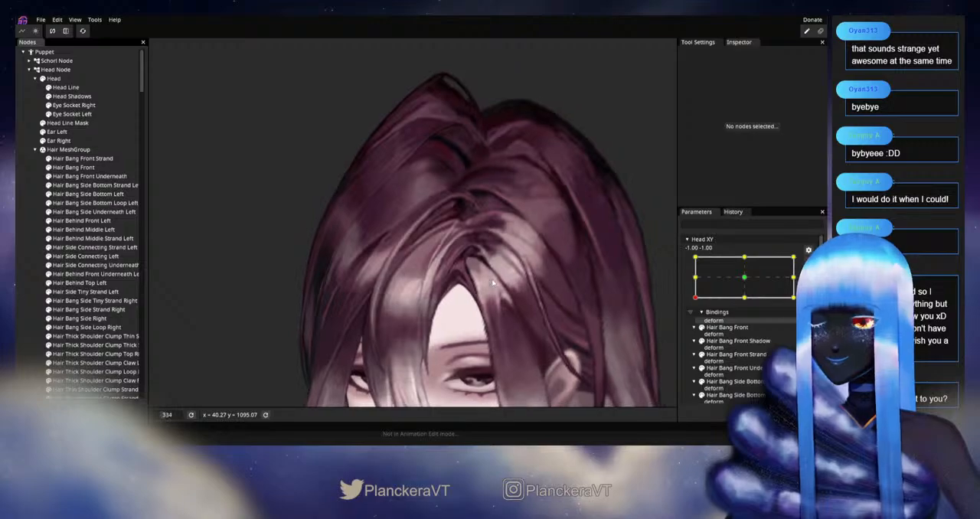
{"action": "scroll", "coordinate": [518, 265], "scroll_direction": "down", "scroll_amount": 1}
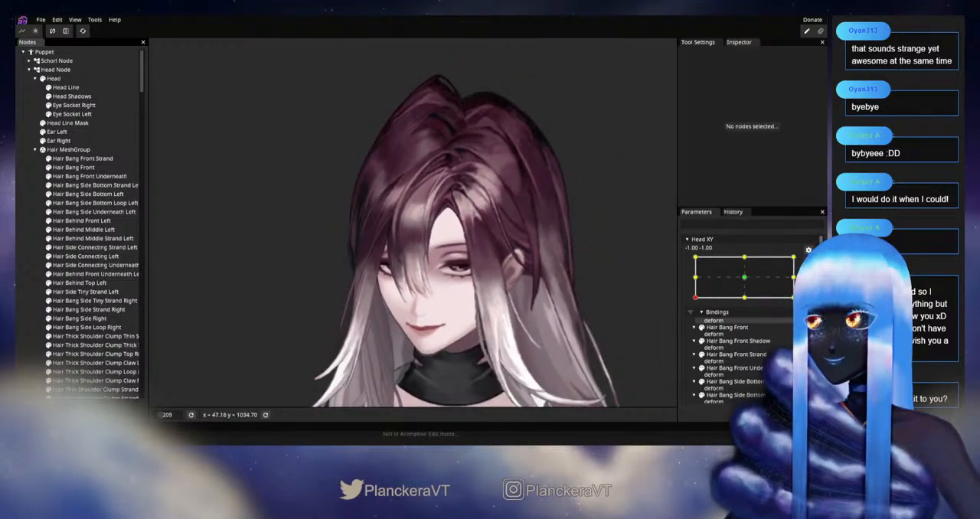
{"action": "left_click", "coordinate": [727, 311]}
{"action": "left_click_drag", "start_coordinate": [694, 325], "coordinate": [673, 322]}
{"action": "scroll", "coordinate": [469, 222], "scroll_direction": "up", "scroll_amount": 5}
{"action": "left_click_drag", "start_coordinate": [469, 222], "coordinate": [435, 317]}
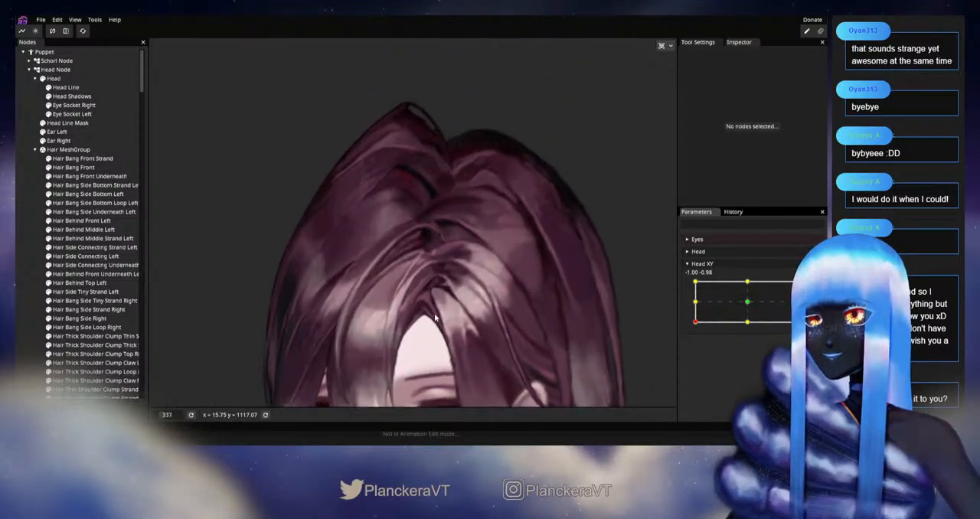
{"action": "scroll", "coordinate": [435, 317], "scroll_direction": "up", "scroll_amount": 3}
Step: Select Hair Bang Front, arm Head XY at -1.00, -1.00, and adjust single vertices in the middle of its upper section
{"action": "left_click", "coordinate": [342, 279]}
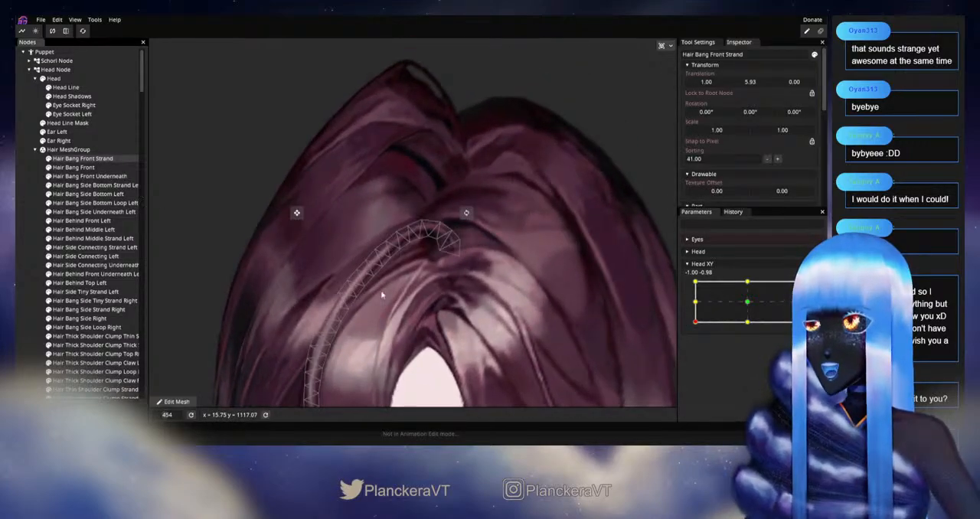
{"action": "scroll", "coordinate": [390, 289], "scroll_direction": "up", "scroll_amount": 2}
{"action": "left_click", "coordinate": [86, 169]}
{"action": "scroll", "coordinate": [440, 327], "scroll_direction": "up", "scroll_amount": 1}
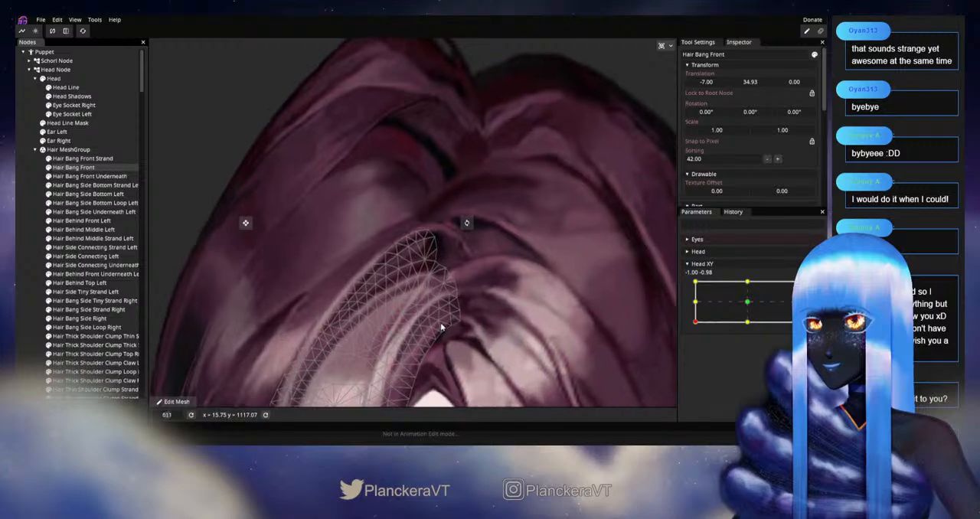
{"action": "scroll", "coordinate": [501, 265], "scroll_direction": "up", "scroll_amount": 3}
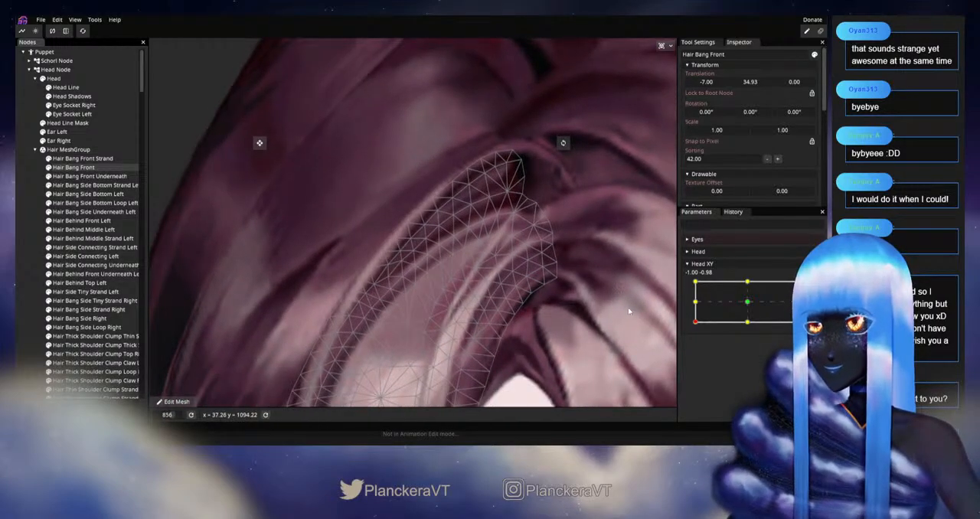
{"action": "mouse_move", "coordinate": [690, 325]}
{"action": "left_mouse_down"}
{"action": "mouse_move", "coordinate": [695, 303]}
{"action": "mouse_move", "coordinate": [692, 323]}
{"action": "left_mouse_up"}
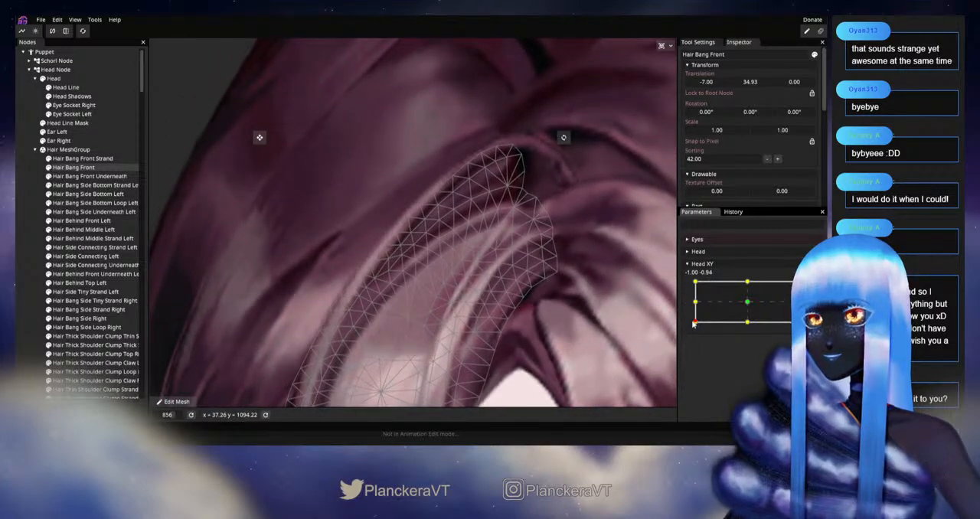
{"action": "left_click", "coordinate": [808, 286]}
{"action": "scroll", "coordinate": [429, 277], "scroll_direction": "up", "scroll_amount": 3}
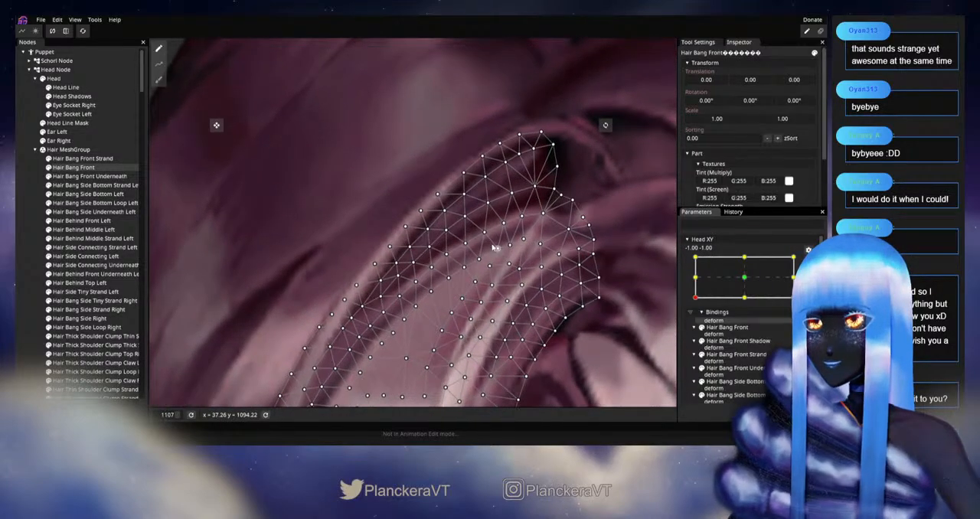
{"action": "left_click", "coordinate": [490, 235]}
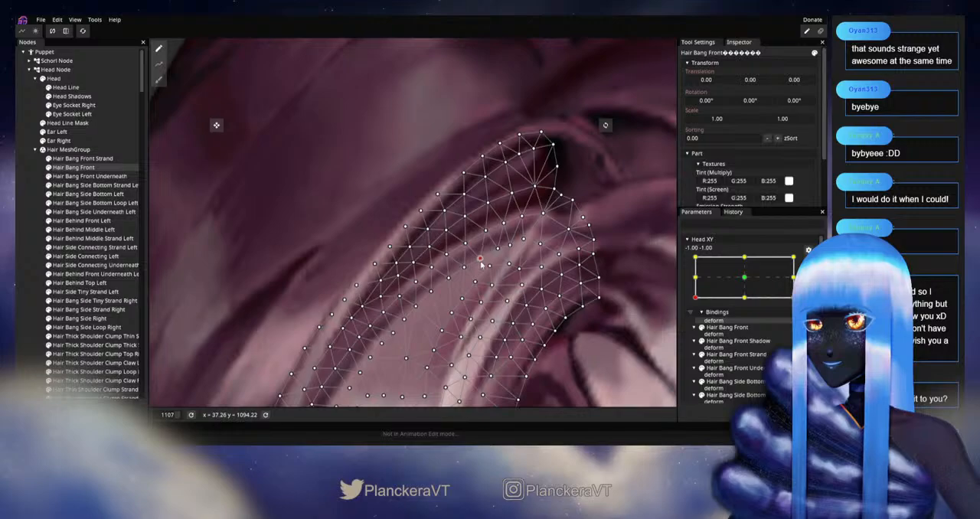
{"action": "left_click_drag", "start_coordinate": [469, 269], "coordinate": [473, 266]}
{"action": "left_click", "coordinate": [488, 232]}
{"action": "left_click", "coordinate": [491, 202]}
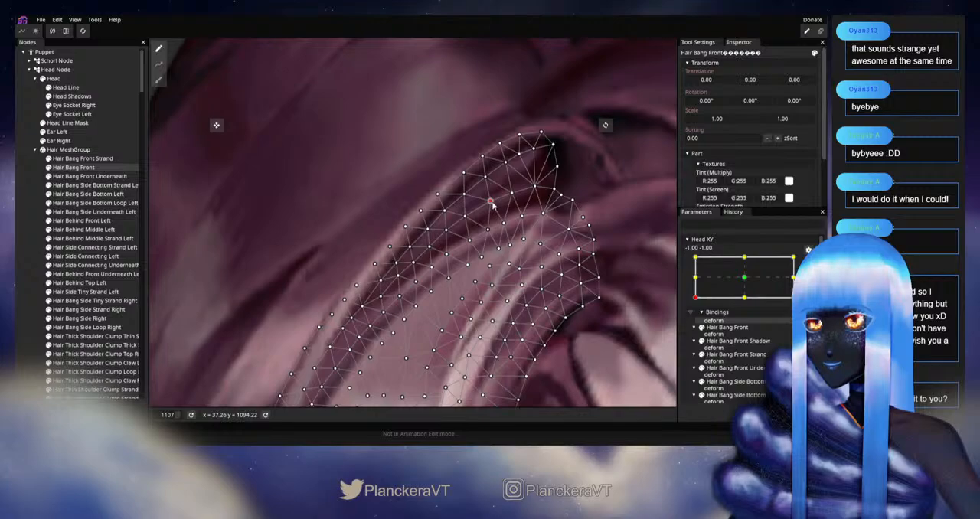
Step: Shift vertices on Hair Bang Front's upper outer edge and in the rows beneath it to even out the dark root band
{"action": "left_click", "coordinate": [513, 159]}
{"action": "left_click_drag", "start_coordinate": [517, 155], "coordinate": [473, 190]}
{"action": "left_click", "coordinate": [468, 215]}
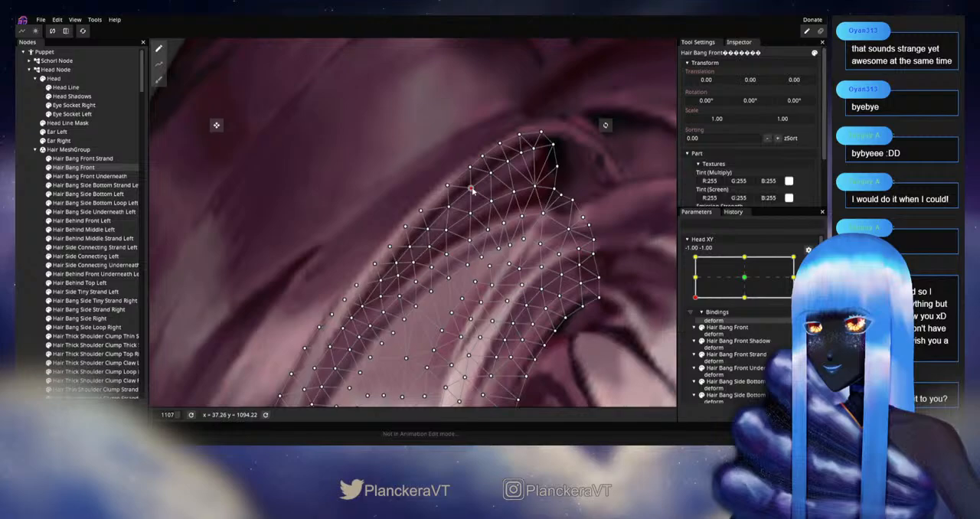
{"action": "left_click", "coordinate": [448, 208]}
{"action": "left_click", "coordinate": [472, 240]}
{"action": "left_click", "coordinate": [452, 252]}
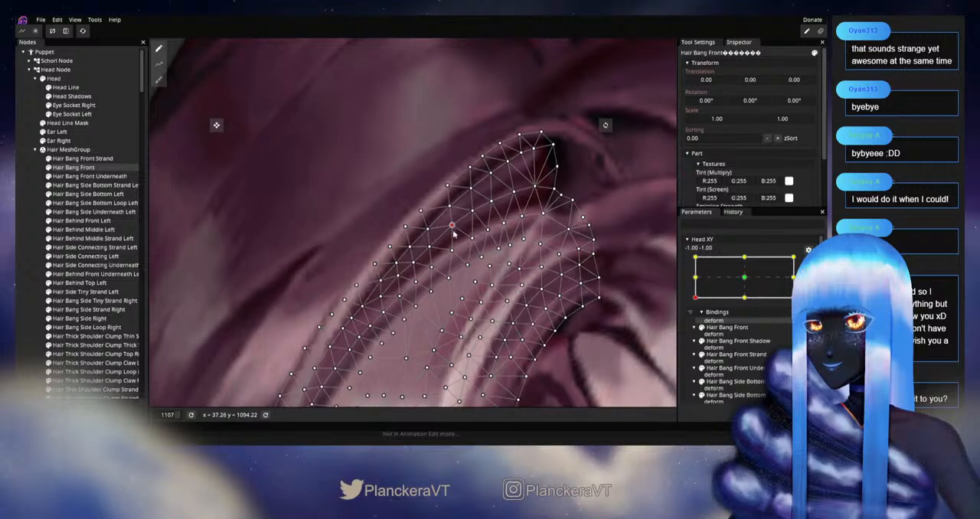
{"action": "left_click", "coordinate": [435, 266]}
{"action": "left_click", "coordinate": [437, 242]}
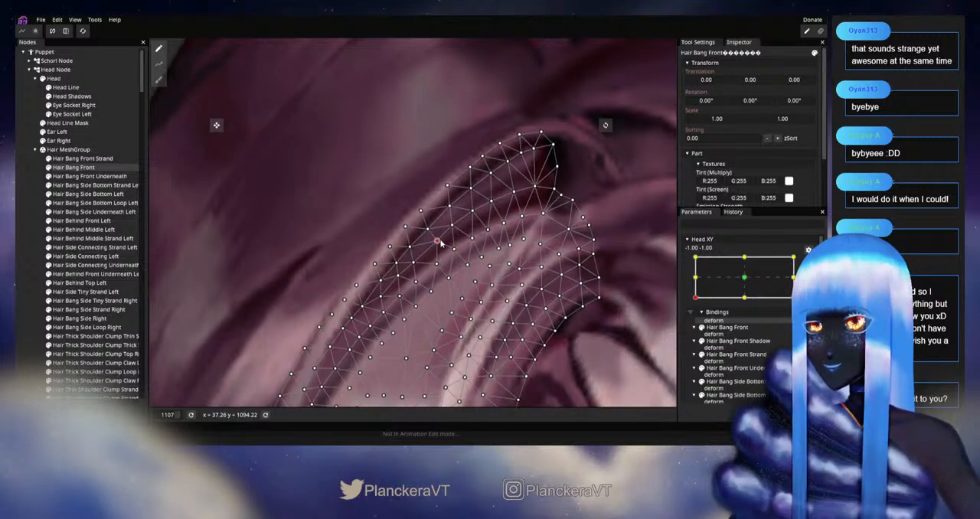
{"action": "left_click", "coordinate": [475, 212]}
{"action": "left_click", "coordinate": [490, 201]}
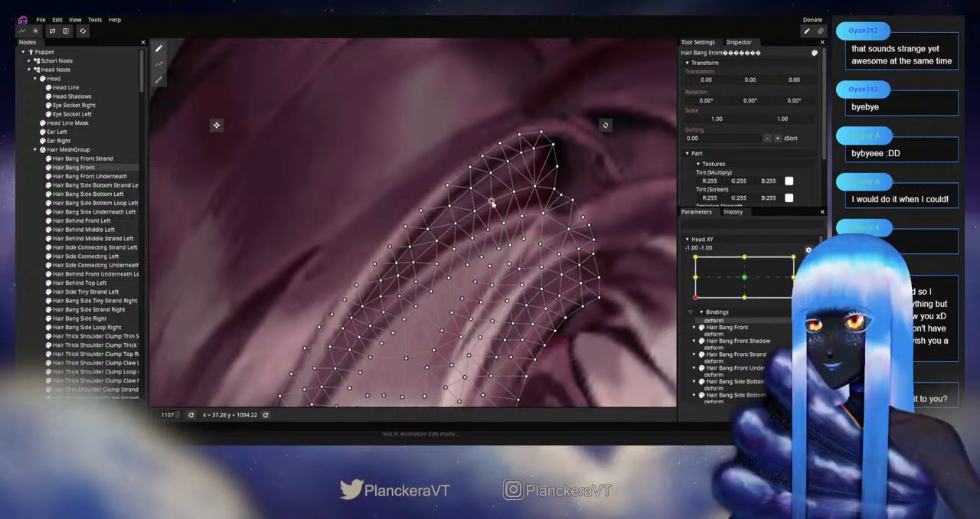
Step: Adjust the vertices farther down Hair Bang Front's dark outer band and along the band's inner boundary
{"action": "left_click", "coordinate": [440, 264]}
{"action": "left_click", "coordinate": [425, 280]}
{"action": "left_click", "coordinate": [426, 257]}
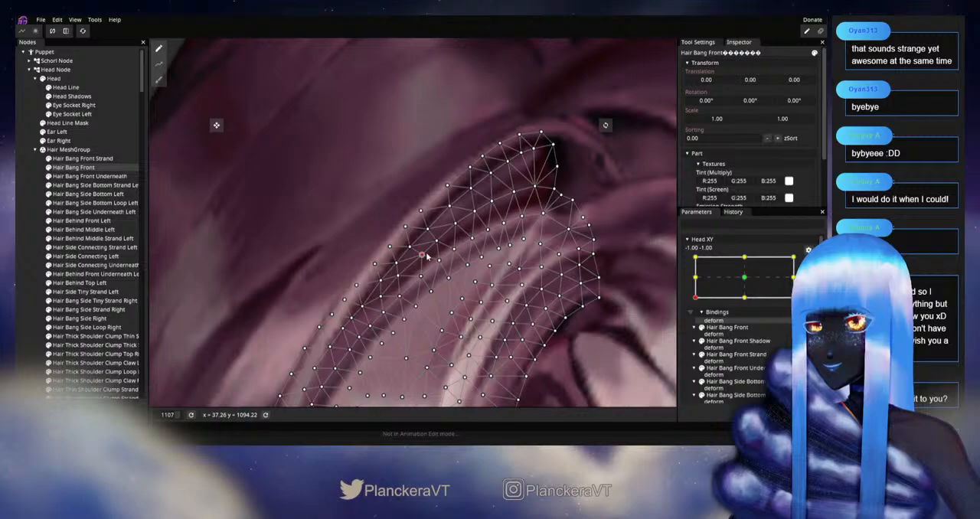
{"action": "left_click_drag", "start_coordinate": [410, 247], "coordinate": [435, 223]}
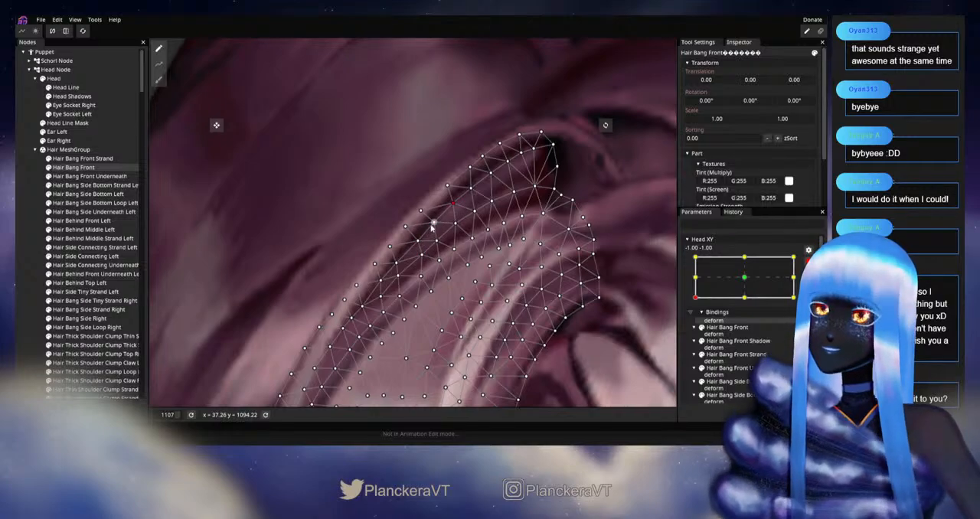
{"action": "left_click", "coordinate": [416, 242]}
{"action": "left_click_drag", "start_coordinate": [402, 277], "coordinate": [489, 259]}
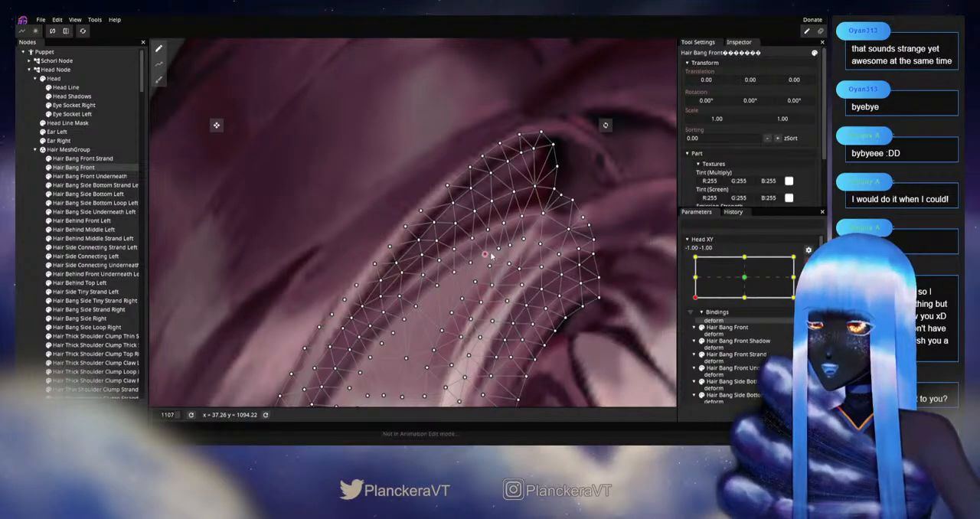
{"action": "mouse_move", "coordinate": [449, 281]}
{"action": "left_mouse_down"}
{"action": "mouse_move", "coordinate": [480, 250]}
{"action": "mouse_move", "coordinate": [457, 272]}
{"action": "left_mouse_up"}
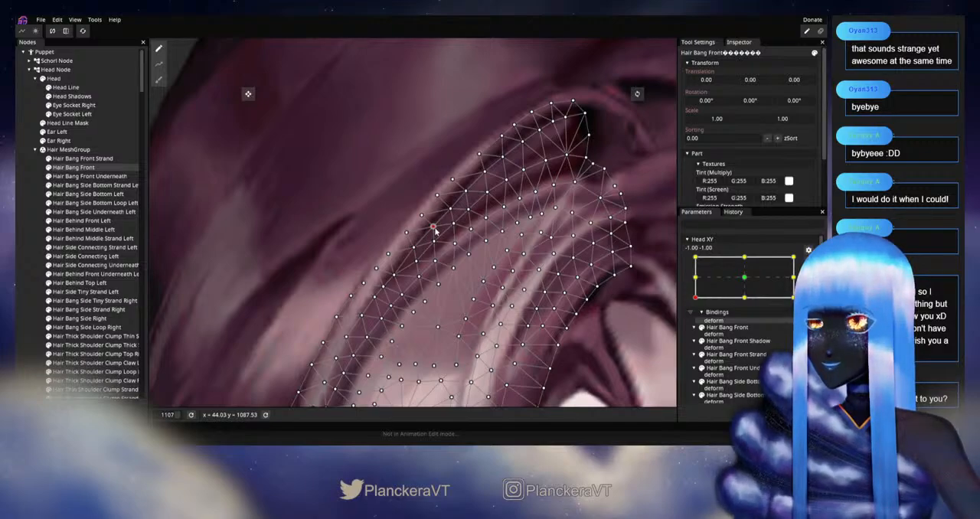
{"action": "left_click", "coordinate": [406, 293]}
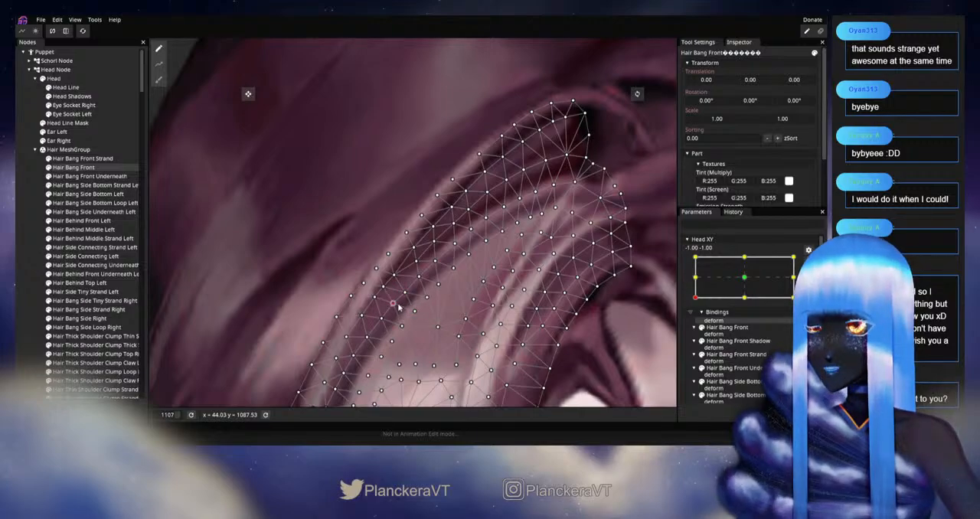
Step: Deselect Hair Bang Front, examine the reshaped bangs close up and across the whole head, and disarm Head XY at -1.00, -1.00
{"action": "scroll", "coordinate": [470, 295], "scroll_direction": "down", "scroll_amount": 1}
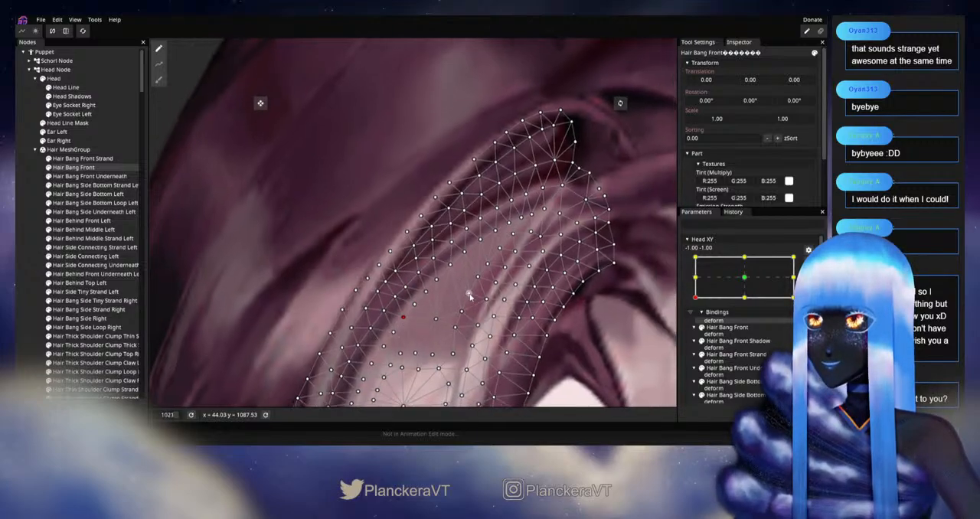
{"action": "left_click", "coordinate": [32, 284]}
{"action": "scroll", "coordinate": [565, 303], "scroll_direction": "down", "scroll_amount": 2}
{"action": "scroll", "coordinate": [566, 302], "scroll_direction": "down", "scroll_amount": 4}
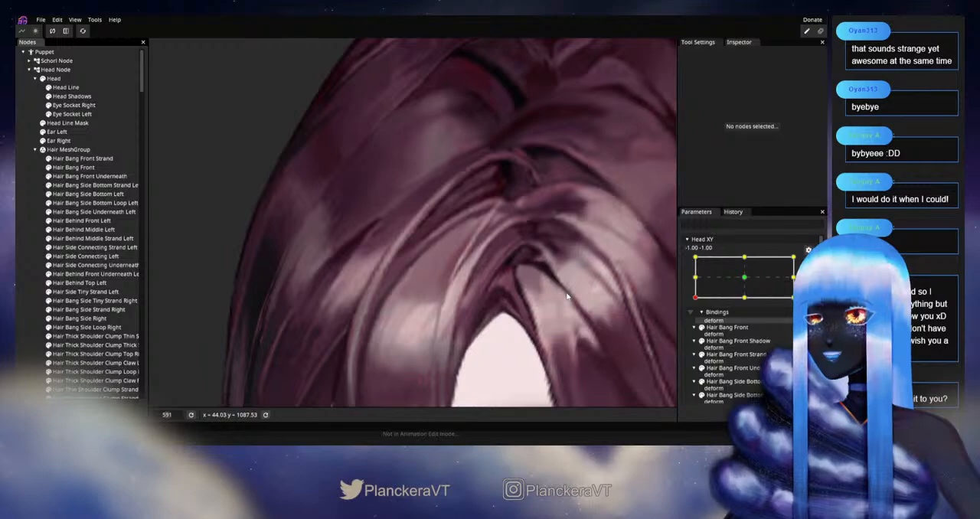
{"action": "scroll", "coordinate": [564, 306], "scroll_direction": "up", "scroll_amount": 3}
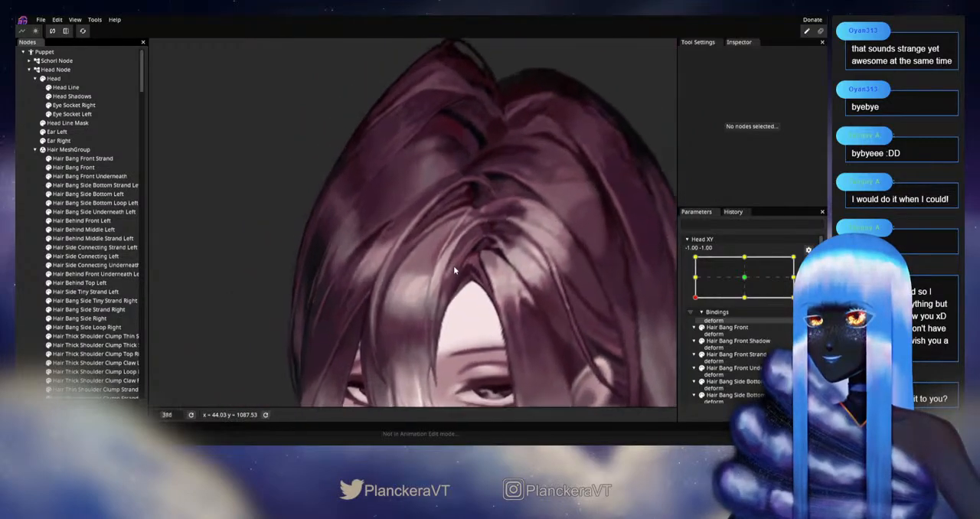
{"action": "scroll", "coordinate": [494, 280], "scroll_direction": "down", "scroll_amount": 4}
{"action": "scroll", "coordinate": [510, 278], "scroll_direction": "down", "scroll_amount": 2}
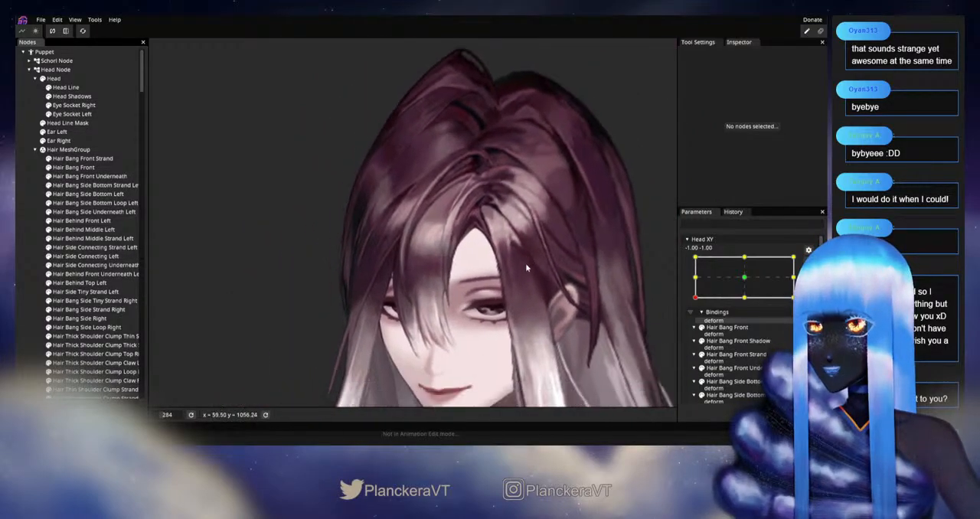
{"action": "scroll", "coordinate": [750, 276], "scroll_direction": "up", "scroll_amount": 1}
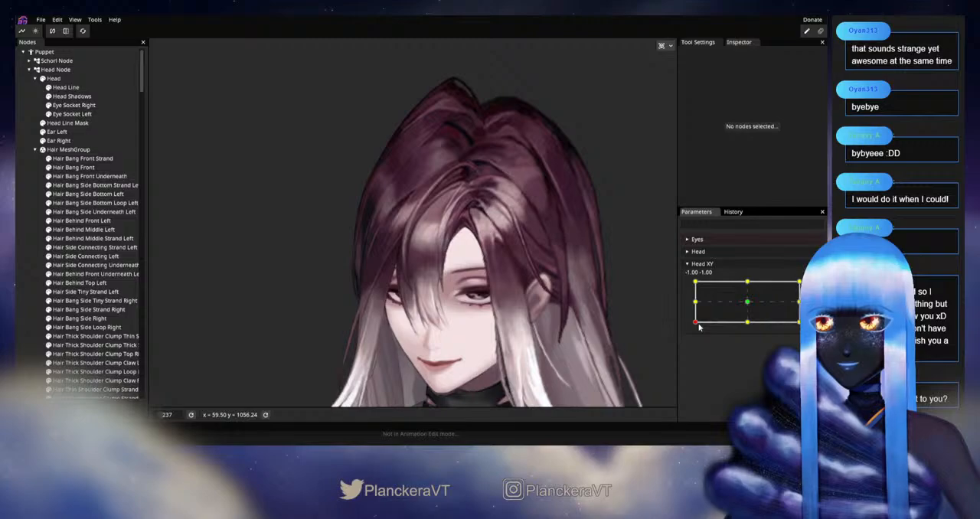
Step: Arm Head XY at -1.00, 0.00, select Hair Bang Front, and adjust single vertices along its dark upper band
{"action": "left_click_drag", "start_coordinate": [696, 324], "coordinate": [694, 304]}
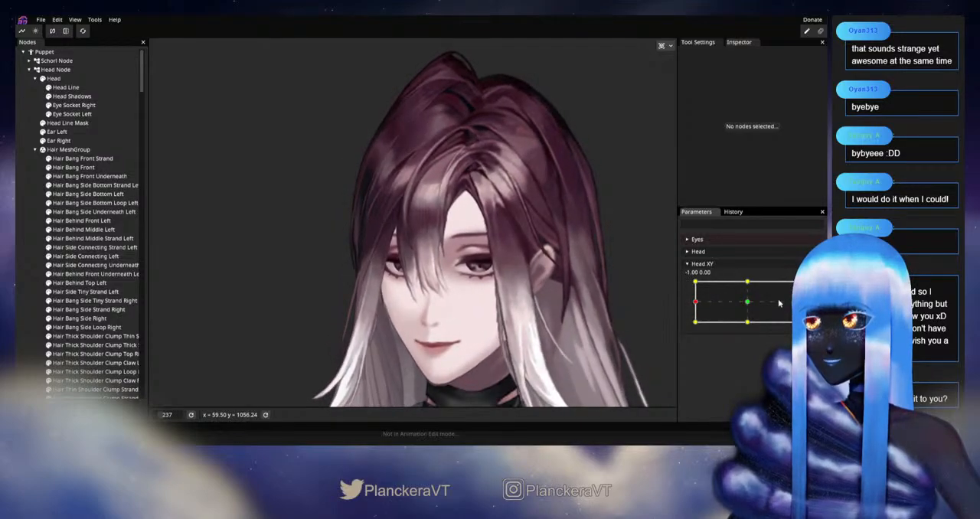
{"action": "left_click", "coordinate": [812, 289]}
{"action": "scroll", "coordinate": [445, 326], "scroll_direction": "up", "scroll_amount": 6}
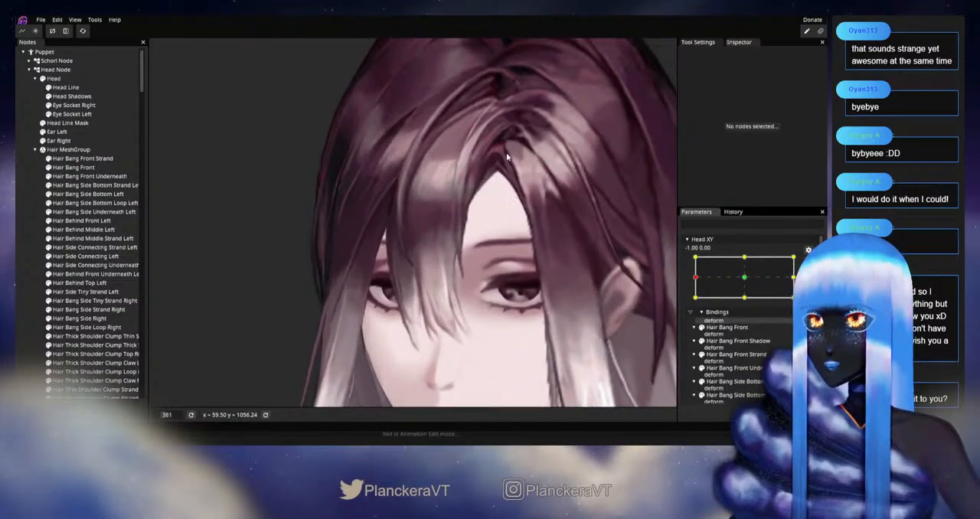
{"action": "scroll", "coordinate": [445, 326], "scroll_direction": "up", "scroll_amount": 7}
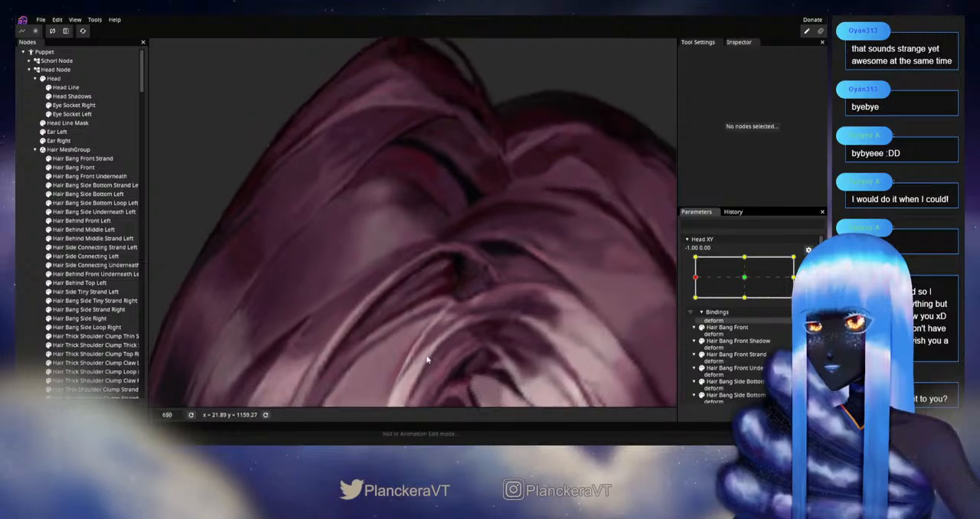
{"action": "left_click", "coordinate": [73, 167]}
{"action": "scroll", "coordinate": [429, 324], "scroll_direction": "up", "scroll_amount": 2}
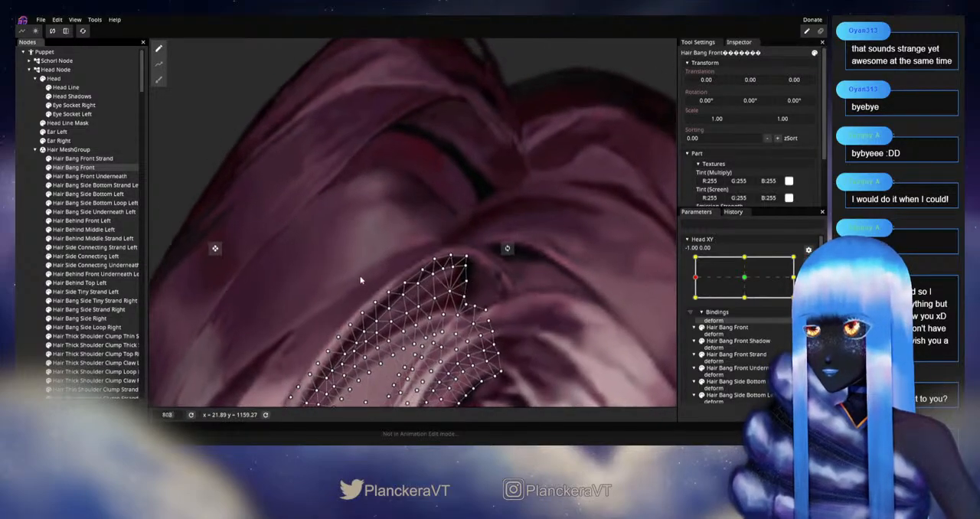
{"action": "scroll", "coordinate": [428, 324], "scroll_direction": "up", "scroll_amount": 2}
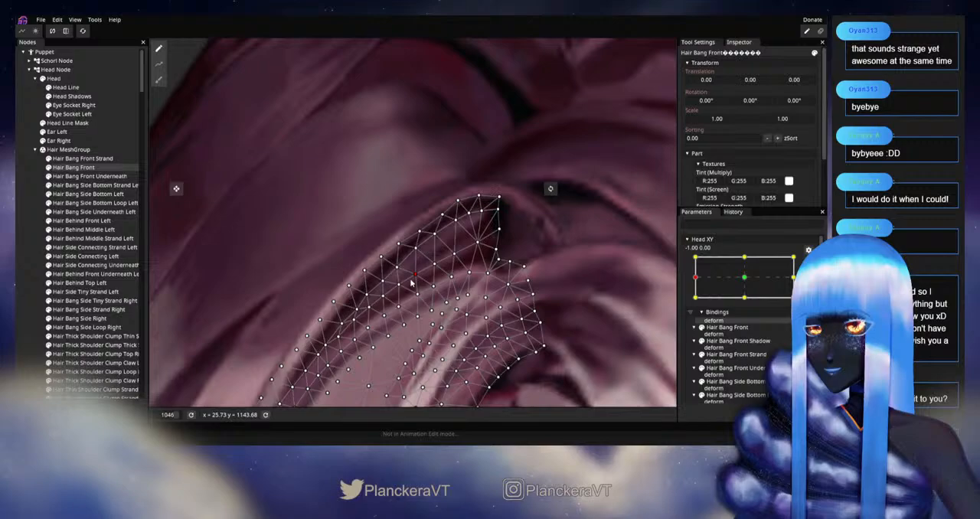
{"action": "left_click_drag", "start_coordinate": [424, 286], "coordinate": [466, 244]}
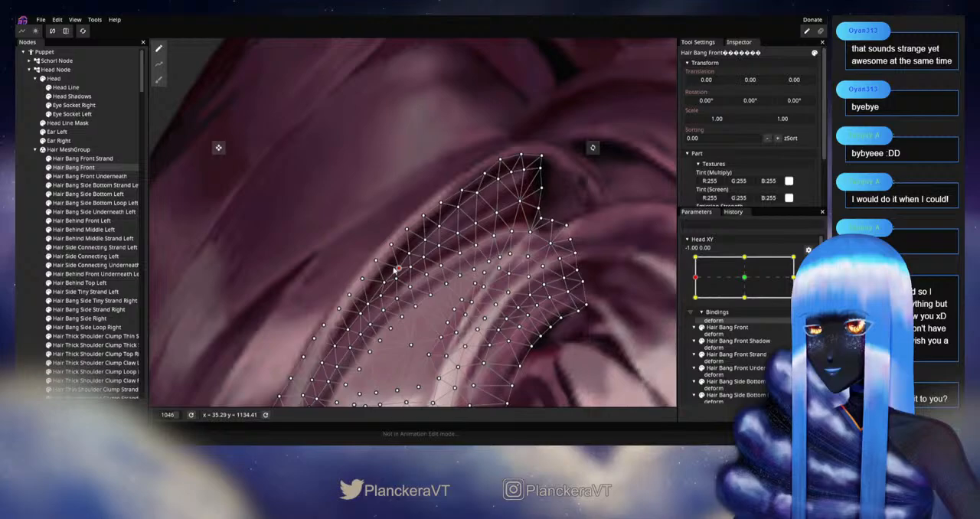
{"action": "scroll", "coordinate": [396, 268], "scroll_direction": "down", "scroll_amount": 4}
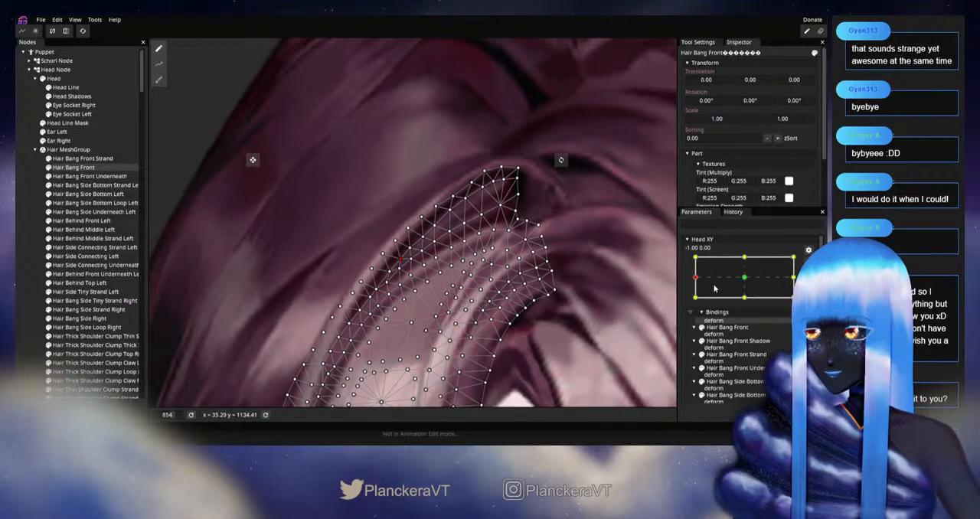
Step: At Head XY -1.00, -1.00, adjust the upper-band vertices of Hair Bang Front, deselect it, and examine the bangs across the whole head
{"action": "scroll", "coordinate": [474, 219], "scroll_direction": "up", "scroll_amount": 2}
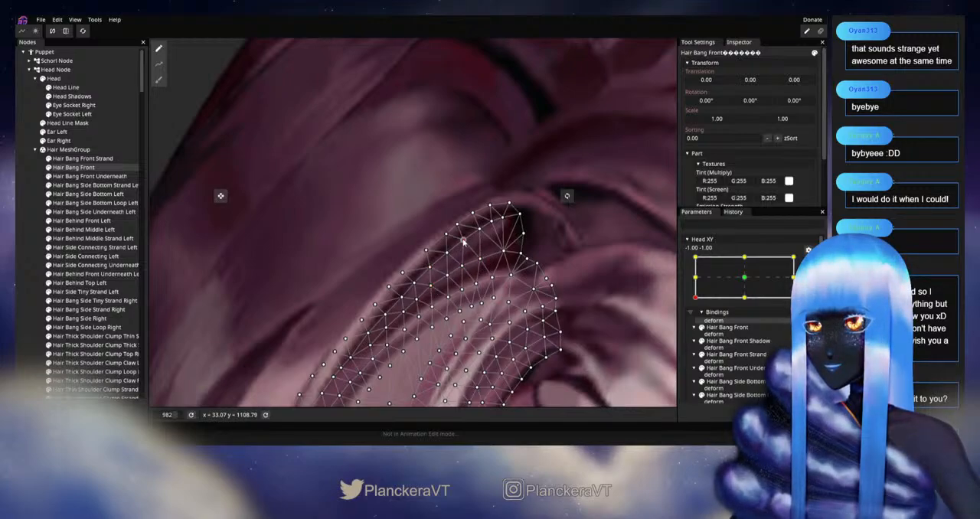
{"action": "left_click_drag", "start_coordinate": [480, 252], "coordinate": [518, 203]}
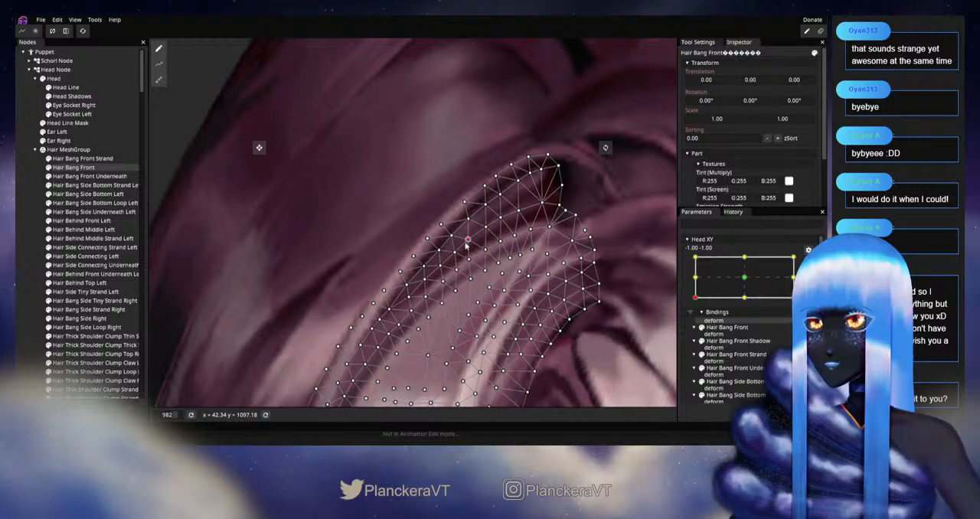
{"action": "left_click", "coordinate": [70, 287]}
{"action": "scroll", "coordinate": [531, 273], "scroll_direction": "down", "scroll_amount": 2}
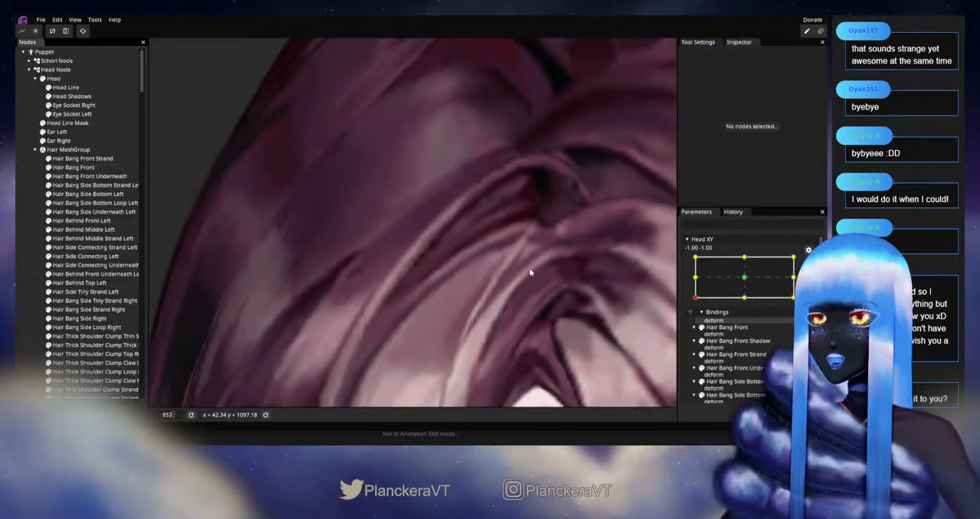
{"action": "scroll", "coordinate": [568, 284], "scroll_direction": "down", "scroll_amount": 4}
{"action": "scroll", "coordinate": [607, 292], "scroll_direction": "down", "scroll_amount": 8}
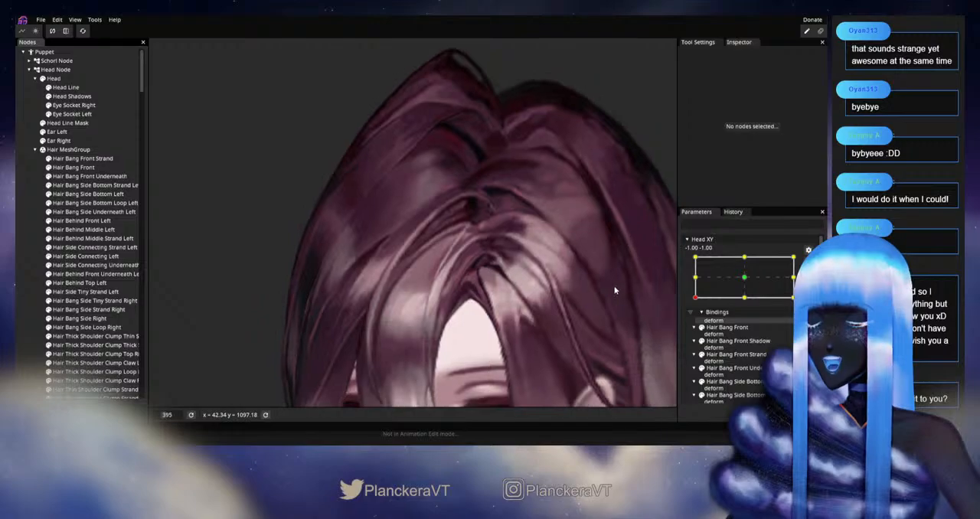
{"action": "left_click_drag", "start_coordinate": [624, 331], "coordinate": [597, 285]}
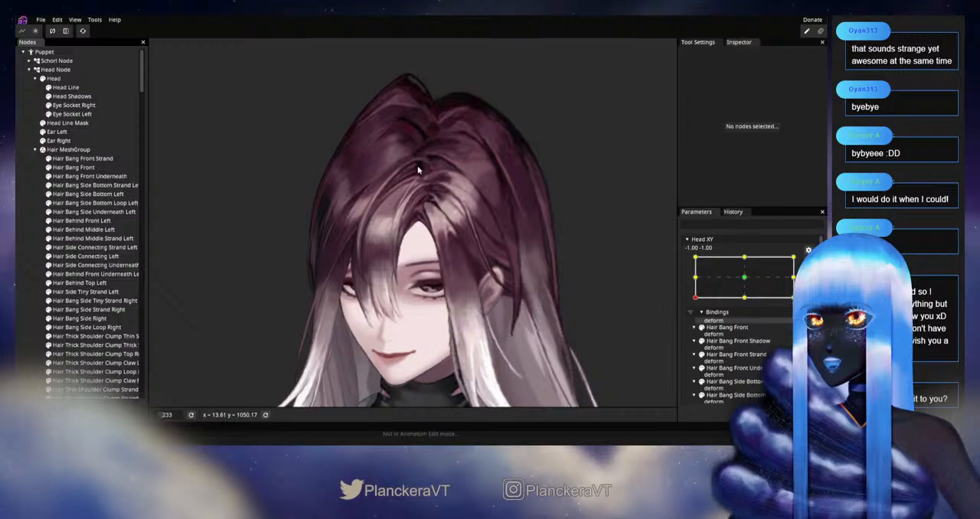
Step: Move Head XY to 1.00, -1.00, inspect the bangs there, and arm that key for editing
{"action": "left_click_drag", "start_coordinate": [696, 324], "coordinate": [798, 331]}
{"action": "scroll", "coordinate": [474, 312], "scroll_direction": "up", "scroll_amount": 3}
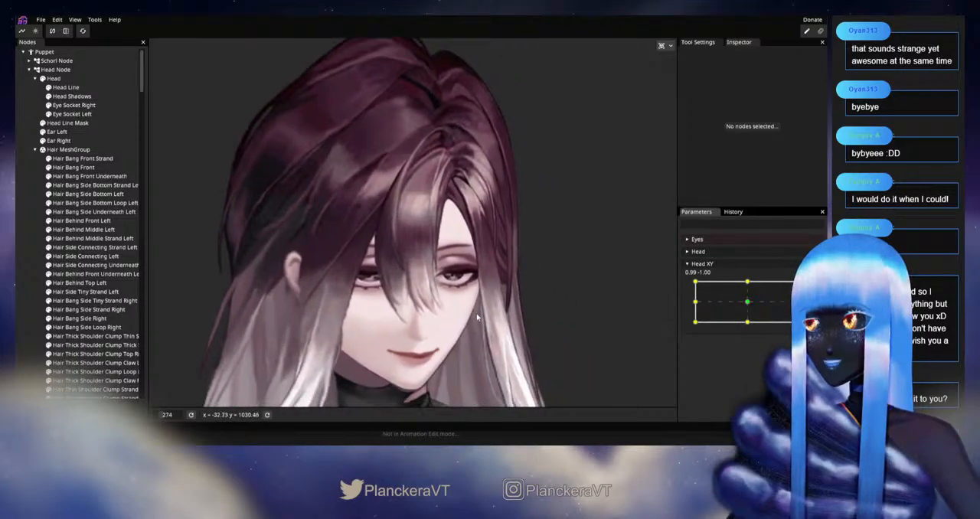
{"action": "scroll", "coordinate": [527, 325], "scroll_direction": "up", "scroll_amount": 2}
{"action": "left_click", "coordinate": [815, 288]}
{"action": "scroll", "coordinate": [455, 337], "scroll_direction": "up", "scroll_amount": 2}
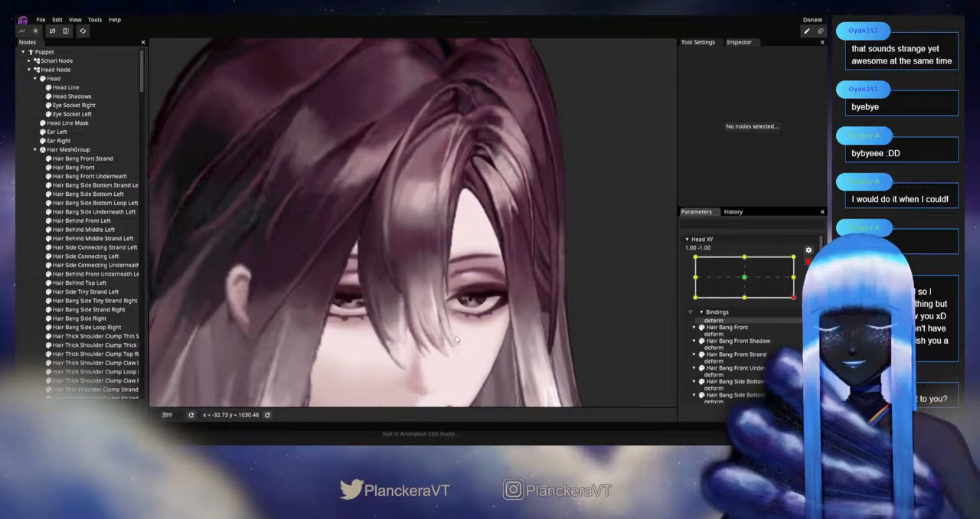
Step: Reshape the lower part of Hair Bang Front Strand with a size 20 circle brush, deselect it, disarm Head XY, and preview the head turn
{"action": "left_click", "coordinate": [85, 158]}
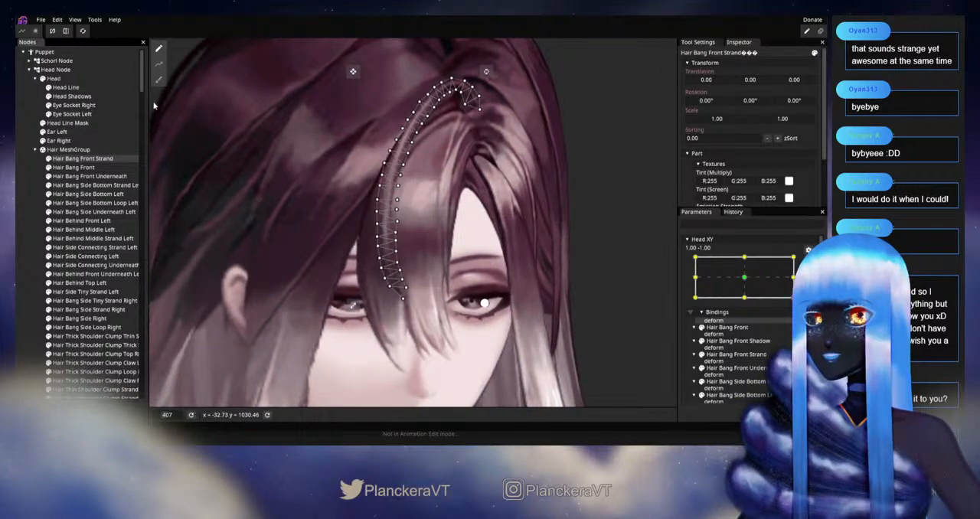
{"action": "scroll", "coordinate": [468, 372], "scroll_direction": "up", "scroll_amount": 2}
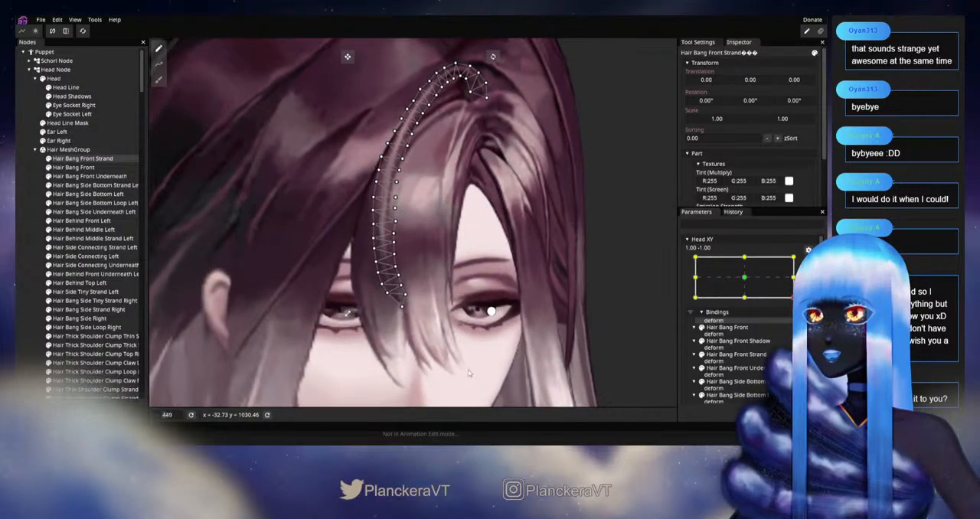
{"action": "left_click", "coordinate": [160, 78]}
{"action": "scroll", "coordinate": [314, 302], "scroll_direction": "up", "scroll_amount": 2}
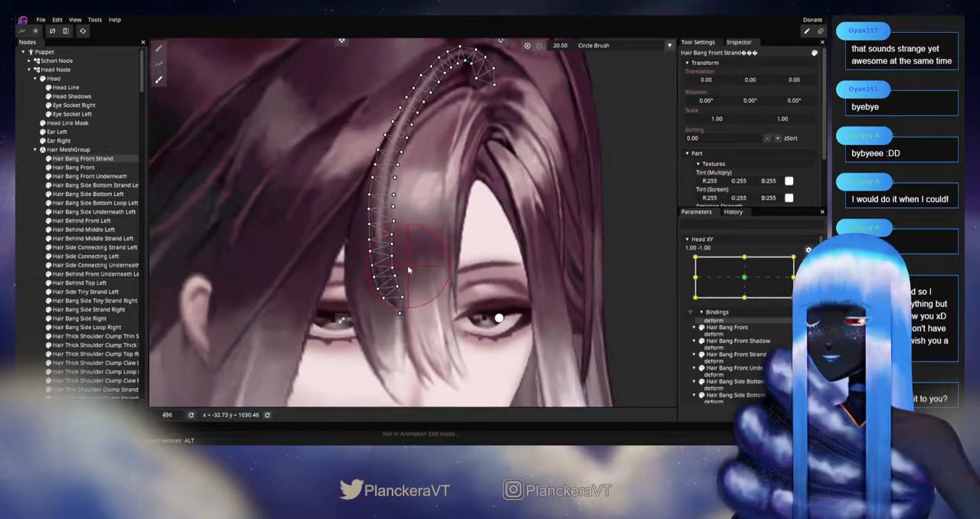
{"action": "left_click_drag", "start_coordinate": [414, 265], "coordinate": [417, 305]}
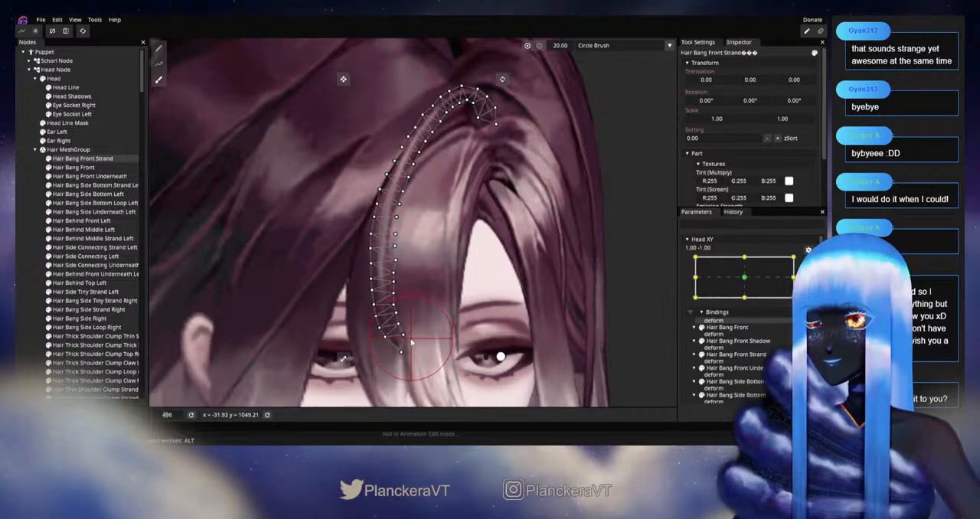
{"action": "left_click", "coordinate": [39, 300]}
{"action": "scroll", "coordinate": [528, 337], "scroll_direction": "down", "scroll_amount": 4}
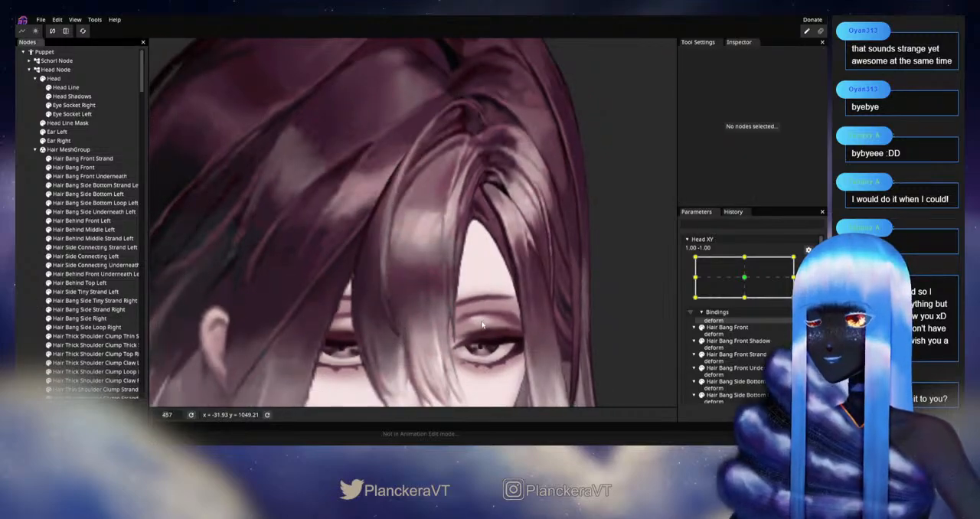
{"action": "scroll", "coordinate": [543, 333], "scroll_direction": "down", "scroll_amount": 2}
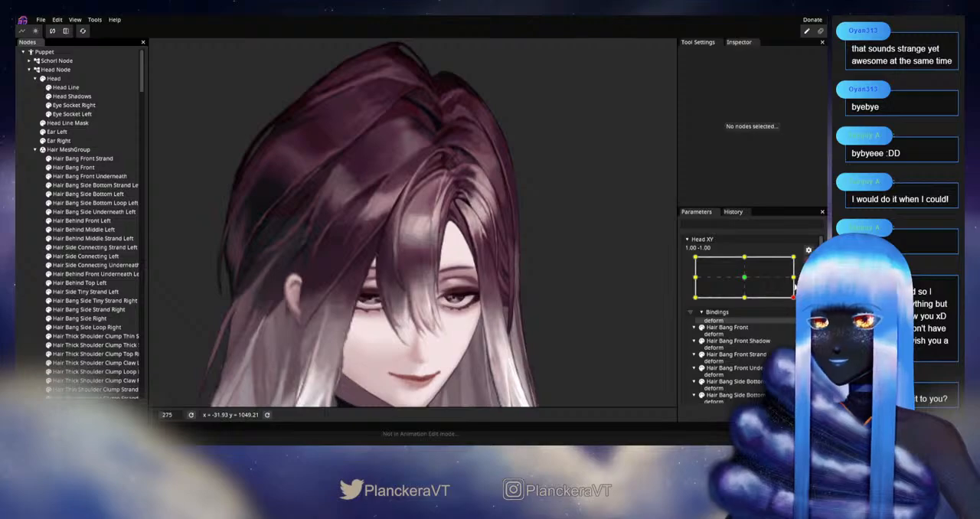
{"action": "mouse_move", "coordinate": [797, 321]}
{"action": "left_mouse_down"}
{"action": "mouse_move", "coordinate": [747, 338]}
{"action": "mouse_move", "coordinate": [796, 335]}
{"action": "mouse_move", "coordinate": [743, 349]}
{"action": "mouse_move", "coordinate": [761, 323]}
{"action": "mouse_move", "coordinate": [796, 313]}
{"action": "mouse_move", "coordinate": [798, 301]}
{"action": "mouse_move", "coordinate": [800, 321]}
{"action": "mouse_move", "coordinate": [799, 295]}
{"action": "mouse_move", "coordinate": [799, 324]}
{"action": "mouse_move", "coordinate": [763, 337]}
{"action": "mouse_move", "coordinate": [801, 329]}
{"action": "left_mouse_up"}
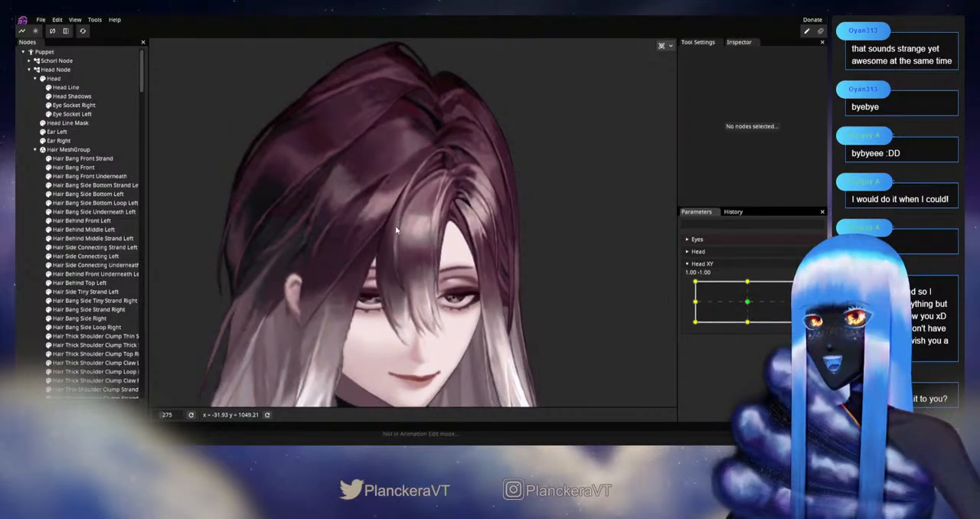
{"action": "mouse_move", "coordinate": [801, 329]}
{"action": "left_mouse_down"}
{"action": "mouse_move", "coordinate": [800, 297]}
{"action": "mouse_move", "coordinate": [800, 319]}
{"action": "left_mouse_up"}
Step: Rearm Head XY at 1.00, -1.00, push the middle of Hair Bang Front Strand with a size 43 circle brush, and preview the head turn disarmed
{"action": "left_click", "coordinate": [813, 287]}
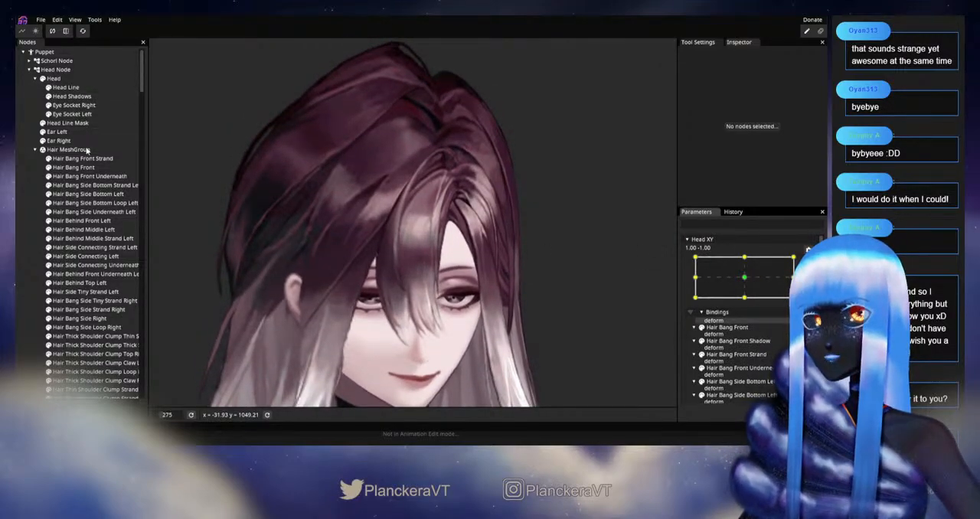
{"action": "scroll", "coordinate": [301, 266], "scroll_direction": "up", "scroll_amount": 1}
{"action": "scroll", "coordinate": [416, 250], "scroll_direction": "up", "scroll_amount": 2}
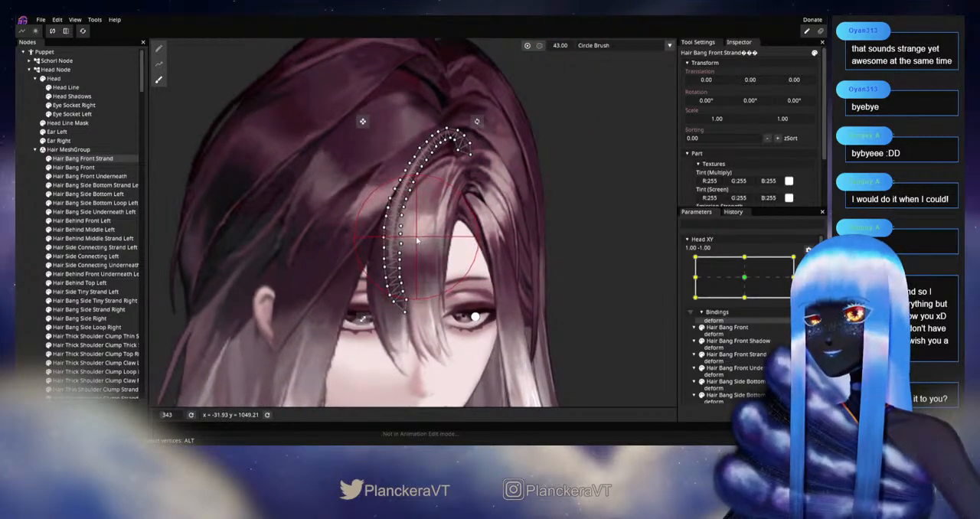
{"action": "left_click", "coordinate": [536, 269]}
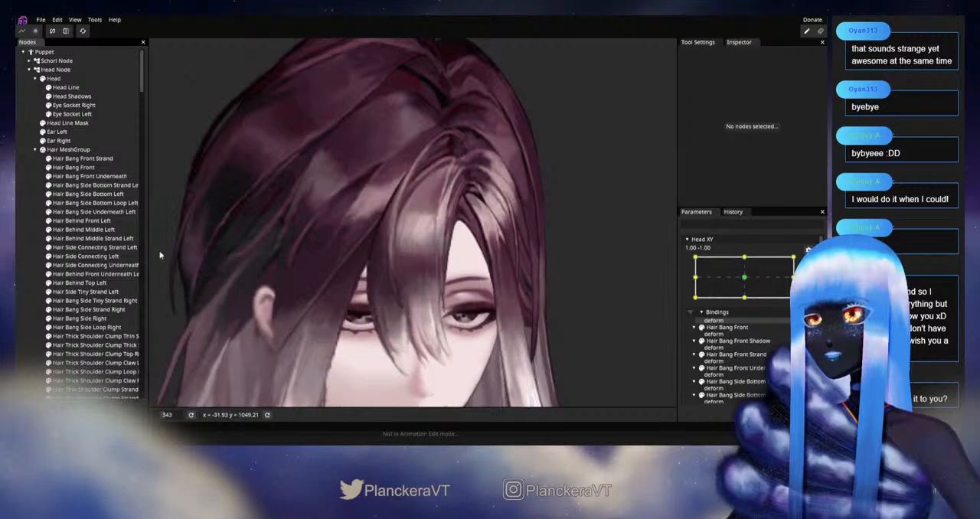
{"action": "scroll", "coordinate": [536, 269], "scroll_direction": "down", "scroll_amount": 3}
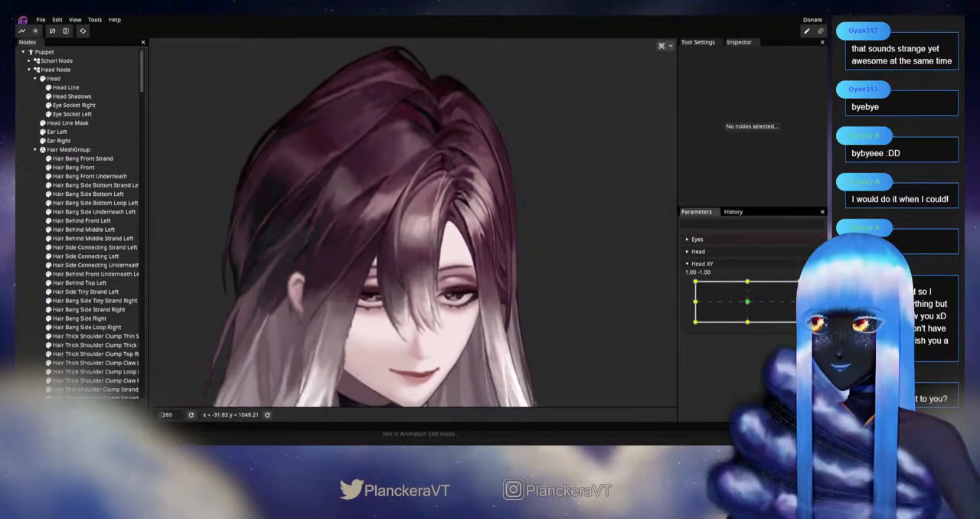
{"action": "mouse_move", "coordinate": [800, 328]}
{"action": "left_mouse_down"}
{"action": "mouse_move", "coordinate": [740, 333]}
{"action": "mouse_move", "coordinate": [775, 335]}
{"action": "mouse_move", "coordinate": [804, 306]}
{"action": "mouse_move", "coordinate": [803, 327]}
{"action": "mouse_move", "coordinate": [801, 298]}
{"action": "mouse_move", "coordinate": [750, 303]}
{"action": "mouse_move", "coordinate": [802, 315]}
{"action": "mouse_move", "coordinate": [747, 325]}
{"action": "mouse_move", "coordinate": [801, 326]}
{"action": "left_mouse_up"}
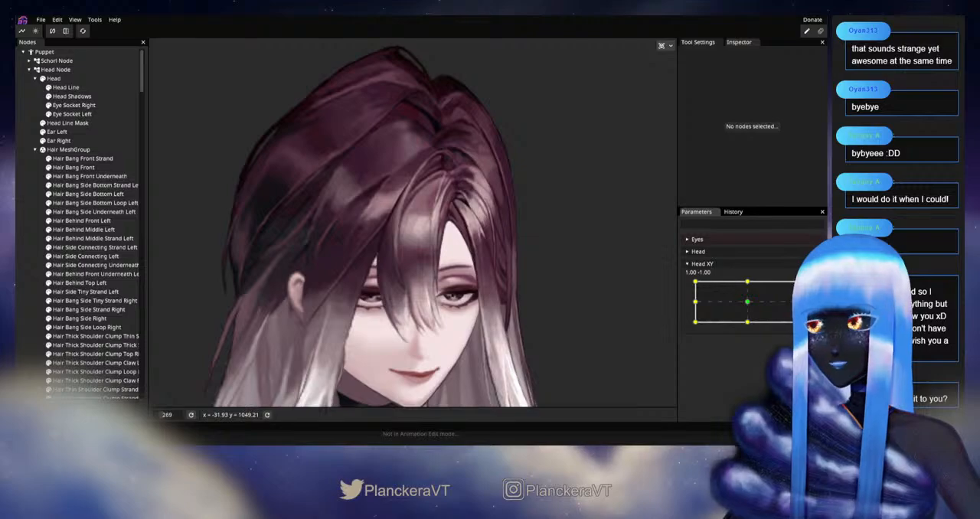
Step: Rearm Head XY at 1.00, -1.00, shape Hair Bang Front Strand's upper arc with a size 24 circle brush, and test the head movement disarmed
{"action": "scroll", "coordinate": [318, 242], "scroll_direction": "up", "scroll_amount": 5}
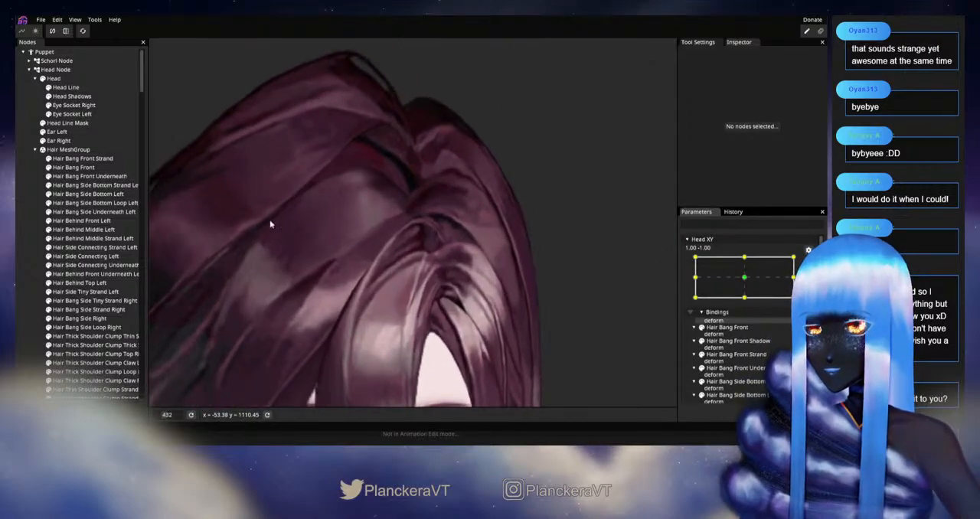
{"action": "left_click", "coordinate": [111, 159]}
{"action": "scroll", "coordinate": [307, 181], "scroll_direction": "up", "scroll_amount": 2}
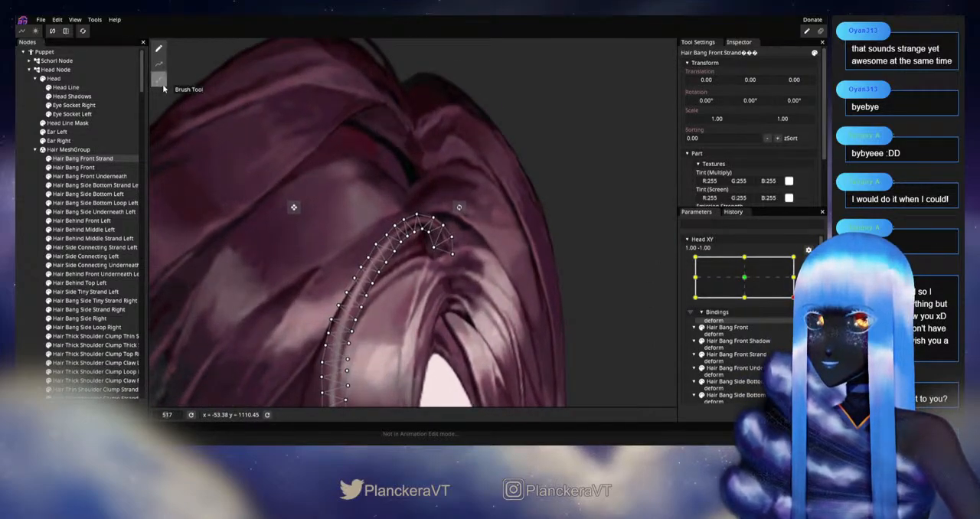
{"action": "left_click", "coordinate": [161, 85]}
{"action": "scroll", "coordinate": [320, 195], "scroll_direction": "up", "scroll_amount": 1}
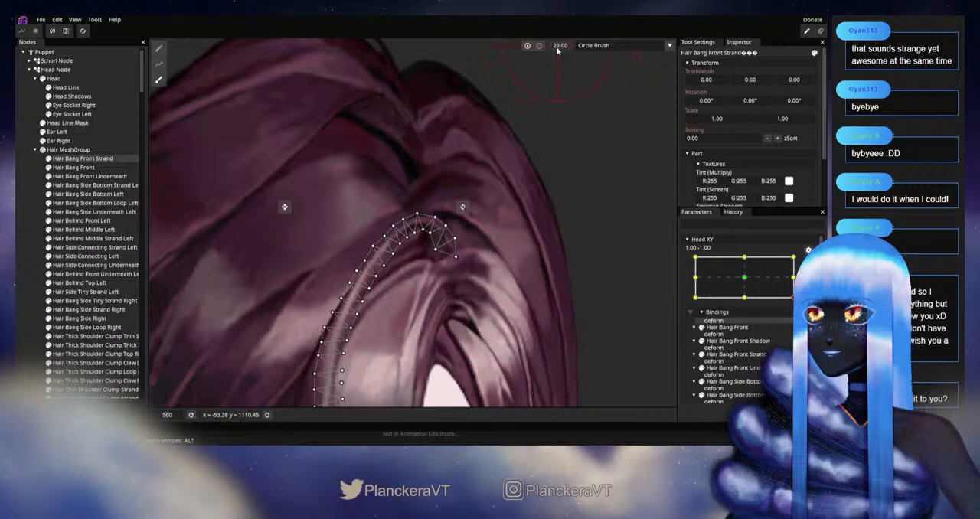
{"action": "scroll", "coordinate": [375, 240], "scroll_direction": "up", "scroll_amount": 1}
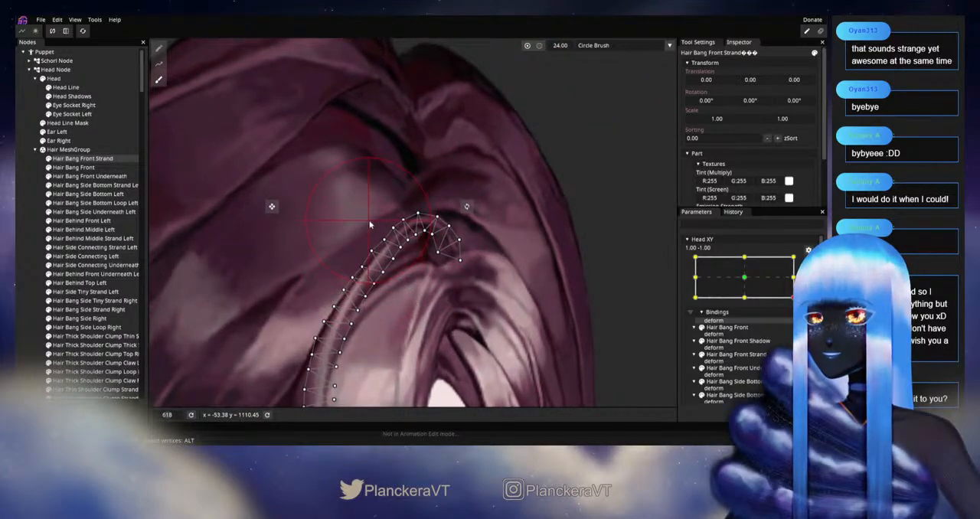
{"action": "left_click", "coordinate": [18, 257]}
{"action": "scroll", "coordinate": [481, 317], "scroll_direction": "down", "scroll_amount": 3}
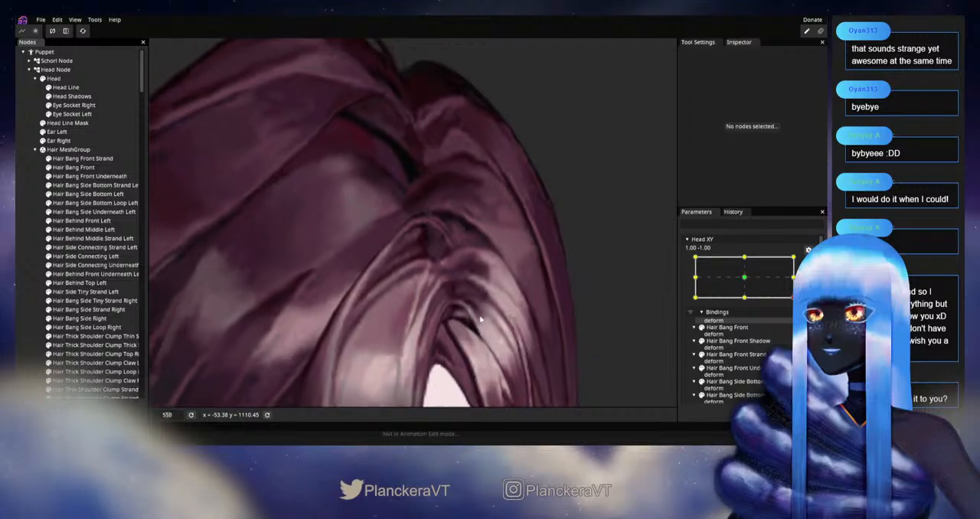
{"action": "scroll", "coordinate": [448, 331], "scroll_direction": "down", "scroll_amount": 1}
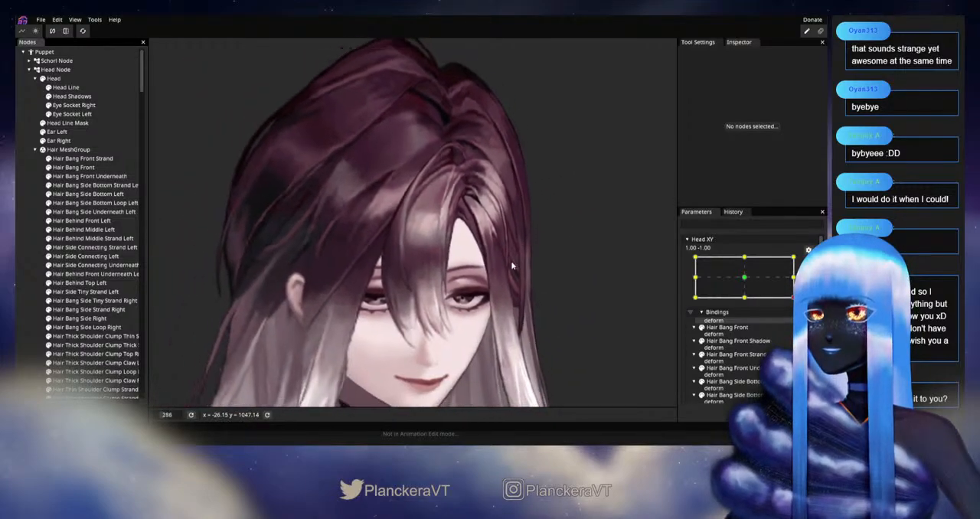
{"action": "left_click", "coordinate": [809, 262]}
{"action": "mouse_move", "coordinate": [799, 323]}
{"action": "left_mouse_down"}
{"action": "mouse_move", "coordinate": [779, 327]}
{"action": "mouse_move", "coordinate": [796, 327]}
{"action": "mouse_move", "coordinate": [798, 301]}
{"action": "mouse_move", "coordinate": [798, 329]}
{"action": "mouse_move", "coordinate": [688, 337]}
{"action": "mouse_move", "coordinate": [796, 337]}
{"action": "mouse_move", "coordinate": [796, 301]}
{"action": "mouse_move", "coordinate": [796, 326]}
{"action": "mouse_move", "coordinate": [775, 359]}
{"action": "mouse_move", "coordinate": [723, 337]}
{"action": "mouse_move", "coordinate": [794, 337]}
{"action": "left_mouse_up"}
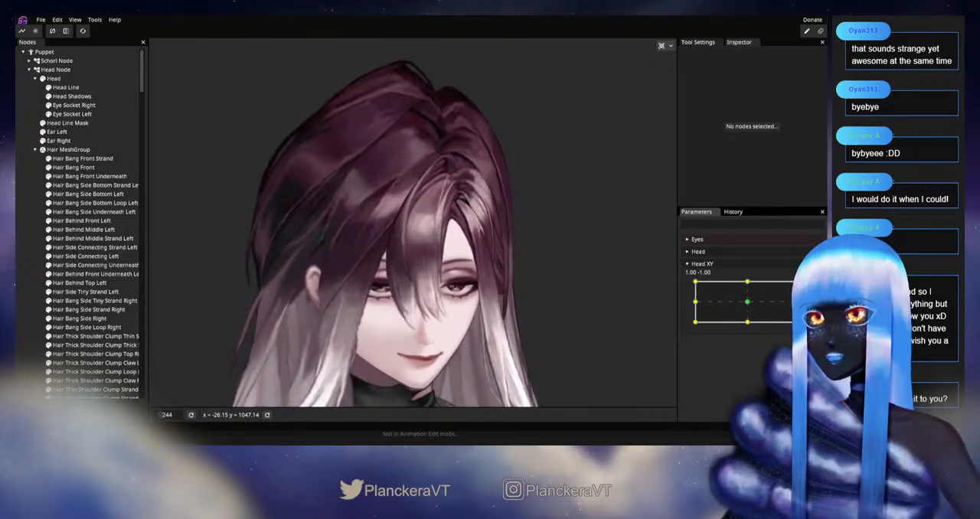
Step: Arm Head XY at 1.00, -1.00, examine the Hair Behind Front Underneath Left mesh at the parting, and preview the head turn disarmed
{"action": "scroll", "coordinate": [441, 225], "scroll_direction": "up", "scroll_amount": 8}
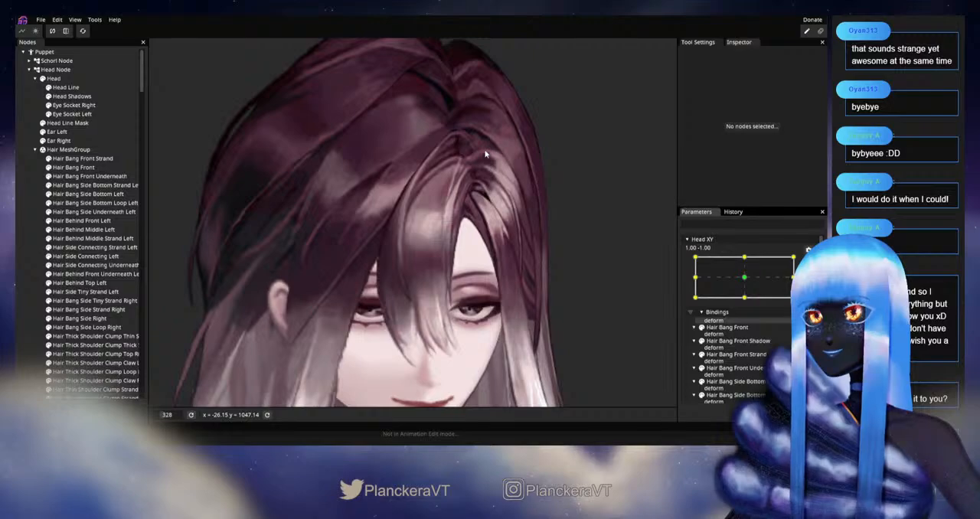
{"action": "scroll", "coordinate": [380, 299], "scroll_direction": "up", "scroll_amount": 6}
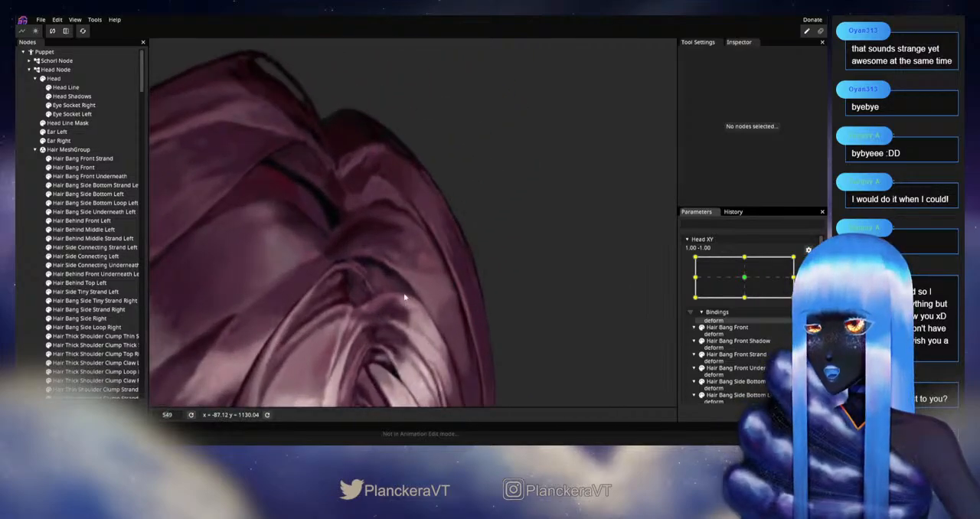
{"action": "left_click", "coordinate": [108, 215]}
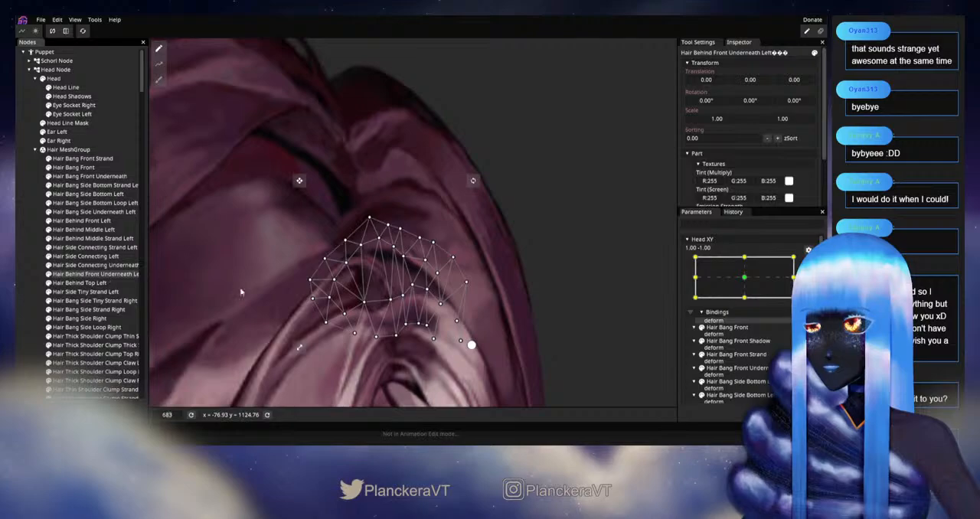
{"action": "scroll", "coordinate": [377, 296], "scroll_direction": "up", "scroll_amount": 2}
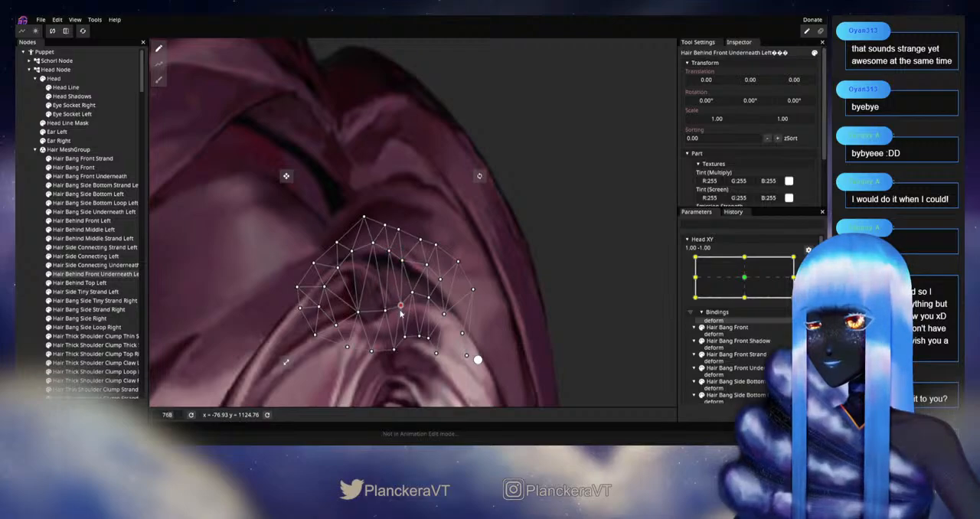
{"action": "left_click", "coordinate": [19, 264]}
{"action": "scroll", "coordinate": [444, 363], "scroll_direction": "down", "scroll_amount": 5}
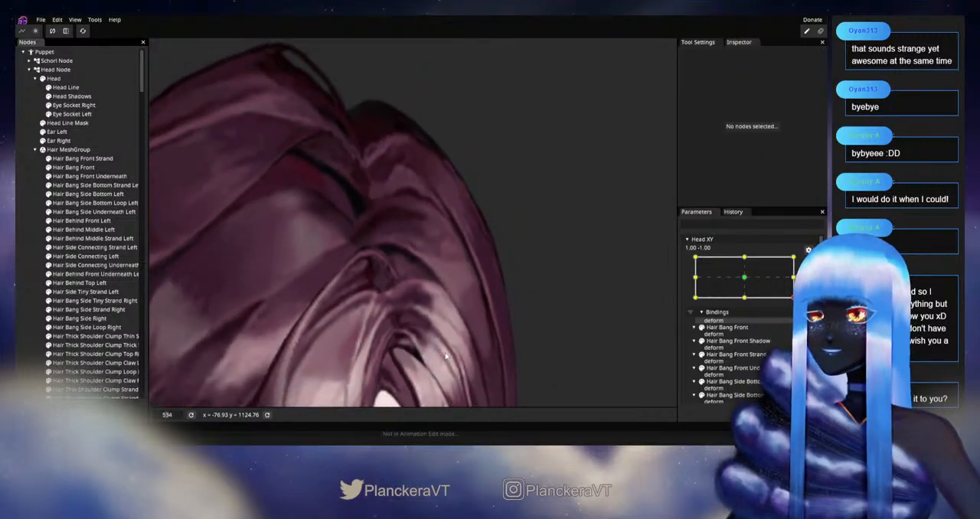
{"action": "scroll", "coordinate": [448, 355], "scroll_direction": "down", "scroll_amount": 4}
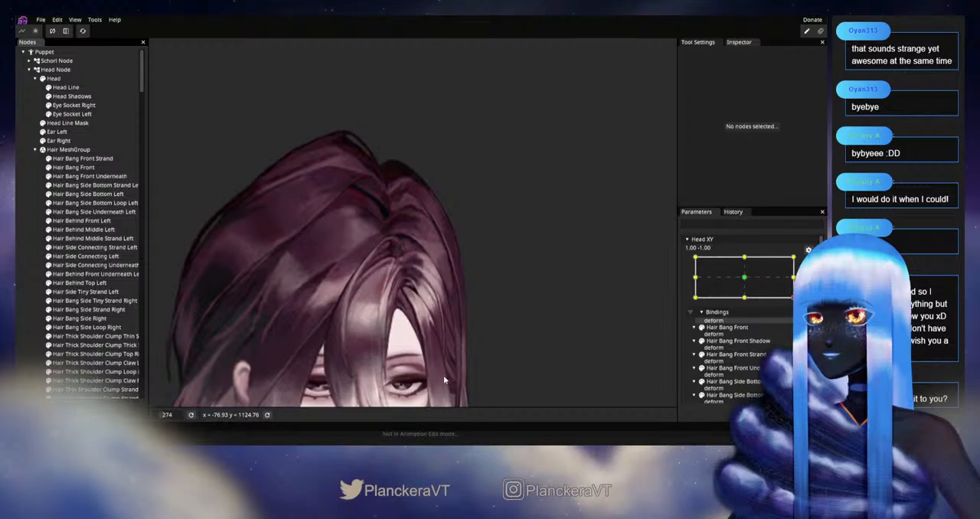
{"action": "scroll", "coordinate": [467, 293], "scroll_direction": "down", "scroll_amount": 1}
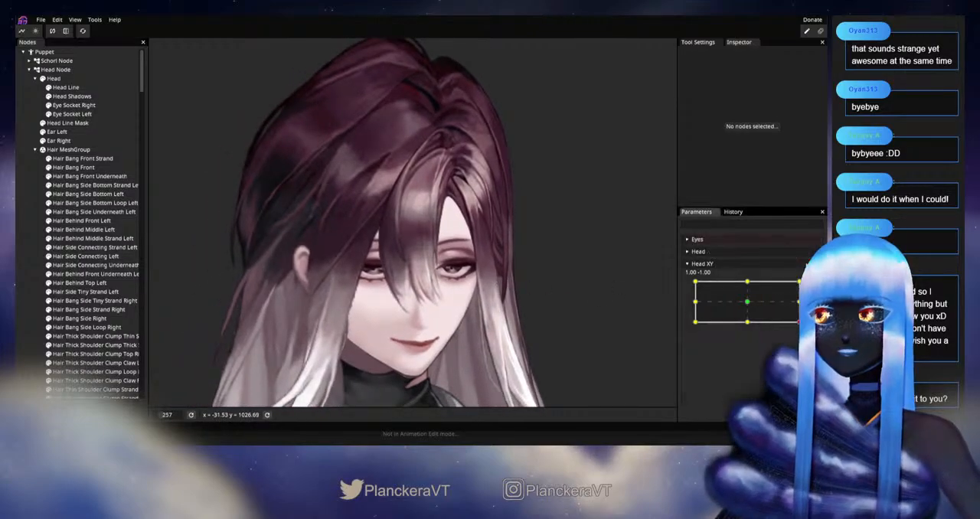
{"action": "mouse_move", "coordinate": [800, 321]}
{"action": "left_mouse_down"}
{"action": "mouse_move", "coordinate": [799, 302]}
{"action": "mouse_move", "coordinate": [788, 327]}
{"action": "mouse_move", "coordinate": [757, 330]}
{"action": "mouse_move", "coordinate": [795, 318]}
{"action": "mouse_move", "coordinate": [799, 303]}
{"action": "mouse_move", "coordinate": [799, 326]}
{"action": "left_mouse_up"}
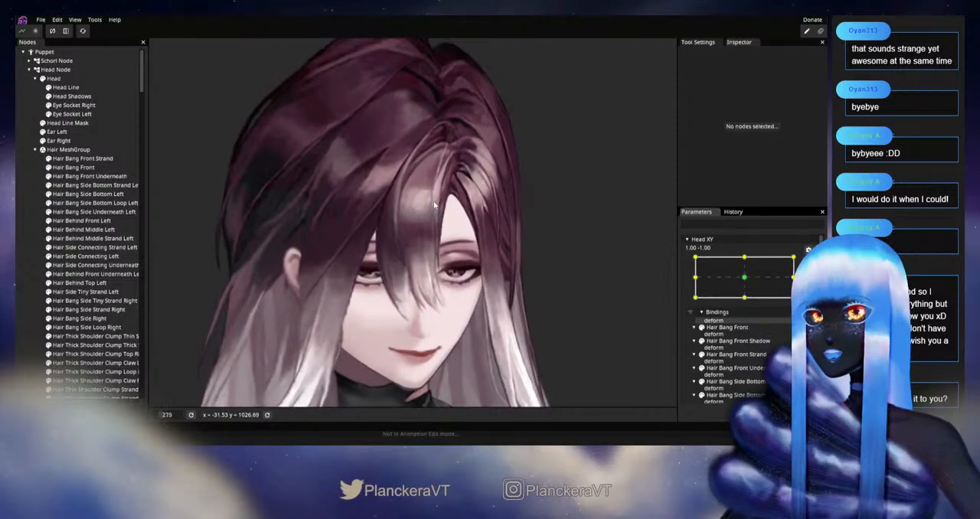
Step: Rearm Head XY at 1.00, -1.00, adjust Hair Bang Front Strand's upper curve with a size 24 circle brush, and preview the head turn
{"action": "scroll", "coordinate": [432, 314], "scroll_direction": "up", "scroll_amount": 3}
{"action": "scroll", "coordinate": [432, 313], "scroll_direction": "up", "scroll_amount": 3}
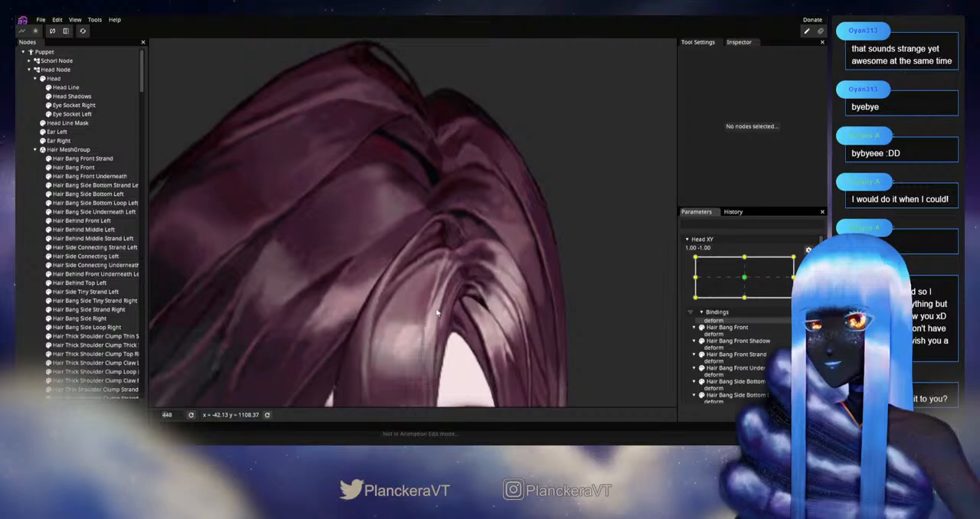
{"action": "left_click", "coordinate": [83, 159]}
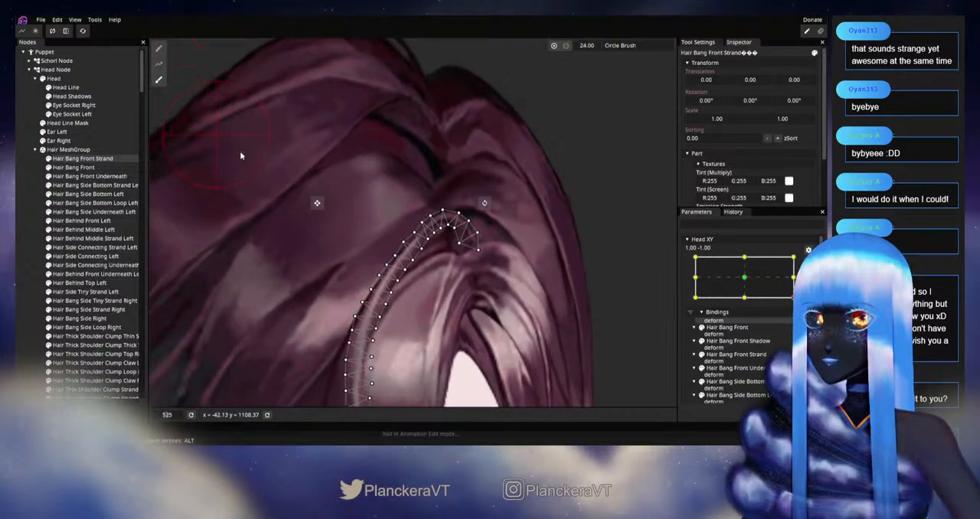
{"action": "scroll", "coordinate": [392, 247], "scroll_direction": "up", "scroll_amount": 1}
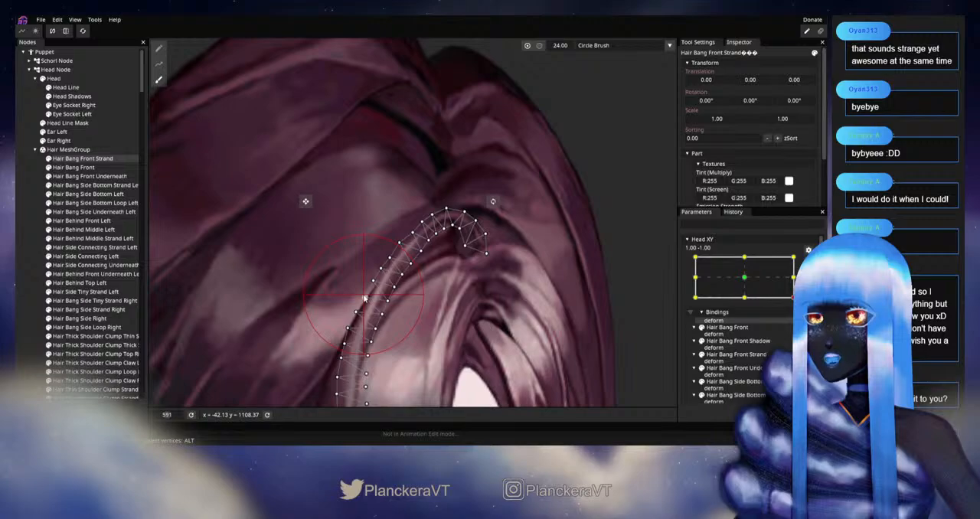
{"action": "left_click", "coordinate": [20, 246]}
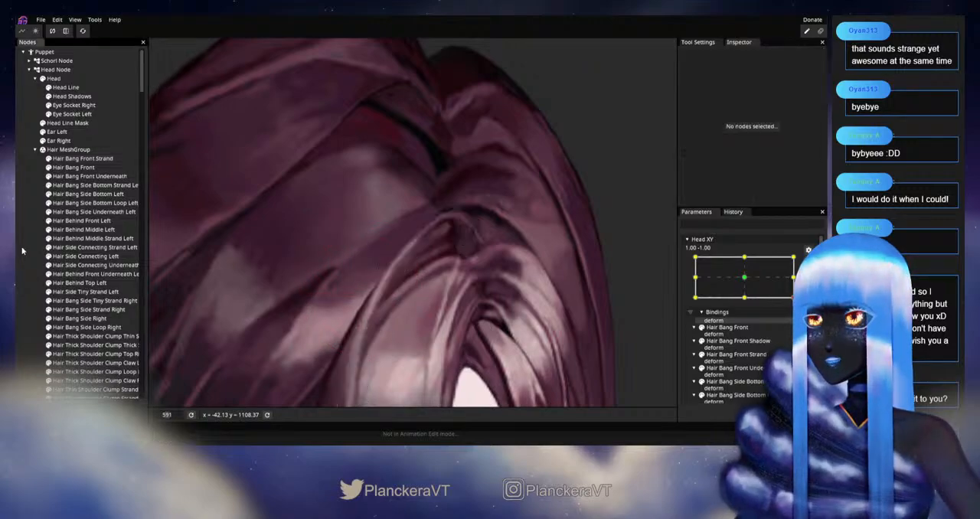
{"action": "scroll", "coordinate": [458, 301], "scroll_direction": "down", "scroll_amount": 4}
{"action": "scroll", "coordinate": [465, 310], "scroll_direction": "down", "scroll_amount": 3}
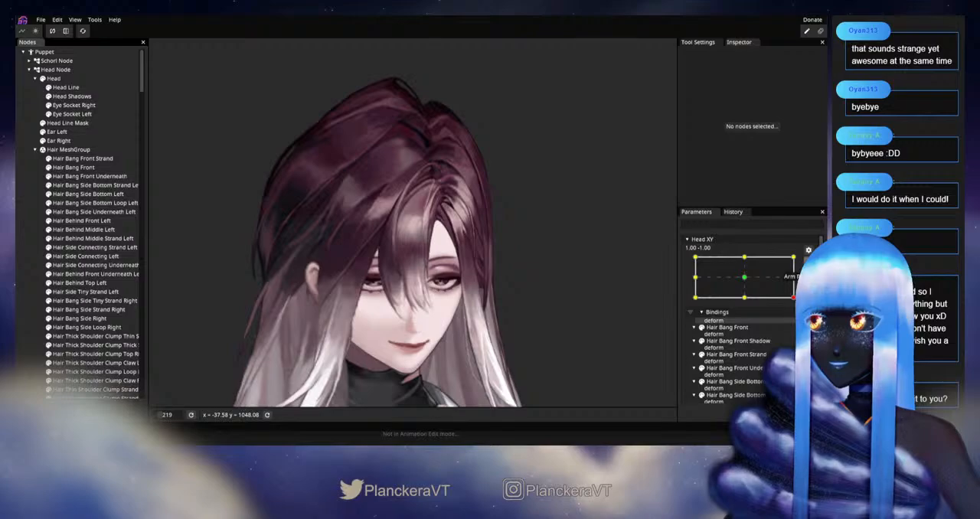
{"action": "mouse_move", "coordinate": [798, 322]}
{"action": "left_mouse_down"}
{"action": "mouse_move", "coordinate": [800, 302]}
{"action": "mouse_move", "coordinate": [799, 323]}
{"action": "mouse_move", "coordinate": [737, 332]}
{"action": "mouse_move", "coordinate": [798, 324]}
{"action": "mouse_move", "coordinate": [800, 309]}
{"action": "mouse_move", "coordinate": [799, 322]}
{"action": "left_mouse_up"}
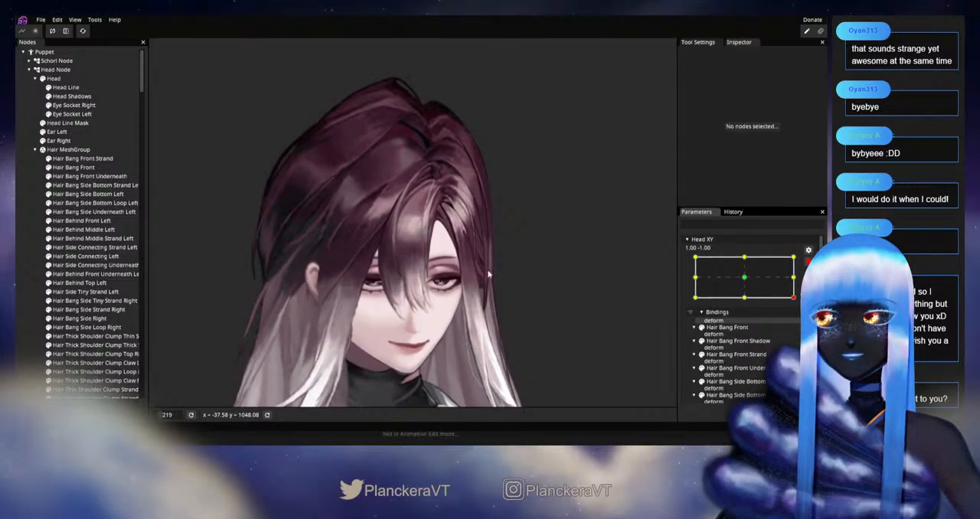
Step: Smooth Hair Bang Front Strand from its upper curve to its middle with the size 24 circle brush, and test the head movement disarmed
{"action": "scroll", "coordinate": [490, 287], "scroll_direction": "up", "scroll_amount": 6}
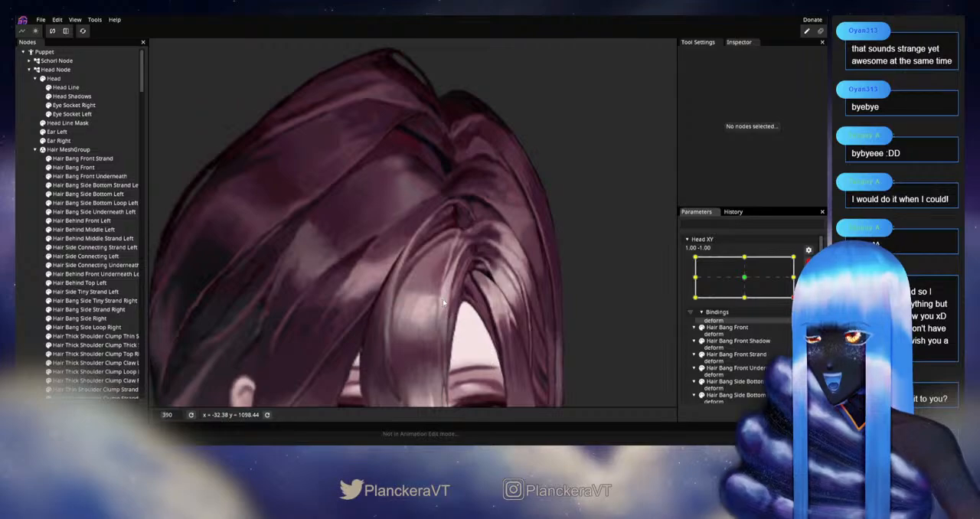
{"action": "scroll", "coordinate": [442, 303], "scroll_direction": "up", "scroll_amount": 2}
{"action": "left_click", "coordinate": [83, 158]}
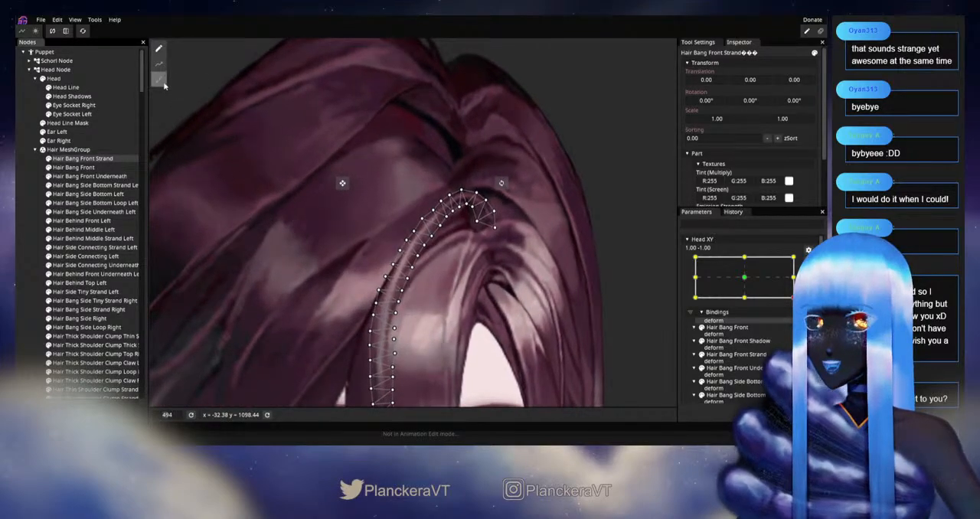
{"action": "left_click", "coordinate": [158, 80]}
{"action": "scroll", "coordinate": [246, 263], "scroll_direction": "up", "scroll_amount": 1}
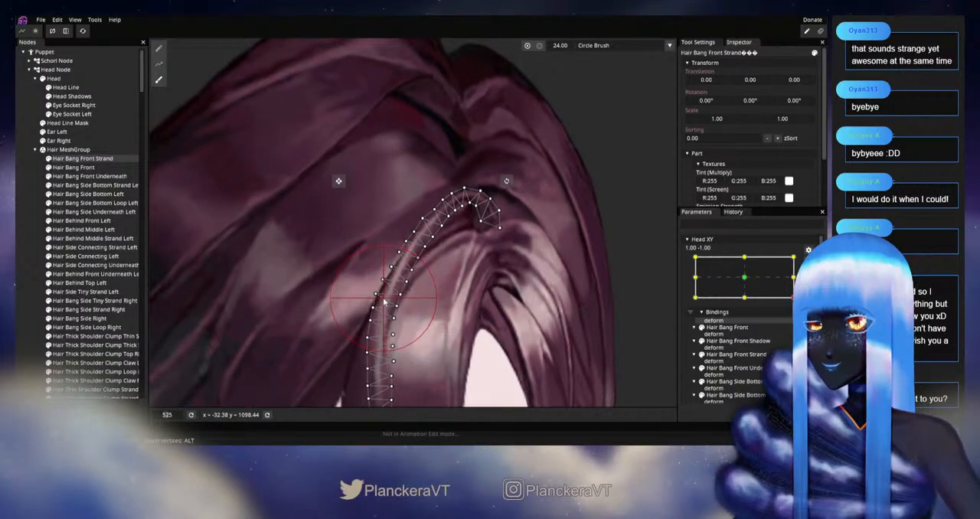
{"action": "left_click_drag", "start_coordinate": [391, 293], "coordinate": [408, 243]}
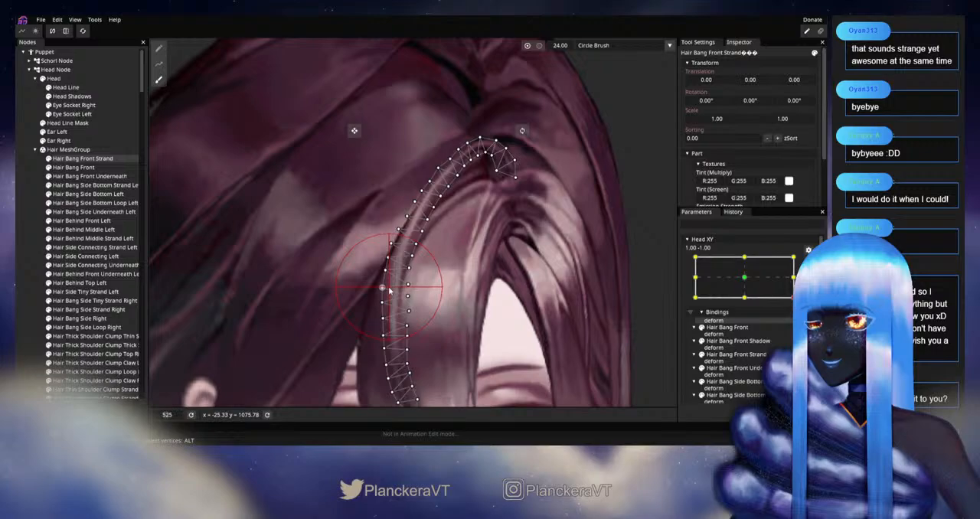
{"action": "scroll", "coordinate": [522, 293], "scroll_direction": "down", "scroll_amount": 5}
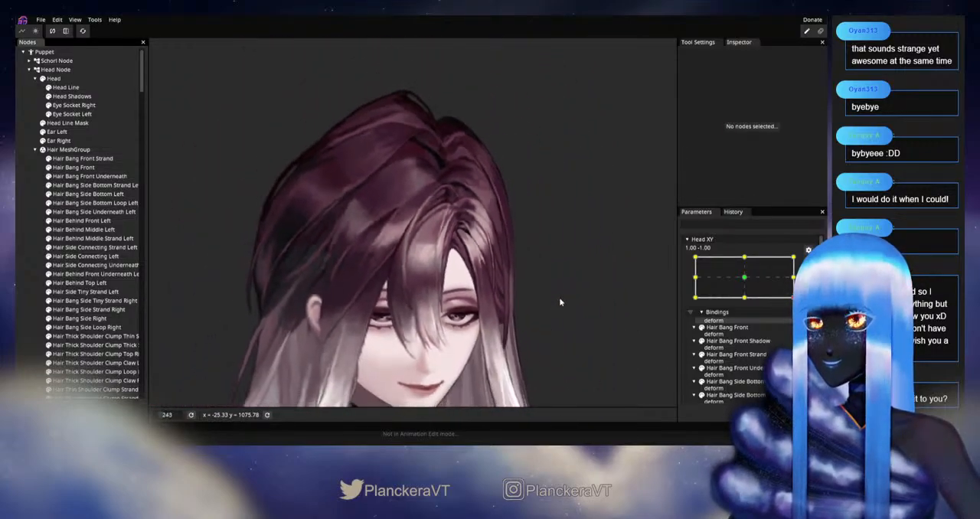
{"action": "scroll", "coordinate": [559, 297], "scroll_direction": "down", "scroll_amount": 3}
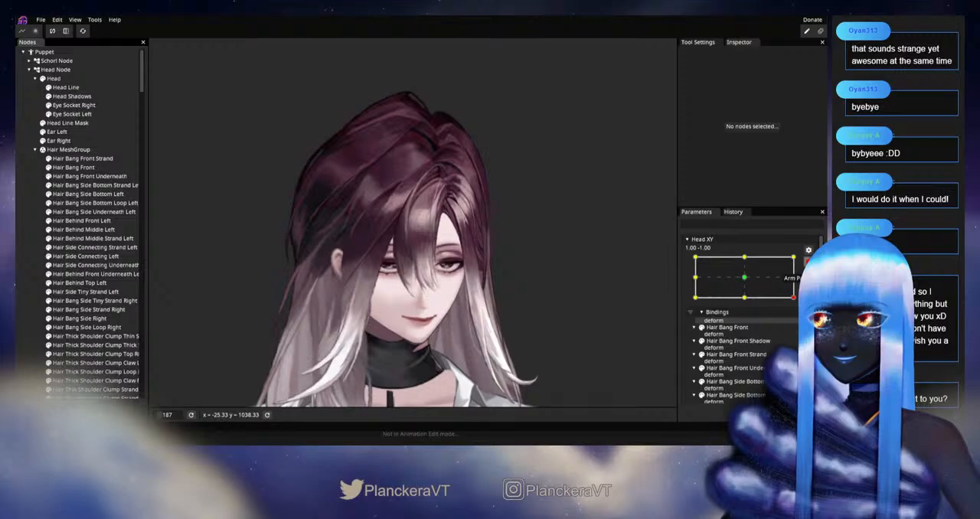
{"action": "left_click", "coordinate": [807, 262]}
{"action": "mouse_move", "coordinate": [795, 327]}
{"action": "left_mouse_down"}
{"action": "mouse_move", "coordinate": [799, 286]}
{"action": "mouse_move", "coordinate": [799, 320]}
{"action": "mouse_move", "coordinate": [748, 333]}
{"action": "mouse_move", "coordinate": [799, 327]}
{"action": "left_mouse_up"}
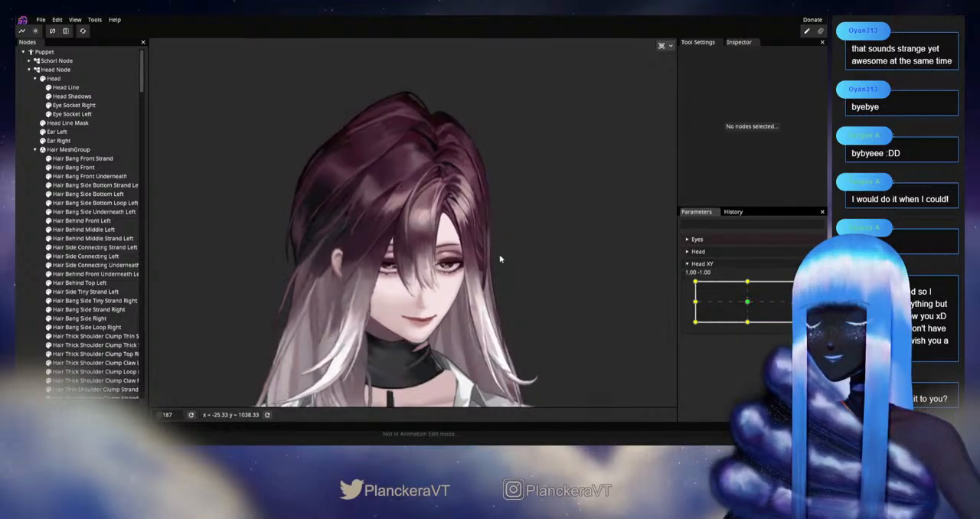
Step: Rearm Head XY at 1.00, -1.00 and refine the top curl of Hair Bang Front Strand with a size 15 circle brush
{"action": "scroll", "coordinate": [501, 260], "scroll_direction": "up", "scroll_amount": 6}
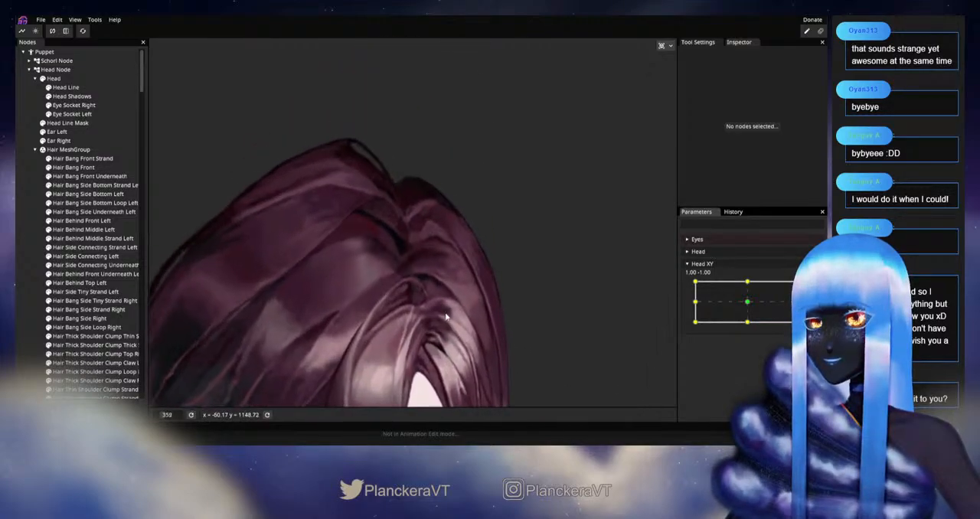
{"action": "scroll", "coordinate": [447, 316], "scroll_direction": "up", "scroll_amount": 4}
{"action": "scroll", "coordinate": [404, 269], "scroll_direction": "up", "scroll_amount": 3}
{"action": "left_click_drag", "start_coordinate": [404, 268], "coordinate": [446, 301]}
{"action": "left_click", "coordinate": [100, 159]}
{"action": "scroll", "coordinate": [318, 207], "scroll_direction": "up", "scroll_amount": 2}
{"action": "left_click", "coordinate": [159, 80]}
{"action": "scroll", "coordinate": [505, 109], "scroll_direction": "up", "scroll_amount": 1}
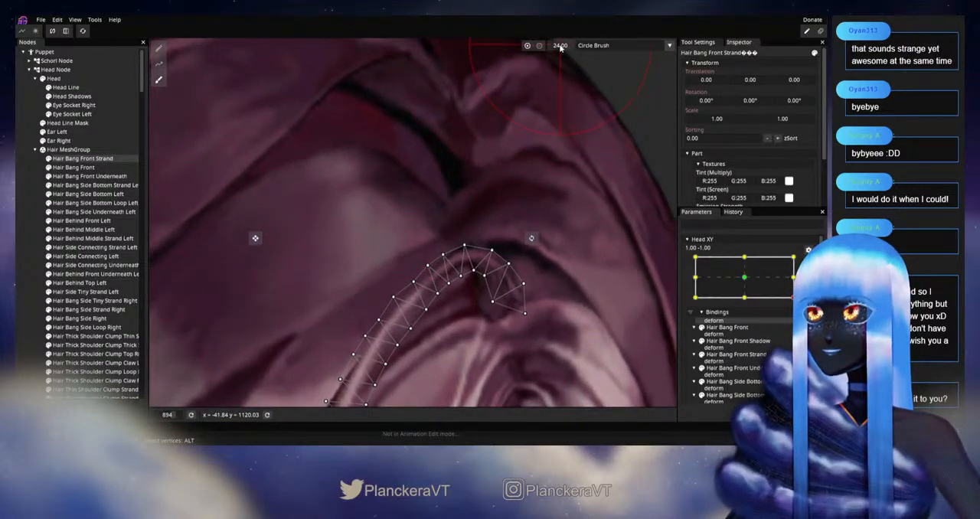
{"action": "scroll", "coordinate": [432, 239], "scroll_direction": "up", "scroll_amount": 1}
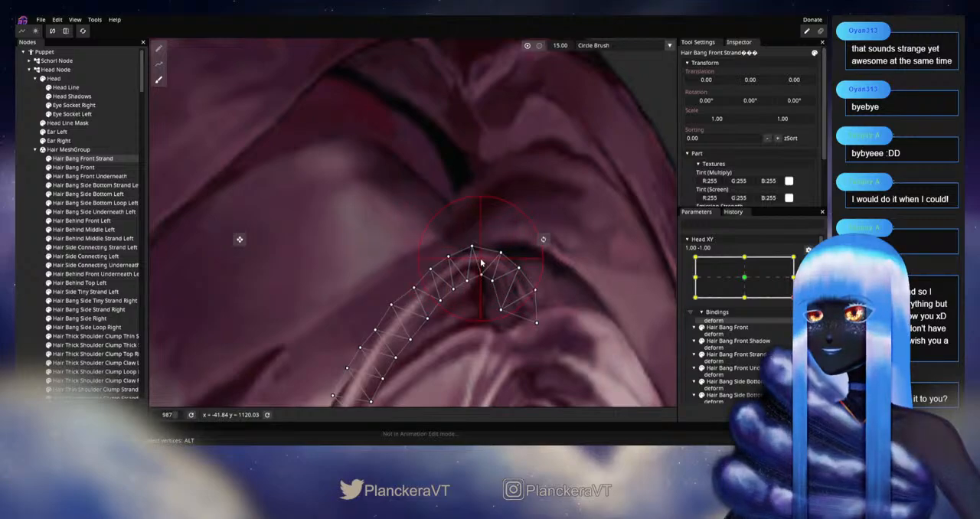
{"action": "left_click", "coordinate": [21, 248]}
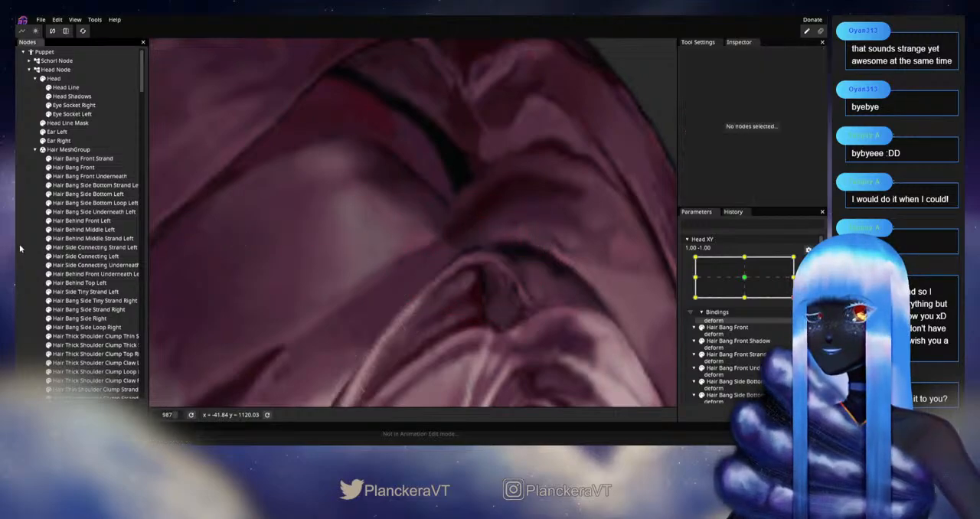
Step: Disarm Head XY and move it around the lower corner to check how the bangs follow the head turn
{"action": "scroll", "coordinate": [532, 319], "scroll_direction": "down", "scroll_amount": 4}
{"action": "scroll", "coordinate": [532, 316], "scroll_direction": "down", "scroll_amount": 5}
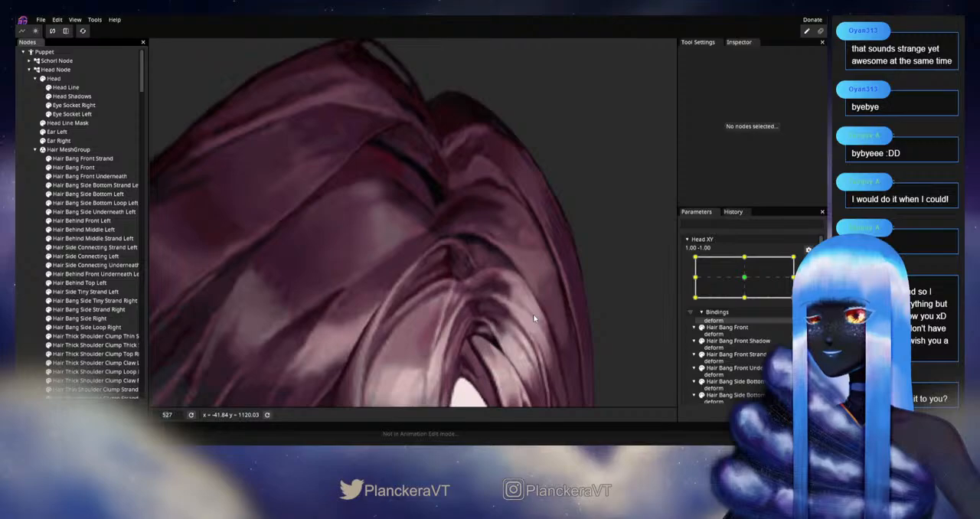
{"action": "scroll", "coordinate": [535, 316], "scroll_direction": "down", "scroll_amount": 1}
{"action": "left_click_drag", "start_coordinate": [532, 350], "coordinate": [554, 224]}
{"action": "left_click_drag", "start_coordinate": [544, 268], "coordinate": [527, 302]}
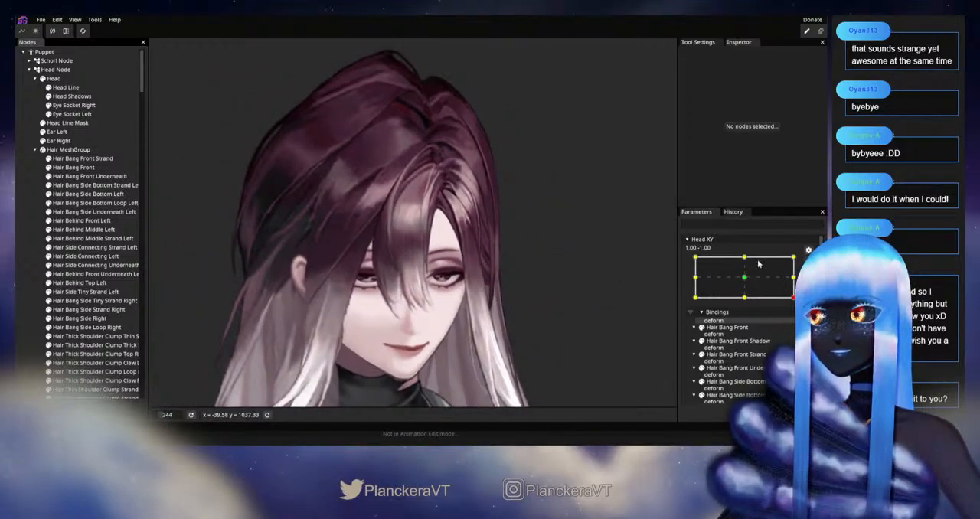
{"action": "left_click", "coordinate": [808, 261]}
{"action": "mouse_move", "coordinate": [800, 321]}
{"action": "left_mouse_down"}
{"action": "mouse_move", "coordinate": [799, 296]}
{"action": "mouse_move", "coordinate": [799, 322]}
{"action": "mouse_move", "coordinate": [743, 335]}
{"action": "mouse_move", "coordinate": [795, 335]}
{"action": "left_mouse_up"}
Step: Rearm Head XY at 1.00, -1.00 and move individual mesh vertices at the top curl of Hair Bang Front Strand
{"action": "scroll", "coordinate": [455, 288], "scroll_direction": "up", "scroll_amount": 5}
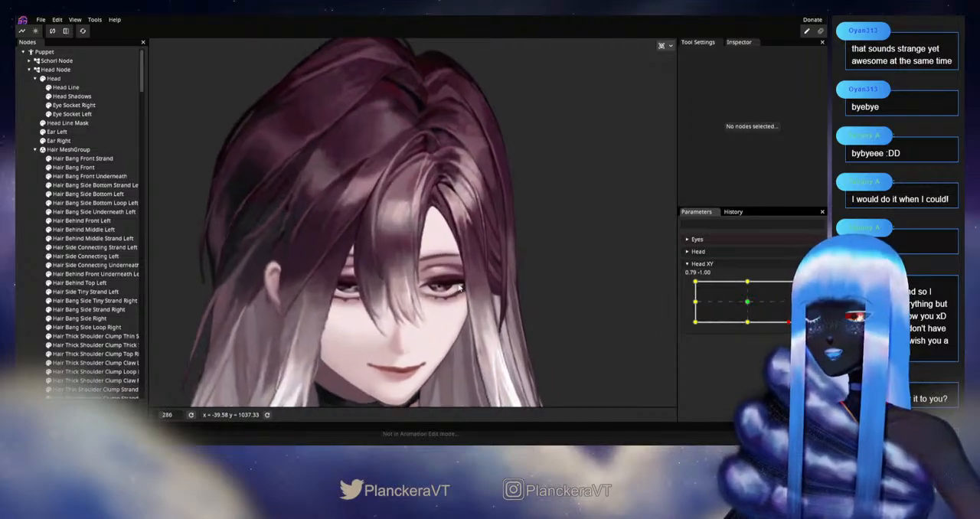
{"action": "scroll", "coordinate": [478, 266], "scroll_direction": "up", "scroll_amount": 4}
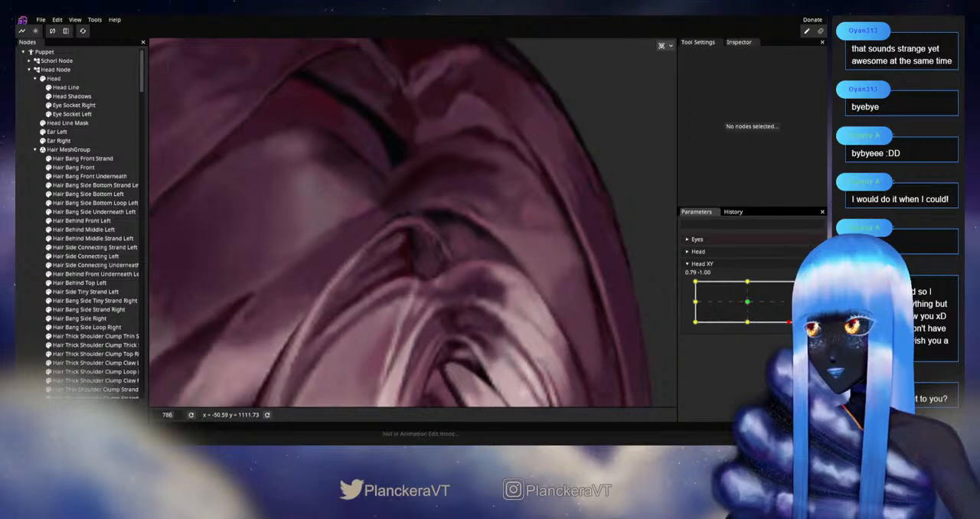
{"action": "scroll", "coordinate": [414, 222], "scroll_direction": "up", "scroll_amount": 1}
{"action": "left_click", "coordinate": [82, 158]}
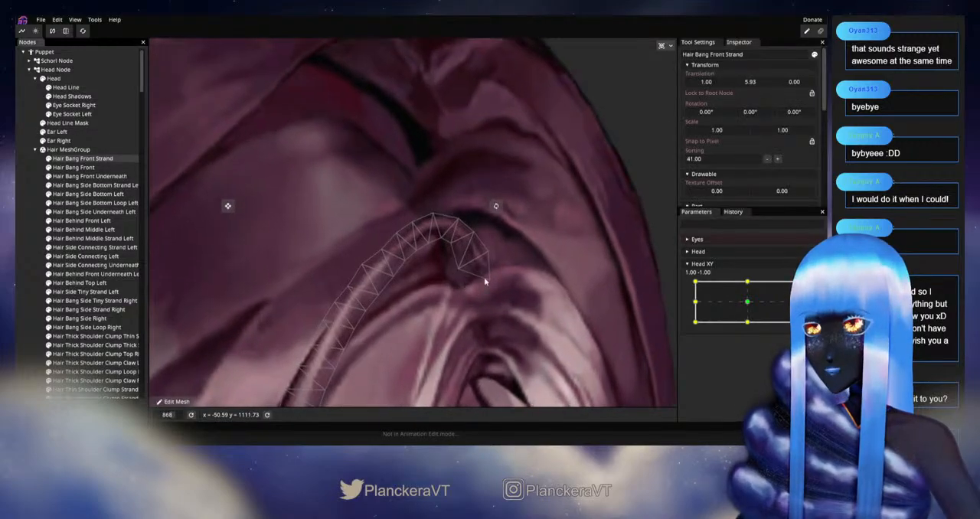
{"action": "scroll", "coordinate": [470, 283], "scroll_direction": "up", "scroll_amount": 1}
{"action": "mouse_move", "coordinate": [798, 321]}
{"action": "left_mouse_down"}
{"action": "mouse_move", "coordinate": [799, 302]}
{"action": "mouse_move", "coordinate": [798, 323]}
{"action": "left_mouse_up"}
{"action": "scroll", "coordinate": [479, 220], "scroll_direction": "up", "scroll_amount": 1}
{"action": "left_click_drag", "start_coordinate": [437, 212], "coordinate": [443, 213]}
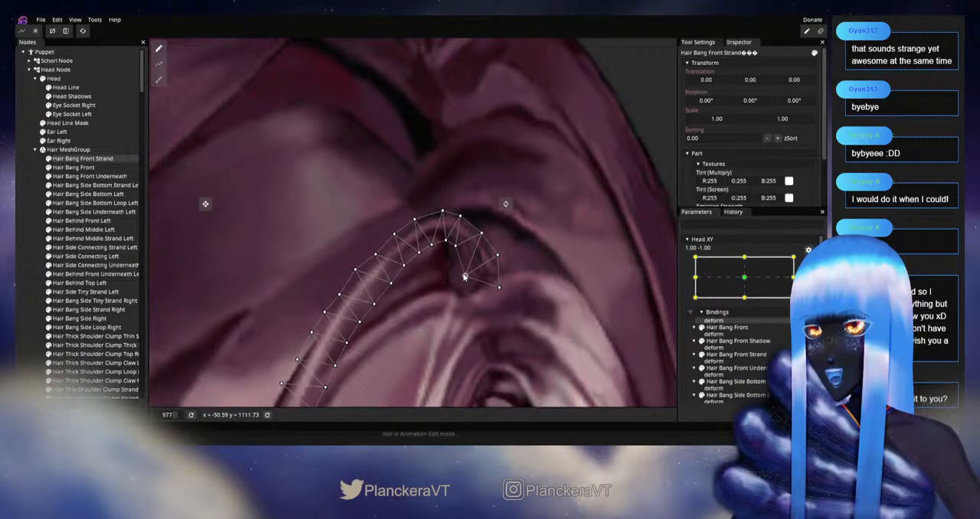
{"action": "left_click_drag", "start_coordinate": [458, 251], "coordinate": [461, 254]}
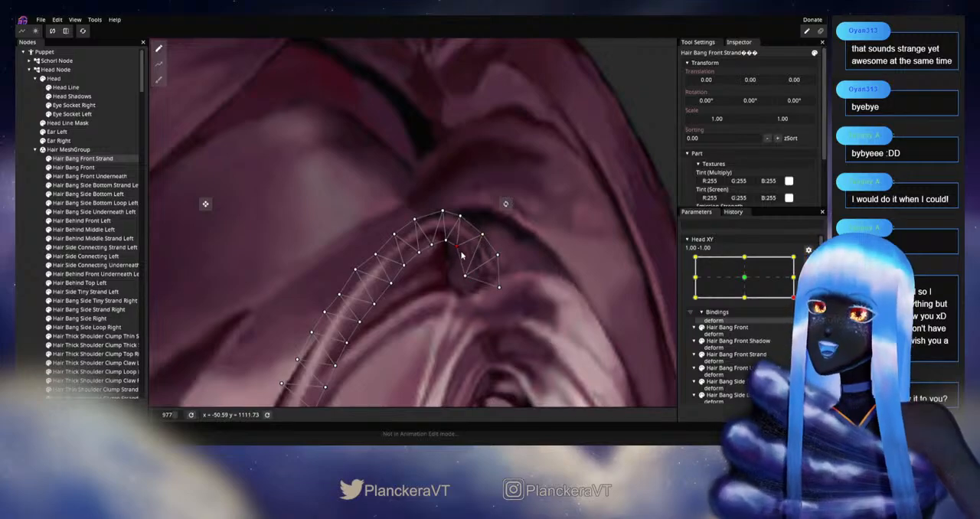
{"action": "left_click_drag", "start_coordinate": [421, 287], "coordinate": [452, 250]}
{"action": "scroll", "coordinate": [452, 251], "scroll_direction": "down", "scroll_amount": 4}
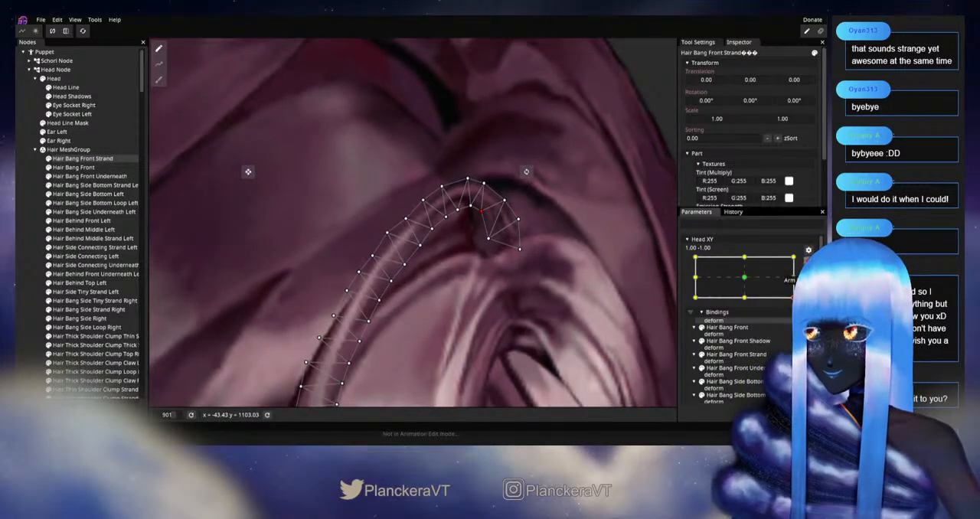
Step: Preview the curl's movement with Head XY disarmed, and rearm it at 1.00, -1.00 with Hair Bang Front Strand selected
{"action": "left_click", "coordinate": [808, 261]}
{"action": "mouse_move", "coordinate": [798, 321]}
{"action": "left_mouse_down"}
{"action": "mouse_move", "coordinate": [799, 303]}
{"action": "mouse_move", "coordinate": [799, 322]}
{"action": "left_mouse_up"}
{"action": "left_click", "coordinate": [808, 285]}
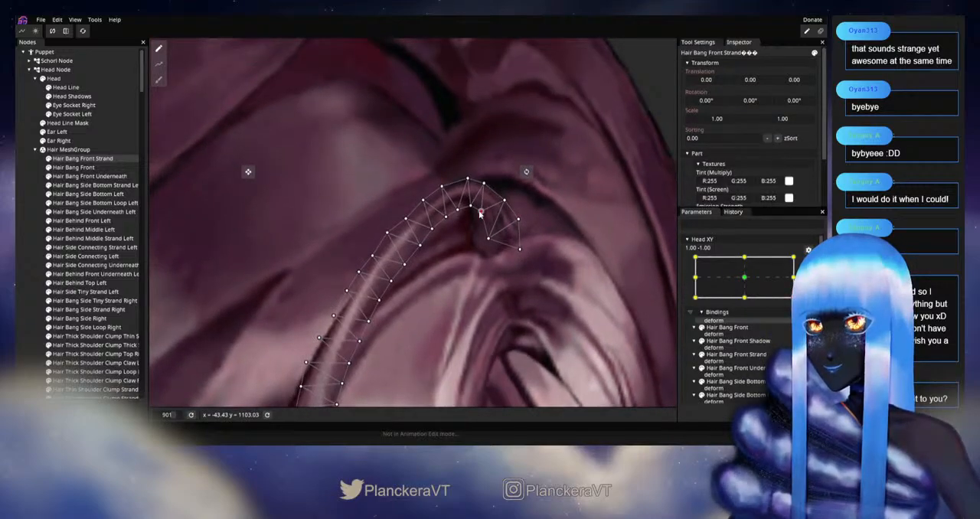
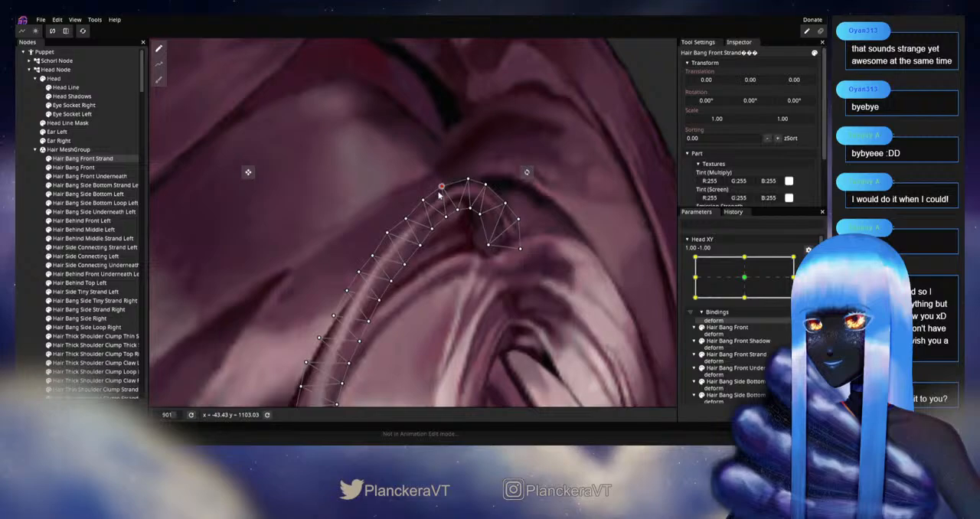
Step: Save the project and disarm Head XY to preview the Hair Bang Front Strand curl near the lower corner of the parameter range
{"action": "key", "text": "ctrl+s"}
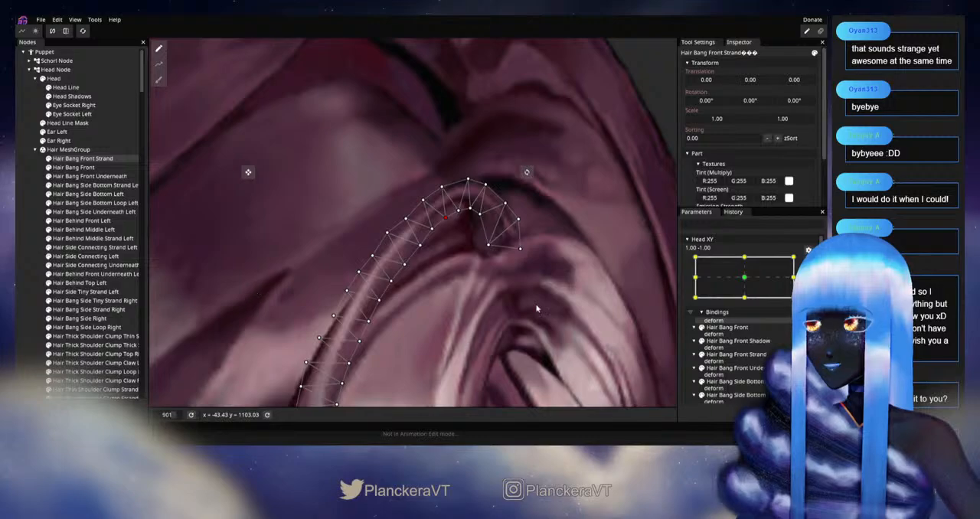
{"action": "left_click", "coordinate": [808, 261]}
{"action": "scroll", "coordinate": [518, 288], "scroll_direction": "down", "scroll_amount": 4}
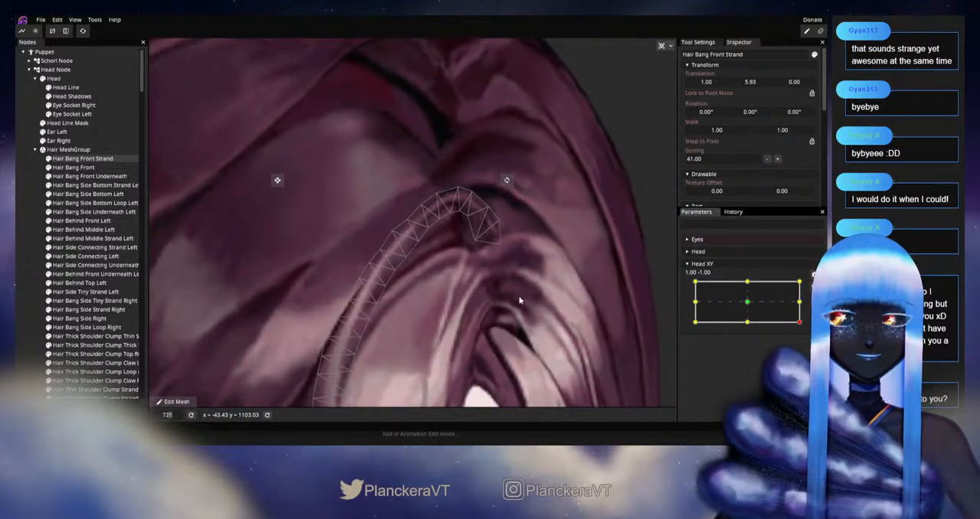
{"action": "scroll", "coordinate": [508, 302], "scroll_direction": "down", "scroll_amount": 1}
{"action": "mouse_move", "coordinate": [799, 322]}
{"action": "left_mouse_down"}
{"action": "mouse_move", "coordinate": [799, 309]}
{"action": "mouse_move", "coordinate": [799, 318]}
{"action": "left_mouse_up"}
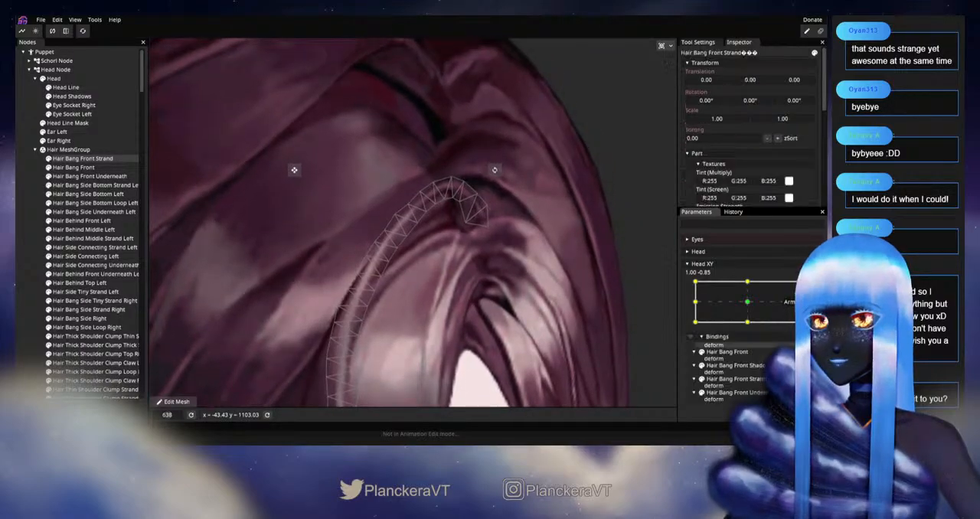
Step: Rearm Head XY at 1.00, -1.00 and adjust the inner mesh vertices at the curled tip of Hair Bang Front Strand
{"action": "left_click", "coordinate": [808, 289]}
{"action": "scroll", "coordinate": [429, 244], "scroll_direction": "up", "scroll_amount": 14}
{"action": "left_click", "coordinate": [484, 244]}
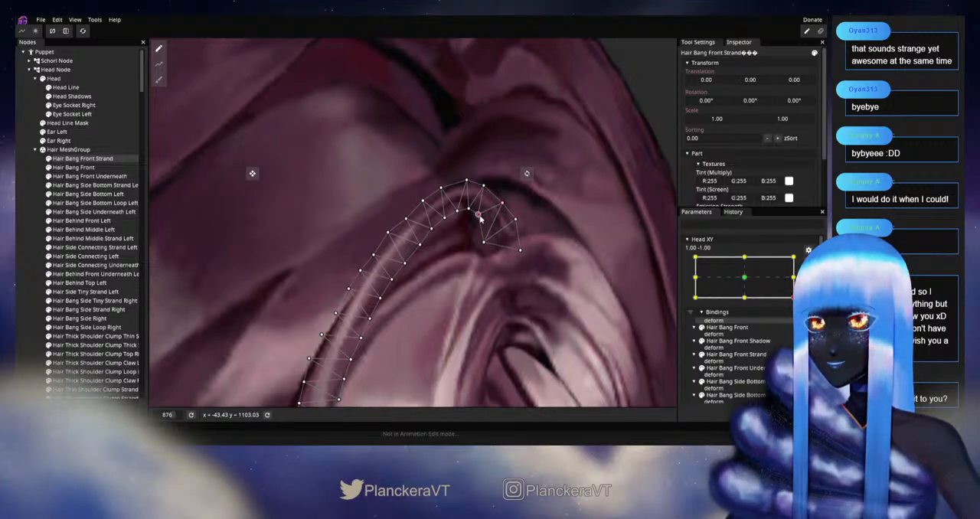
Step: Disarm Head XY and vary it around the 1.00, -1.00 corner to check the strand tip's movement
{"action": "scroll", "coordinate": [476, 220], "scroll_direction": "down", "scroll_amount": 10}
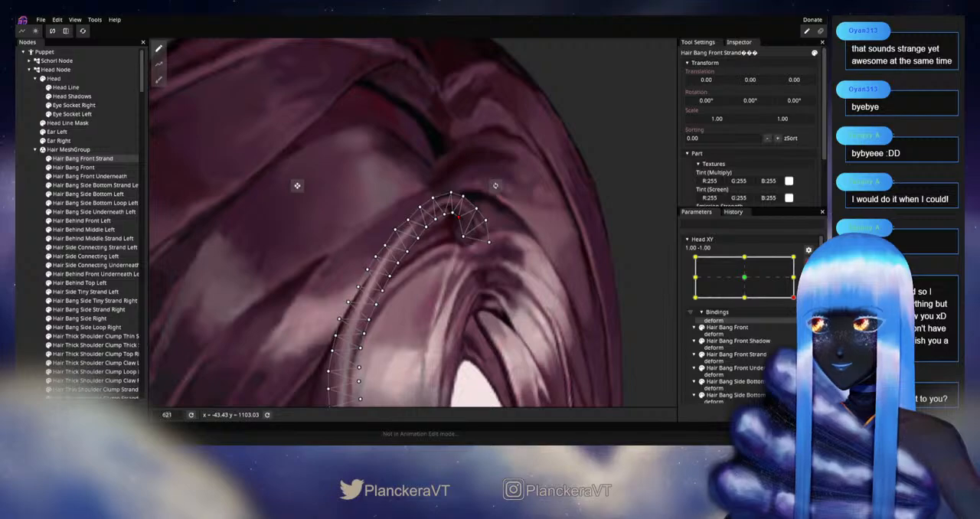
{"action": "left_click", "coordinate": [808, 264]}
{"action": "mouse_move", "coordinate": [799, 322]}
{"action": "left_mouse_down"}
{"action": "mouse_move", "coordinate": [746, 328]}
{"action": "mouse_move", "coordinate": [787, 330]}
{"action": "mouse_move", "coordinate": [799, 306]}
{"action": "mouse_move", "coordinate": [799, 329]}
{"action": "left_mouse_up"}
Step: Rearm Head XY at 1.00, -1.00 and nudge the outer mesh vertices at the curl of Hair Bang Front Strand
{"action": "left_click", "coordinate": [815, 289]}
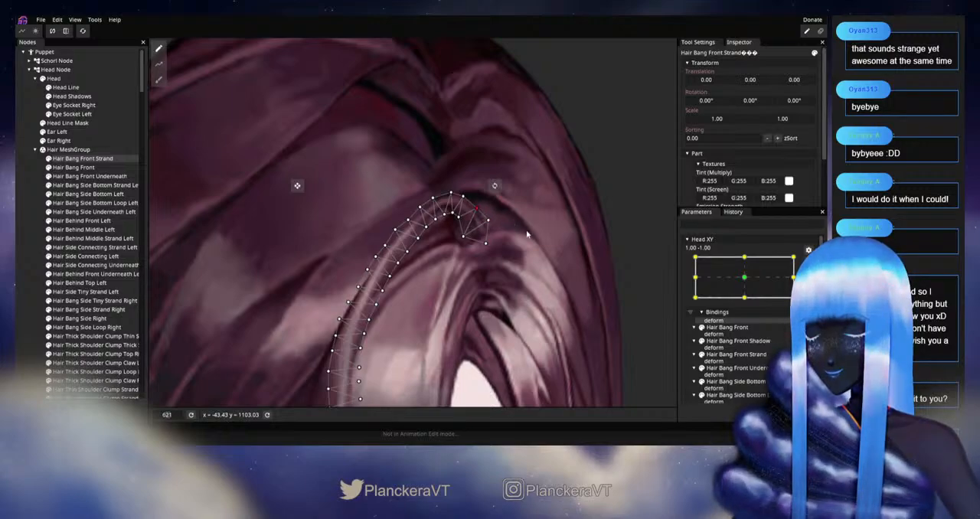
{"action": "scroll", "coordinate": [527, 233], "scroll_direction": "down", "scroll_amount": 2}
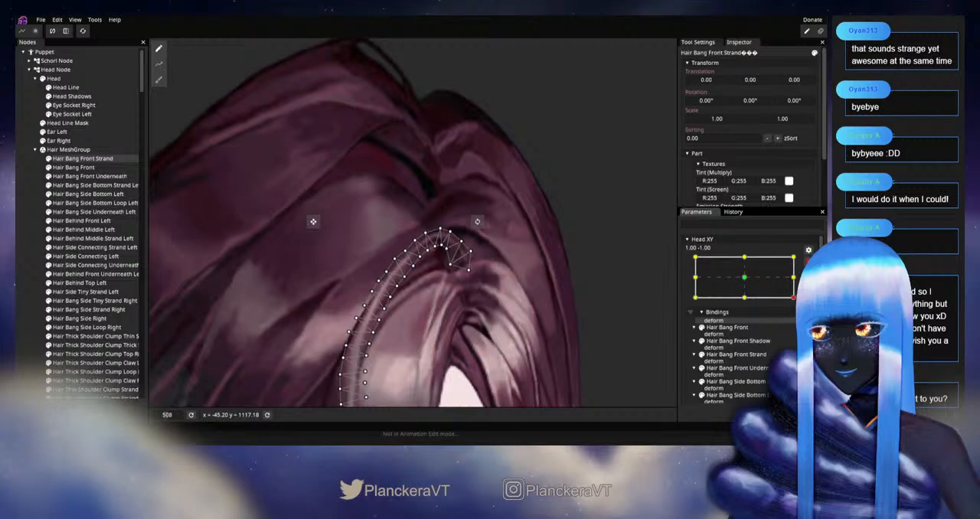
Step: Disarm Head XY and inspect the curl up close while moving the parameter around its 1.00, -1.00 corner
{"action": "left_click", "coordinate": [808, 261]}
{"action": "scroll", "coordinate": [484, 273], "scroll_direction": "up", "scroll_amount": 3}
{"action": "left_click_drag", "start_coordinate": [550, 304], "coordinate": [521, 277]}
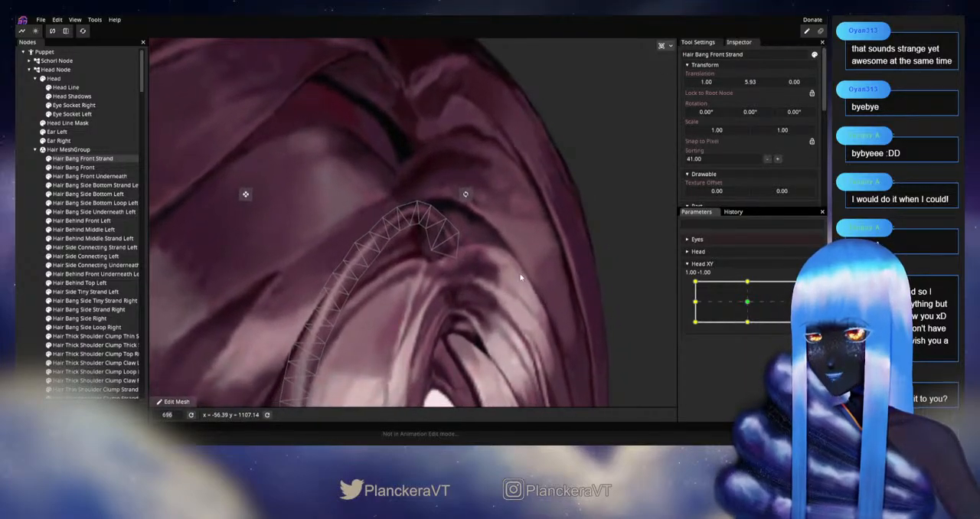
{"action": "scroll", "coordinate": [520, 278], "scroll_direction": "up", "scroll_amount": 2}
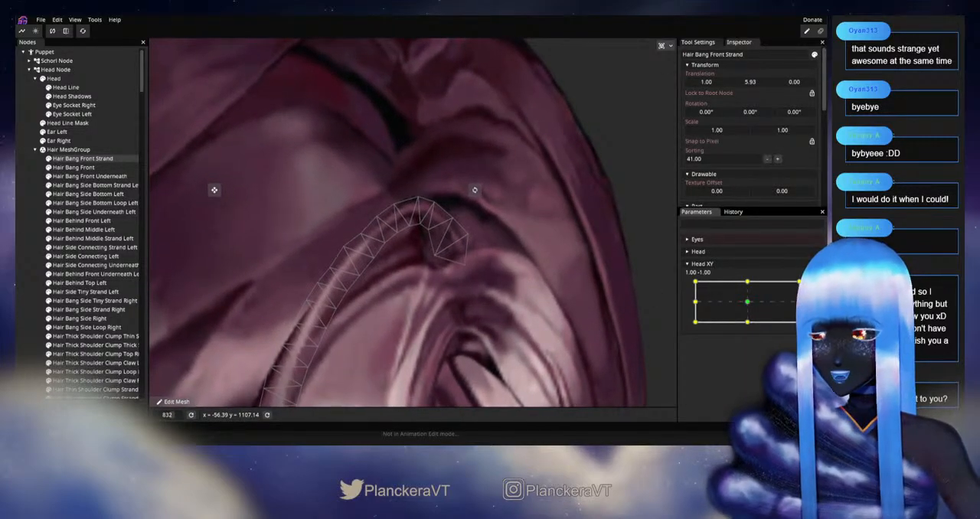
{"action": "mouse_move", "coordinate": [799, 322]}
{"action": "left_mouse_down"}
{"action": "mouse_move", "coordinate": [799, 302]}
{"action": "mouse_move", "coordinate": [791, 320]}
{"action": "mouse_move", "coordinate": [756, 330]}
{"action": "mouse_move", "coordinate": [770, 333]}
{"action": "mouse_move", "coordinate": [747, 330]}
{"action": "mouse_move", "coordinate": [796, 333]}
{"action": "left_mouse_up"}
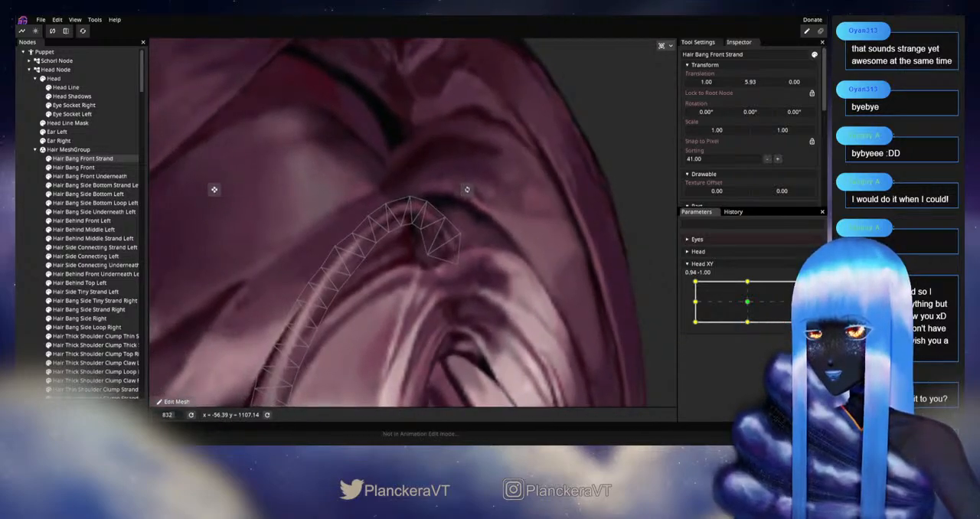
Step: Rearm Head XY at 1.00, -1.00 and reposition the lower inner vertex at the end of Hair Bang Front Strand's curl
{"action": "left_click", "coordinate": [813, 286]}
{"action": "left_click", "coordinate": [434, 260]}
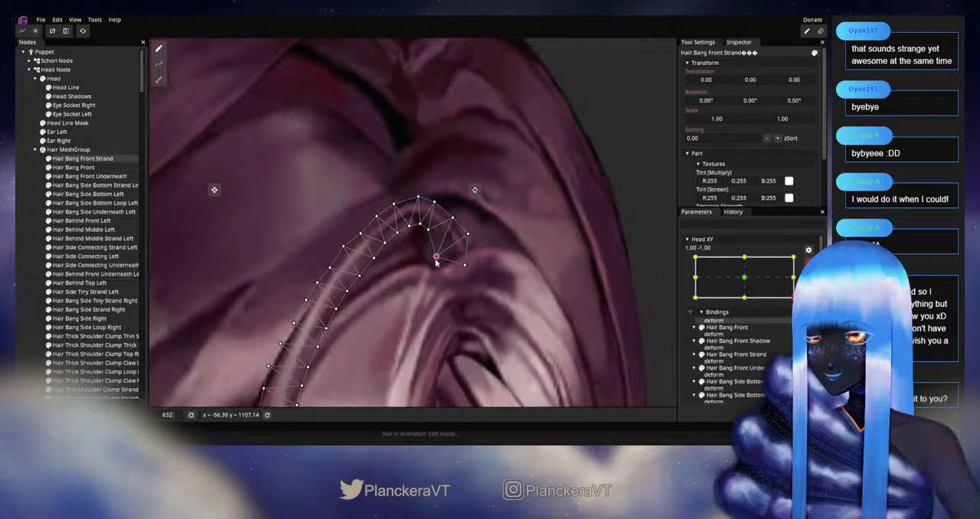
{"action": "left_click_drag", "start_coordinate": [552, 271], "coordinate": [609, 266]}
Step: Preview the head turn with Head XY disarmed, and rearm it at 1.00, -1.00 with no node selected
{"action": "left_click", "coordinate": [809, 261]}
{"action": "scroll", "coordinate": [545, 304], "scroll_direction": "down", "scroll_amount": 3}
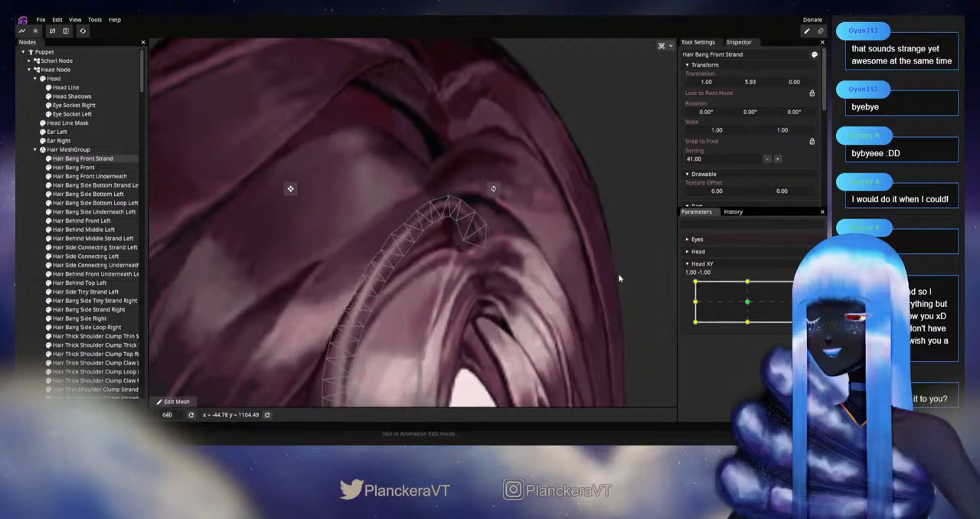
{"action": "mouse_move", "coordinate": [799, 323]}
{"action": "left_mouse_down"}
{"action": "mouse_move", "coordinate": [799, 298]}
{"action": "mouse_move", "coordinate": [799, 324]}
{"action": "left_mouse_up"}
{"action": "left_click", "coordinate": [25, 207]}
{"action": "scroll", "coordinate": [594, 302], "scroll_direction": "down", "scroll_amount": 5}
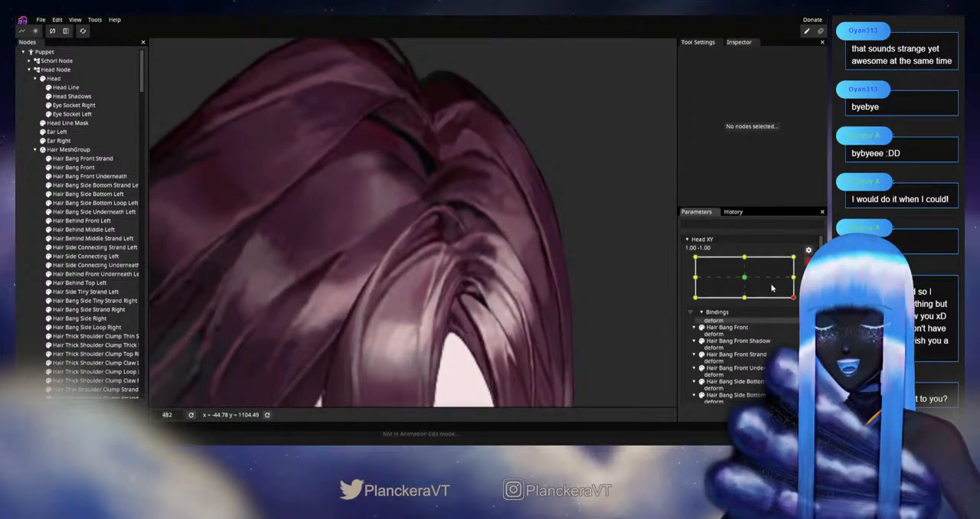
Step: Select Hair Bang Front Strand and refine its top curl with a size 17 circle brush
{"action": "scroll", "coordinate": [457, 250], "scroll_direction": "up", "scroll_amount": 4}
{"action": "left_click_drag", "start_coordinate": [457, 251], "coordinate": [360, 301]}
{"action": "left_click", "coordinate": [53, 161]}
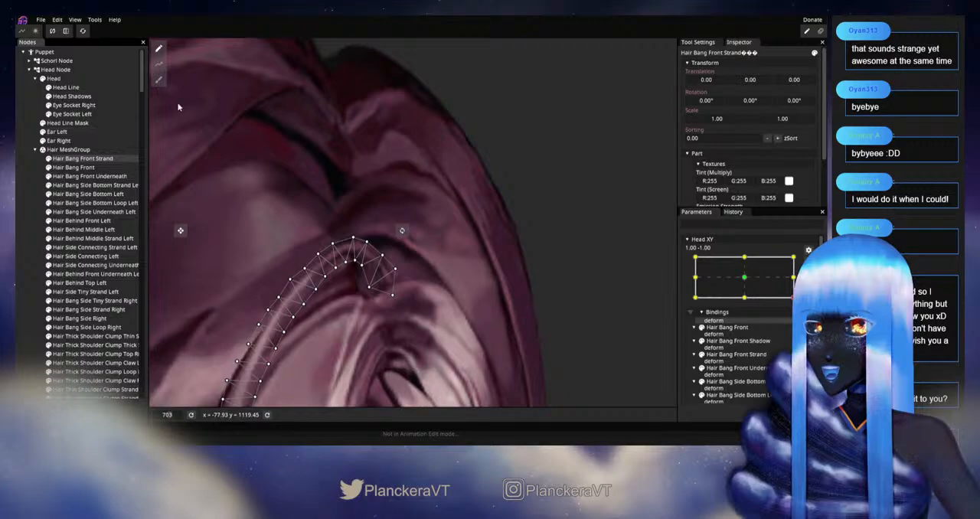
{"action": "scroll", "coordinate": [429, 261], "scroll_direction": "up", "scroll_amount": 1}
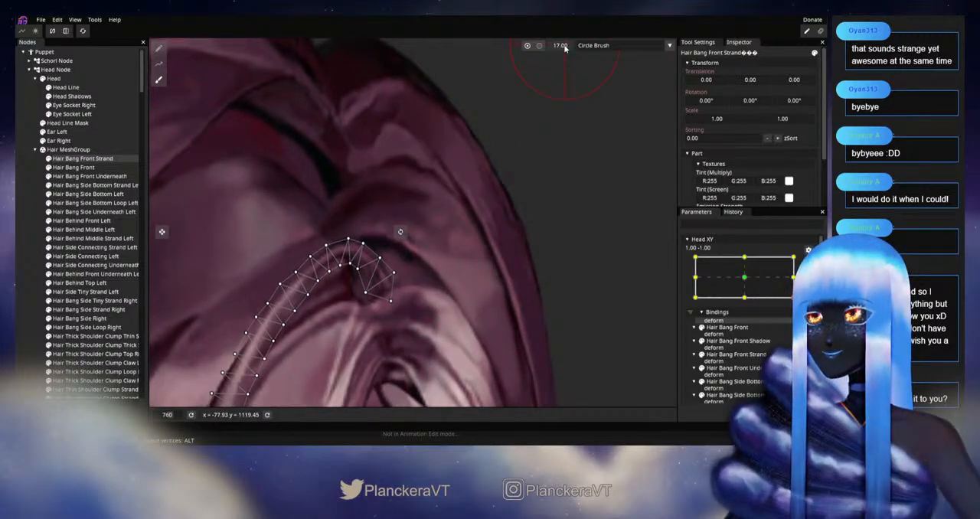
{"action": "scroll", "coordinate": [490, 224], "scroll_direction": "up", "scroll_amount": 1}
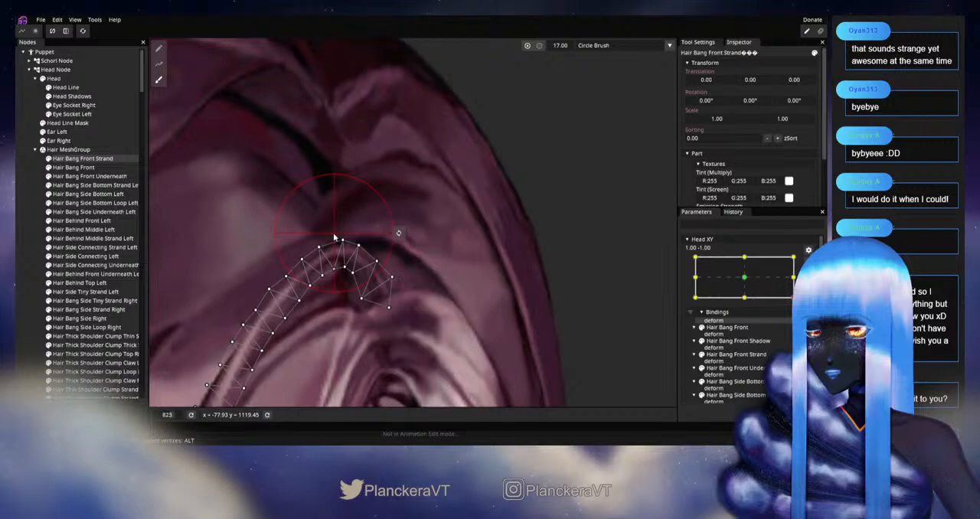
Step: Deselect the strand, preview the brushed curl with Head XY disarmed, and rearm the parameter at 1.00, -1.00
{"action": "left_click", "coordinate": [17, 265]}
{"action": "scroll", "coordinate": [427, 316], "scroll_direction": "down", "scroll_amount": 7}
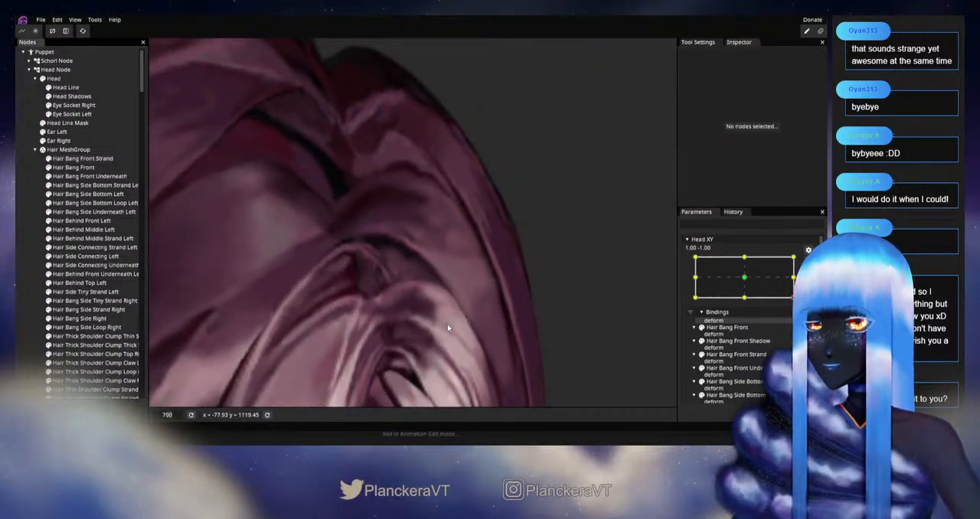
{"action": "scroll", "coordinate": [453, 331], "scroll_direction": "down", "scroll_amount": 3}
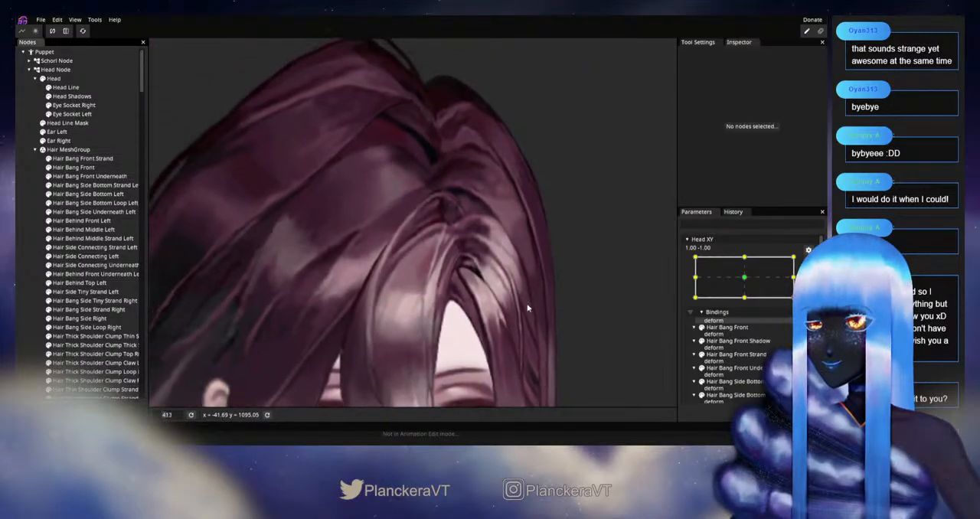
{"action": "left_click", "coordinate": [808, 261]}
{"action": "mouse_move", "coordinate": [799, 321]}
{"action": "left_mouse_down"}
{"action": "mouse_move", "coordinate": [799, 302]}
{"action": "mouse_move", "coordinate": [799, 322]}
{"action": "left_mouse_up"}
{"action": "left_click", "coordinate": [813, 291]}
Step: Reselect Hair Bang Front Strand and adjust individual mesh vertices around the end of its top curl
{"action": "scroll", "coordinate": [751, 306], "scroll_direction": "down", "scroll_amount": 1}
{"action": "scroll", "coordinate": [536, 291], "scroll_direction": "up", "scroll_amount": 6}
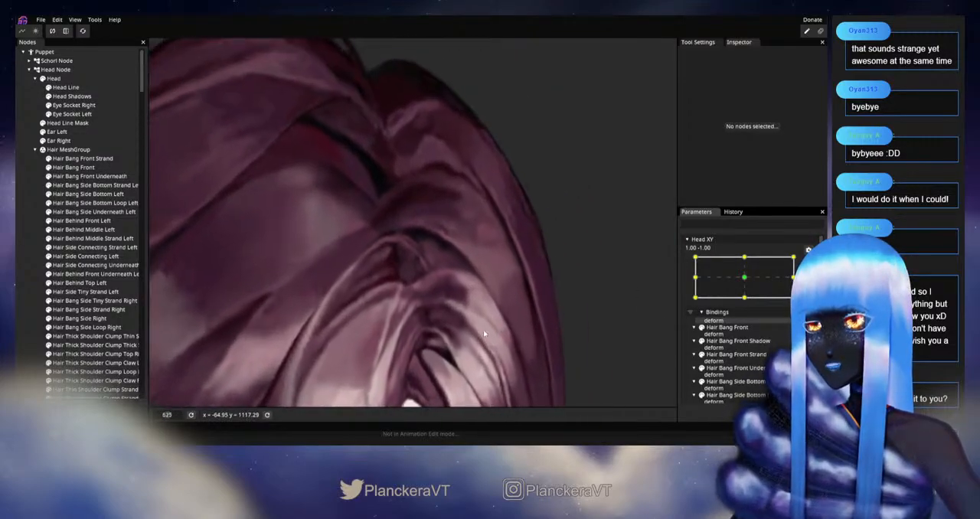
{"action": "scroll", "coordinate": [482, 334], "scroll_direction": "up", "scroll_amount": 3}
{"action": "left_click", "coordinate": [88, 160]}
{"action": "scroll", "coordinate": [442, 291], "scroll_direction": "up", "scroll_amount": 3}
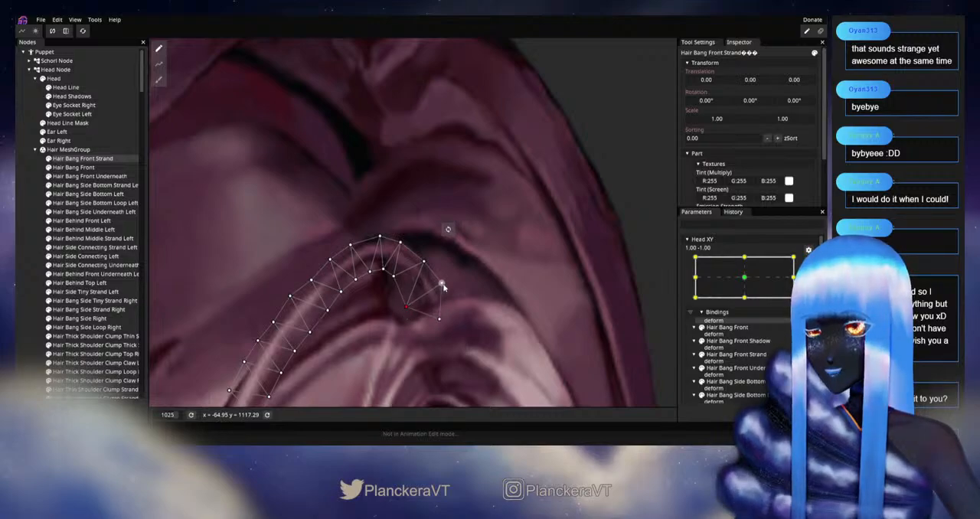
Step: Deselect the strand, check the whole bang during the head turn with Head XY disarmed, and rearm it at 1.00, -1.00
{"action": "left_click", "coordinate": [21, 286]}
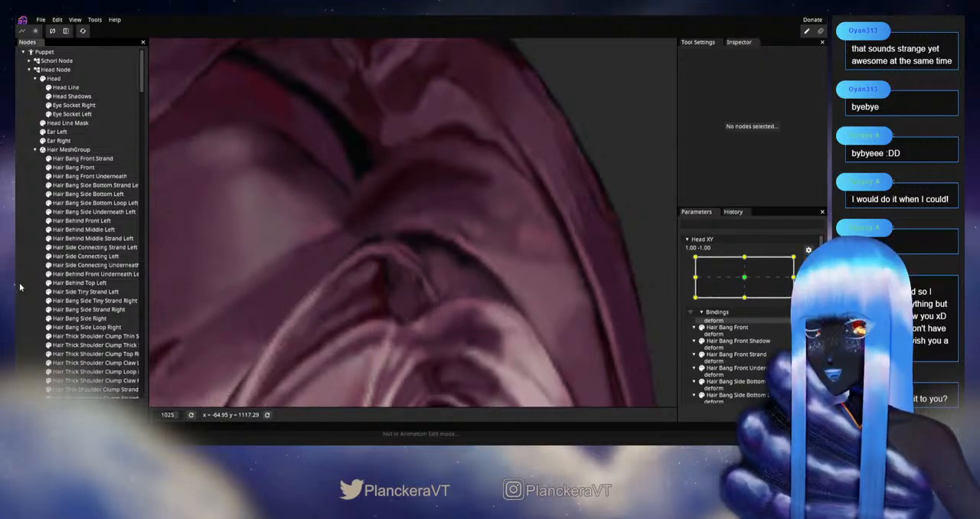
{"action": "scroll", "coordinate": [471, 322], "scroll_direction": "down", "scroll_amount": 2}
{"action": "scroll", "coordinate": [472, 323], "scroll_direction": "down", "scroll_amount": 10}
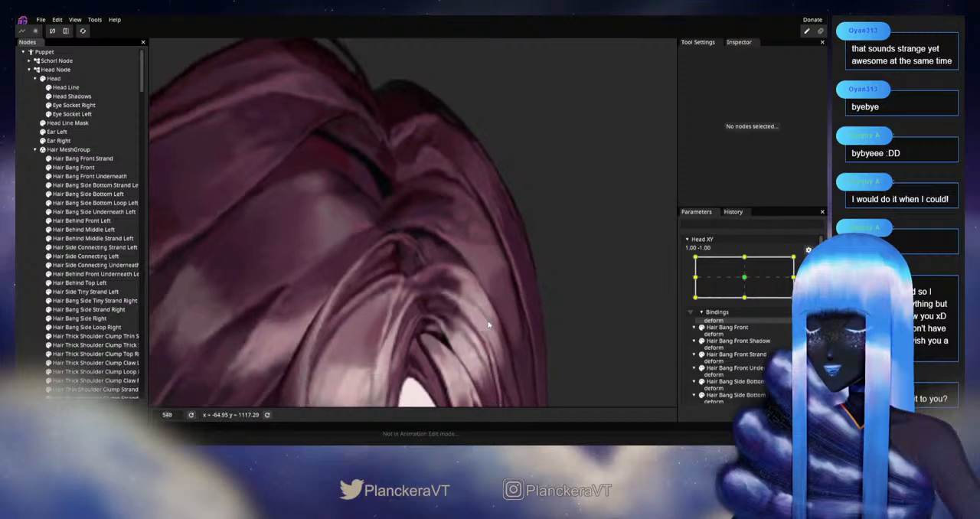
{"action": "scroll", "coordinate": [494, 324], "scroll_direction": "down", "scroll_amount": 5}
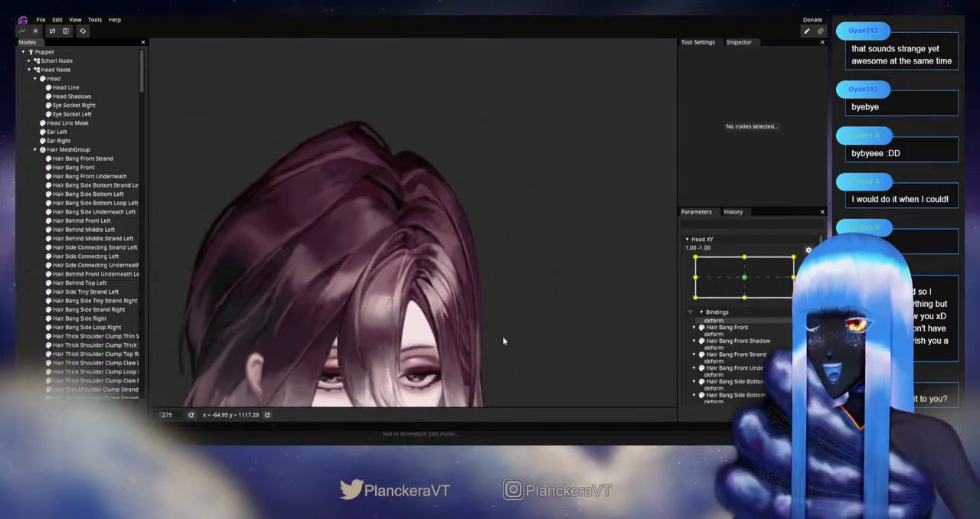
{"action": "left_click", "coordinate": [809, 261]}
{"action": "mouse_move", "coordinate": [800, 322]}
{"action": "left_mouse_down"}
{"action": "mouse_move", "coordinate": [799, 295]}
{"action": "mouse_move", "coordinate": [799, 321]}
{"action": "left_mouse_up"}
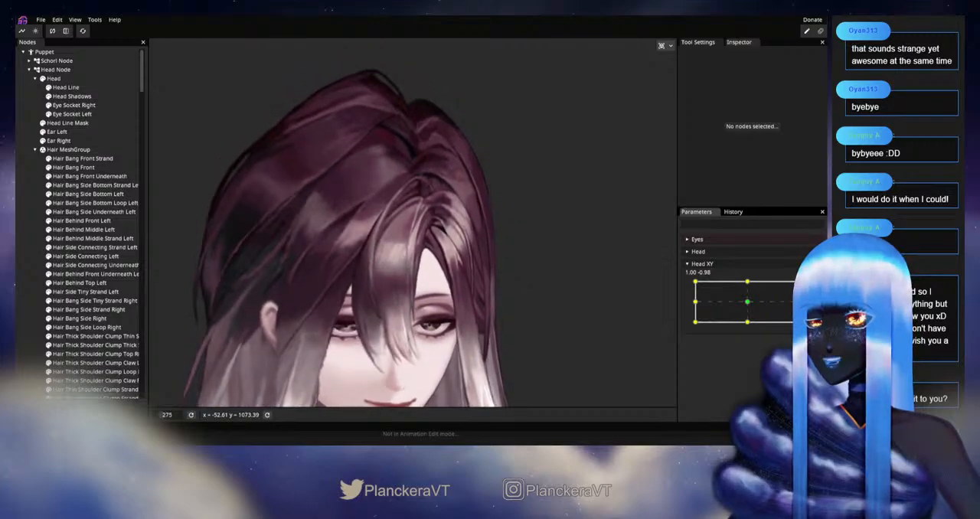
{"action": "left_click", "coordinate": [808, 290]}
Step: Select Hair Bang Front Strand again and fine-tune the inner-edge mesh vertices just before its top curl
{"action": "scroll", "coordinate": [406, 196], "scroll_direction": "up", "scroll_amount": 6}
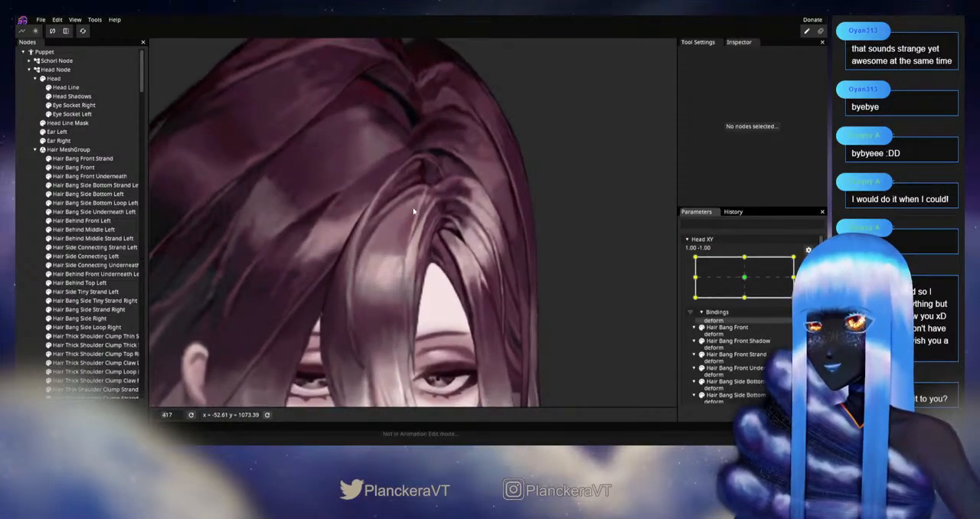
{"action": "left_click_drag", "start_coordinate": [427, 205], "coordinate": [402, 308]}
{"action": "scroll", "coordinate": [403, 307], "scroll_direction": "up", "scroll_amount": 4}
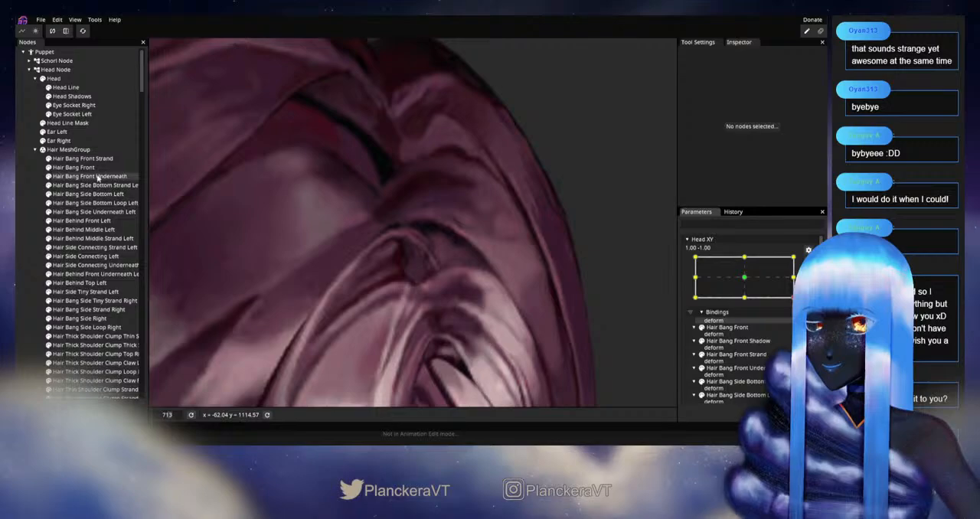
{"action": "left_click", "coordinate": [93, 159]}
{"action": "scroll", "coordinate": [415, 306], "scroll_direction": "up", "scroll_amount": 2}
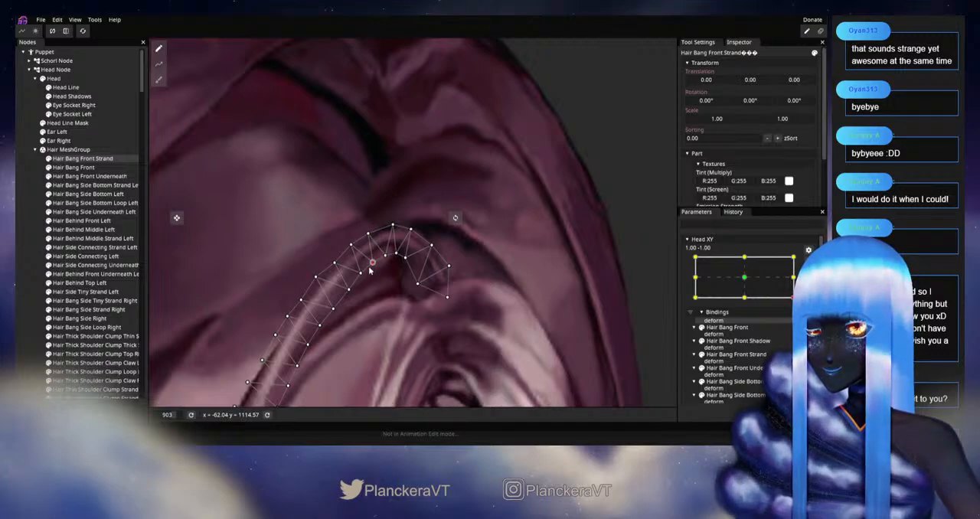
Step: Clear the selection, preview the inner-edge adjustment by moving the disarmed Head XY, and rearm it at 1.00, -1.00
{"action": "left_click", "coordinate": [70, 300]}
{"action": "scroll", "coordinate": [553, 333], "scroll_direction": "down", "scroll_amount": 2}
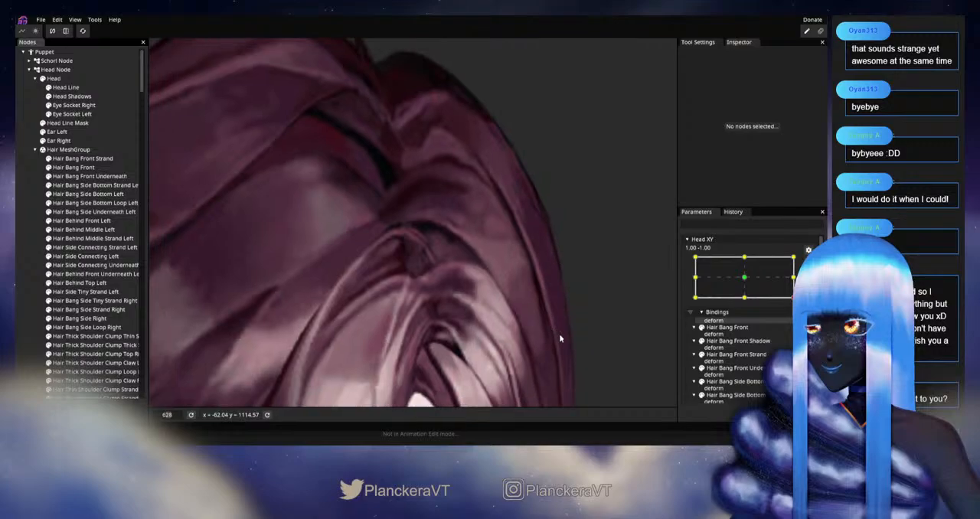
{"action": "scroll", "coordinate": [560, 337], "scroll_direction": "down", "scroll_amount": 3}
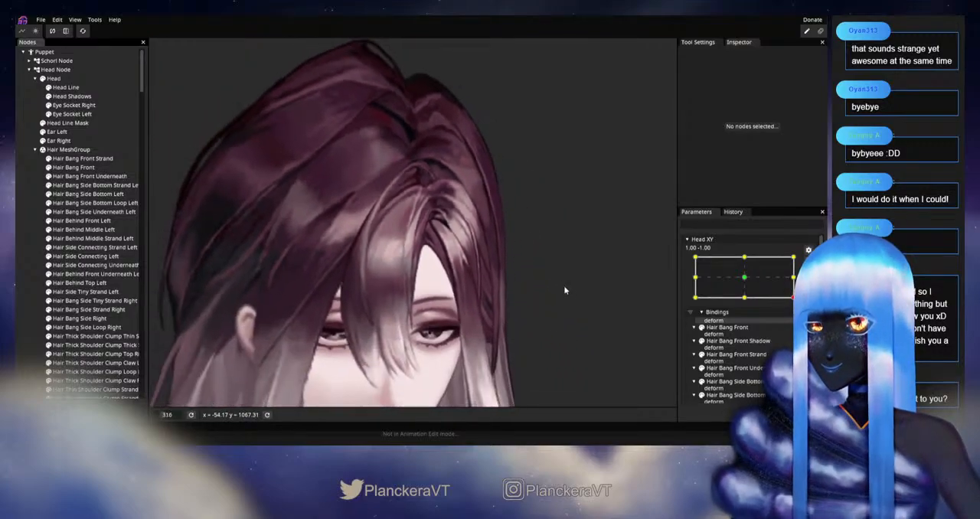
{"action": "left_click", "coordinate": [808, 263]}
{"action": "mouse_move", "coordinate": [799, 321]}
{"action": "left_mouse_down"}
{"action": "mouse_move", "coordinate": [799, 301]}
{"action": "mouse_move", "coordinate": [799, 322]}
{"action": "left_mouse_up"}
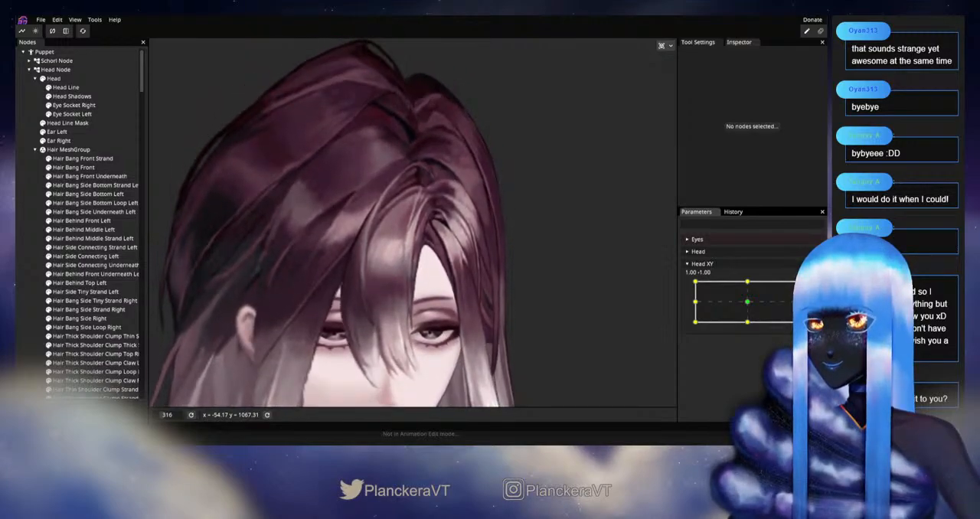
{"action": "left_click", "coordinate": [815, 288]}
Step: Examine the bang roots up close and at full-head scale, and disarm Head XY to check their motion near 1.00, -1.00
{"action": "scroll", "coordinate": [452, 199], "scroll_direction": "up", "scroll_amount": 6}
{"action": "left_click_drag", "start_coordinate": [453, 199], "coordinate": [419, 326]}
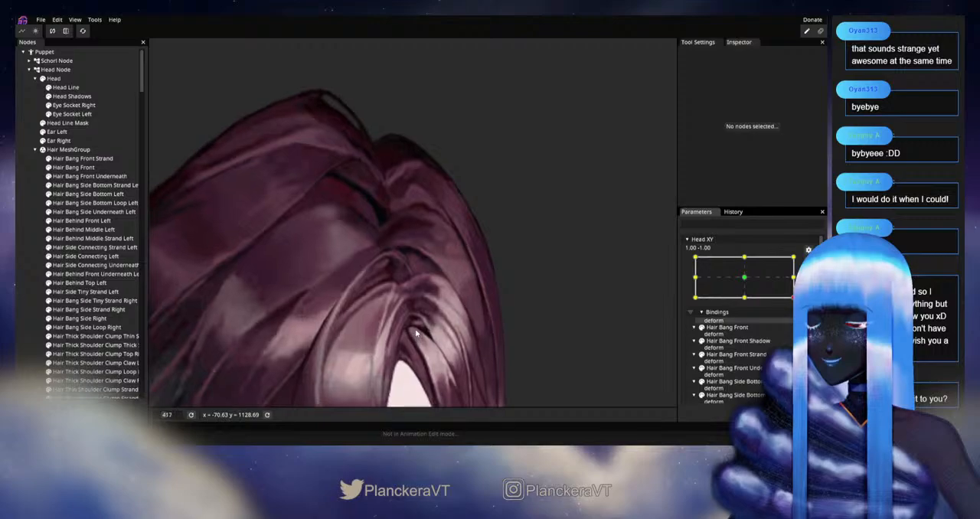
{"action": "scroll", "coordinate": [418, 326], "scroll_direction": "up", "scroll_amount": 7}
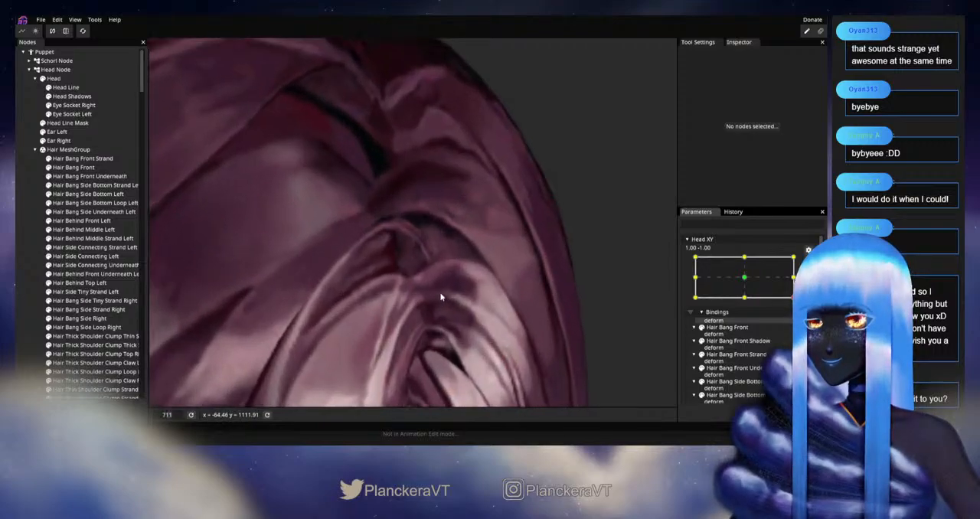
{"action": "scroll", "coordinate": [444, 300], "scroll_direction": "down", "scroll_amount": 7}
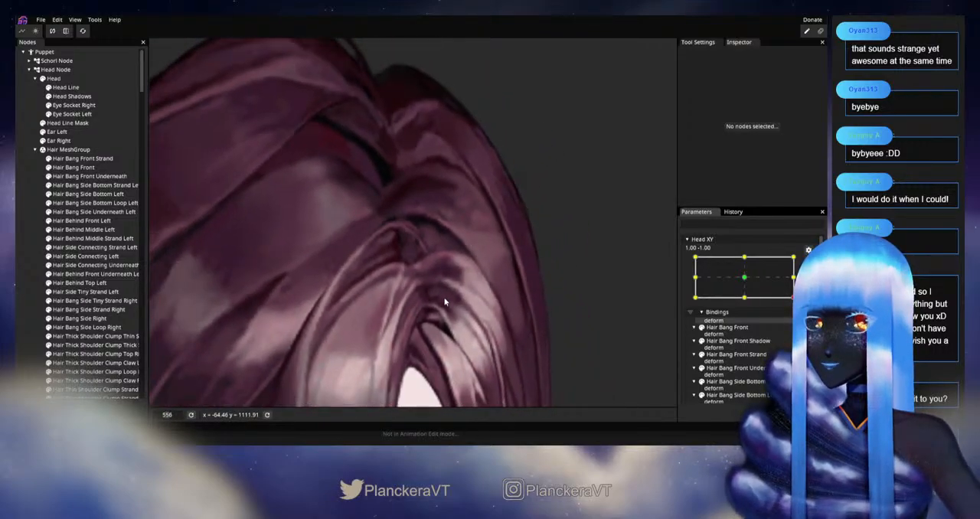
{"action": "scroll", "coordinate": [451, 297], "scroll_direction": "down", "scroll_amount": 6}
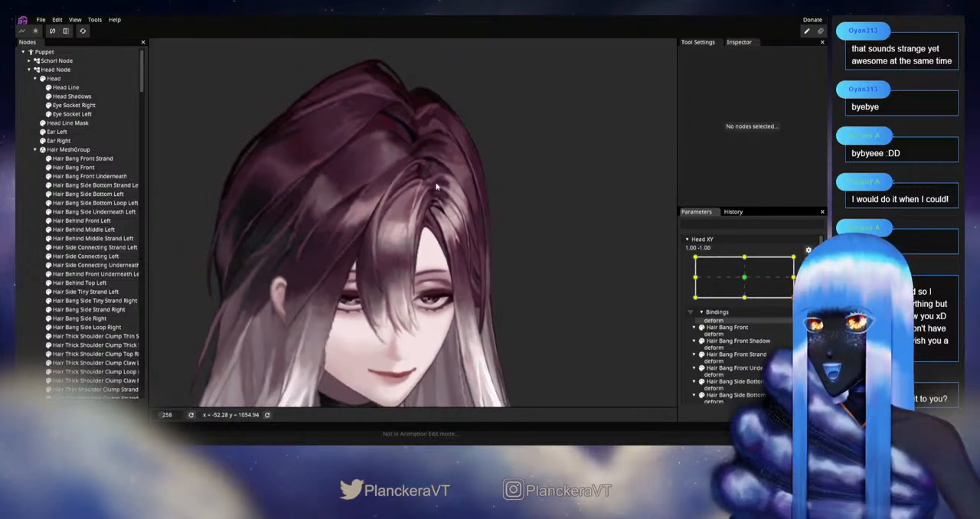
{"action": "left_click", "coordinate": [808, 263]}
{"action": "mouse_move", "coordinate": [799, 322]}
{"action": "left_mouse_down"}
{"action": "mouse_move", "coordinate": [800, 298]}
{"action": "mouse_move", "coordinate": [800, 321]}
{"action": "left_mouse_up"}
{"action": "scroll", "coordinate": [431, 207], "scroll_direction": "up", "scroll_amount": 5}
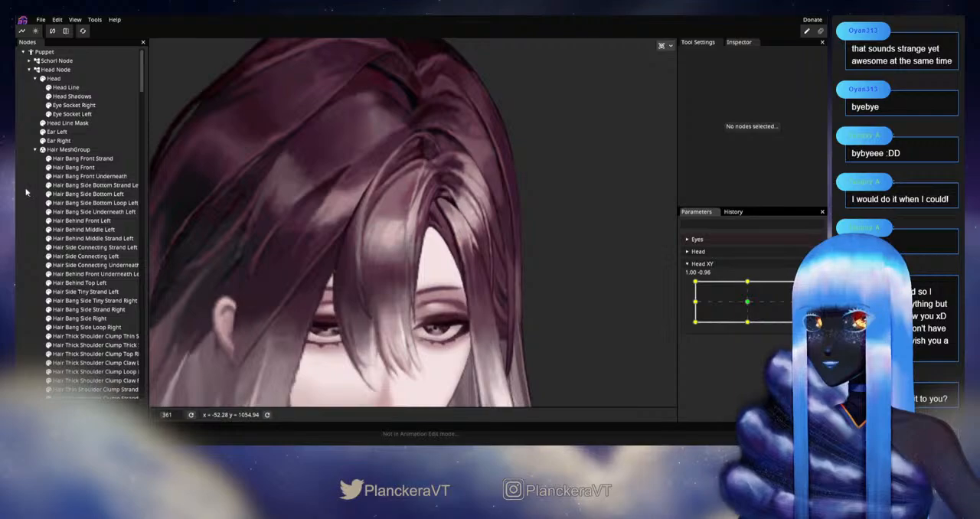
Step: Preview the whole bang during the head turn by moving the disarmed Head XY, and rearm it at 1.00, -1.00
{"action": "scroll", "coordinate": [593, 286], "scroll_direction": "down", "scroll_amount": 5}
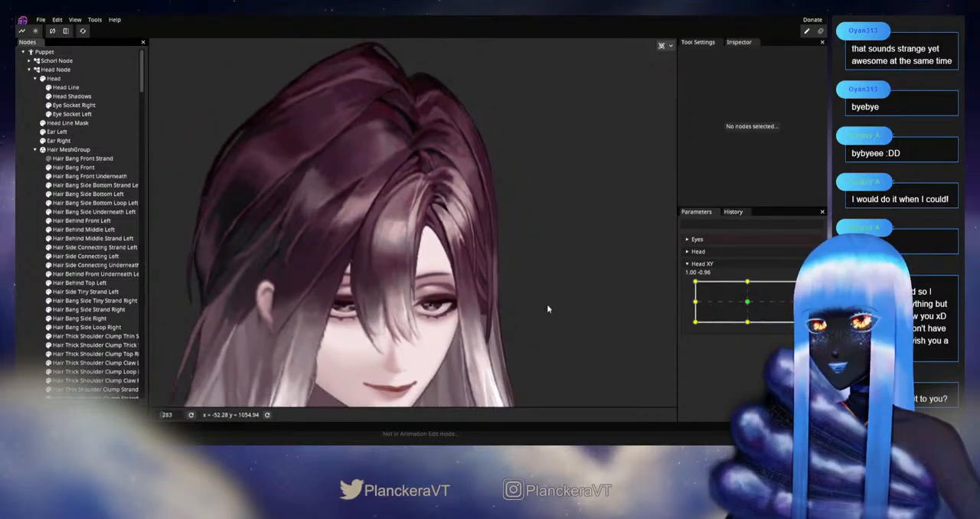
{"action": "mouse_move", "coordinate": [800, 320]}
{"action": "left_mouse_down"}
{"action": "mouse_move", "coordinate": [799, 300]}
{"action": "mouse_move", "coordinate": [799, 321]}
{"action": "left_mouse_up"}
{"action": "scroll", "coordinate": [407, 272], "scroll_direction": "up", "scroll_amount": 6}
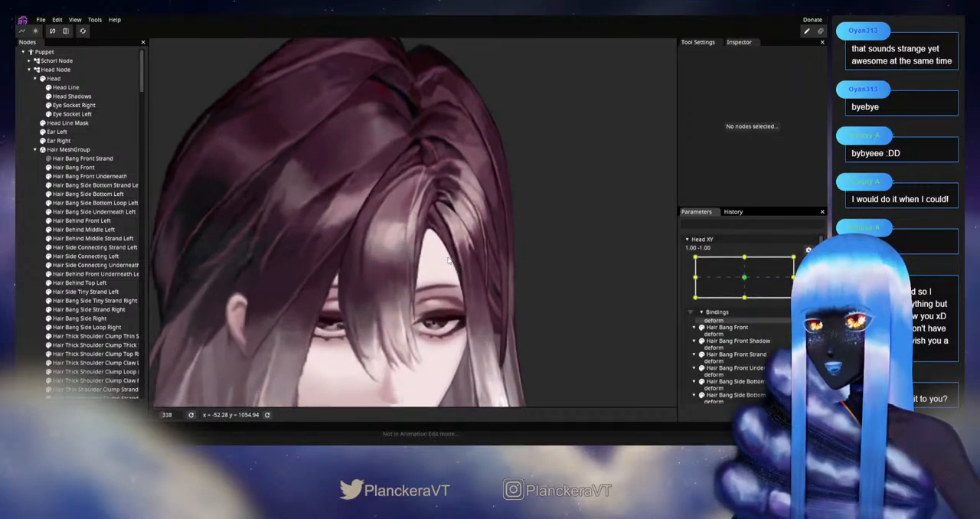
Step: Adjust the root mesh vertices of Hair Side Connecting Left beside the front strand's curl, and clear the selection
{"action": "scroll", "coordinate": [408, 272], "scroll_direction": "up", "scroll_amount": 4}
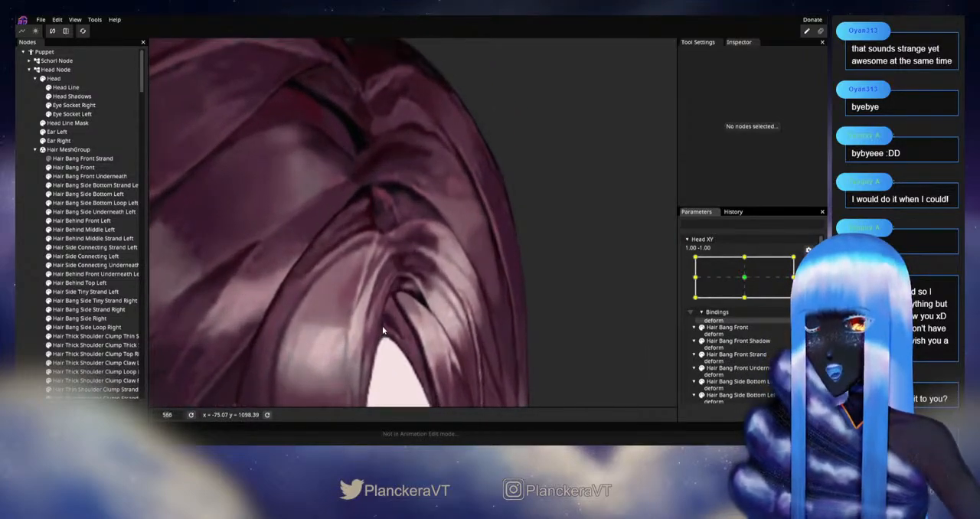
{"action": "scroll", "coordinate": [313, 260], "scroll_direction": "up", "scroll_amount": 2}
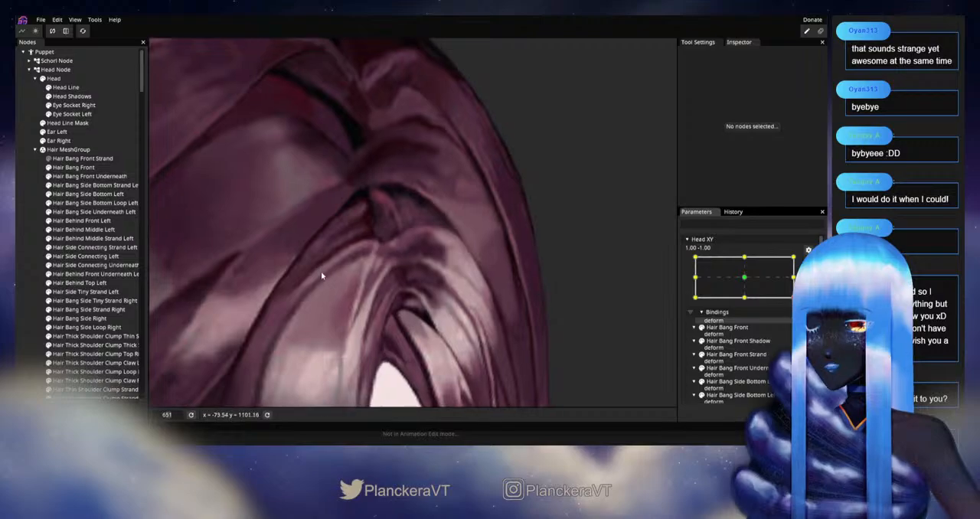
{"action": "left_click", "coordinate": [99, 256]}
{"action": "scroll", "coordinate": [383, 279], "scroll_direction": "up", "scroll_amount": 2}
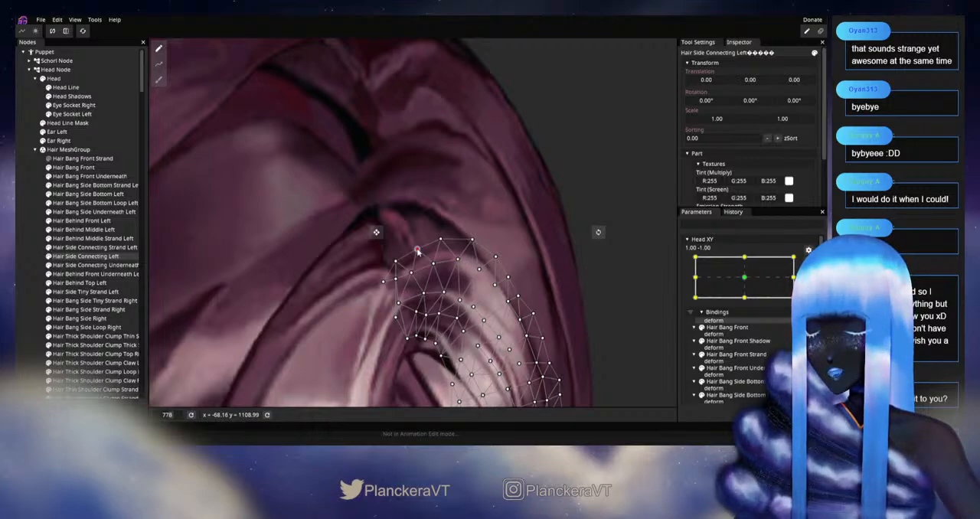
{"action": "left_click", "coordinate": [17, 279]}
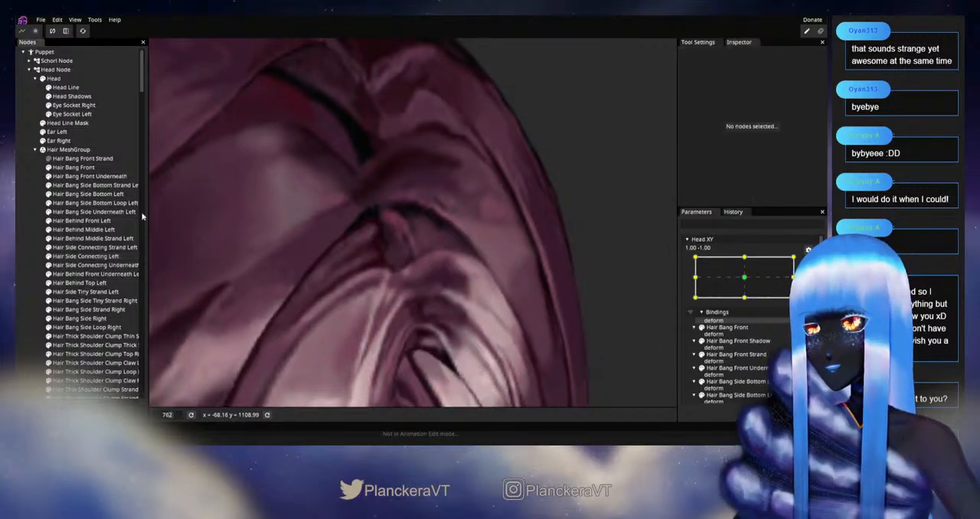
Step: Disarm Head XY and move it around 1.00, -1.00 to check how the bang roots follow the head turn
{"action": "scroll", "coordinate": [467, 312], "scroll_direction": "down", "scroll_amount": 2}
{"action": "scroll", "coordinate": [496, 325], "scroll_direction": "down", "scroll_amount": 3}
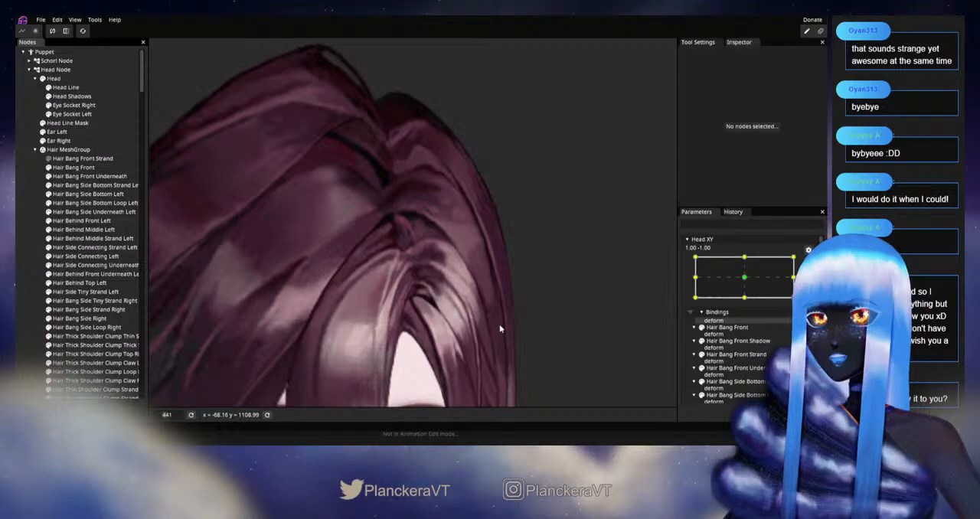
{"action": "left_click_drag", "start_coordinate": [516, 300], "coordinate": [533, 252]}
{"action": "left_click", "coordinate": [809, 263]}
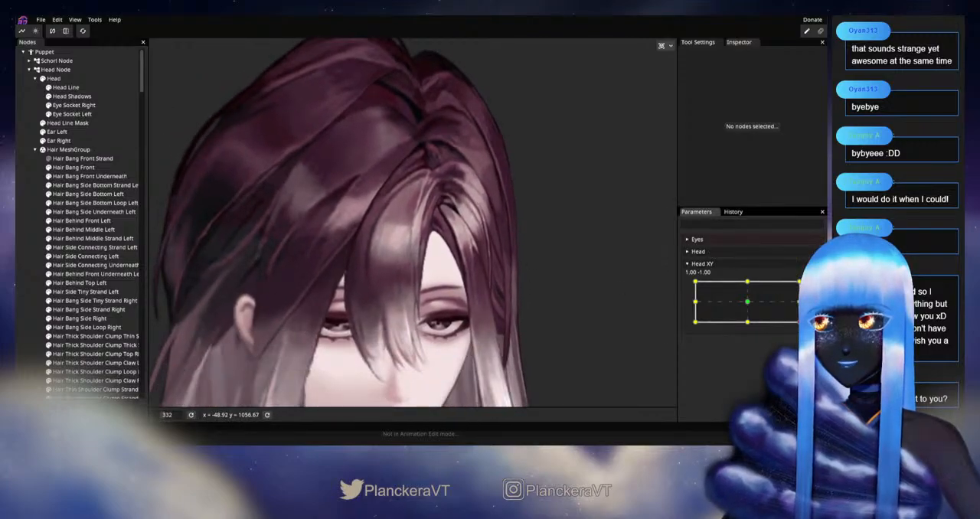
{"action": "mouse_move", "coordinate": [799, 321]}
{"action": "left_mouse_down"}
{"action": "mouse_move", "coordinate": [800, 296]}
{"action": "mouse_move", "coordinate": [797, 321]}
{"action": "mouse_move", "coordinate": [749, 337]}
{"action": "mouse_move", "coordinate": [800, 322]}
{"action": "left_mouse_up"}
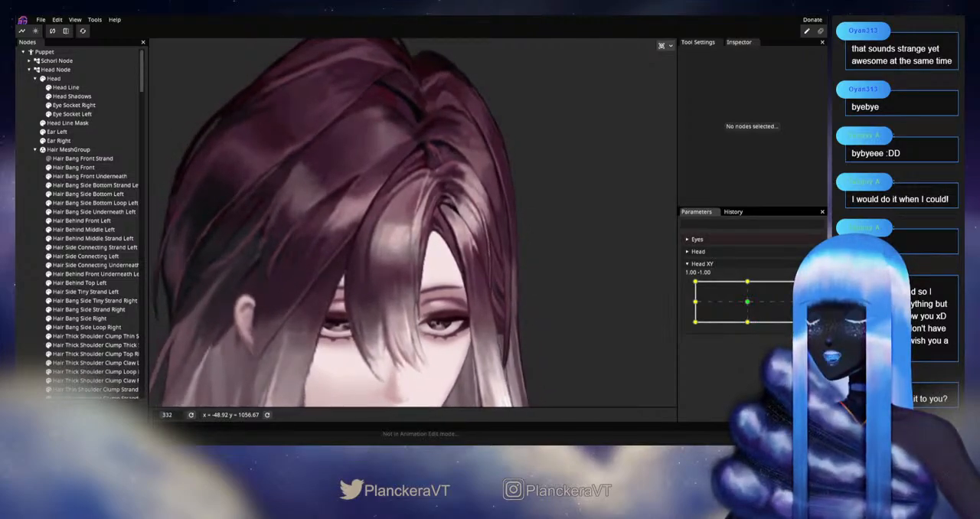
Step: Rearm Head XY at 1.00, -1.00 and refine the mesh vertices at the curled tip of Hair Bang Front Strand
{"action": "scroll", "coordinate": [415, 347], "scroll_direction": "up", "scroll_amount": 6}
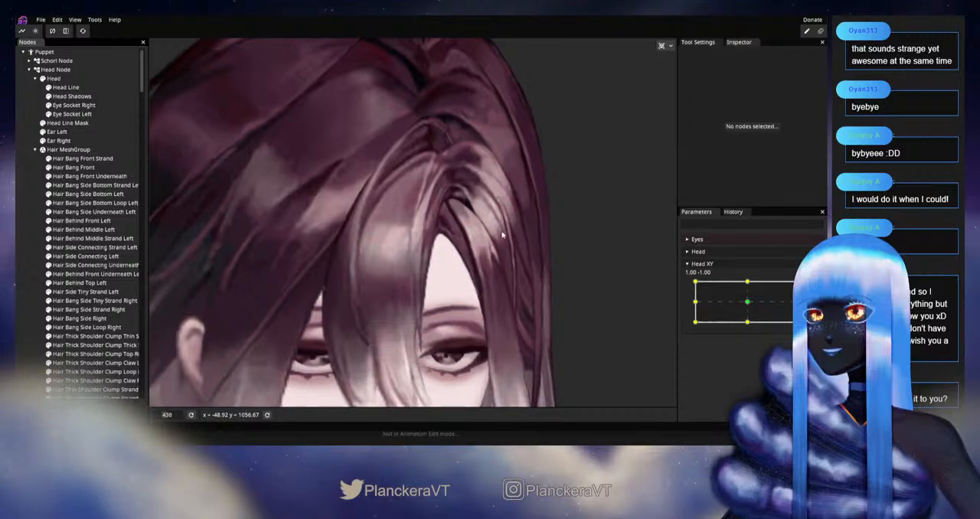
{"action": "scroll", "coordinate": [415, 346], "scroll_direction": "up", "scroll_amount": 4}
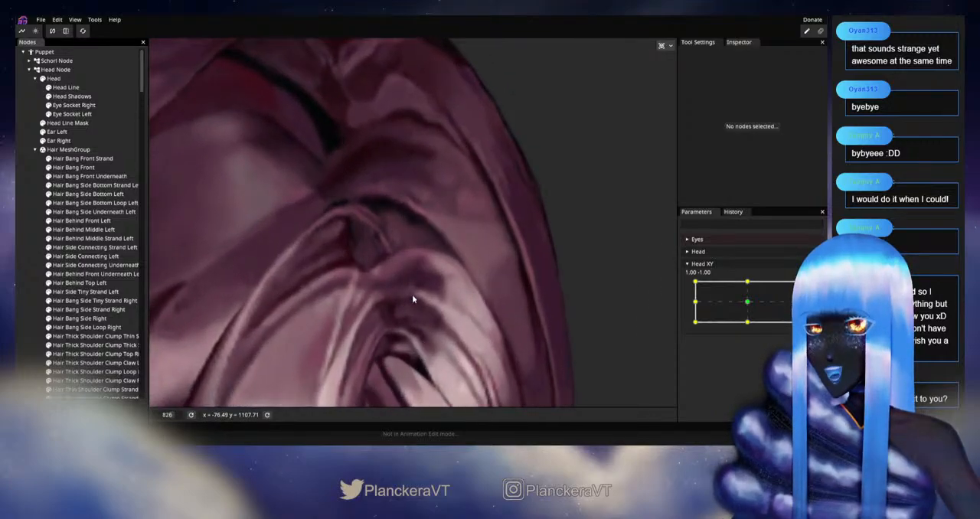
{"action": "left_click", "coordinate": [814, 286]}
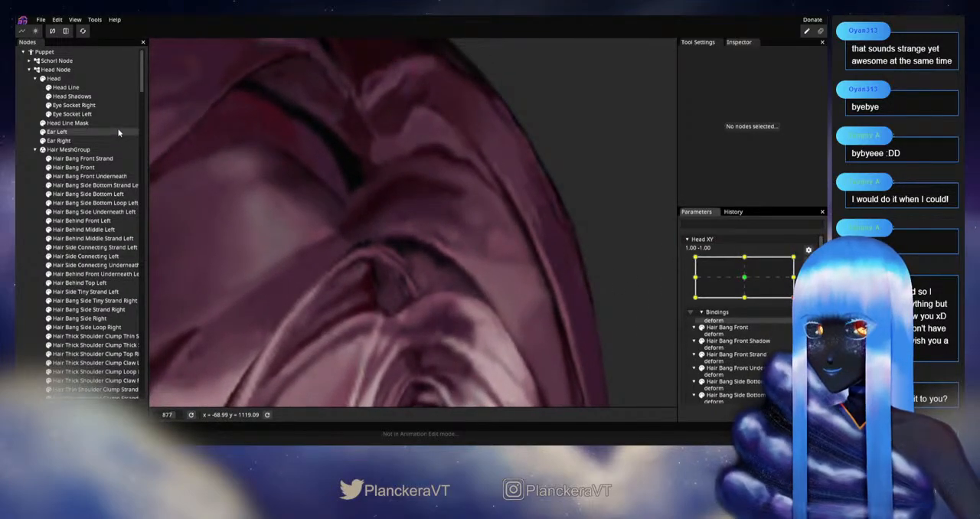
{"action": "left_click", "coordinate": [102, 158]}
{"action": "scroll", "coordinate": [448, 347], "scroll_direction": "up", "scroll_amount": 1}
{"action": "scroll", "coordinate": [426, 329], "scroll_direction": "up", "scroll_amount": 1}
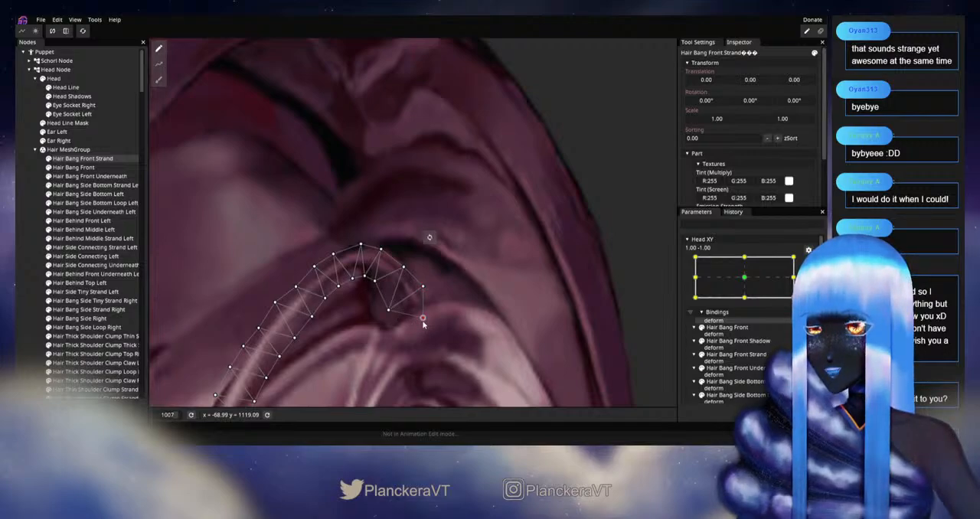
Step: Deselect the strand, check the curl tip at full-head scale with Head XY disarmed and moving, and rearm it at 1.00, -1.00
{"action": "left_click", "coordinate": [19, 268]}
{"action": "scroll", "coordinate": [487, 299], "scroll_direction": "down", "scroll_amount": 5}
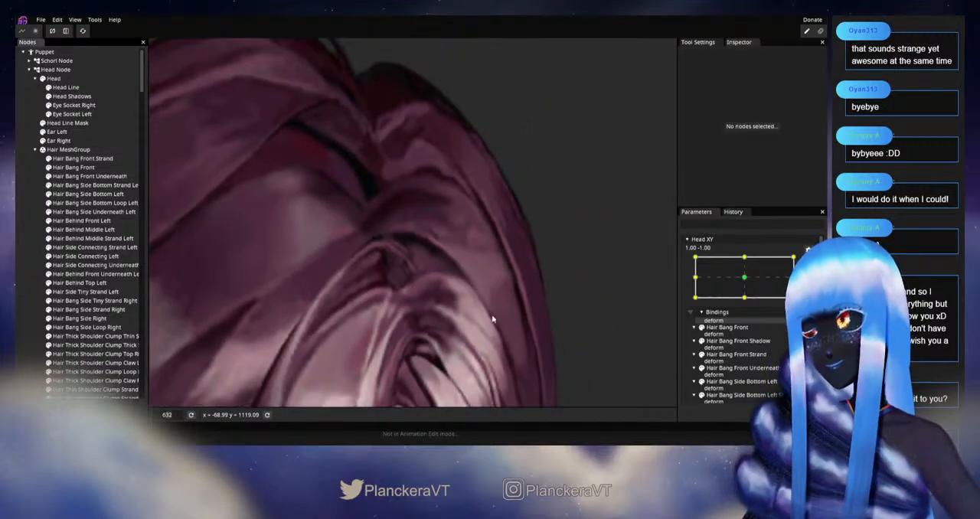
{"action": "scroll", "coordinate": [487, 312], "scroll_direction": "down", "scroll_amount": 6}
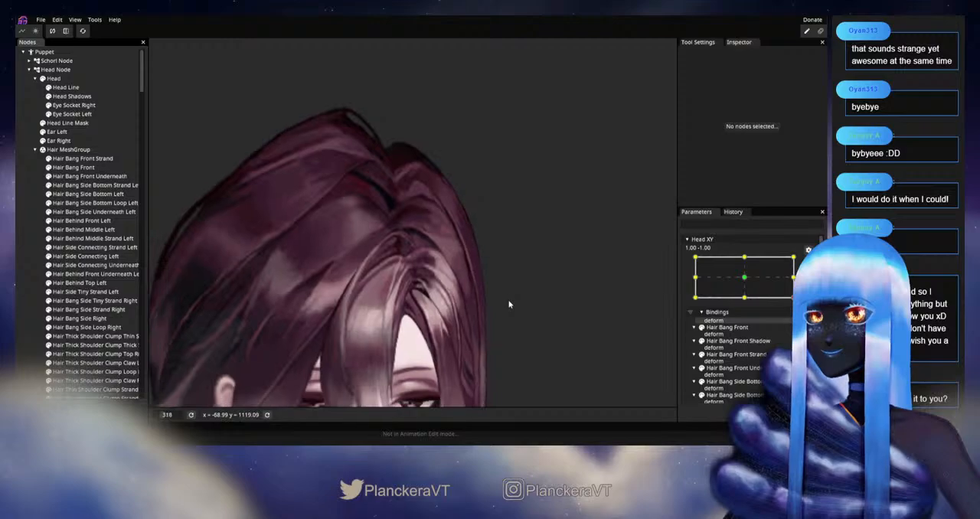
{"action": "scroll", "coordinate": [514, 312], "scroll_direction": "down", "scroll_amount": 3}
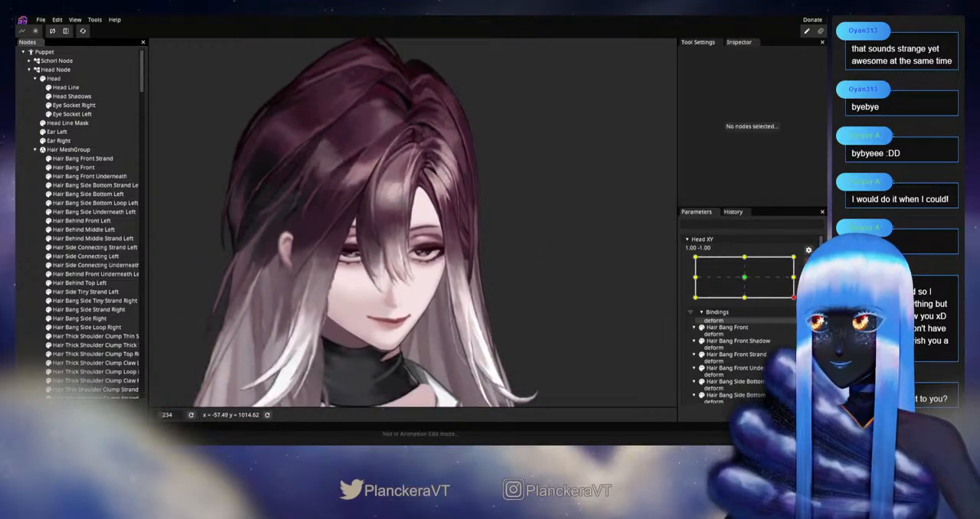
{"action": "left_click", "coordinate": [807, 262]}
{"action": "left_click_drag", "start_coordinate": [569, 264], "coordinate": [567, 278]}
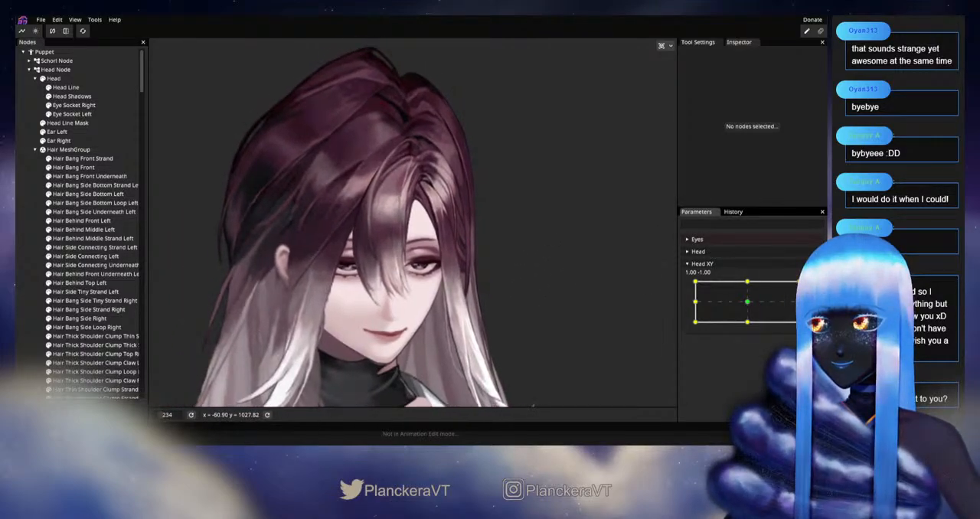
{"action": "mouse_move", "coordinate": [798, 322]}
{"action": "left_mouse_down"}
{"action": "mouse_move", "coordinate": [799, 300]}
{"action": "mouse_move", "coordinate": [799, 322]}
{"action": "mouse_move", "coordinate": [747, 330]}
{"action": "mouse_move", "coordinate": [777, 327]}
{"action": "mouse_move", "coordinate": [799, 302]}
{"action": "mouse_move", "coordinate": [747, 330]}
{"action": "mouse_move", "coordinate": [799, 322]}
{"action": "left_mouse_up"}
Step: Select Hair Bang Front Strand and smooth the outer-edge mesh vertices leading over its top curl
{"action": "scroll", "coordinate": [419, 295], "scroll_direction": "up", "scroll_amount": 10}
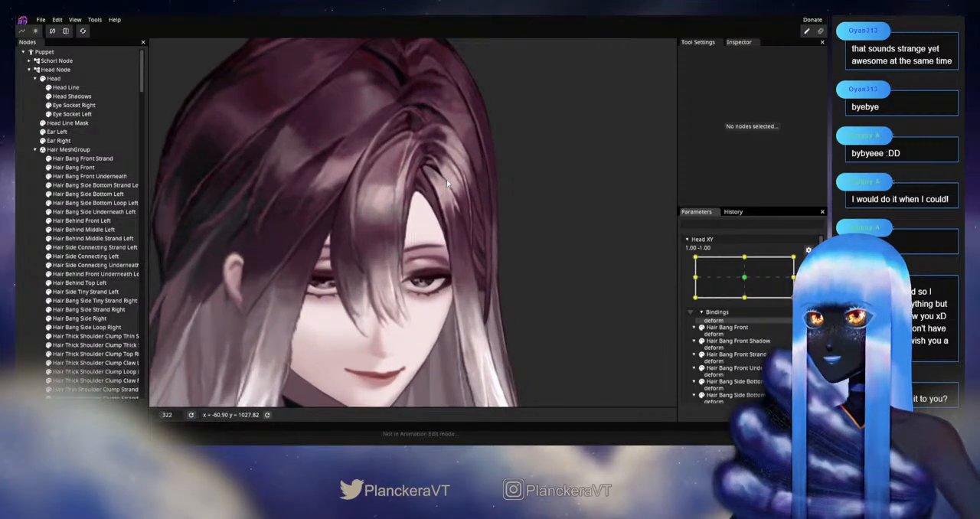
{"action": "scroll", "coordinate": [419, 295], "scroll_direction": "up", "scroll_amount": 10}
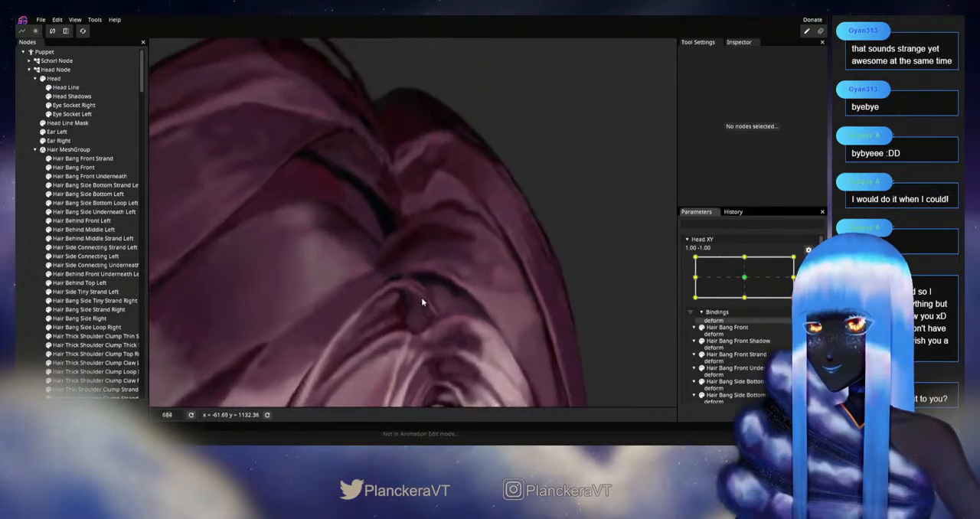
{"action": "left_click", "coordinate": [102, 159]}
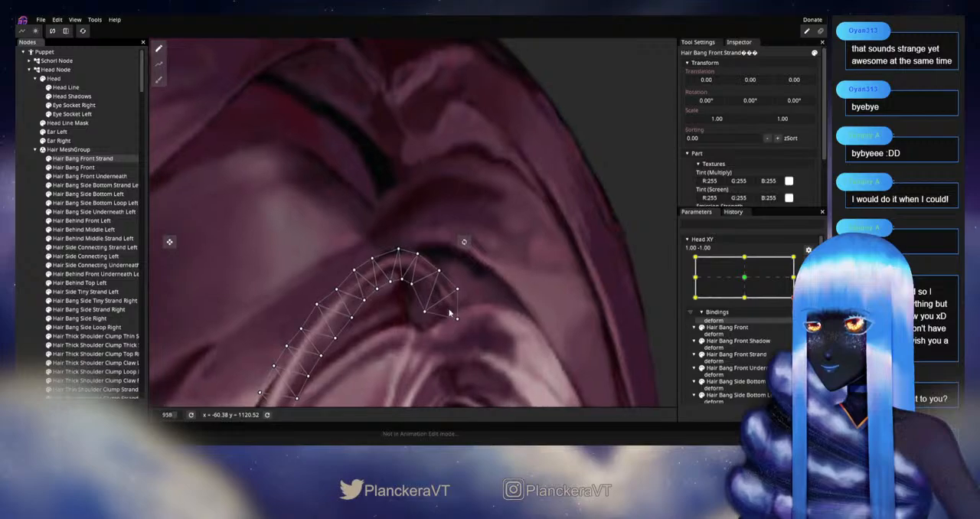
{"action": "scroll", "coordinate": [419, 299], "scroll_direction": "up", "scroll_amount": 3}
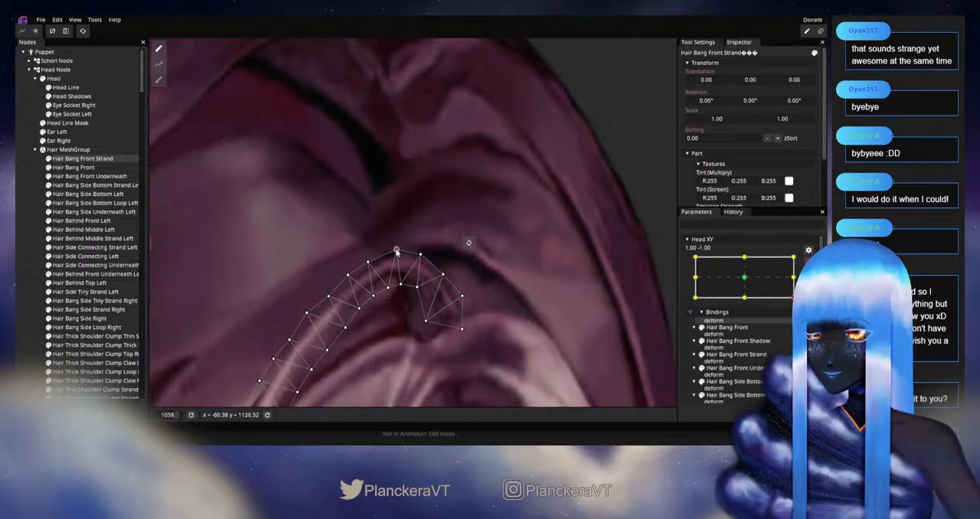
{"action": "left_click_drag", "start_coordinate": [391, 300], "coordinate": [444, 268]}
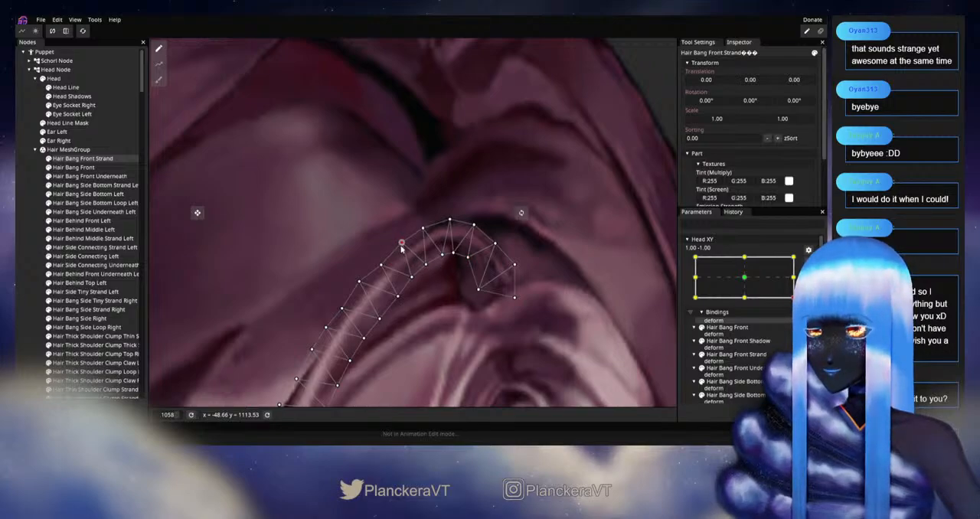
Step: Clear the selection and preview the outer-edge smoothing at full-head scale by moving the disarmed Head XY near 1.00, -1.00
{"action": "left_click", "coordinate": [36, 283]}
{"action": "scroll", "coordinate": [517, 314], "scroll_direction": "down", "scroll_amount": 6}
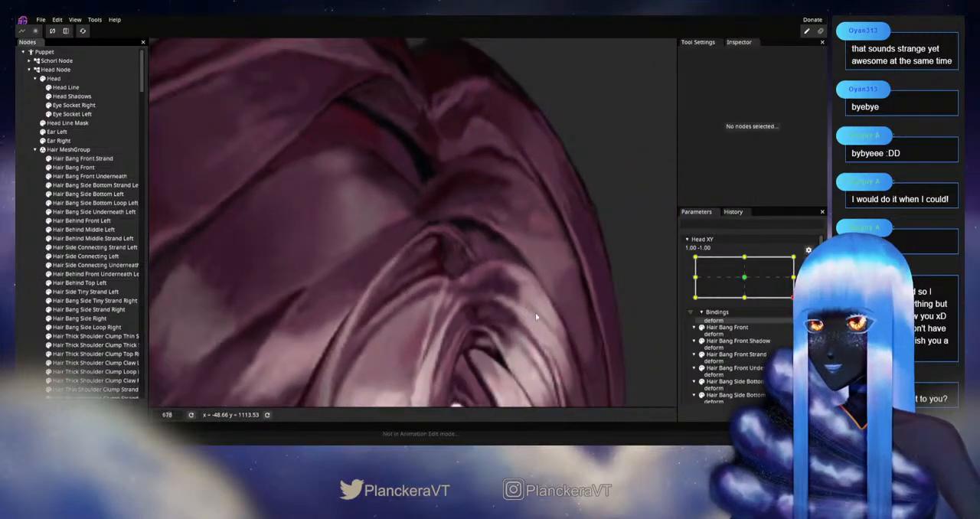
{"action": "scroll", "coordinate": [539, 314], "scroll_direction": "down", "scroll_amount": 6}
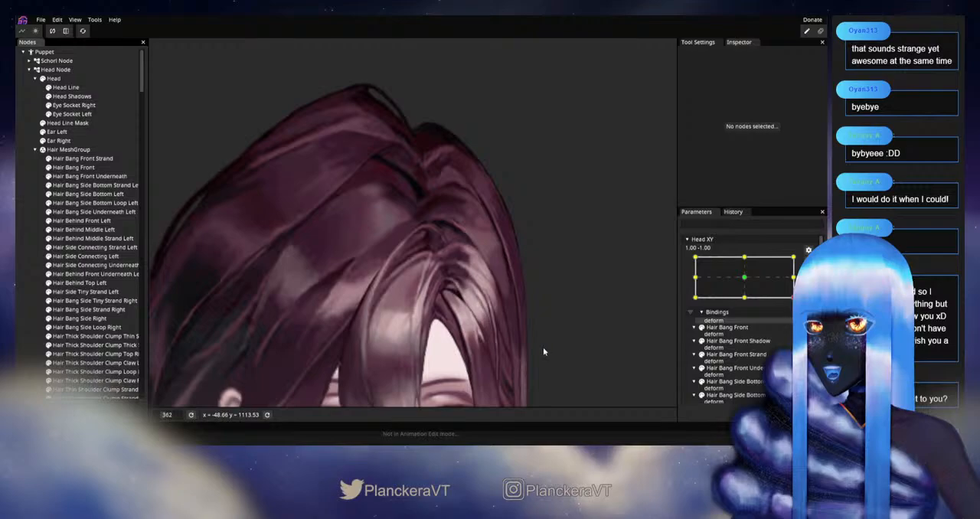
{"action": "scroll", "coordinate": [545, 310], "scroll_direction": "down", "scroll_amount": 2}
{"action": "mouse_move", "coordinate": [800, 322]}
{"action": "left_mouse_down"}
{"action": "mouse_move", "coordinate": [799, 300]}
{"action": "mouse_move", "coordinate": [792, 331]}
{"action": "mouse_move", "coordinate": [776, 338]}
{"action": "mouse_move", "coordinate": [801, 338]}
{"action": "left_mouse_up"}
Step: Rearm Head XY at 1.00, -1.00 and fine-tune the outer and inner vertices at the crest of Hair Bang Front Strand's curl
{"action": "scroll", "coordinate": [439, 226], "scroll_direction": "up", "scroll_amount": 5}
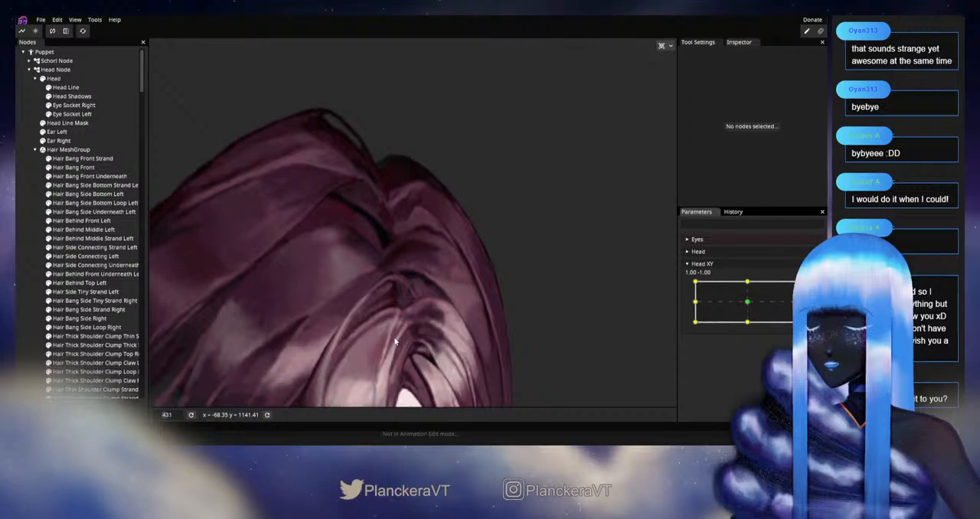
{"action": "left_click", "coordinate": [83, 158]}
{"action": "scroll", "coordinate": [368, 283], "scroll_direction": "up", "scroll_amount": 3}
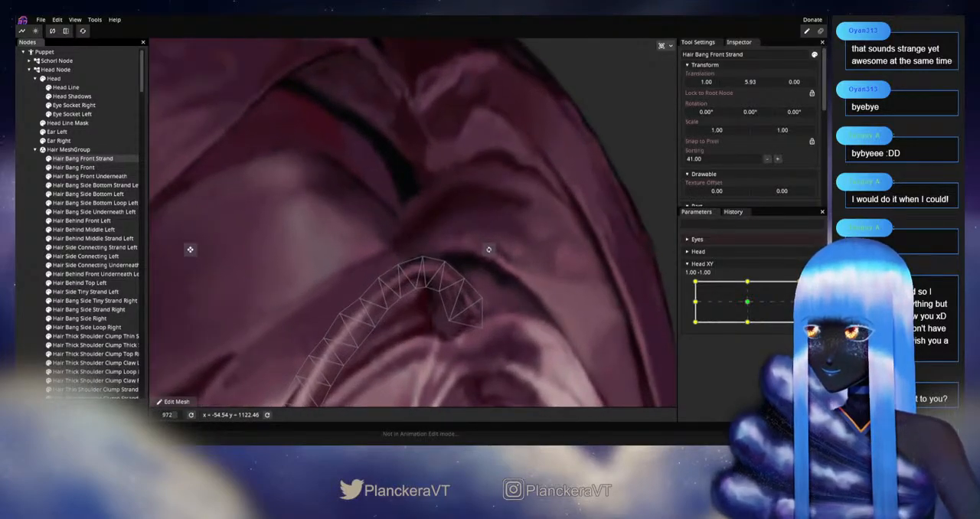
{"action": "mouse_move", "coordinate": [799, 322]}
{"action": "left_mouse_down"}
{"action": "mouse_move", "coordinate": [758, 337]}
{"action": "mouse_move", "coordinate": [799, 322]}
{"action": "left_mouse_up"}
{"action": "left_click", "coordinate": [808, 285]}
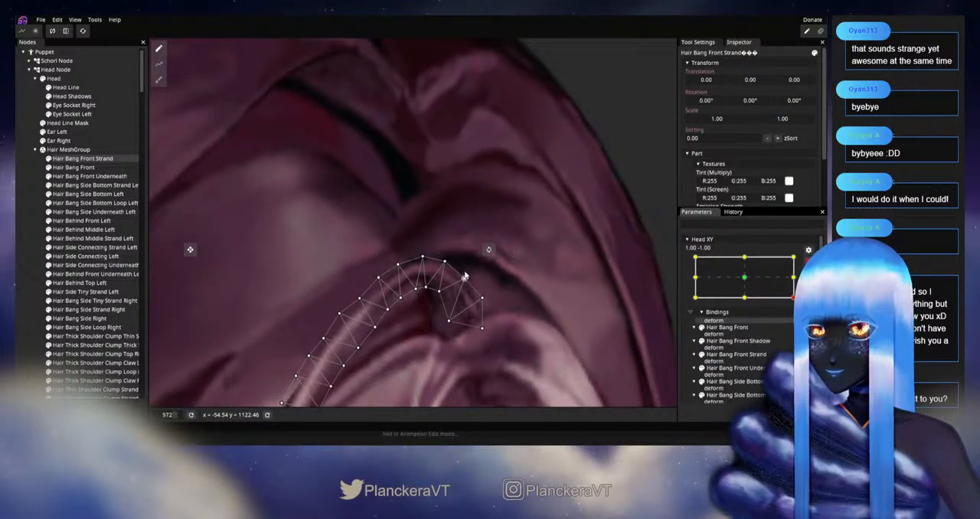
{"action": "left_click", "coordinate": [448, 261]}
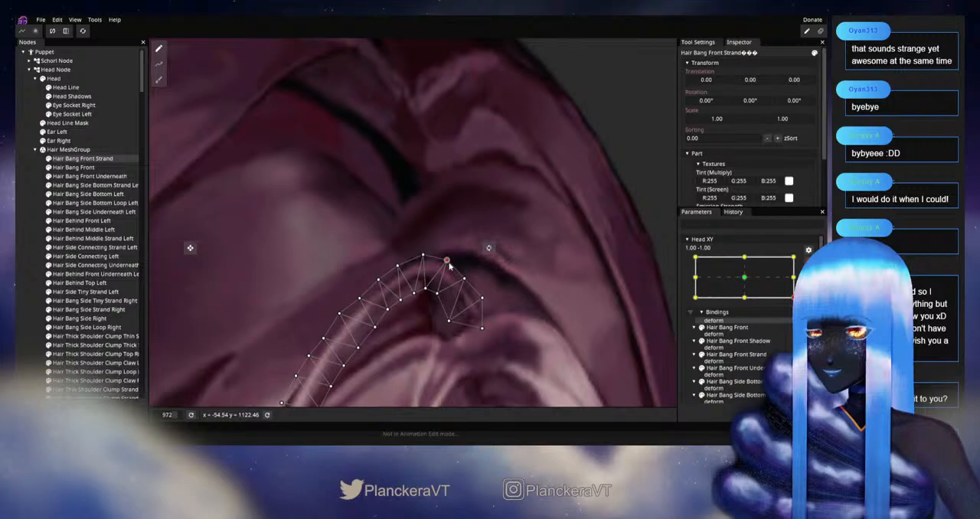
{"action": "left_click", "coordinate": [427, 290]}
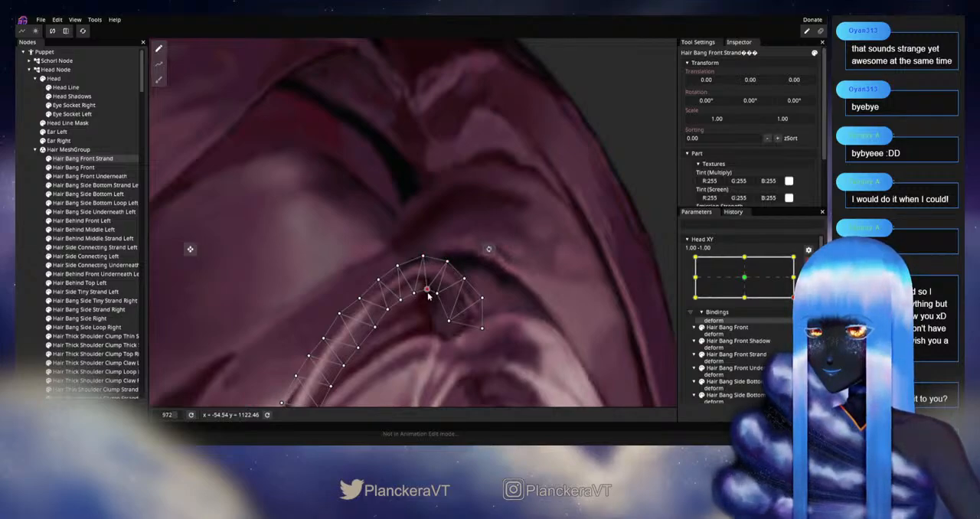
Step: Deselect the strand, preview the curl crest during the head turn with Head XY disarmed, and rearm it at 1.00, -1.00
{"action": "left_click", "coordinate": [575, 299]}
{"action": "scroll", "coordinate": [575, 299], "scroll_direction": "down", "scroll_amount": 5}
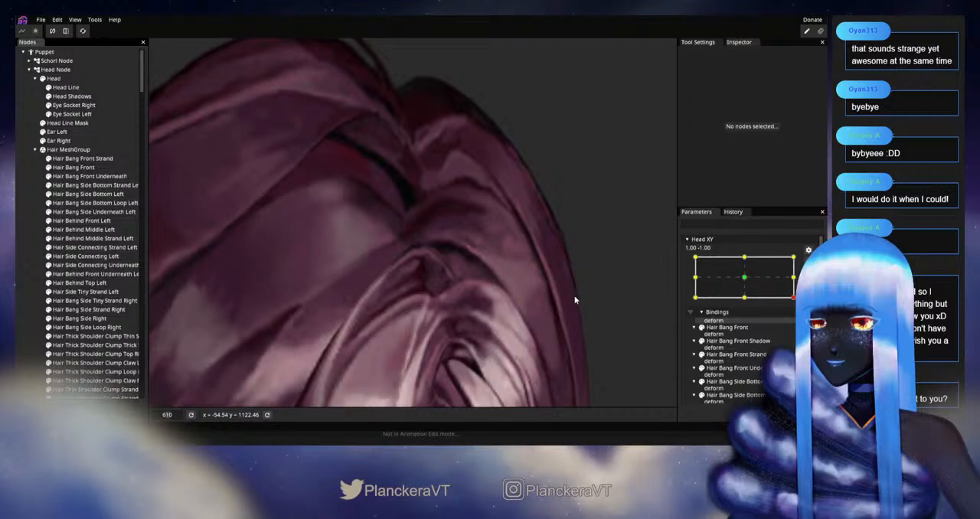
{"action": "scroll", "coordinate": [575, 300], "scroll_direction": "down", "scroll_amount": 6}
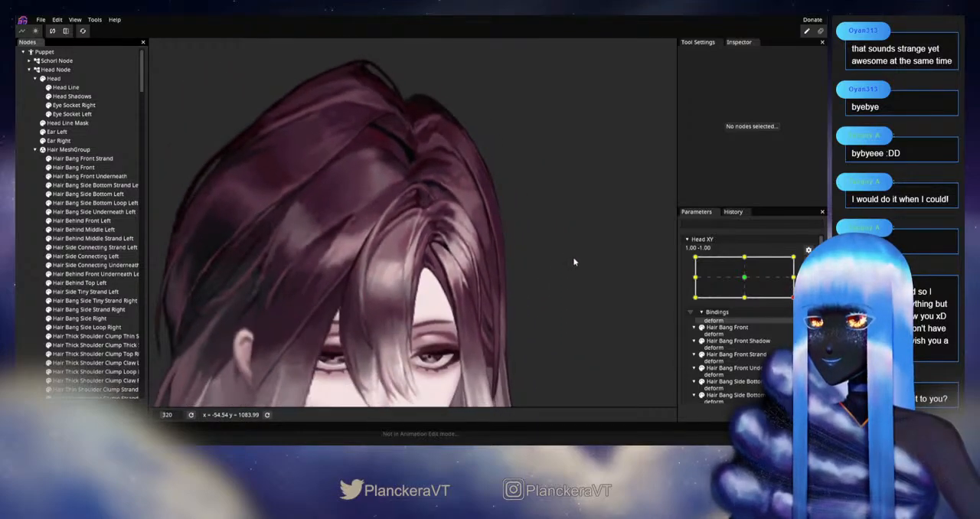
{"action": "left_click_drag", "start_coordinate": [575, 262], "coordinate": [579, 210]}
{"action": "left_click", "coordinate": [809, 263]}
{"action": "left_click_drag", "start_coordinate": [799, 322], "coordinate": [805, 348]}
{"action": "left_click", "coordinate": [815, 288]}
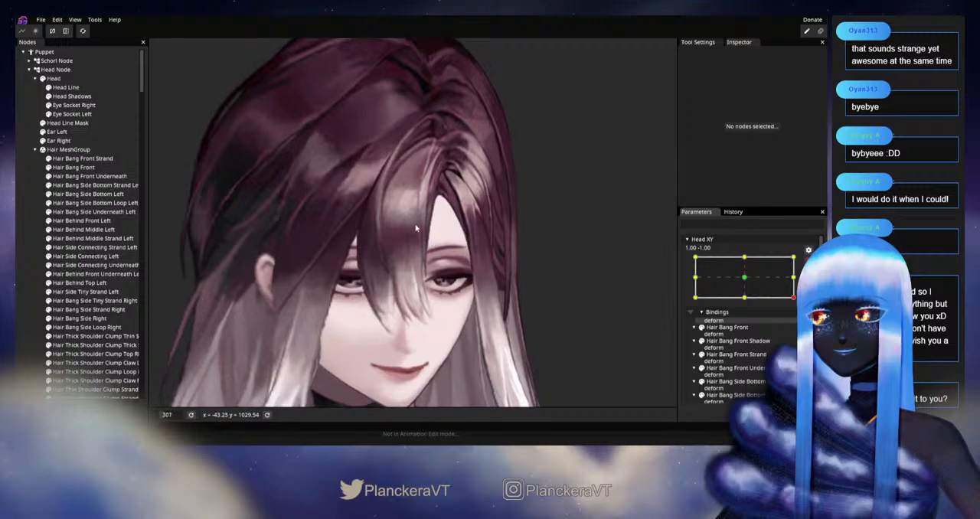
Step: Select Hair Bang Front Strand, zoom in on its curl, and preview it with Head XY disarmed and moved back to 1.00, -1.00
{"action": "scroll", "coordinate": [417, 230], "scroll_direction": "up", "scroll_amount": 10}
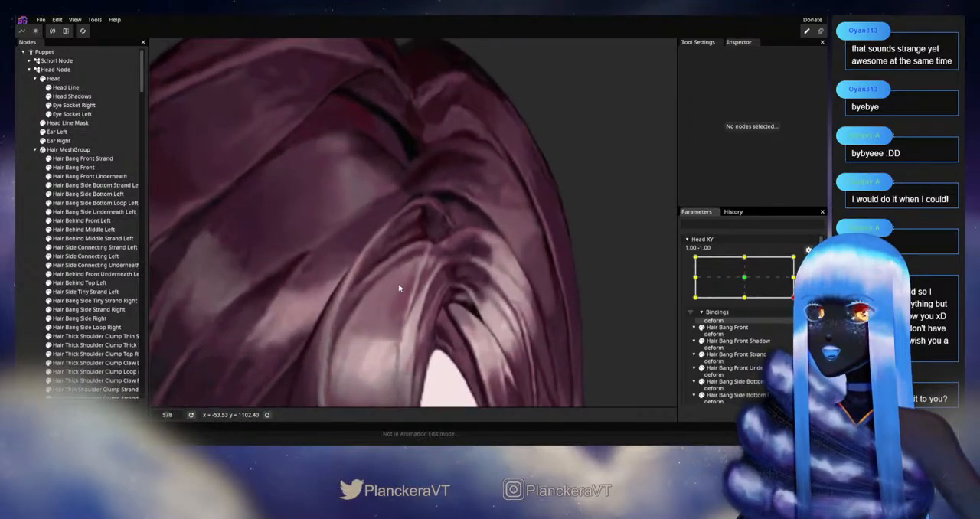
{"action": "left_click", "coordinate": [93, 160]}
{"action": "scroll", "coordinate": [426, 227], "scroll_direction": "up", "scroll_amount": 5}
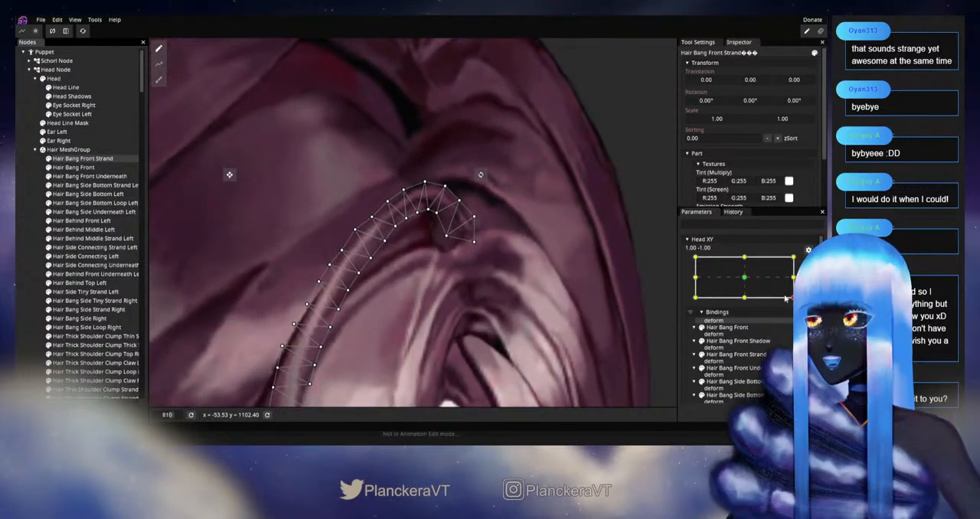
{"action": "left_click", "coordinate": [814, 264]}
{"action": "mouse_move", "coordinate": [801, 324]}
{"action": "left_mouse_down"}
{"action": "mouse_move", "coordinate": [771, 347]}
{"action": "mouse_move", "coordinate": [800, 308]}
{"action": "mouse_move", "coordinate": [801, 326]}
{"action": "left_mouse_up"}
Step: Rearm Head XY at 1.00, -1.00, smooth the vertices leading up to the strand's curl, and preview the shape with Head XY disarmed
{"action": "left_click", "coordinate": [814, 286]}
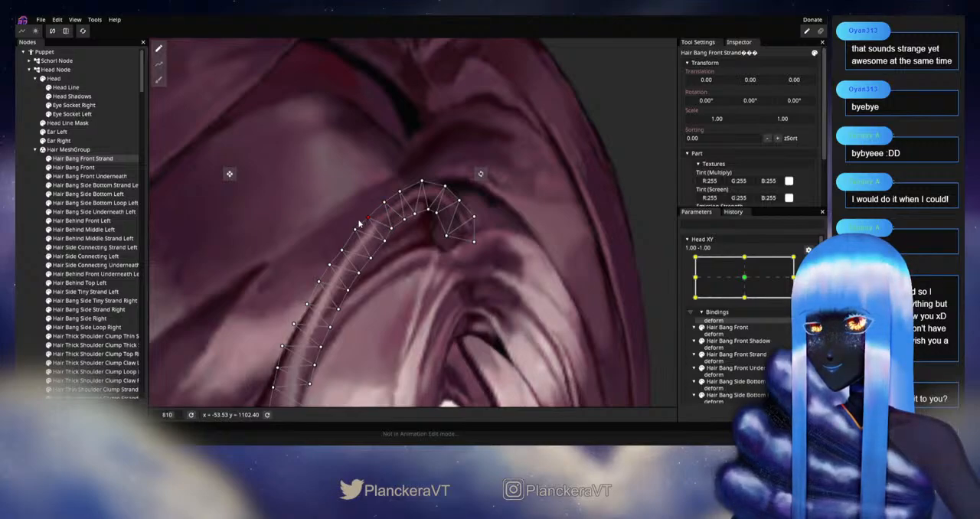
{"action": "left_click_drag", "start_coordinate": [385, 245], "coordinate": [438, 230]}
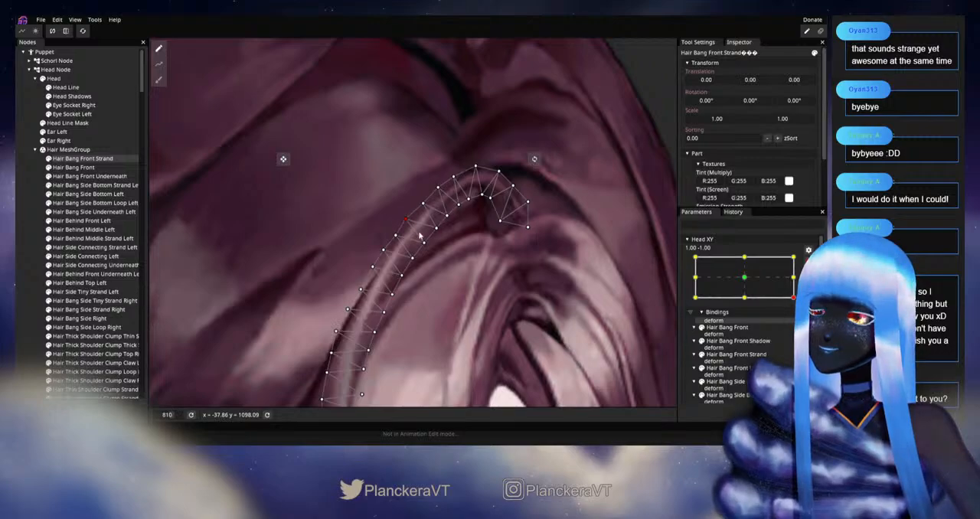
{"action": "left_click_drag", "start_coordinate": [620, 270], "coordinate": [569, 248]}
{"action": "left_click", "coordinate": [808, 262]}
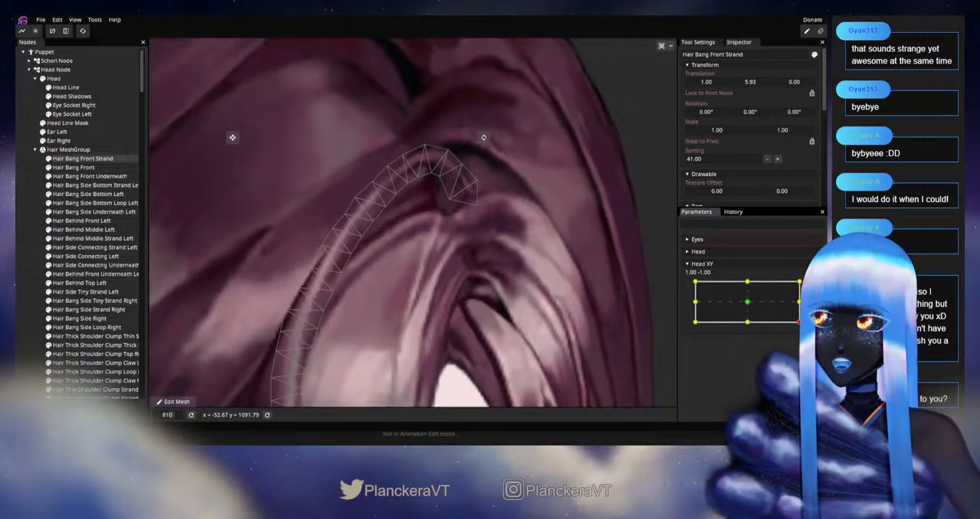
{"action": "mouse_move", "coordinate": [798, 325]}
{"action": "left_mouse_down"}
{"action": "mouse_move", "coordinate": [735, 339]}
{"action": "mouse_move", "coordinate": [804, 333]}
{"action": "left_mouse_up"}
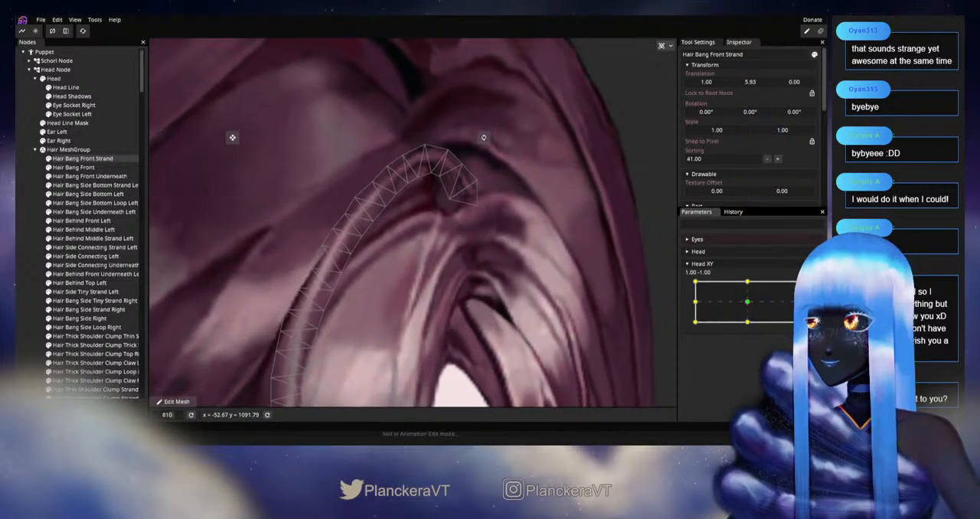
Step: Rearm Head XY at 1.00, -1.00 and even out the outer and inner vertices from the strand's crest down its upper length
{"action": "left_click", "coordinate": [807, 262]}
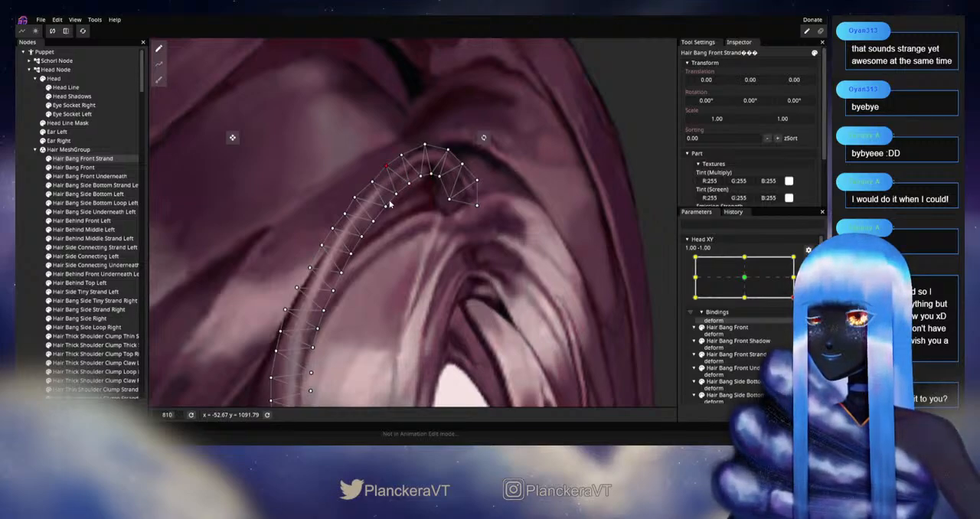
{"action": "left_click_drag", "start_coordinate": [397, 206], "coordinate": [457, 194]}
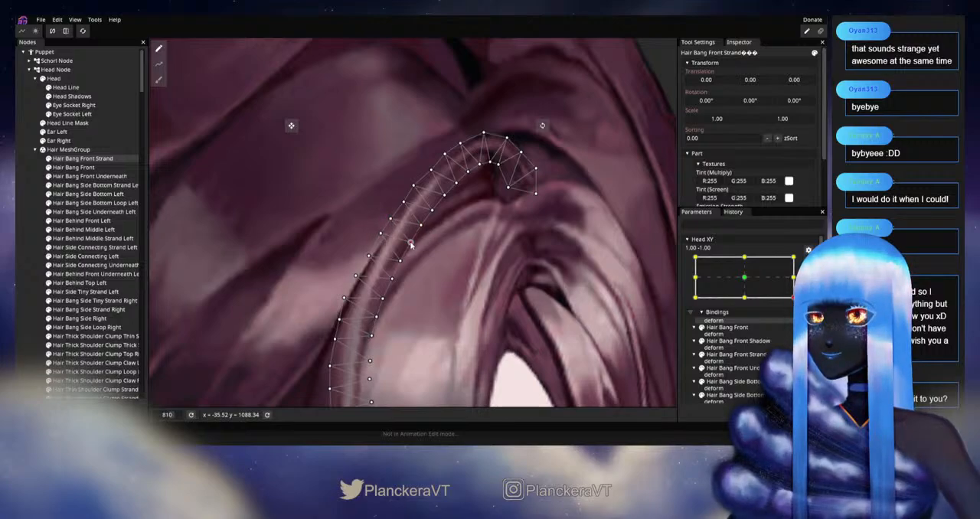
{"action": "left_click_drag", "start_coordinate": [419, 255], "coordinate": [485, 180]}
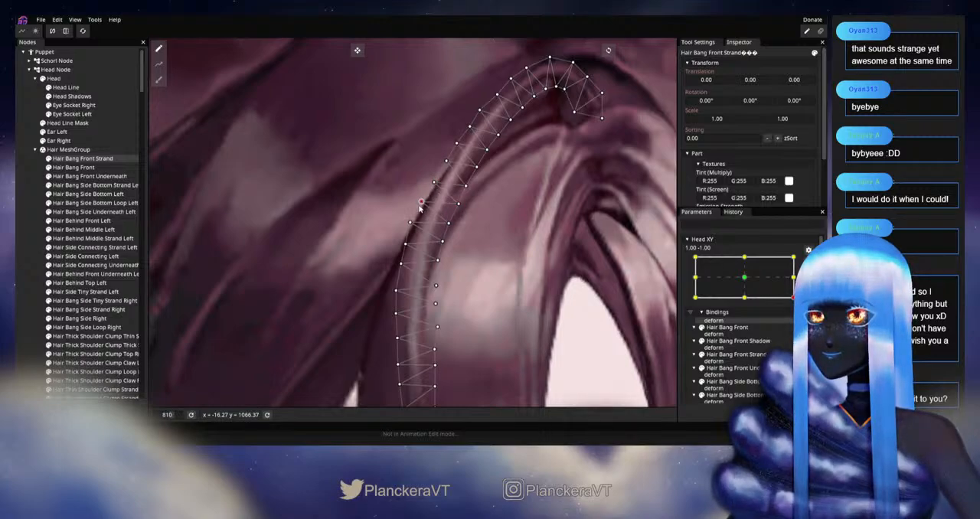
{"action": "scroll", "coordinate": [562, 286], "scroll_direction": "down", "scroll_amount": 3}
{"action": "left_click_drag", "start_coordinate": [553, 290], "coordinate": [492, 259]}
{"action": "scroll", "coordinate": [492, 259], "scroll_direction": "down", "scroll_amount": 1}
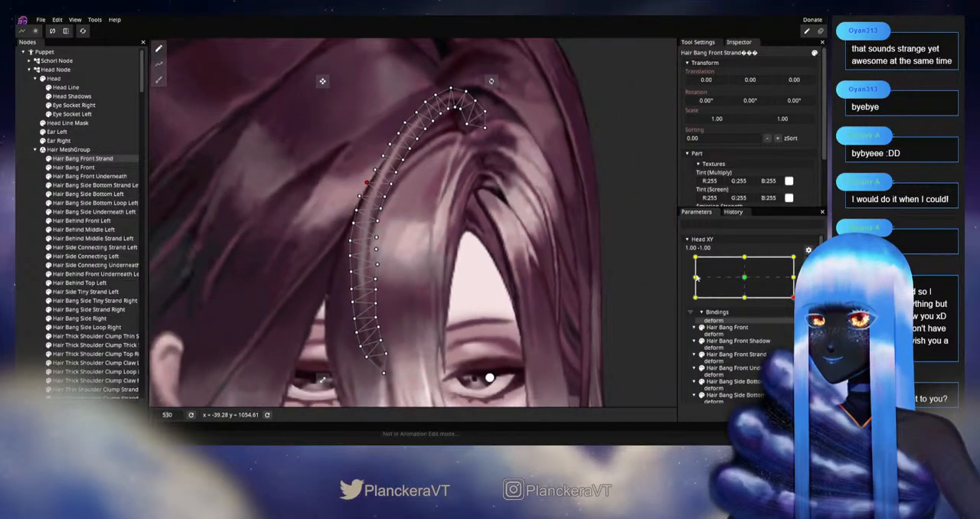
Step: Preview the strand with Head XY disarmed, rearm it at 1.00, -1.00 to check the mesh around the curl tip, and disarm it again
{"action": "left_click", "coordinate": [809, 263]}
{"action": "mouse_move", "coordinate": [799, 323]}
{"action": "left_mouse_down"}
{"action": "mouse_move", "coordinate": [799, 303]}
{"action": "mouse_move", "coordinate": [799, 316]}
{"action": "mouse_move", "coordinate": [748, 324]}
{"action": "mouse_move", "coordinate": [799, 322]}
{"action": "left_mouse_up"}
{"action": "scroll", "coordinate": [672, 314], "scroll_direction": "down", "scroll_amount": 1}
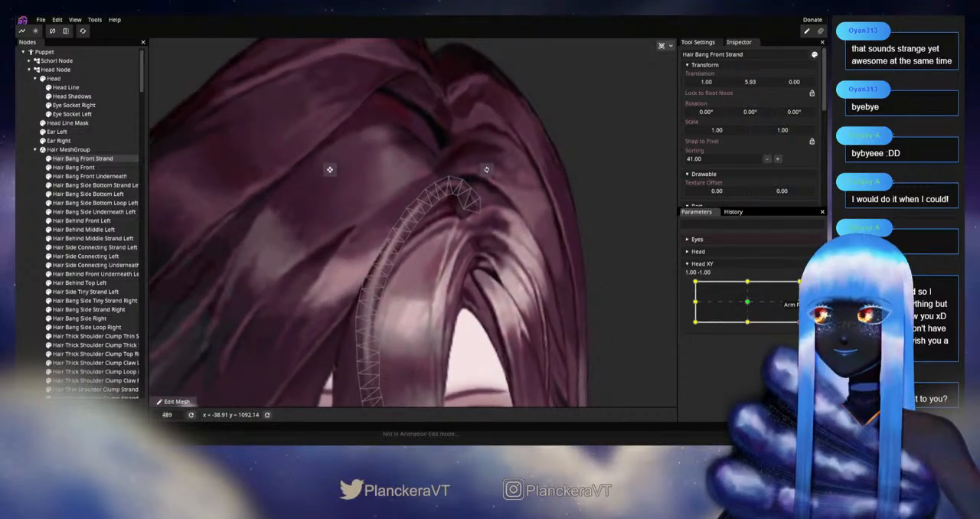
{"action": "left_click", "coordinate": [809, 288]}
{"action": "scroll", "coordinate": [470, 177], "scroll_direction": "up", "scroll_amount": 1}
{"action": "left_click_drag", "start_coordinate": [470, 177], "coordinate": [408, 222]}
{"action": "scroll", "coordinate": [373, 209], "scroll_direction": "up", "scroll_amount": 3}
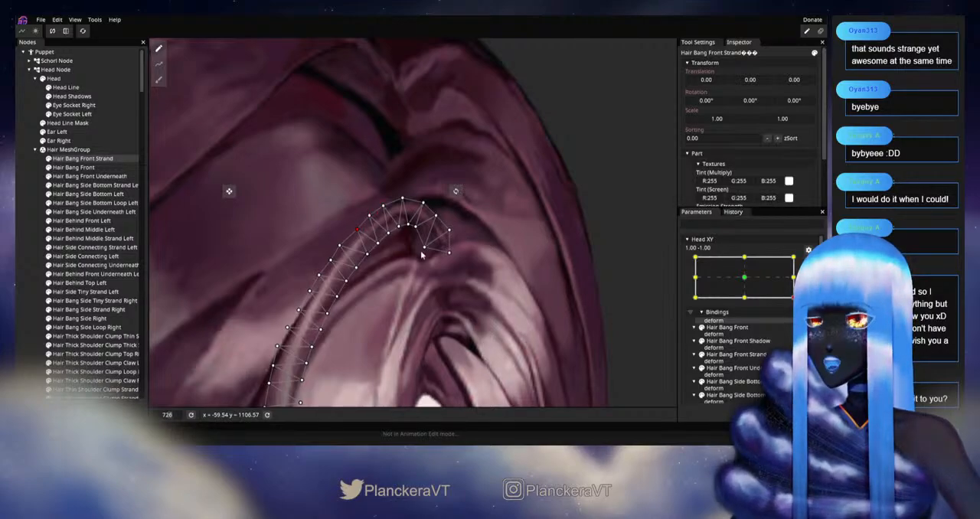
{"action": "scroll", "coordinate": [415, 251], "scroll_direction": "down", "scroll_amount": 3}
{"action": "left_click", "coordinate": [809, 262]}
{"action": "scroll", "coordinate": [582, 304], "scroll_direction": "down", "scroll_amount": 2}
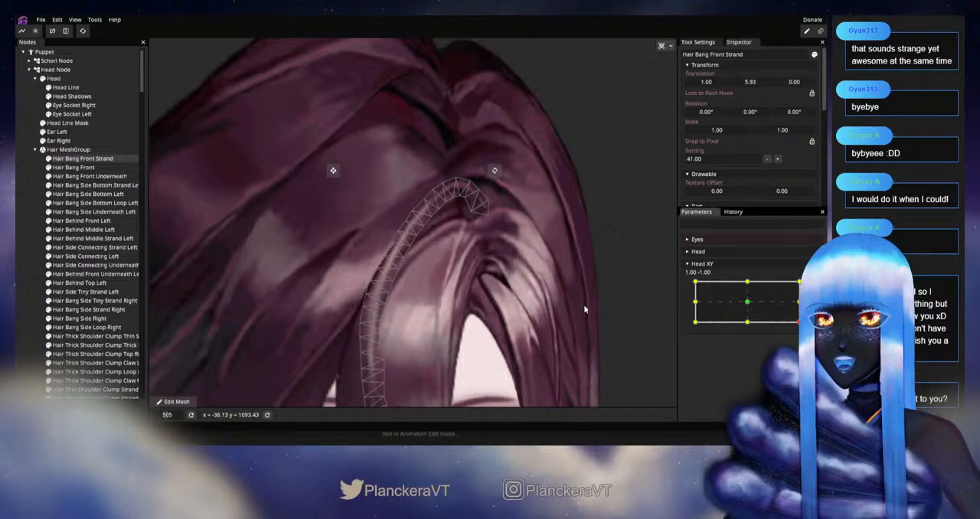
Step: Clear the selection and preview the bangs while moving the disarmed Head XY toward 0.84, -1.00
{"action": "left_click", "coordinate": [86, 282]}
{"action": "scroll", "coordinate": [413, 306], "scroll_direction": "down", "scroll_amount": 1}
{"action": "mouse_move", "coordinate": [800, 322]}
{"action": "left_mouse_down"}
{"action": "mouse_move", "coordinate": [799, 300]}
{"action": "mouse_move", "coordinate": [796, 325]}
{"action": "mouse_move", "coordinate": [748, 336]}
{"action": "mouse_move", "coordinate": [801, 336]}
{"action": "mouse_move", "coordinate": [750, 337]}
{"action": "mouse_move", "coordinate": [790, 336]}
{"action": "left_mouse_up"}
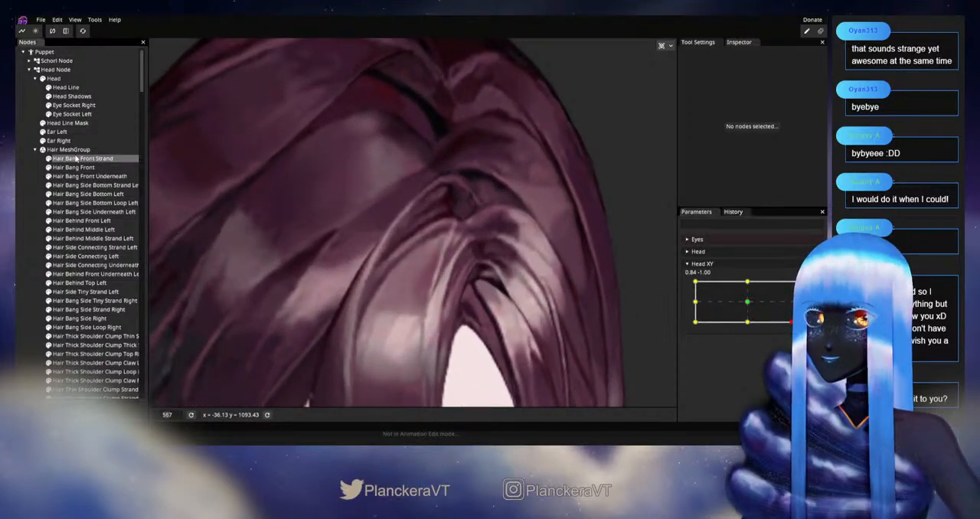
Step: Inspect the Hair Bang Front Strand mesh at Head XY 1.00, -0.75, clear the selection, and return the parameter to 1.00, -1.00
{"action": "left_click", "coordinate": [76, 158]}
{"action": "mouse_move", "coordinate": [787, 328]}
{"action": "left_mouse_down"}
{"action": "mouse_move", "coordinate": [799, 302]}
{"action": "mouse_move", "coordinate": [799, 317]}
{"action": "left_mouse_up"}
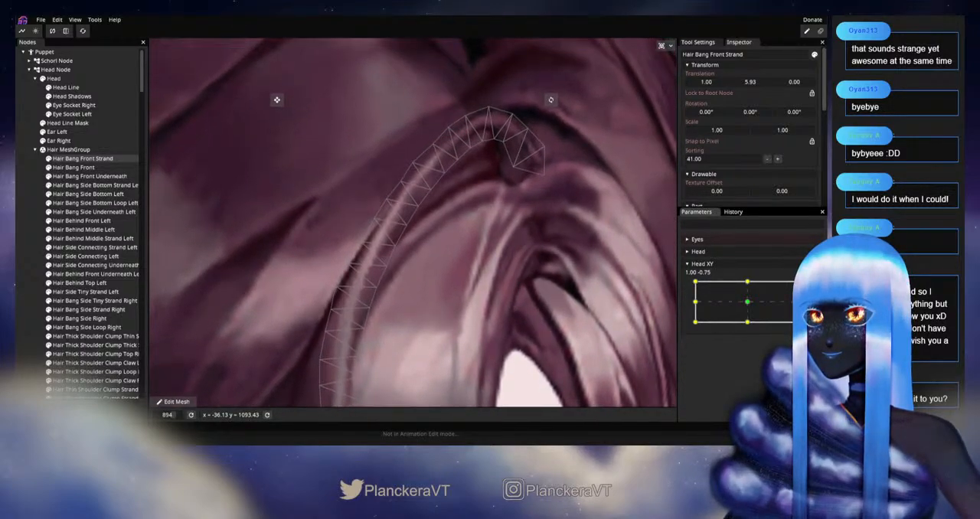
{"action": "scroll", "coordinate": [452, 283], "scroll_direction": "down", "scroll_amount": 5}
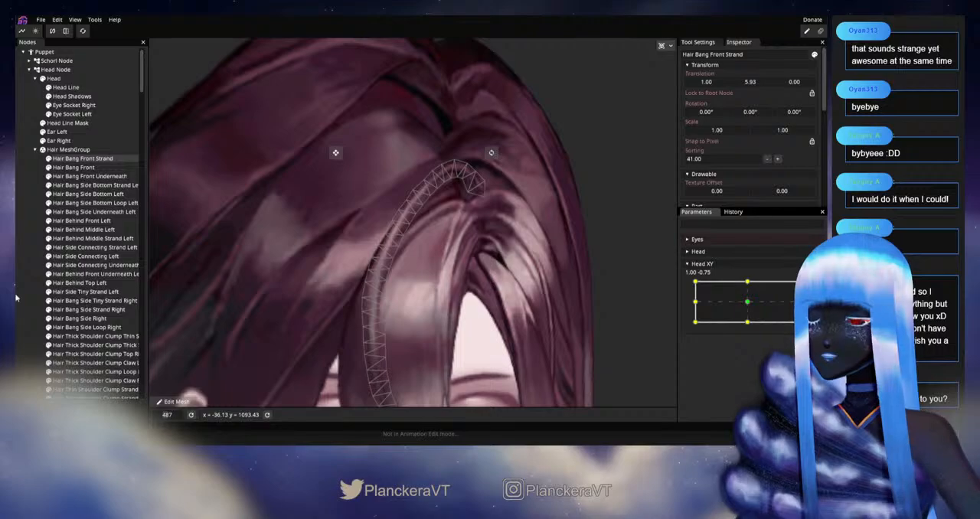
{"action": "left_click", "coordinate": [21, 290]}
{"action": "scroll", "coordinate": [551, 333], "scroll_direction": "down", "scroll_amount": 2}
{"action": "mouse_move", "coordinate": [799, 316]}
{"action": "left_mouse_down"}
{"action": "mouse_move", "coordinate": [799, 303]}
{"action": "mouse_move", "coordinate": [799, 322]}
{"action": "mouse_move", "coordinate": [757, 331]}
{"action": "mouse_move", "coordinate": [800, 300]}
{"action": "mouse_move", "coordinate": [799, 312]}
{"action": "mouse_move", "coordinate": [800, 302]}
{"action": "mouse_move", "coordinate": [748, 305]}
{"action": "mouse_move", "coordinate": [799, 321]}
{"action": "left_mouse_up"}
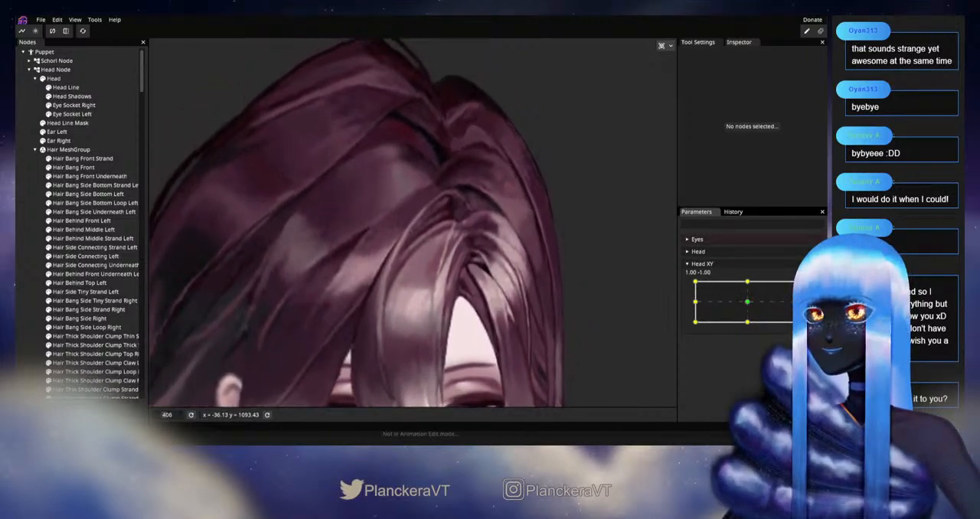
Step: Select Hair Bang Front Strand, rearm Head XY at 1.00, -1.00, and smooth the outer-edge vertices below the curl's crest
{"action": "left_click", "coordinate": [82, 158]}
{"action": "scroll", "coordinate": [500, 248], "scroll_direction": "up", "scroll_amount": 5}
{"action": "left_click_drag", "start_coordinate": [500, 248], "coordinate": [464, 293]}
{"action": "scroll", "coordinate": [407, 297], "scroll_direction": "up", "scroll_amount": 4}
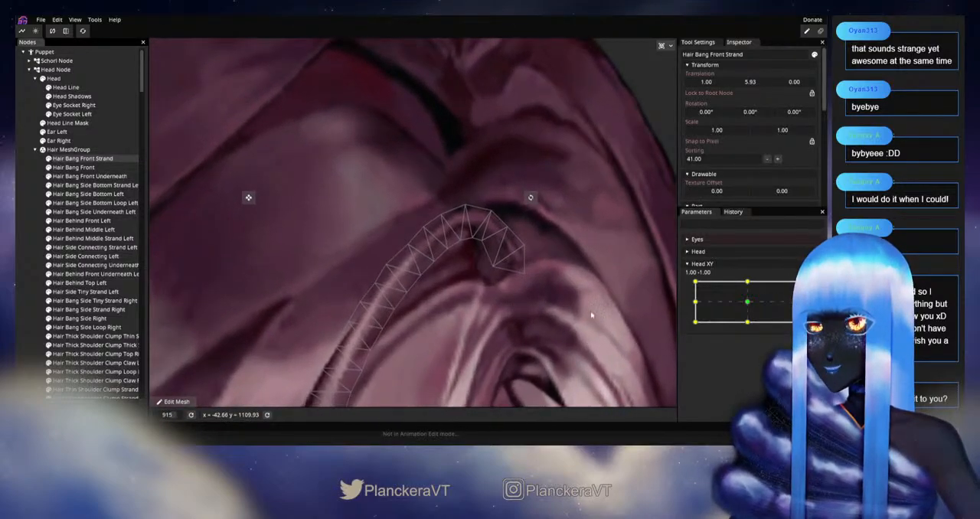
{"action": "mouse_move", "coordinate": [794, 321]}
{"action": "left_mouse_down"}
{"action": "mouse_move", "coordinate": [798, 305]}
{"action": "mouse_move", "coordinate": [796, 322]}
{"action": "left_mouse_up"}
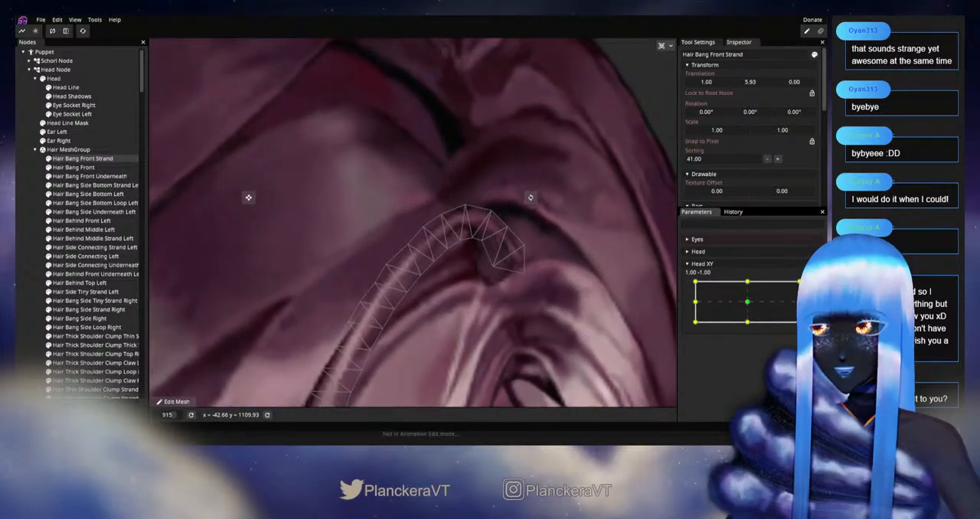
{"action": "left_click", "coordinate": [808, 287]}
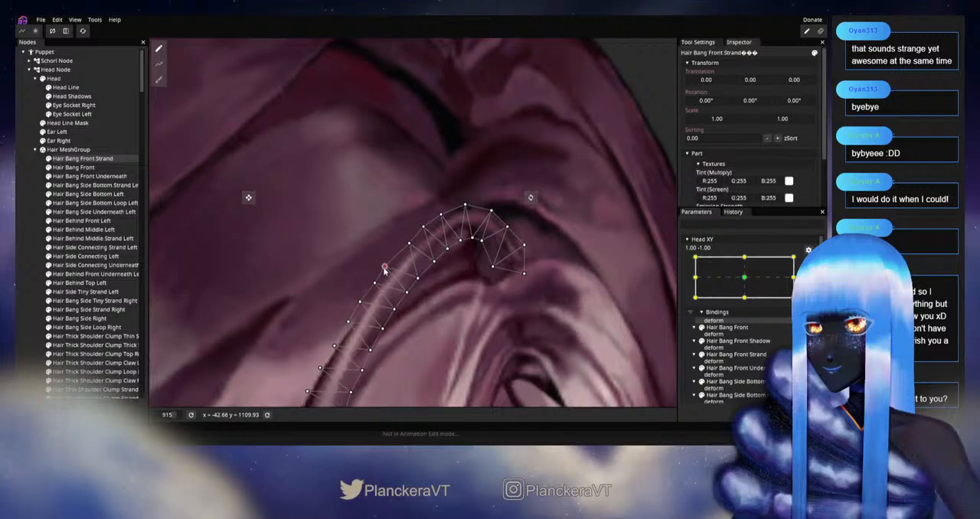
{"action": "left_click_drag", "start_coordinate": [373, 287], "coordinate": [431, 241]}
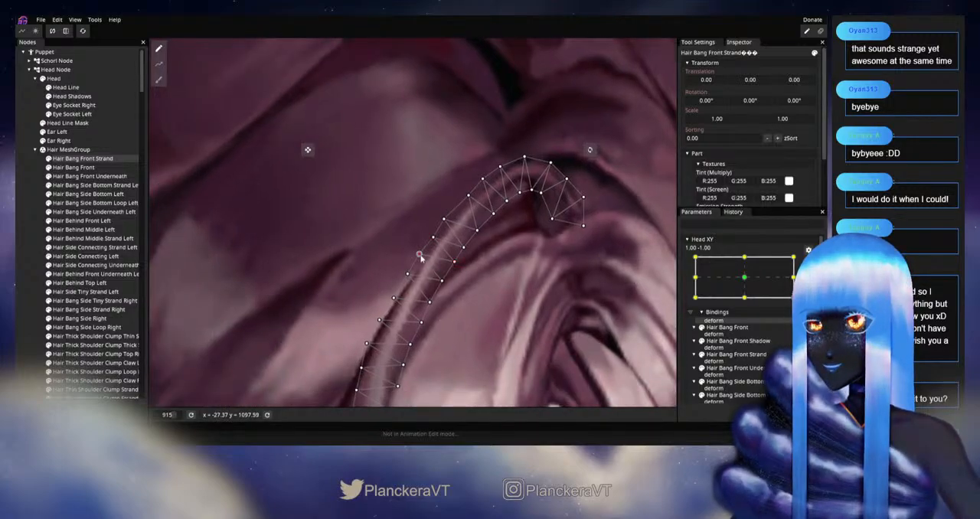
{"action": "scroll", "coordinate": [494, 303], "scroll_direction": "down", "scroll_amount": 2}
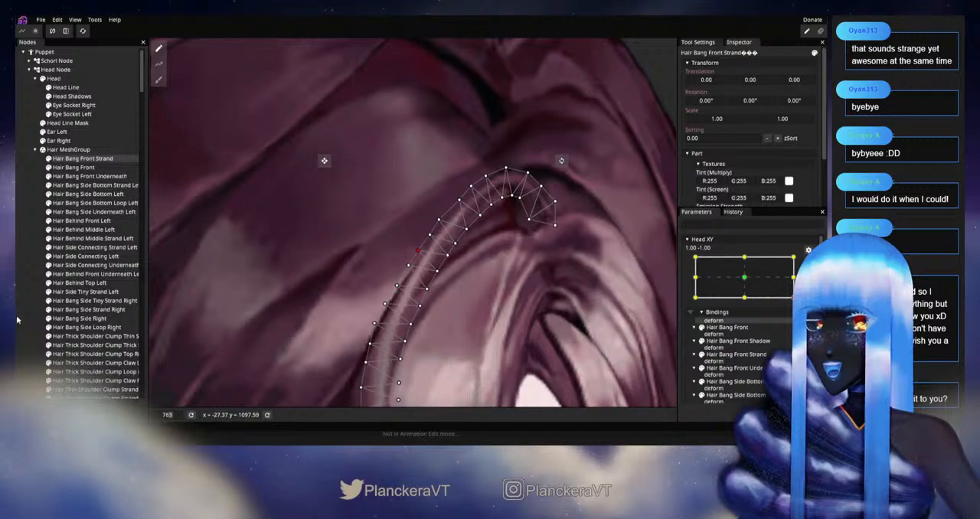
Step: Clear the selection and preview the bangs at full-head scale by sweeping the disarmed Head XY between 1.00, -1.00 and 0.16, -1.00
{"action": "left_click", "coordinate": [60, 318]}
{"action": "scroll", "coordinate": [266, 328], "scroll_direction": "down", "scroll_amount": 5}
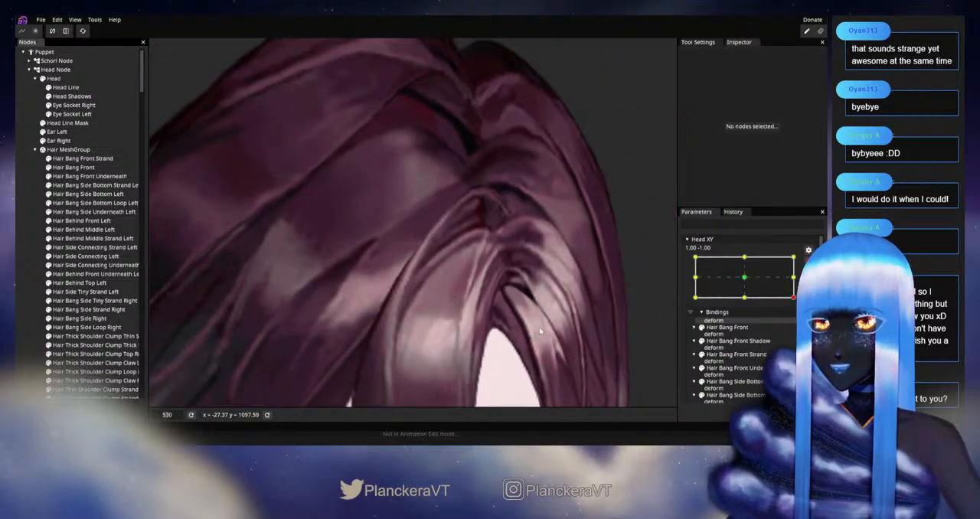
{"action": "scroll", "coordinate": [556, 317], "scroll_direction": "down", "scroll_amount": 1}
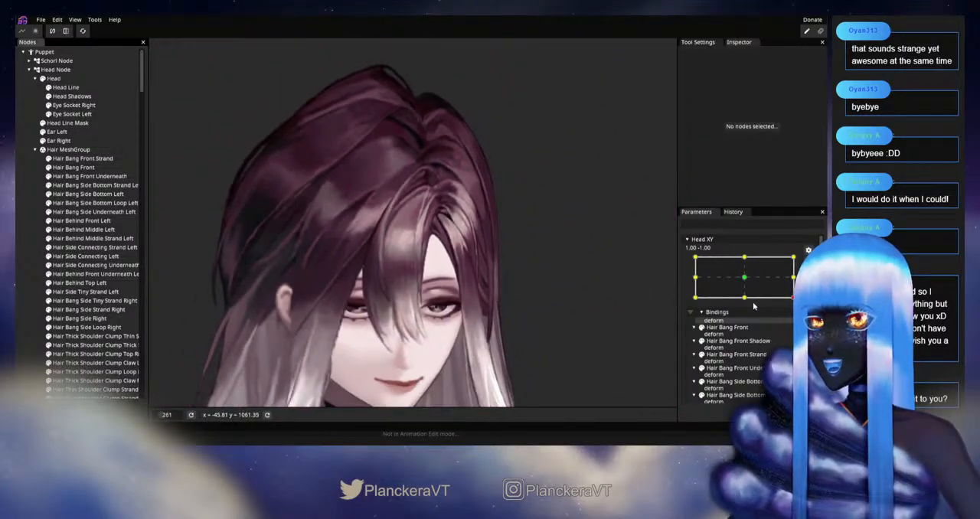
{"action": "mouse_move", "coordinate": [799, 322]}
{"action": "left_mouse_down"}
{"action": "mouse_move", "coordinate": [799, 296]}
{"action": "mouse_move", "coordinate": [800, 337]}
{"action": "mouse_move", "coordinate": [762, 337]}
{"action": "mouse_move", "coordinate": [799, 329]}
{"action": "left_mouse_up"}
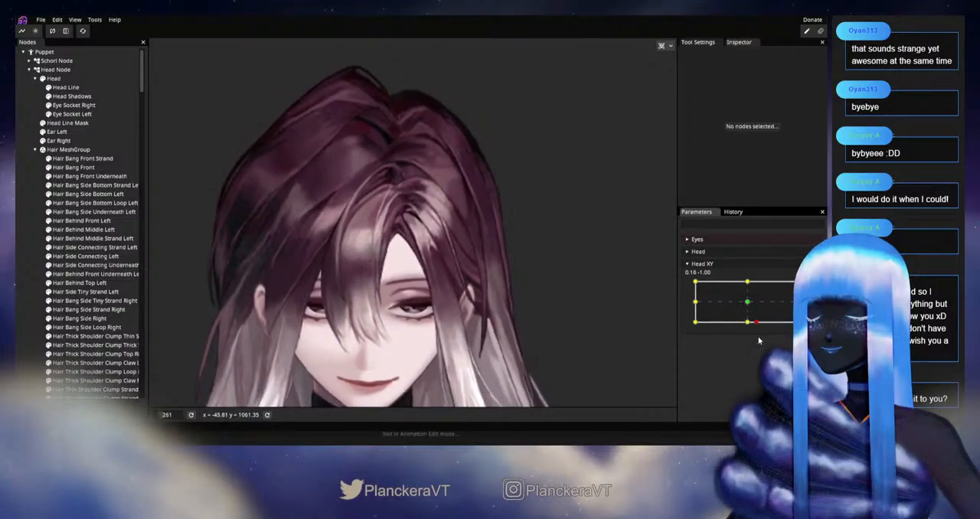
Step: Rearm Head XY at 1.00, -1.00, select Hair Bang Front Strand, and adjust the outer vertices beside its crest at close zoom
{"action": "scroll", "coordinate": [417, 216], "scroll_direction": "up", "scroll_amount": 6}
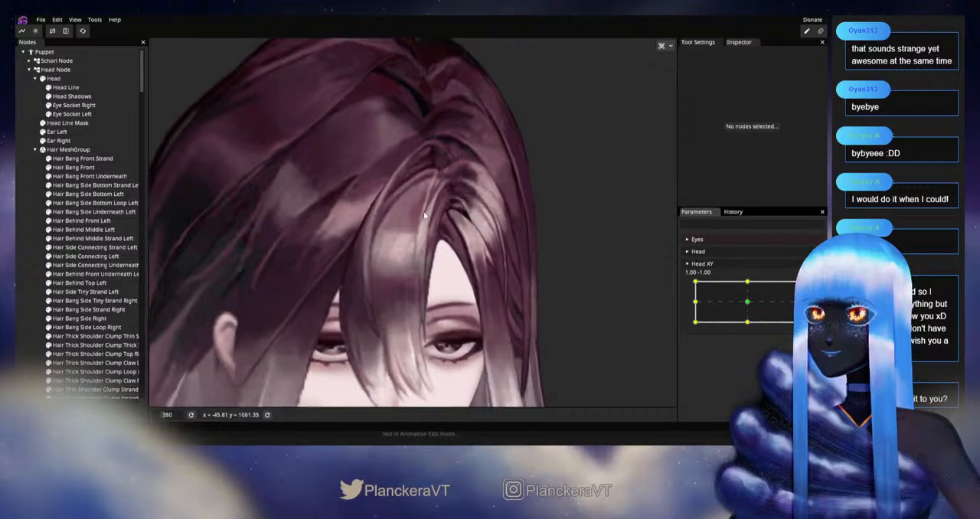
{"action": "scroll", "coordinate": [436, 299], "scroll_direction": "up", "scroll_amount": 4}
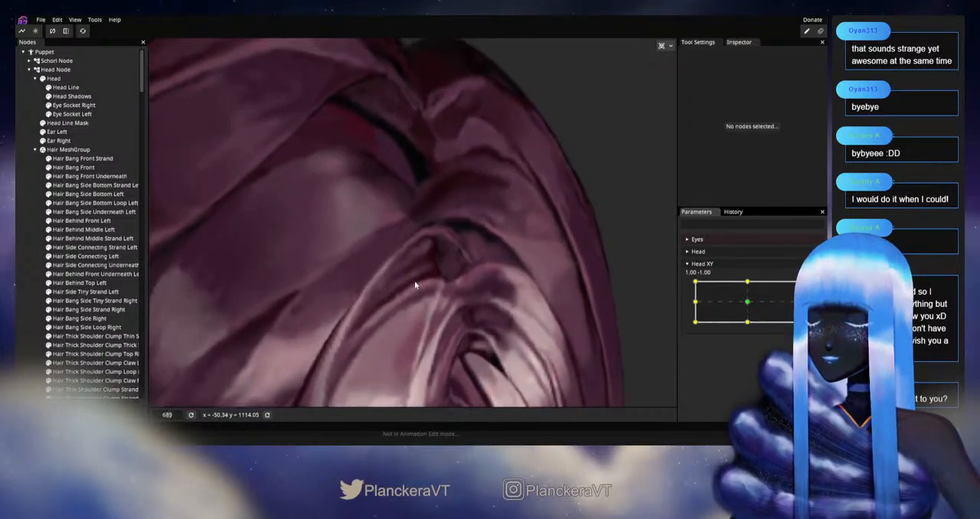
{"action": "scroll", "coordinate": [426, 291], "scroll_direction": "up", "scroll_amount": 3}
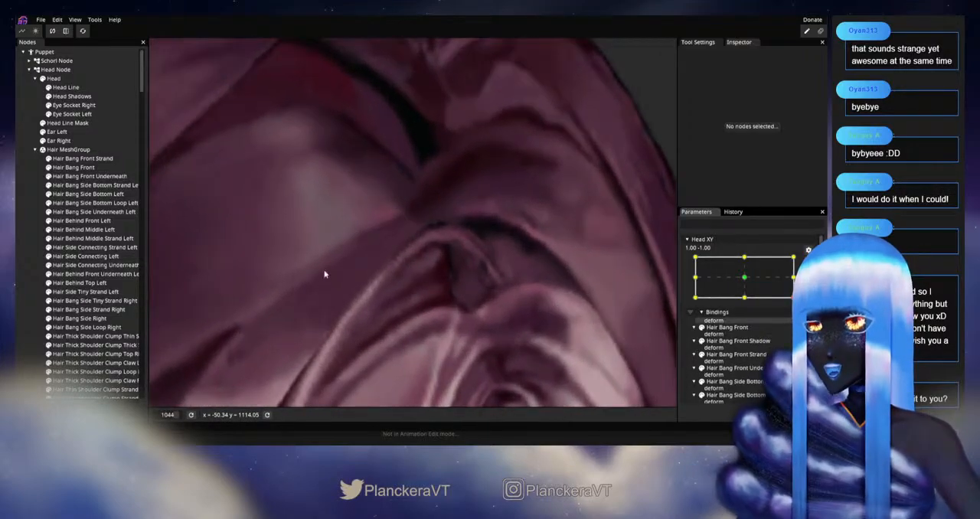
{"action": "left_click", "coordinate": [93, 151]}
{"action": "left_click", "coordinate": [83, 159]}
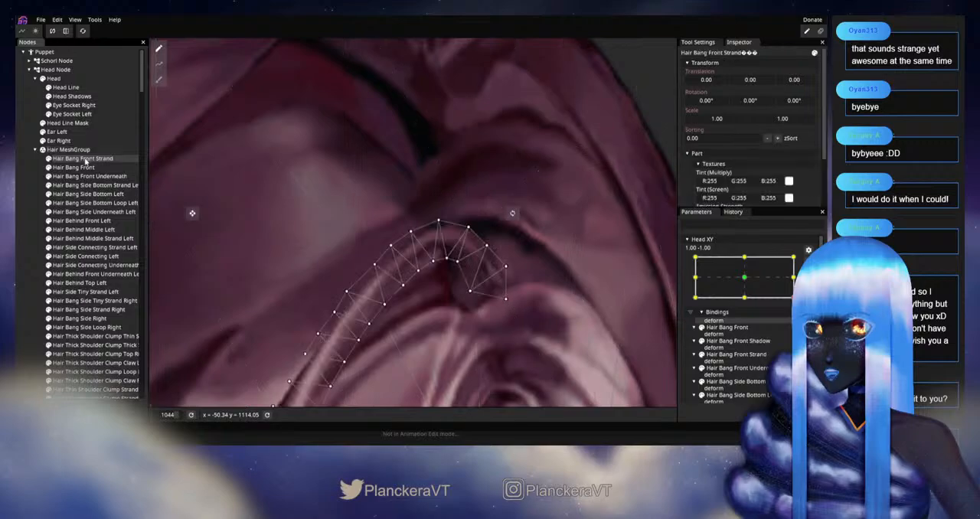
{"action": "scroll", "coordinate": [414, 297], "scroll_direction": "up", "scroll_amount": 1}
{"action": "left_click", "coordinate": [402, 294]}
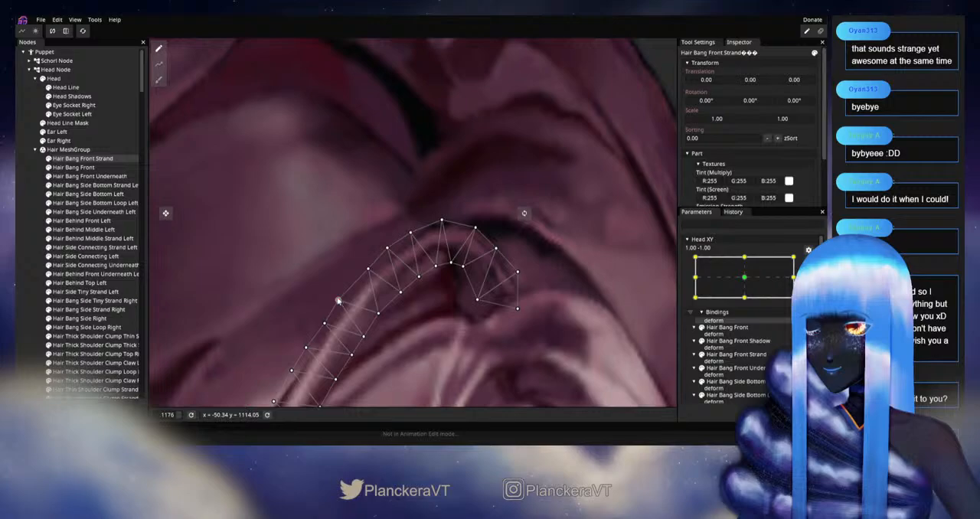
Step: Even out the paired outer and inner vertices farther down the upper curve of Hair Bang Front Strand
{"action": "left_click_drag", "start_coordinate": [373, 338], "coordinate": [433, 292]}
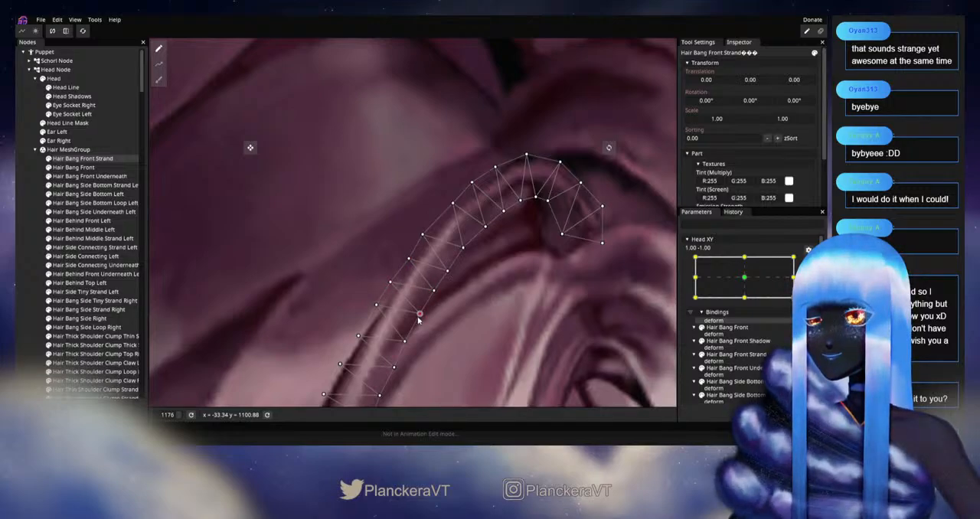
{"action": "left_click_drag", "start_coordinate": [417, 320], "coordinate": [449, 291]}
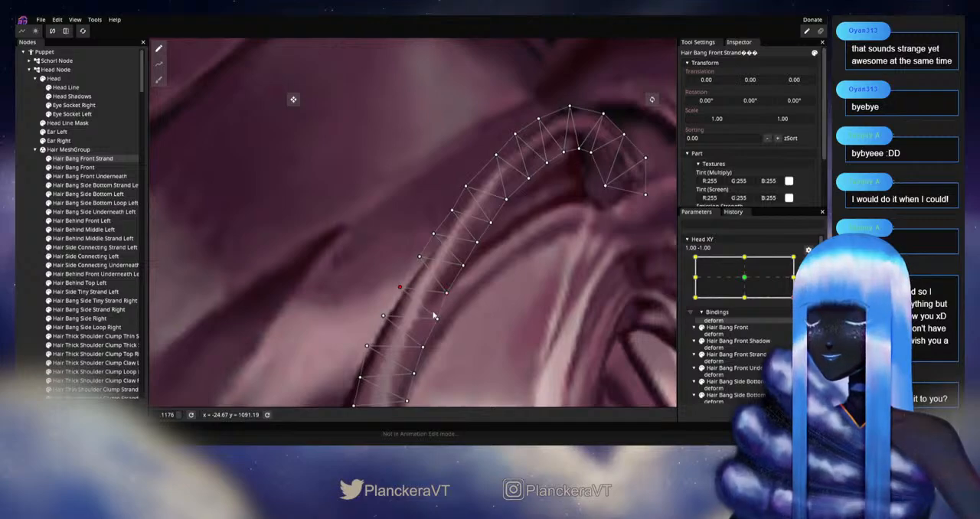
{"action": "left_click_drag", "start_coordinate": [441, 325], "coordinate": [475, 276]}
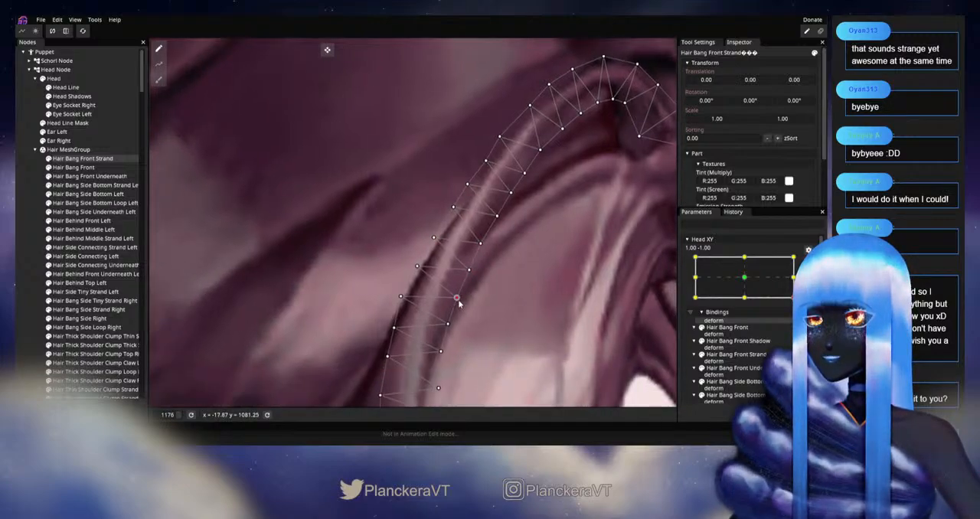
Step: Clear the selection and examine the strand's smoothed curve and curl crest without the mesh overlay
{"action": "left_click", "coordinate": [30, 285]}
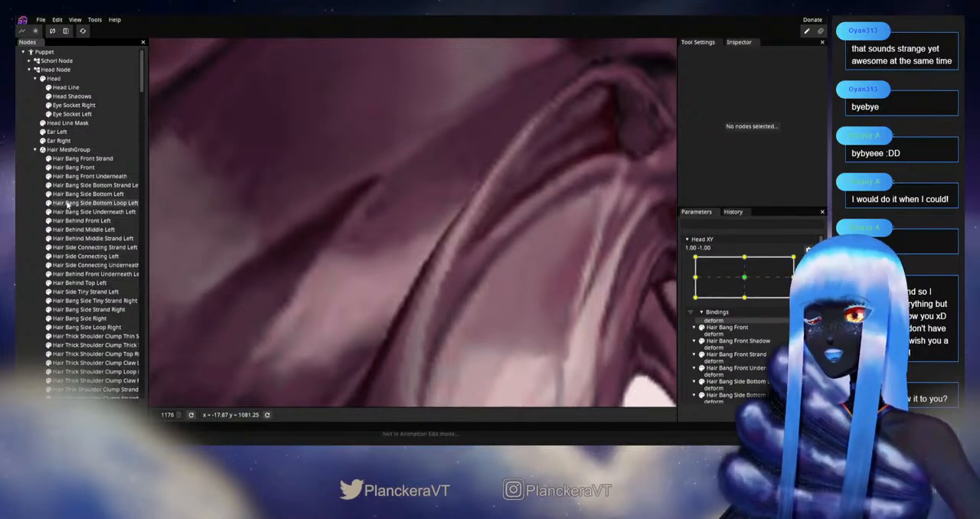
{"action": "scroll", "coordinate": [578, 303], "scroll_direction": "down", "scroll_amount": 3}
{"action": "left_click_drag", "start_coordinate": [552, 187], "coordinate": [425, 337]}
{"action": "scroll", "coordinate": [425, 337], "scroll_direction": "up", "scroll_amount": 3}
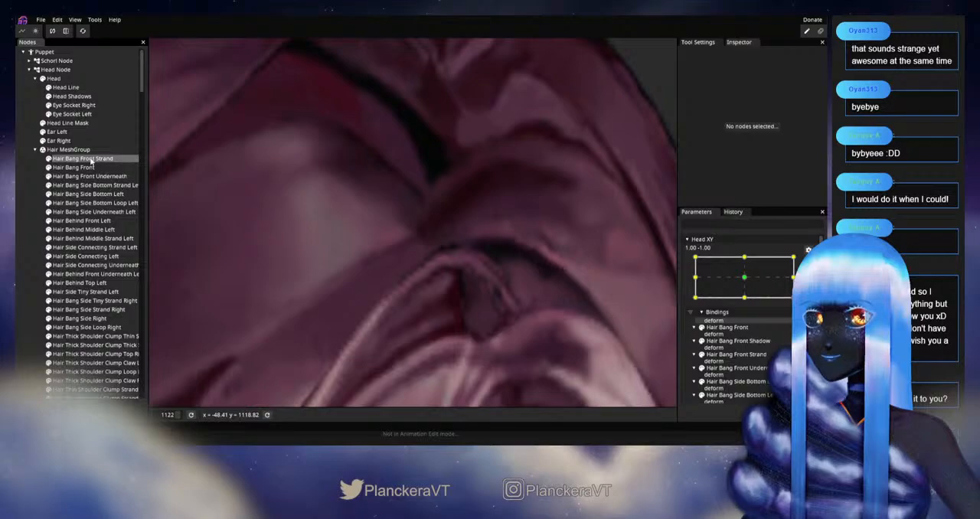
Step: Select Hair Bang Front Strand and fine-tune the outer and inner vertices just below its crest
{"action": "left_click", "coordinate": [90, 159]}
{"action": "scroll", "coordinate": [393, 308], "scroll_direction": "up", "scroll_amount": 2}
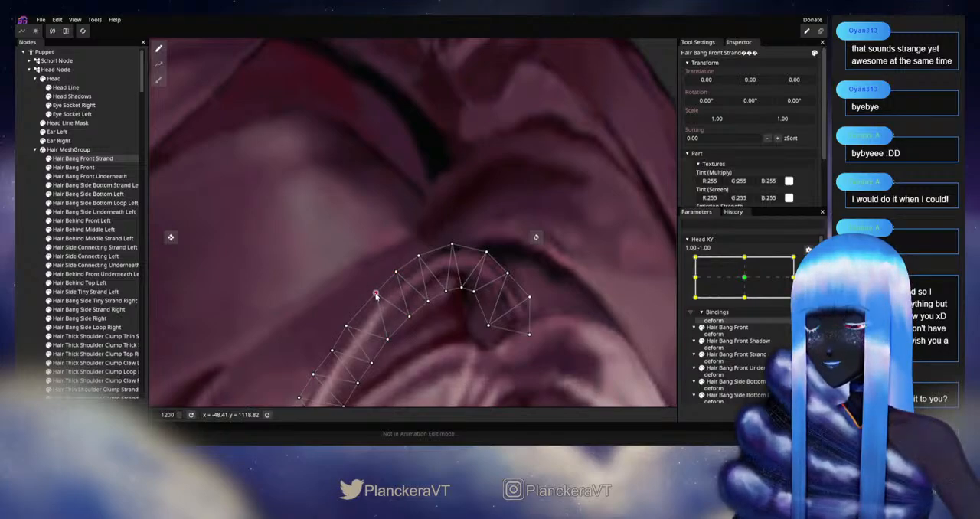
{"action": "left_click_drag", "start_coordinate": [391, 339], "coordinate": [443, 304]}
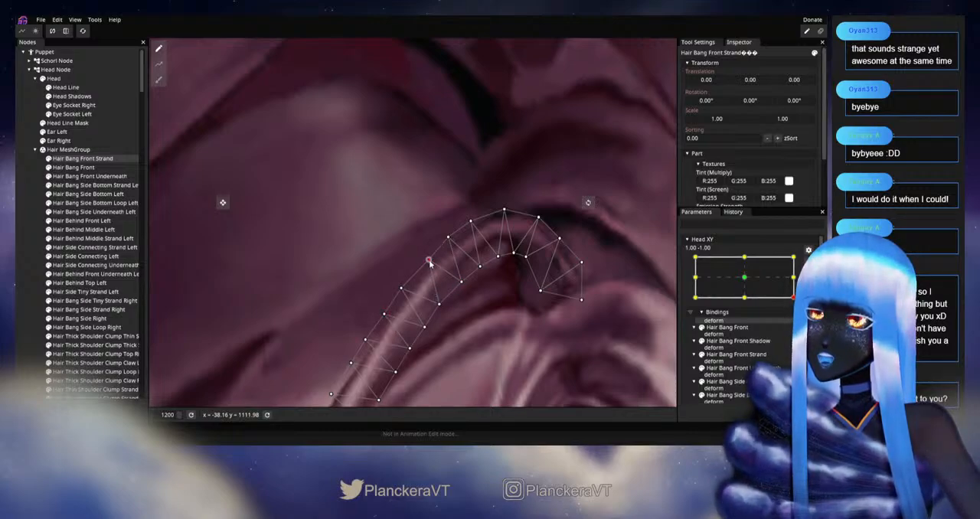
{"action": "scroll", "coordinate": [462, 321], "scroll_direction": "down", "scroll_amount": 3}
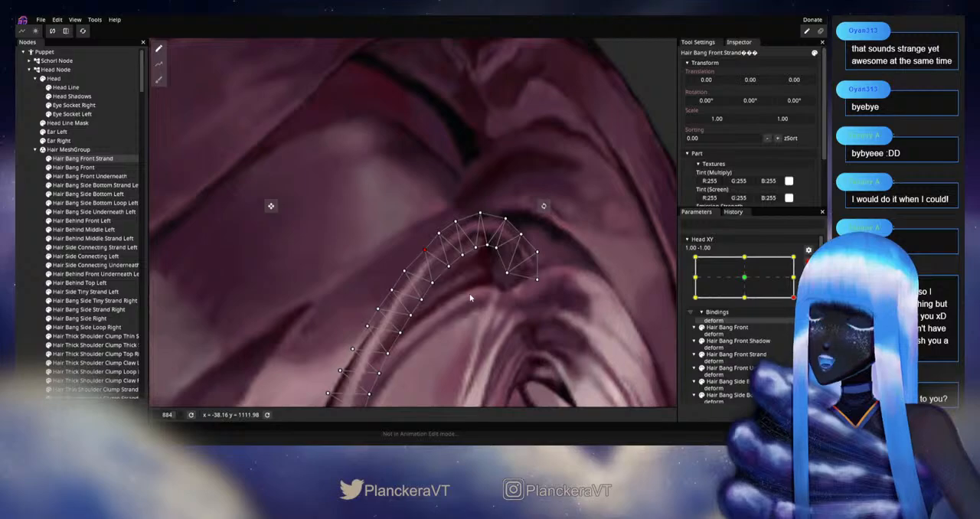
{"action": "scroll", "coordinate": [470, 298], "scroll_direction": "up", "scroll_amount": 3}
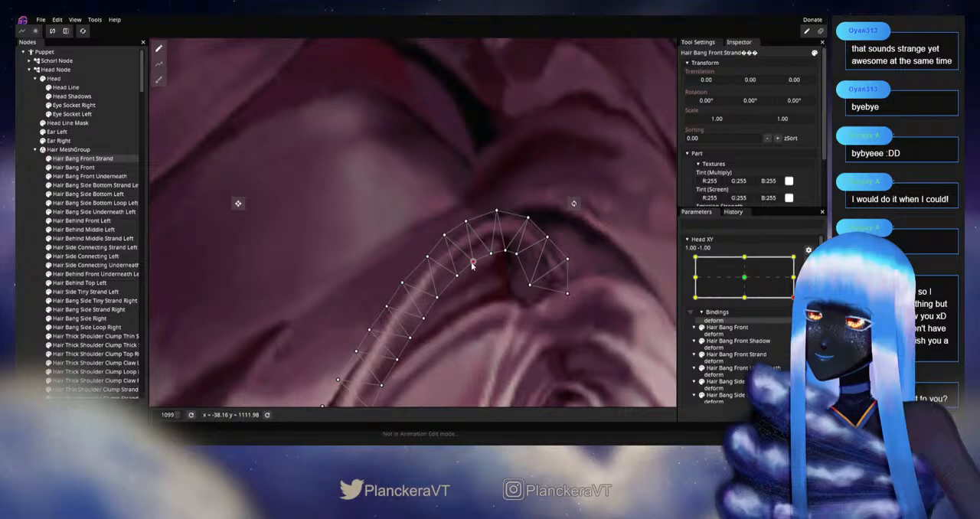
Step: Clear the selection and preview the bangs at full-head scale by moving the disarmed Head XY around 1.00, -1.00
{"action": "left_click", "coordinate": [25, 261]}
{"action": "scroll", "coordinate": [492, 286], "scroll_direction": "down", "scroll_amount": 9}
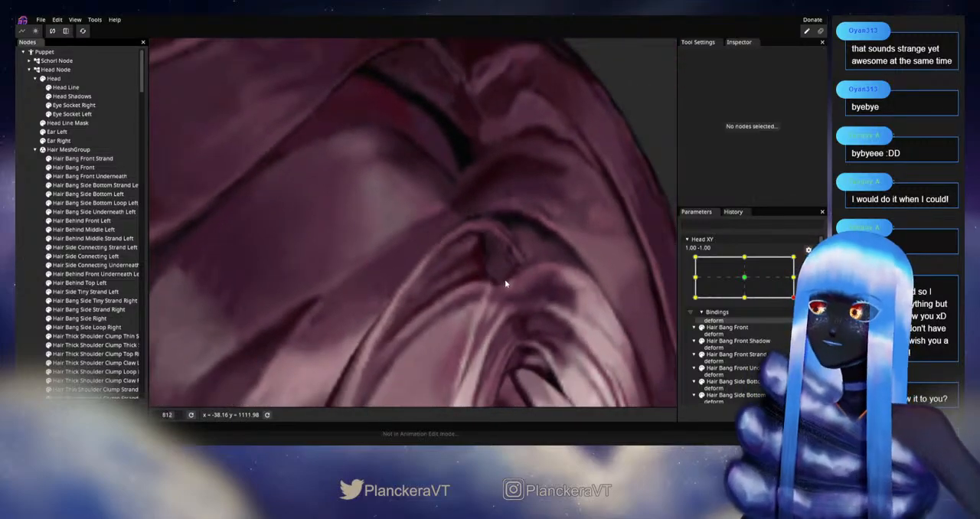
{"action": "scroll", "coordinate": [512, 303], "scroll_direction": "down", "scroll_amount": 10}
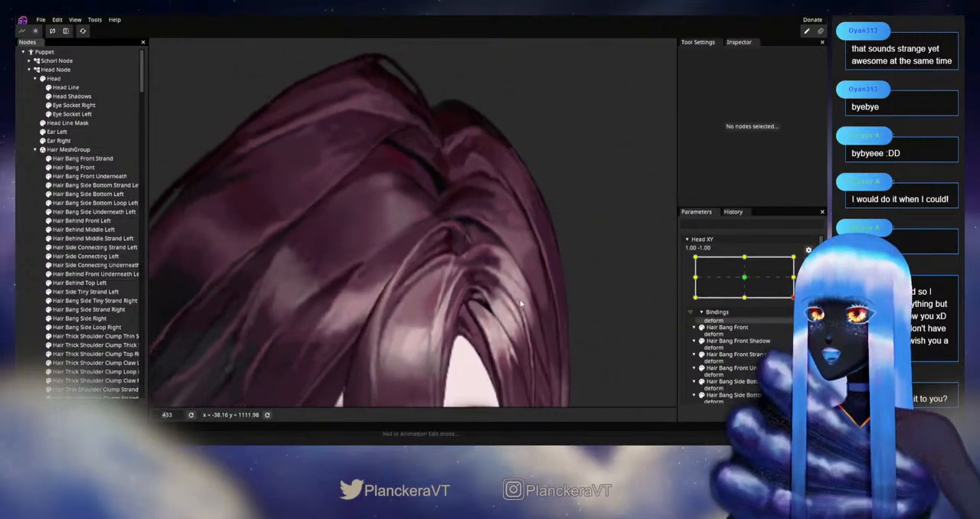
{"action": "scroll", "coordinate": [520, 319], "scroll_direction": "down", "scroll_amount": 4}
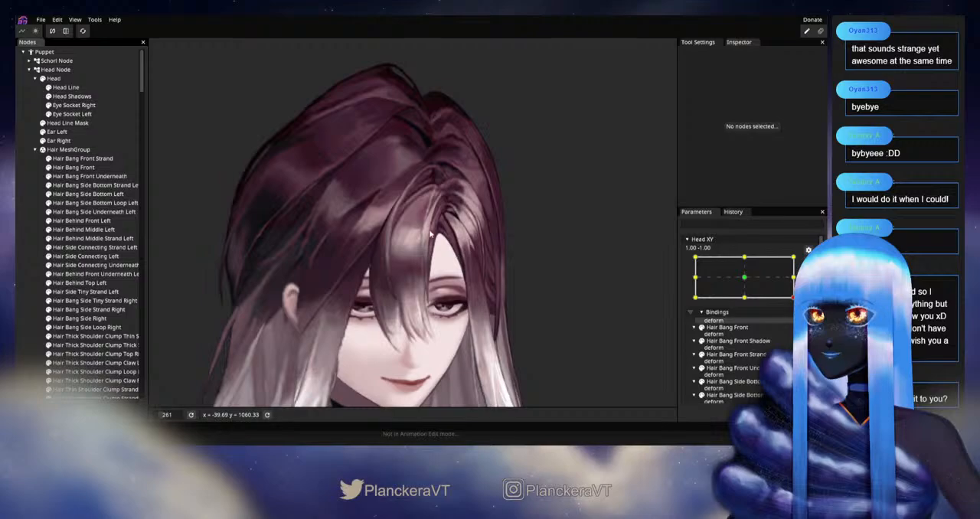
{"action": "left_click", "coordinate": [809, 264]}
{"action": "mouse_move", "coordinate": [797, 321]}
{"action": "left_mouse_down"}
{"action": "mouse_move", "coordinate": [800, 284]}
{"action": "mouse_move", "coordinate": [800, 322]}
{"action": "left_mouse_up"}
Step: Select Hair Bang Front Strand, rearm Head XY at 1.00, -1.00, and reposition the vertex pair below the crest
{"action": "scroll", "coordinate": [476, 215], "scroll_direction": "up", "scroll_amount": 8}
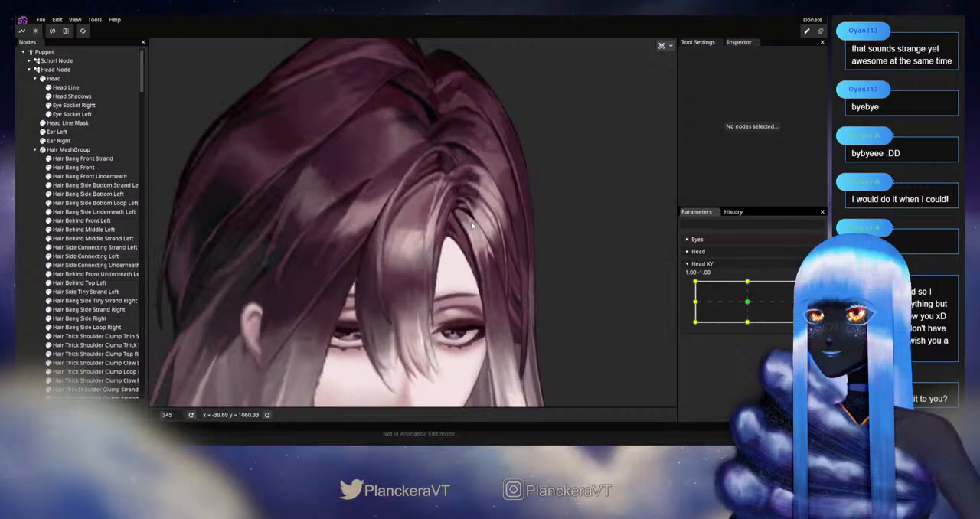
{"action": "scroll", "coordinate": [477, 215], "scroll_direction": "up", "scroll_amount": 7}
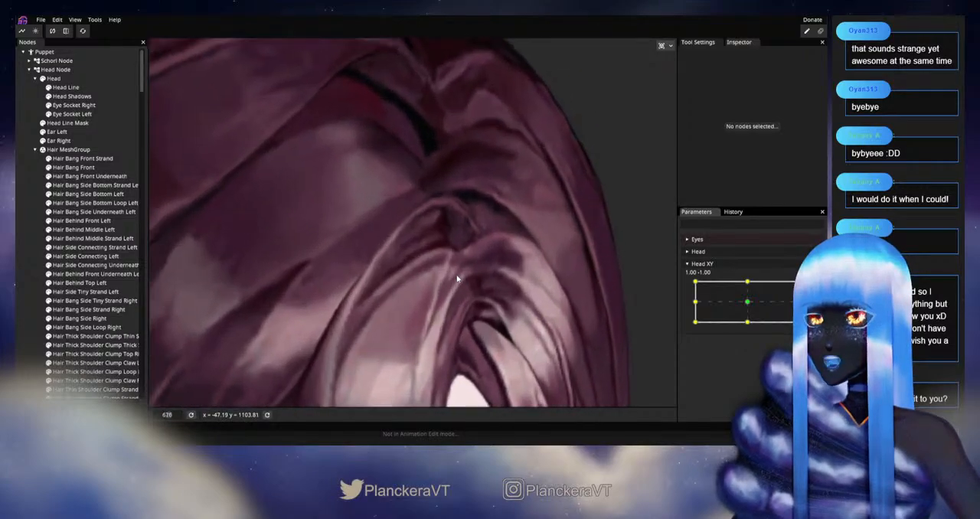
{"action": "left_click", "coordinate": [82, 159]}
{"action": "scroll", "coordinate": [236, 171], "scroll_direction": "up", "scroll_amount": 3}
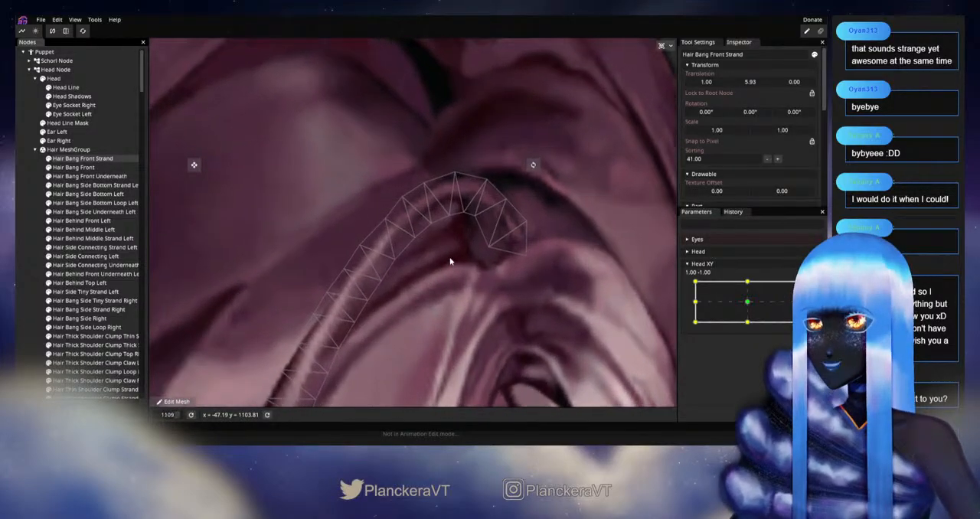
{"action": "left_click", "coordinate": [813, 287]}
{"action": "scroll", "coordinate": [397, 222], "scroll_direction": "up", "scroll_amount": 1}
{"action": "left_click_drag", "start_coordinate": [397, 222], "coordinate": [404, 269]}
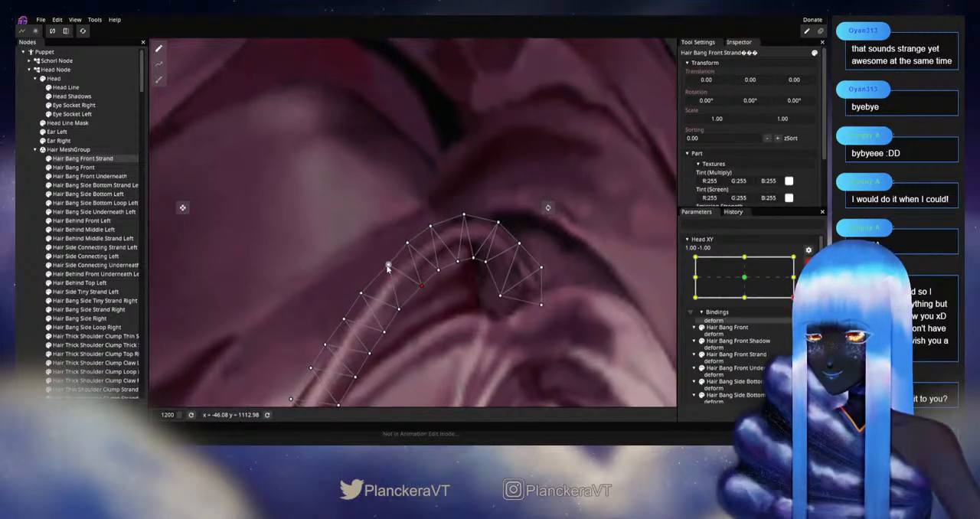
{"action": "left_click_drag", "start_coordinate": [387, 272], "coordinate": [435, 224]}
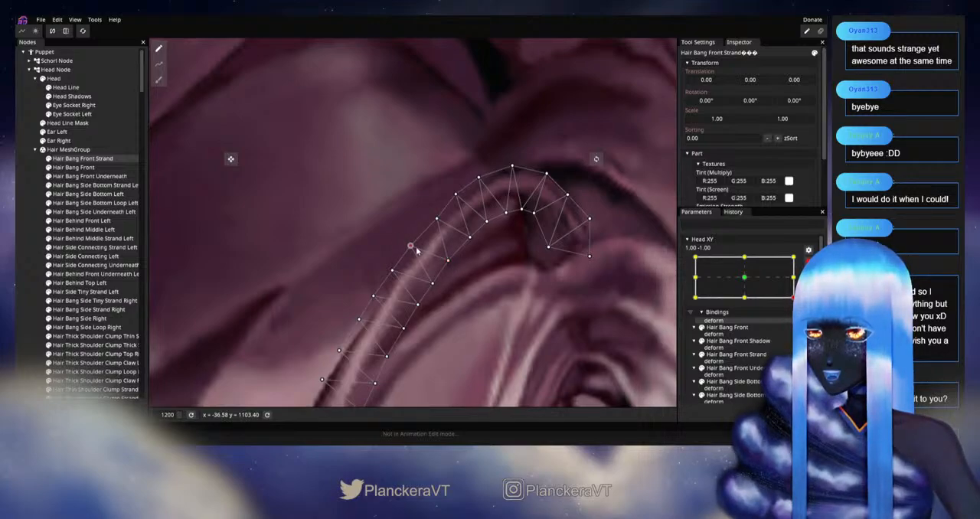
Step: Even out the spacing of the outer and inner vertices along the middle of the Hair Bang Front Strand curve
{"action": "left_click", "coordinate": [391, 270]}
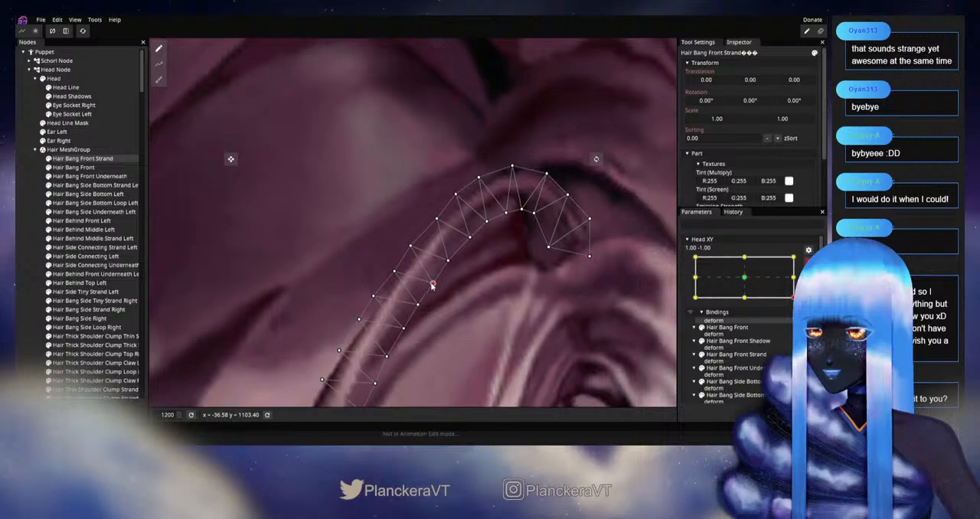
{"action": "left_click_drag", "start_coordinate": [423, 296], "coordinate": [434, 237]}
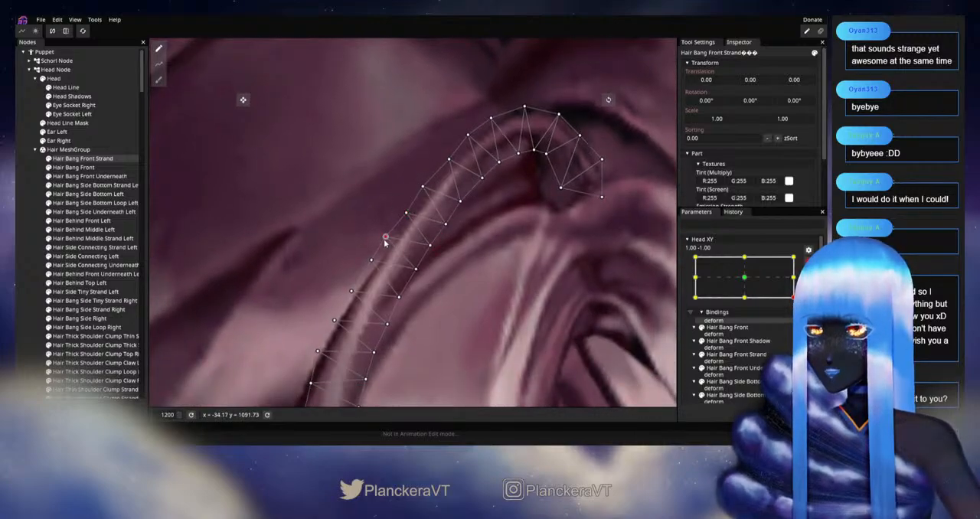
{"action": "left_click", "coordinate": [385, 238]}
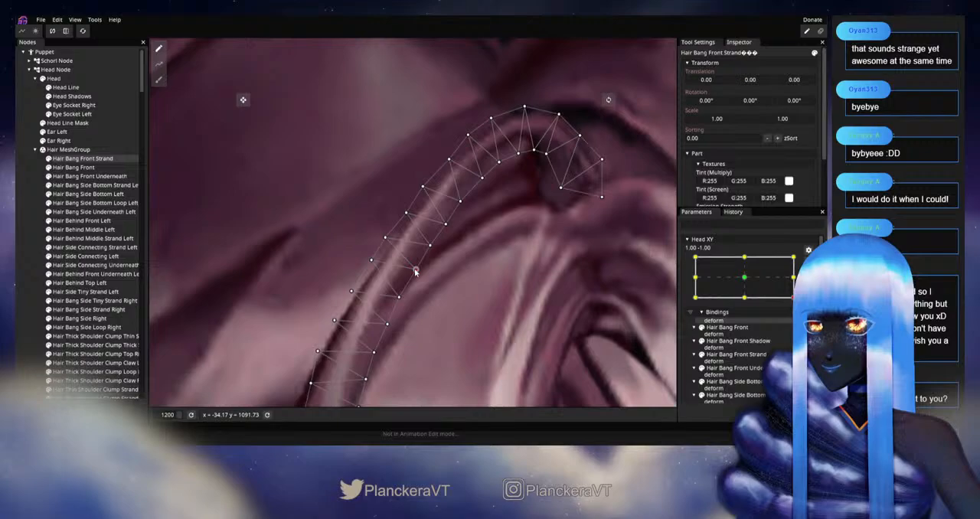
{"action": "left_click", "coordinate": [416, 270]}
{"action": "left_click_drag", "start_coordinate": [374, 273], "coordinate": [431, 226]}
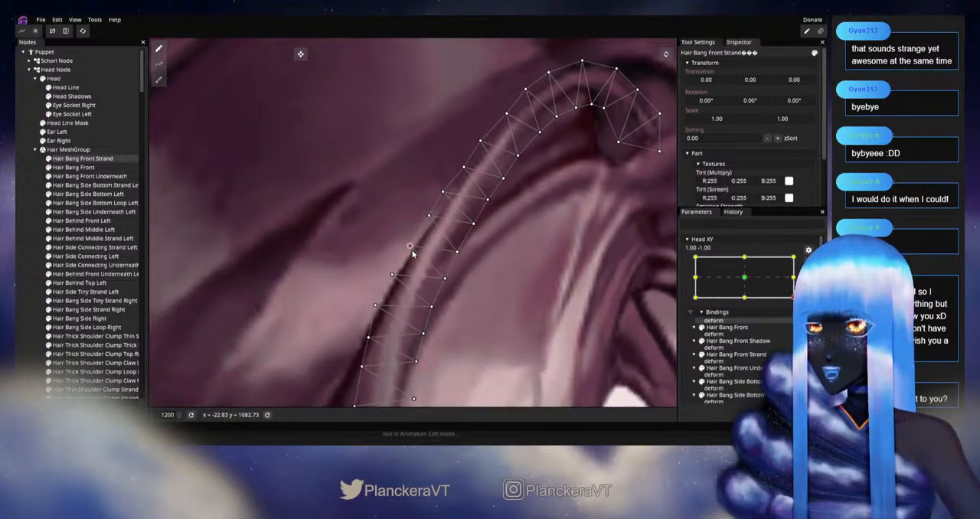
{"action": "left_click", "coordinate": [410, 246]}
Step: Realign the outer vertex and its inner counterpart on the upper part of the strand's curve
{"action": "scroll", "coordinate": [429, 245], "scroll_direction": "down", "scroll_amount": 2}
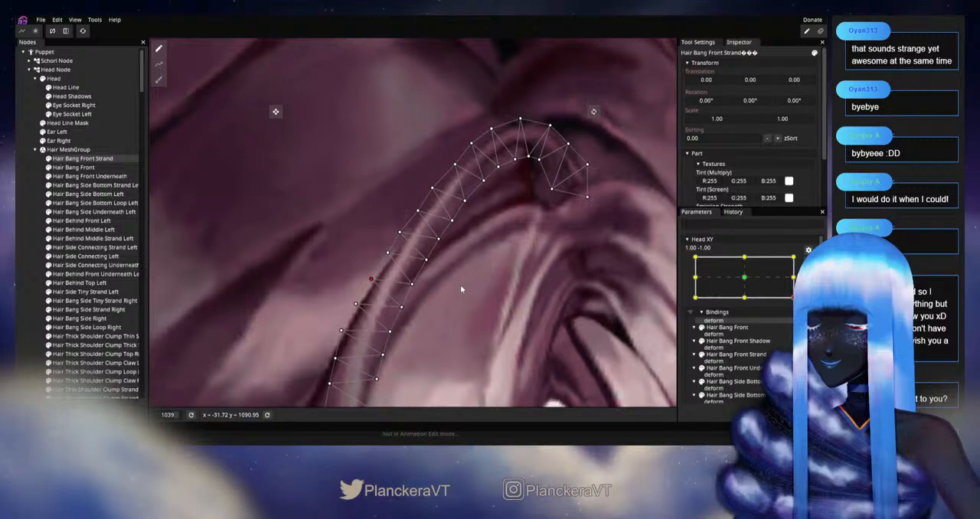
{"action": "scroll", "coordinate": [429, 252], "scroll_direction": "up", "scroll_amount": 1}
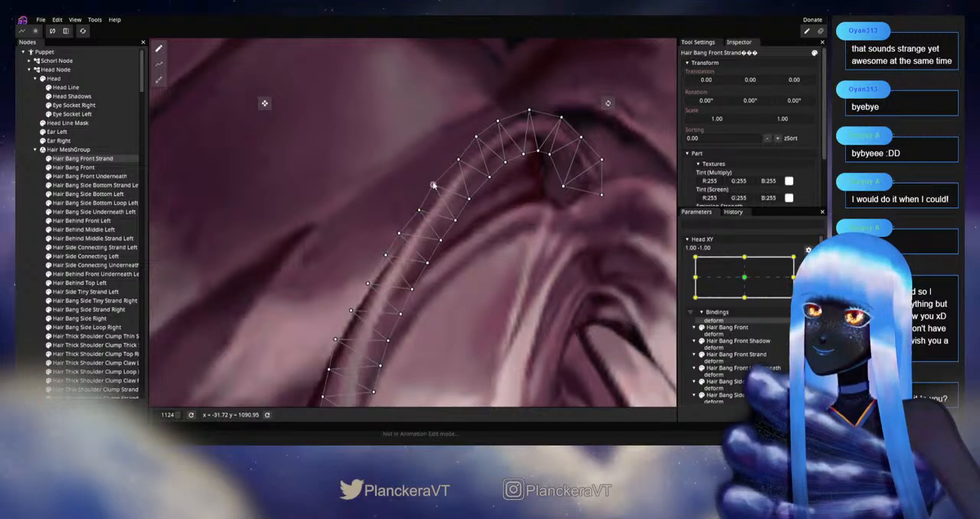
{"action": "left_click_drag", "start_coordinate": [464, 206], "coordinate": [435, 247]}
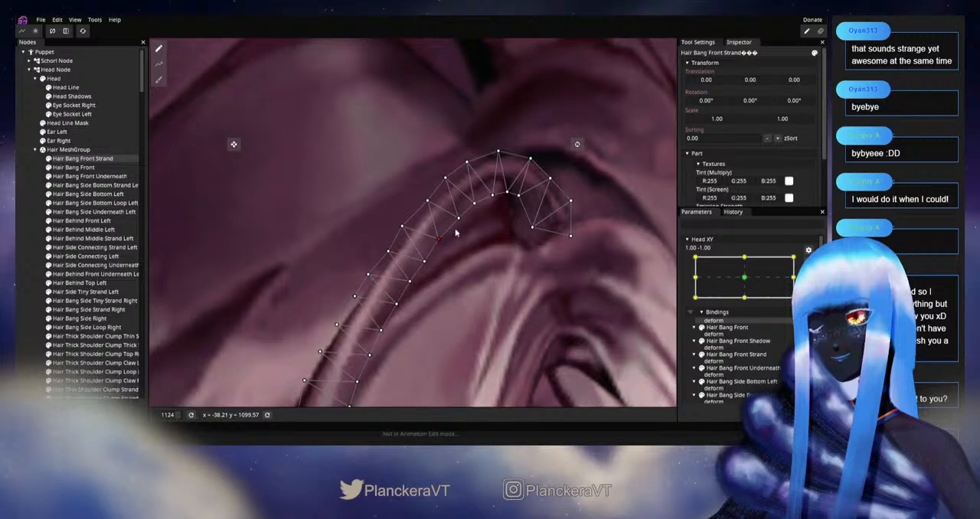
Step: Clear the selection, disarm Head XY, and check the reshaped strand on the whole head with a small parameter movement
{"action": "left_click", "coordinate": [20, 259]}
{"action": "scroll", "coordinate": [497, 301], "scroll_direction": "down", "scroll_amount": 3}
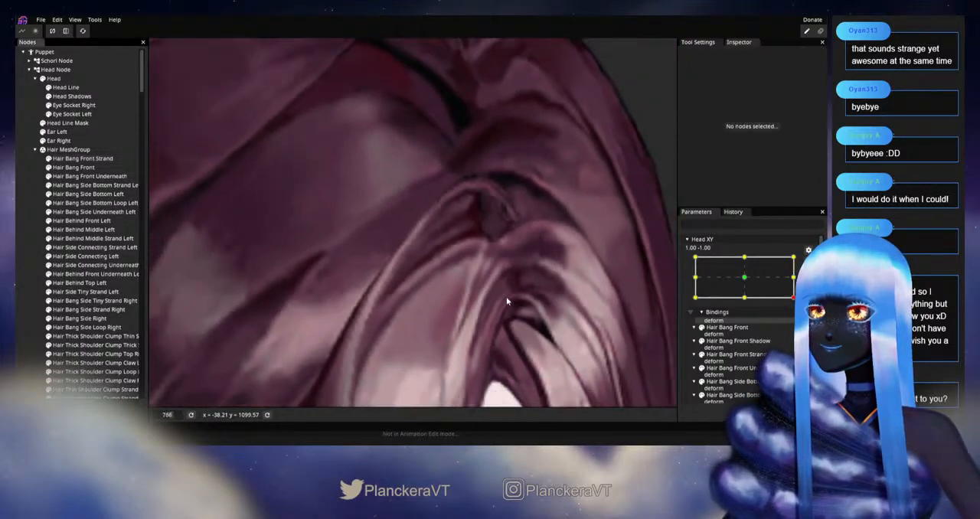
{"action": "scroll", "coordinate": [505, 301], "scroll_direction": "down", "scroll_amount": 6}
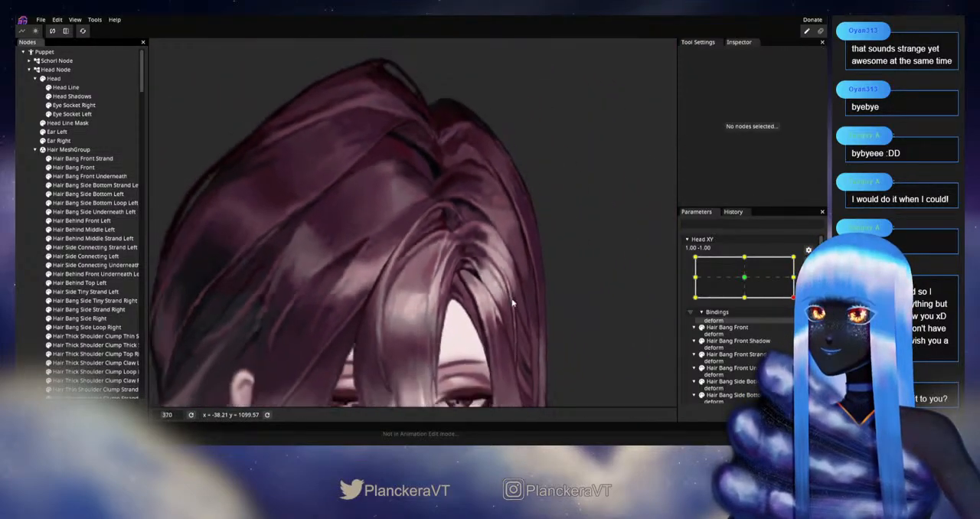
{"action": "scroll", "coordinate": [513, 303], "scroll_direction": "down", "scroll_amount": 5}
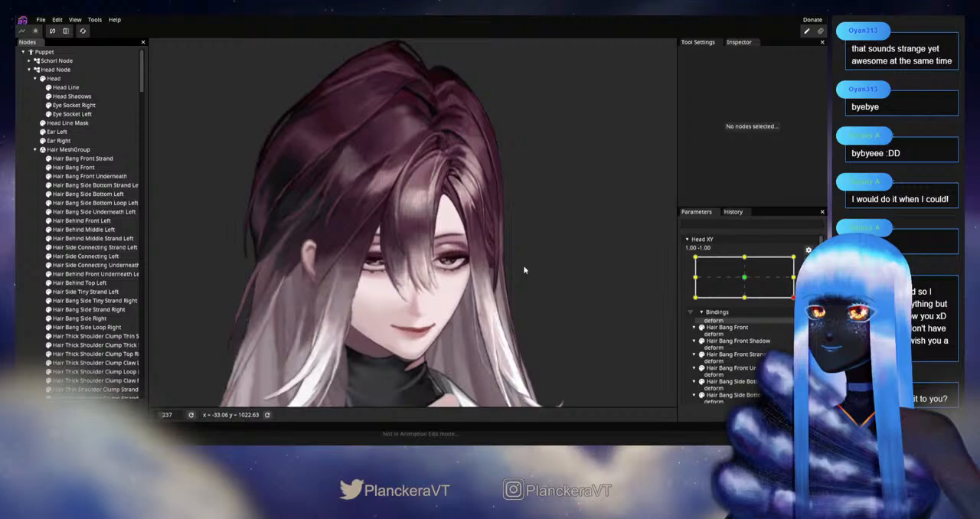
{"action": "scroll", "coordinate": [524, 268], "scroll_direction": "down", "scroll_amount": 1}
{"action": "left_click", "coordinate": [809, 263]}
{"action": "mouse_move", "coordinate": [799, 323]}
{"action": "left_mouse_down"}
{"action": "mouse_move", "coordinate": [799, 284]}
{"action": "mouse_move", "coordinate": [799, 321]}
{"action": "mouse_move", "coordinate": [799, 298]}
{"action": "mouse_move", "coordinate": [799, 320]}
{"action": "mouse_move", "coordinate": [763, 328]}
{"action": "mouse_move", "coordinate": [799, 322]}
{"action": "mouse_move", "coordinate": [799, 297]}
{"action": "mouse_move", "coordinate": [799, 323]}
{"action": "left_mouse_up"}
Step: With Head XY rearmed at 1.00, -1.00, set the strand's Brush tool size to 13.00 and return to editing single vertices mid-curve
{"action": "scroll", "coordinate": [525, 227], "scroll_direction": "up", "scroll_amount": 3}
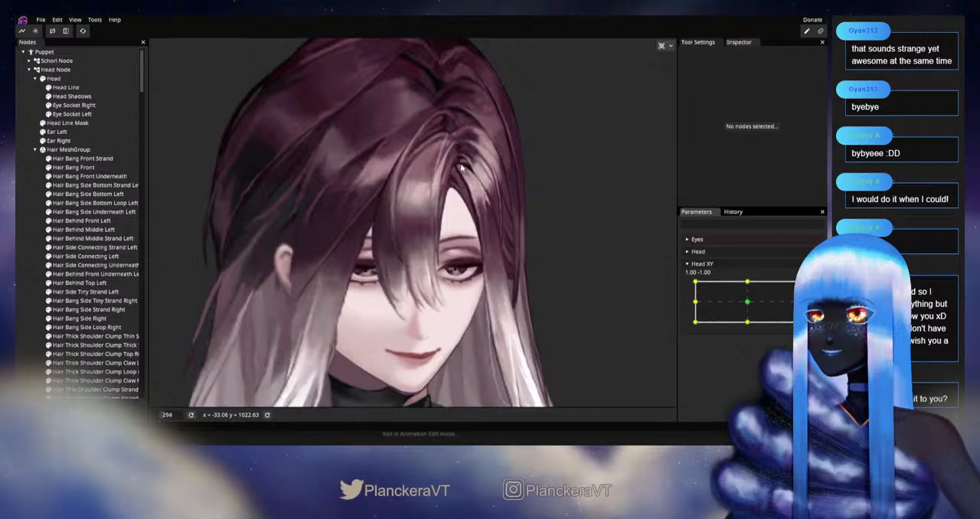
{"action": "scroll", "coordinate": [462, 167], "scroll_direction": "up", "scroll_amount": 5}
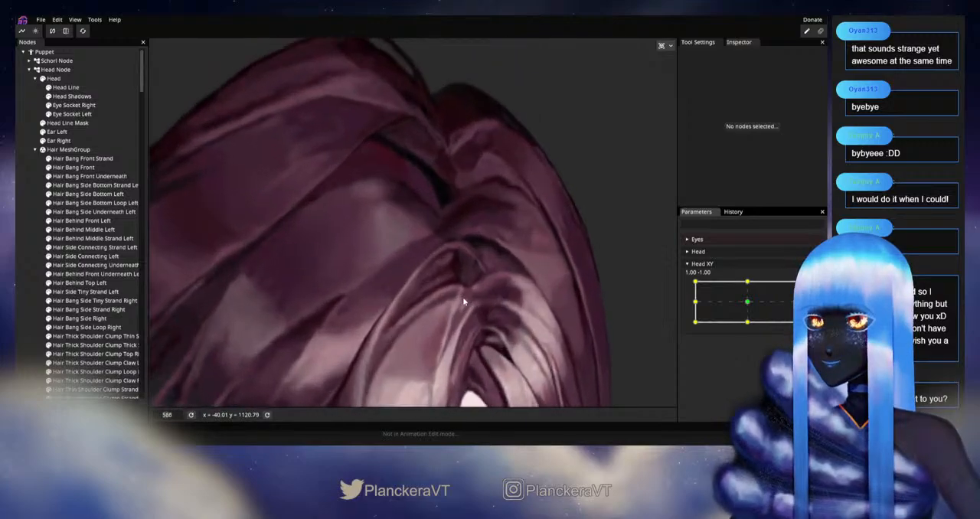
{"action": "scroll", "coordinate": [464, 301], "scroll_direction": "up", "scroll_amount": 3}
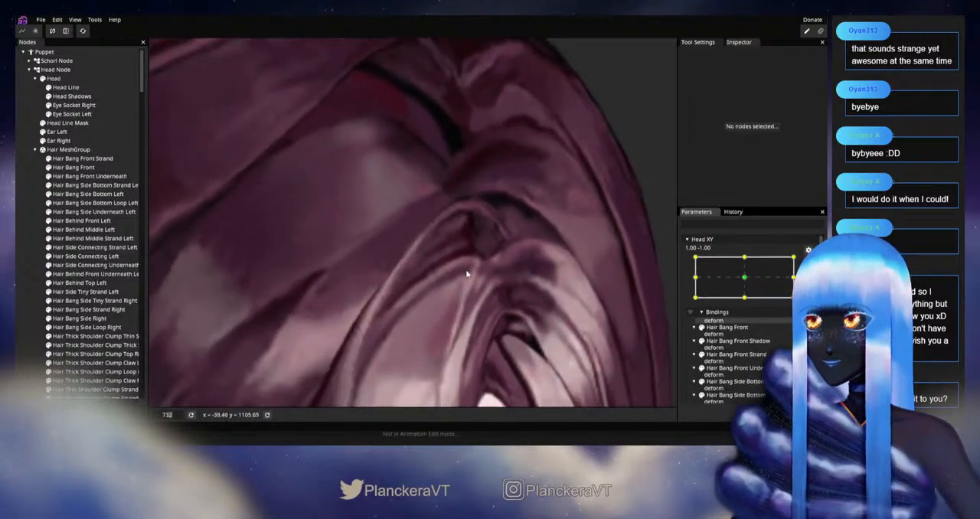
{"action": "scroll", "coordinate": [468, 274], "scroll_direction": "up", "scroll_amount": 1}
{"action": "left_click", "coordinate": [83, 159]}
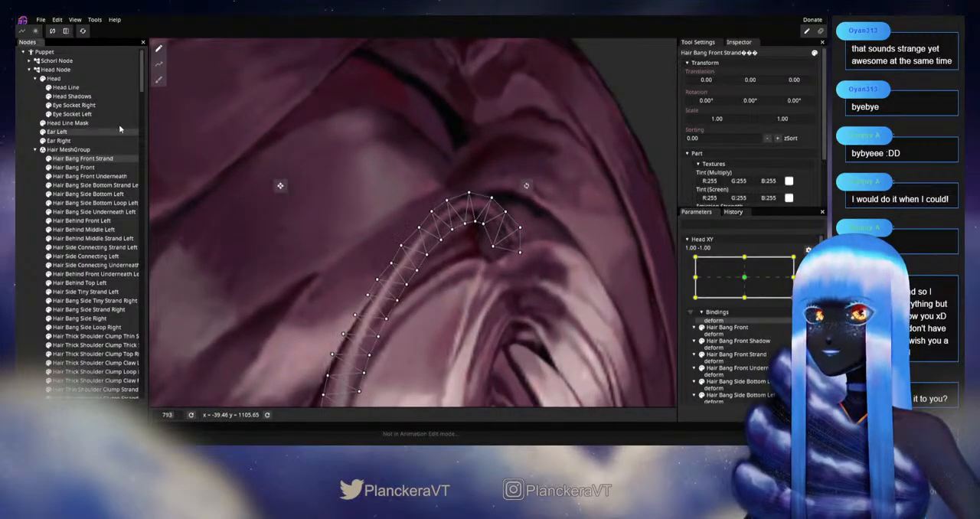
{"action": "left_click", "coordinate": [157, 83]}
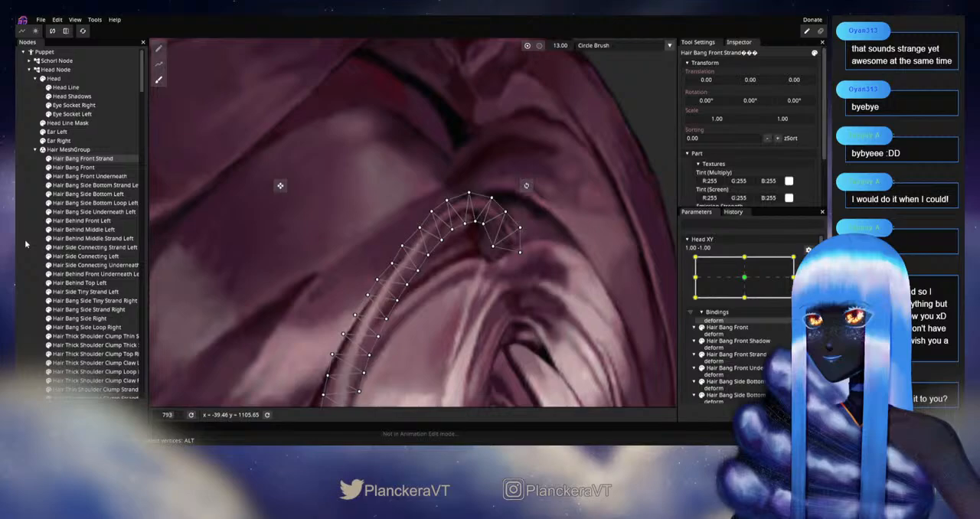
{"action": "left_click", "coordinate": [158, 48]}
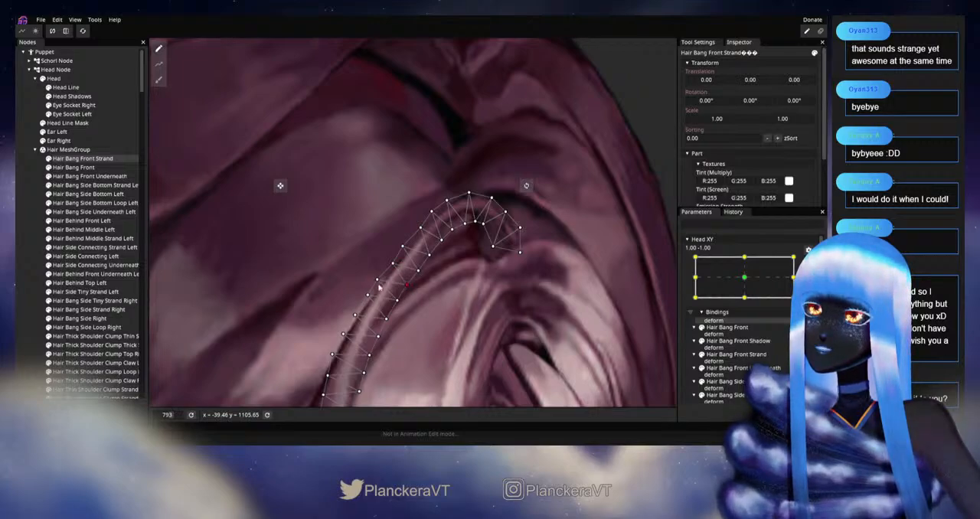
Step: Deselect the strand and examine the full head while testing the disarmed Head XY near its 1.00, -1.00 corner
{"action": "left_click", "coordinate": [24, 284]}
{"action": "scroll", "coordinate": [450, 328], "scroll_direction": "down", "scroll_amount": 5}
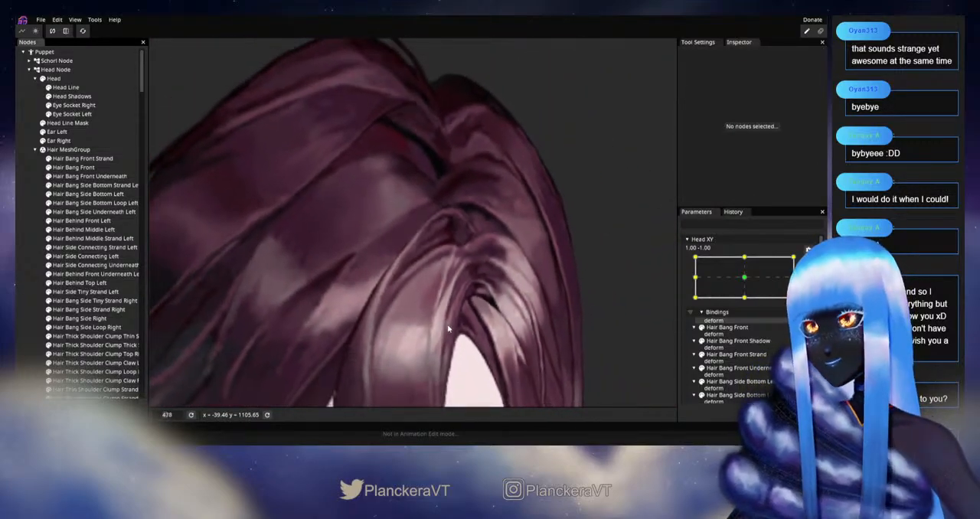
{"action": "scroll", "coordinate": [448, 328], "scroll_direction": "down", "scroll_amount": 5}
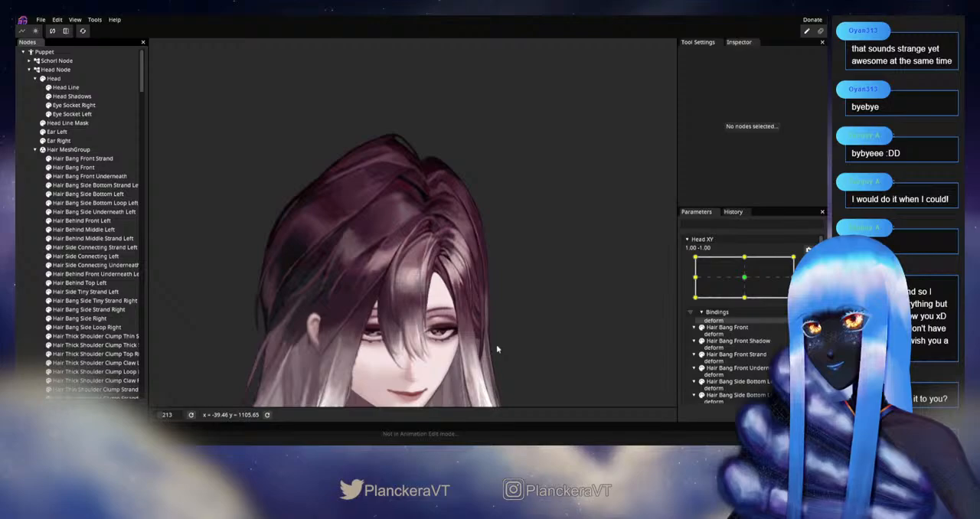
{"action": "left_click_drag", "start_coordinate": [495, 358], "coordinate": [506, 287]}
{"action": "left_click", "coordinate": [808, 262]}
{"action": "mouse_move", "coordinate": [798, 321]}
{"action": "left_mouse_down"}
{"action": "mouse_move", "coordinate": [799, 301]}
{"action": "mouse_move", "coordinate": [798, 322]}
{"action": "mouse_move", "coordinate": [744, 329]}
{"action": "mouse_move", "coordinate": [800, 327]}
{"action": "left_mouse_up"}
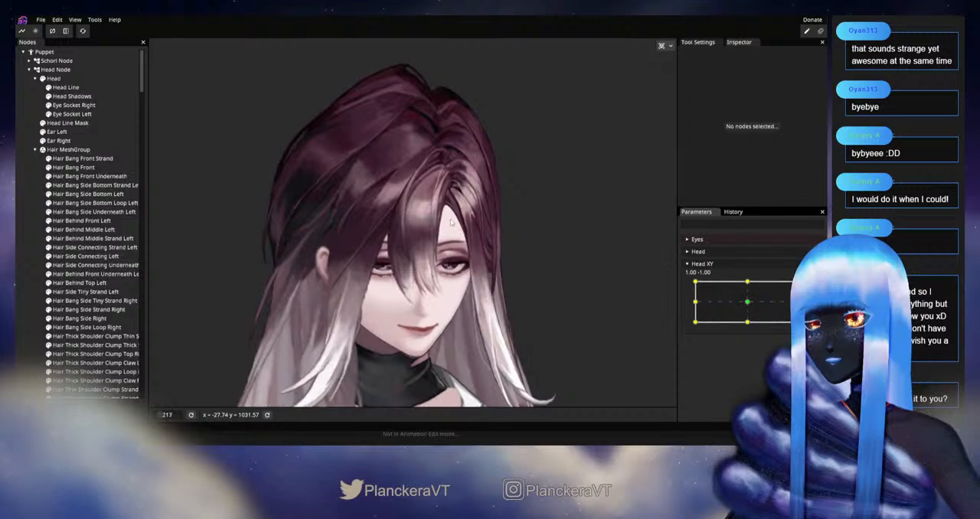
Step: With Head XY rearmed at 1.00, -1.00, return Hair Bang Front Strand to single-vertex editing and nudge its mid-curve vertices
{"action": "scroll", "coordinate": [450, 223], "scroll_direction": "up", "scroll_amount": 6}
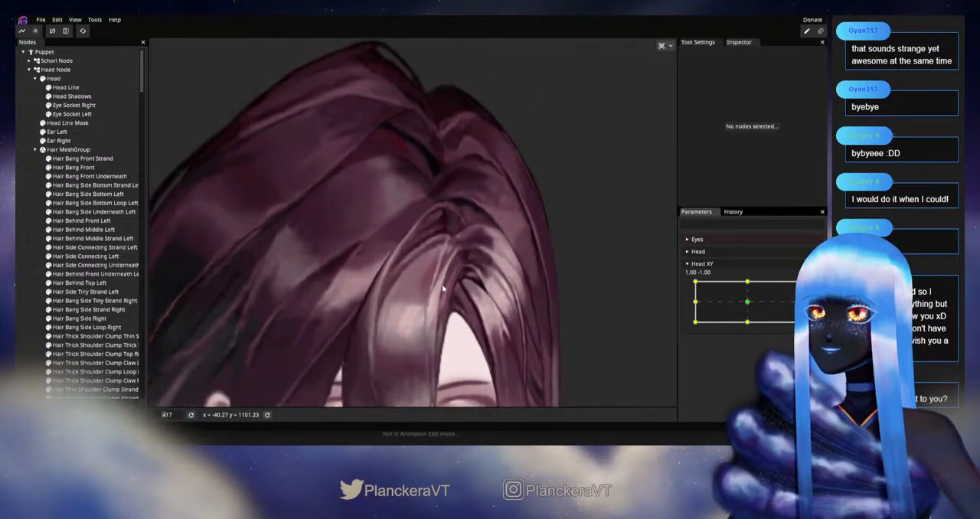
{"action": "scroll", "coordinate": [441, 284], "scroll_direction": "up", "scroll_amount": 5}
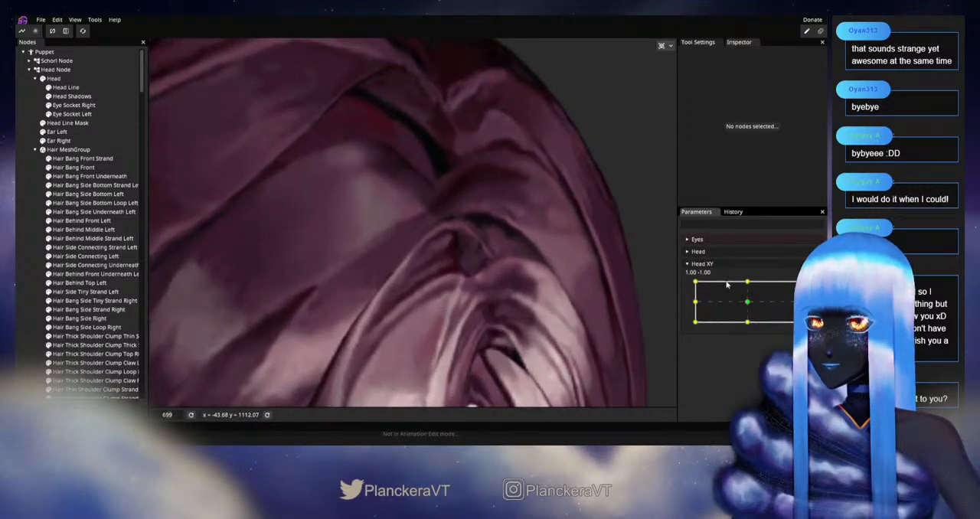
{"action": "scroll", "coordinate": [423, 293], "scroll_direction": "up", "scroll_amount": 1}
{"action": "left_click", "coordinate": [83, 159]}
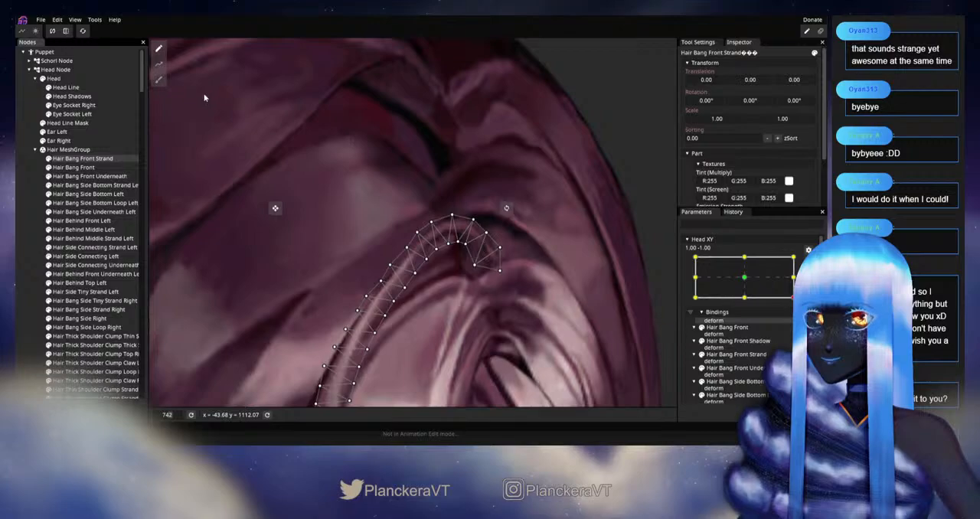
{"action": "left_click", "coordinate": [159, 79]}
{"action": "scroll", "coordinate": [393, 289], "scroll_direction": "up", "scroll_amount": 2}
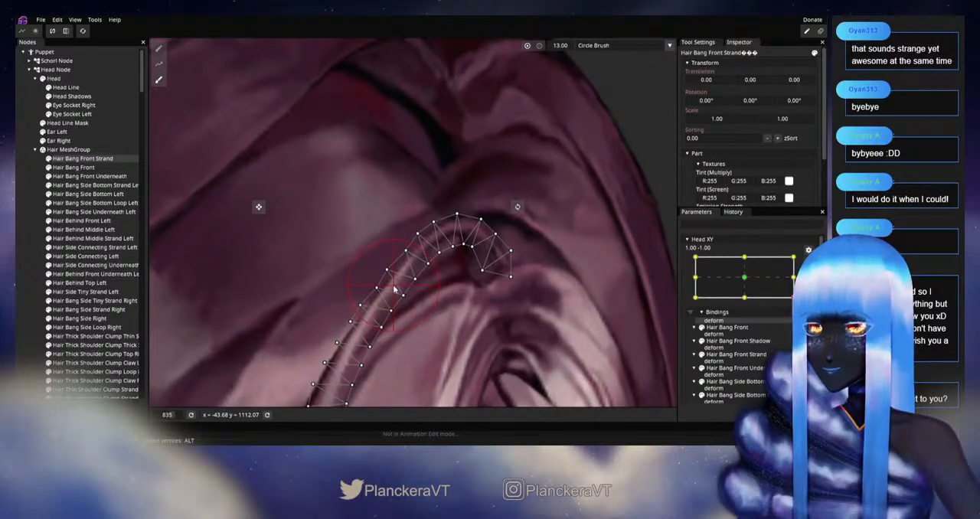
{"action": "left_click", "coordinate": [159, 49]}
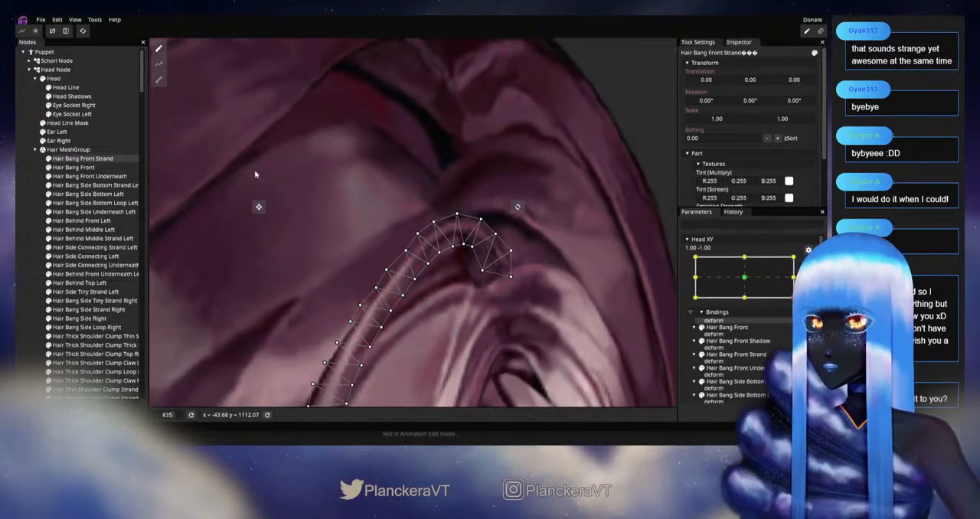
{"action": "scroll", "coordinate": [389, 306], "scroll_direction": "up", "scroll_amount": 1}
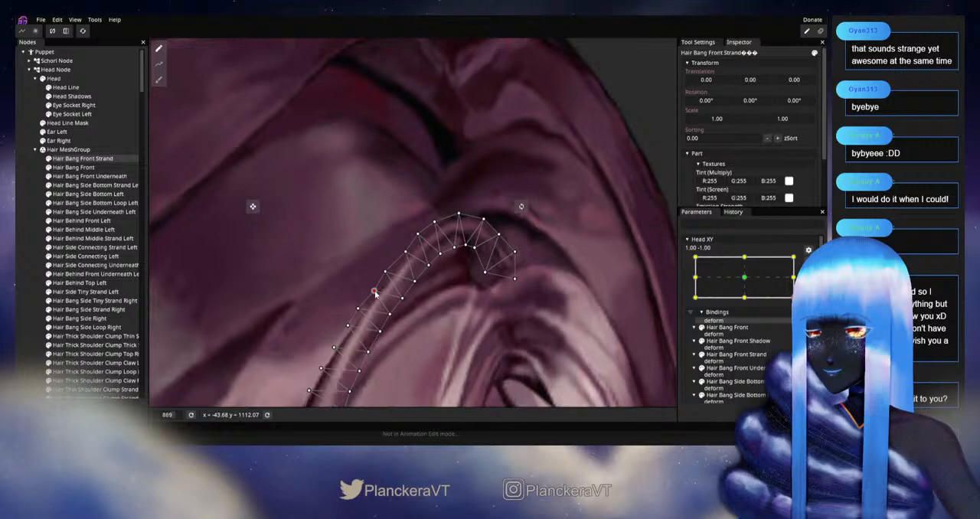
{"action": "left_click_drag", "start_coordinate": [375, 301], "coordinate": [400, 266]}
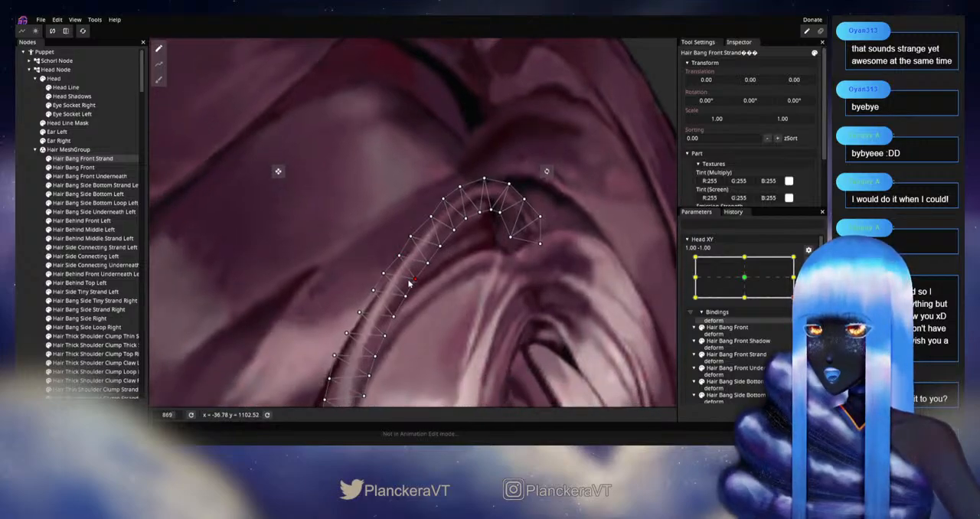
{"action": "left_click", "coordinate": [382, 273]}
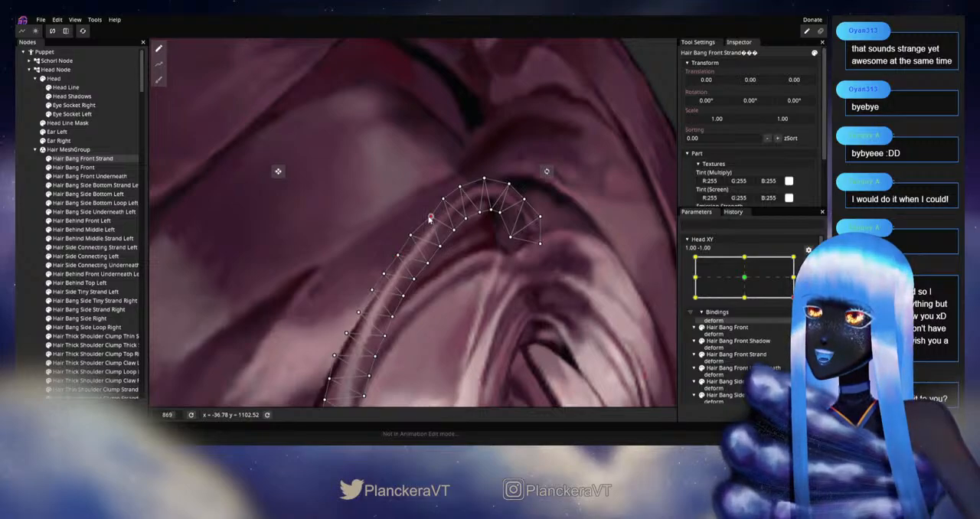
Step: Shift the outer vertices on the upper part of the strand's curve slightly outward and adjust the inner vertices opposite them
{"action": "left_click_drag", "start_coordinate": [431, 217], "coordinate": [429, 216]}
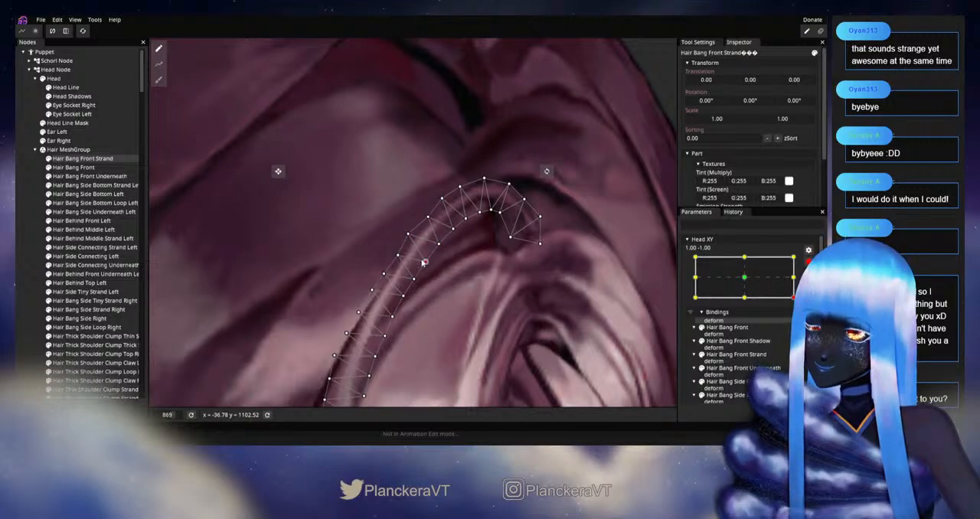
{"action": "left_click_drag", "start_coordinate": [424, 252], "coordinate": [426, 289]}
{"action": "scroll", "coordinate": [427, 291], "scroll_direction": "up", "scroll_amount": 1}
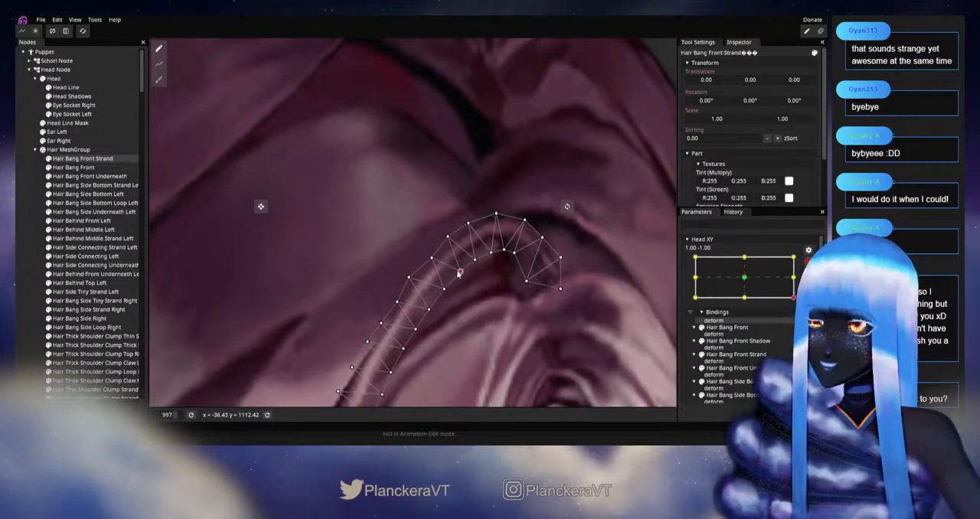
{"action": "left_click_drag", "start_coordinate": [437, 287], "coordinate": [456, 261]}
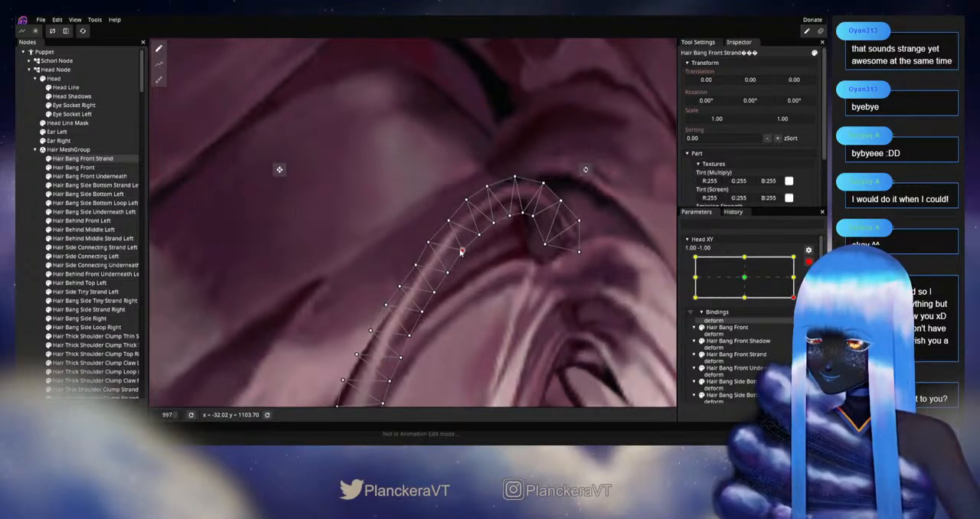
{"action": "left_click_drag", "start_coordinate": [476, 239], "coordinate": [451, 292]}
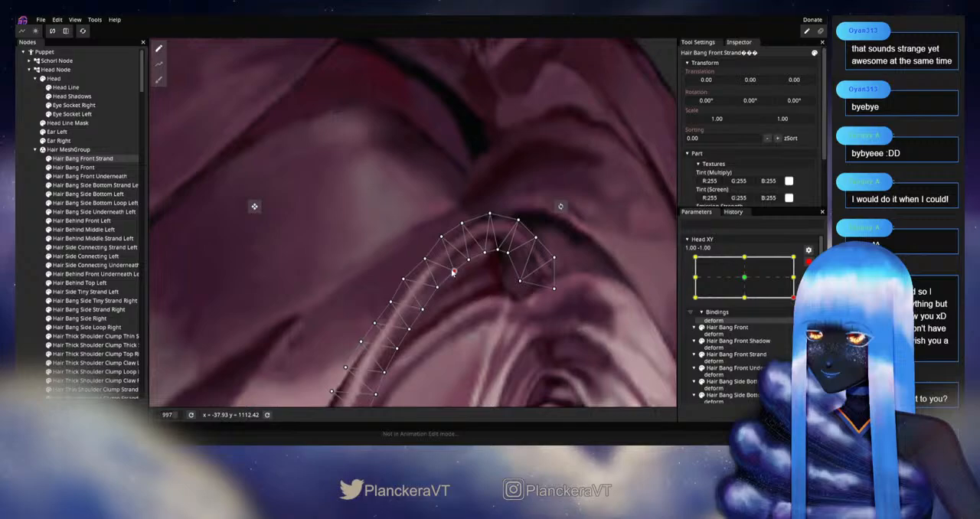
Step: Fine-tune the paired outer and inner vertices just below the strand's upper bend to even out its width
{"action": "left_click_drag", "start_coordinate": [412, 288], "coordinate": [428, 266]}
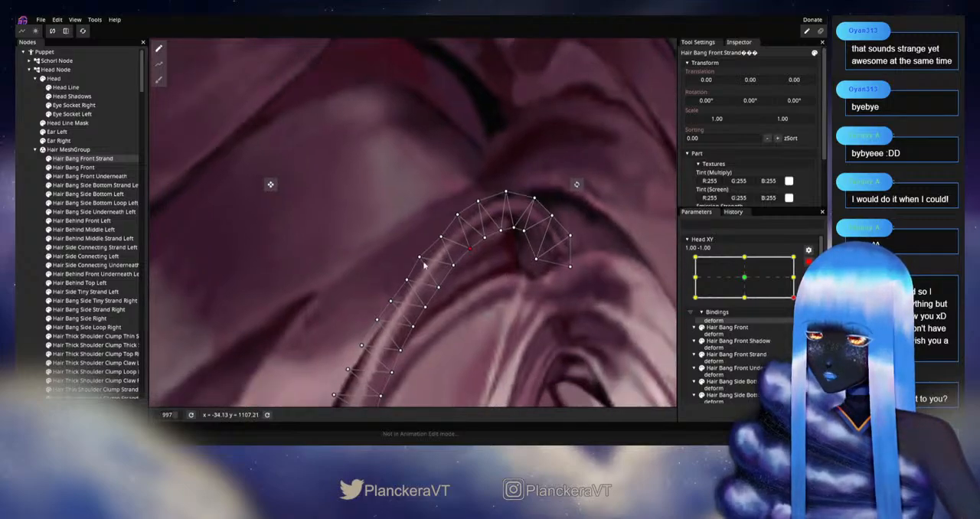
{"action": "left_click", "coordinate": [453, 265]}
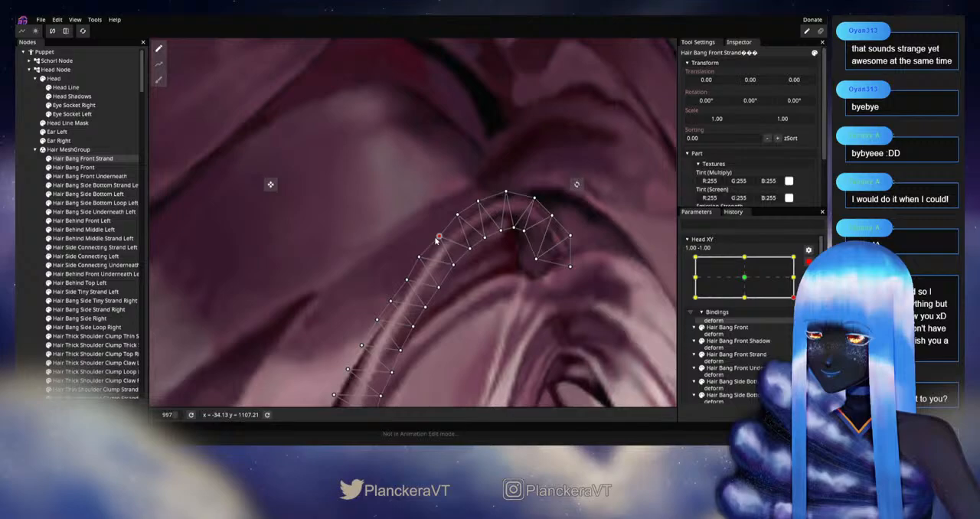
{"action": "left_click_drag", "start_coordinate": [443, 292], "coordinate": [458, 264]}
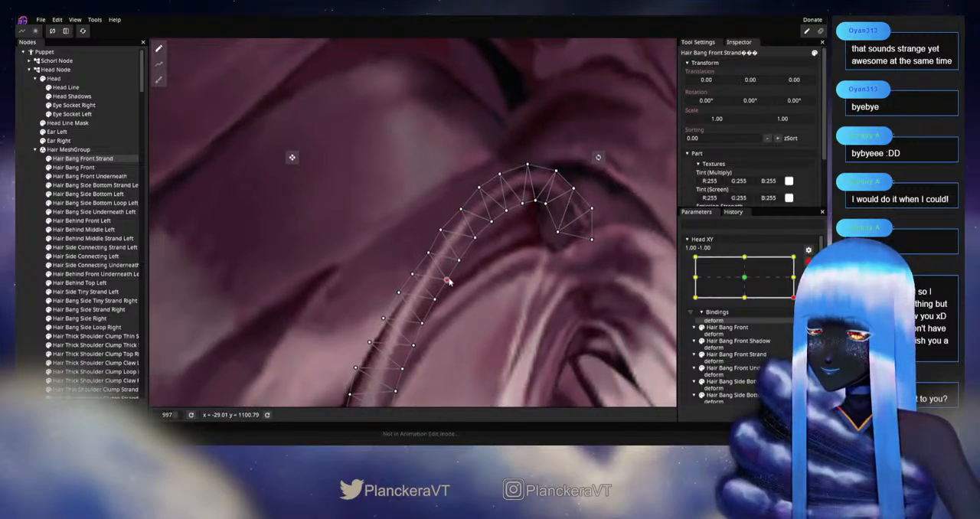
{"action": "left_click_drag", "start_coordinate": [451, 307], "coordinate": [404, 241]}
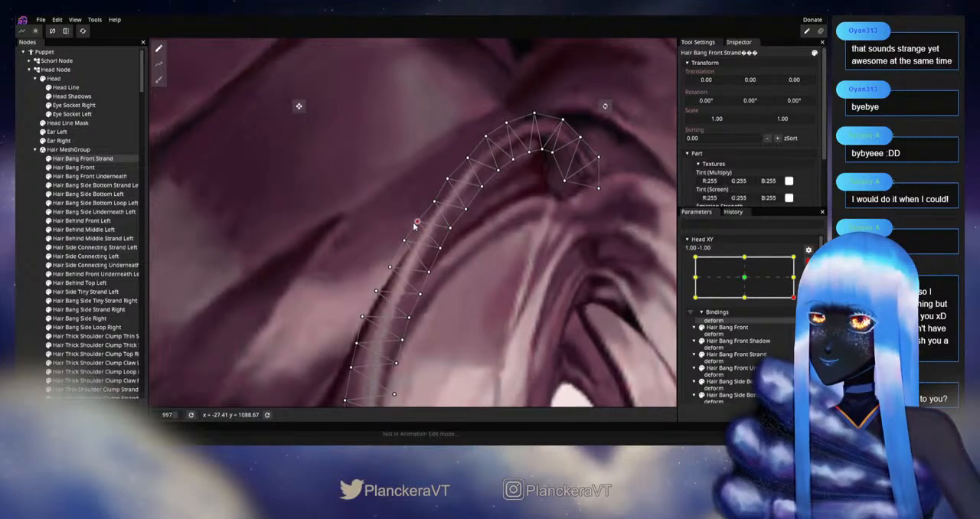
Step: Deselect the strand, disarm Head XY, and check the bangs on the whole head with small movements near 1.00, -1.00
{"action": "left_click", "coordinate": [24, 277]}
{"action": "scroll", "coordinate": [521, 313], "scroll_direction": "down", "scroll_amount": 3}
{"action": "scroll", "coordinate": [511, 314], "scroll_direction": "down", "scroll_amount": 5}
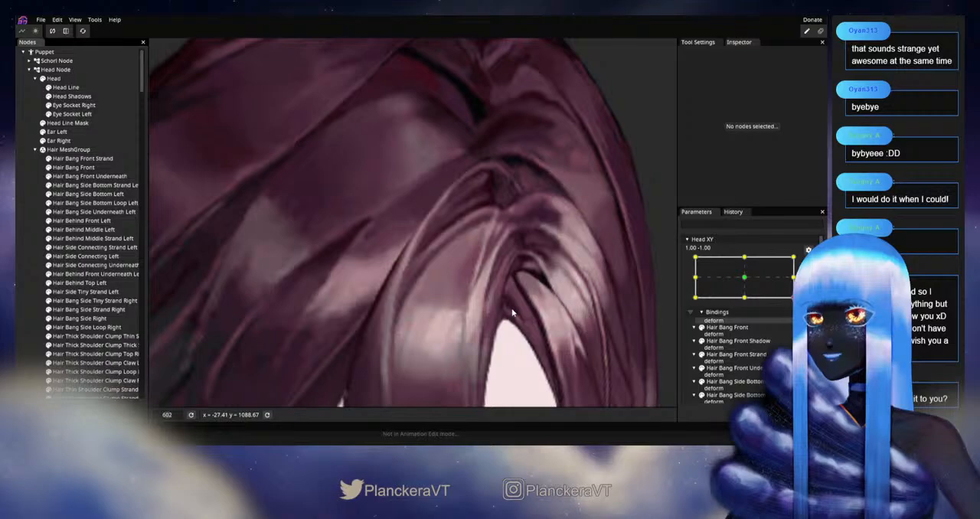
{"action": "scroll", "coordinate": [515, 307], "scroll_direction": "down", "scroll_amount": 2}
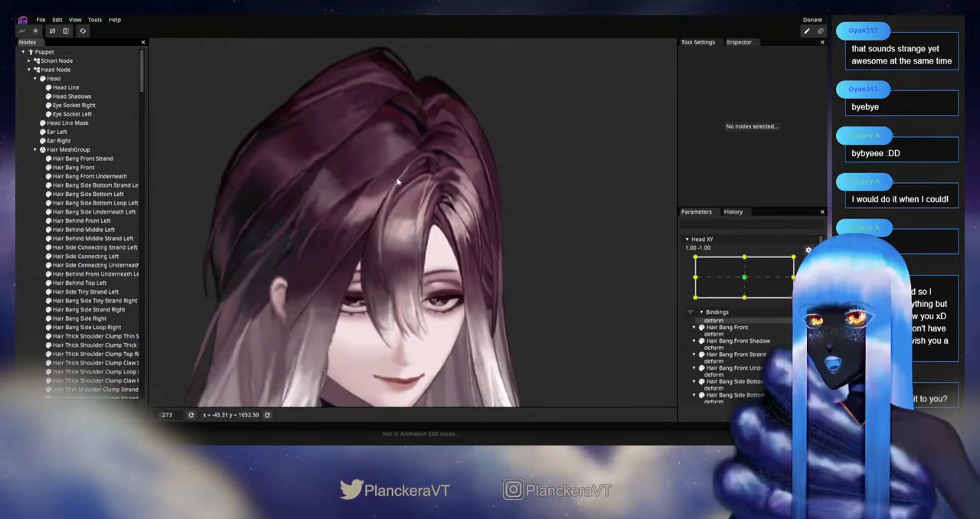
{"action": "left_click", "coordinate": [818, 251]}
{"action": "mouse_move", "coordinate": [800, 322]}
{"action": "left_mouse_down"}
{"action": "mouse_move", "coordinate": [800, 291]}
{"action": "mouse_move", "coordinate": [800, 323]}
{"action": "left_mouse_up"}
Step: Rearm Head XY, reselect Hair Bang Front Strand for vertex editing, and readjust the outer vertex on its upper curve
{"action": "scroll", "coordinate": [459, 193], "scroll_direction": "up", "scroll_amount": 5}
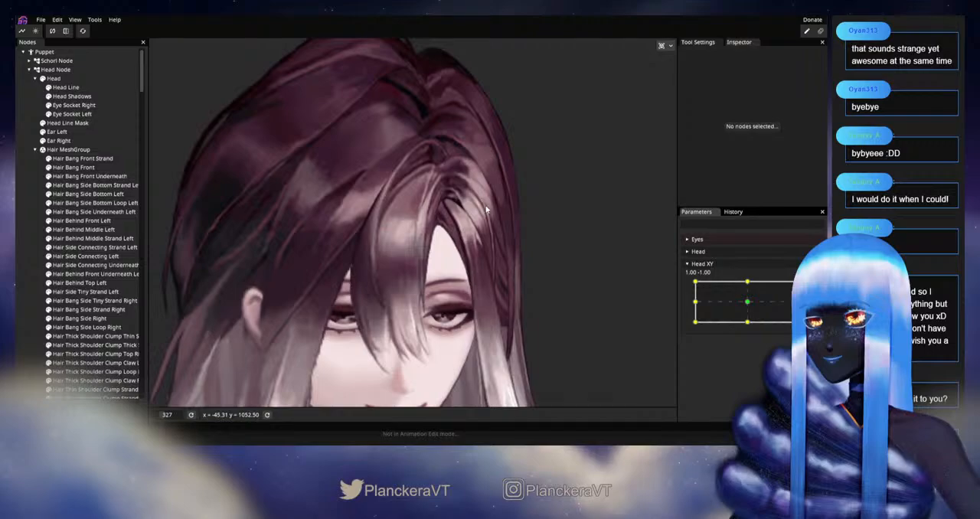
{"action": "scroll", "coordinate": [453, 189], "scroll_direction": "up", "scroll_amount": 9}
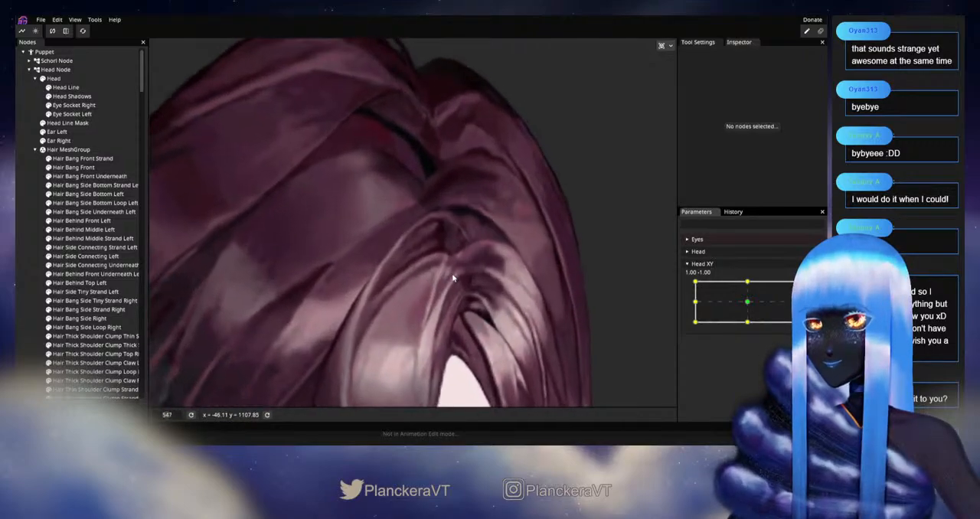
{"action": "scroll", "coordinate": [405, 283], "scroll_direction": "up", "scroll_amount": 2}
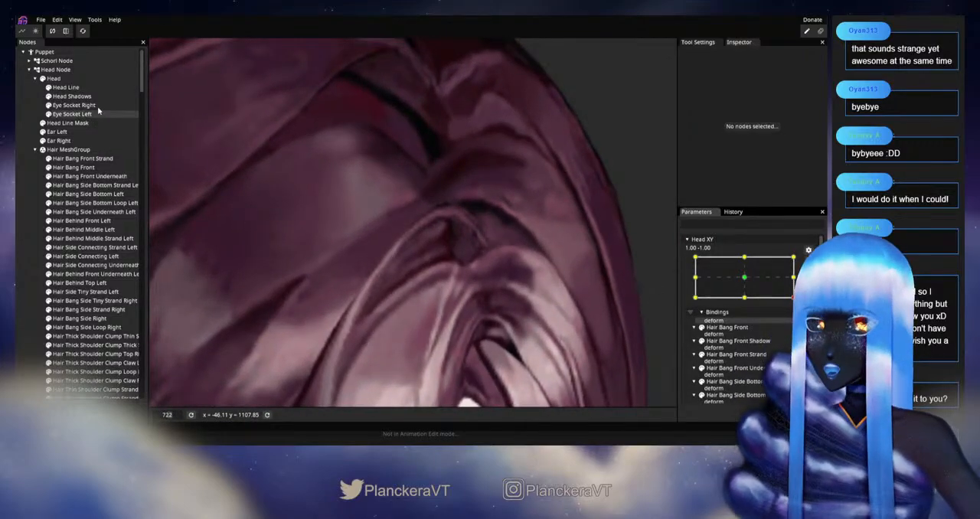
{"action": "left_click", "coordinate": [92, 159]}
{"action": "left_click", "coordinate": [159, 79]}
{"action": "scroll", "coordinate": [402, 223], "scroll_direction": "up", "scroll_amount": 1}
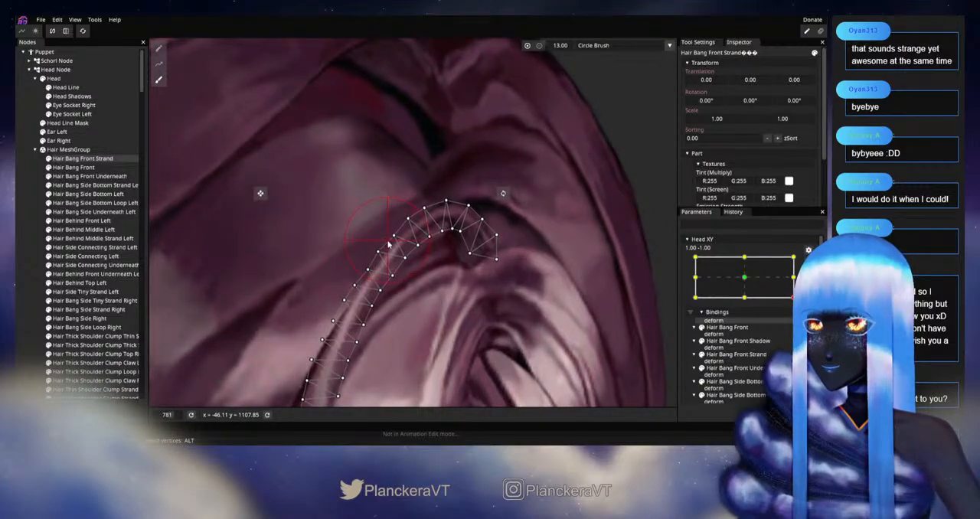
{"action": "left_click", "coordinate": [158, 48]}
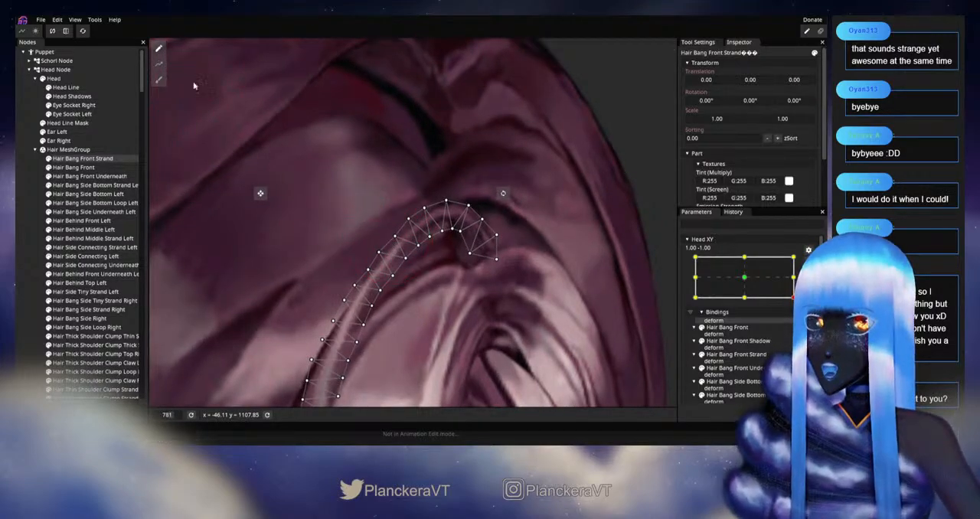
{"action": "scroll", "coordinate": [399, 266], "scroll_direction": "up", "scroll_amount": 1}
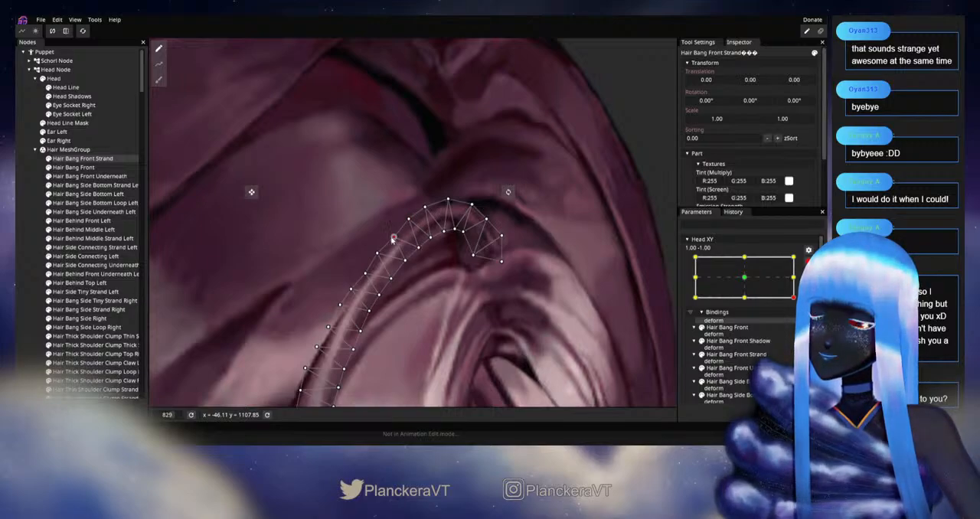
Step: Clear the strand selection and examine how the full hairstyle follows small movements of the disarmed Head XY
{"action": "left_click", "coordinate": [27, 265]}
{"action": "scroll", "coordinate": [448, 292], "scroll_direction": "down", "scroll_amount": 2}
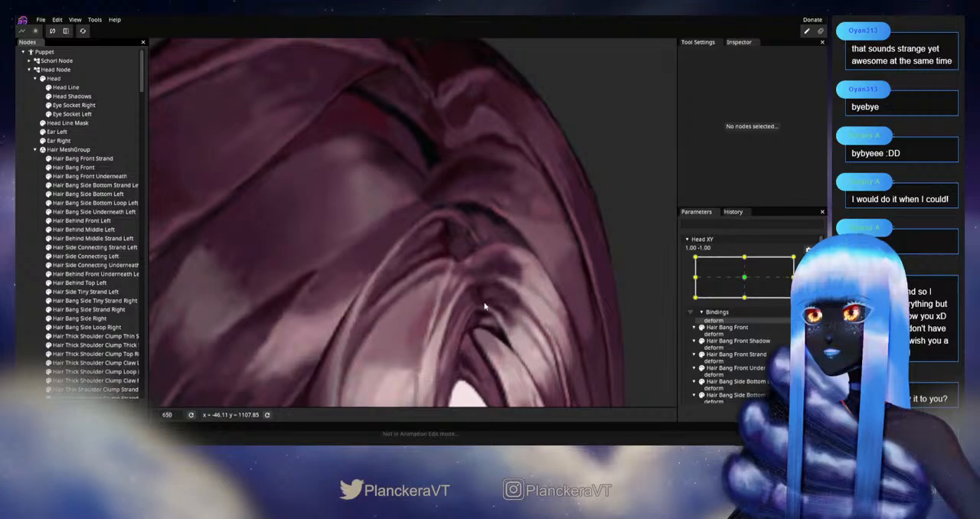
{"action": "scroll", "coordinate": [485, 305], "scroll_direction": "down", "scroll_amount": 6}
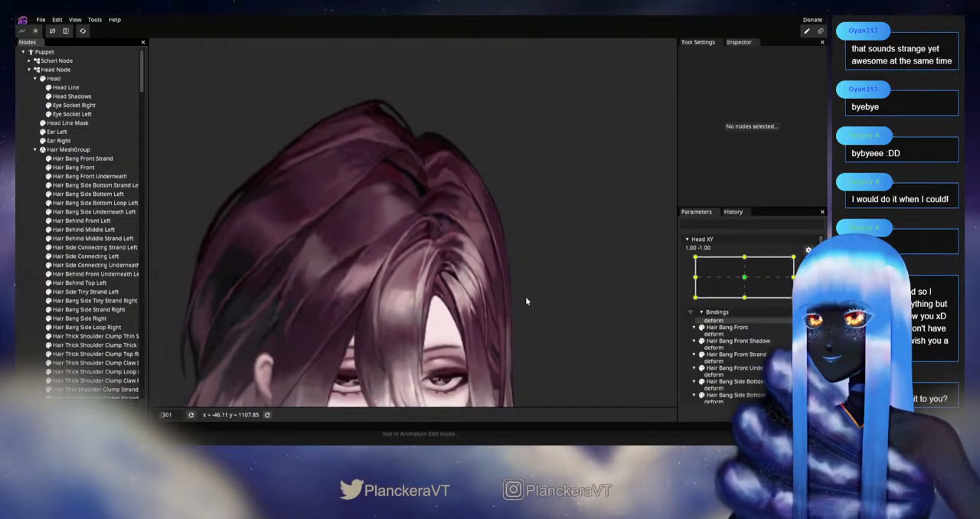
{"action": "scroll", "coordinate": [526, 300], "scroll_direction": "down", "scroll_amount": 4}
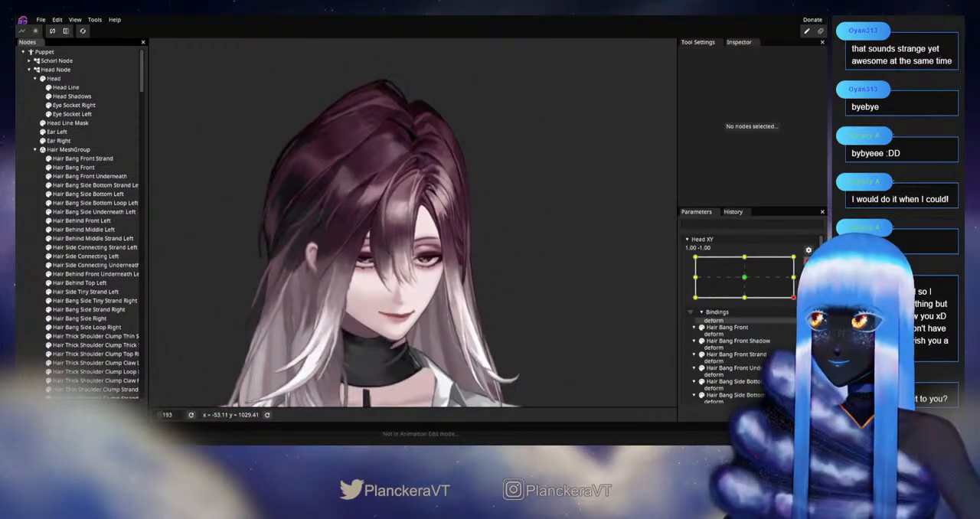
{"action": "left_click", "coordinate": [807, 262]}
{"action": "mouse_move", "coordinate": [799, 322]}
{"action": "left_mouse_down"}
{"action": "mouse_move", "coordinate": [799, 299]}
{"action": "mouse_move", "coordinate": [791, 331]}
{"action": "mouse_move", "coordinate": [767, 337]}
{"action": "mouse_move", "coordinate": [799, 302]}
{"action": "mouse_move", "coordinate": [799, 322]}
{"action": "left_mouse_up"}
Step: With Head XY armed again, set the Brush tool size to 16.00 for Hair Bang Front Strand and brush its upper curve
{"action": "scroll", "coordinate": [456, 182], "scroll_direction": "up", "scroll_amount": 5}
{"action": "scroll", "coordinate": [456, 182], "scroll_direction": "up", "scroll_amount": 4}
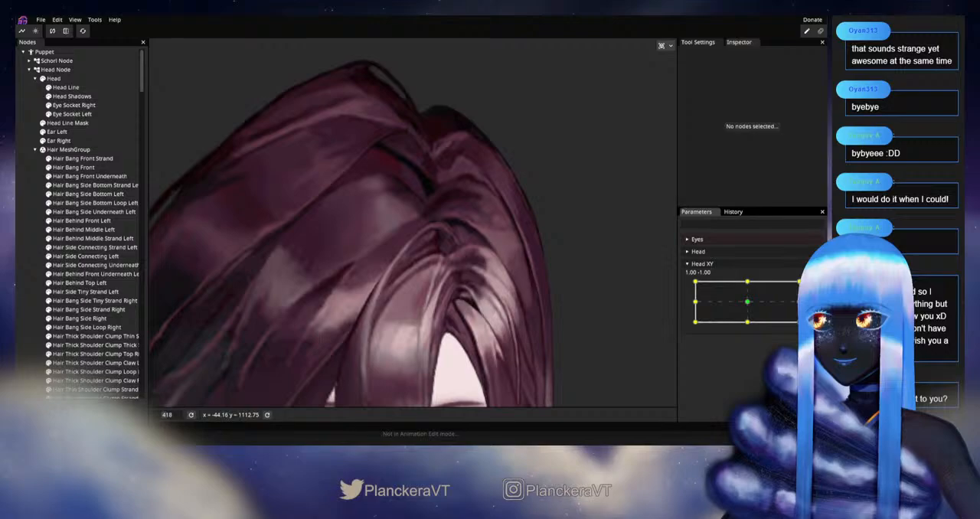
{"action": "left_click", "coordinate": [814, 289]}
{"action": "scroll", "coordinate": [396, 320], "scroll_direction": "up", "scroll_amount": 1}
{"action": "scroll", "coordinate": [184, 166], "scroll_direction": "up", "scroll_amount": 1}
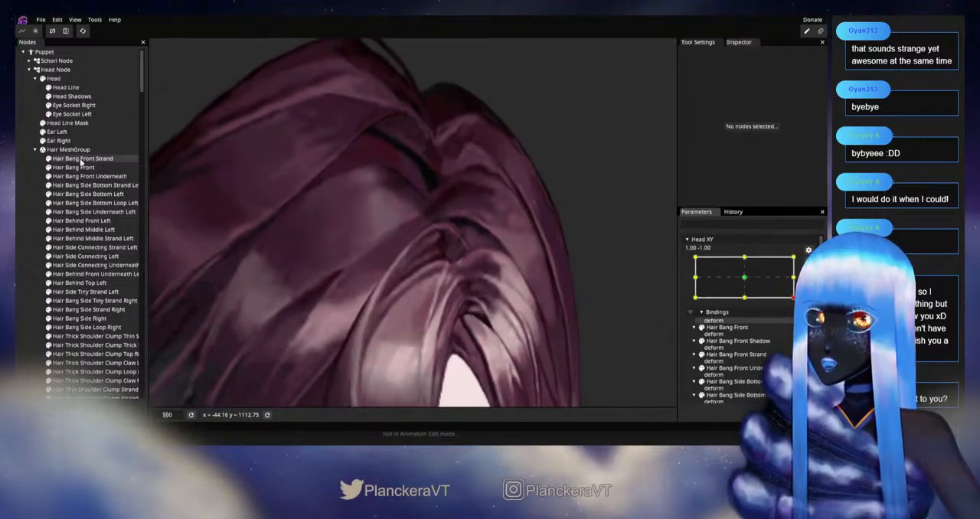
{"action": "left_click", "coordinate": [86, 162]}
{"action": "scroll", "coordinate": [254, 190], "scroll_direction": "up", "scroll_amount": 1}
{"action": "left_click", "coordinate": [158, 82]}
{"action": "scroll", "coordinate": [254, 181], "scroll_direction": "up", "scroll_amount": 1}
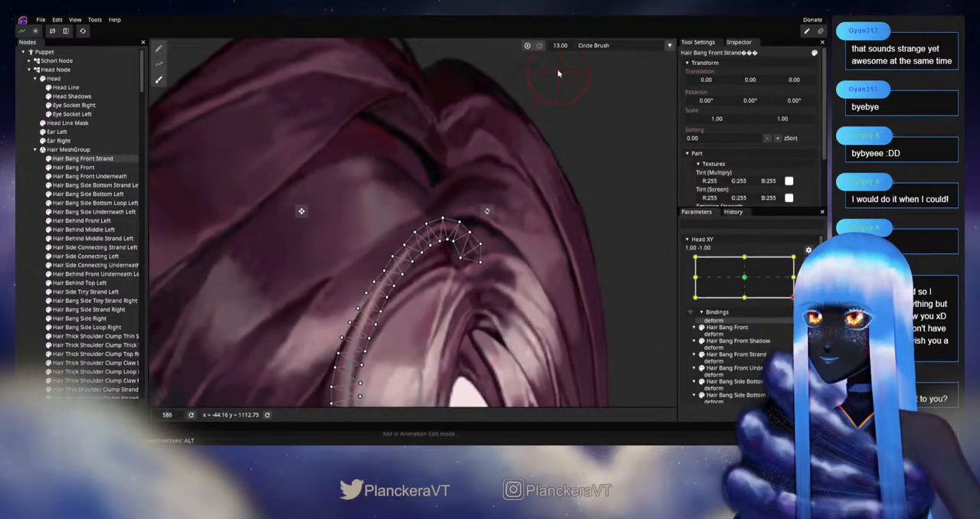
{"action": "scroll", "coordinate": [408, 222], "scroll_direction": "up", "scroll_amount": 1}
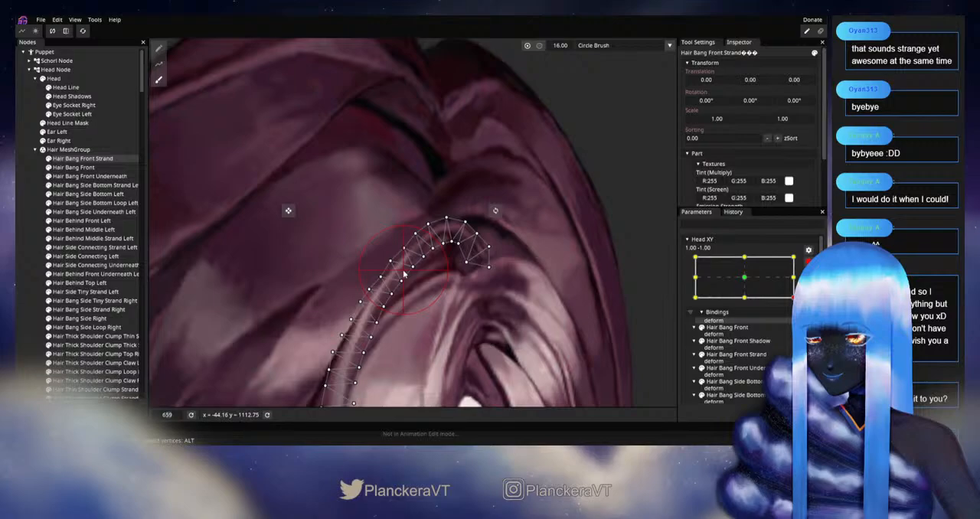
Step: Deselect the strand and review the brushed curve on the entire head while moving Head XY around its 1.00, -1.00 corner
{"action": "left_click", "coordinate": [31, 264]}
{"action": "scroll", "coordinate": [511, 306], "scroll_direction": "down", "scroll_amount": 6}
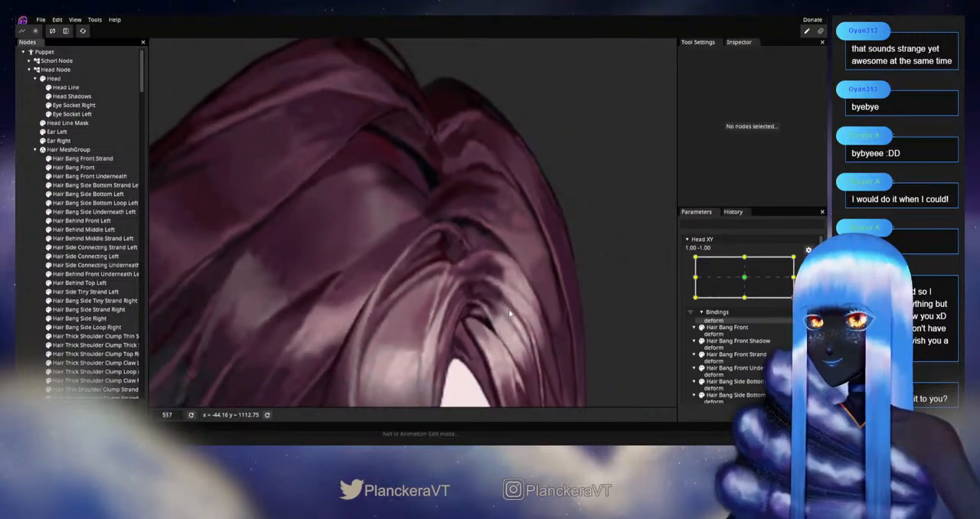
{"action": "scroll", "coordinate": [520, 305], "scroll_direction": "down", "scroll_amount": 4}
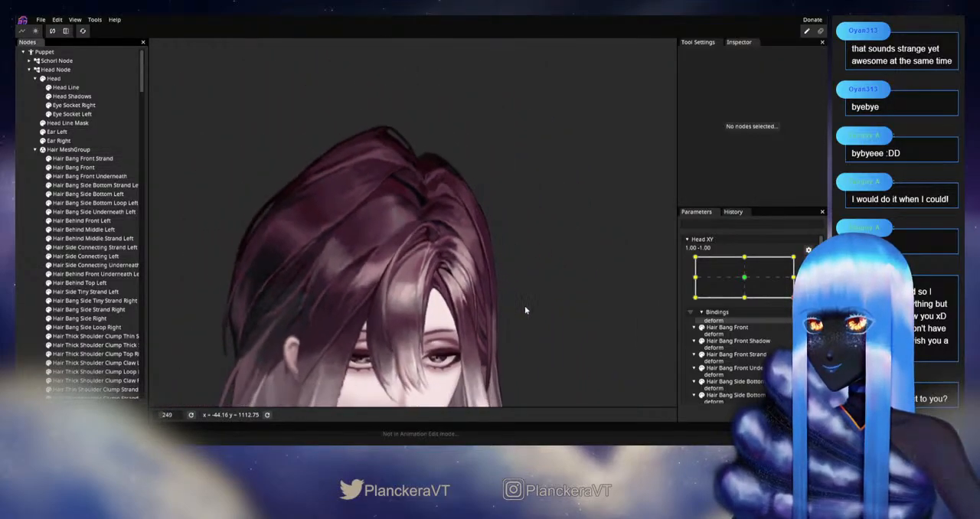
{"action": "scroll", "coordinate": [520, 284], "scroll_direction": "down", "scroll_amount": 1}
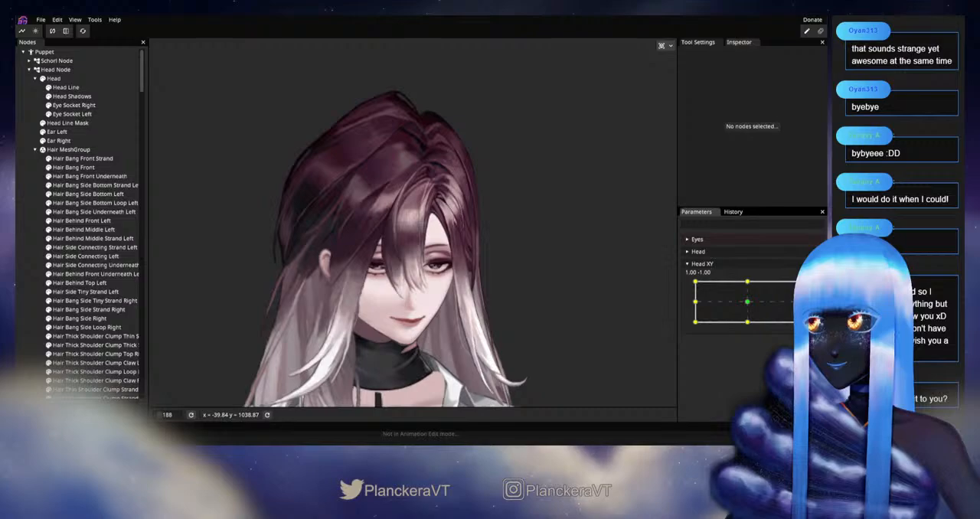
{"action": "mouse_move", "coordinate": [799, 322]}
{"action": "left_mouse_down"}
{"action": "mouse_move", "coordinate": [799, 300]}
{"action": "mouse_move", "coordinate": [799, 314]}
{"action": "mouse_move", "coordinate": [750, 337]}
{"action": "mouse_move", "coordinate": [799, 322]}
{"action": "mouse_move", "coordinate": [799, 288]}
{"action": "mouse_move", "coordinate": [799, 323]}
{"action": "left_mouse_up"}
{"action": "scroll", "coordinate": [421, 184], "scroll_direction": "up", "scroll_amount": 5}
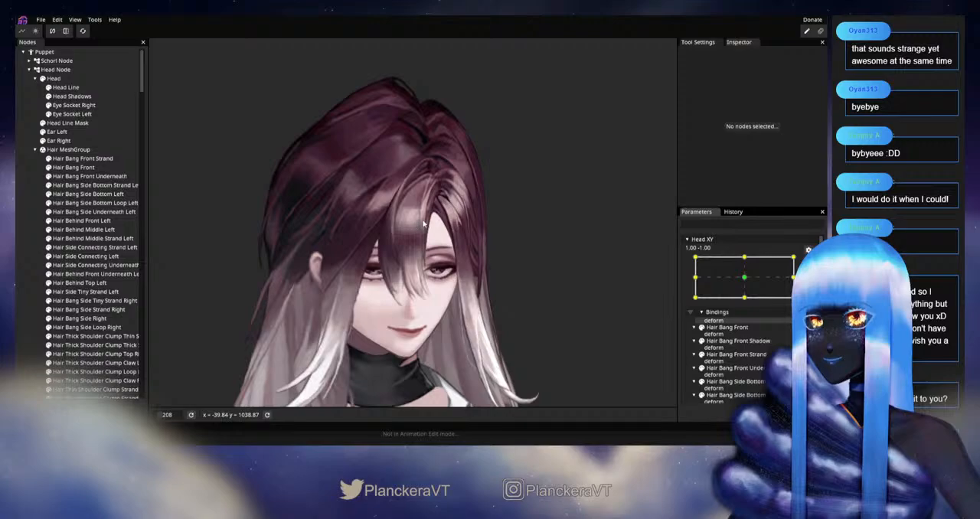
Step: Select Hair Bang Front Strand for vertex editing and readjust the edge vertices along the middle of its upper curve
{"action": "scroll", "coordinate": [421, 184], "scroll_direction": "up", "scroll_amount": 5}
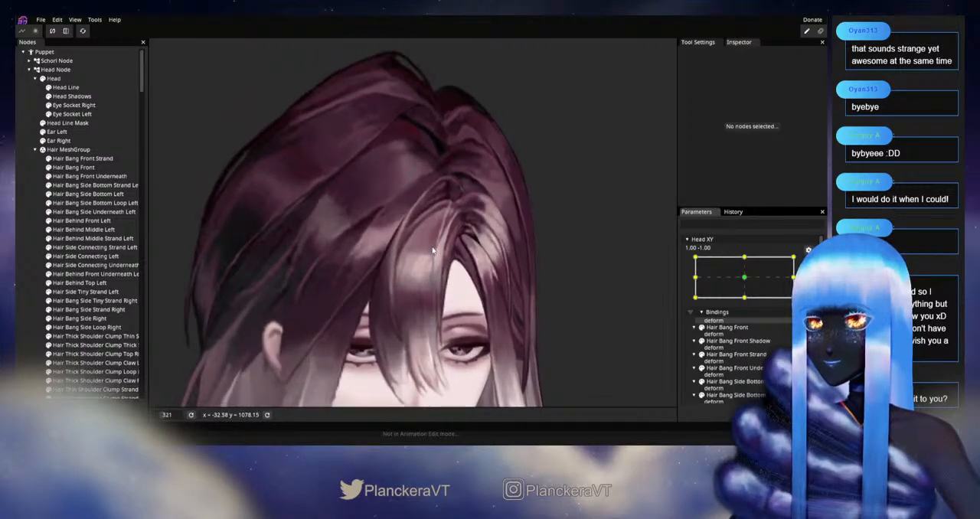
{"action": "scroll", "coordinate": [440, 265], "scroll_direction": "up", "scroll_amount": 4}
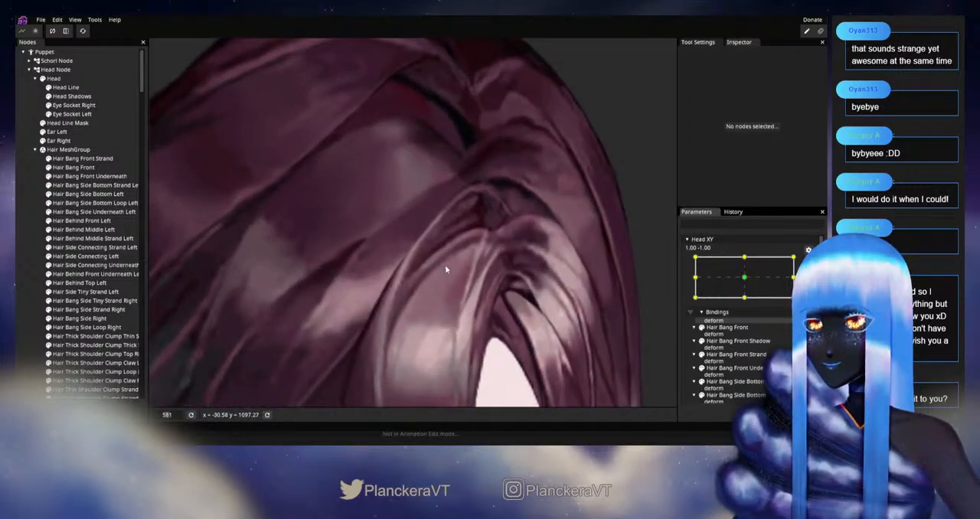
{"action": "left_click", "coordinate": [444, 265]}
{"action": "scroll", "coordinate": [425, 276], "scroll_direction": "up", "scroll_amount": 2}
{"action": "scroll", "coordinate": [410, 285], "scroll_direction": "up", "scroll_amount": 1}
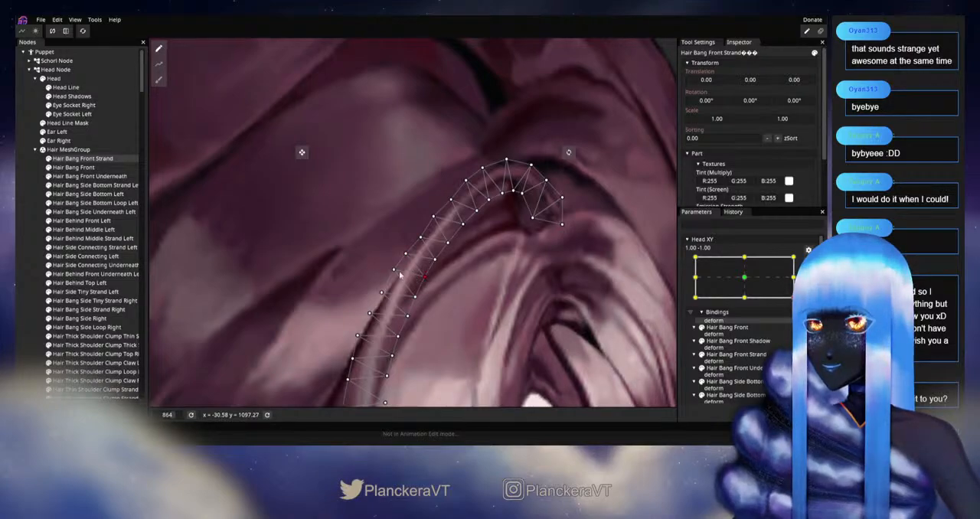
{"action": "left_click", "coordinate": [437, 261]}
{"action": "left_click_drag", "start_coordinate": [438, 263], "coordinate": [449, 249]}
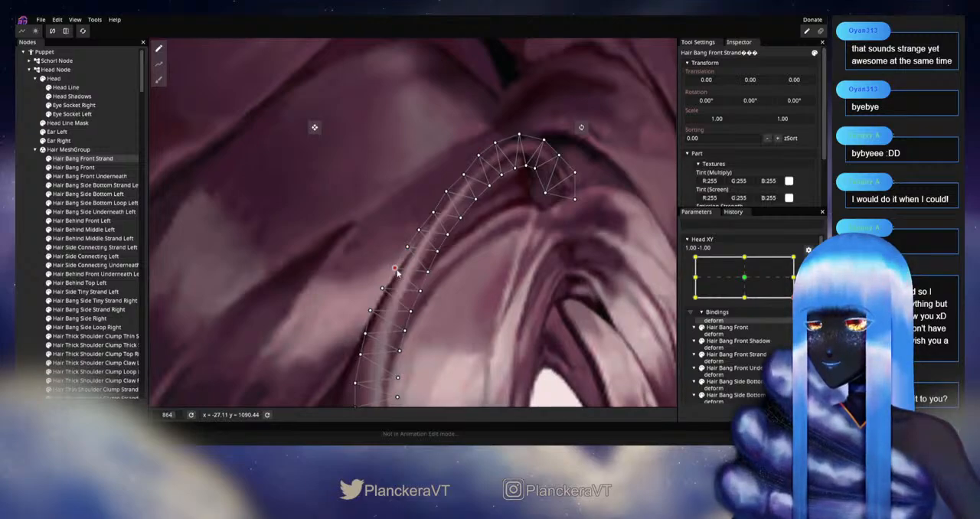
Step: Deselect the strand, disarm Head XY and move it slightly around 1.00, -1.00 to examine the bangs on the whole head
{"action": "left_click", "coordinate": [25, 270]}
{"action": "scroll", "coordinate": [528, 309], "scroll_direction": "down", "scroll_amount": 2}
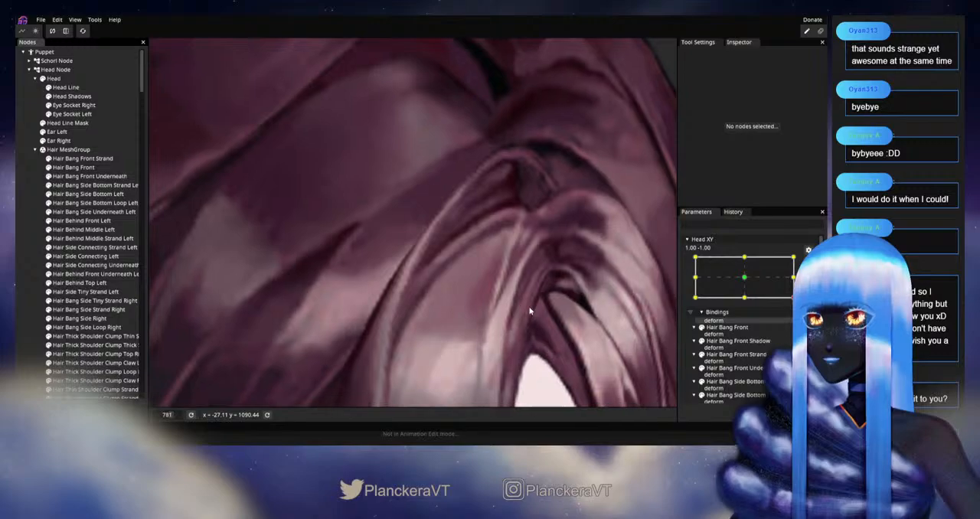
{"action": "scroll", "coordinate": [533, 307], "scroll_direction": "down", "scroll_amount": 6}
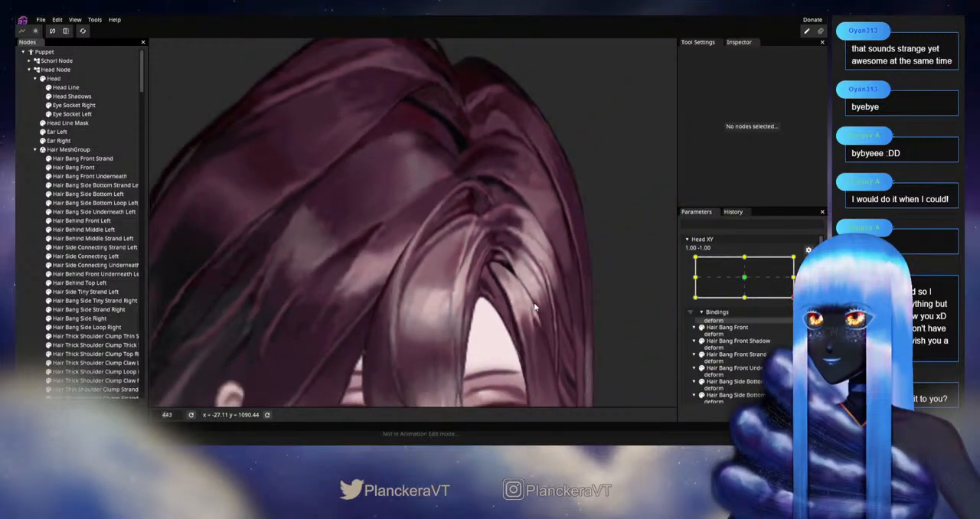
{"action": "scroll", "coordinate": [535, 307], "scroll_direction": "down", "scroll_amount": 5}
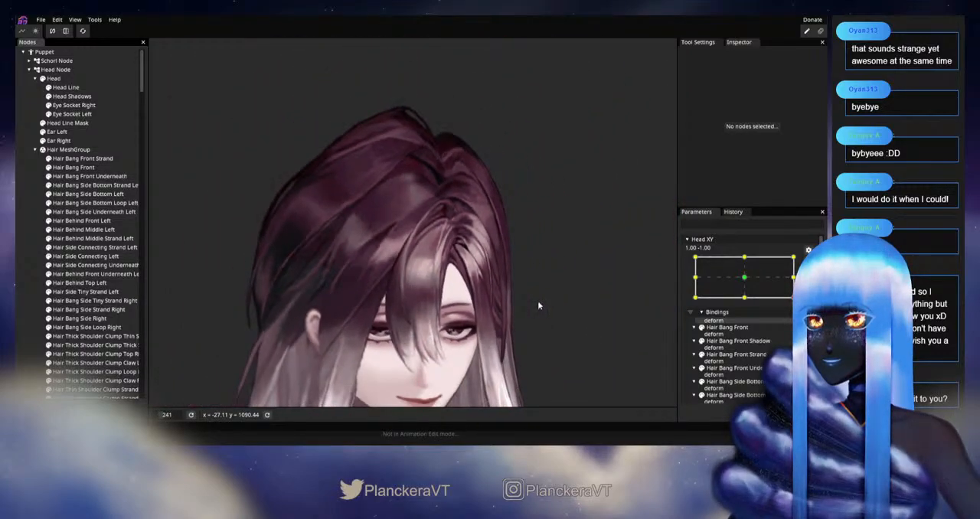
{"action": "scroll", "coordinate": [535, 283], "scroll_direction": "down", "scroll_amount": 1}
{"action": "left_click", "coordinate": [809, 264]}
{"action": "mouse_move", "coordinate": [799, 322]}
{"action": "left_mouse_down"}
{"action": "mouse_move", "coordinate": [799, 280]}
{"action": "mouse_move", "coordinate": [799, 320]}
{"action": "mouse_move", "coordinate": [743, 337]}
{"action": "mouse_move", "coordinate": [793, 302]}
{"action": "mouse_move", "coordinate": [799, 322]}
{"action": "left_mouse_up"}
Step: Rearm Head XY and refine the upper curve of Hair Bang Front Strand with the 16.00 Circle Brush and an outer-edge vertex adjustment
{"action": "scroll", "coordinate": [500, 281], "scroll_direction": "up", "scroll_amount": 5}
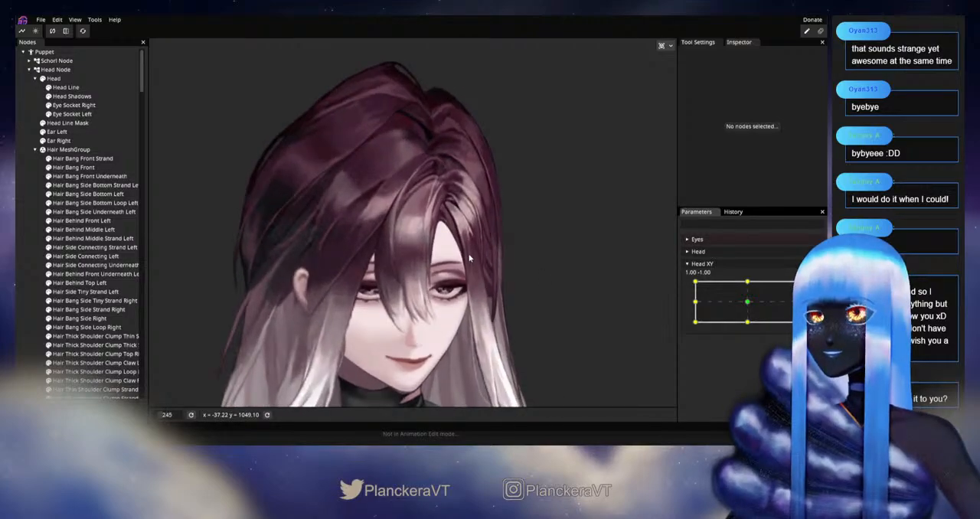
{"action": "scroll", "coordinate": [452, 197], "scroll_direction": "up", "scroll_amount": 4}
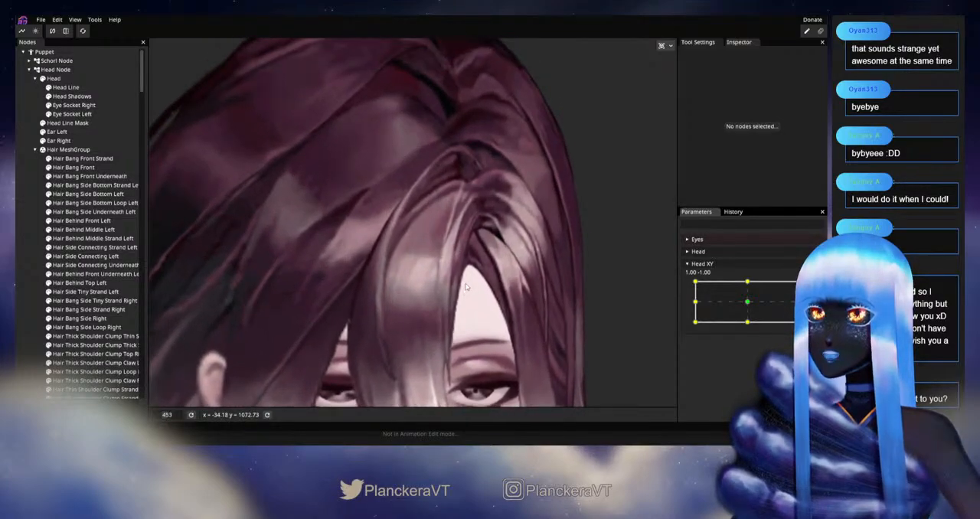
{"action": "left_click", "coordinate": [809, 288]}
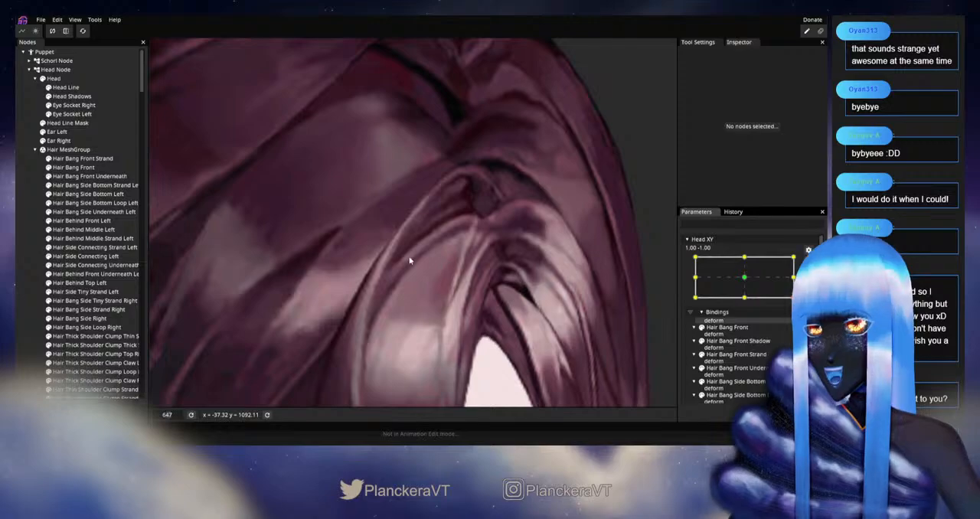
{"action": "scroll", "coordinate": [409, 258], "scroll_direction": "up", "scroll_amount": 2}
{"action": "left_click", "coordinate": [90, 159]}
{"action": "left_click", "coordinate": [158, 79]}
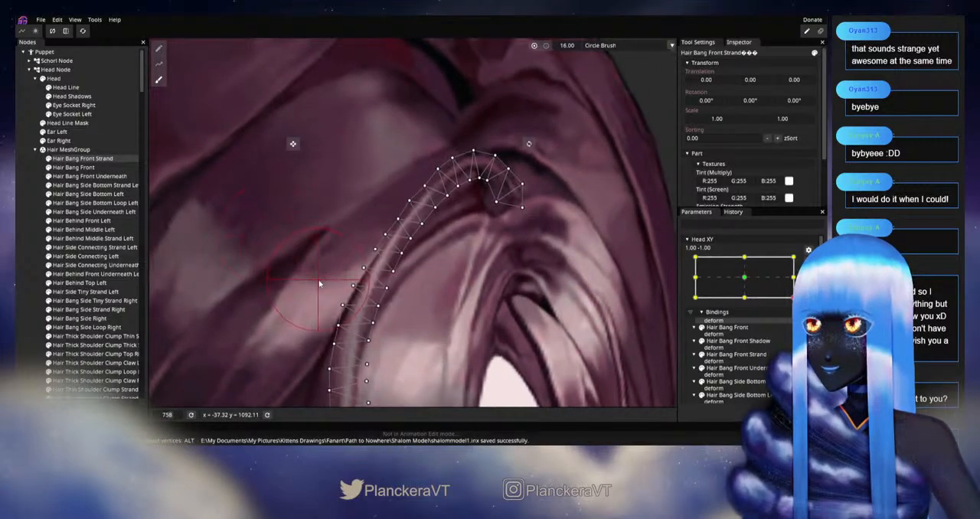
{"action": "scroll", "coordinate": [368, 268], "scroll_direction": "up", "scroll_amount": 1}
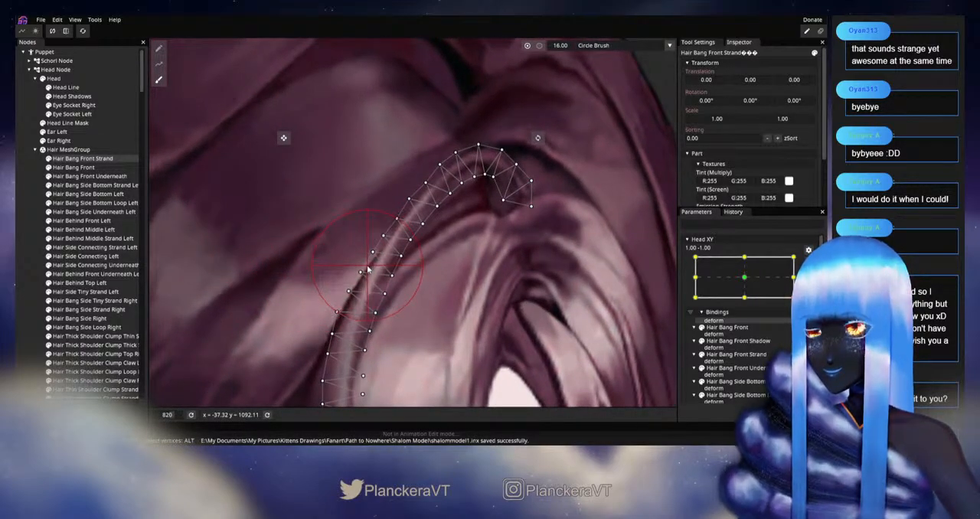
{"action": "scroll", "coordinate": [412, 243], "scroll_direction": "up", "scroll_amount": 1}
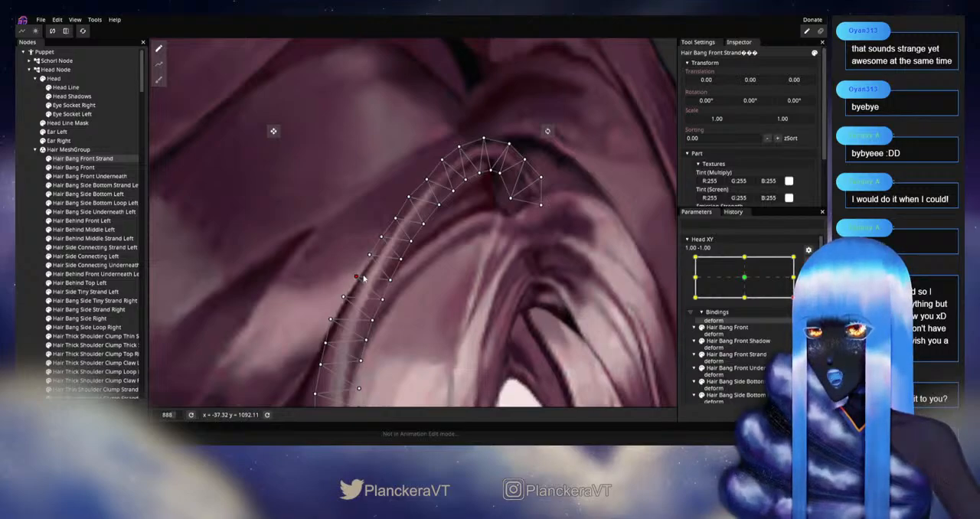
Step: Clear the strand selection and check the reshaped curve by moving the disarmed Head XY around its 1.00, -1.00 corner
{"action": "left_click", "coordinate": [36, 245]}
{"action": "scroll", "coordinate": [513, 332], "scroll_direction": "down", "scroll_amount": 2}
{"action": "scroll", "coordinate": [515, 331], "scroll_direction": "down", "scroll_amount": 8}
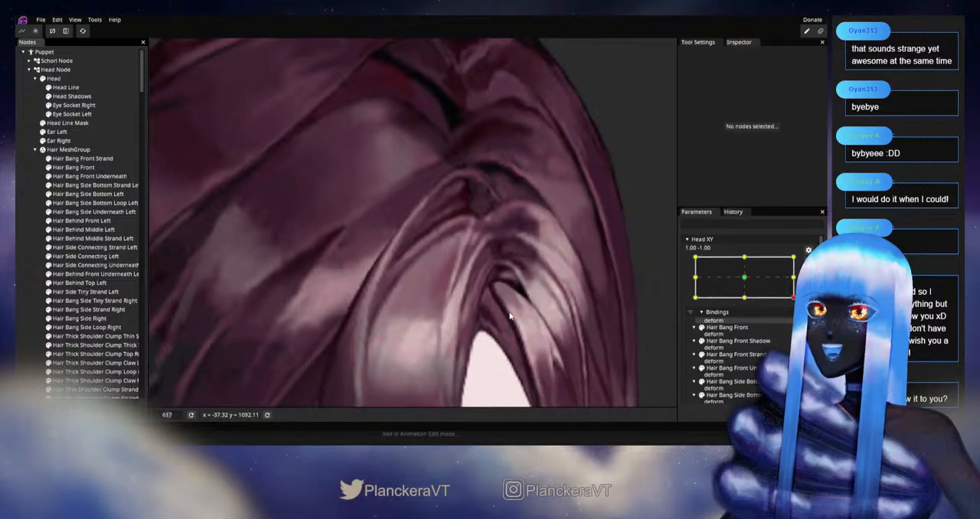
{"action": "scroll", "coordinate": [536, 302], "scroll_direction": "down", "scroll_amount": 4}
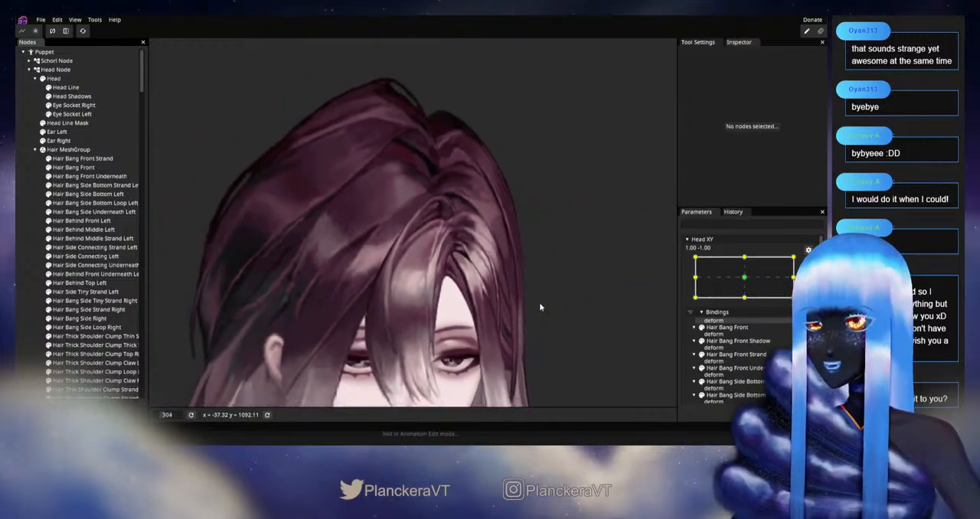
{"action": "left_click", "coordinate": [809, 262]}
{"action": "mouse_move", "coordinate": [800, 322]}
{"action": "left_mouse_down"}
{"action": "mouse_move", "coordinate": [800, 300]}
{"action": "mouse_move", "coordinate": [800, 322]}
{"action": "left_mouse_up"}
Step: With Head XY armed again, reposition several inner and outer vertices just below the peak of Hair Bang Front Strand to even out its curve
{"action": "scroll", "coordinate": [557, 228], "scroll_direction": "up", "scroll_amount": 2}
{"action": "scroll", "coordinate": [557, 228], "scroll_direction": "up", "scroll_amount": 5}
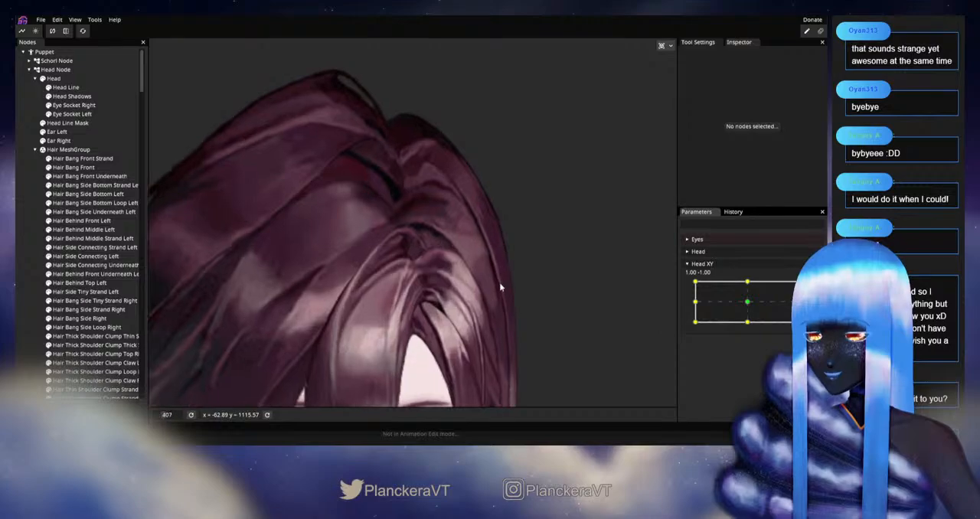
{"action": "scroll", "coordinate": [444, 280], "scroll_direction": "up", "scroll_amount": 3}
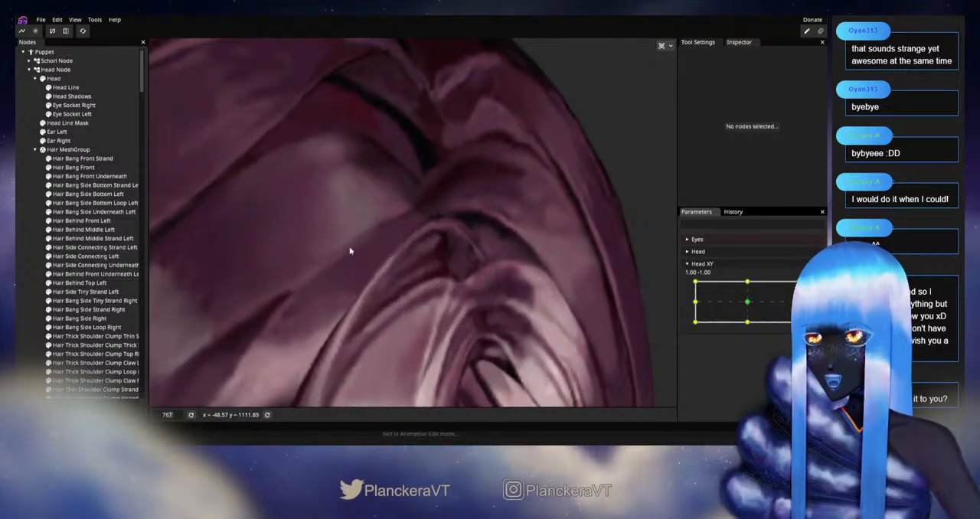
{"action": "left_click", "coordinate": [83, 159]}
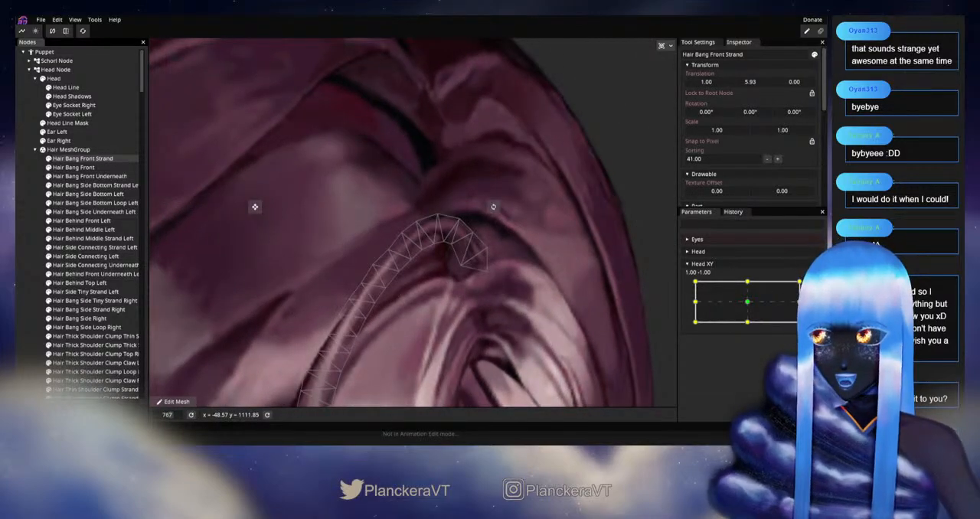
{"action": "left_click", "coordinate": [808, 286]}
{"action": "scroll", "coordinate": [429, 310], "scroll_direction": "up", "scroll_amount": 2}
{"action": "scroll", "coordinate": [376, 262], "scroll_direction": "up", "scroll_amount": 1}
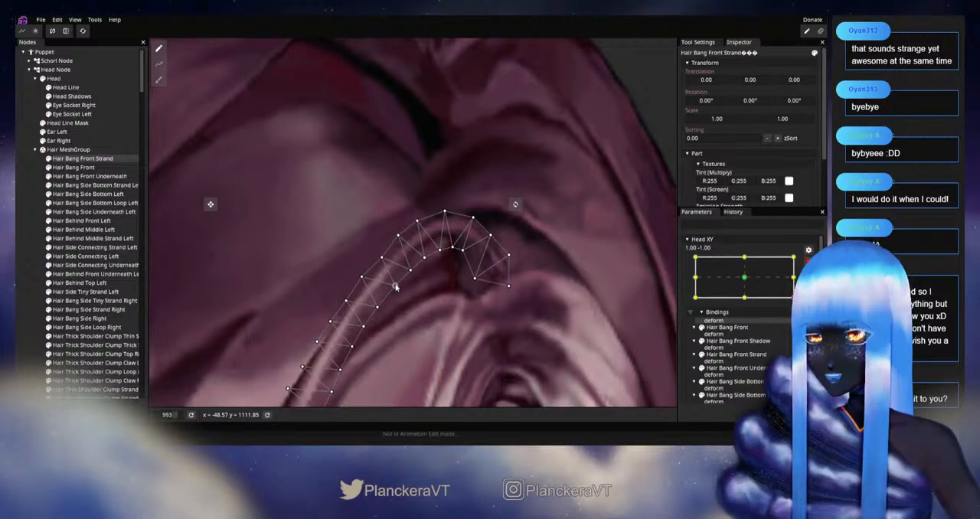
{"action": "left_click_drag", "start_coordinate": [410, 272], "coordinate": [415, 273]}
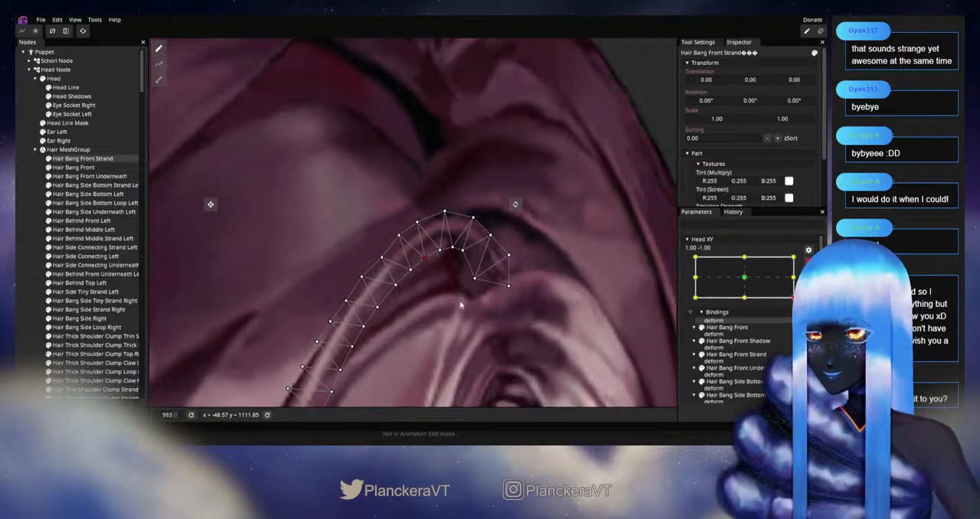
{"action": "left_click", "coordinate": [384, 257]}
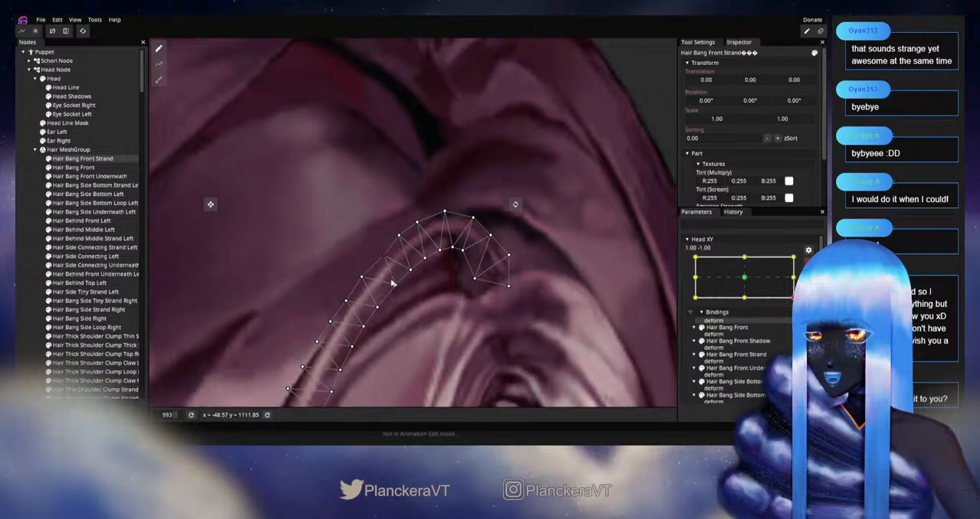
{"action": "left_click_drag", "start_coordinate": [360, 280], "coordinate": [364, 276]}
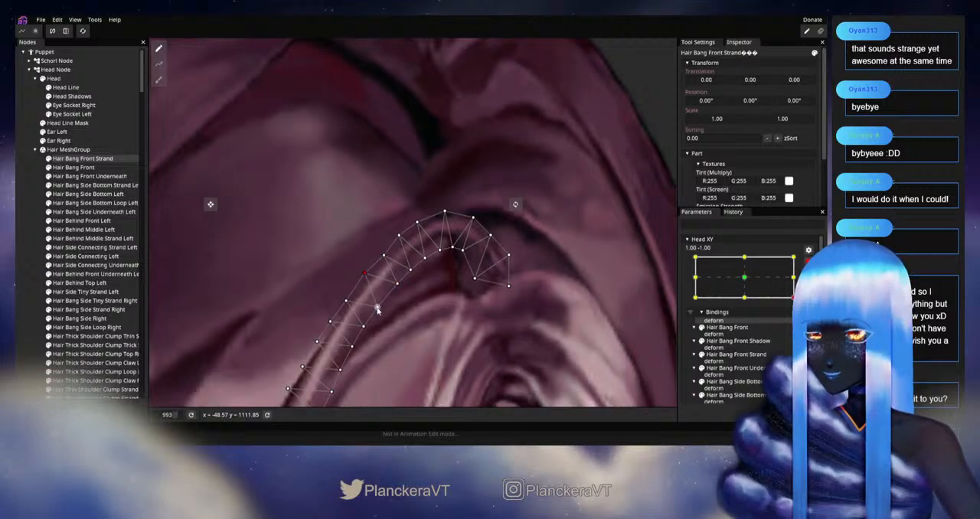
{"action": "left_click", "coordinate": [349, 299]}
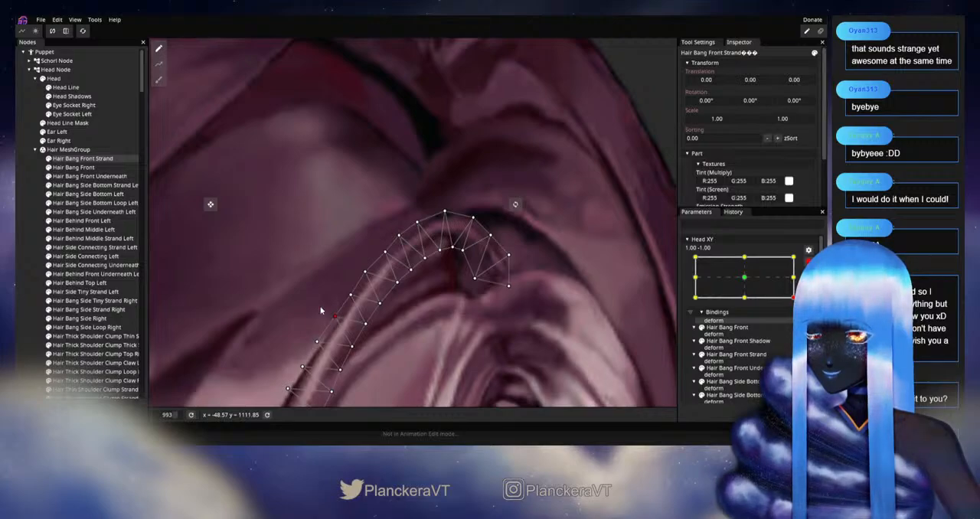
Step: Deselect the strand and review the repositioned vertices on the full hairstyle while nudging the disarmed Head XY
{"action": "left_click", "coordinate": [27, 288]}
{"action": "scroll", "coordinate": [564, 288], "scroll_direction": "down", "scroll_amount": 4}
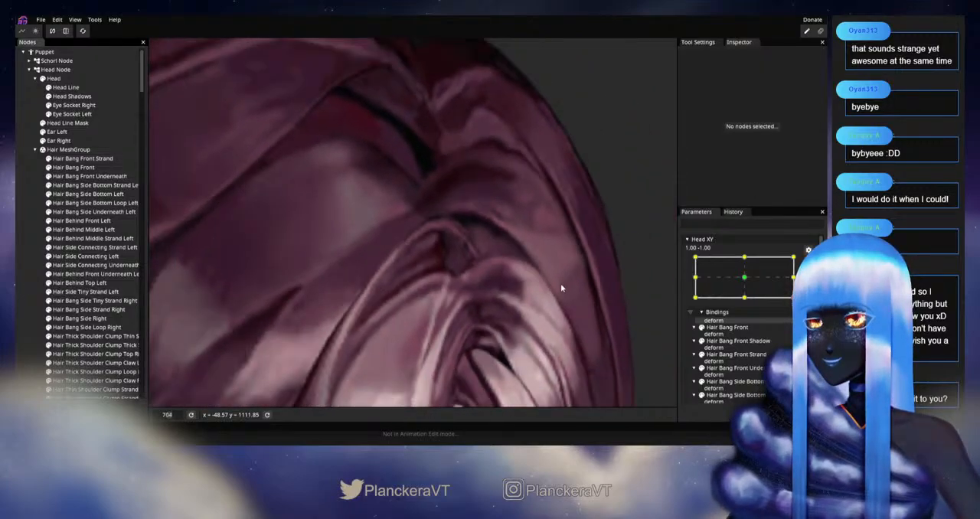
{"action": "scroll", "coordinate": [561, 288], "scroll_direction": "down", "scroll_amount": 5}
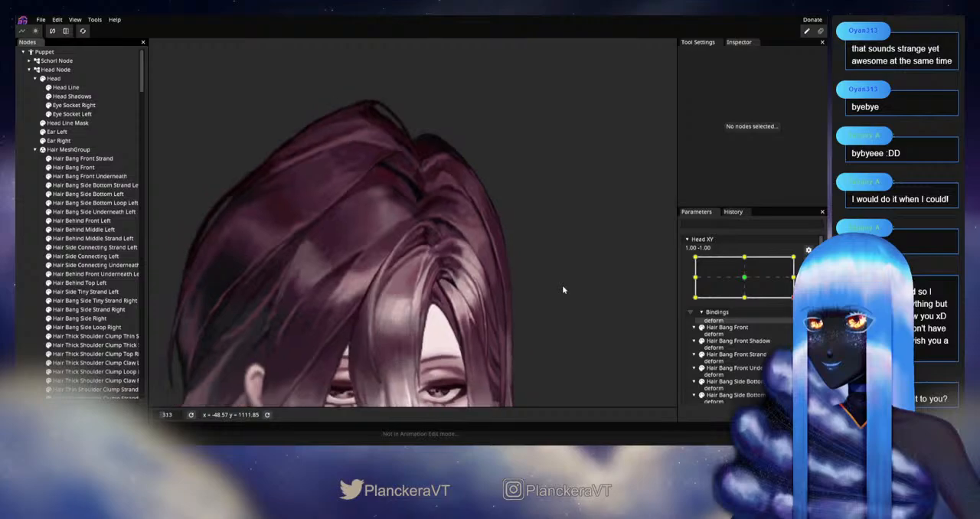
{"action": "scroll", "coordinate": [563, 289], "scroll_direction": "down", "scroll_amount": 3}
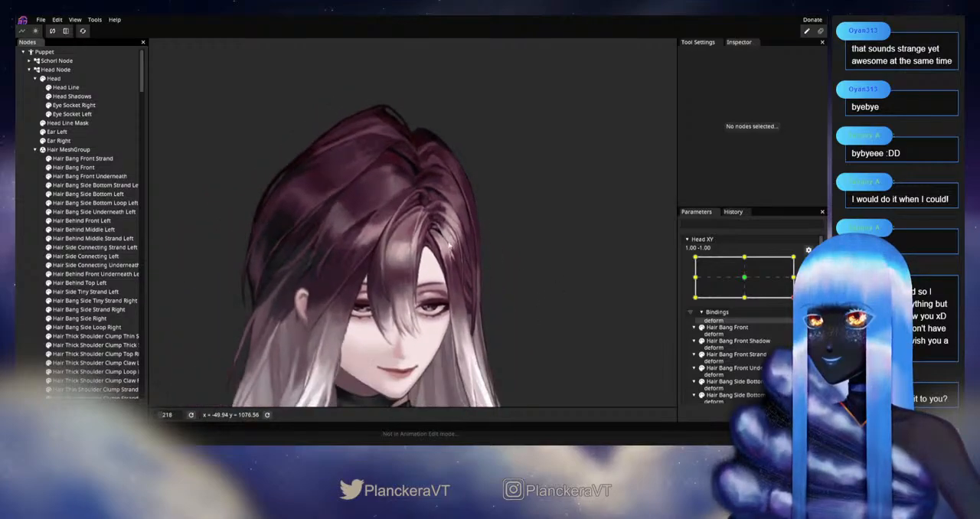
{"action": "left_click", "coordinate": [808, 261]}
{"action": "mouse_move", "coordinate": [799, 322]}
{"action": "left_mouse_down"}
{"action": "mouse_move", "coordinate": [799, 302]}
{"action": "mouse_move", "coordinate": [770, 302]}
{"action": "mouse_move", "coordinate": [799, 311]}
{"action": "mouse_move", "coordinate": [799, 322]}
{"action": "mouse_move", "coordinate": [799, 282]}
{"action": "mouse_move", "coordinate": [799, 323]}
{"action": "left_mouse_up"}
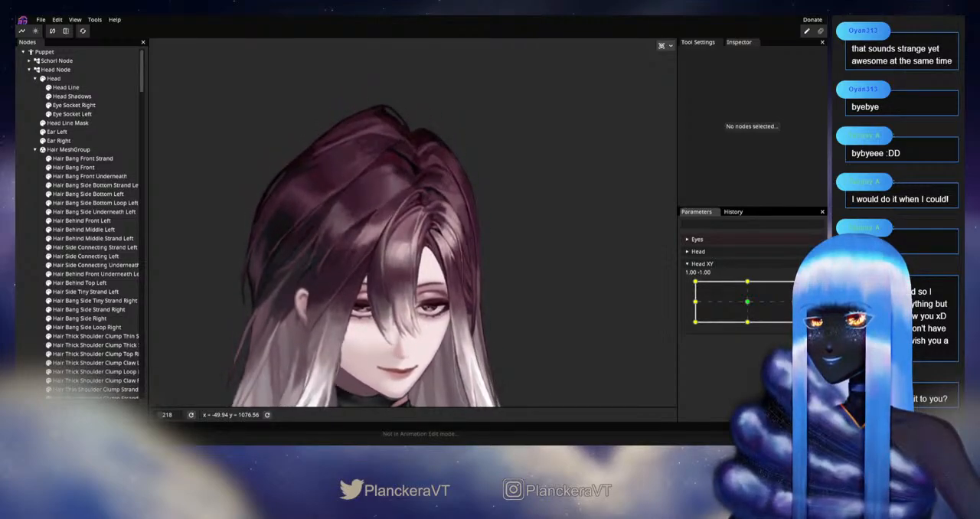
Step: Rearm Head XY, set the Circle Brush size to 61.00 for Hair Bang Front Strand and brush the strand's overall curve
{"action": "left_click", "coordinate": [82, 159]}
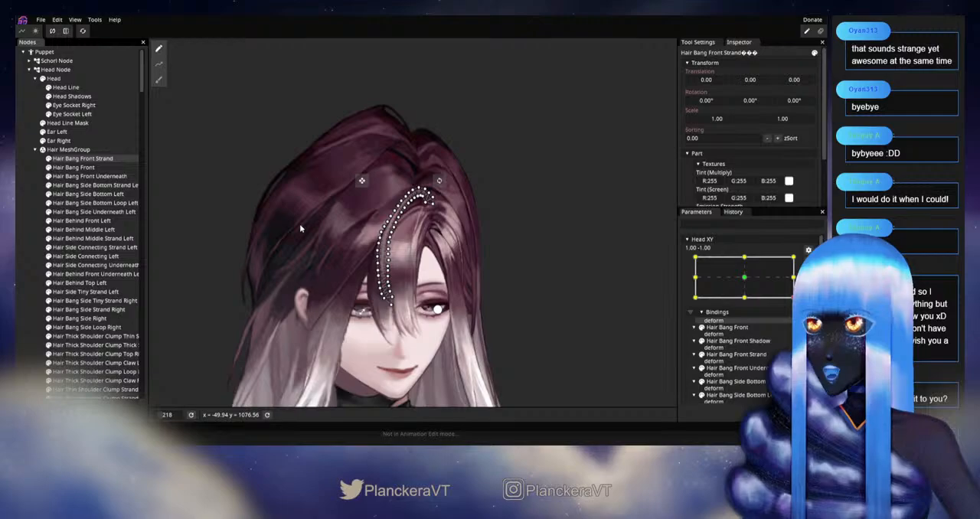
{"action": "scroll", "coordinate": [184, 115], "scroll_direction": "up", "scroll_amount": 2}
{"action": "left_click", "coordinate": [158, 80]}
{"action": "mouse_move", "coordinate": [562, 45]}
{"action": "left_mouse_down"}
{"action": "mouse_move", "coordinate": [579, 51]}
{"action": "mouse_move", "coordinate": [555, 48]}
{"action": "left_mouse_up"}
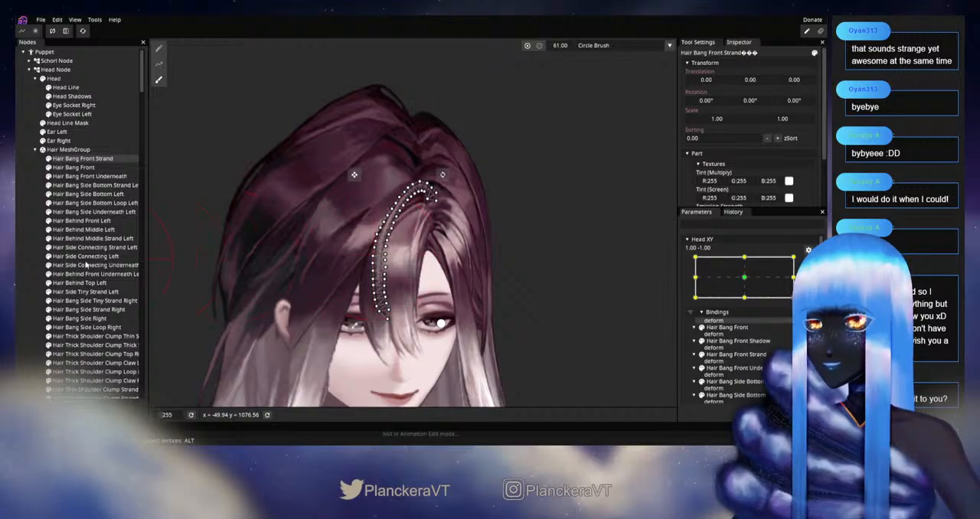
Step: Clear the selection and examine the broadly brushed strand while moving the disarmed Head XY near 1.00, -1.00
{"action": "left_click", "coordinate": [24, 265]}
{"action": "scroll", "coordinate": [522, 294], "scroll_direction": "down", "scroll_amount": 3}
{"action": "left_click", "coordinate": [808, 262]}
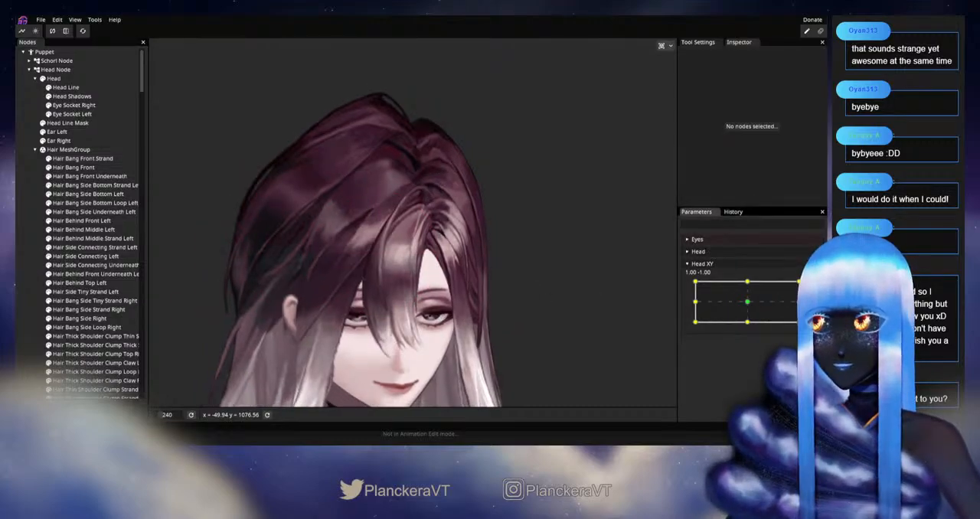
{"action": "mouse_move", "coordinate": [799, 321]}
{"action": "left_mouse_down"}
{"action": "mouse_move", "coordinate": [799, 298]}
{"action": "mouse_move", "coordinate": [799, 321]}
{"action": "left_mouse_up"}
Step: With Head XY rearmed, reduce the Circle Brush size to 27.00 and brush the middle section of Hair Bang Front Strand
{"action": "scroll", "coordinate": [463, 308], "scroll_direction": "up", "scroll_amount": 1}
{"action": "scroll", "coordinate": [463, 308], "scroll_direction": "up", "scroll_amount": 5}
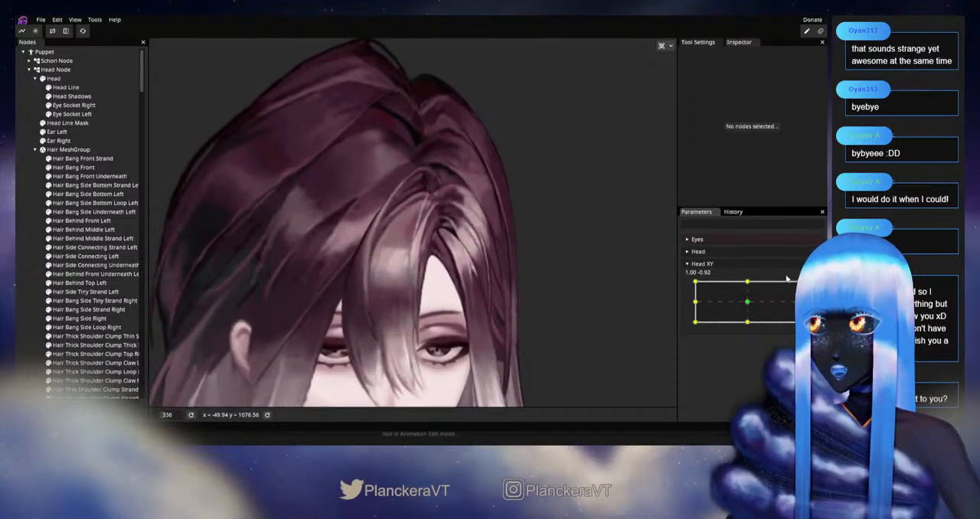
{"action": "left_click", "coordinate": [81, 159]}
{"action": "left_click", "coordinate": [158, 79]}
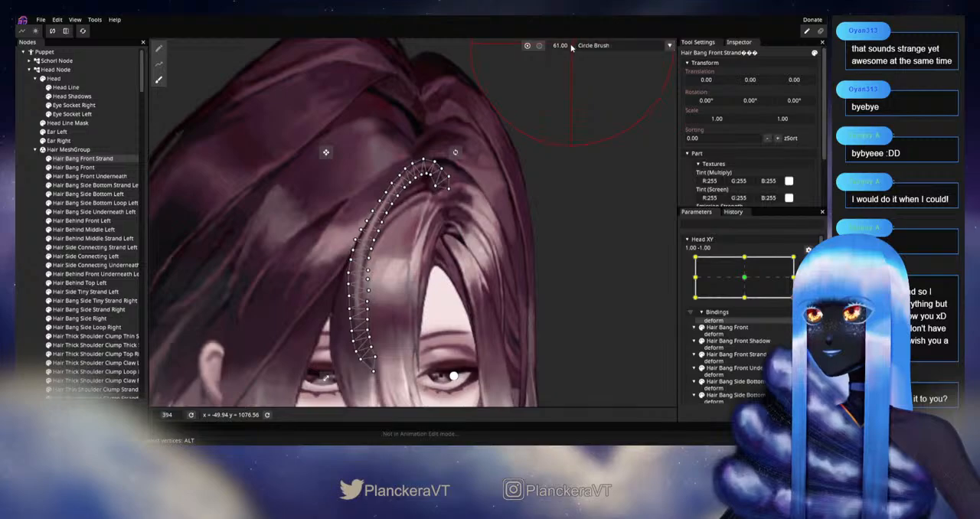
{"action": "scroll", "coordinate": [405, 230], "scroll_direction": "up", "scroll_amount": 1}
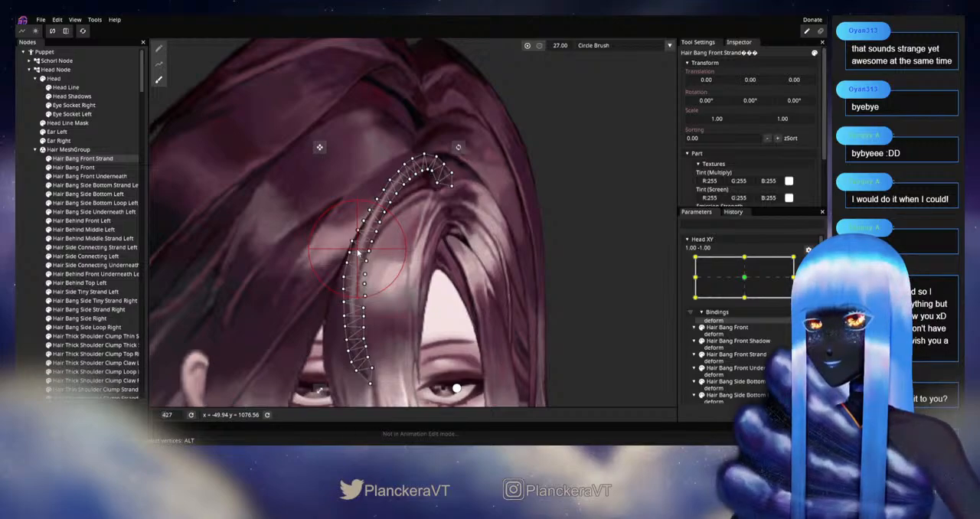
Step: Deselect the strand and inspect how the finely brushed bangs follow the disarmed Head XY around 1.00, -0.98
{"action": "left_click", "coordinate": [26, 258]}
{"action": "scroll", "coordinate": [543, 284], "scroll_direction": "down", "scroll_amount": 4}
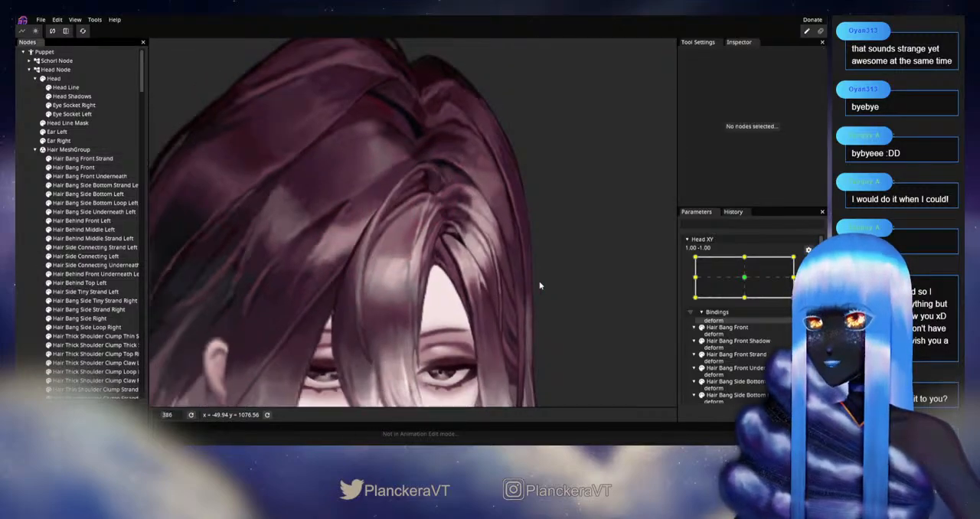
{"action": "left_click", "coordinate": [809, 262]}
{"action": "mouse_move", "coordinate": [800, 321]}
{"action": "left_mouse_down"}
{"action": "mouse_move", "coordinate": [799, 298]}
{"action": "mouse_move", "coordinate": [800, 322]}
{"action": "mouse_move", "coordinate": [799, 298]}
{"action": "mouse_move", "coordinate": [799, 322]}
{"action": "mouse_move", "coordinate": [744, 332]}
{"action": "mouse_move", "coordinate": [799, 322]}
{"action": "mouse_move", "coordinate": [799, 297]}
{"action": "mouse_move", "coordinate": [799, 321]}
{"action": "left_mouse_up"}
{"action": "scroll", "coordinate": [569, 265], "scroll_direction": "up", "scroll_amount": 3}
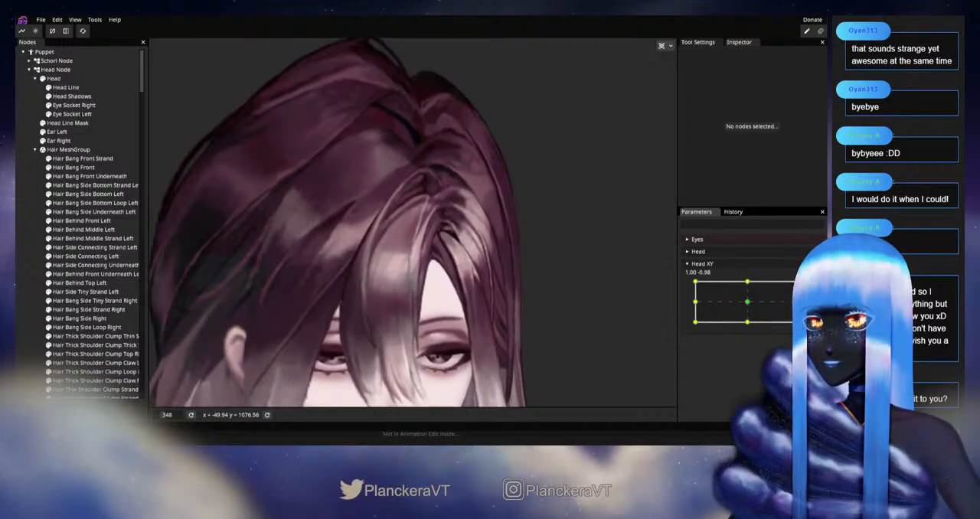
Step: With Head XY armed at 1.00, -1.00, nudge the vertices along the upper arch of Hair Bang Front Strand to smooth its curve
{"action": "scroll", "coordinate": [524, 248], "scroll_direction": "up", "scroll_amount": 3}
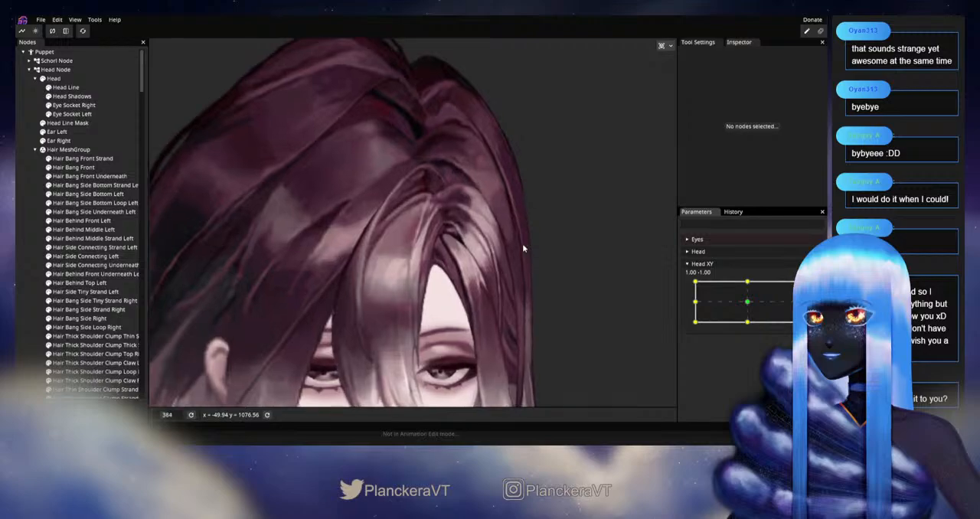
{"action": "scroll", "coordinate": [524, 248], "scroll_direction": "up", "scroll_amount": 12}
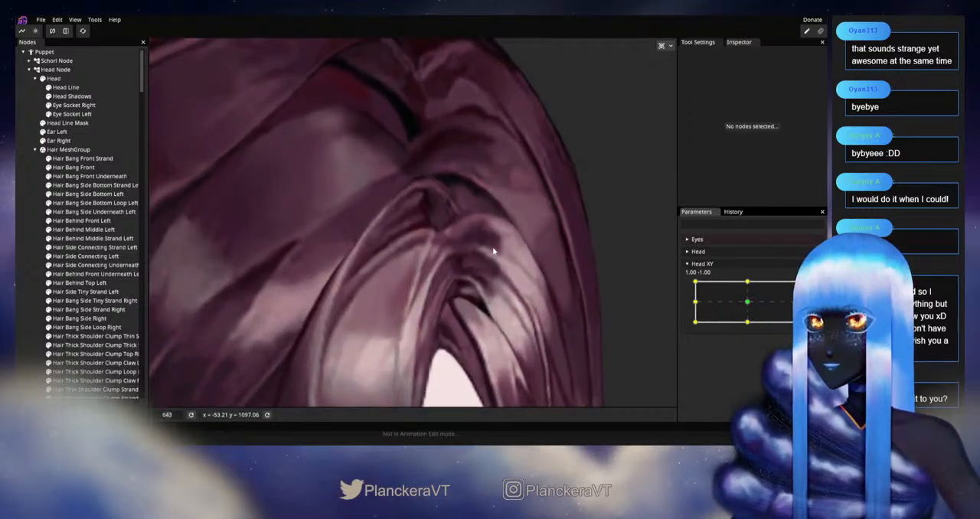
{"action": "scroll", "coordinate": [494, 251], "scroll_direction": "up", "scroll_amount": 6}
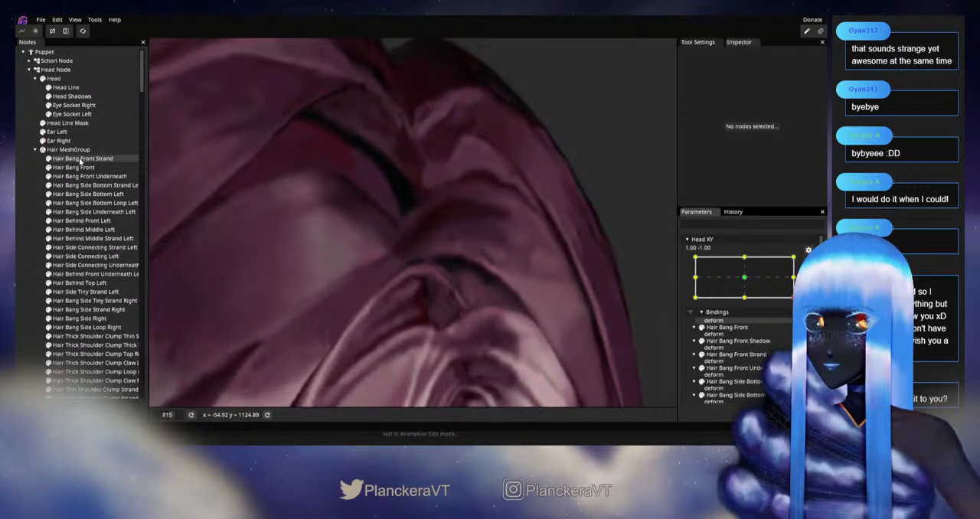
{"action": "left_click", "coordinate": [79, 158]}
{"action": "scroll", "coordinate": [419, 338], "scroll_direction": "up", "scroll_amount": 3}
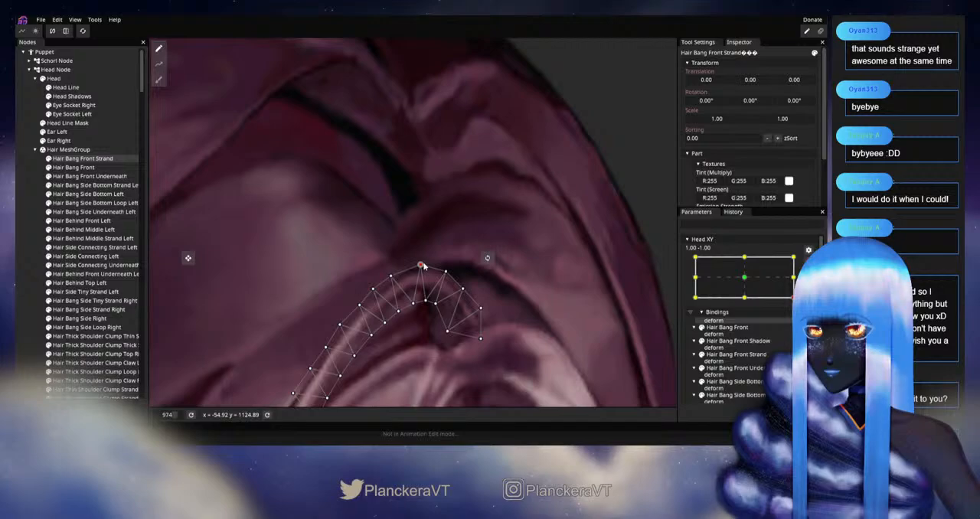
{"action": "left_click_drag", "start_coordinate": [394, 276], "coordinate": [400, 273]}
{"action": "left_click_drag", "start_coordinate": [418, 306], "coordinate": [433, 306]}
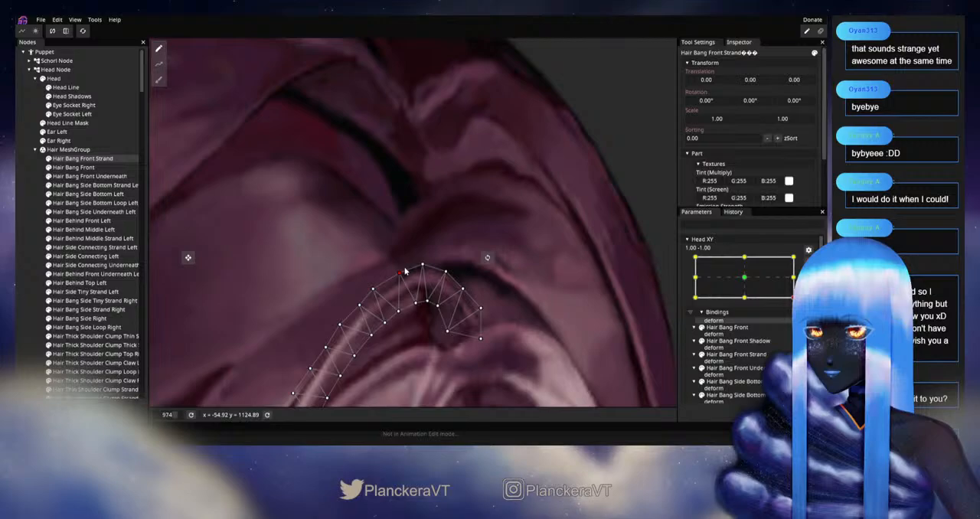
{"action": "left_click_drag", "start_coordinate": [373, 289], "coordinate": [380, 288]}
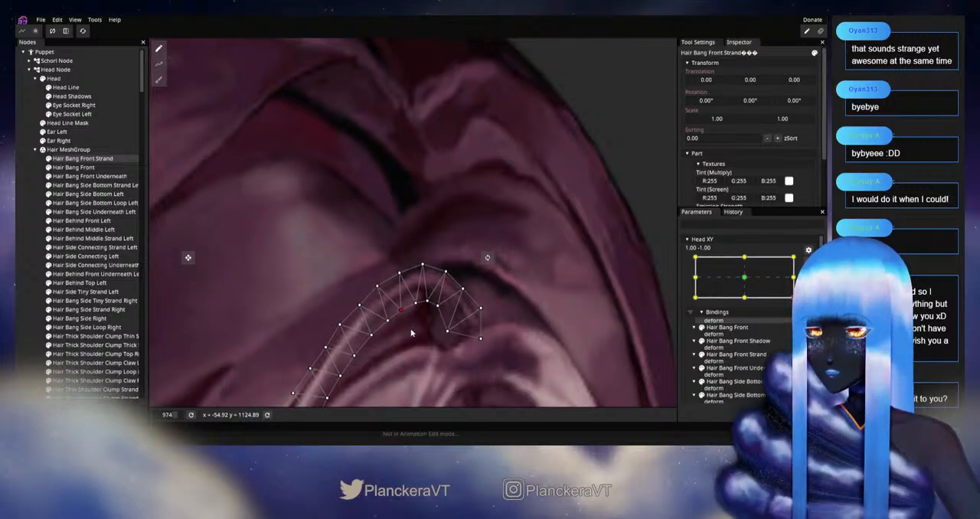
Step: Adjust the vertices further down the descending side of Hair Bang Front Strand and deselect the strand
{"action": "left_click_drag", "start_coordinate": [410, 329], "coordinate": [476, 262]}
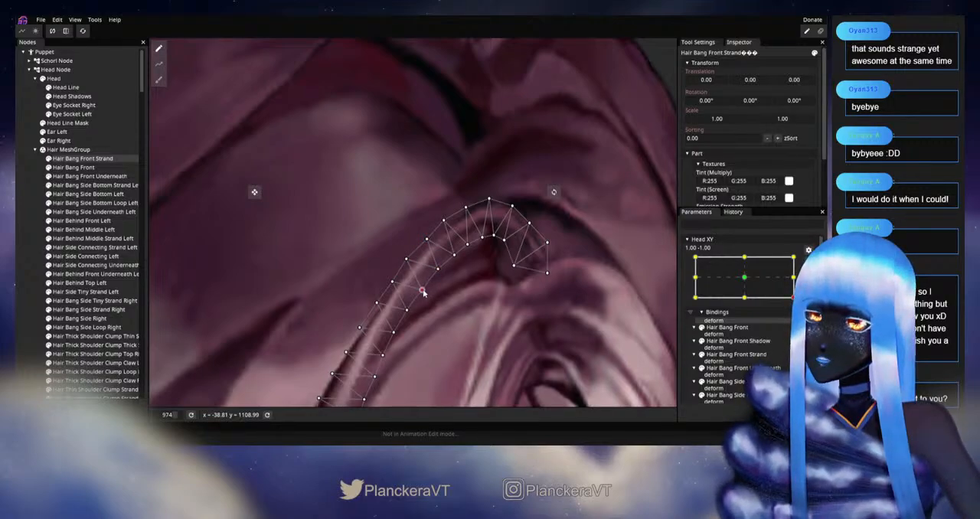
{"action": "left_click_drag", "start_coordinate": [415, 309], "coordinate": [428, 285]}
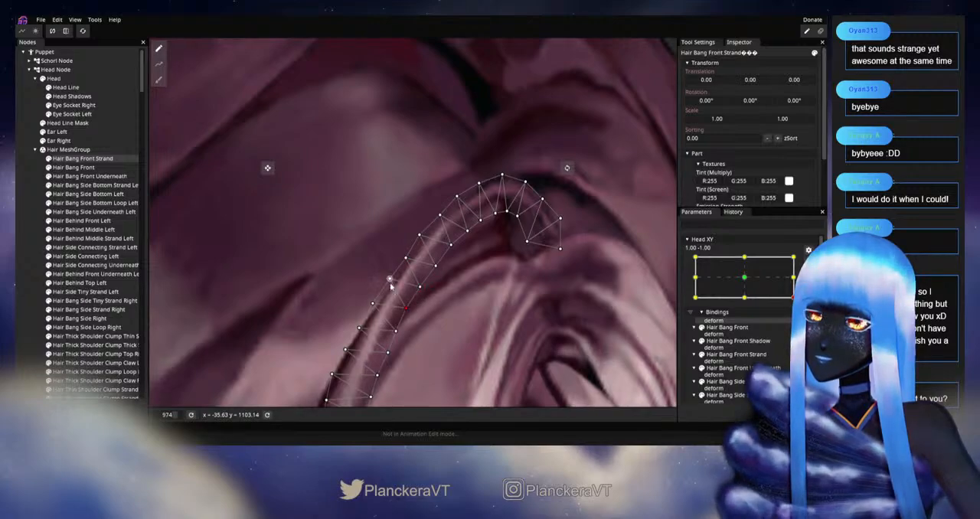
{"action": "left_click", "coordinate": [494, 291]}
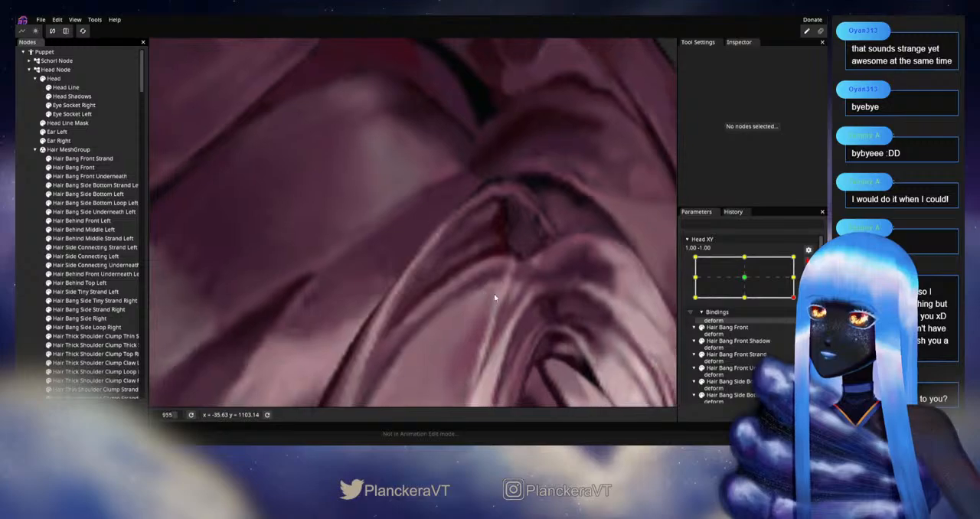
Step: Disarm Head XY, return the head to near the centre at 0.01, 0.02 and save the project
{"action": "scroll", "coordinate": [507, 321], "scroll_direction": "down", "scroll_amount": 5}
{"action": "scroll", "coordinate": [509, 319], "scroll_direction": "down", "scroll_amount": 5}
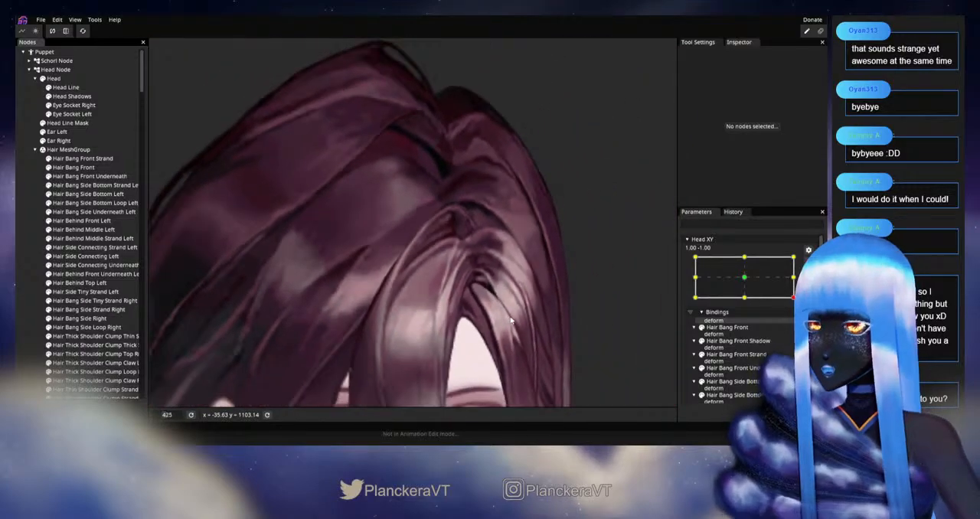
{"action": "scroll", "coordinate": [514, 316], "scroll_direction": "down", "scroll_amount": 3}
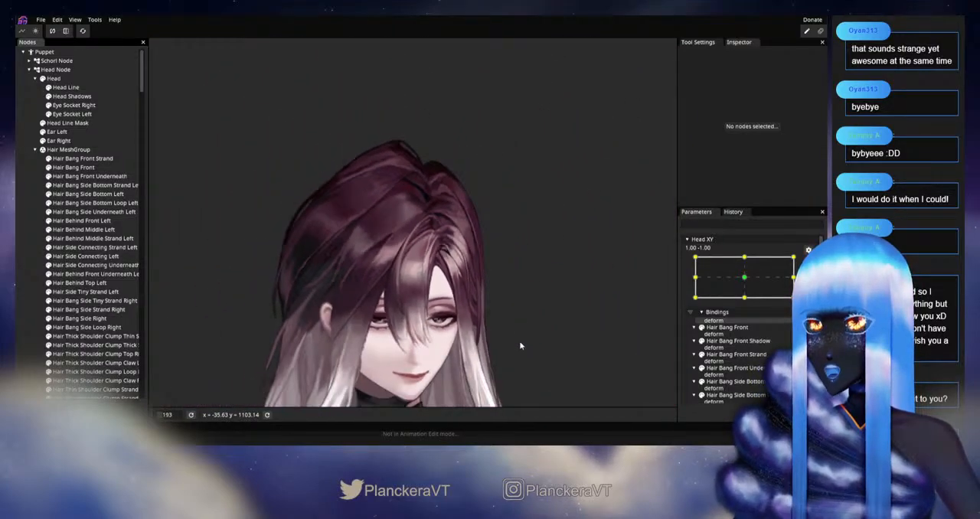
{"action": "left_click", "coordinate": [808, 263]}
{"action": "left_click_drag", "start_coordinate": [798, 322], "coordinate": [748, 303]}
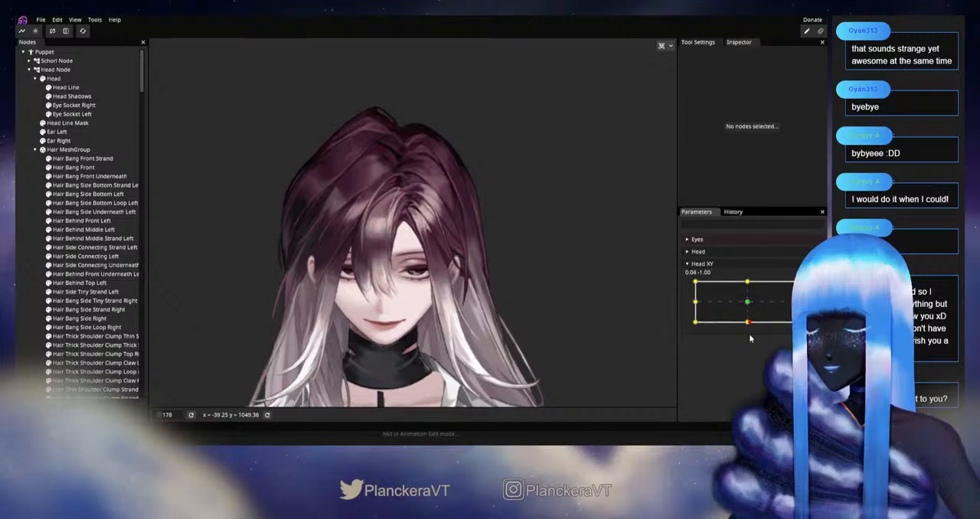
{"action": "left_click", "coordinate": [41, 19]}
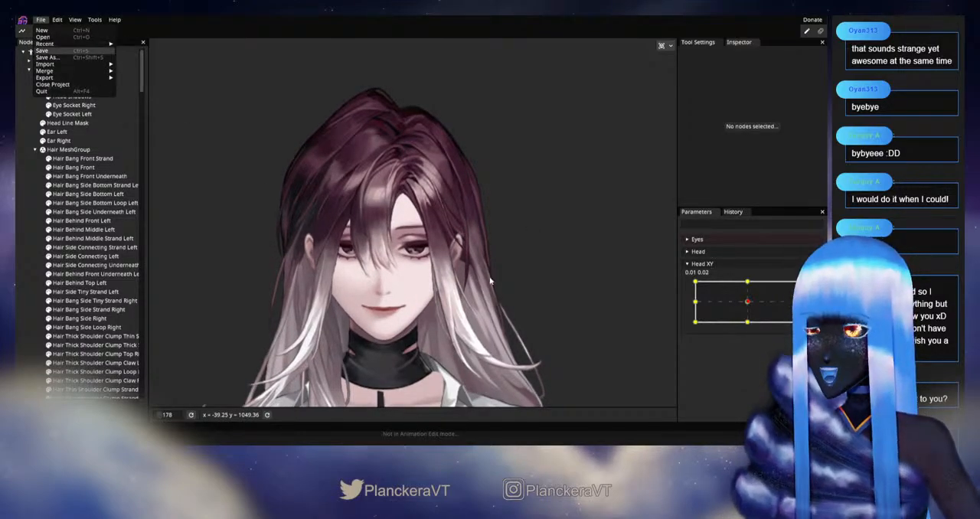
{"action": "left_click", "coordinate": [46, 50]}
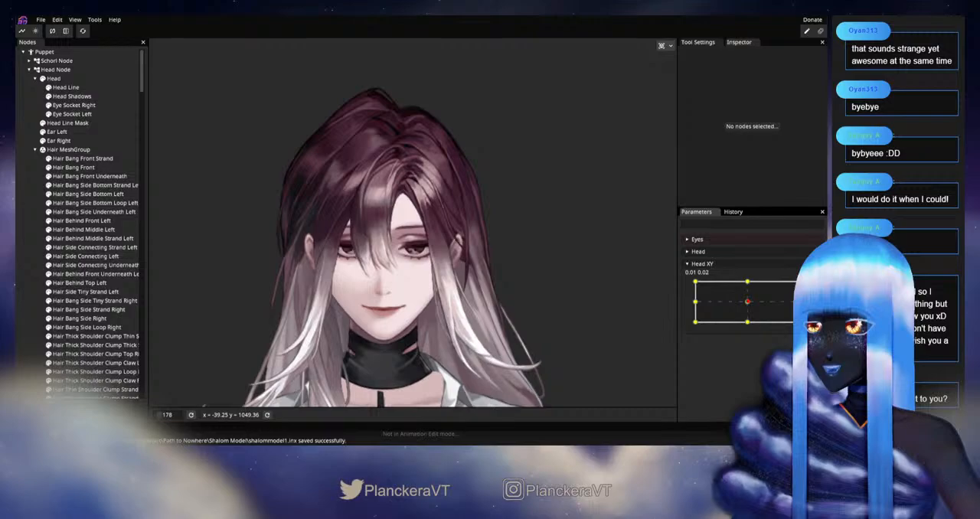